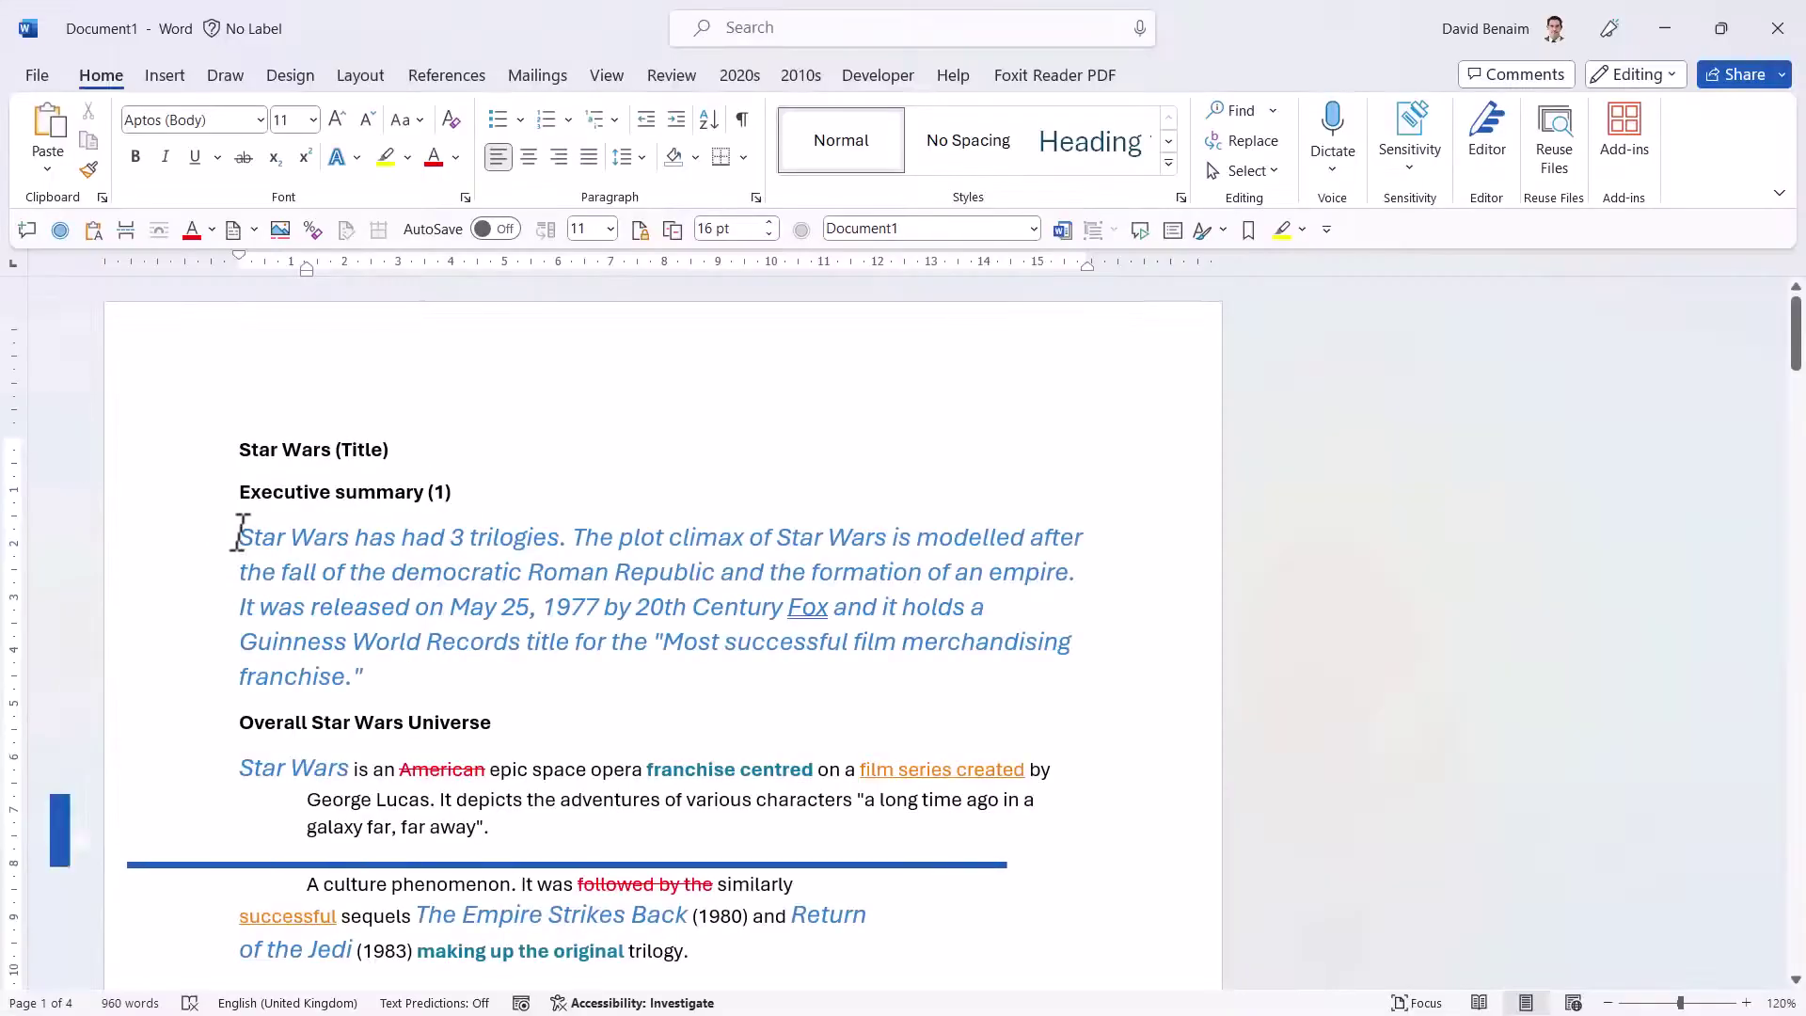
Clear all formatting from the Executive summary paragraph and the character formatting from the first paragraph under Overall Star Wars Universe.
{"action": "left_click_drag", "start_coordinate": [237, 533], "coordinate": [372, 670]}
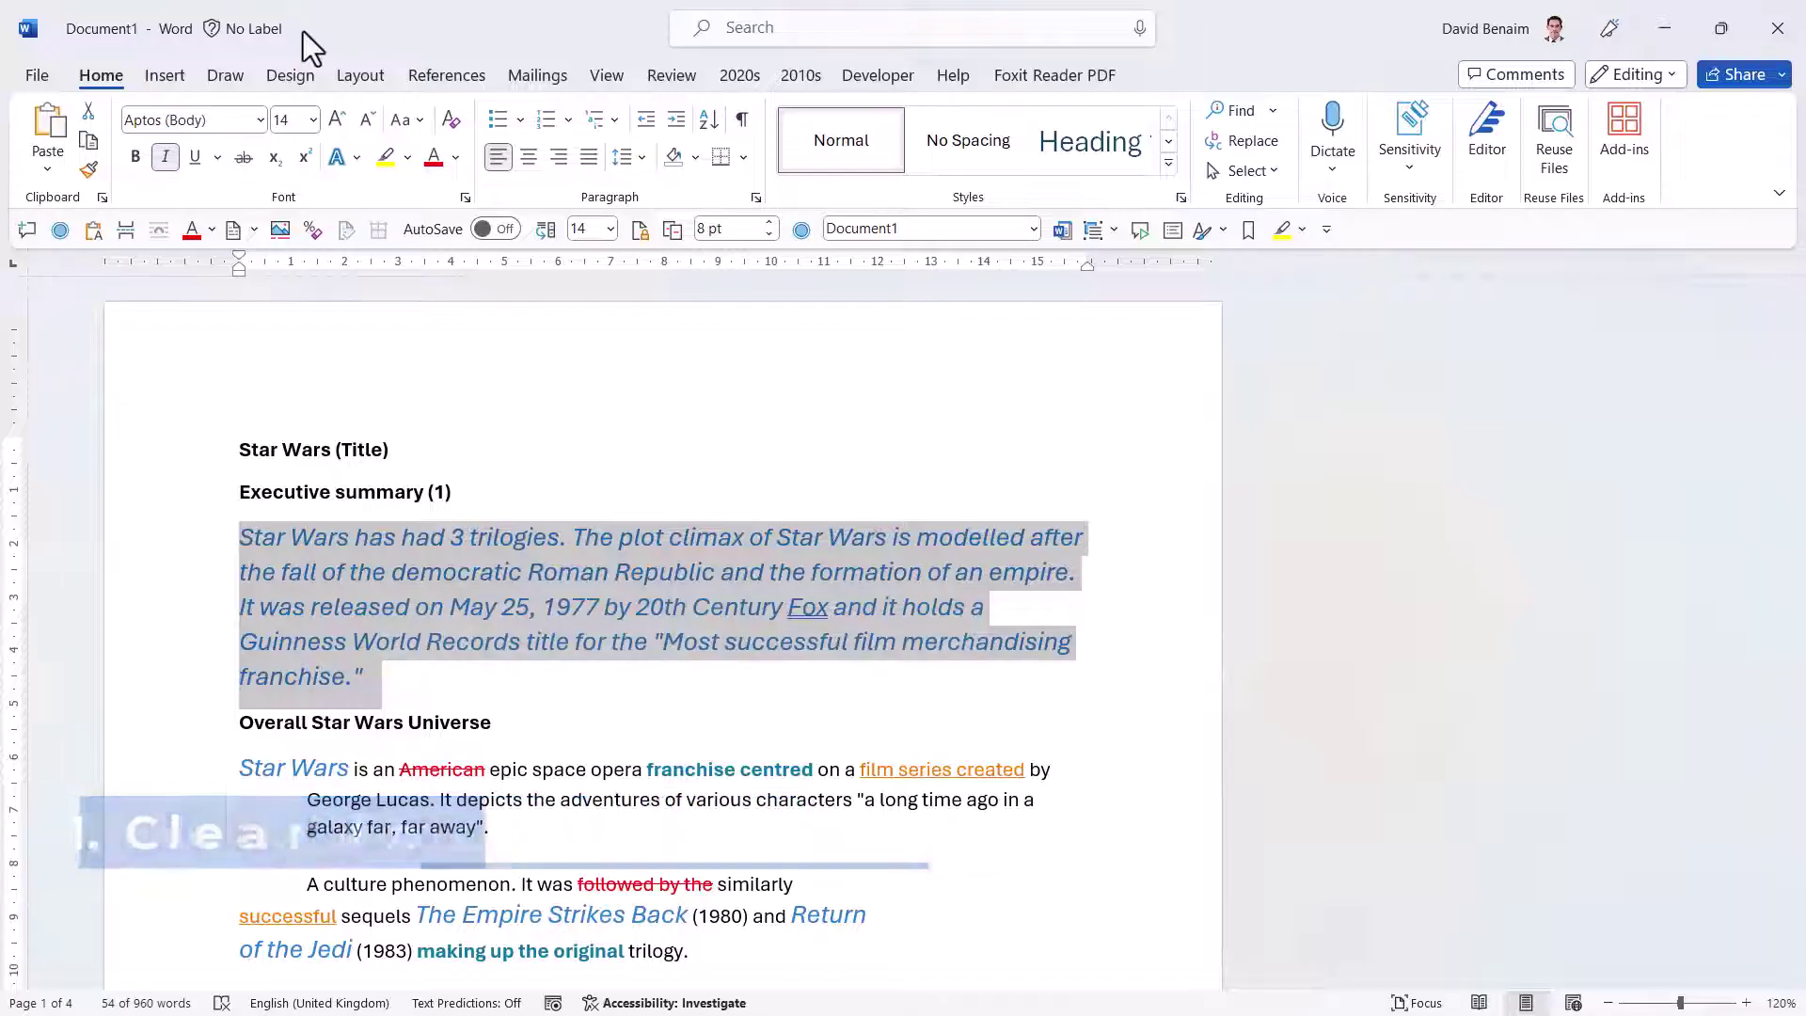
{"action": "left_click", "coordinate": [449, 122]}
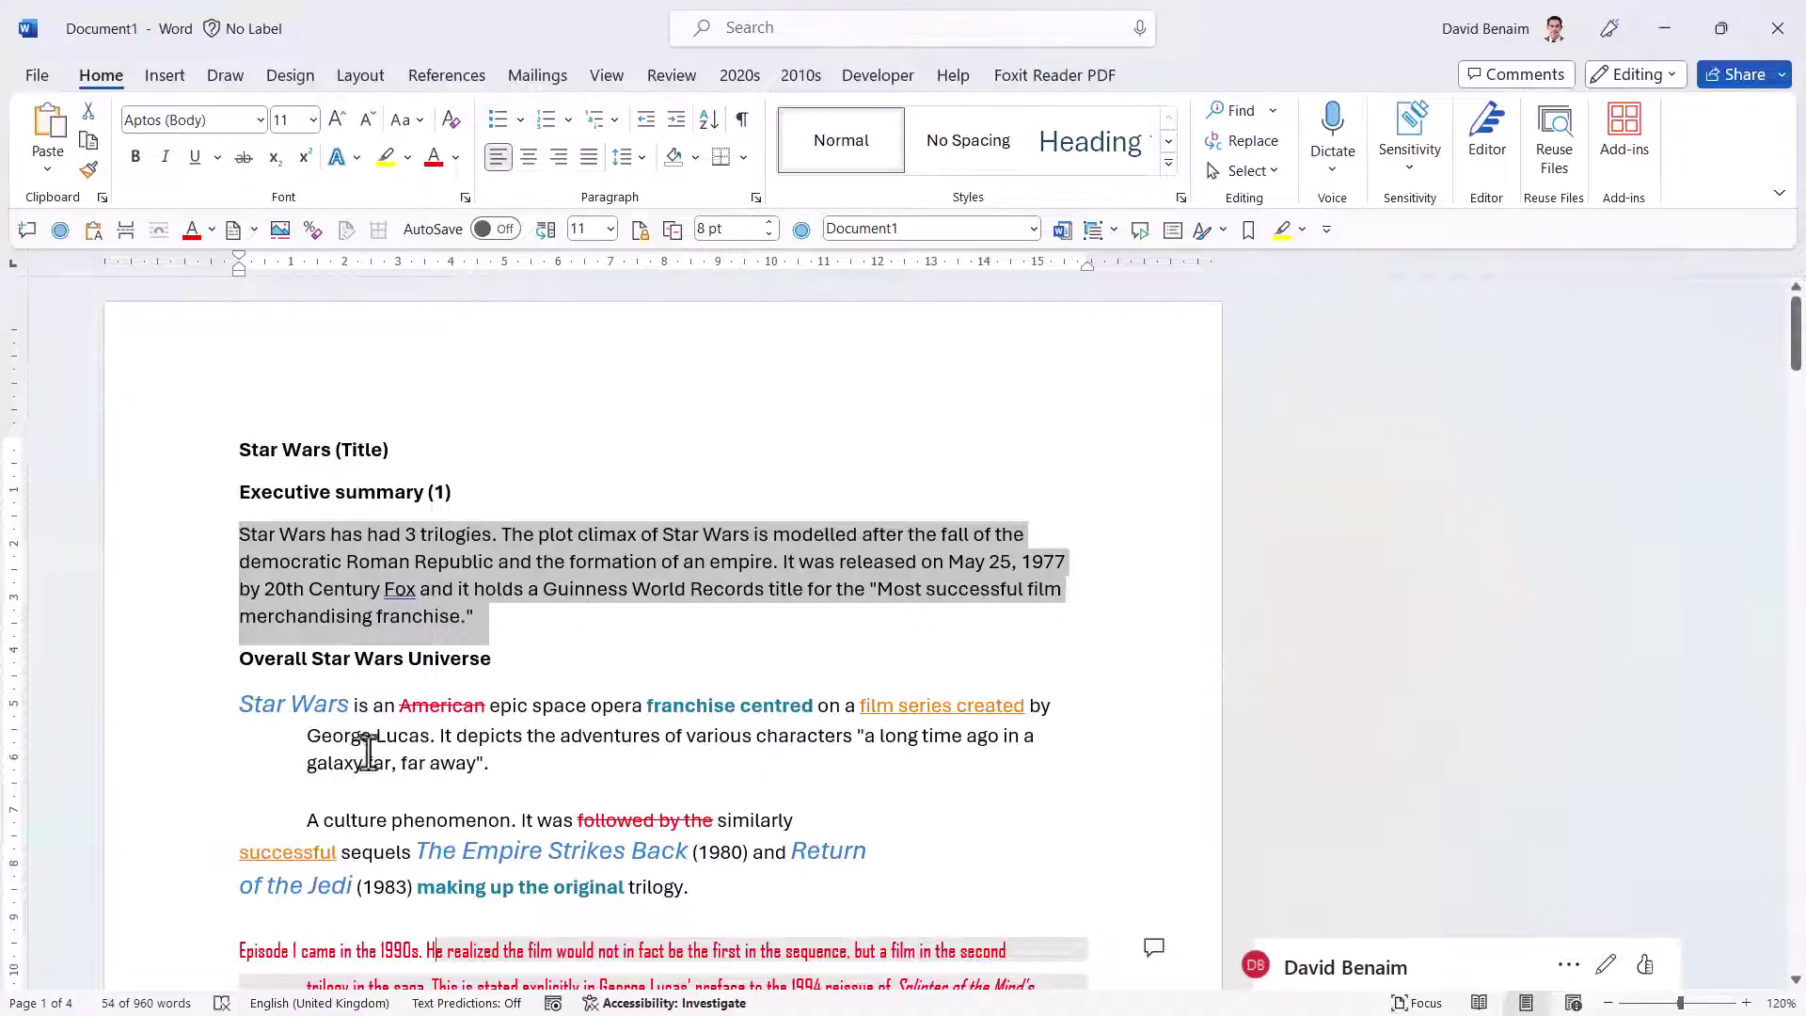
{"action": "left_click", "coordinate": [237, 707]}
{"action": "left_click", "coordinate": [497, 767], "text": "shift"}
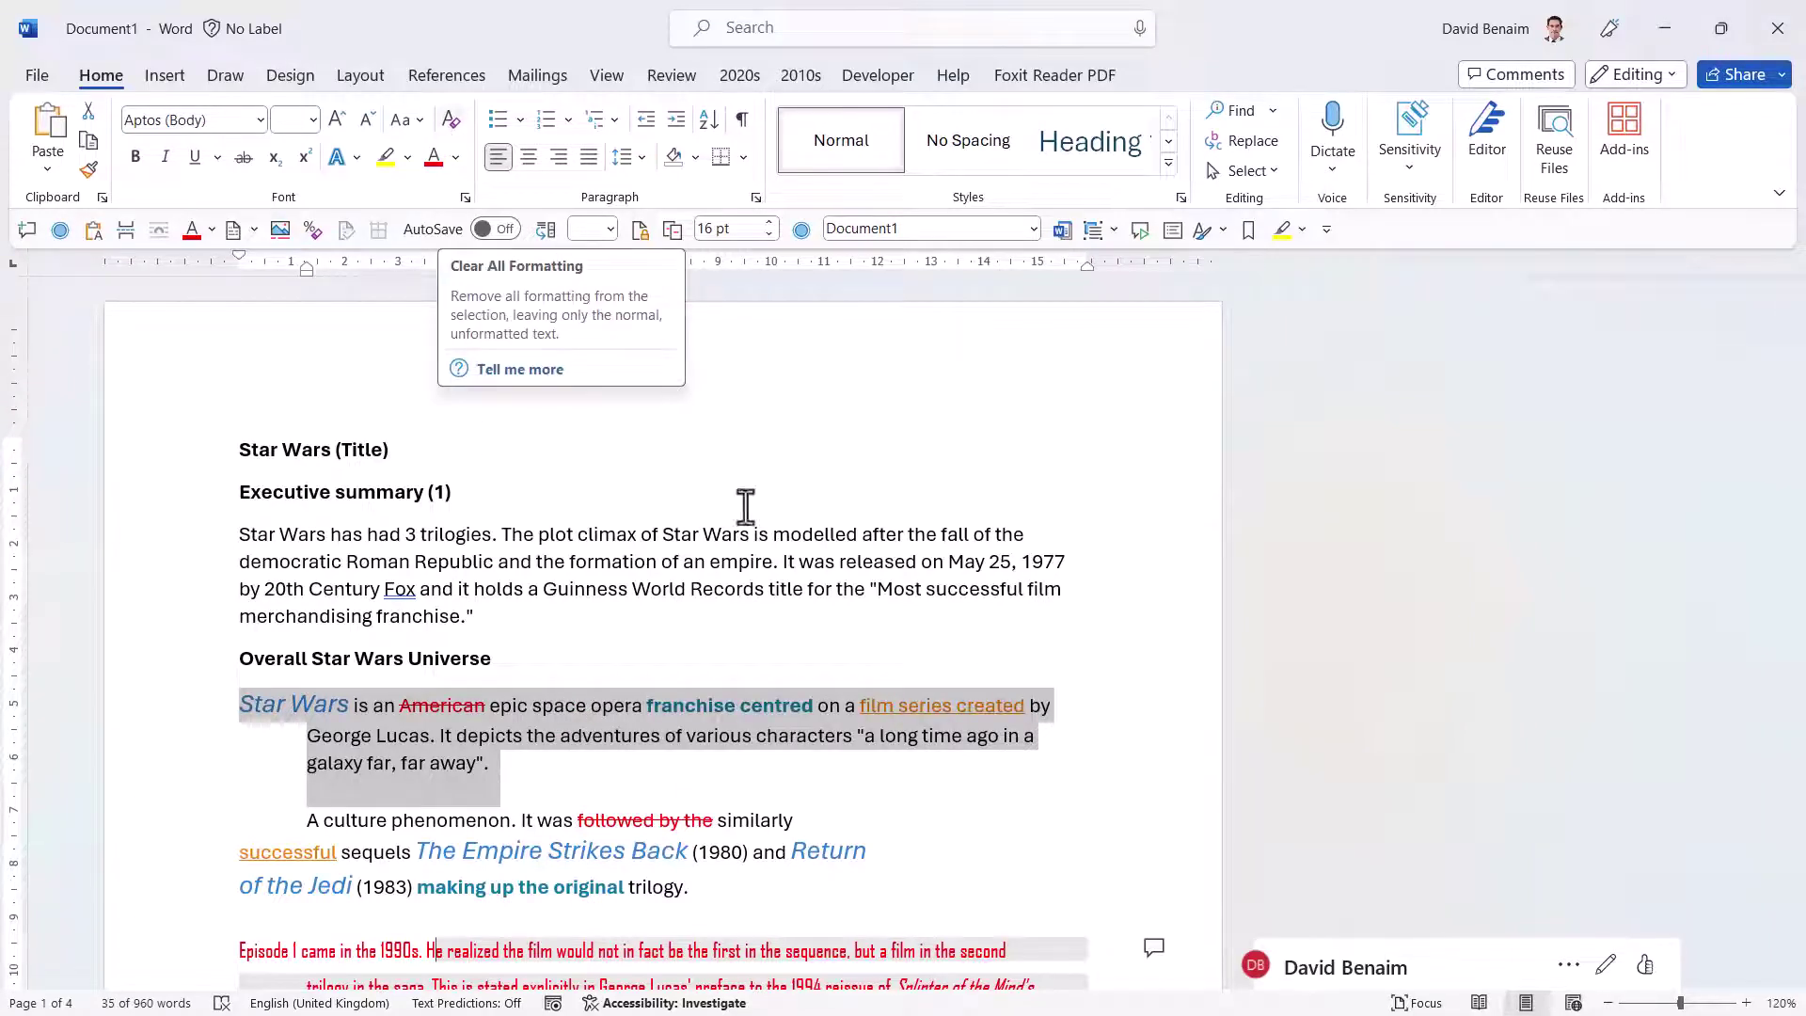
{"action": "key", "text": "ctrl+space"}
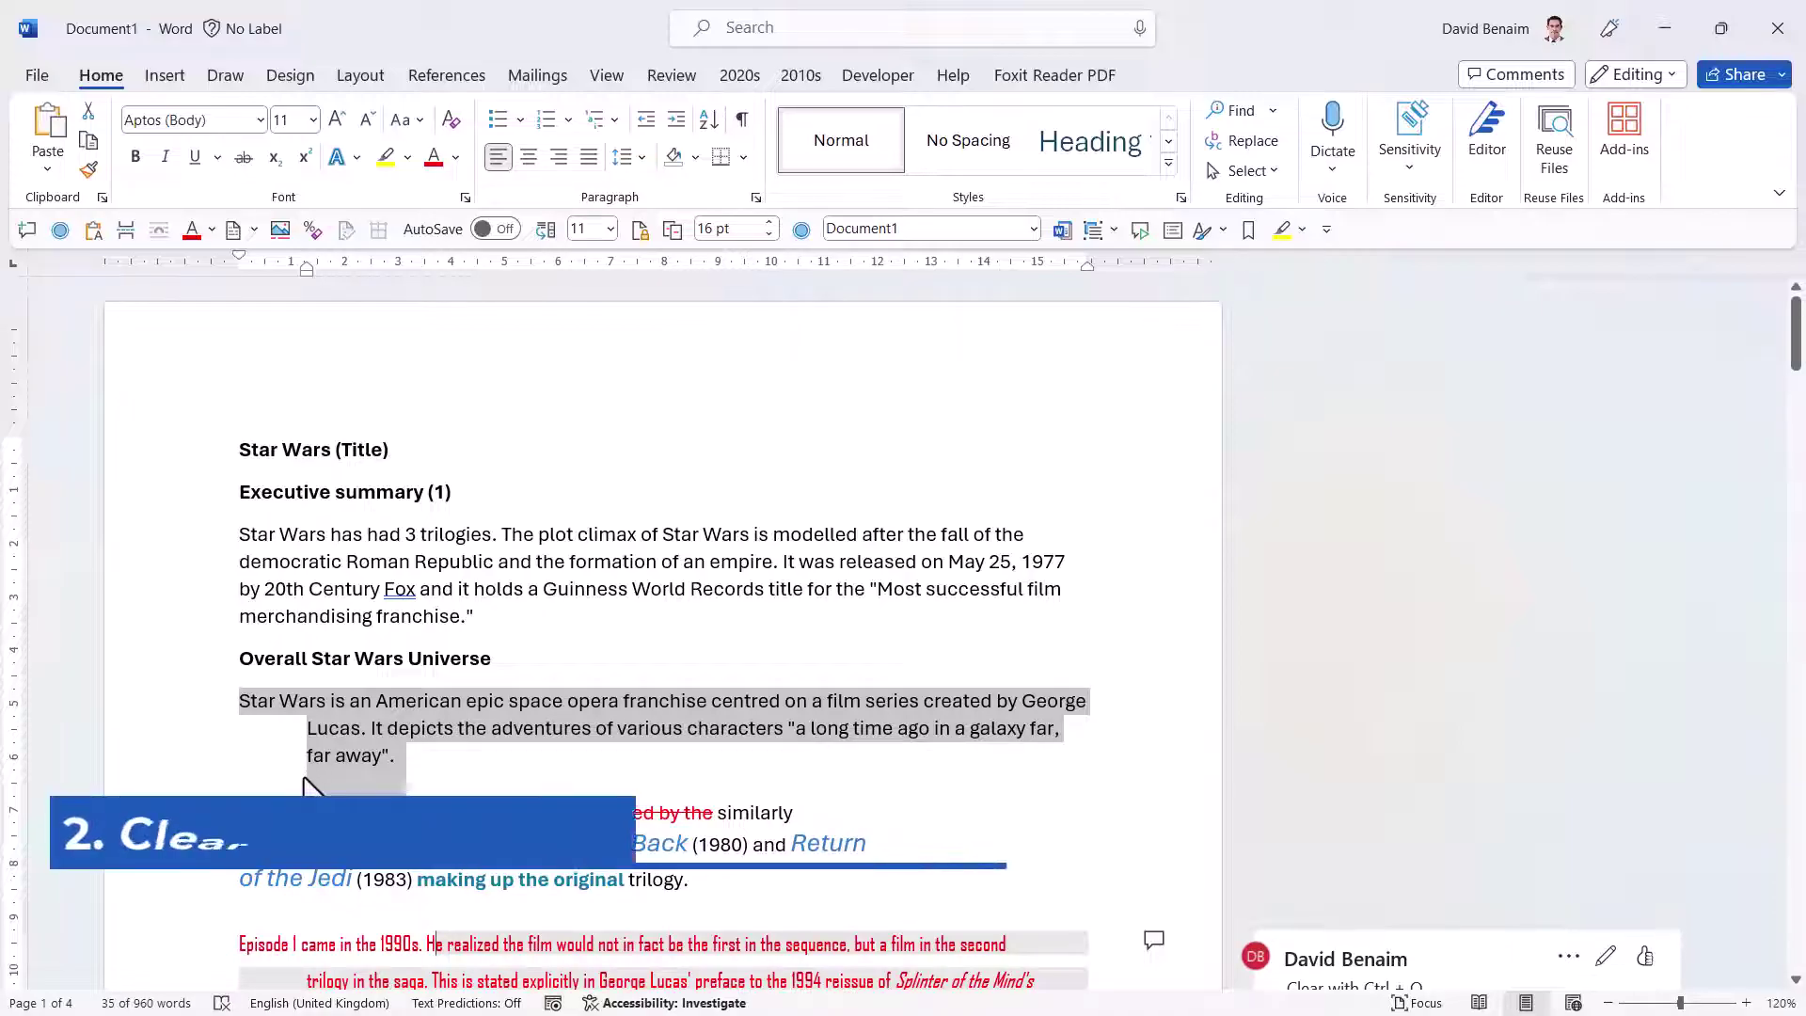
Reset only the paragraph formatting of the first two paragraphs under Overall Star Wars Universe.
{"action": "left_click", "coordinate": [755, 198]}
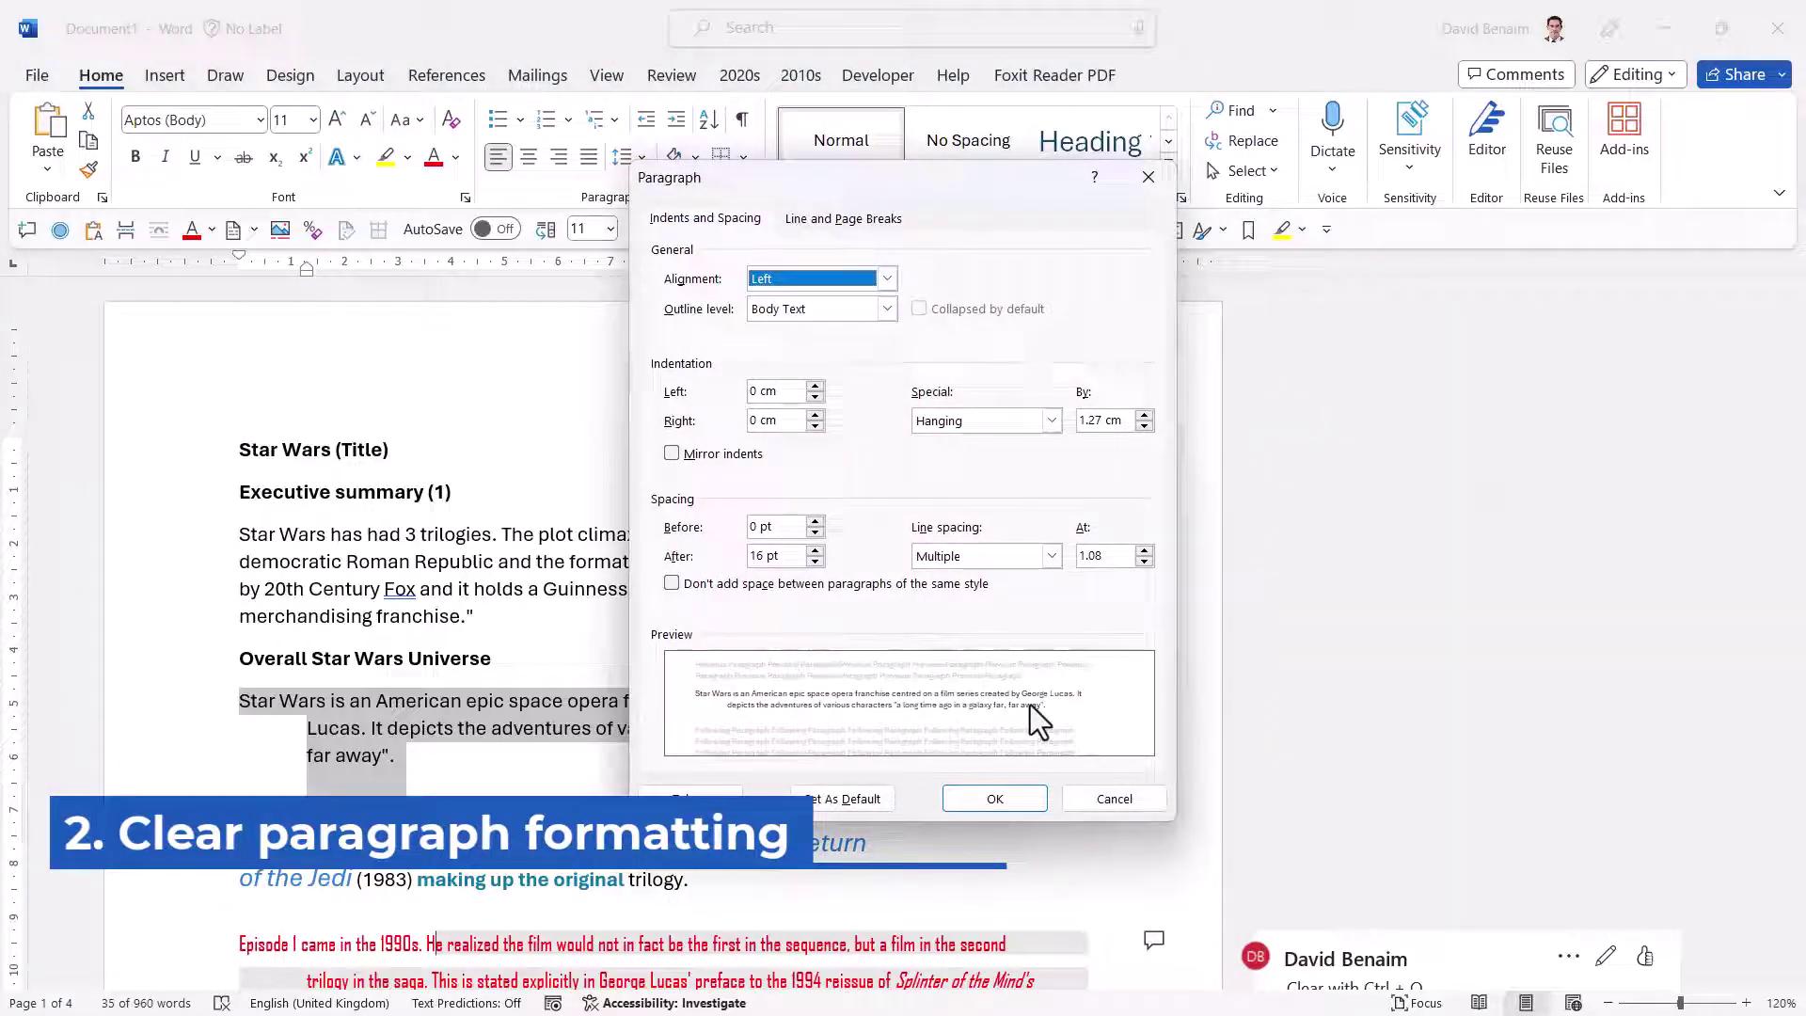
{"action": "left_click", "coordinate": [1148, 177]}
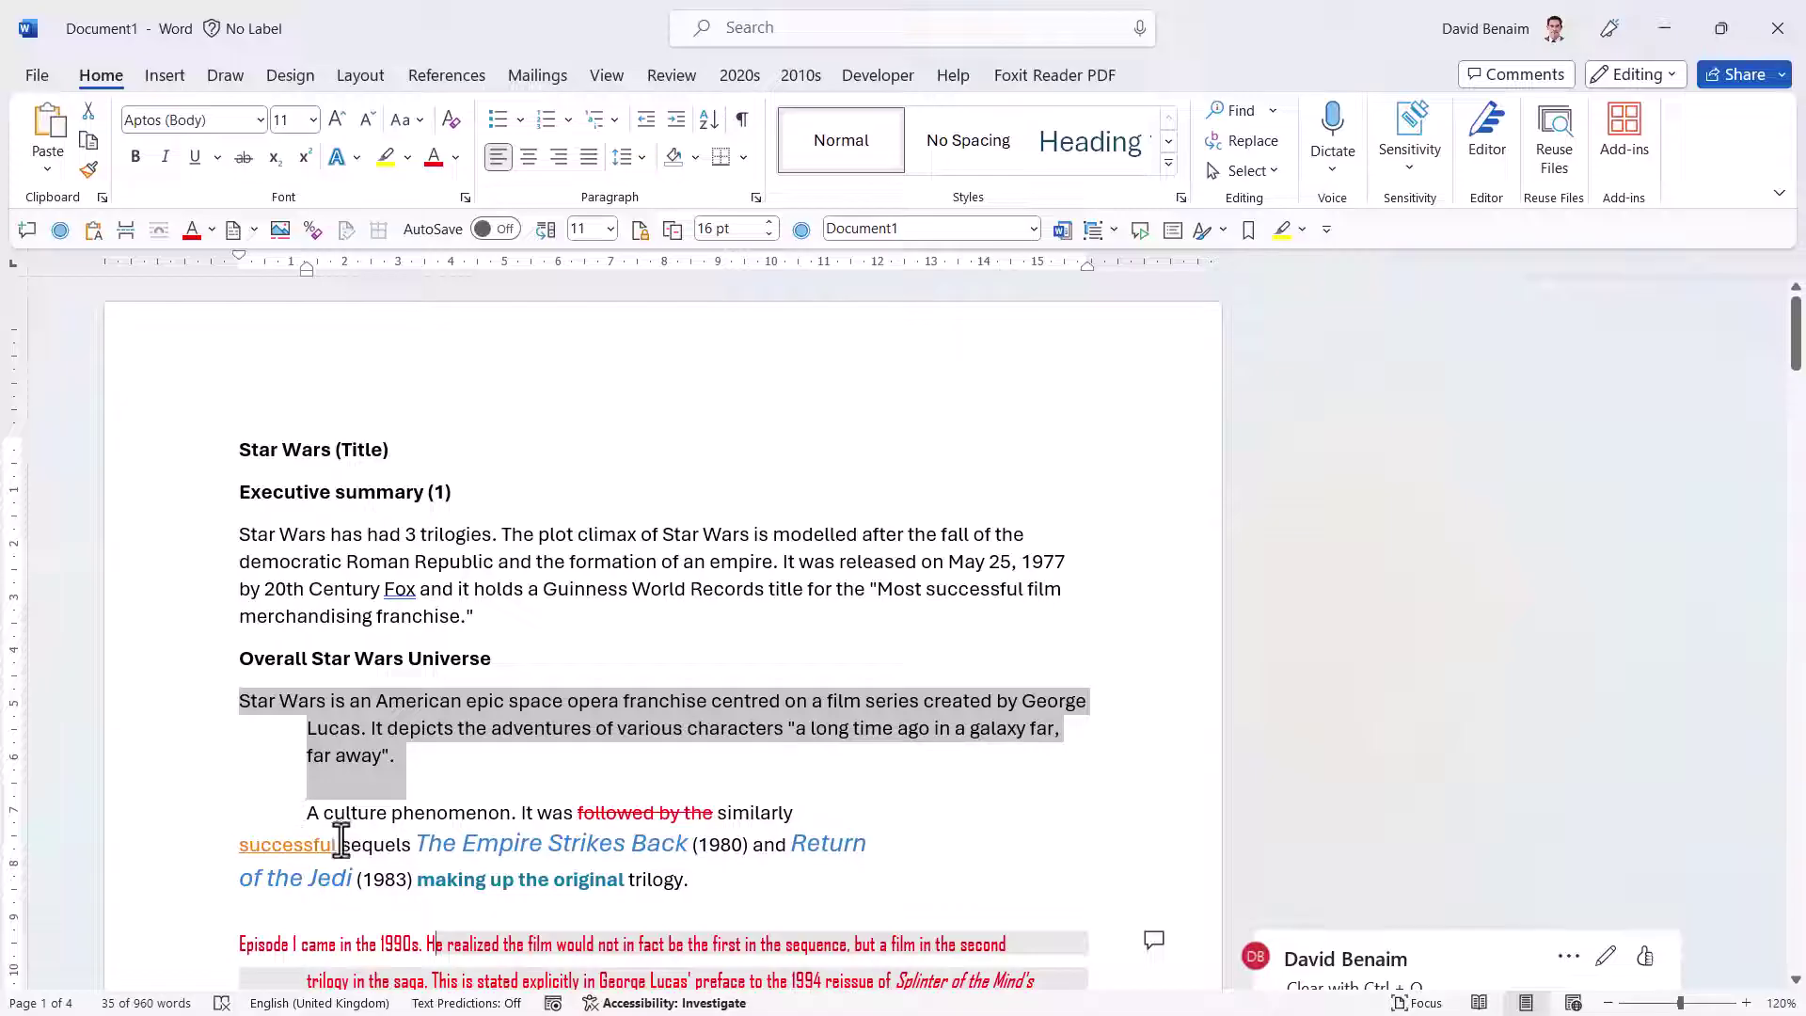
{"action": "left_click_drag", "start_coordinate": [639, 888], "coordinate": [710, 894]}
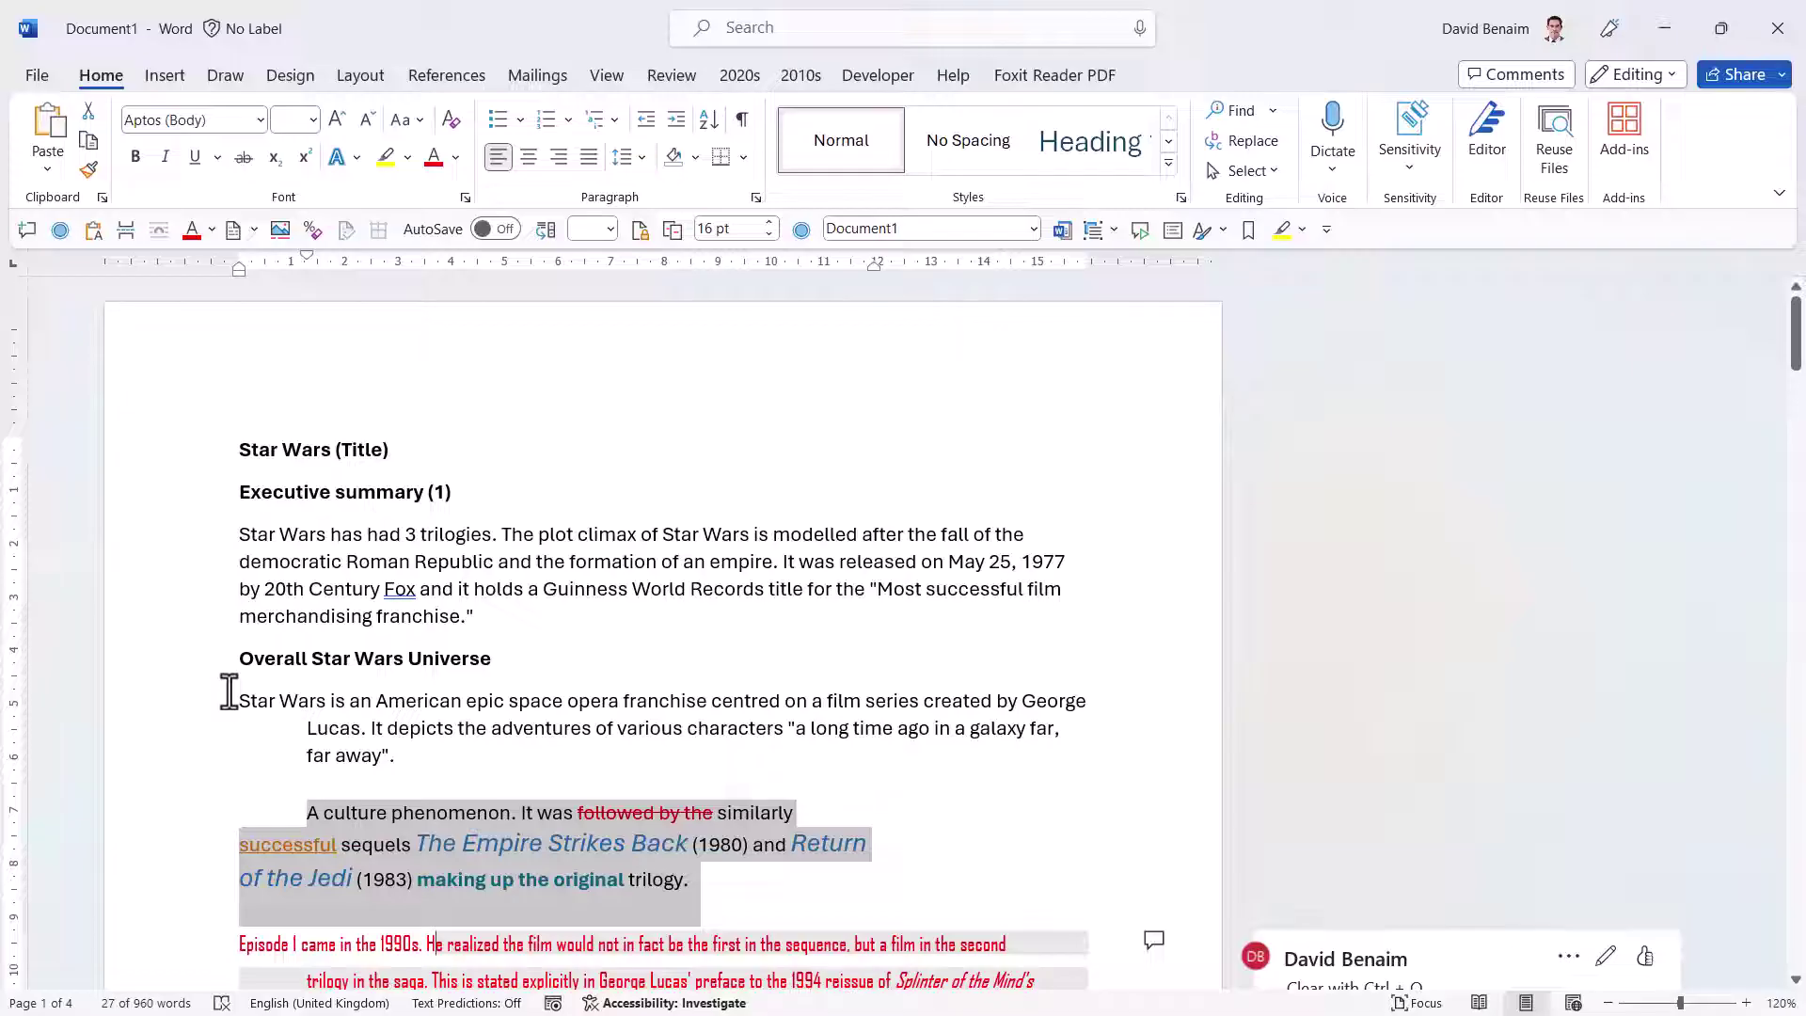
{"action": "left_click_drag", "start_coordinate": [233, 697], "coordinate": [414, 786]}
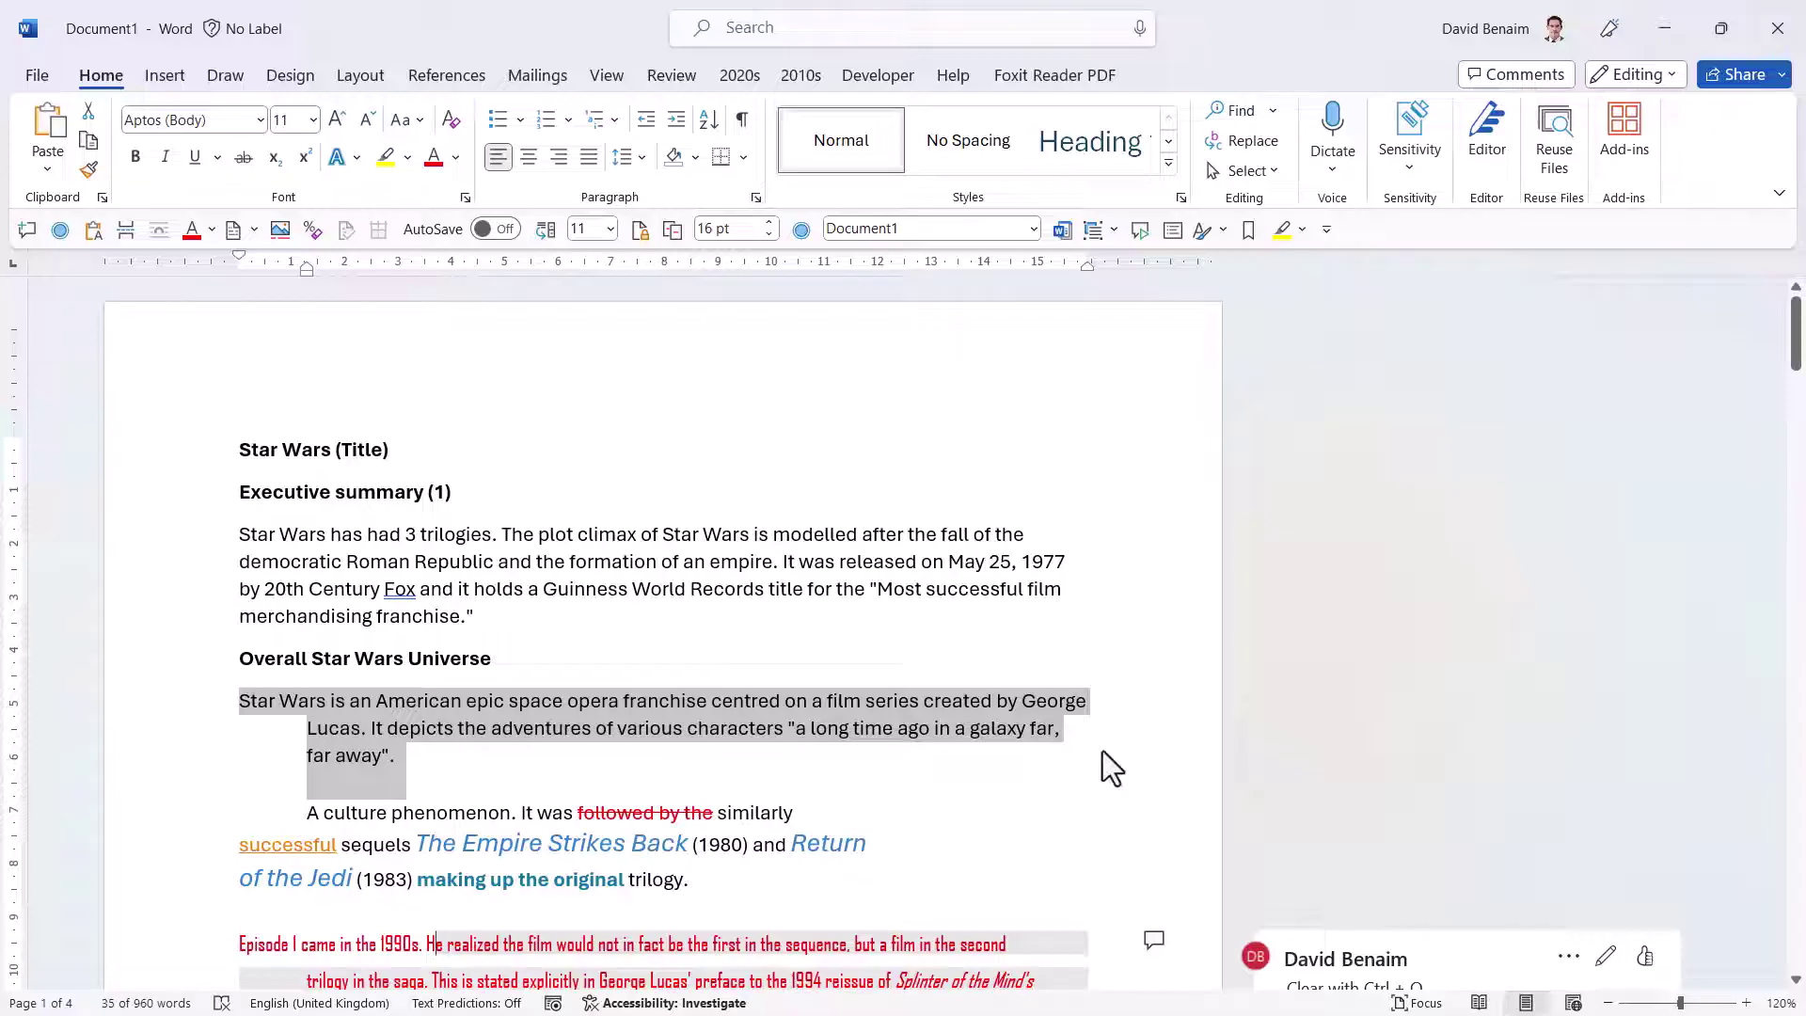
{"action": "key", "text": "ctrl+q"}
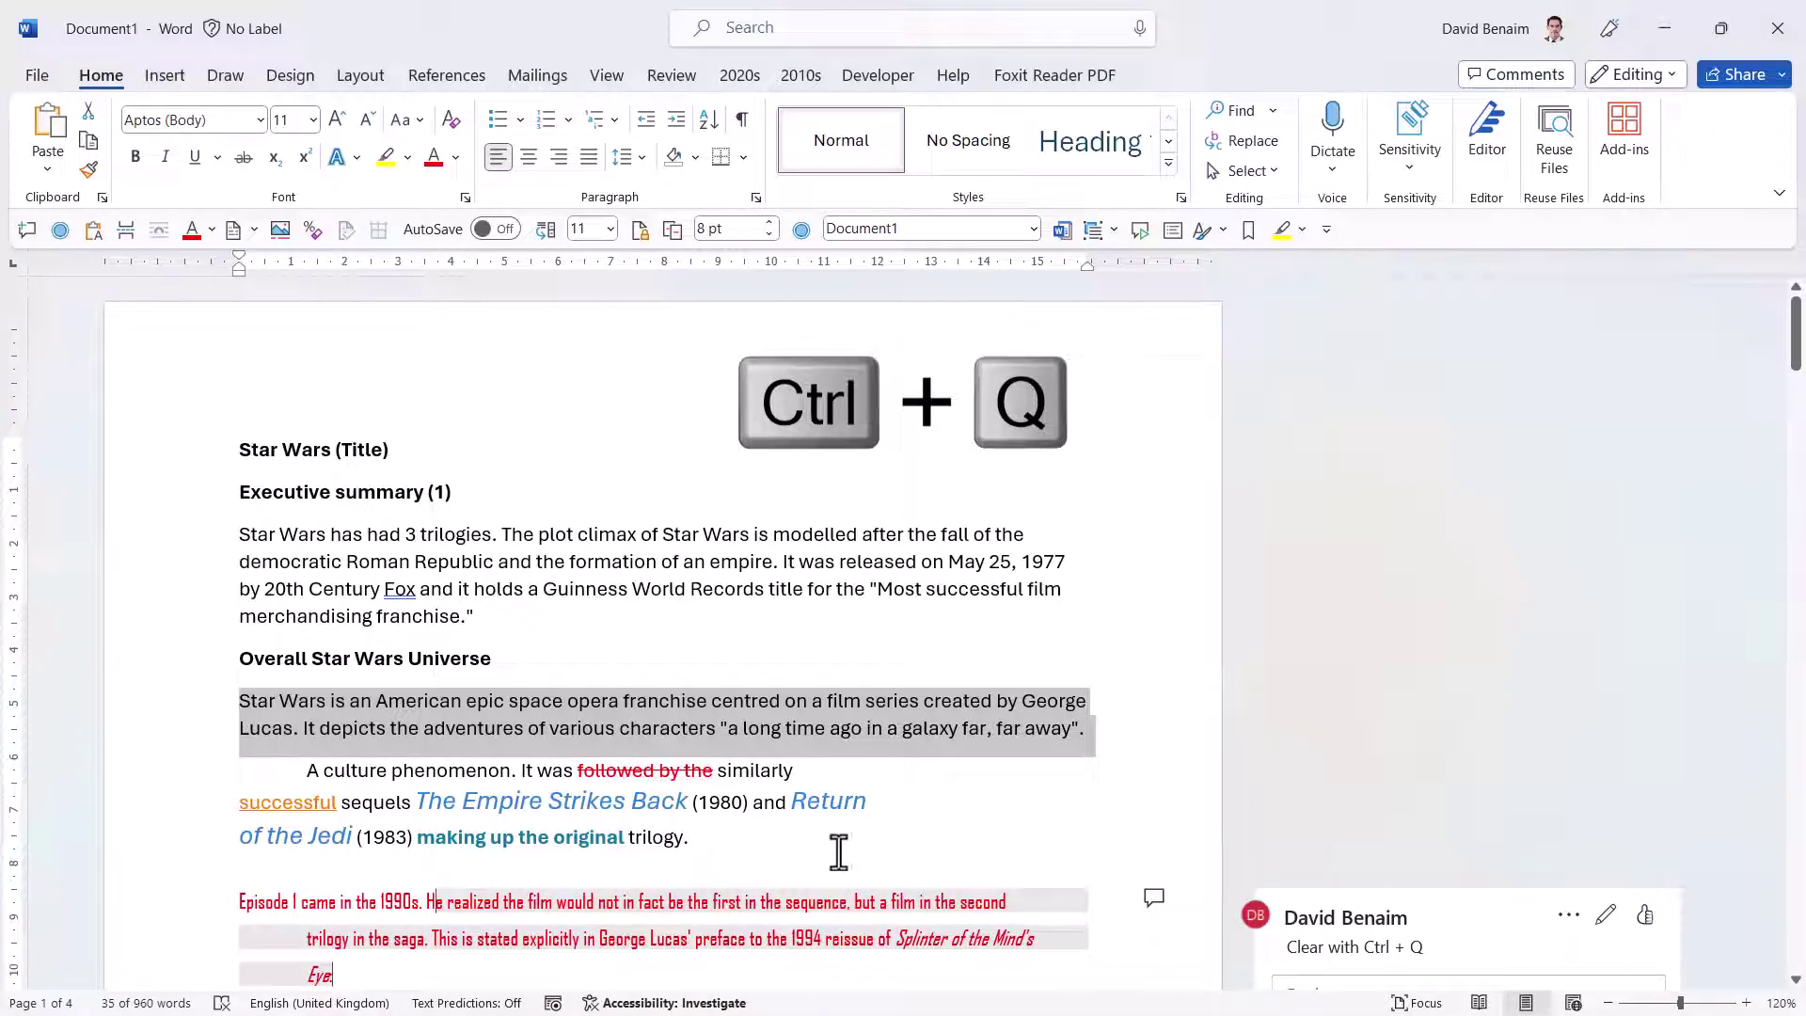
{"action": "left_click_drag", "start_coordinate": [789, 850], "coordinate": [161, 778]}
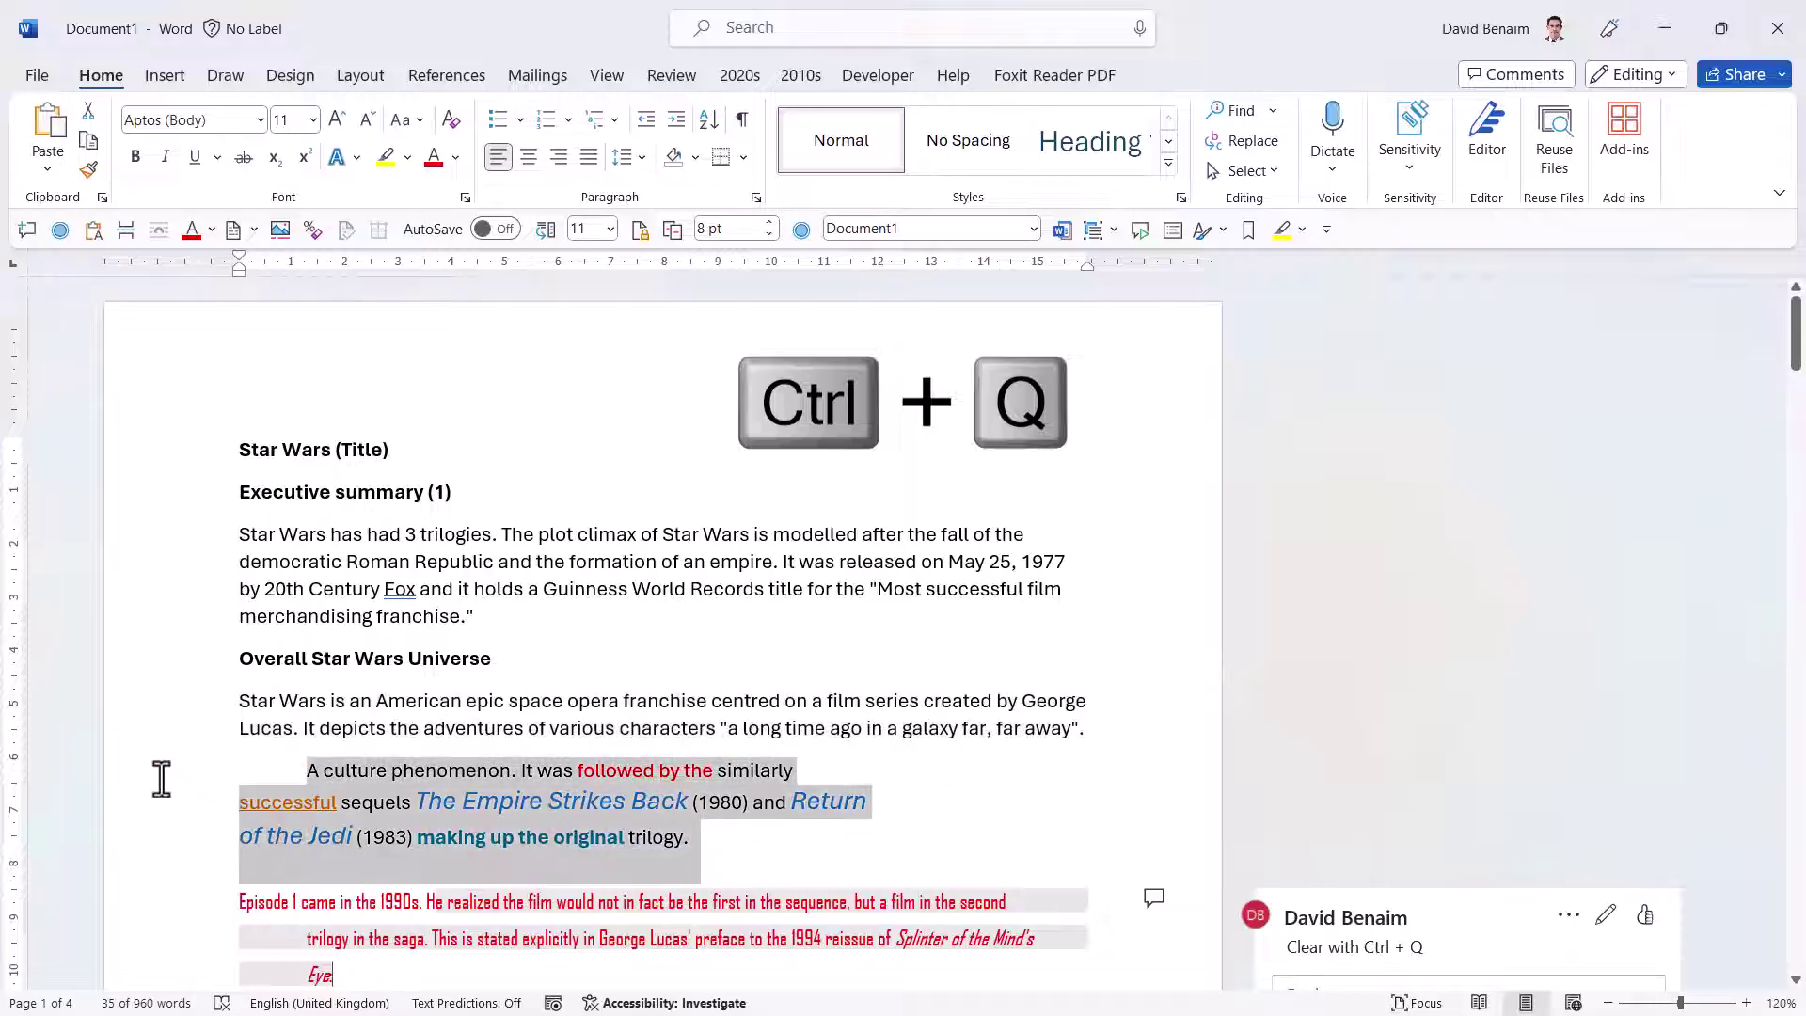
{"action": "key", "text": "ctrl+q"}
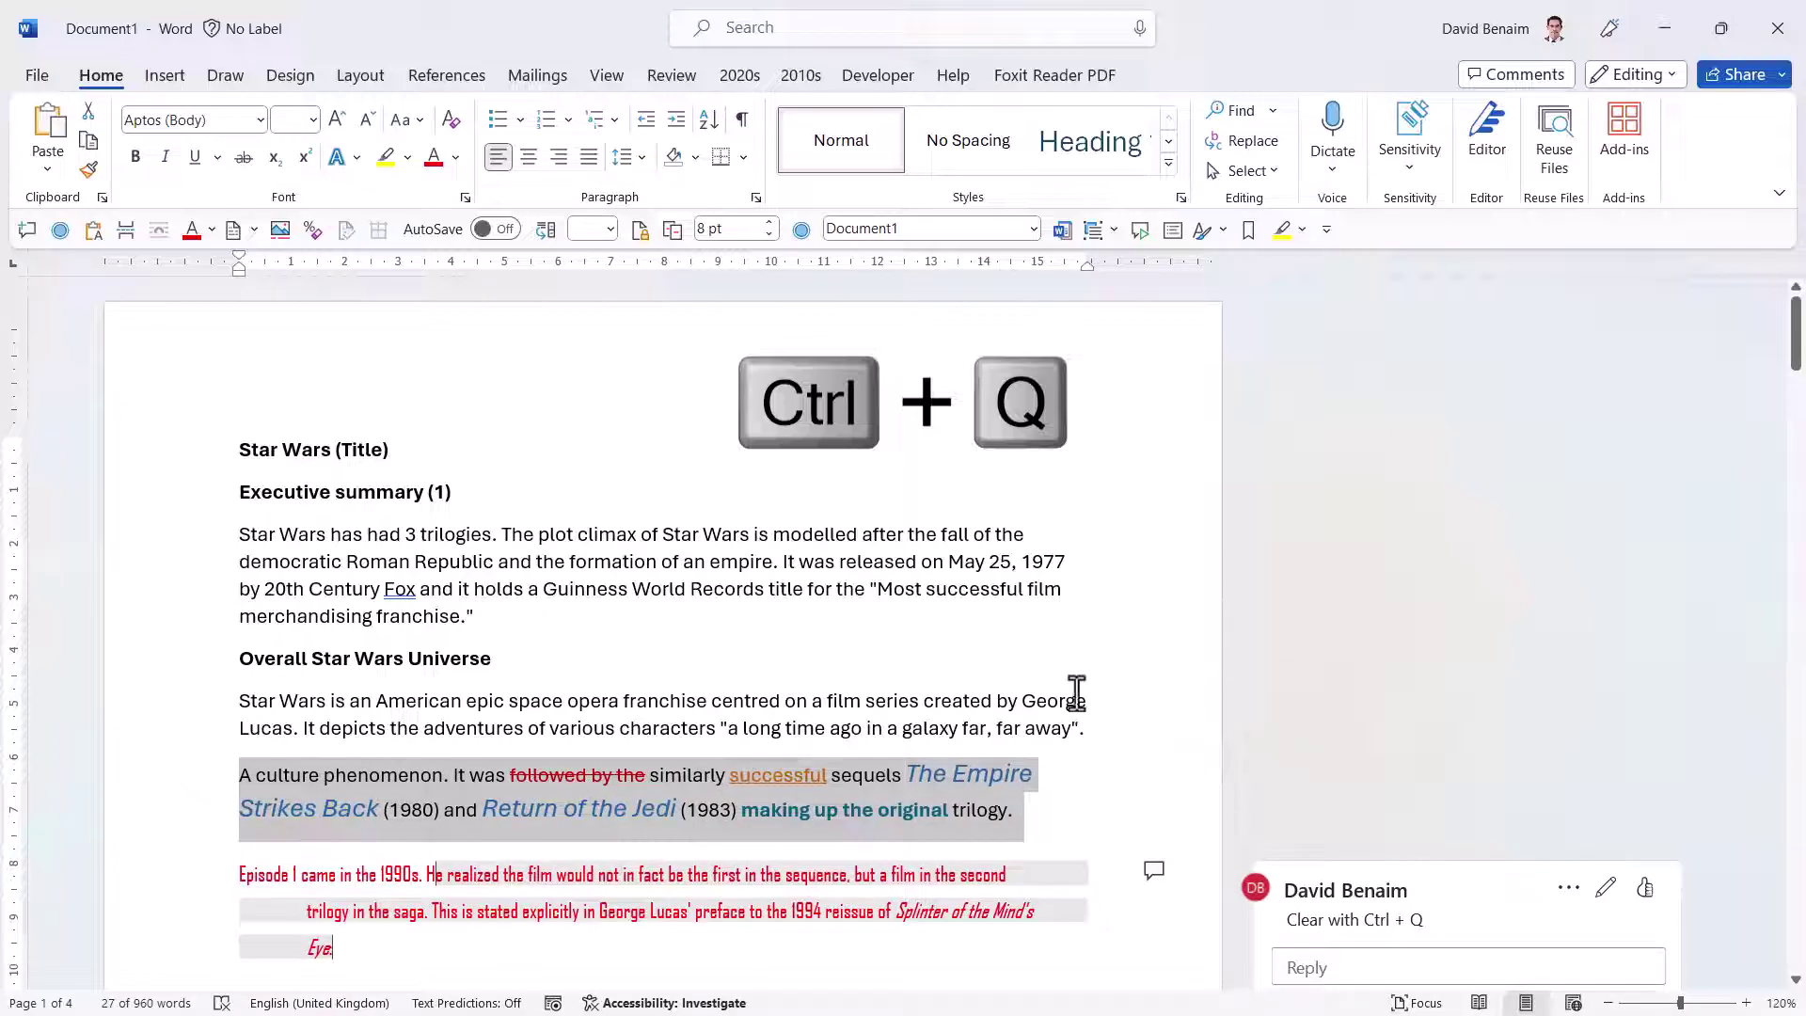
{"action": "left_click", "coordinate": [397, 793]}
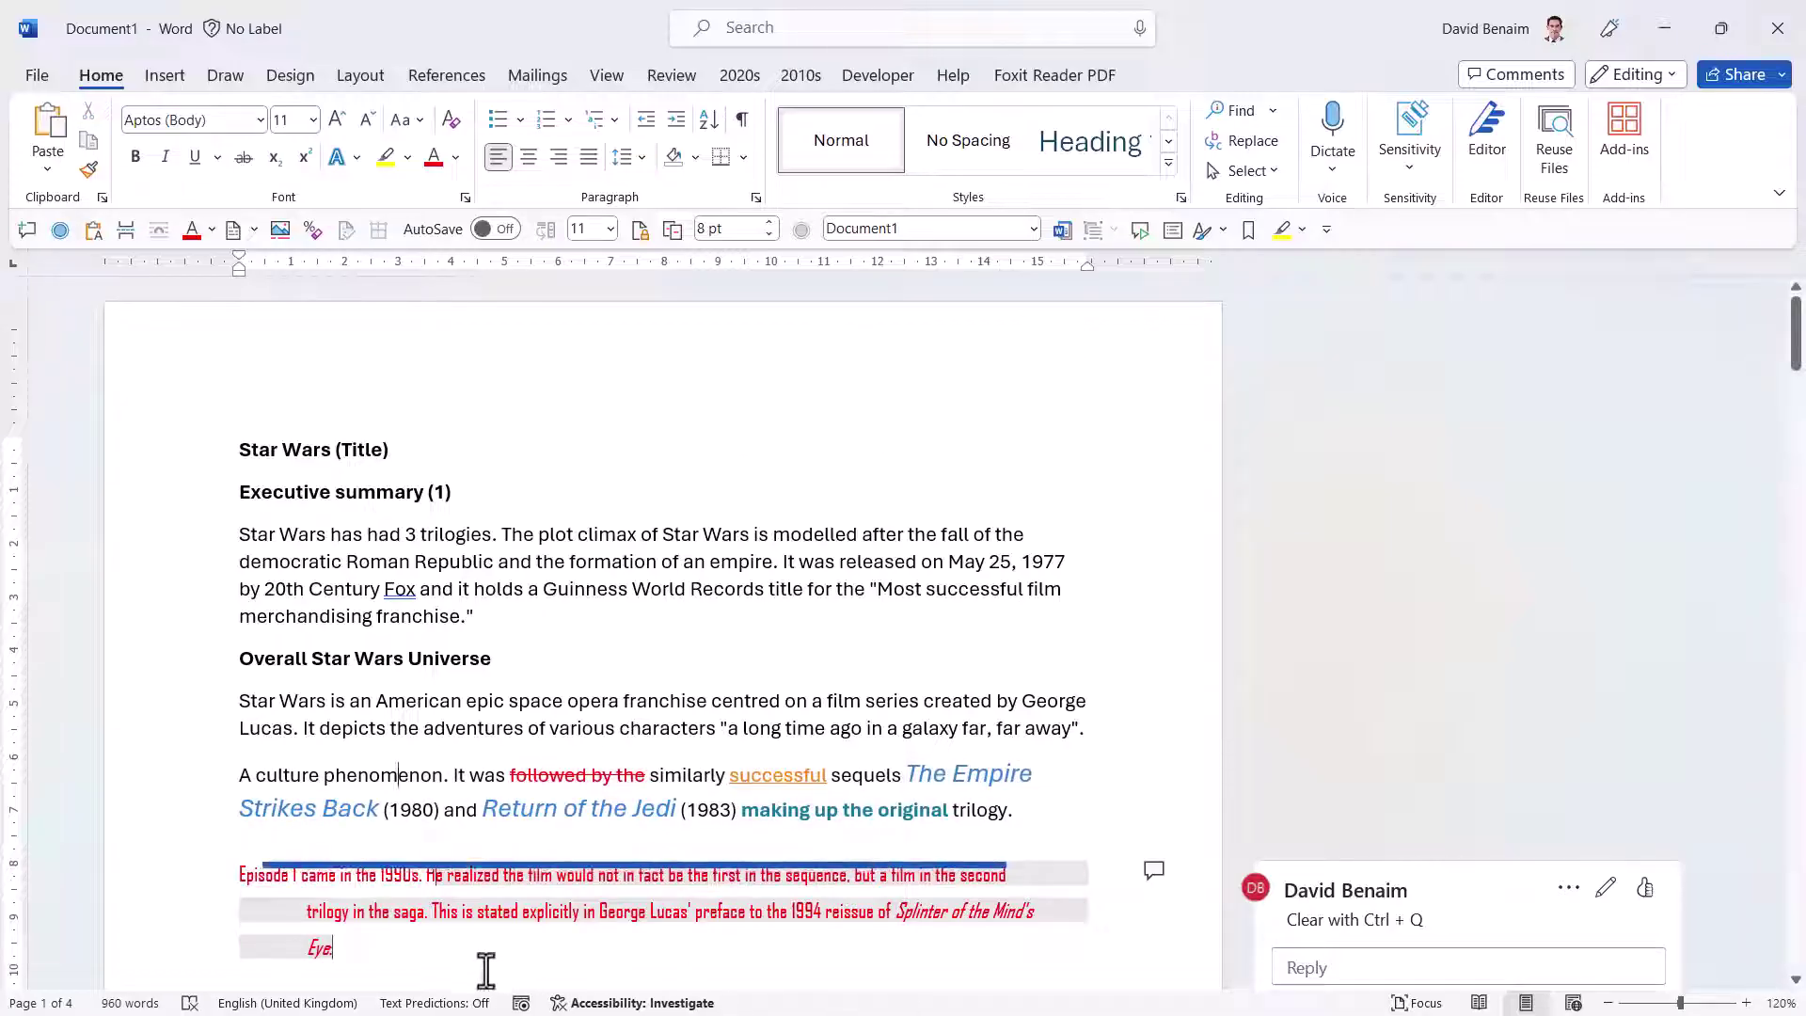
Apply the Normal style to the red paragraph starting "Episode 1 came in the 1990s".
{"action": "left_click_drag", "start_coordinate": [411, 956], "coordinate": [178, 907]}
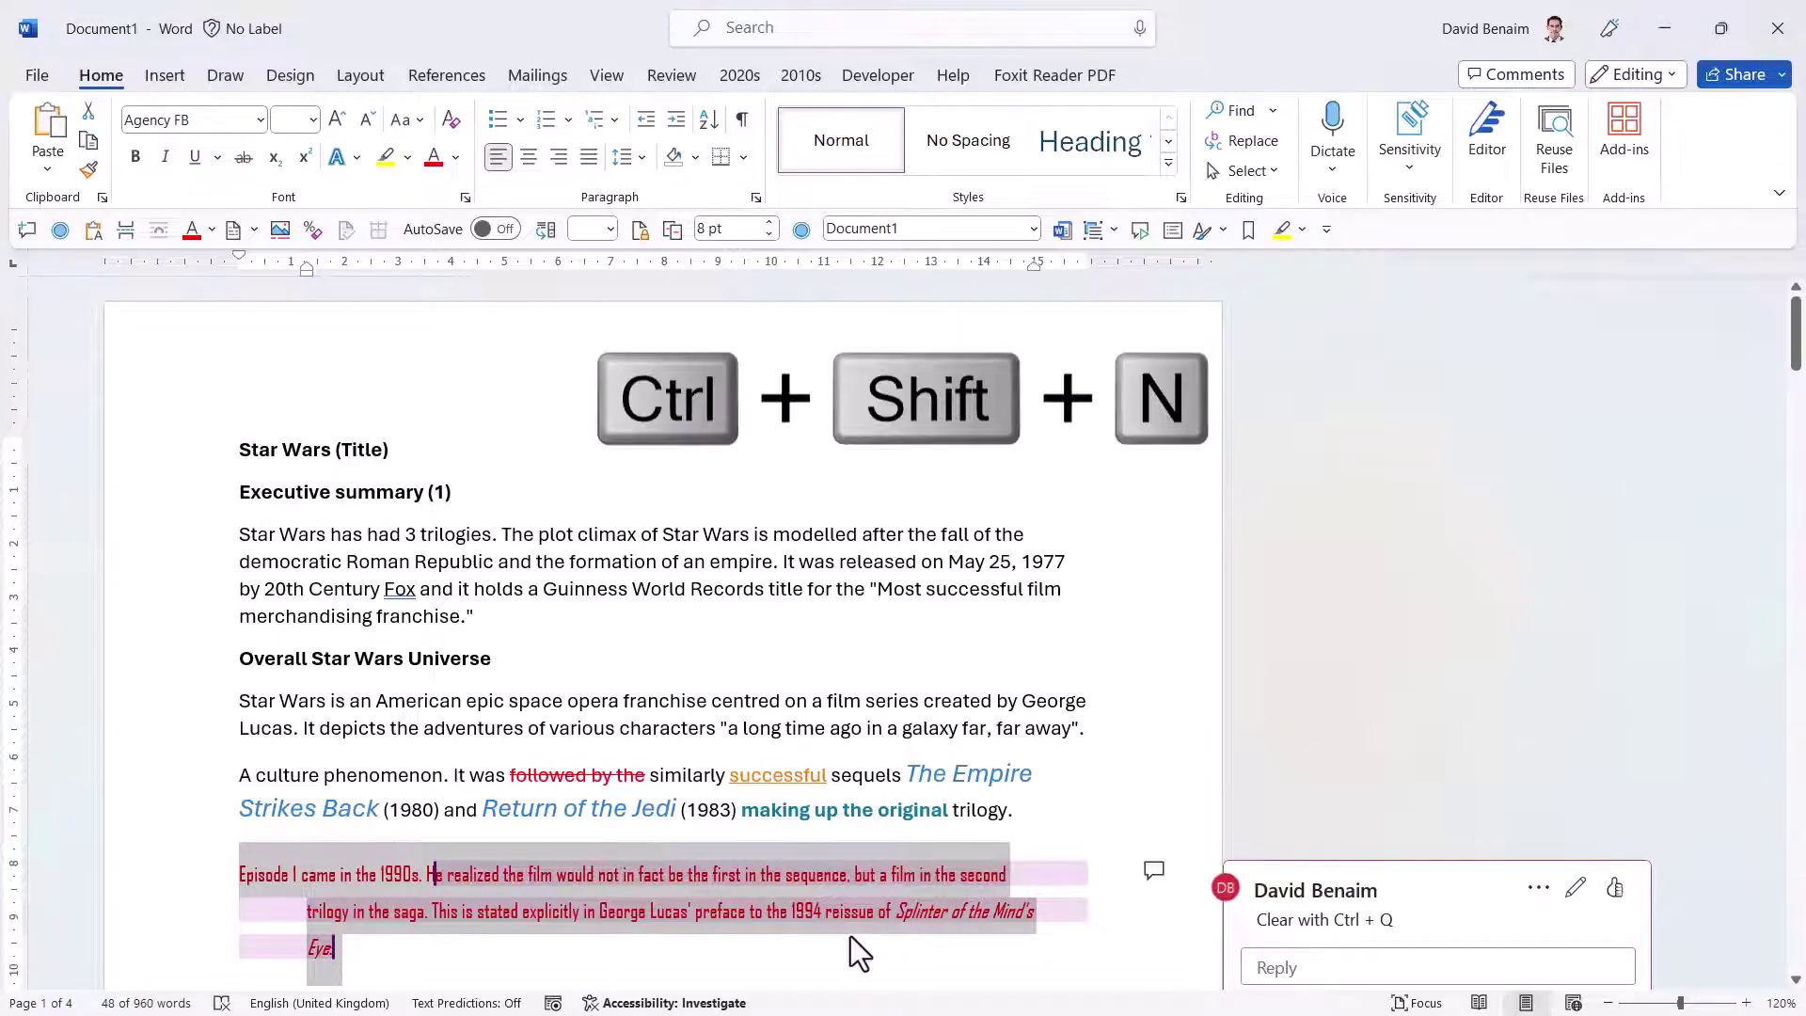
{"action": "key", "text": "ctrl+shift+n"}
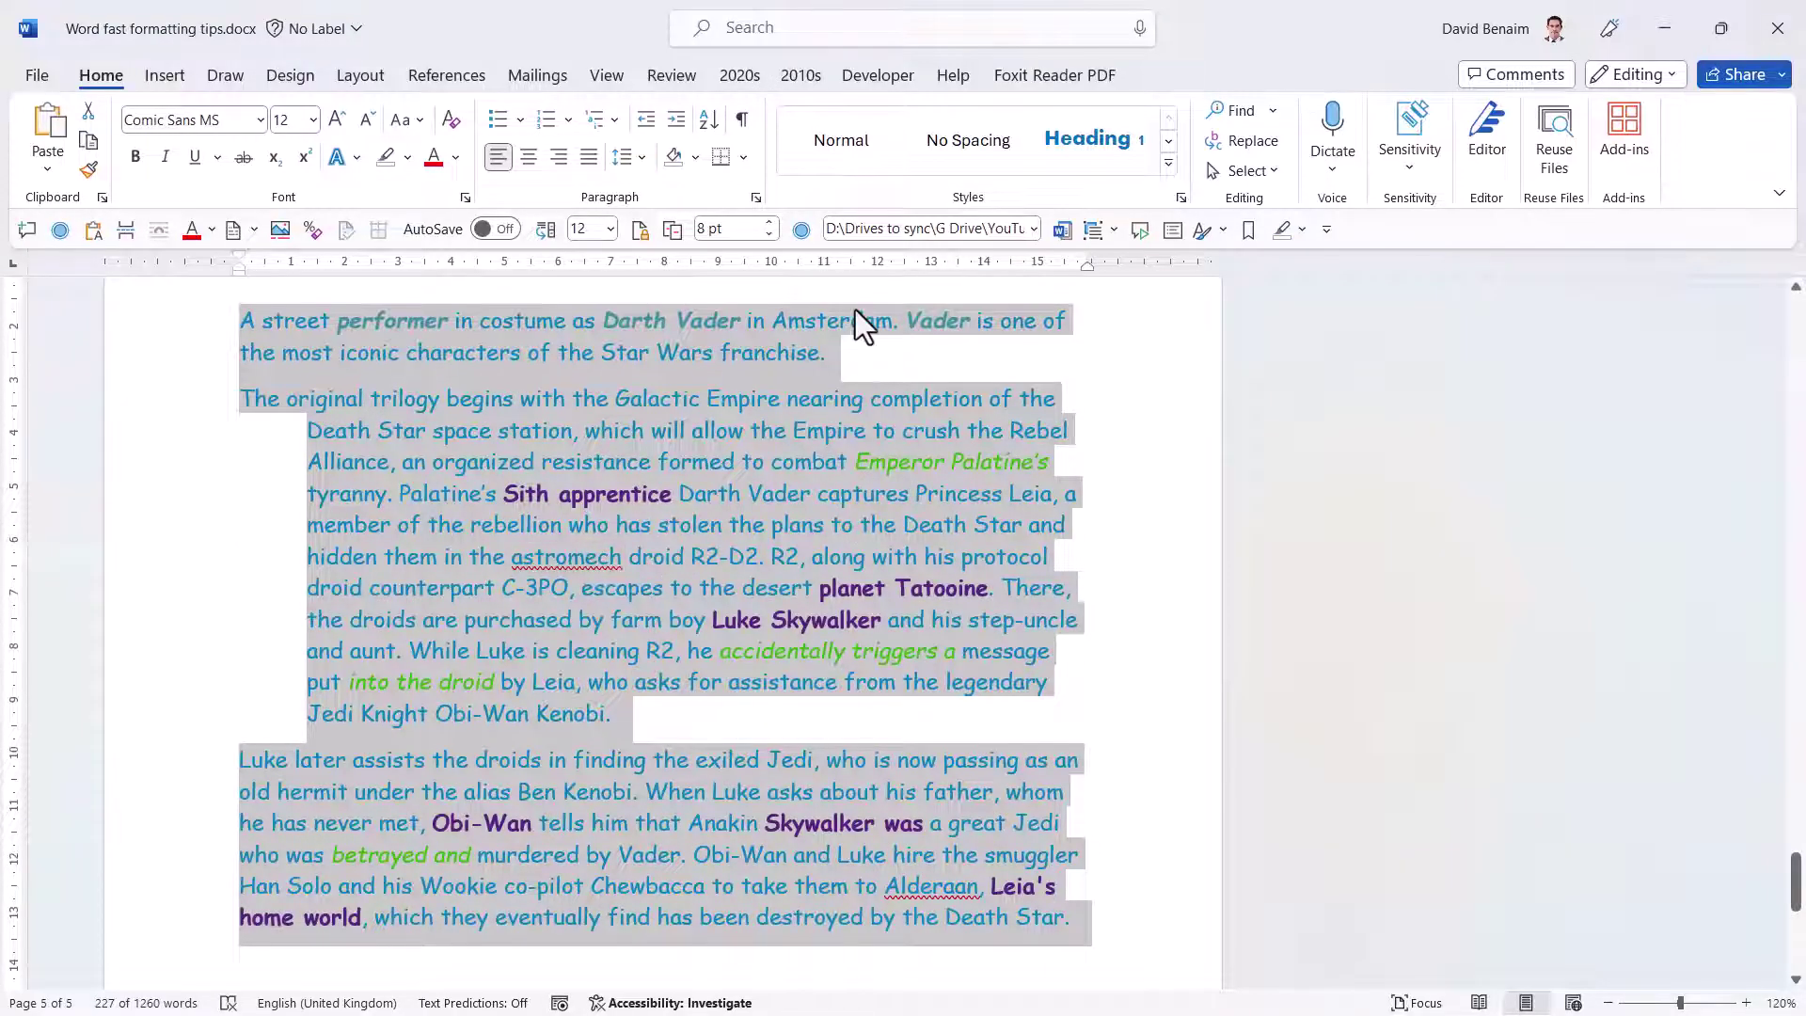
Try the Normal style and Clear All Formatting on the three selected paragraphs in Word fast formatting tips.docx.
{"action": "key", "text": "Left"}
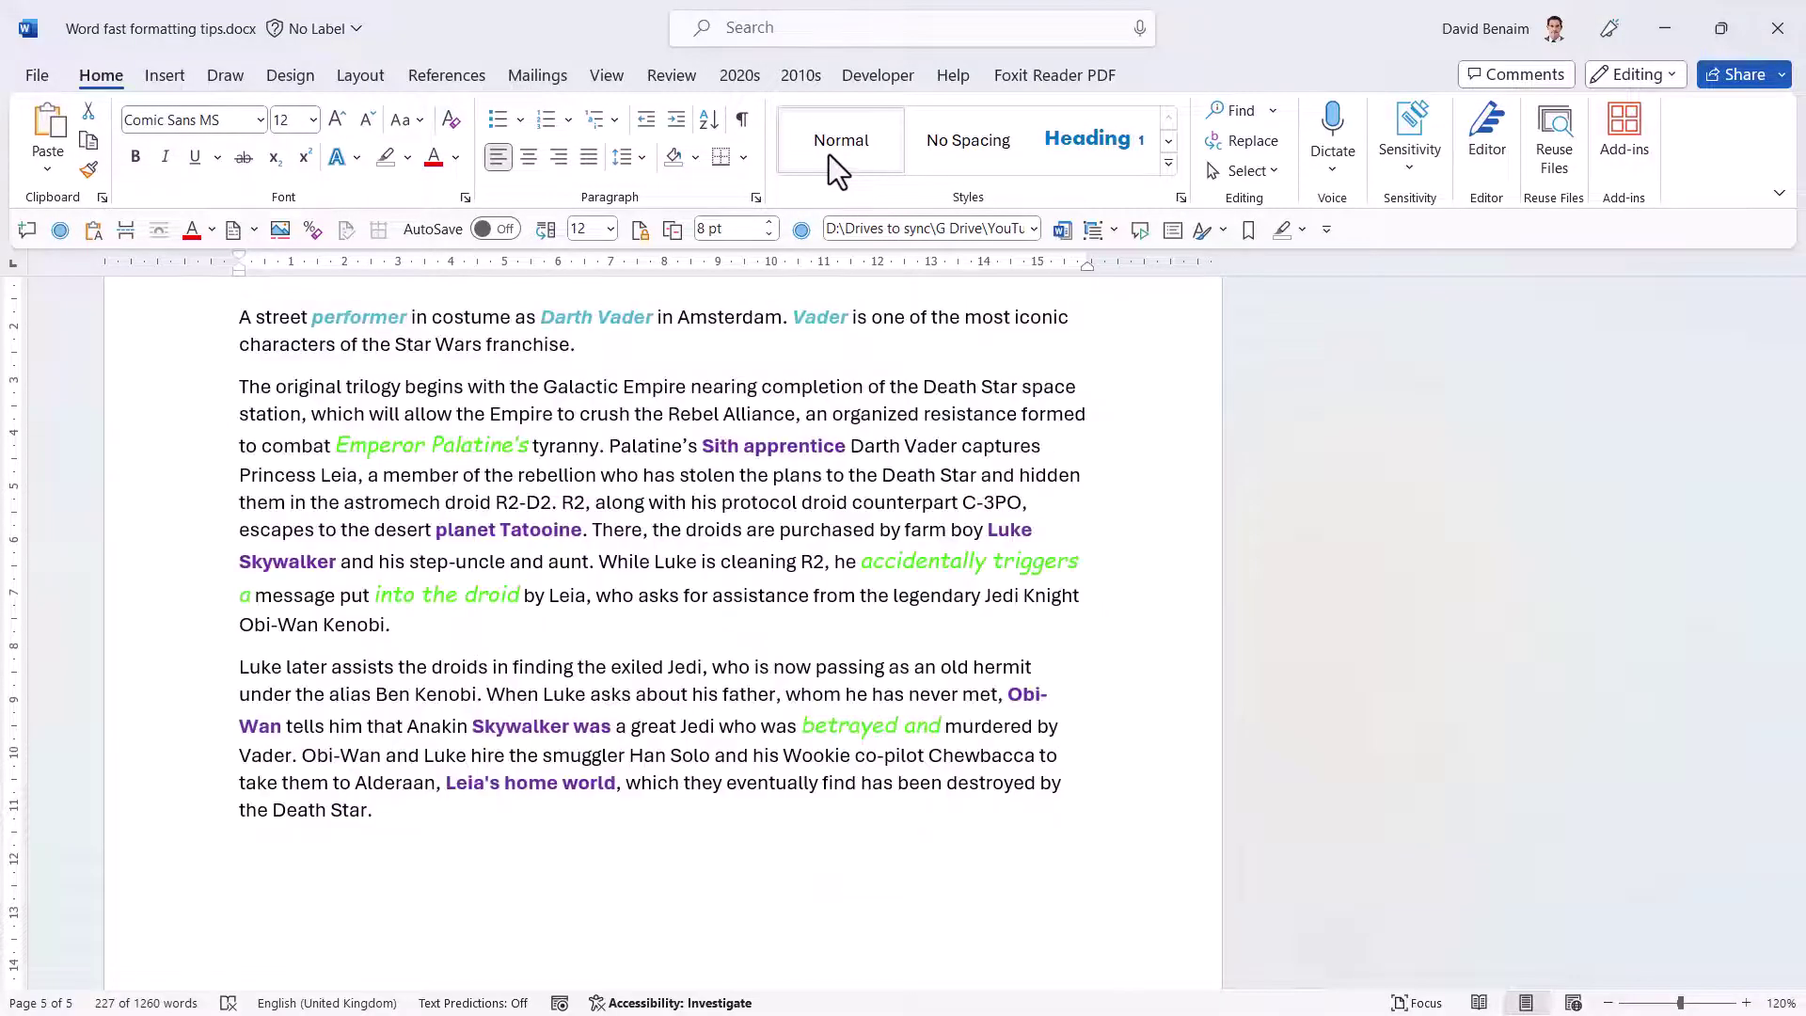
{"action": "left_click", "coordinate": [830, 157]}
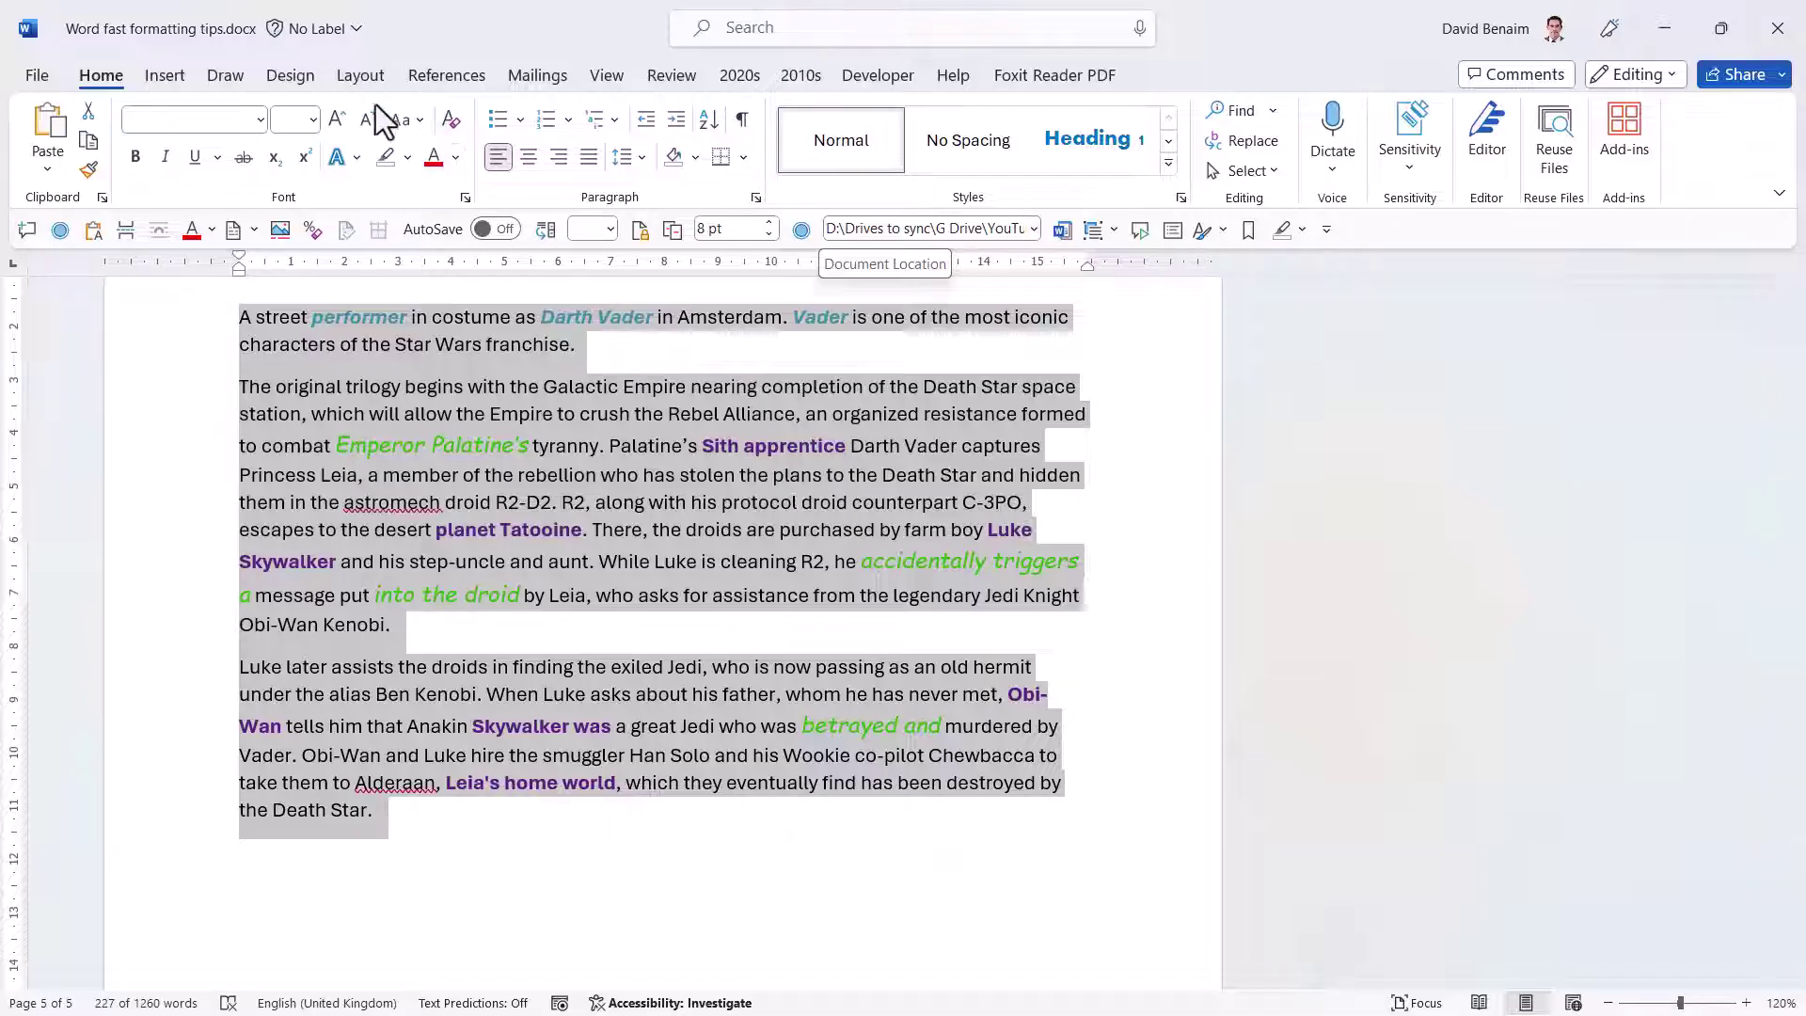
{"action": "left_click", "coordinate": [456, 122]}
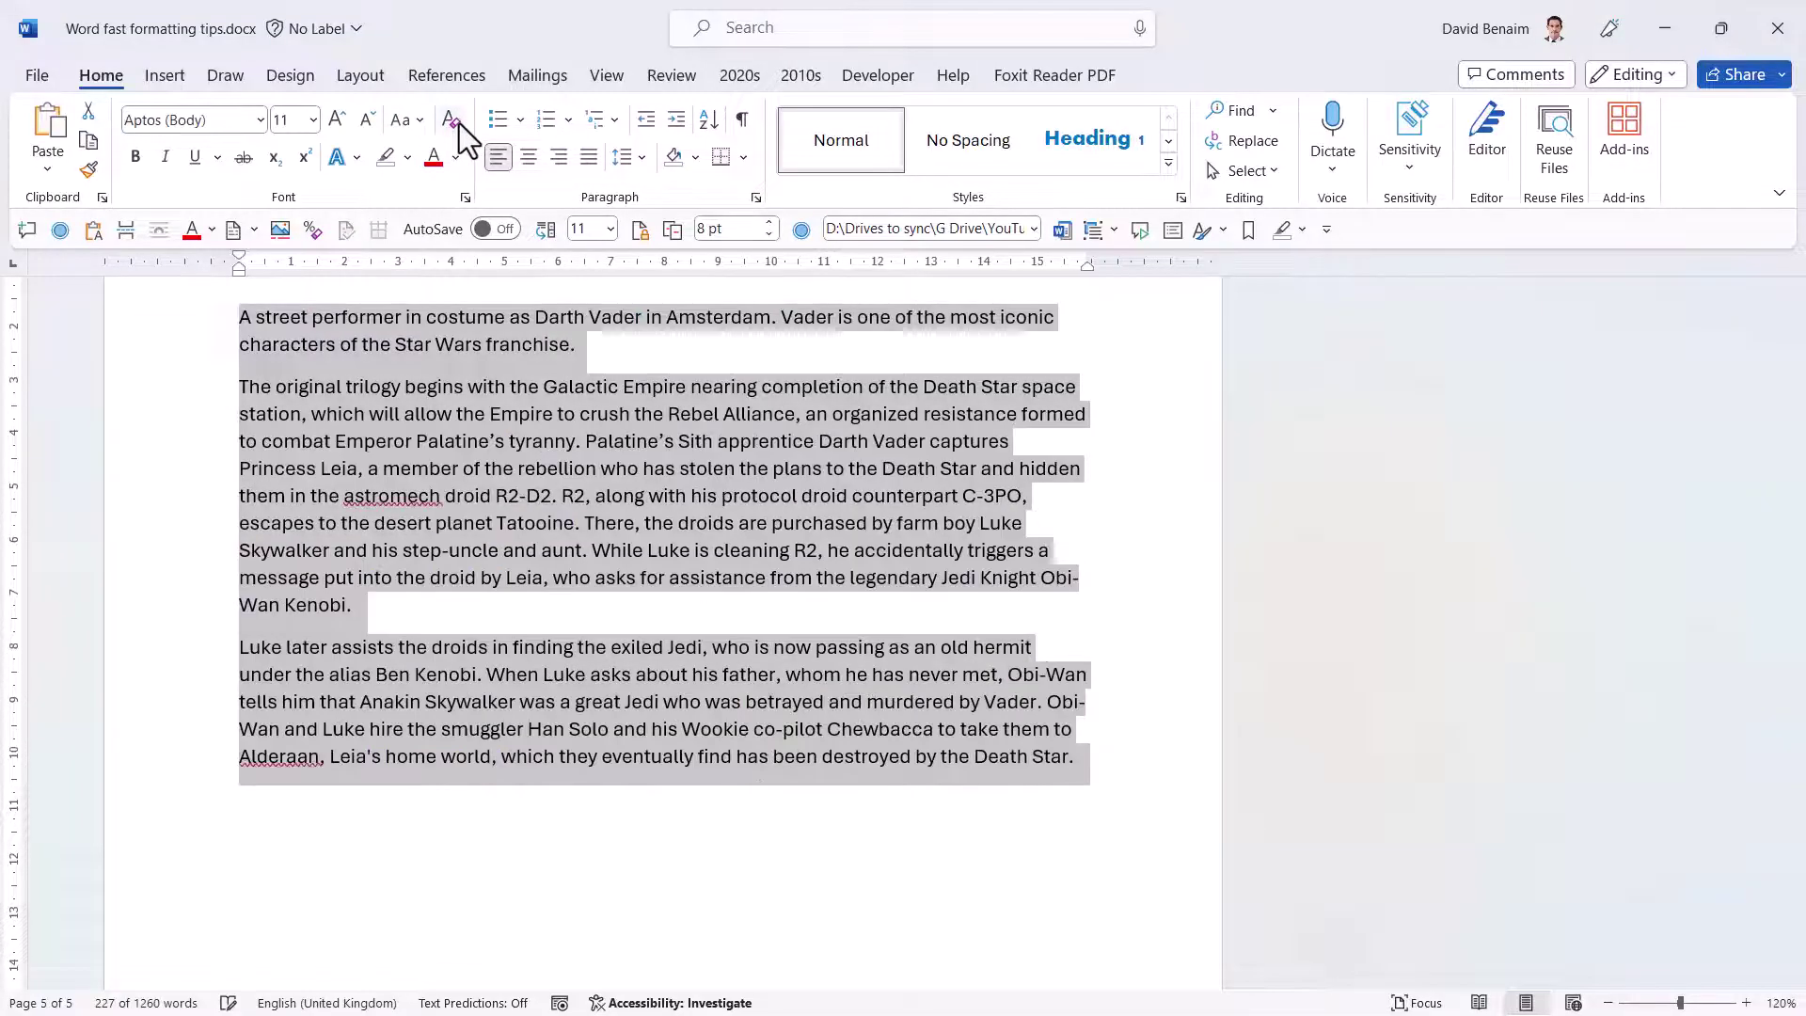
{"action": "key", "text": "ctrl+z"}
{"action": "key", "text": "ctrl+z"}
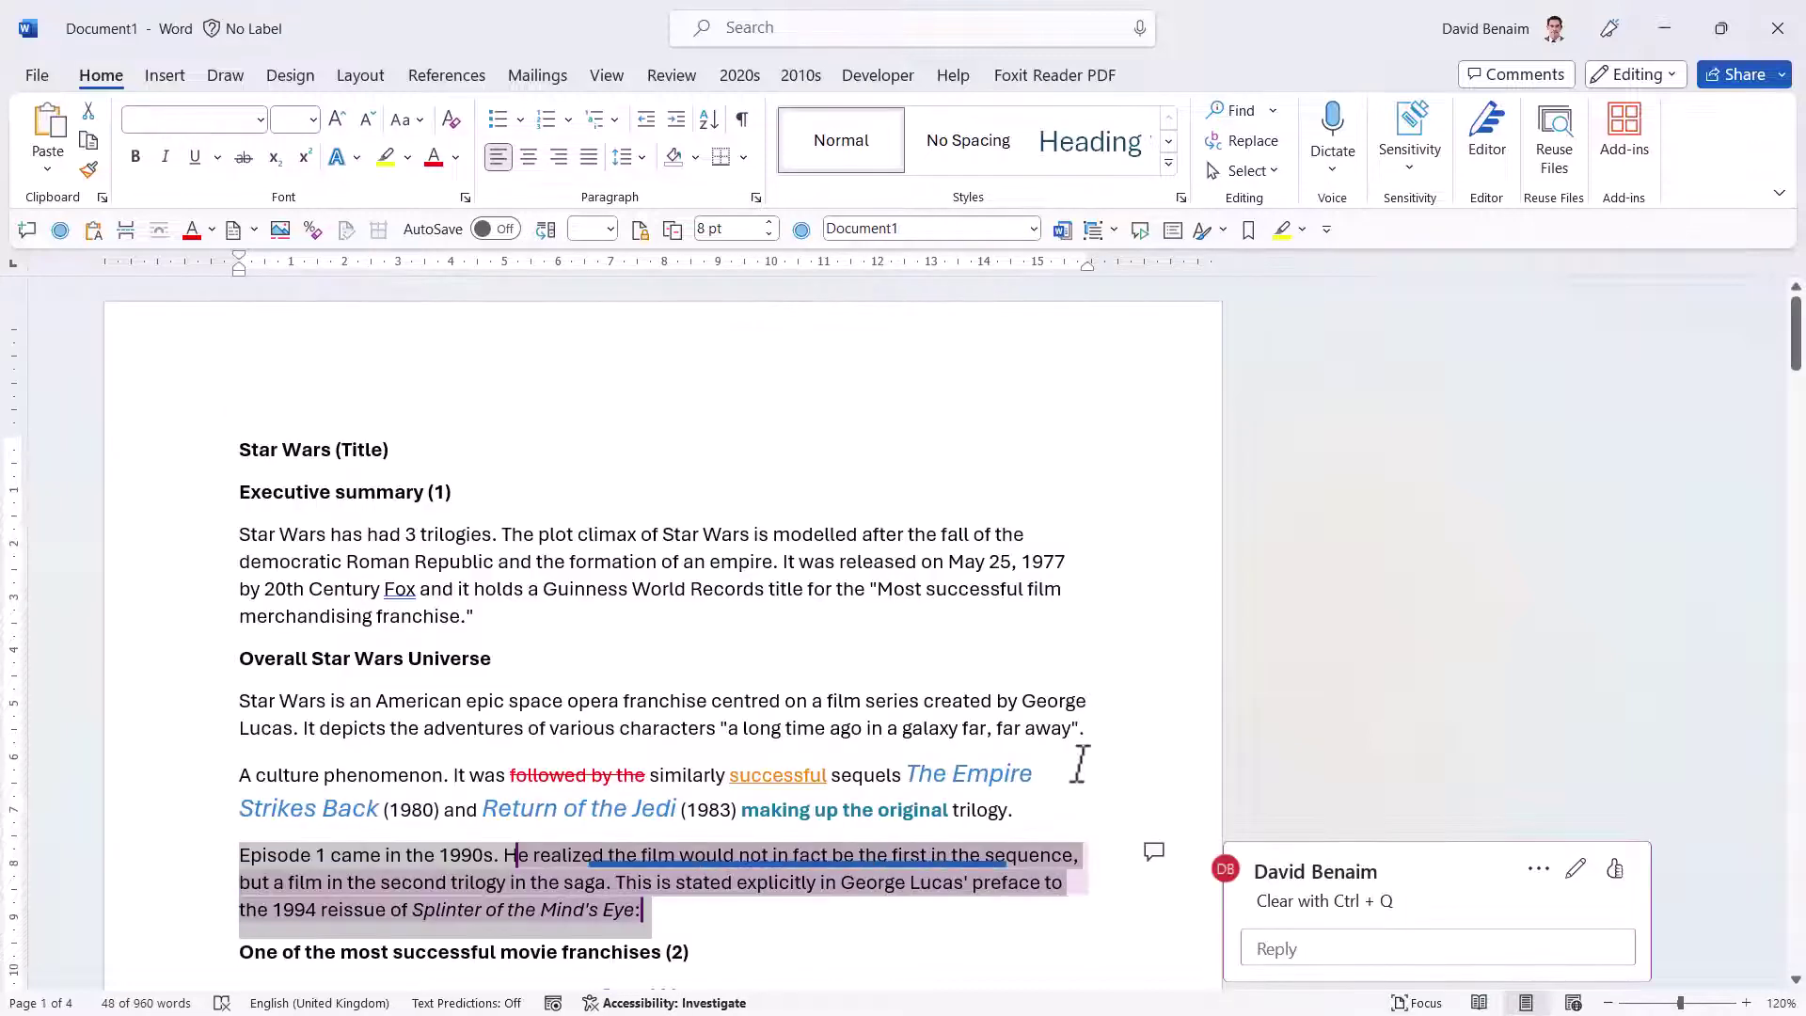
In Document1, select "The Empire Strikes Back" together with all other text that has similar formatting.
{"action": "key", "text": "ctrl+shift+Down"}
{"action": "scroll", "coordinate": [1080, 764], "scroll_direction": "down", "scroll_amount": 1}
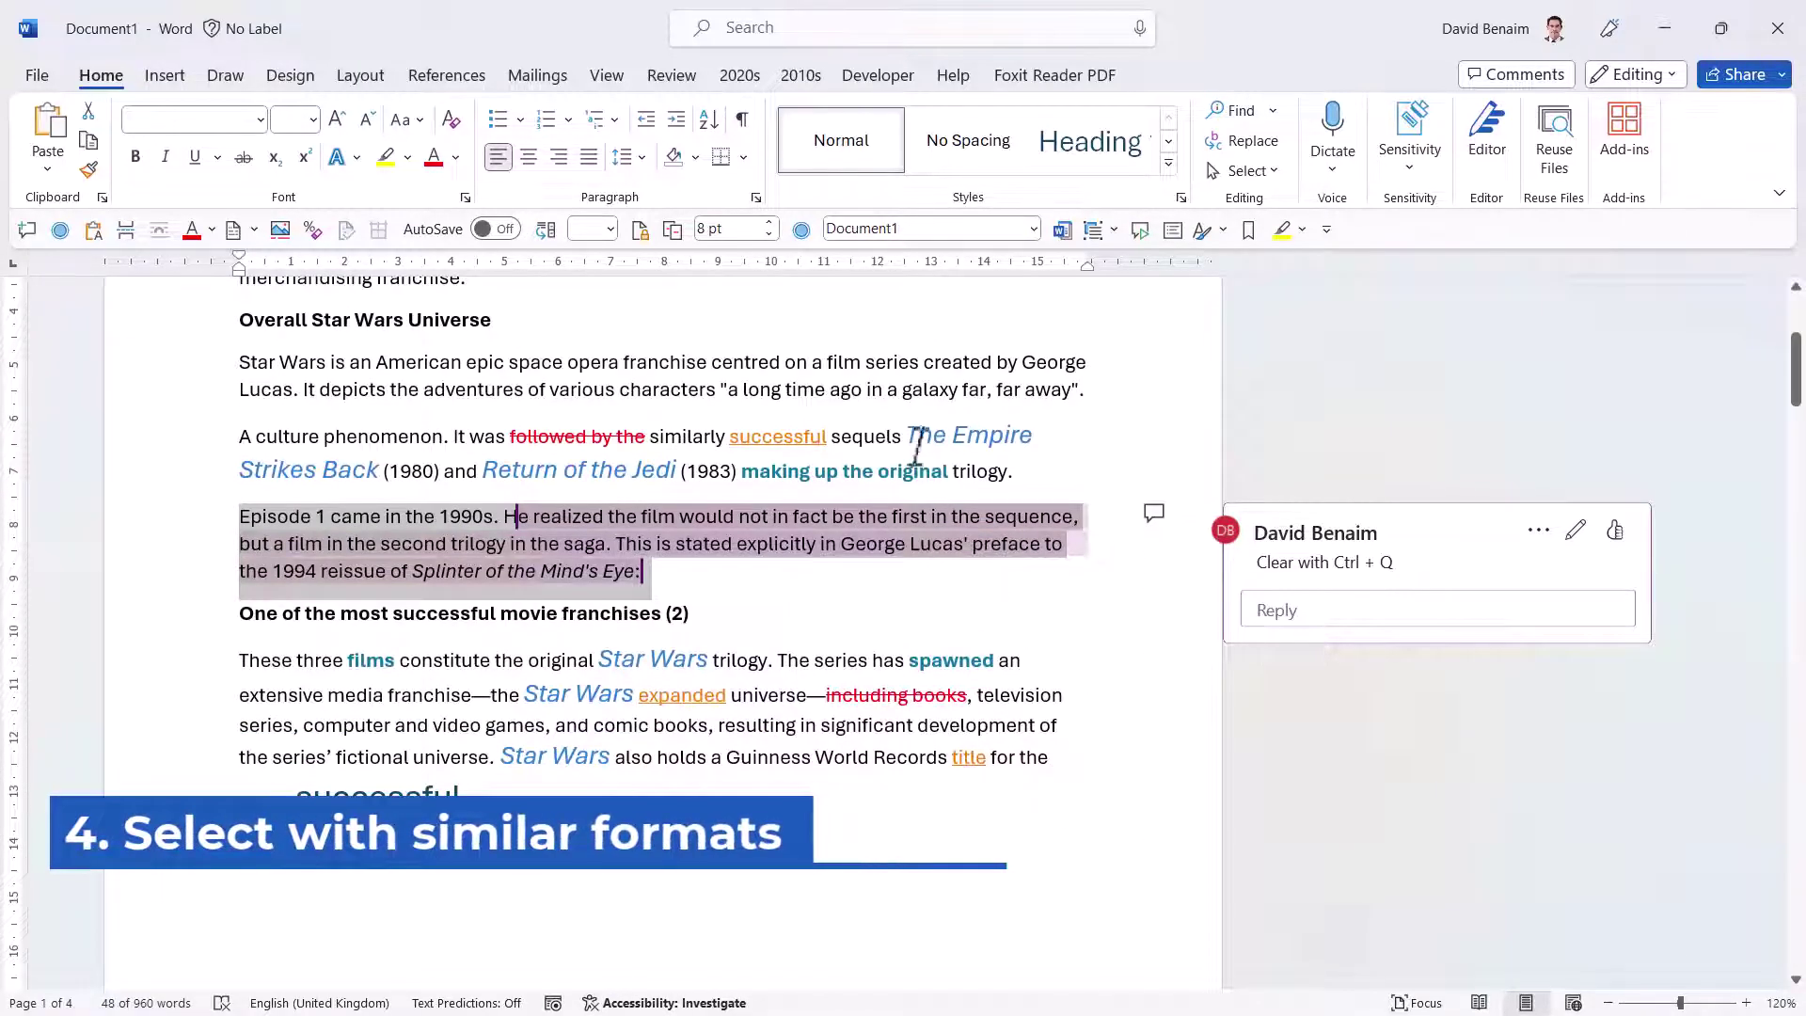
{"action": "left_click_drag", "start_coordinate": [908, 433], "coordinate": [380, 468]}
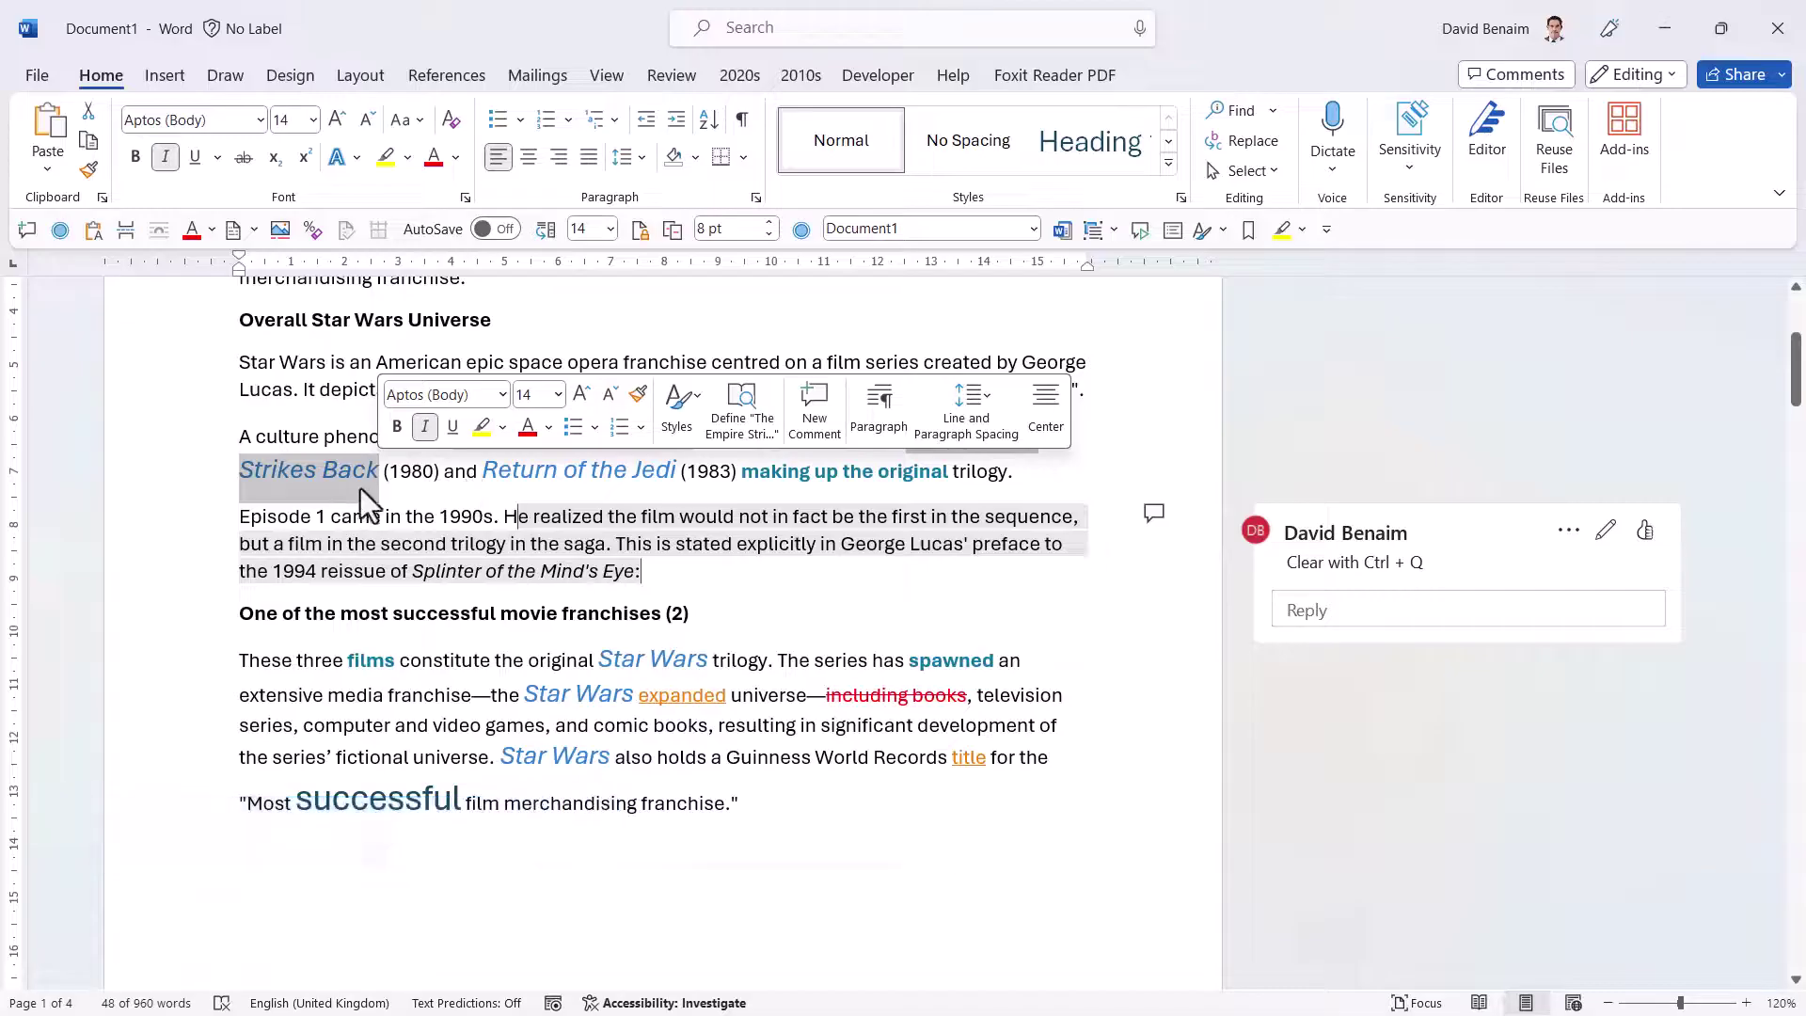
{"action": "left_click", "coordinate": [1268, 173]}
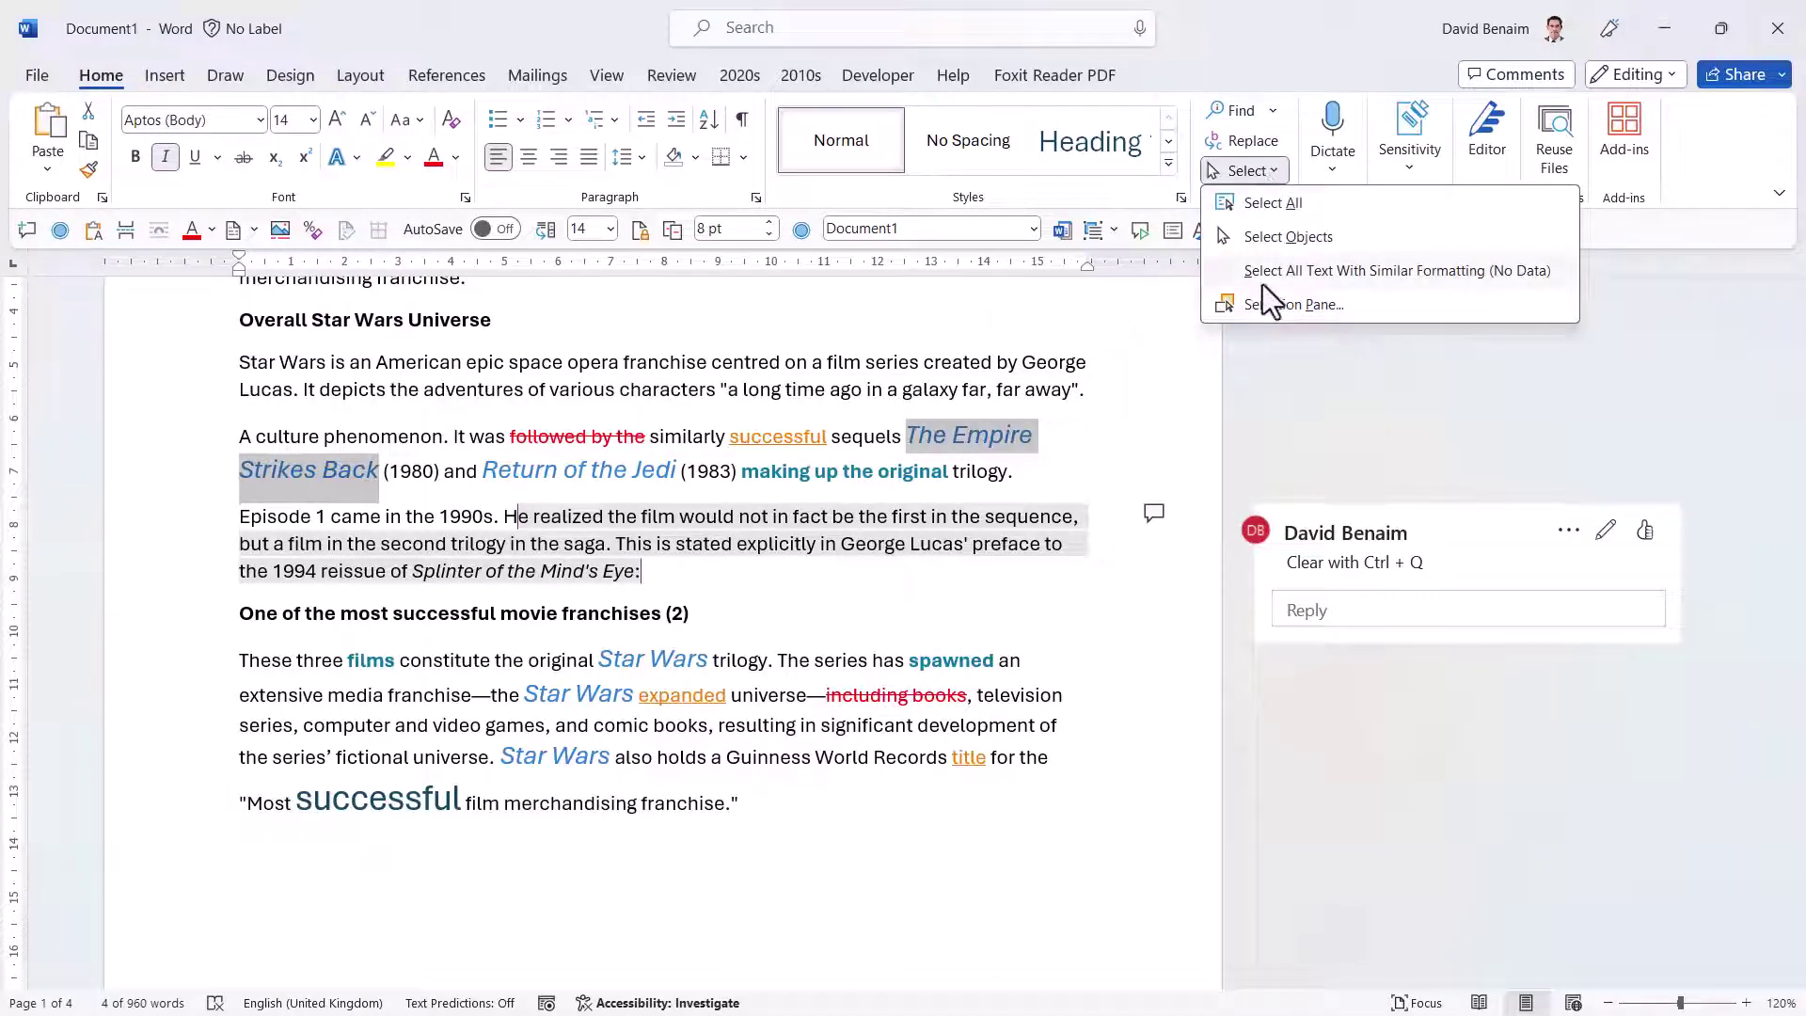
{"action": "left_click", "coordinate": [1388, 272]}
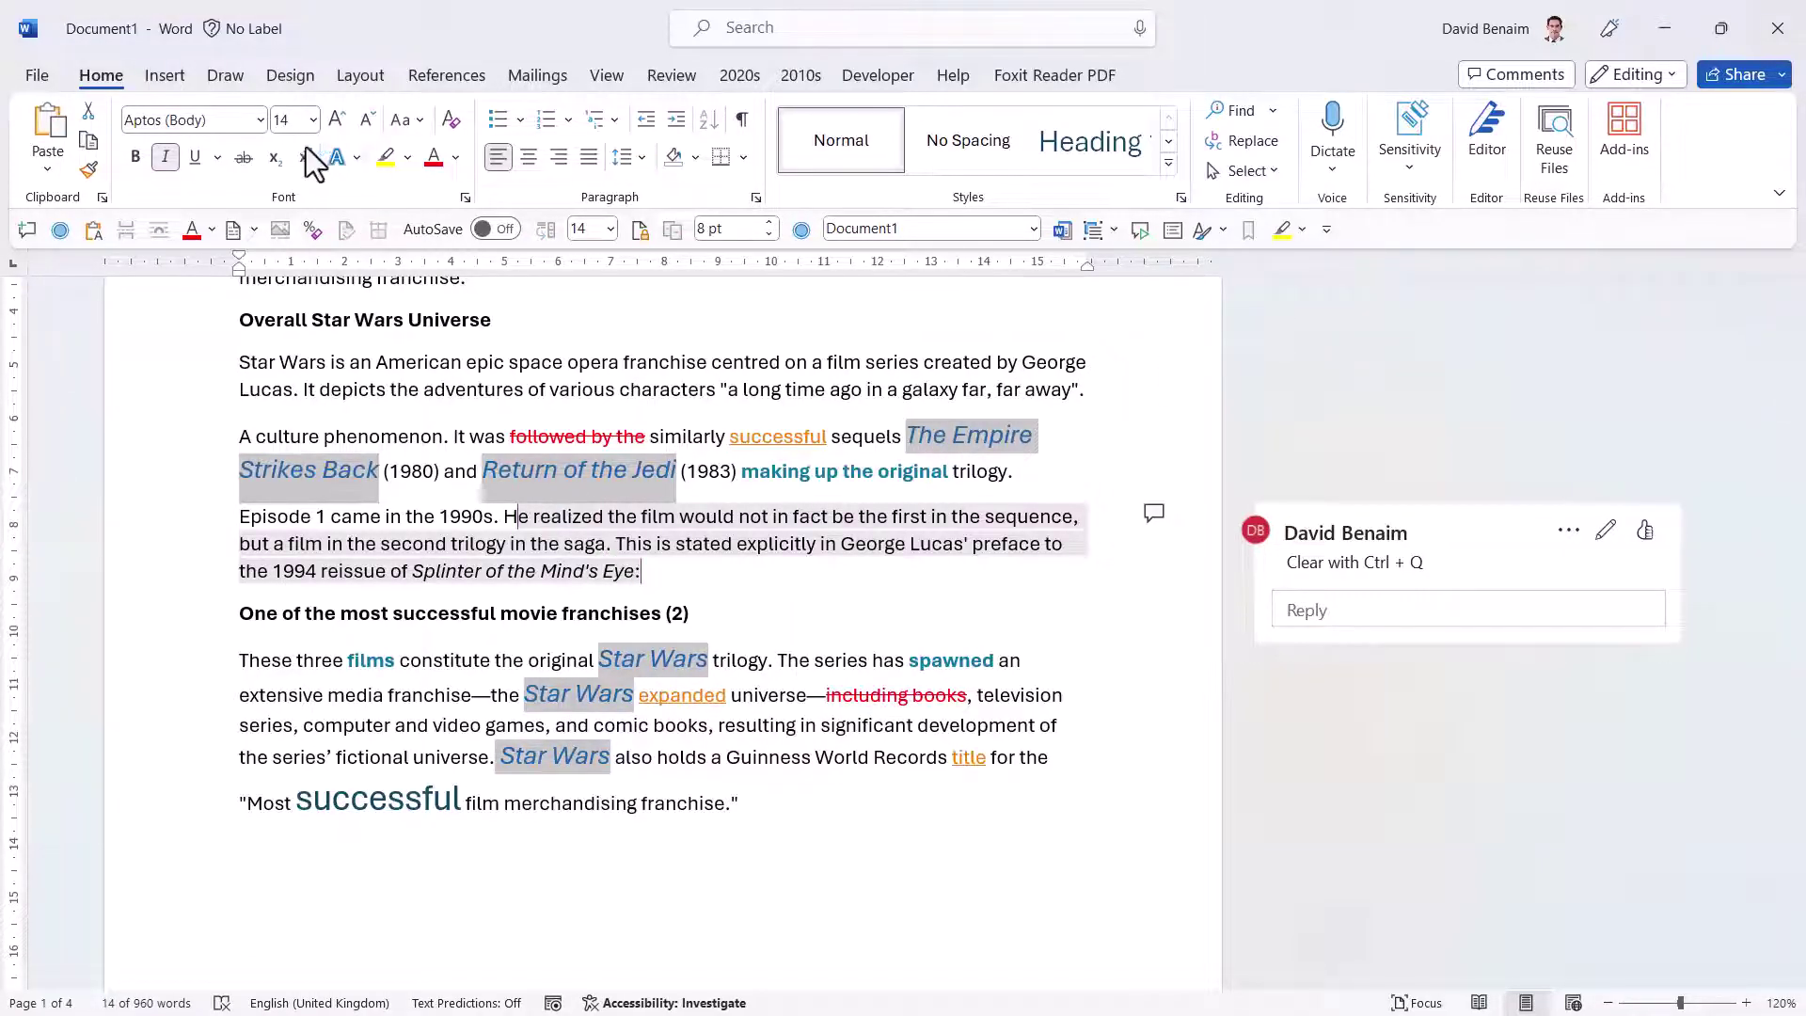
Change the selected film titles to a purple font colour and set their font size to 10.
{"action": "left_click", "coordinate": [458, 157]}
{"action": "left_click", "coordinate": [583, 301]}
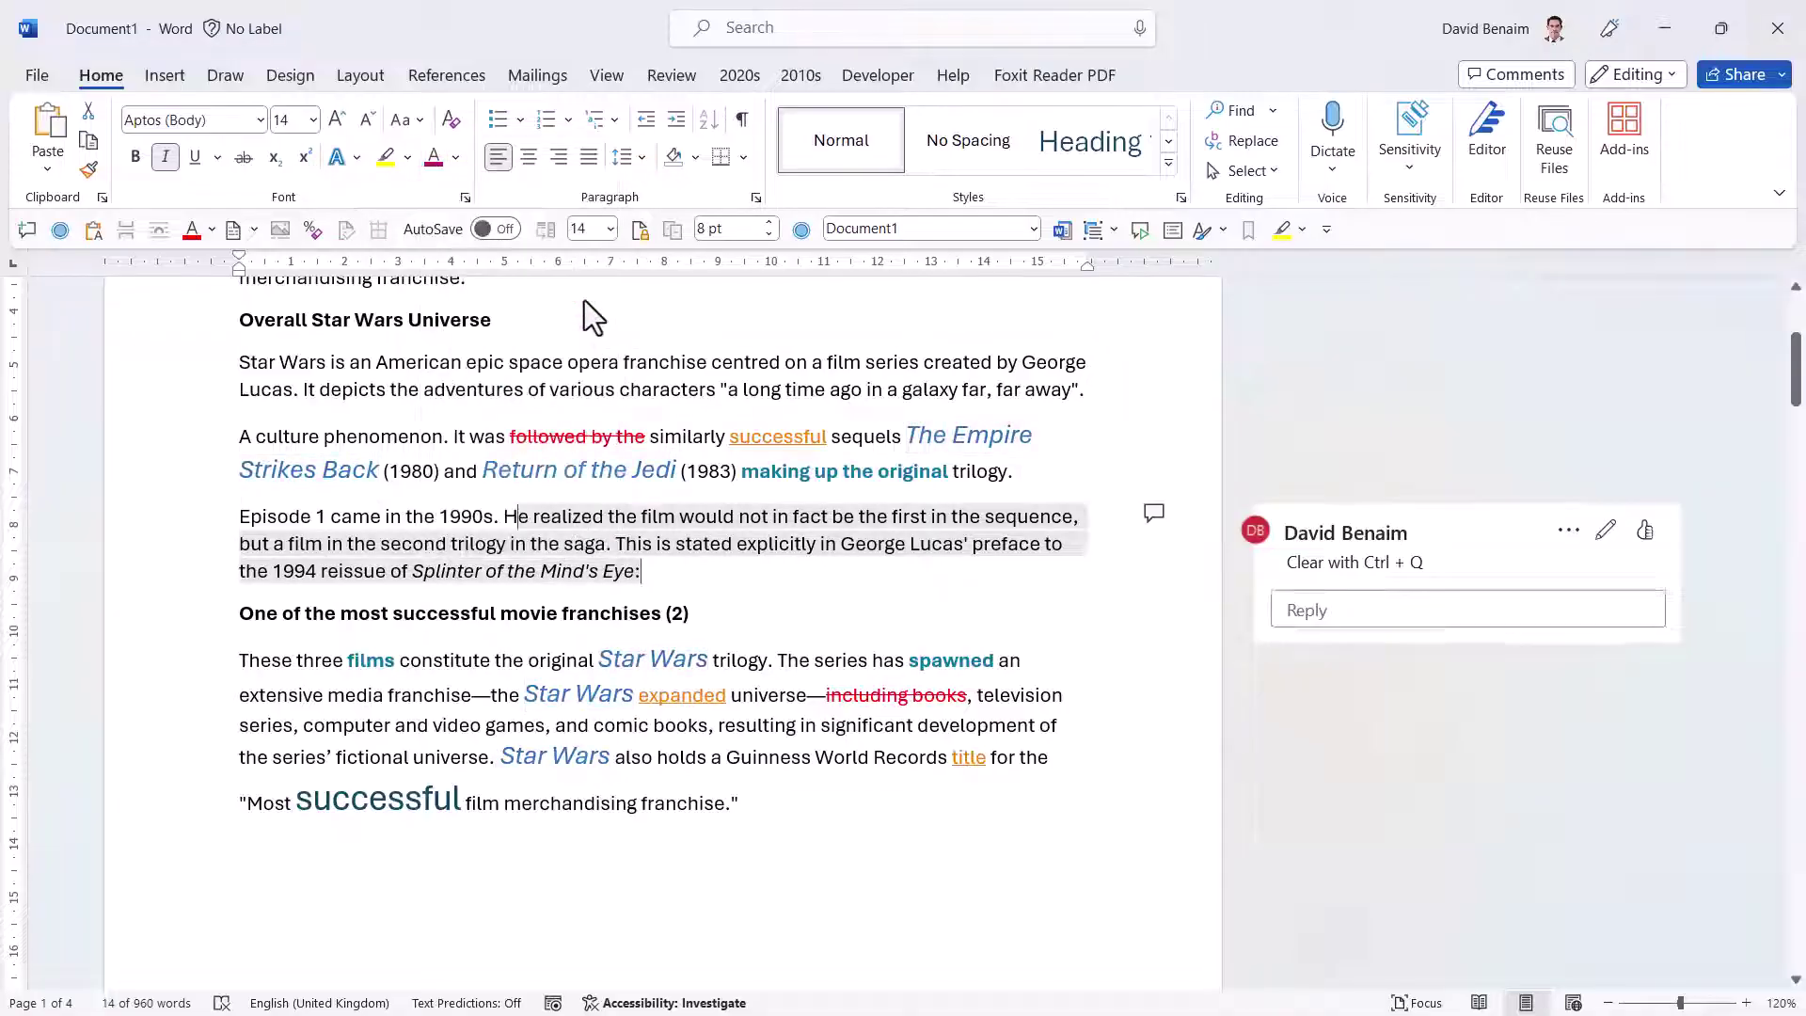
{"action": "left_click", "coordinate": [314, 121]}
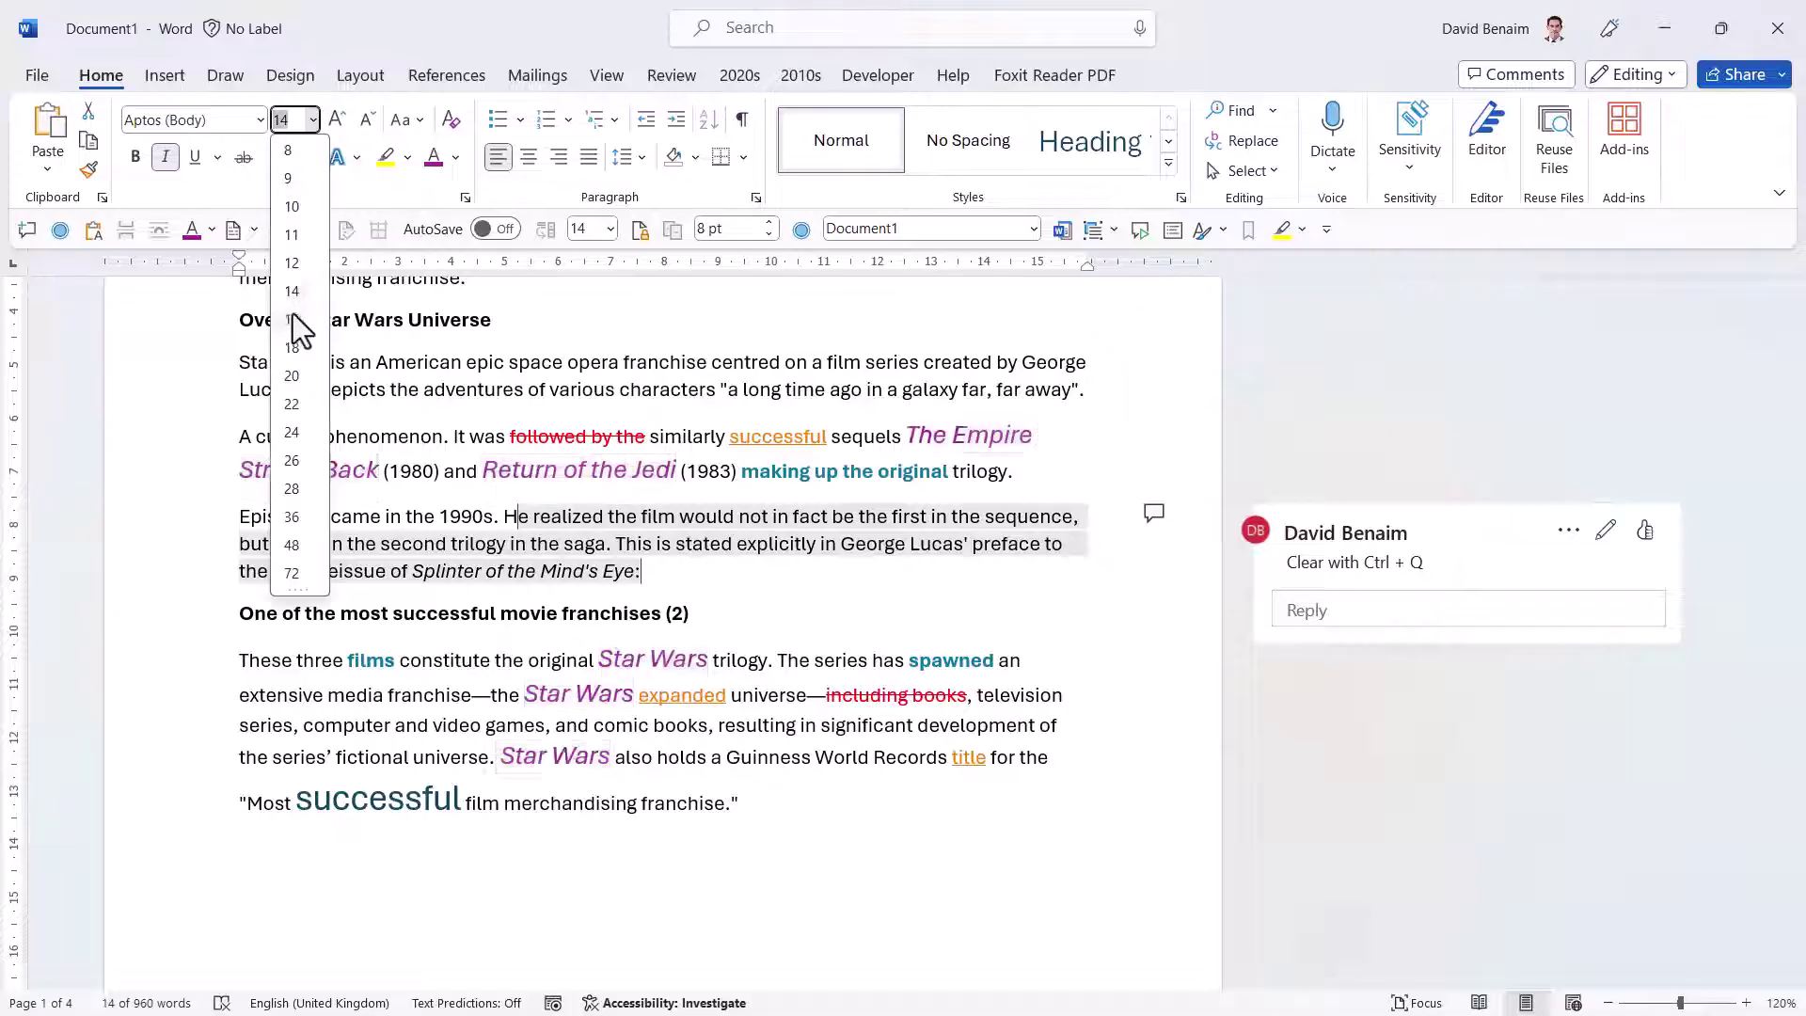
{"action": "key", "text": "Escape"}
{"action": "key", "text": "Escape"}
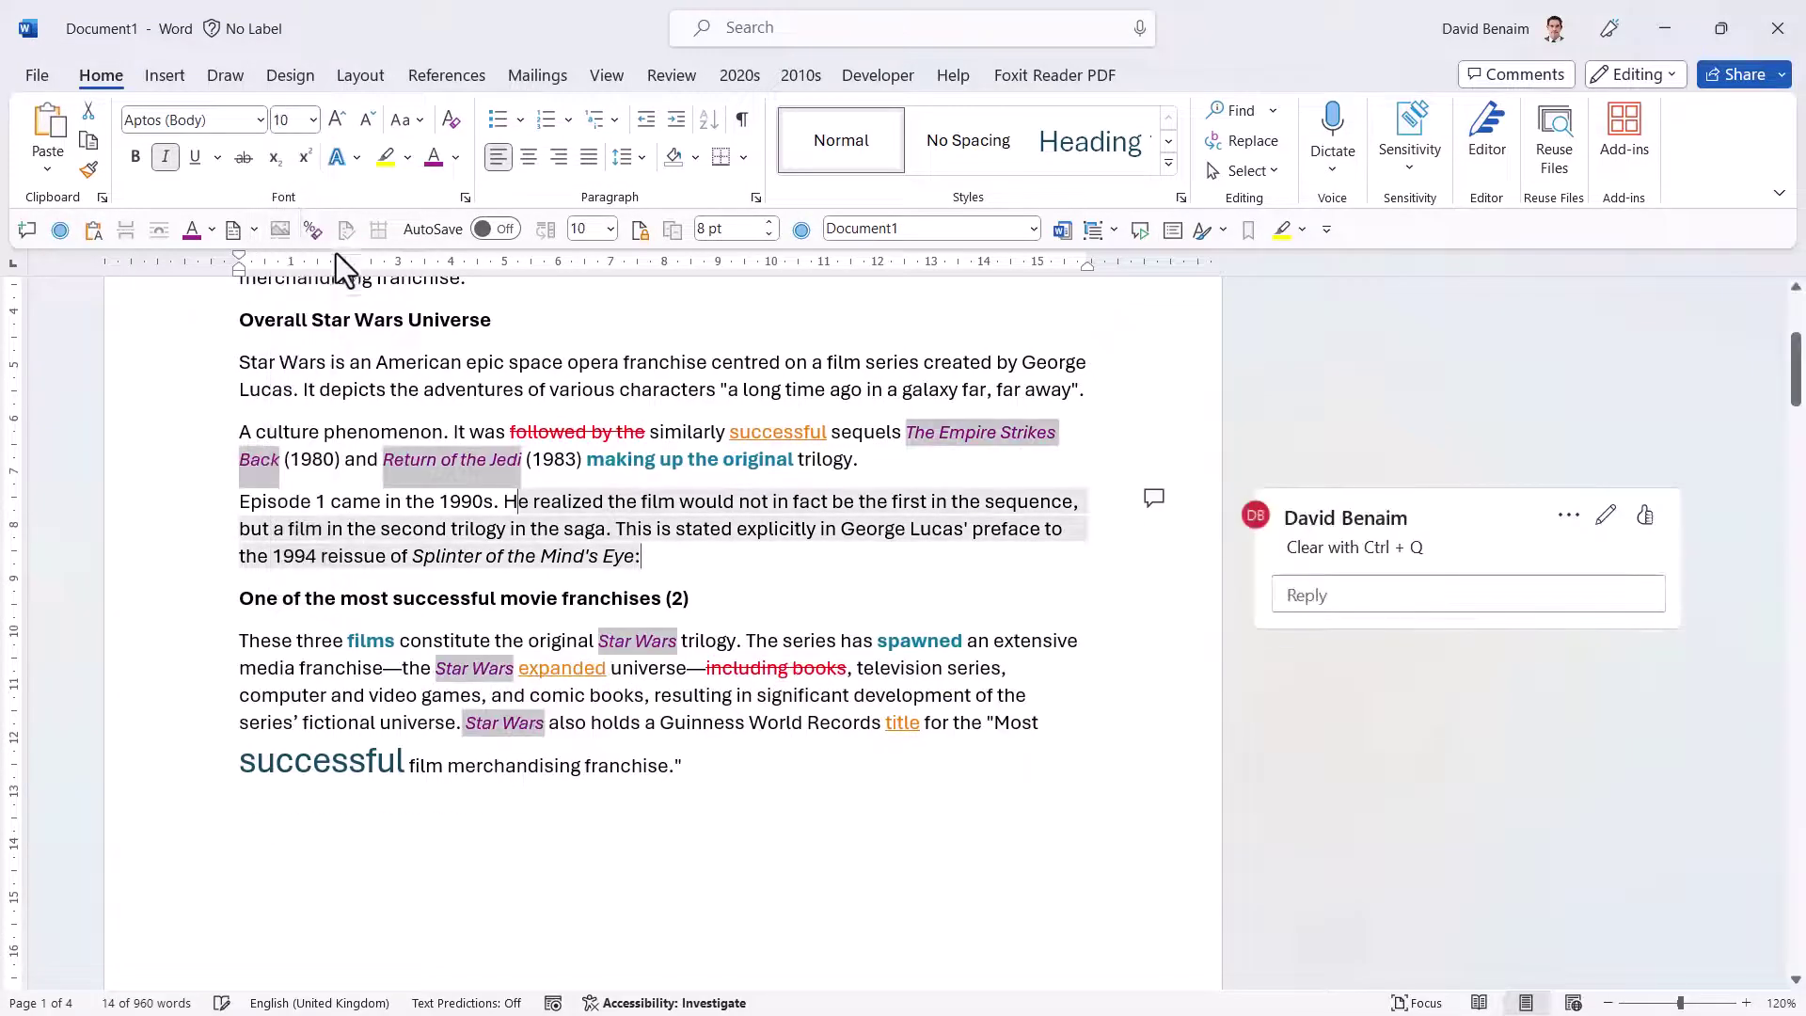
Try clearing the character formatting from all the selected purple film titles.
{"action": "key", "text": "ctrl+space"}
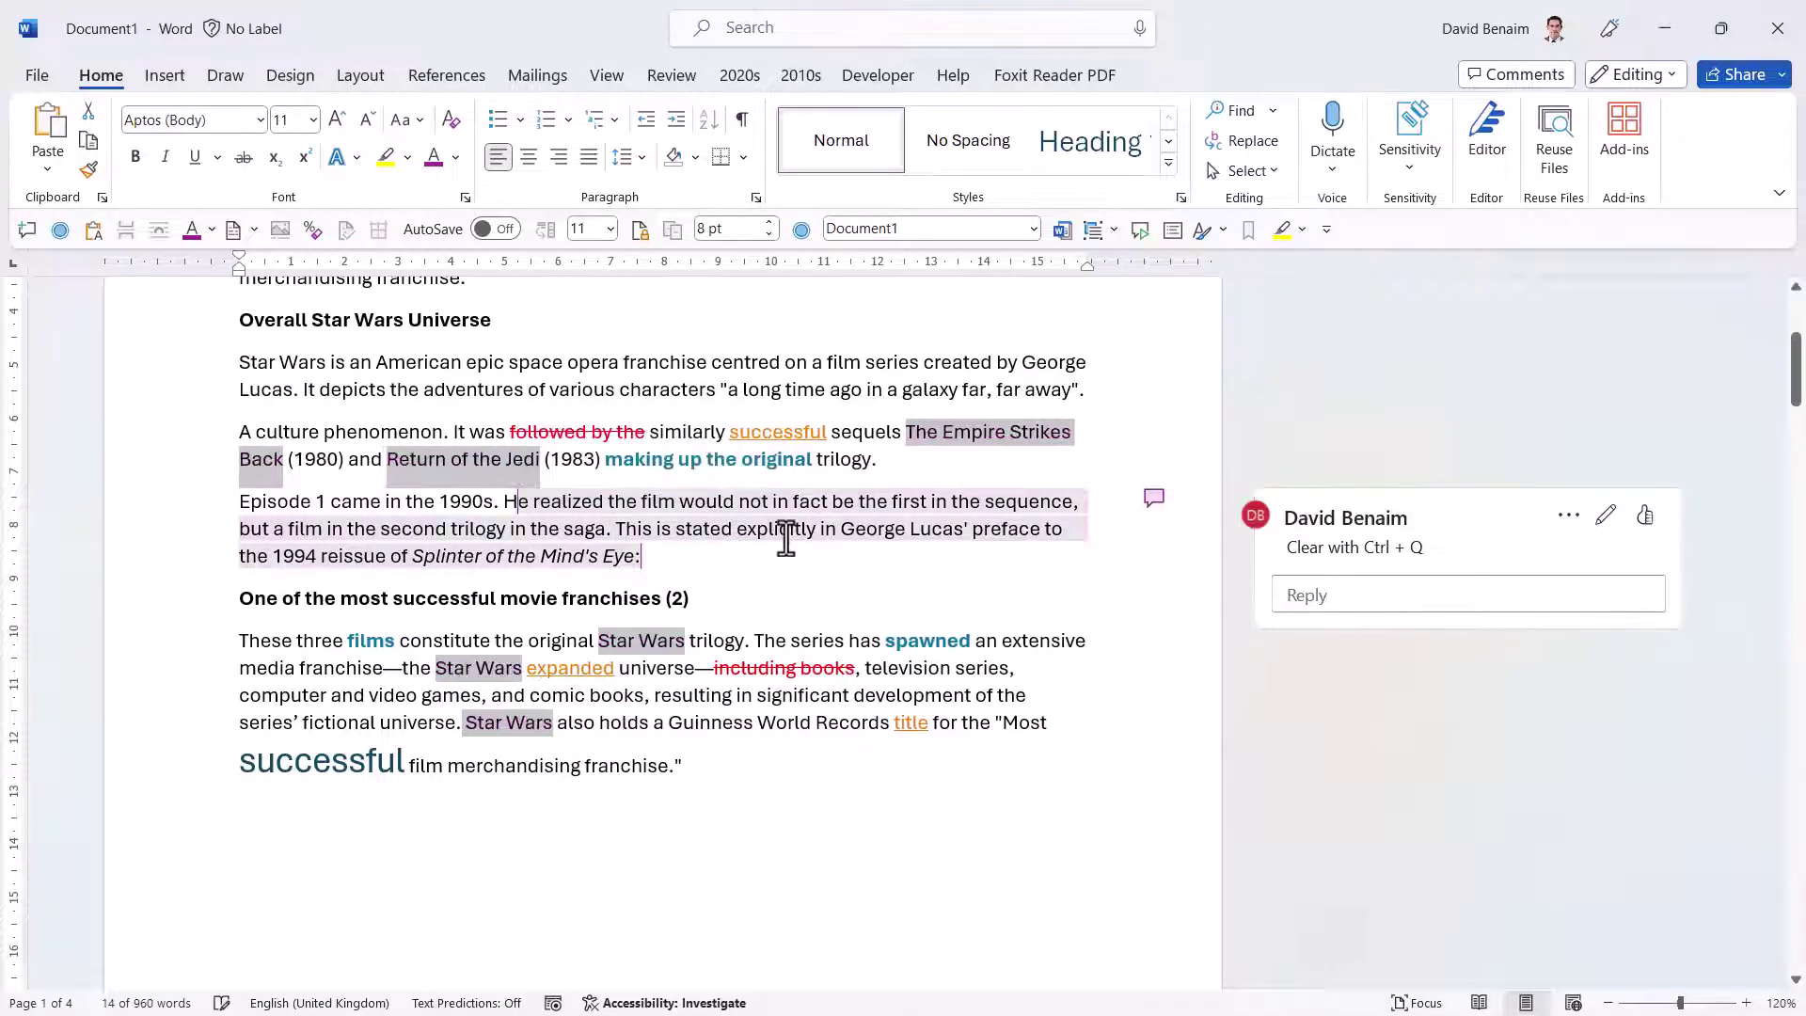
{"action": "key", "text": "ctrl+z"}
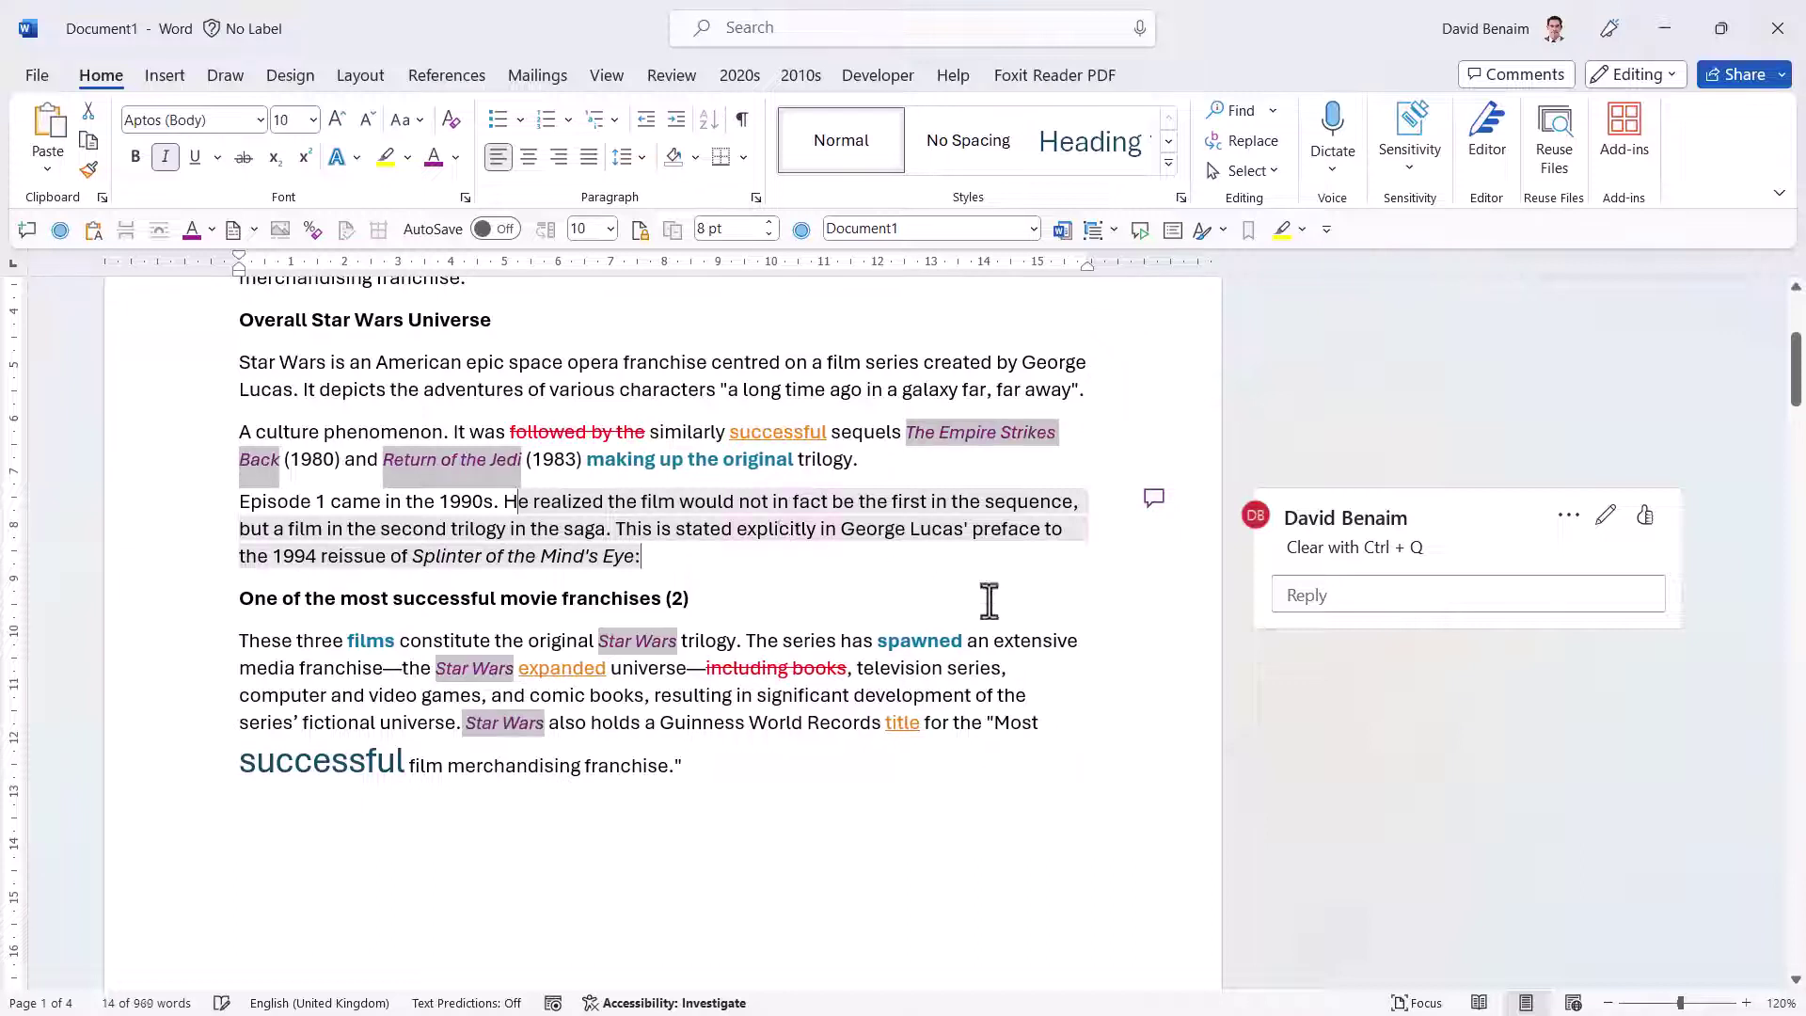
{"action": "left_click", "coordinate": [1020, 644]}
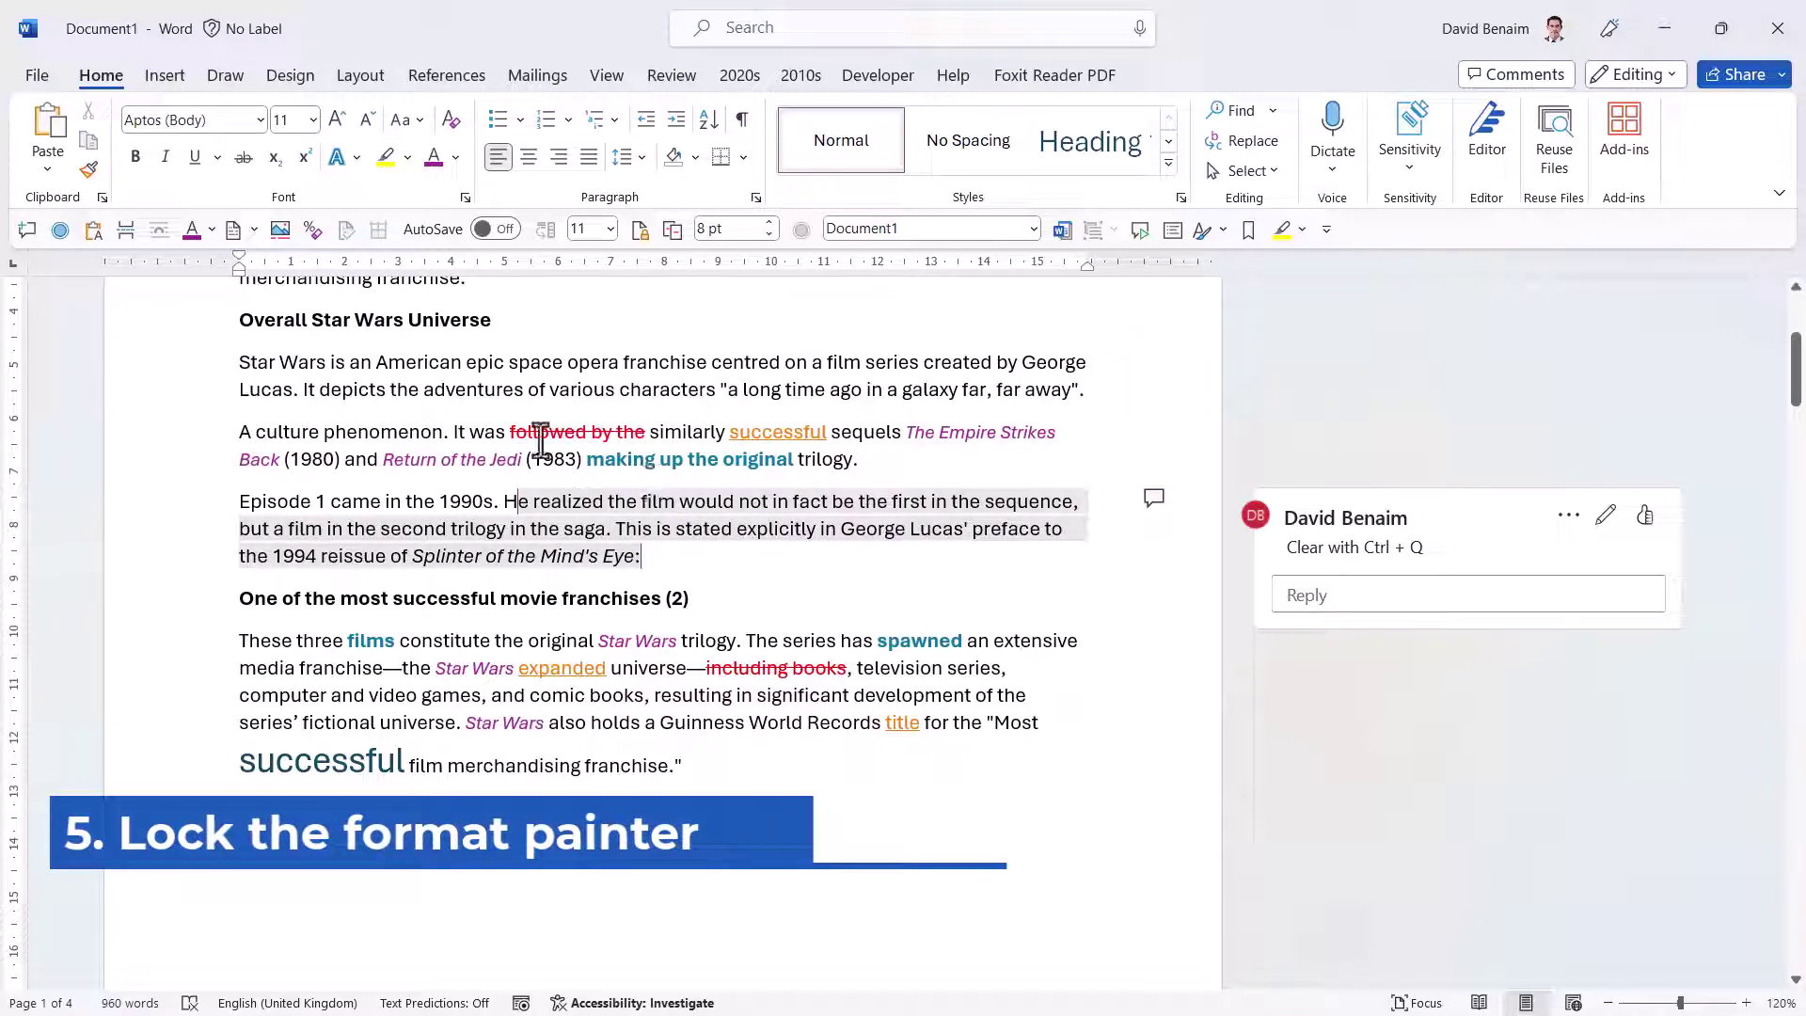
Copy the formatting of "followed by the" onto "various characters", "galaxy far, far away", "Guinness World Records" and "television series," with the locked Format Painter.
{"action": "left_click_drag", "start_coordinate": [557, 434], "coordinate": [640, 432]}
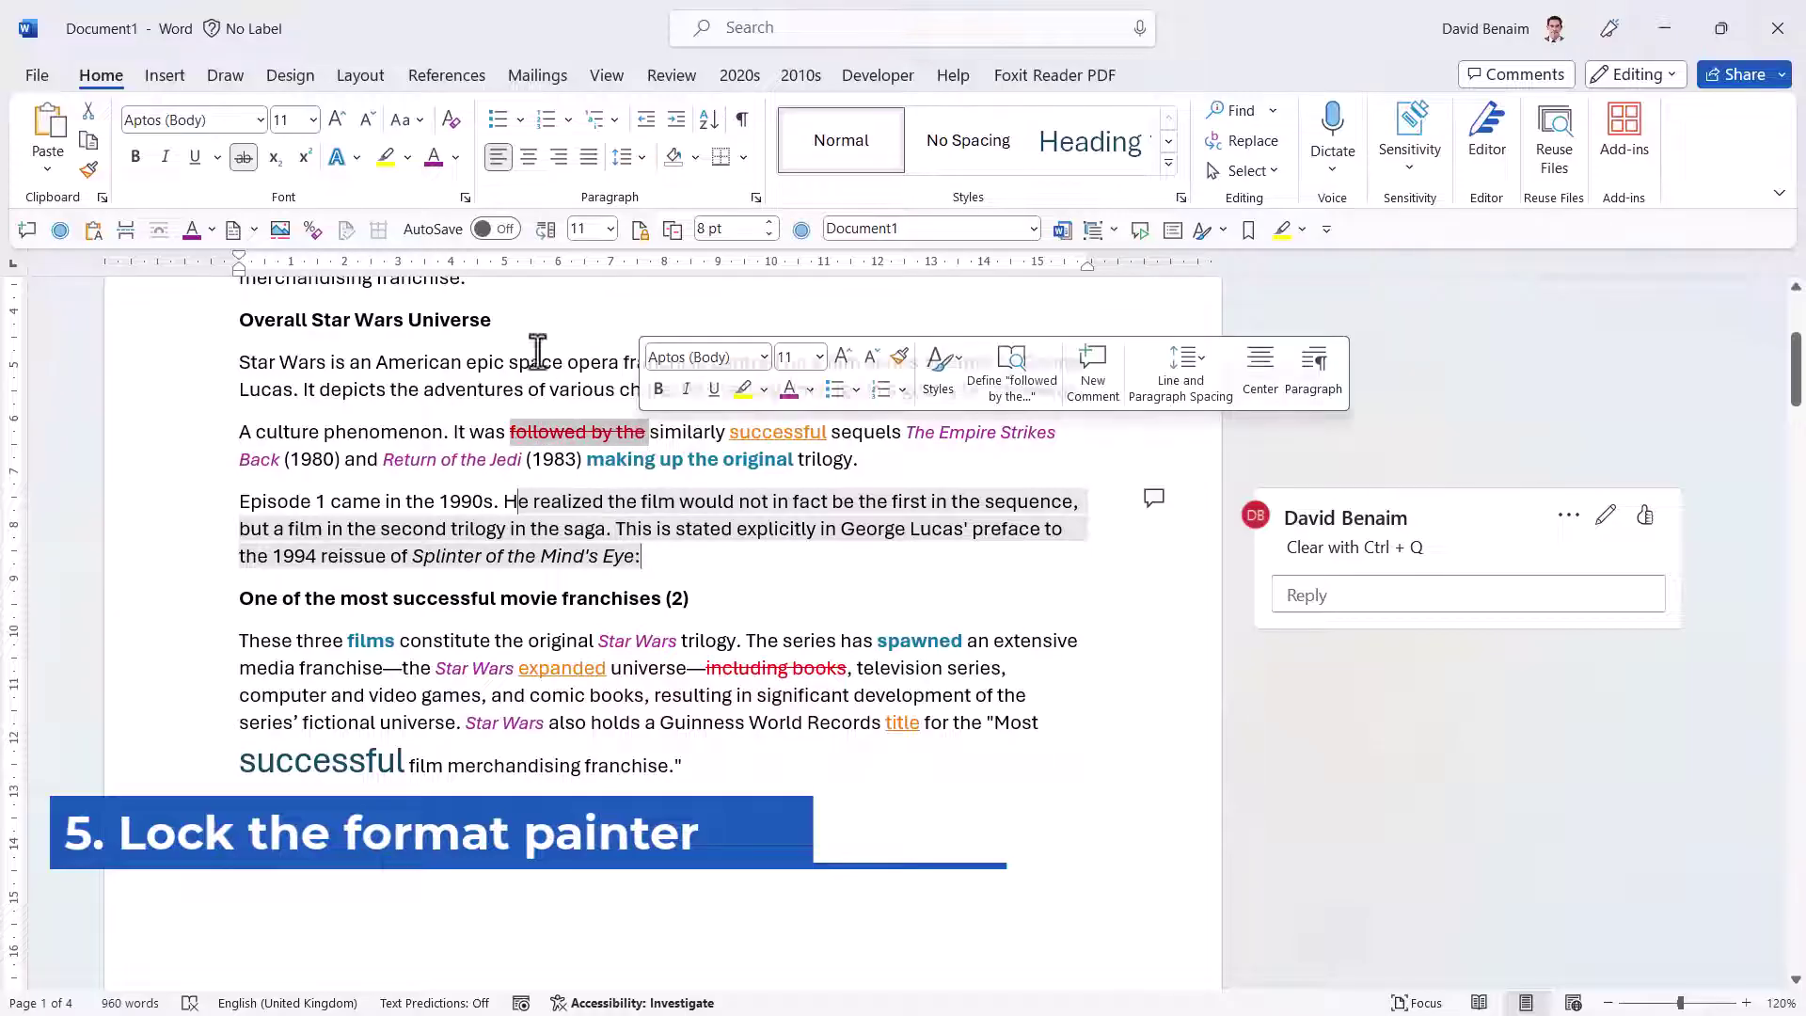
{"action": "double_click", "coordinate": [90, 171]}
{"action": "left_click_drag", "start_coordinate": [549, 389], "coordinate": [718, 391]}
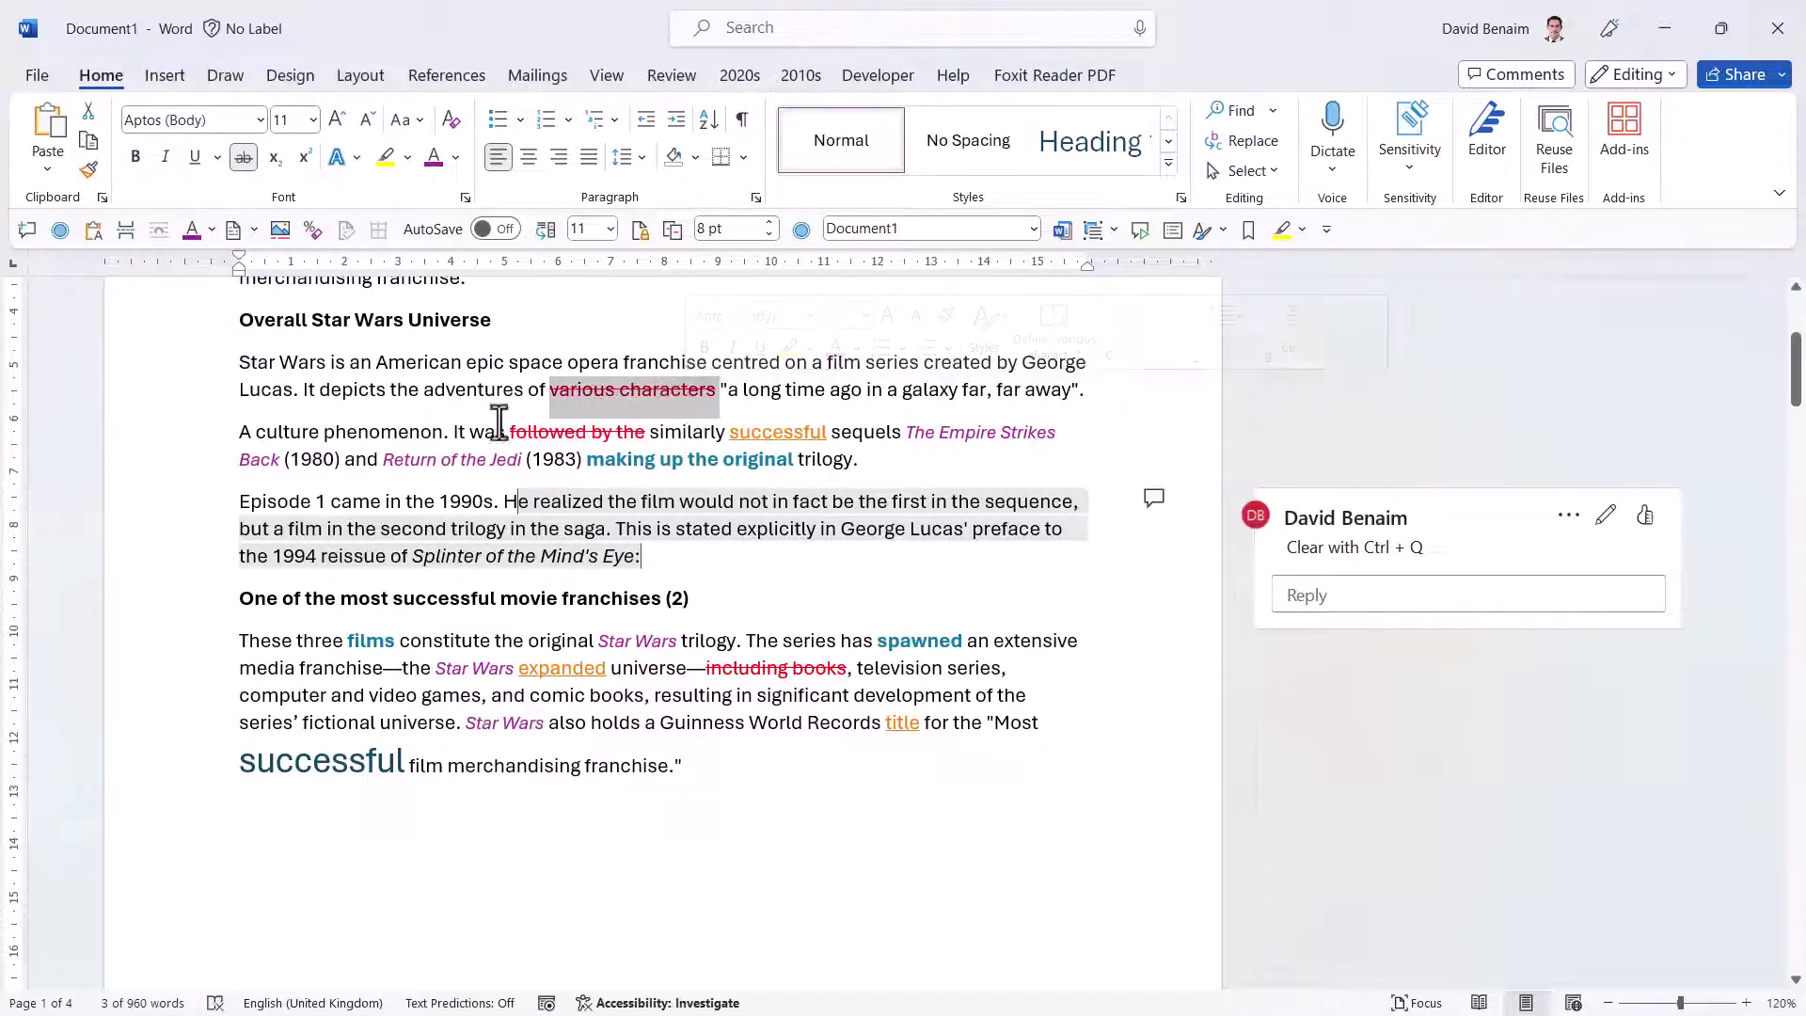
{"action": "left_click", "coordinate": [89, 171]}
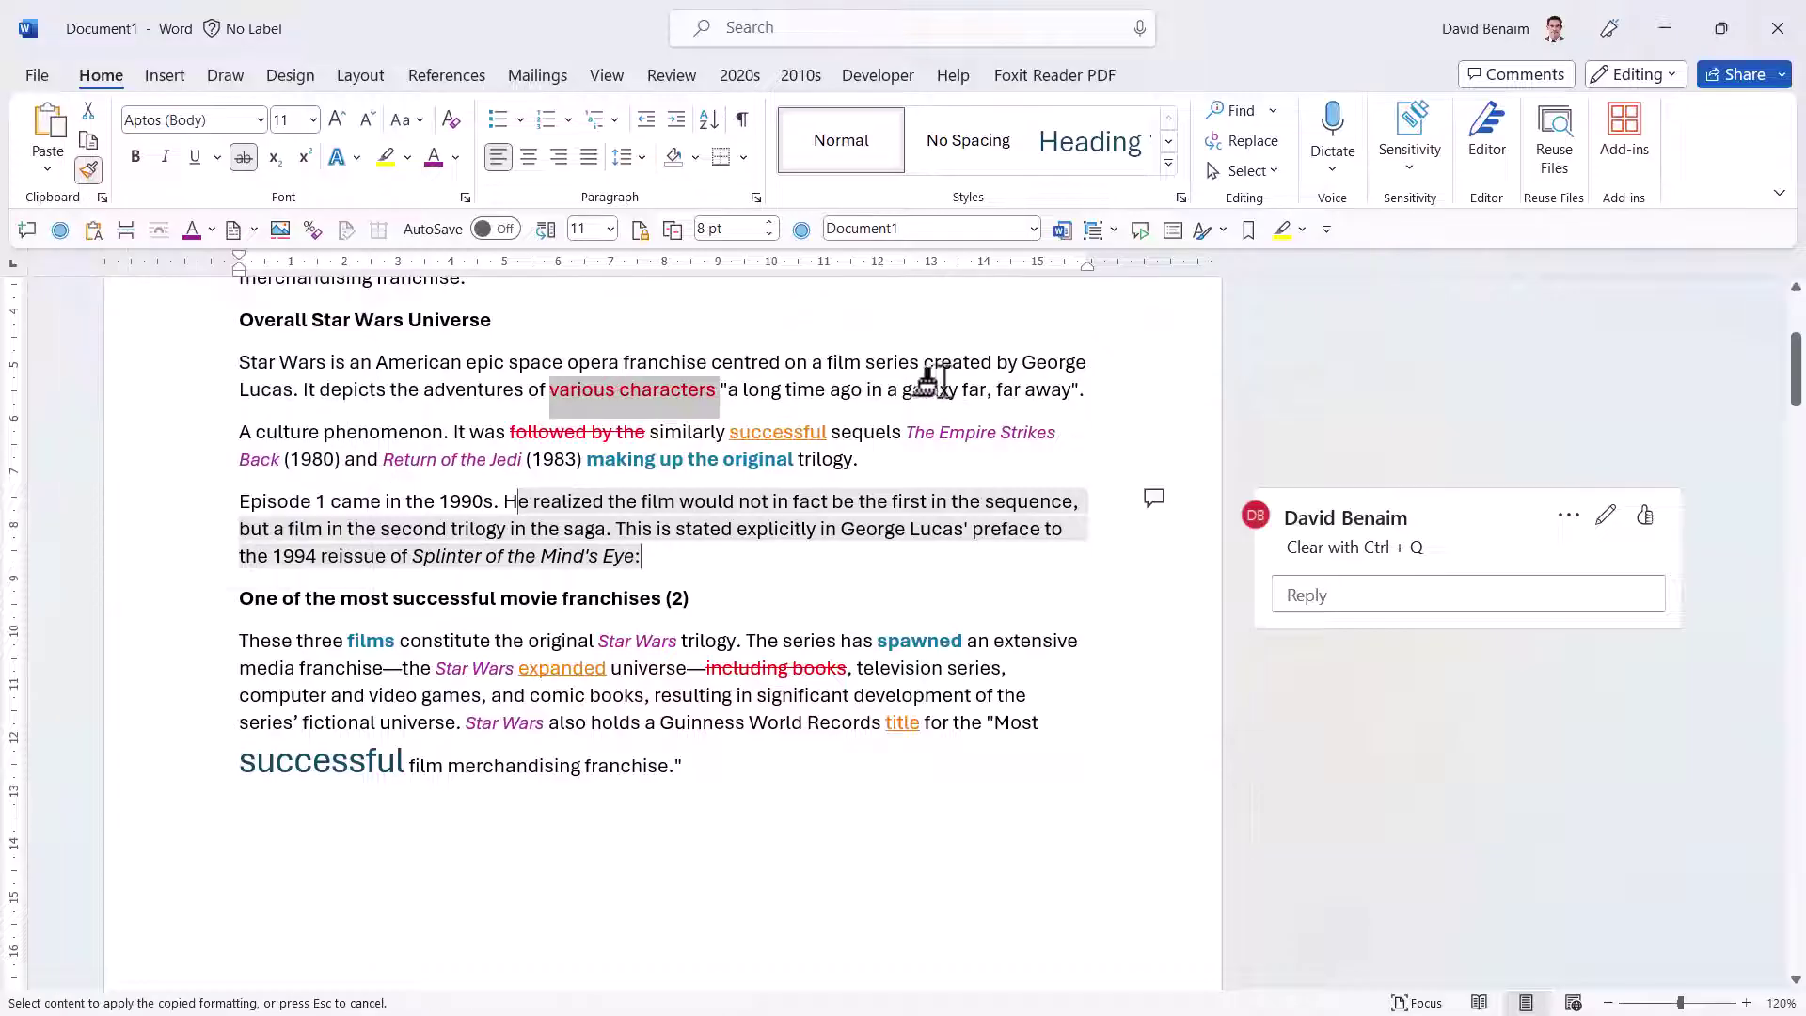
{"action": "left_click_drag", "start_coordinate": [902, 381], "coordinate": [1072, 386]}
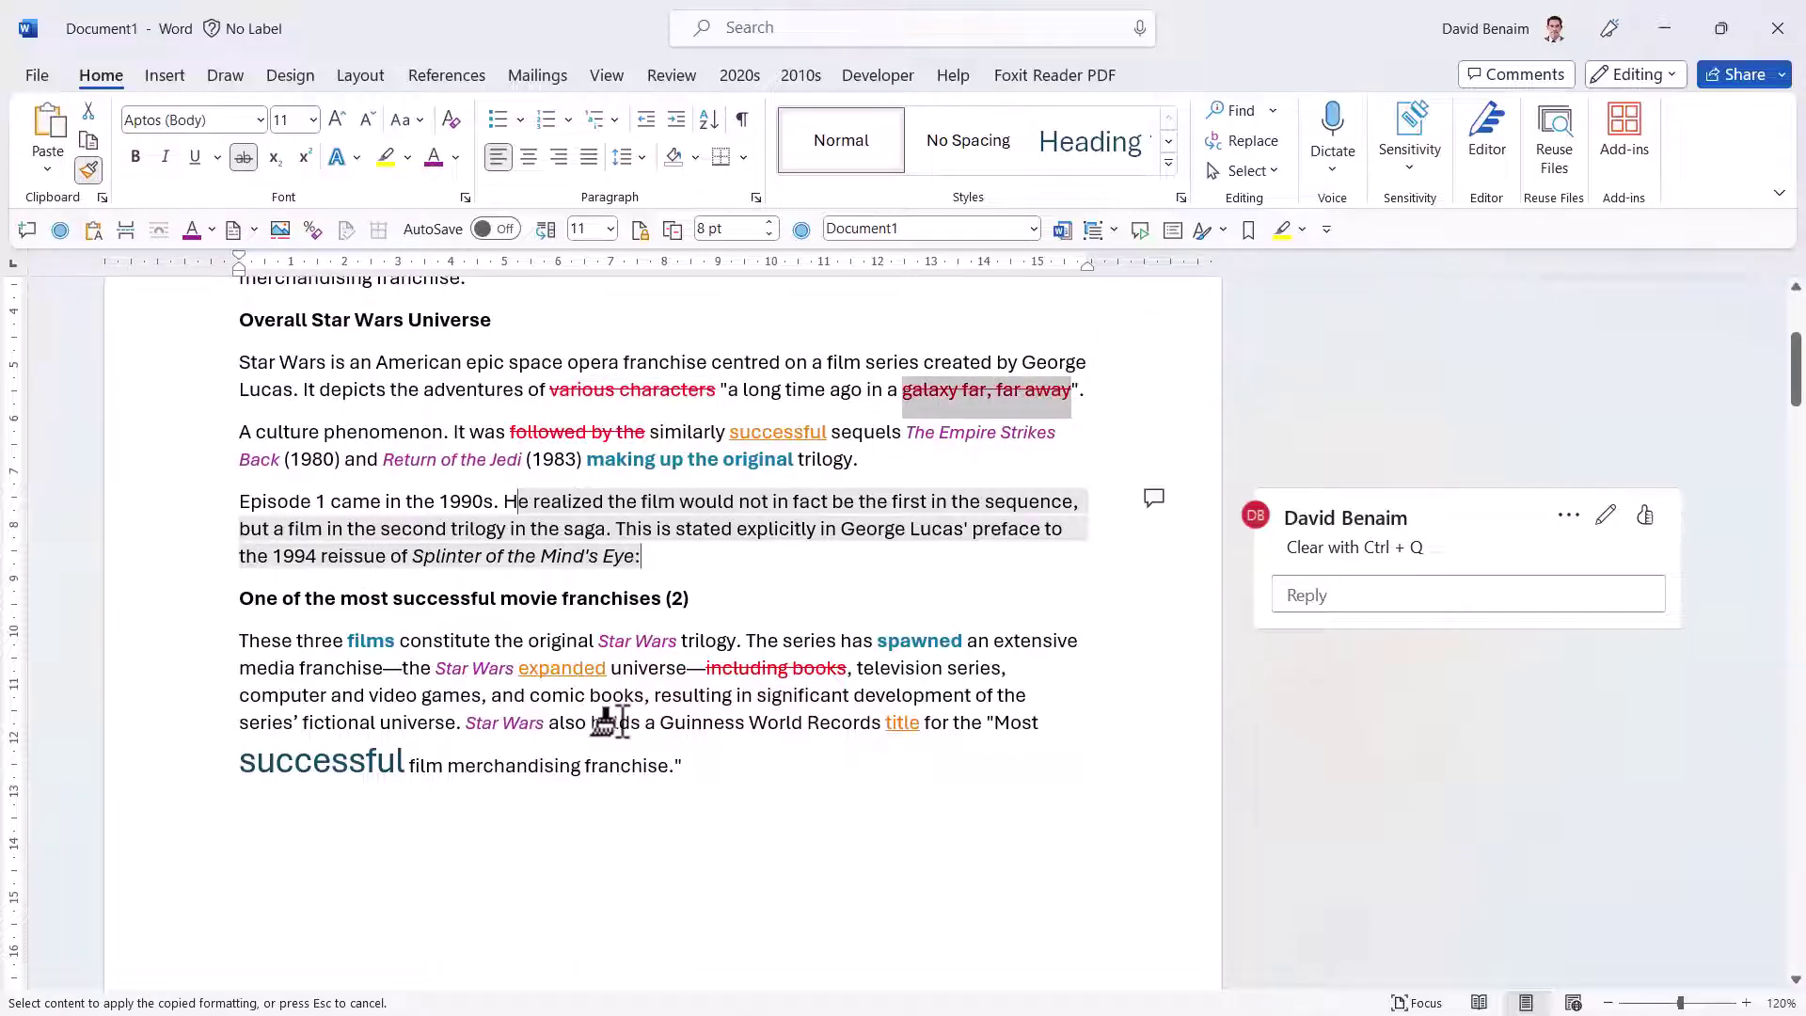
{"action": "mouse_move", "coordinate": [660, 723]}
{"action": "left_mouse_down"}
{"action": "mouse_move", "coordinate": [882, 723]}
{"action": "mouse_move", "coordinate": [940, 670]}
{"action": "mouse_move", "coordinate": [1008, 670]}
{"action": "left_mouse_up"}
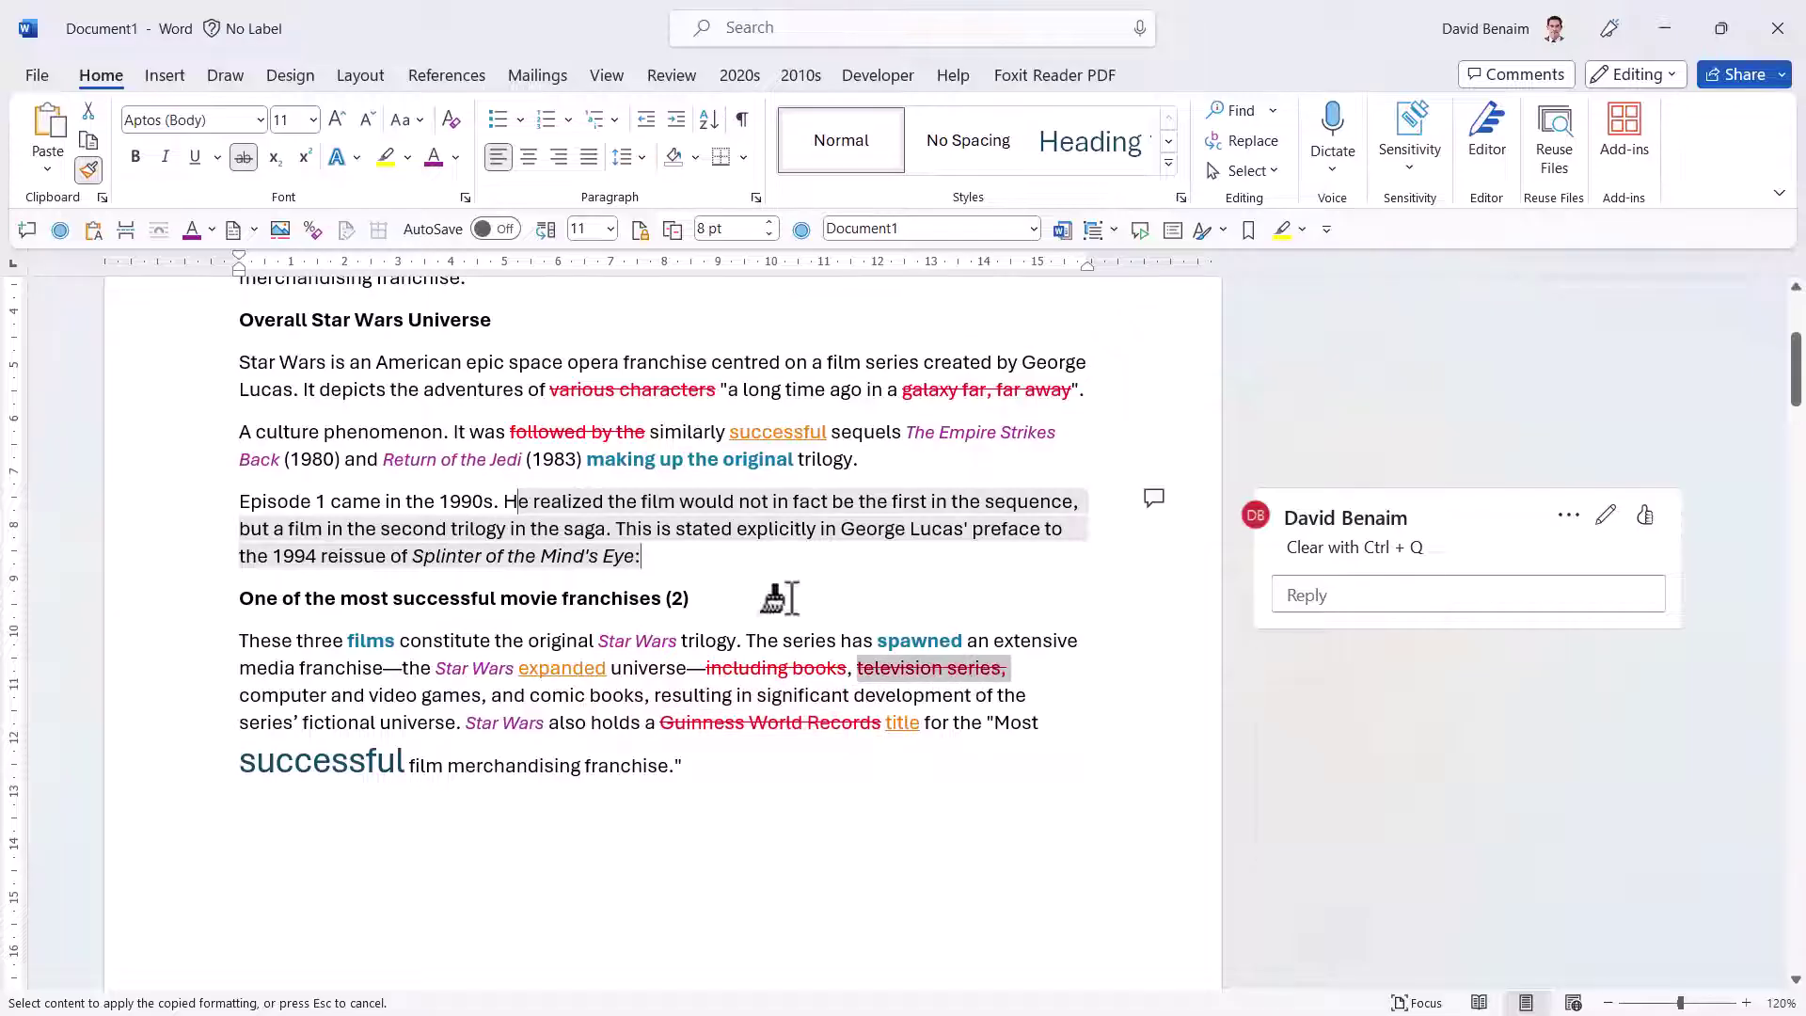
{"action": "left_click", "coordinate": [94, 170]}
Copy the orange underlined formatting of "successful" in the culture phenomenon paragraph onto "on a film series".
{"action": "double_click", "coordinate": [750, 432]}
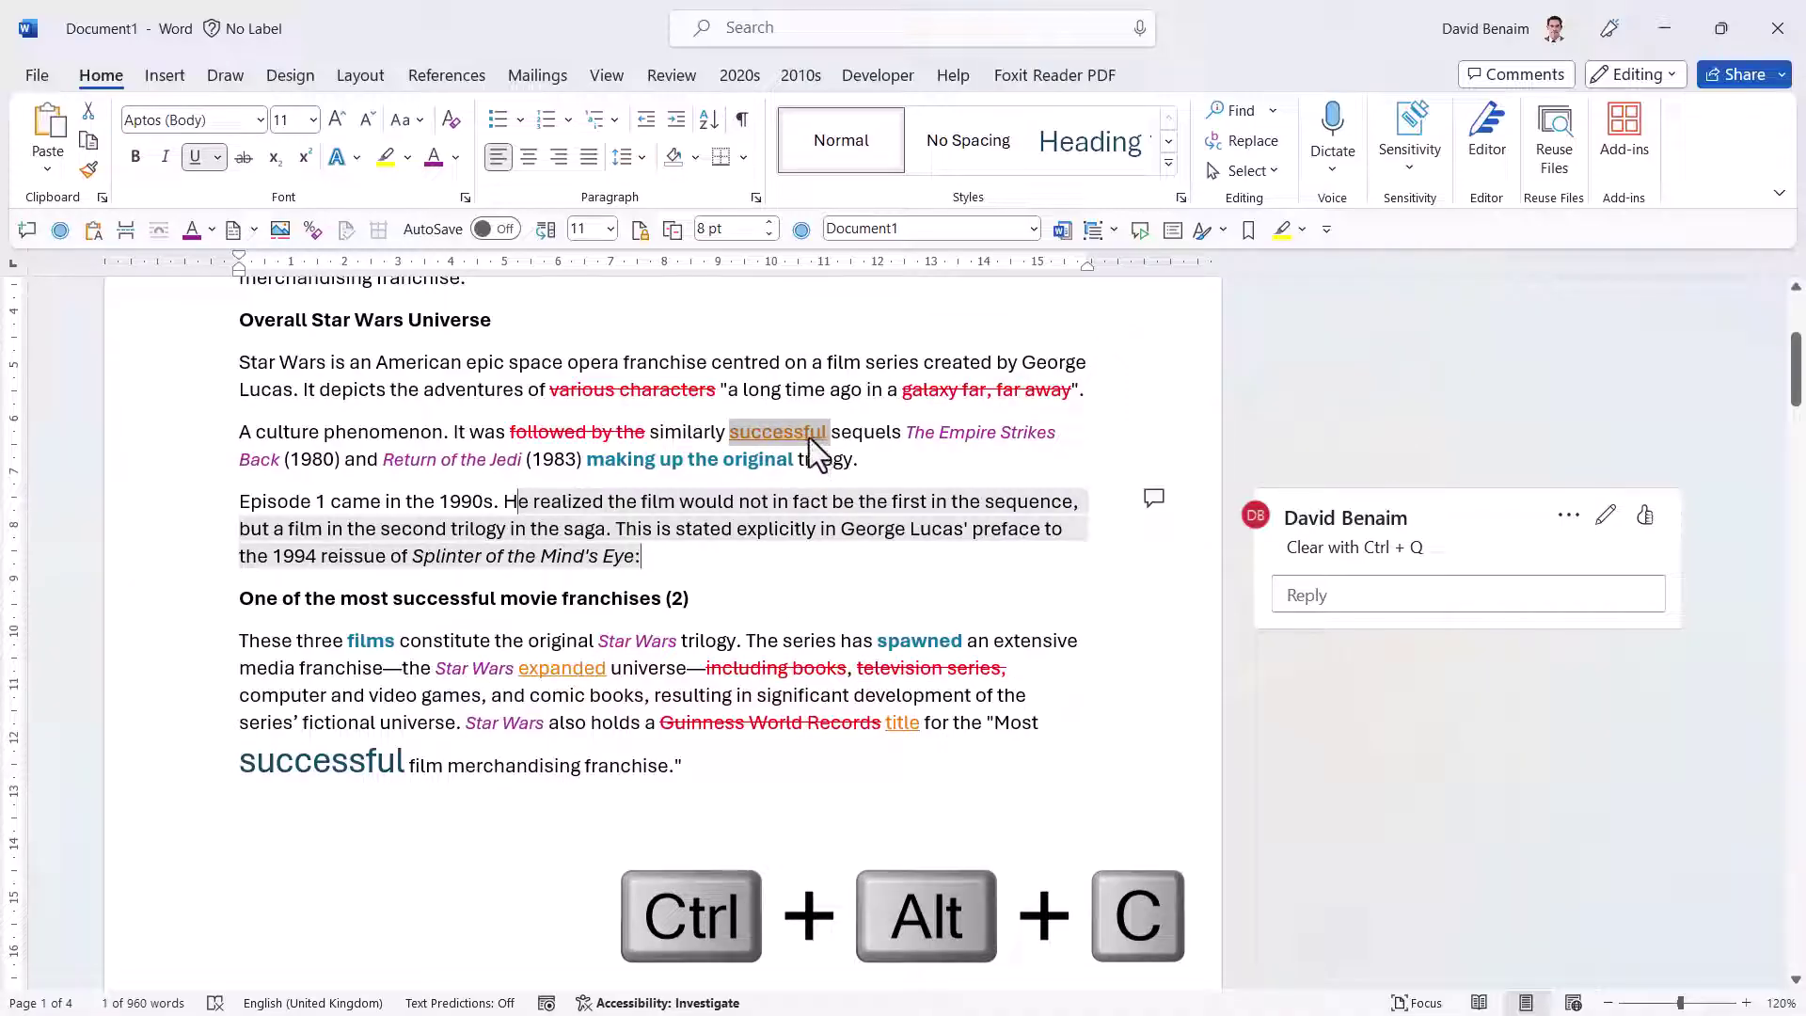
{"action": "key", "text": "ctrl+alt+v"}
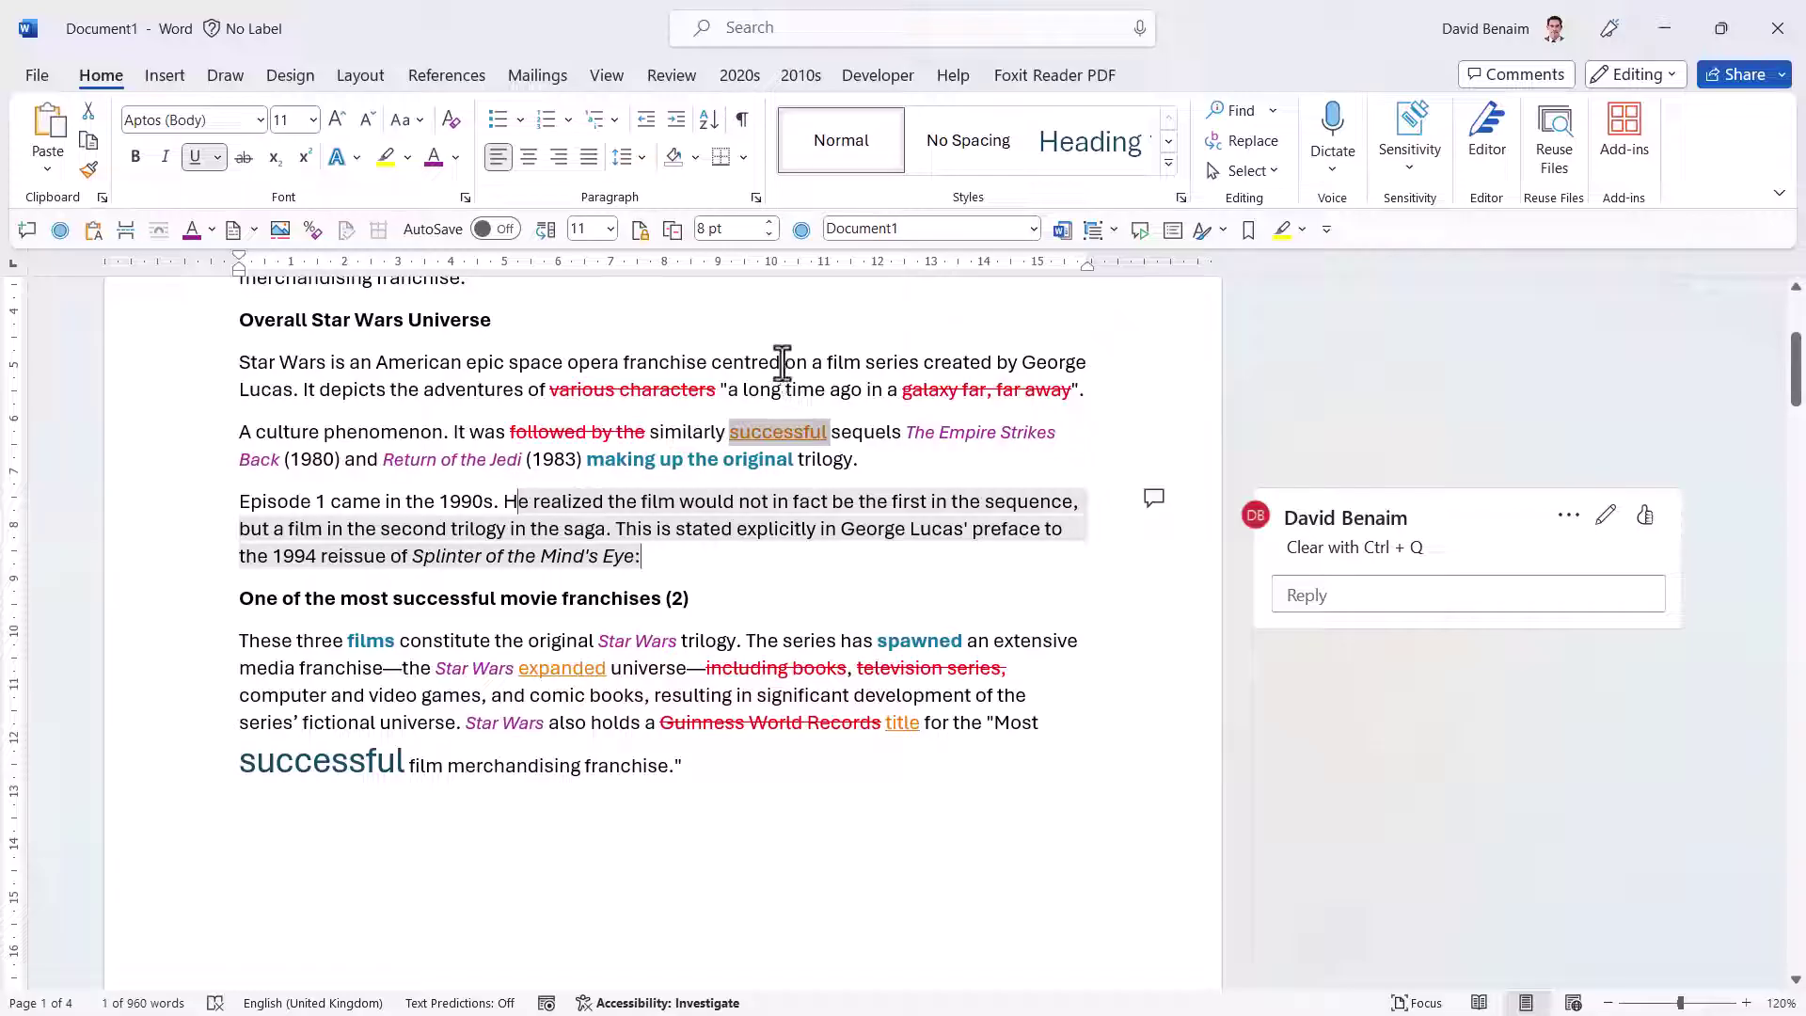
{"action": "left_click_drag", "start_coordinate": [787, 362], "coordinate": [920, 365]}
{"action": "key", "text": "ctrl+shift+v"}
{"action": "left_click", "coordinate": [948, 597]}
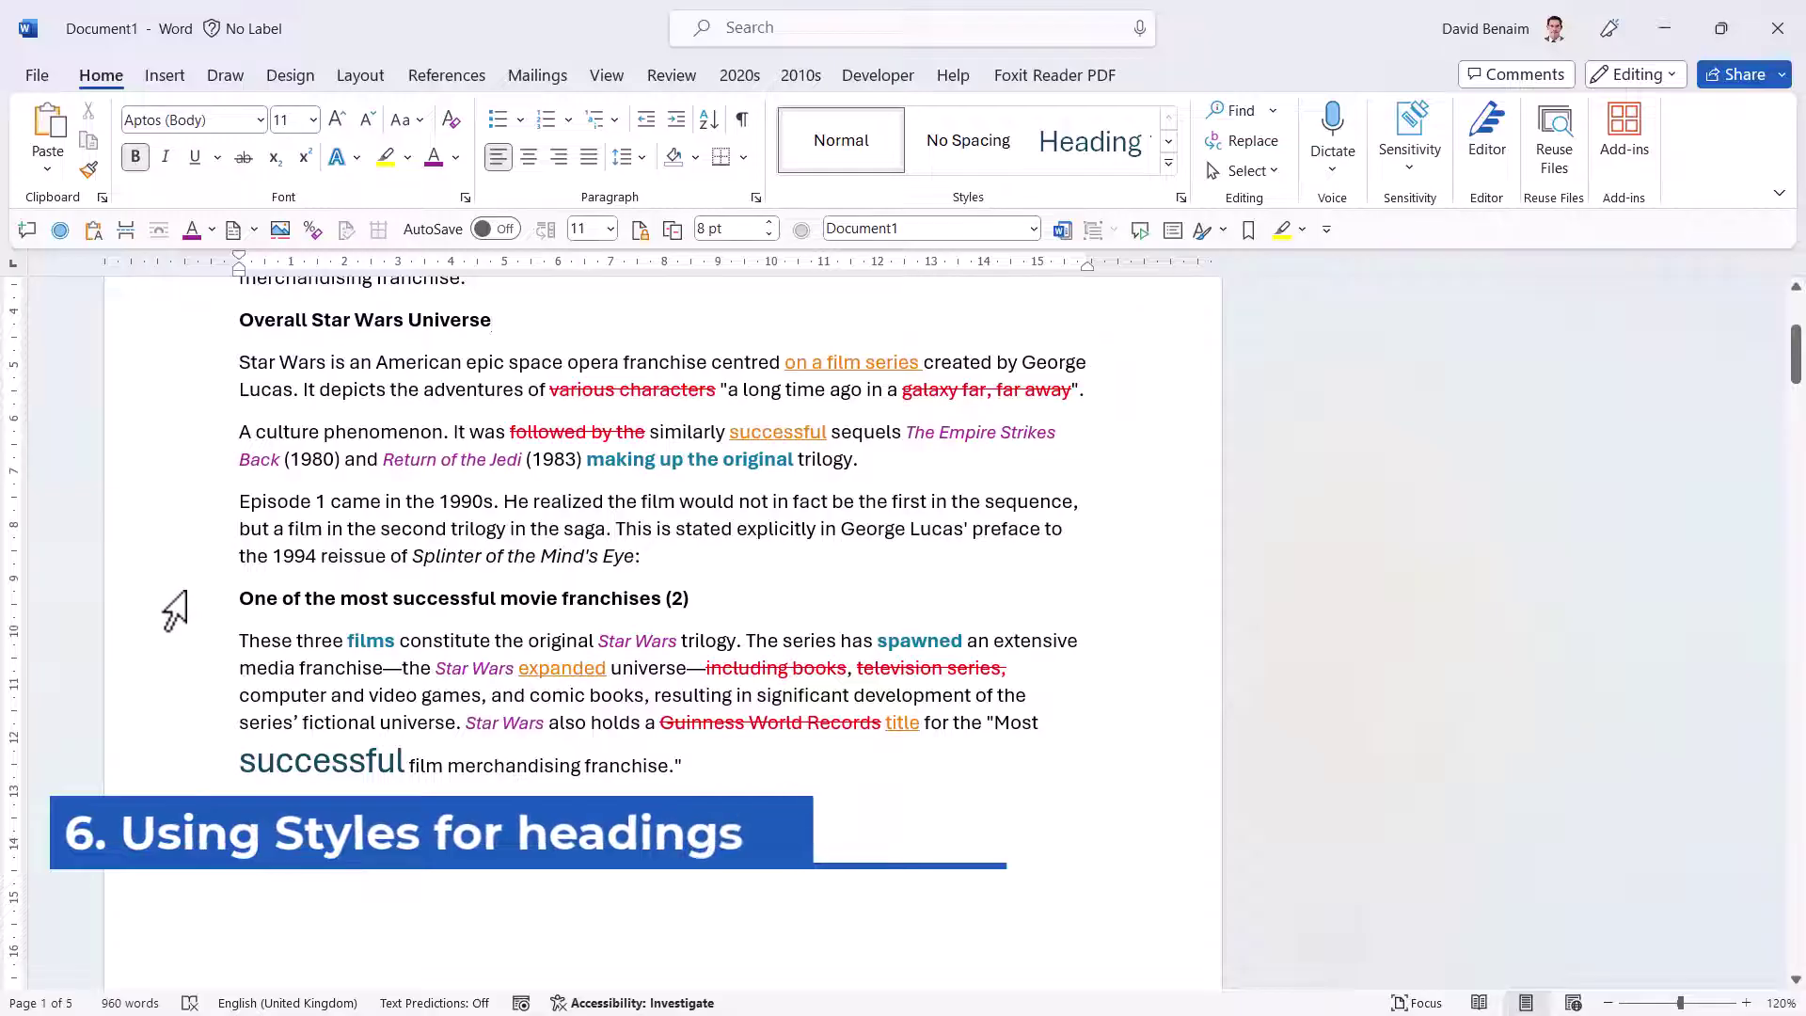
Format the heading "Overall Star Wars Universe" as blue Aharoni text at size 14 with centred alignment.
{"action": "left_click", "coordinate": [205, 337]}
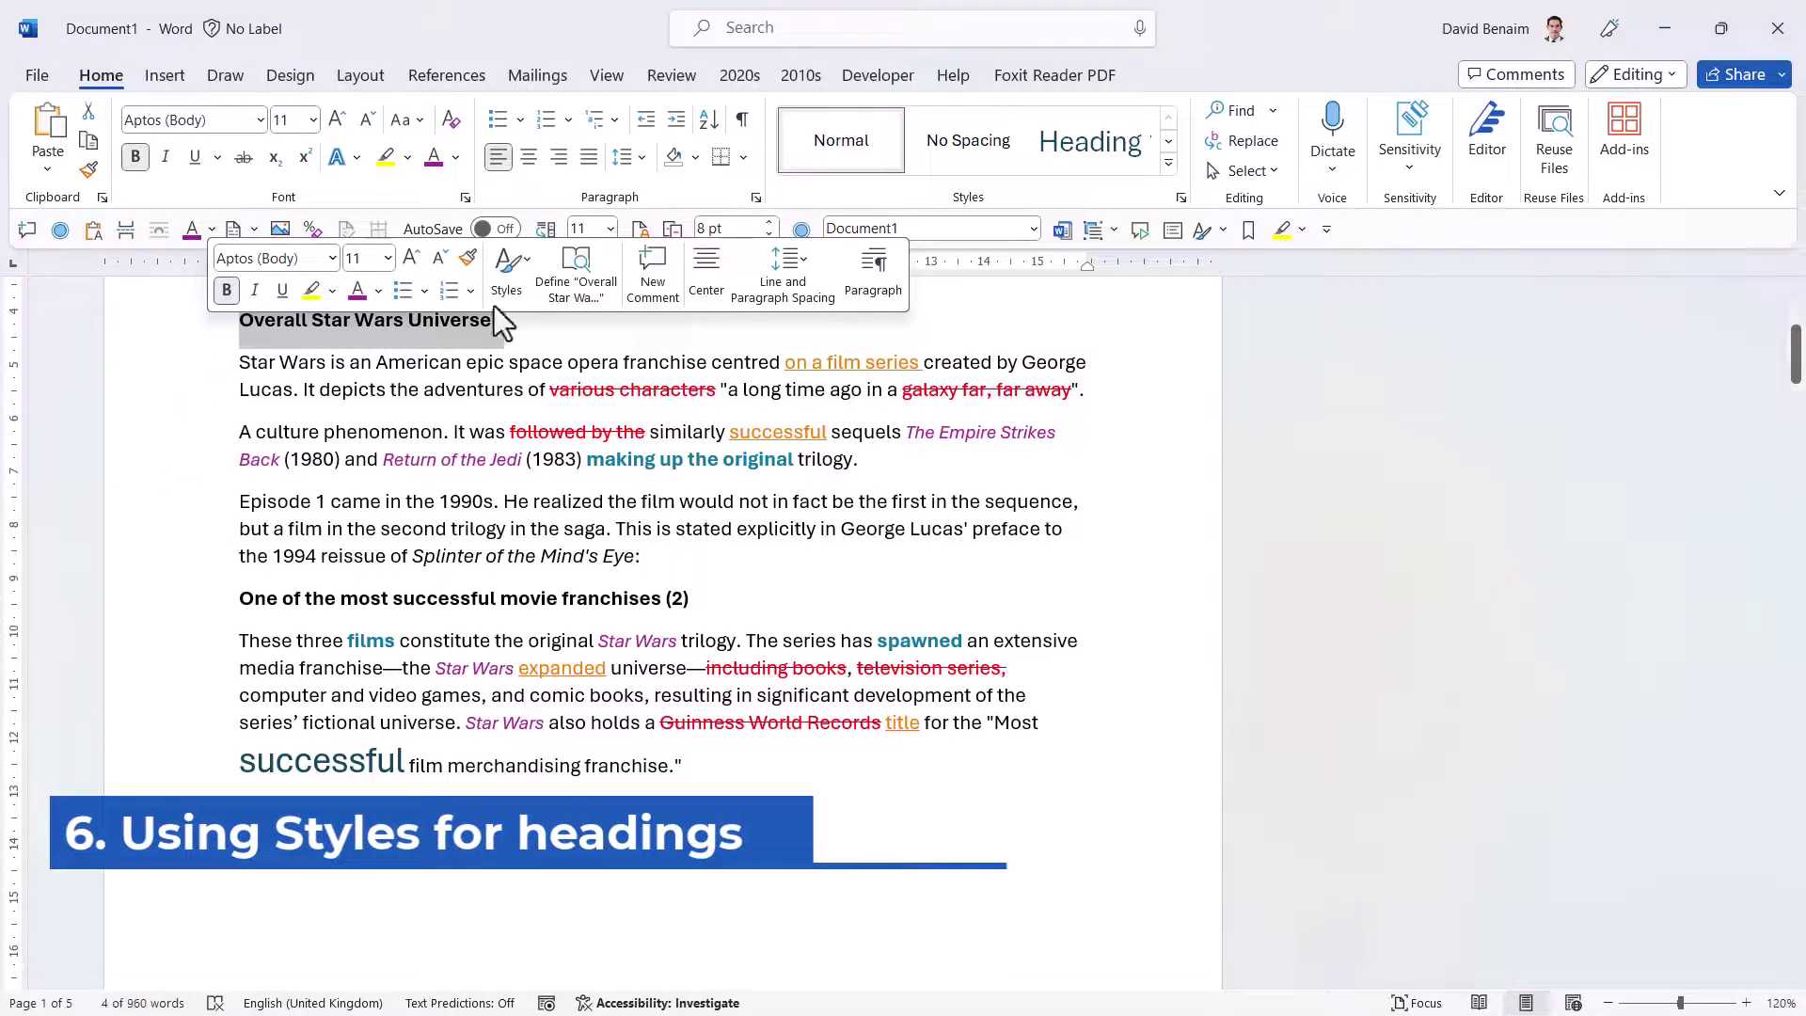
{"action": "left_click", "coordinate": [457, 158]}
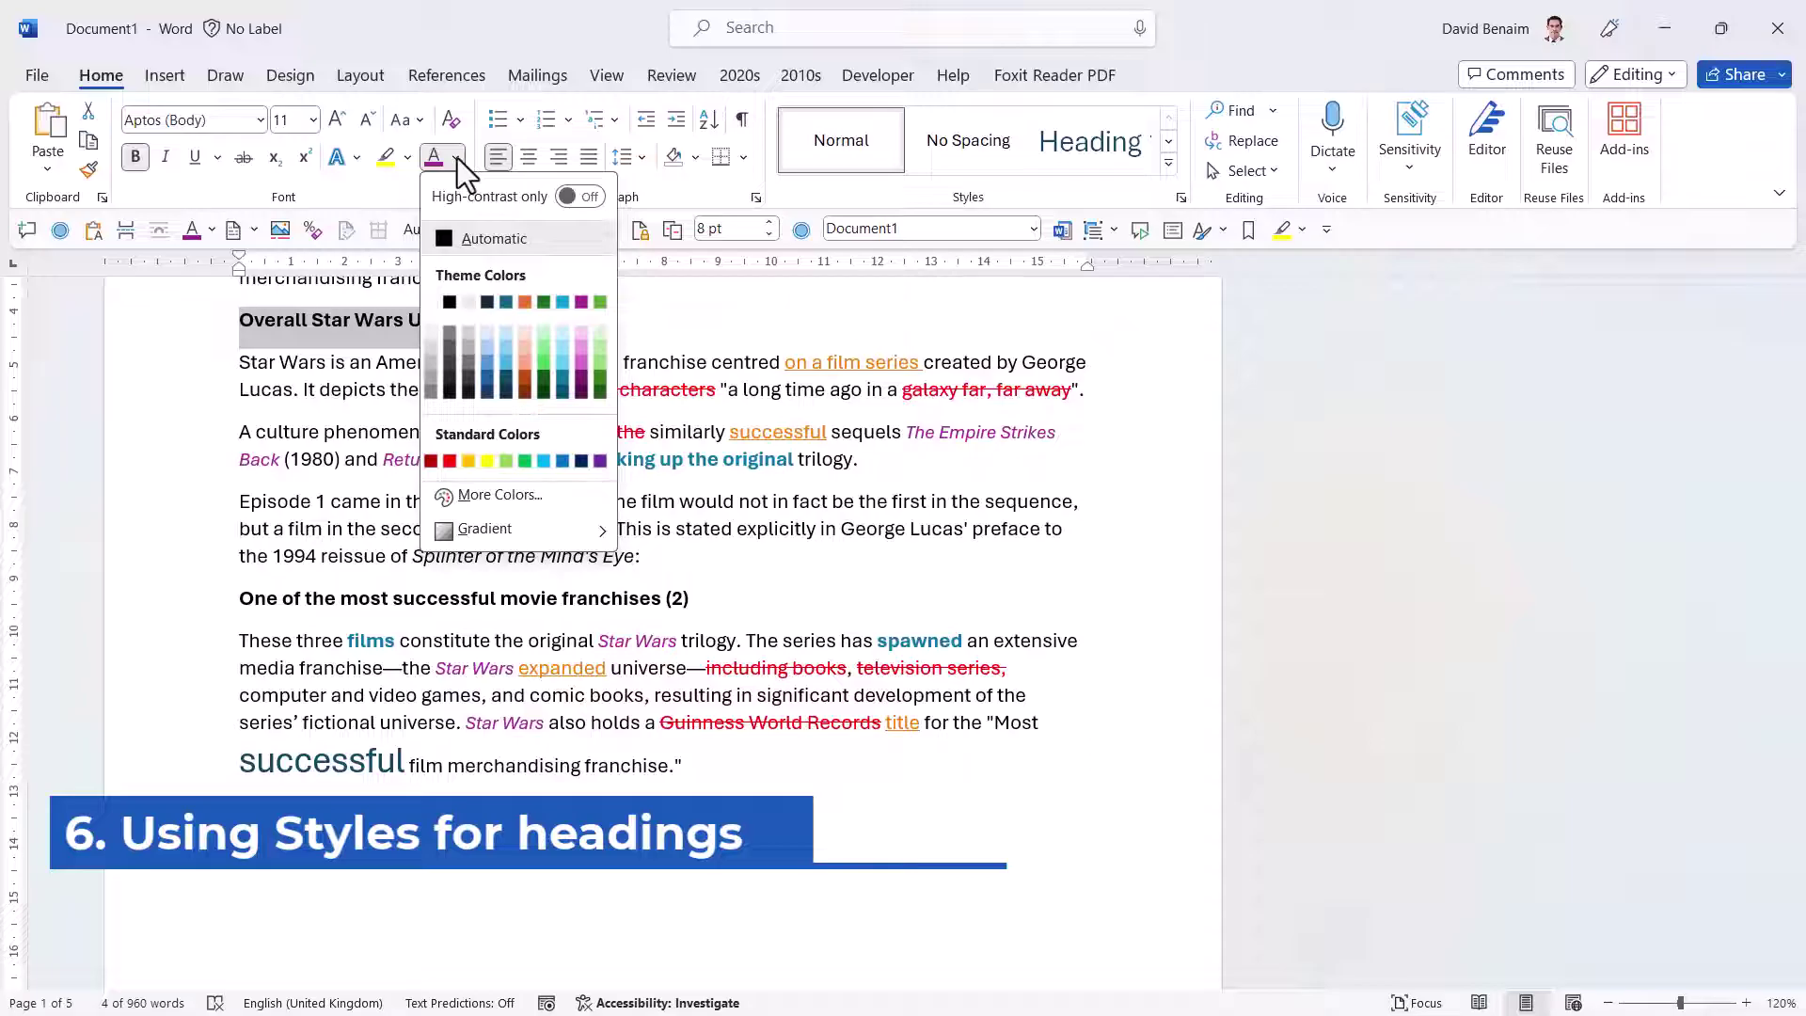
{"action": "left_click", "coordinate": [561, 461]}
{"action": "left_click", "coordinate": [258, 125]}
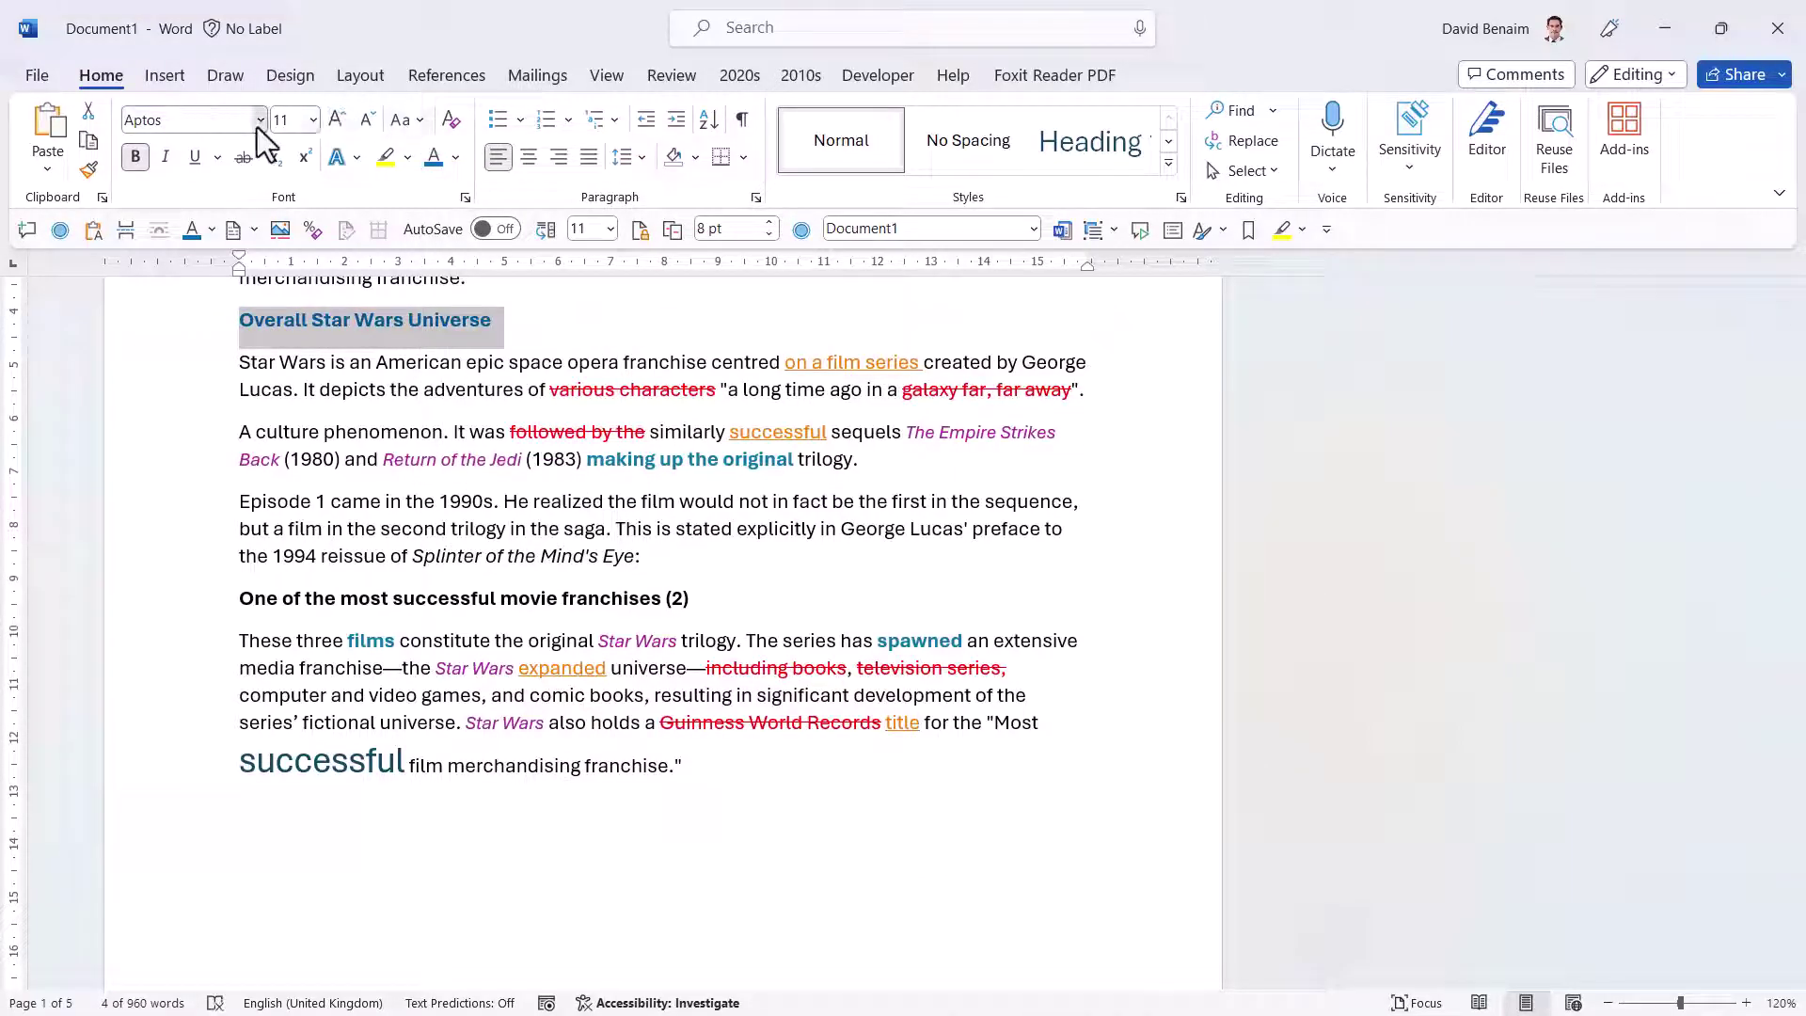
{"action": "left_click", "coordinate": [256, 770]}
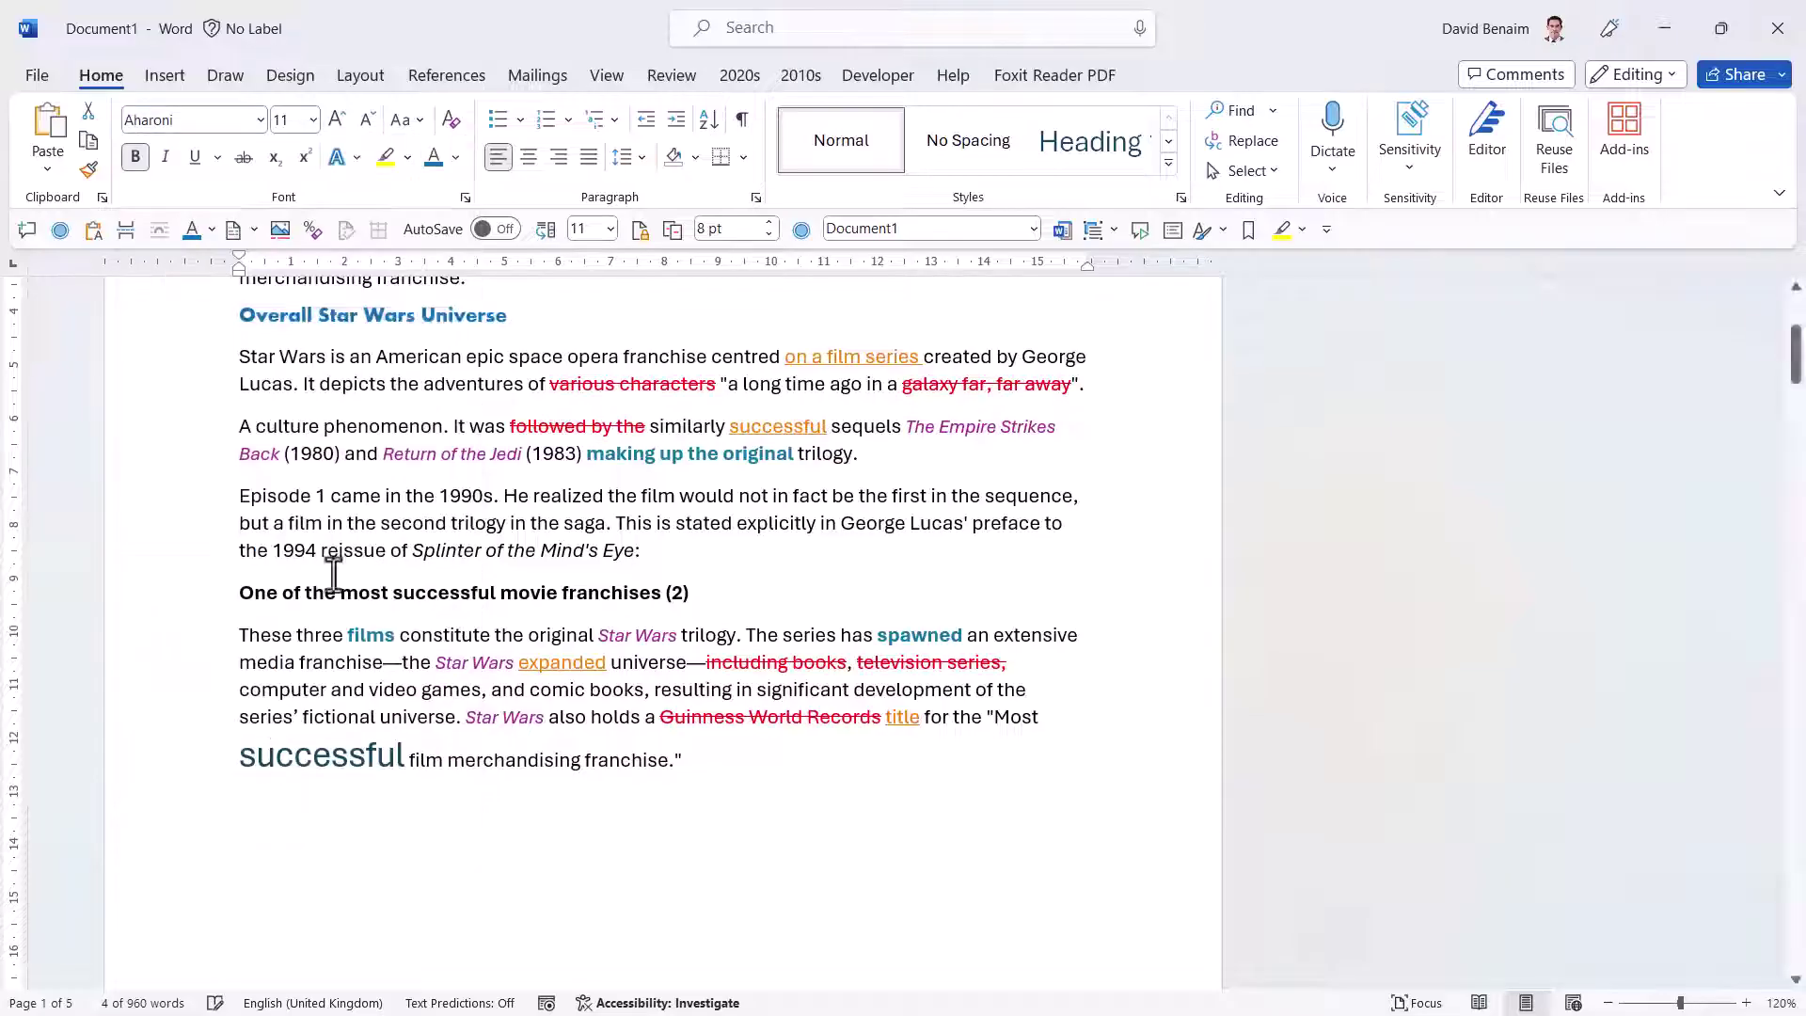
{"action": "left_click", "coordinate": [340, 121]}
{"action": "left_click", "coordinate": [339, 122]}
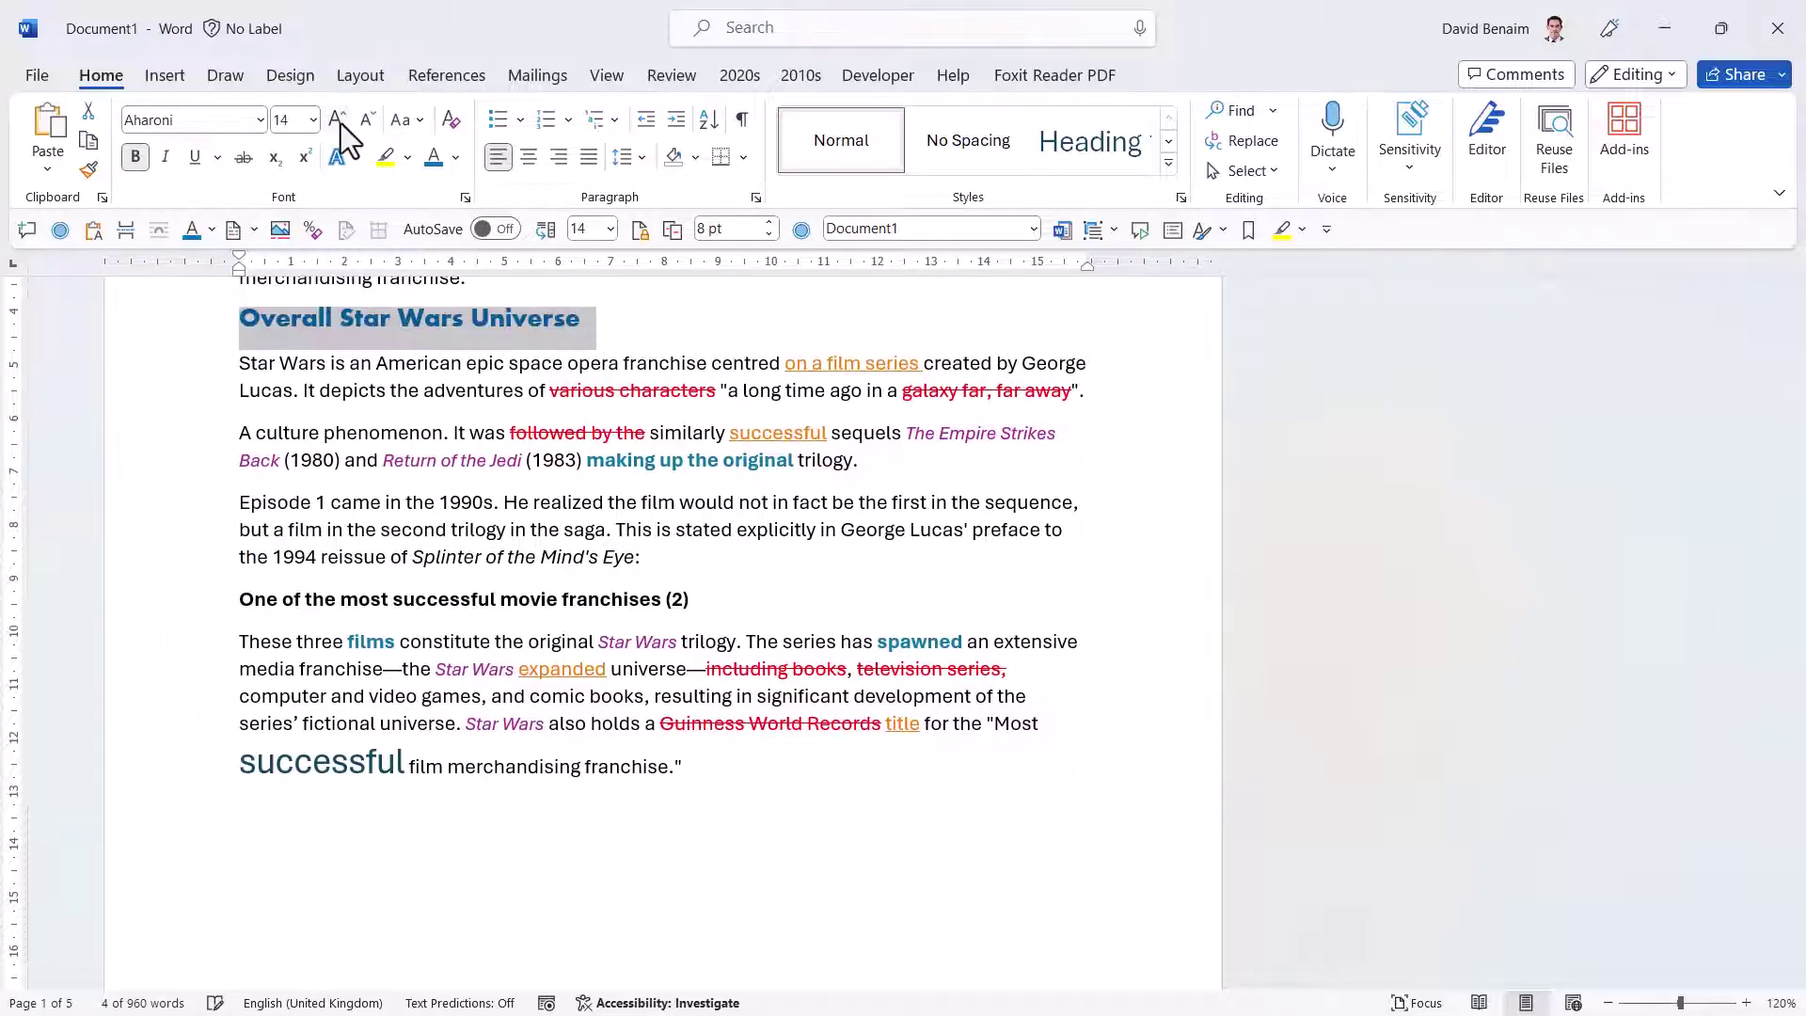
{"action": "left_click", "coordinate": [529, 157]}
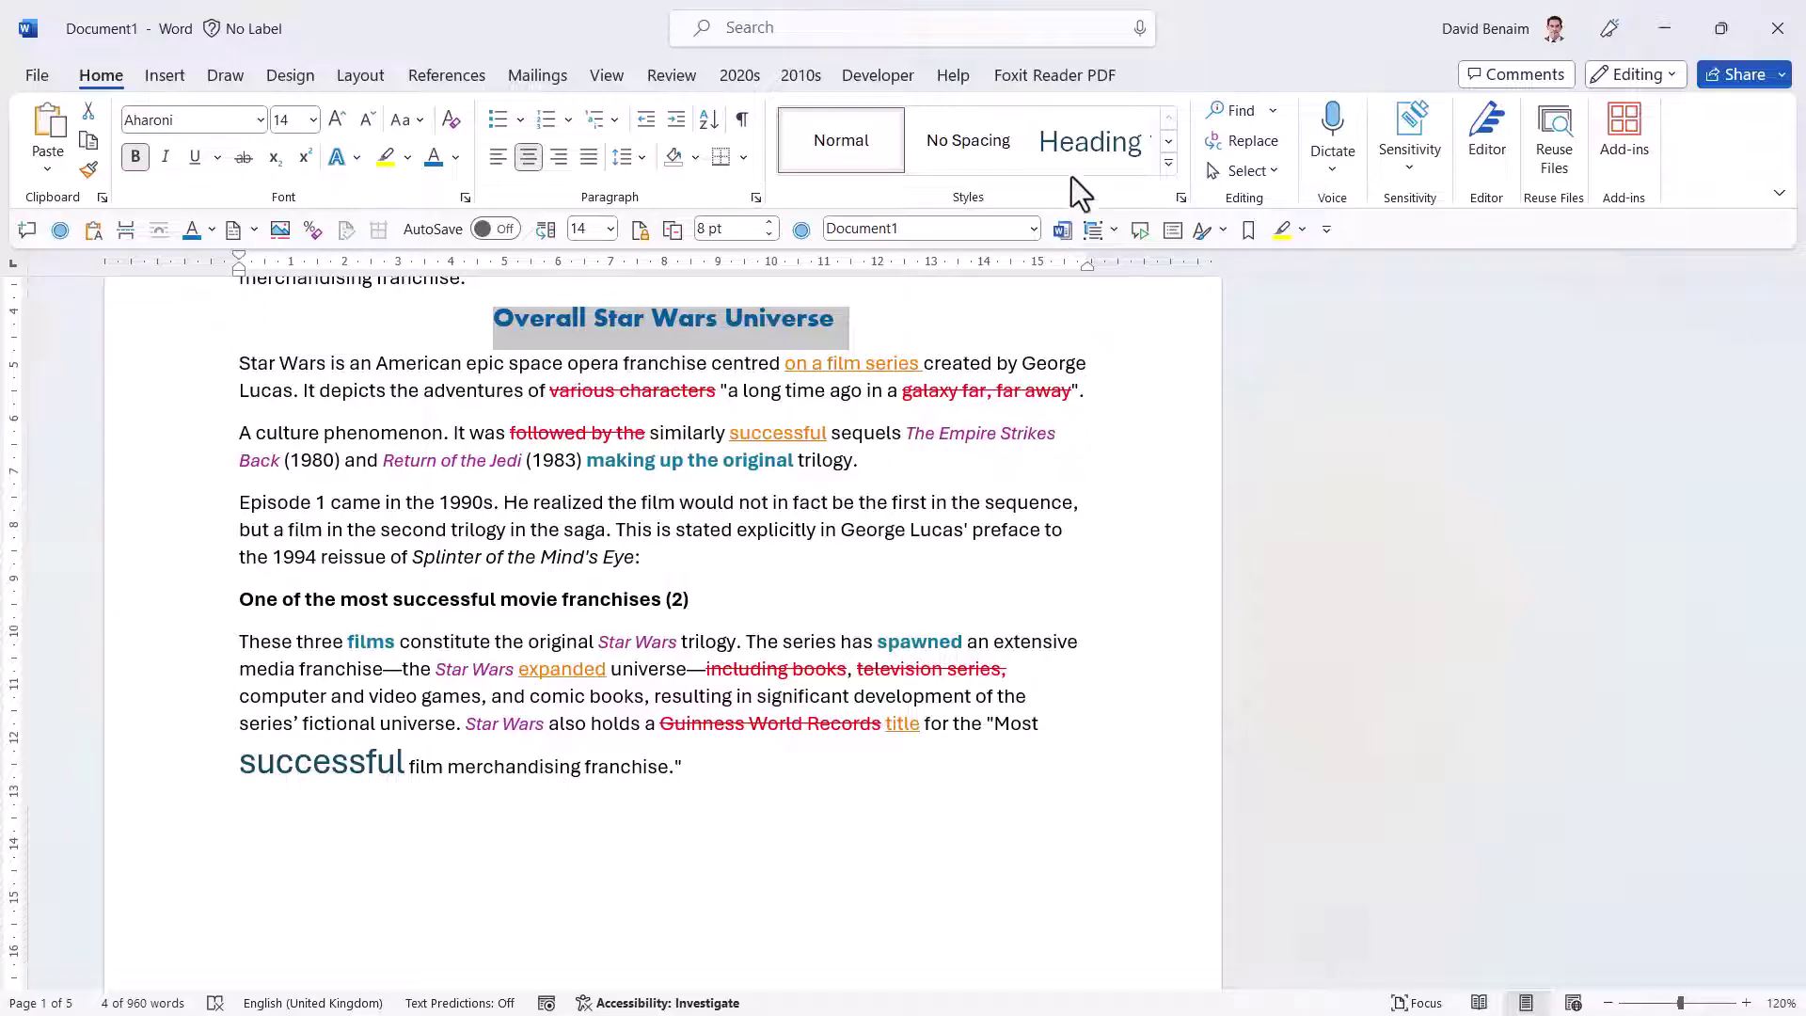
Update the Heading 1 style to match the formatting of the selected "Overall Star Wars Universe" heading.
{"action": "left_click", "coordinate": [1096, 156]}
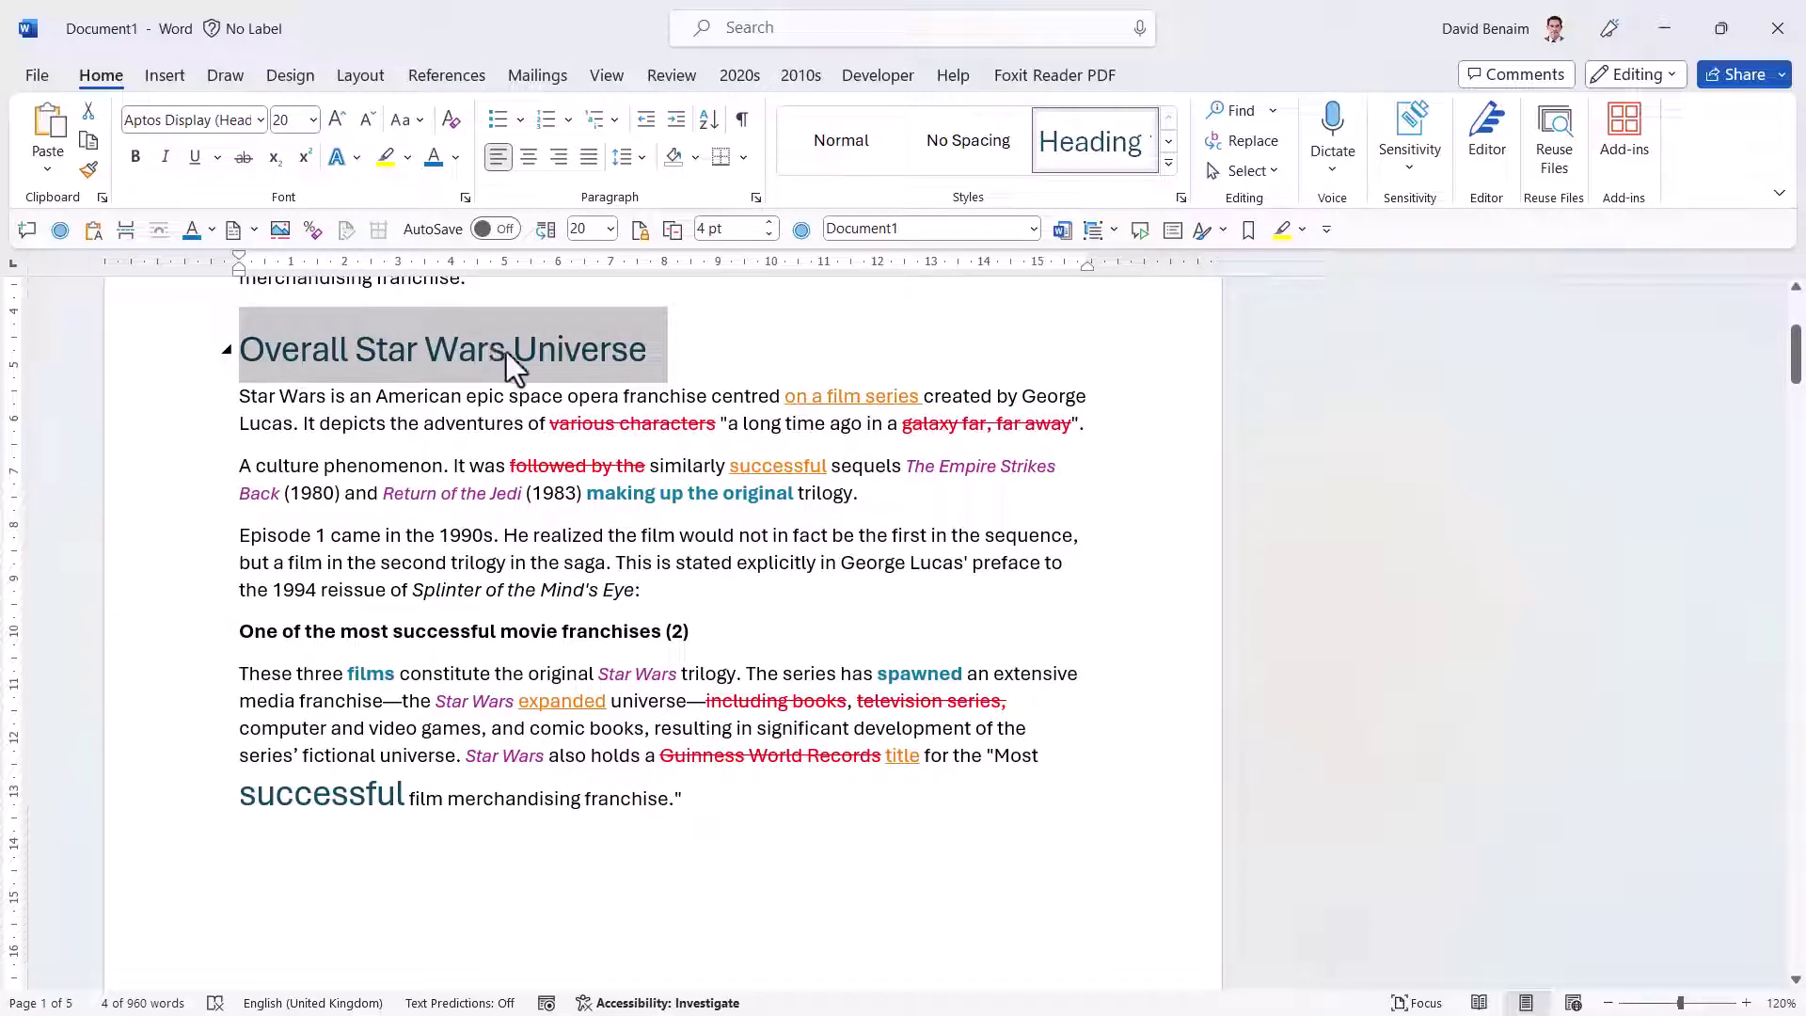
{"action": "key", "text": "ctrl+z"}
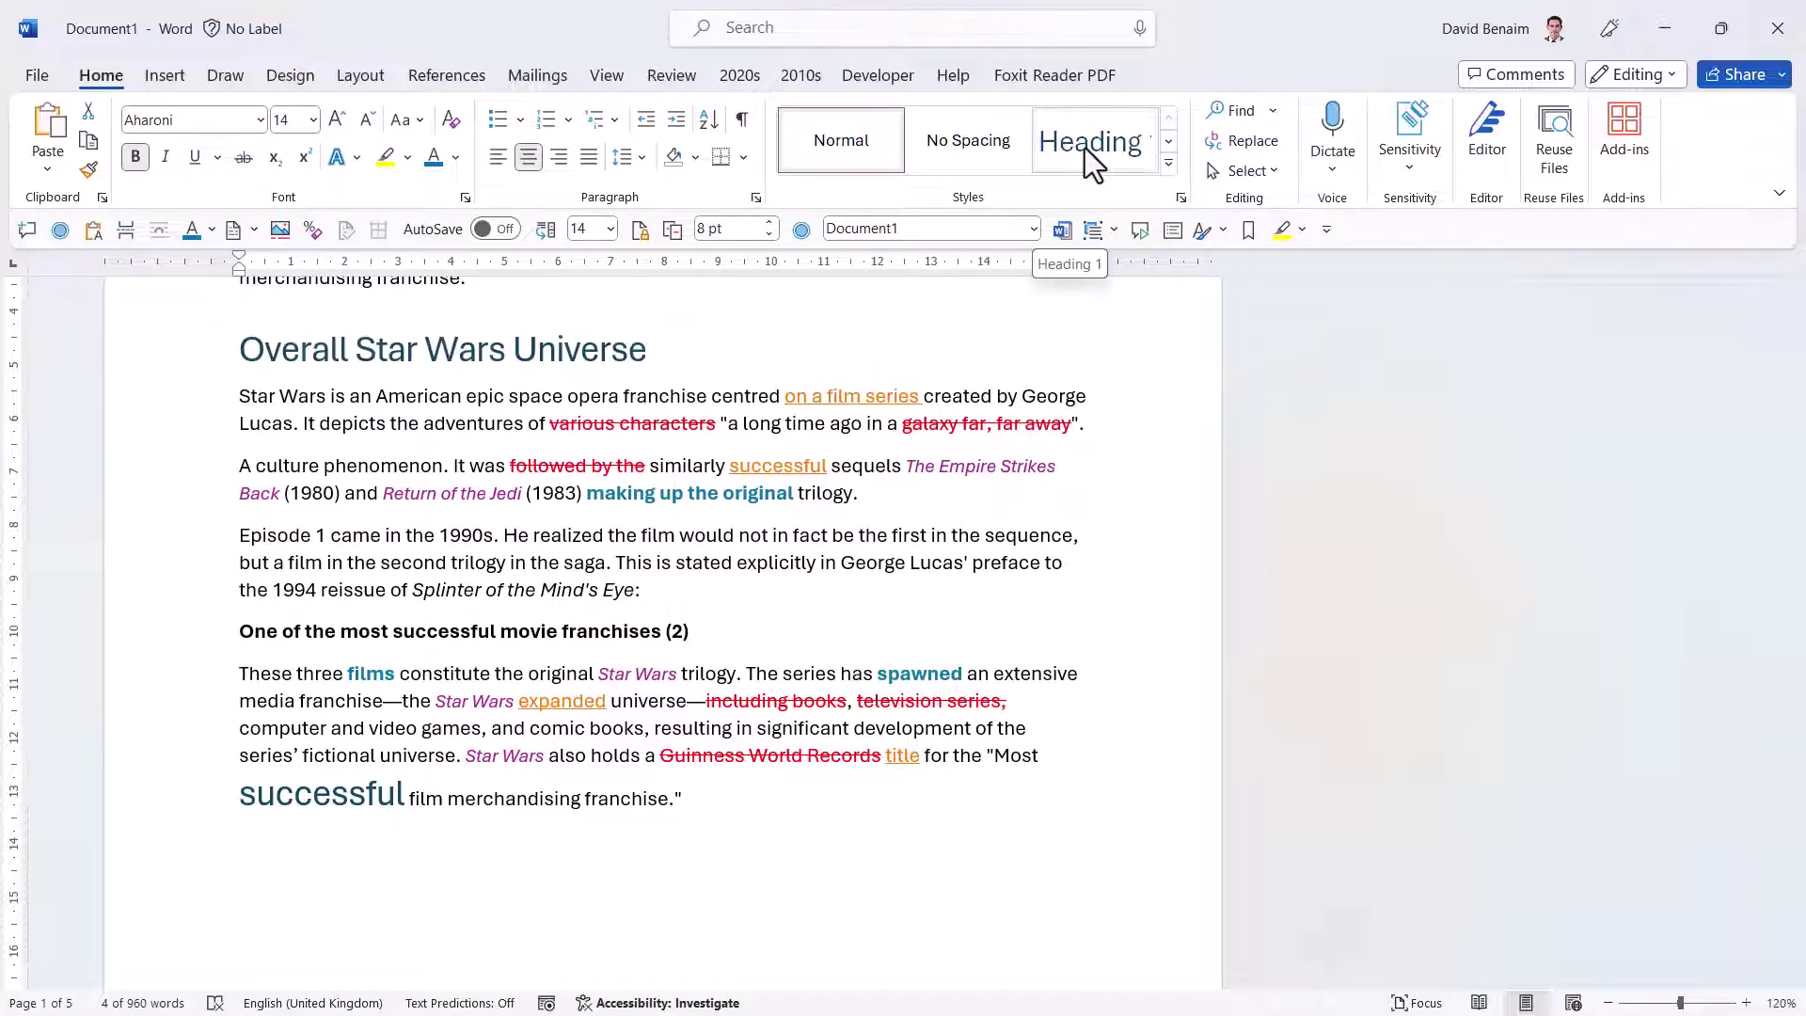
{"action": "right_click", "coordinate": [1103, 162]}
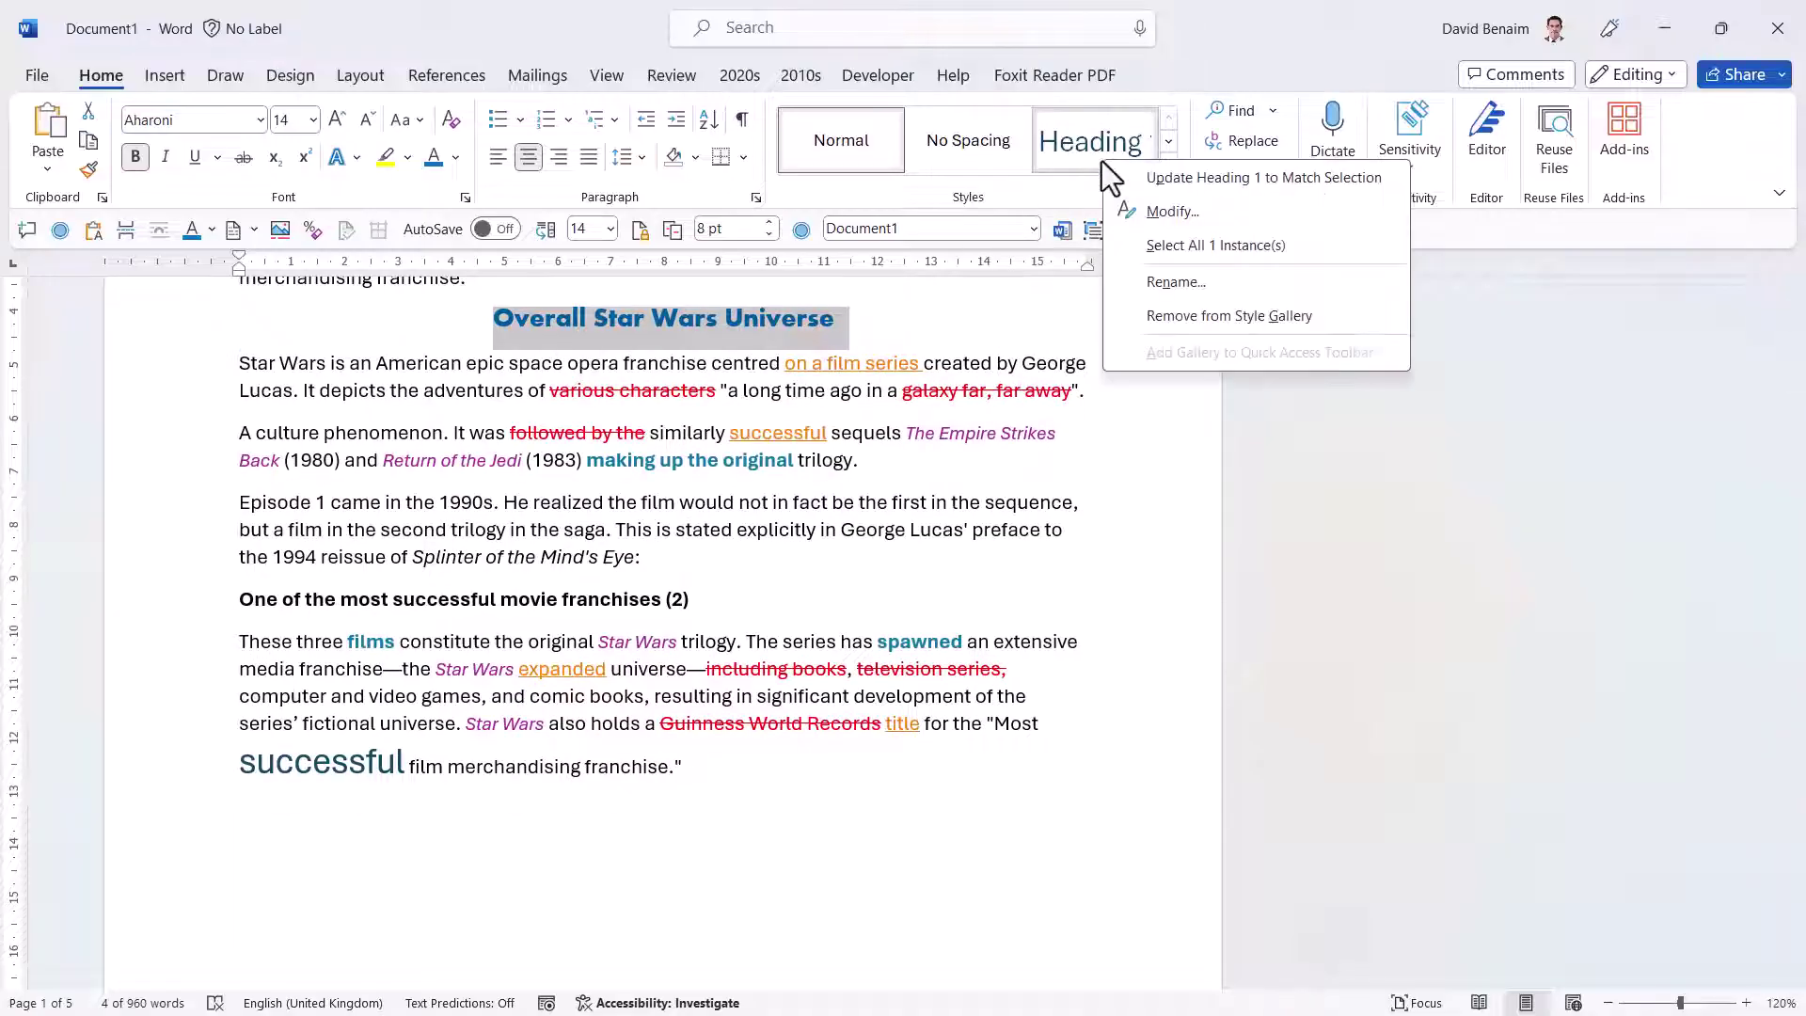
{"action": "left_click", "coordinate": [1330, 179]}
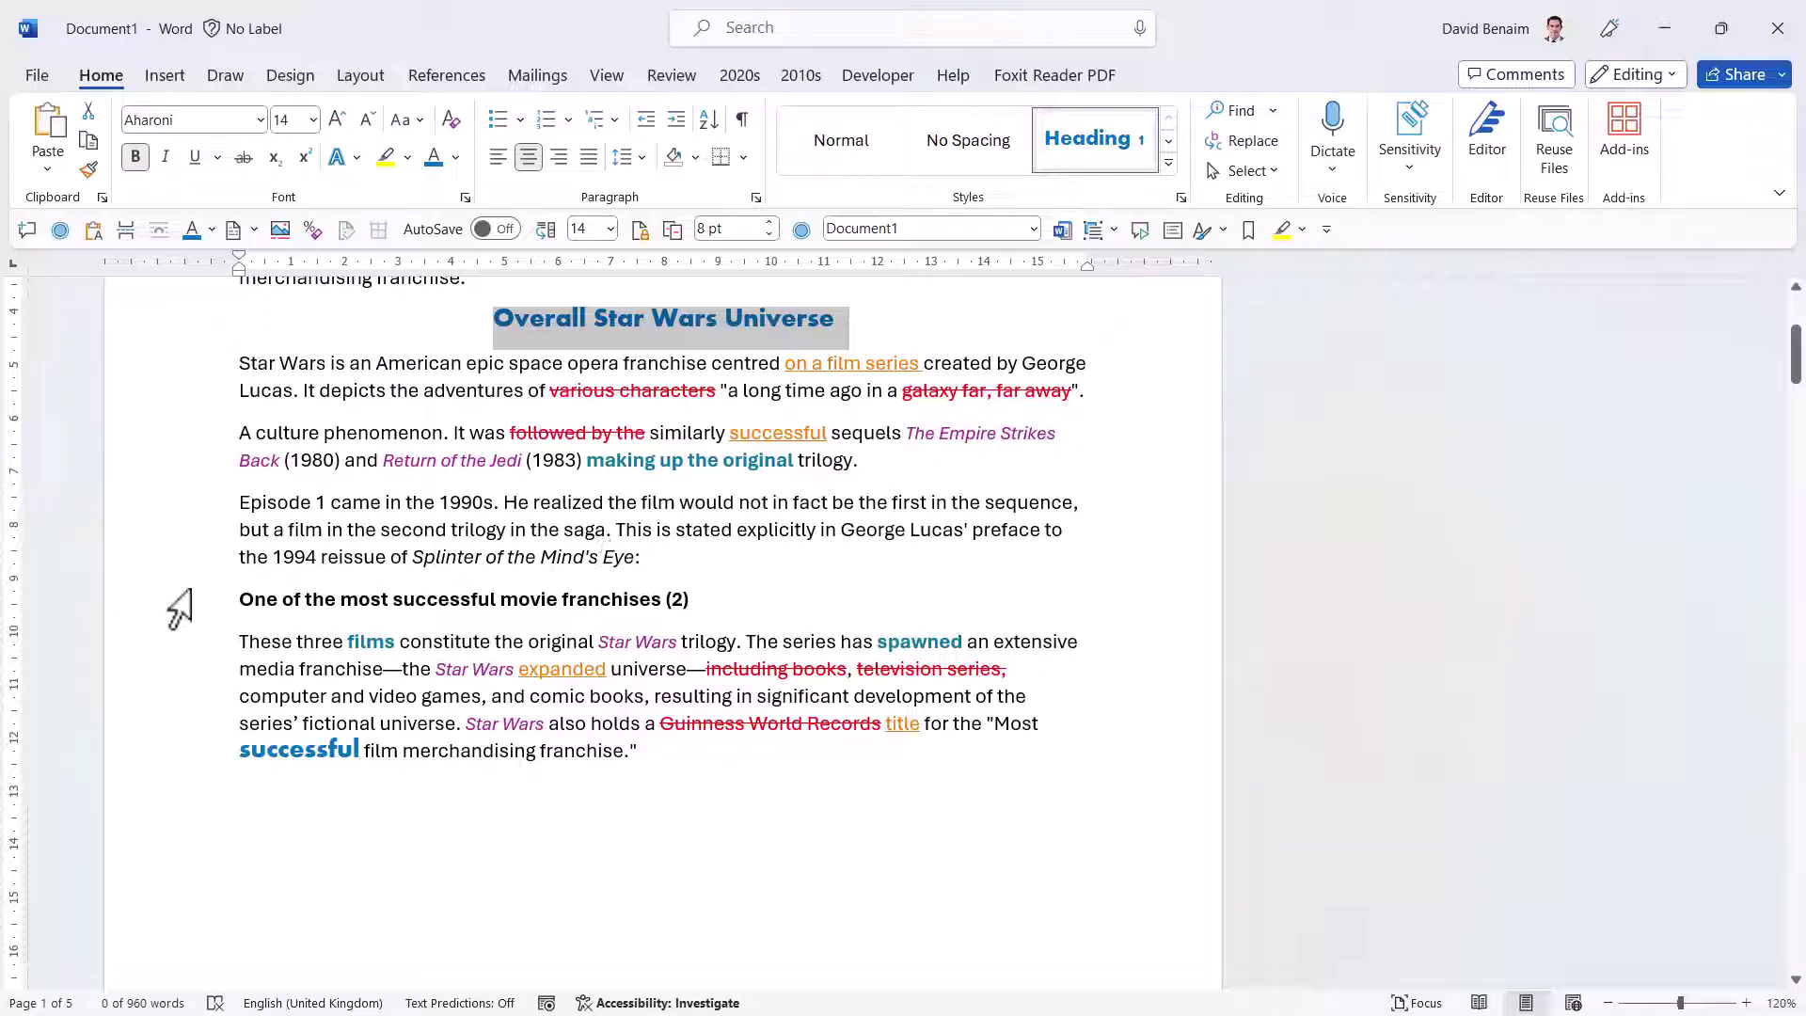
Apply the Heading 1 style to "Executive summary (1)" and all text with similar formatting, and check the headings throughout the document.
{"action": "scroll", "coordinate": [229, 517], "scroll_direction": "up", "scroll_amount": 4}
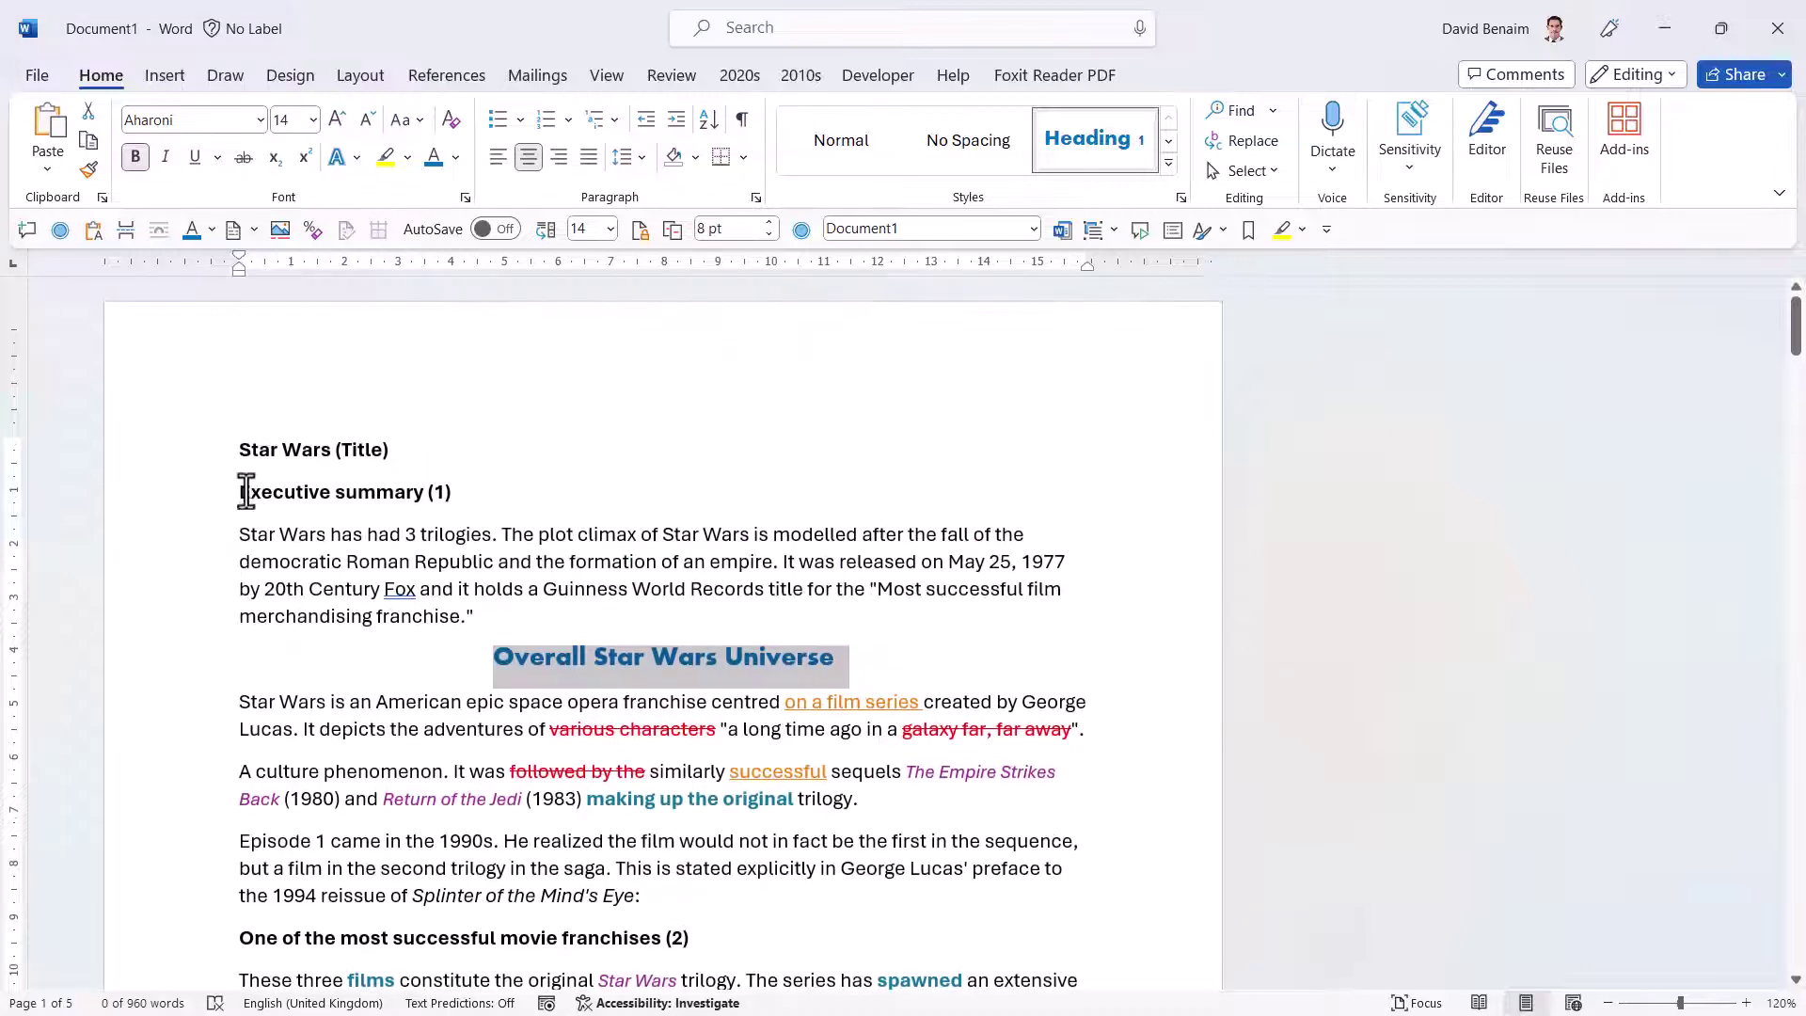
{"action": "left_click_drag", "start_coordinate": [241, 492], "coordinate": [463, 499]}
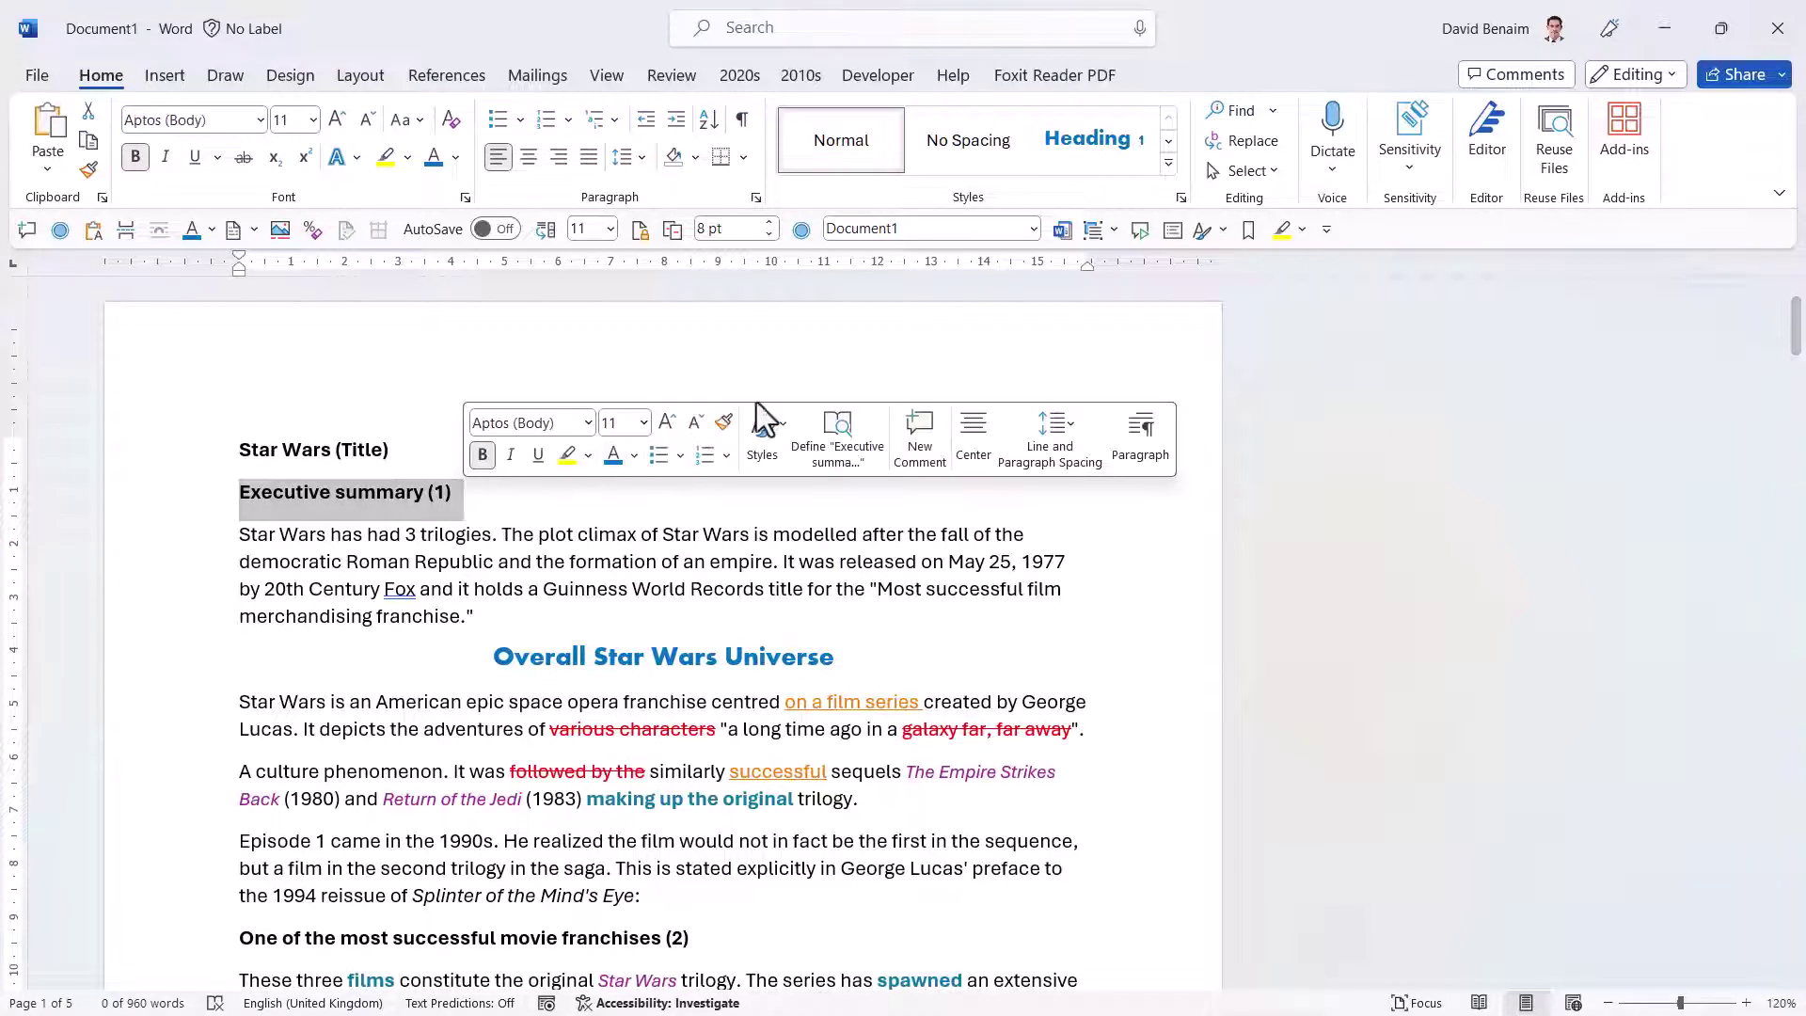
{"action": "left_click", "coordinate": [1261, 176]}
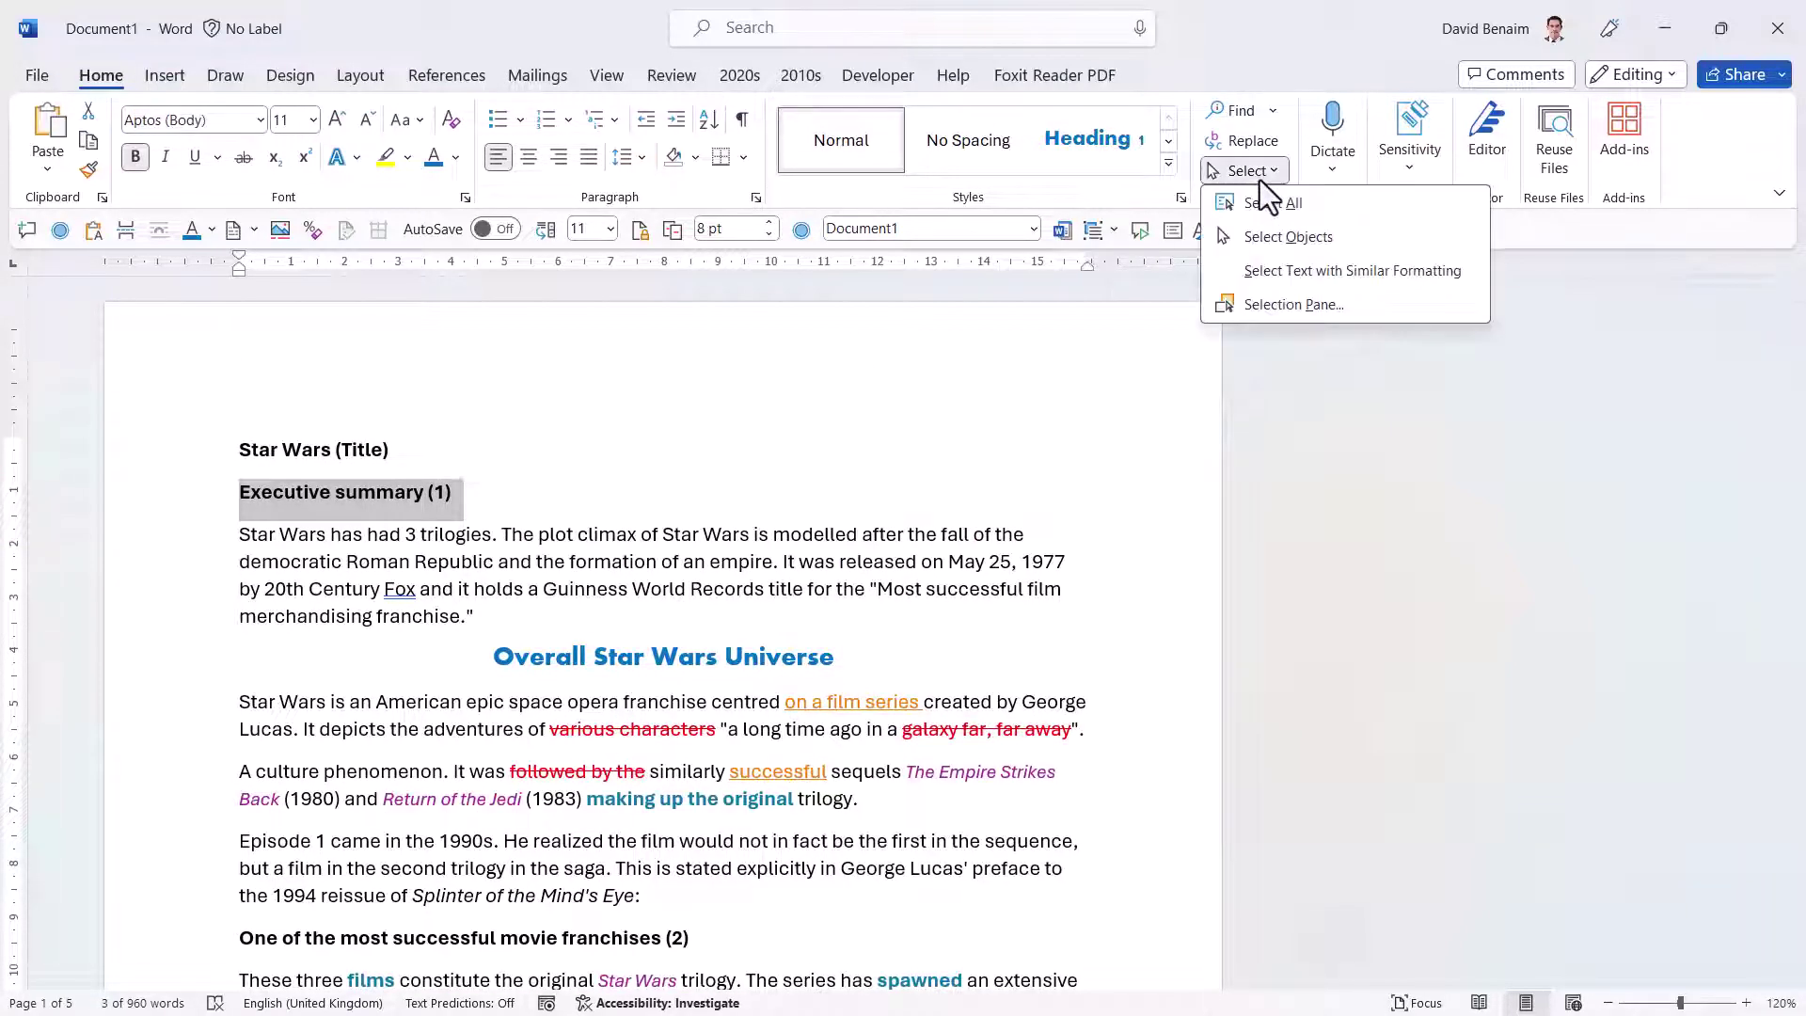
{"action": "left_click", "coordinate": [1357, 280]}
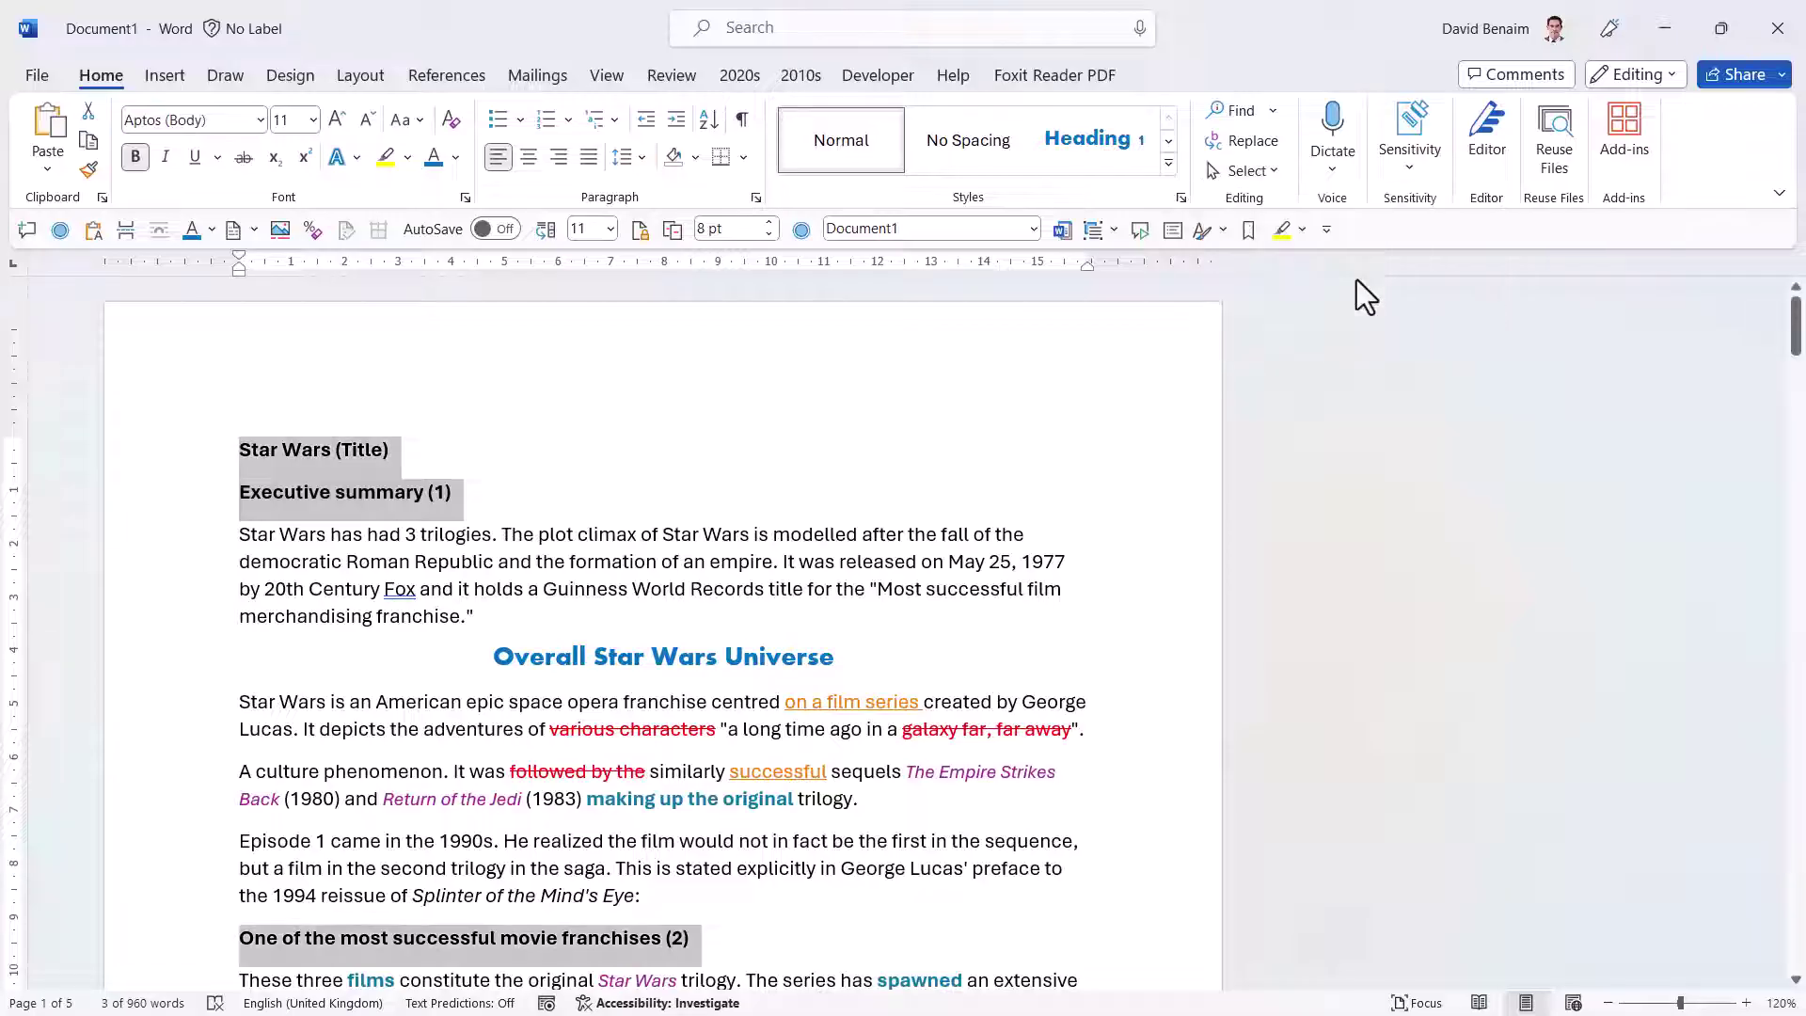
{"action": "left_click", "coordinate": [1103, 137]}
{"action": "scroll", "coordinate": [1008, 342], "scroll_direction": "up", "scroll_amount": 2}
{"action": "scroll", "coordinate": [866, 517], "scroll_direction": "down", "scroll_amount": 10}
{"action": "scroll", "coordinate": [867, 519], "scroll_direction": "down", "scroll_amount": 15}
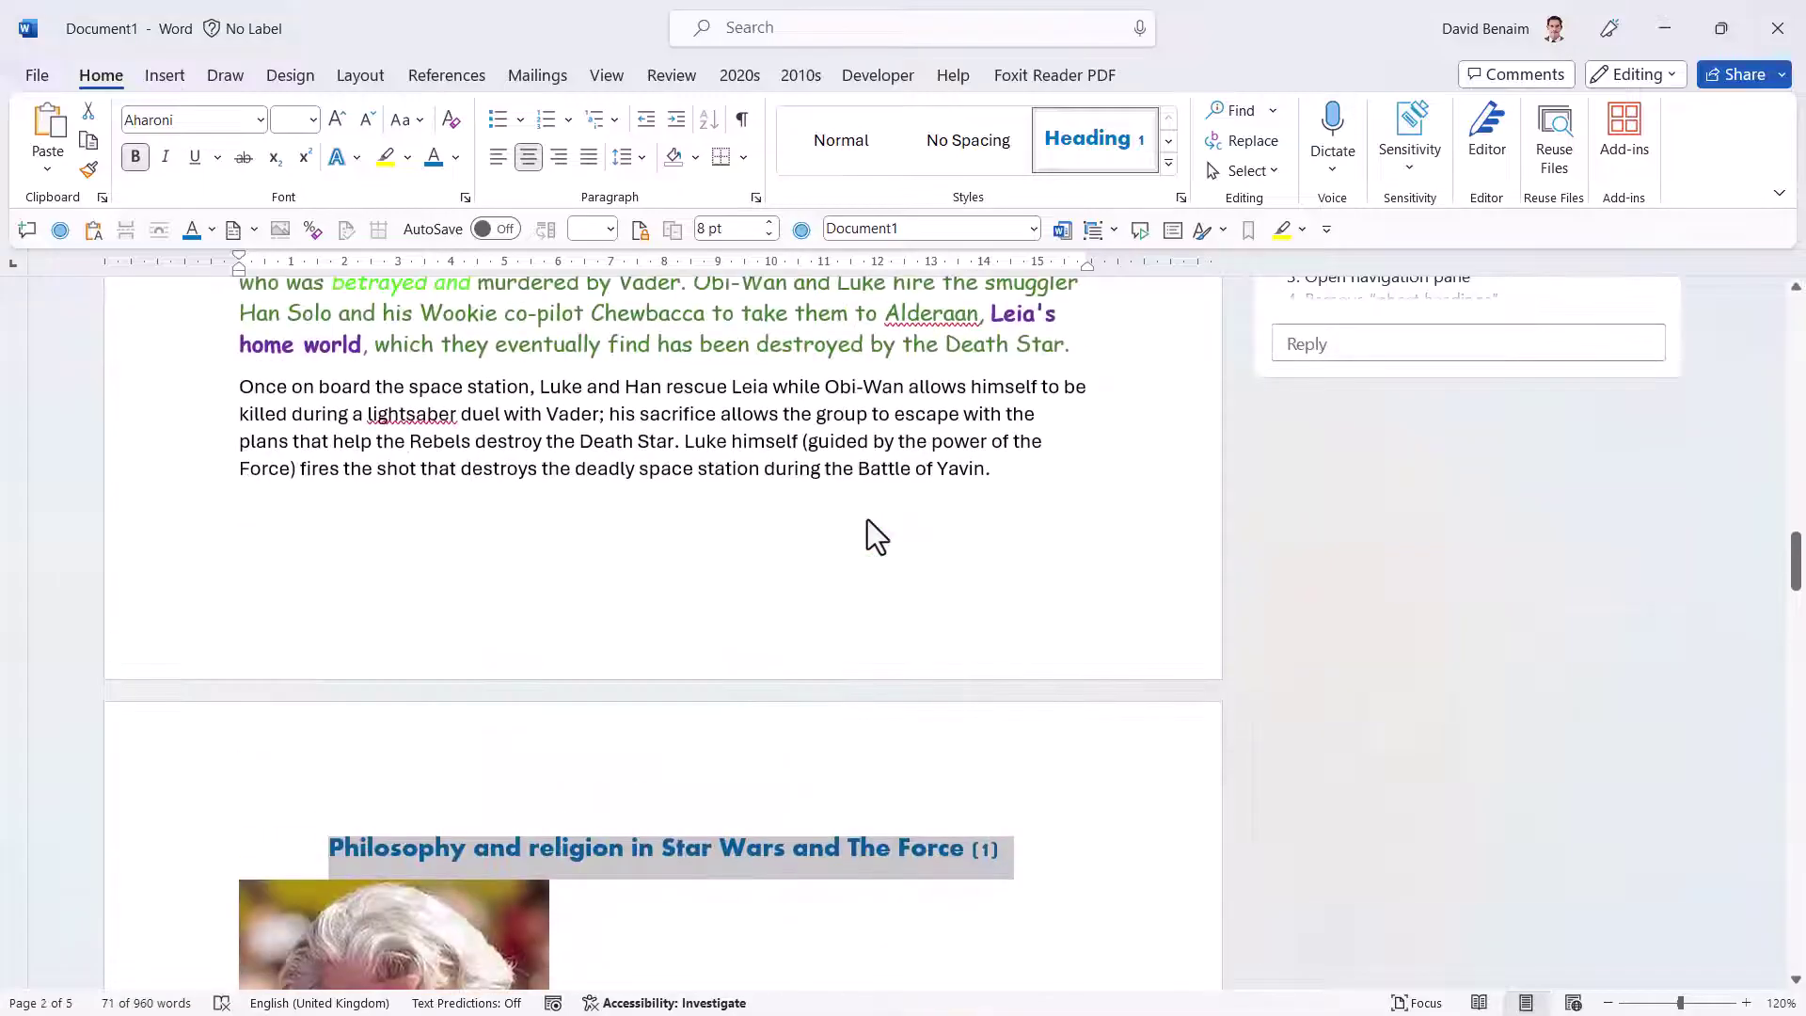
{"action": "scroll", "coordinate": [868, 520], "scroll_direction": "up", "scroll_amount": 10}
{"action": "scroll", "coordinate": [868, 520], "scroll_direction": "up", "scroll_amount": 10}
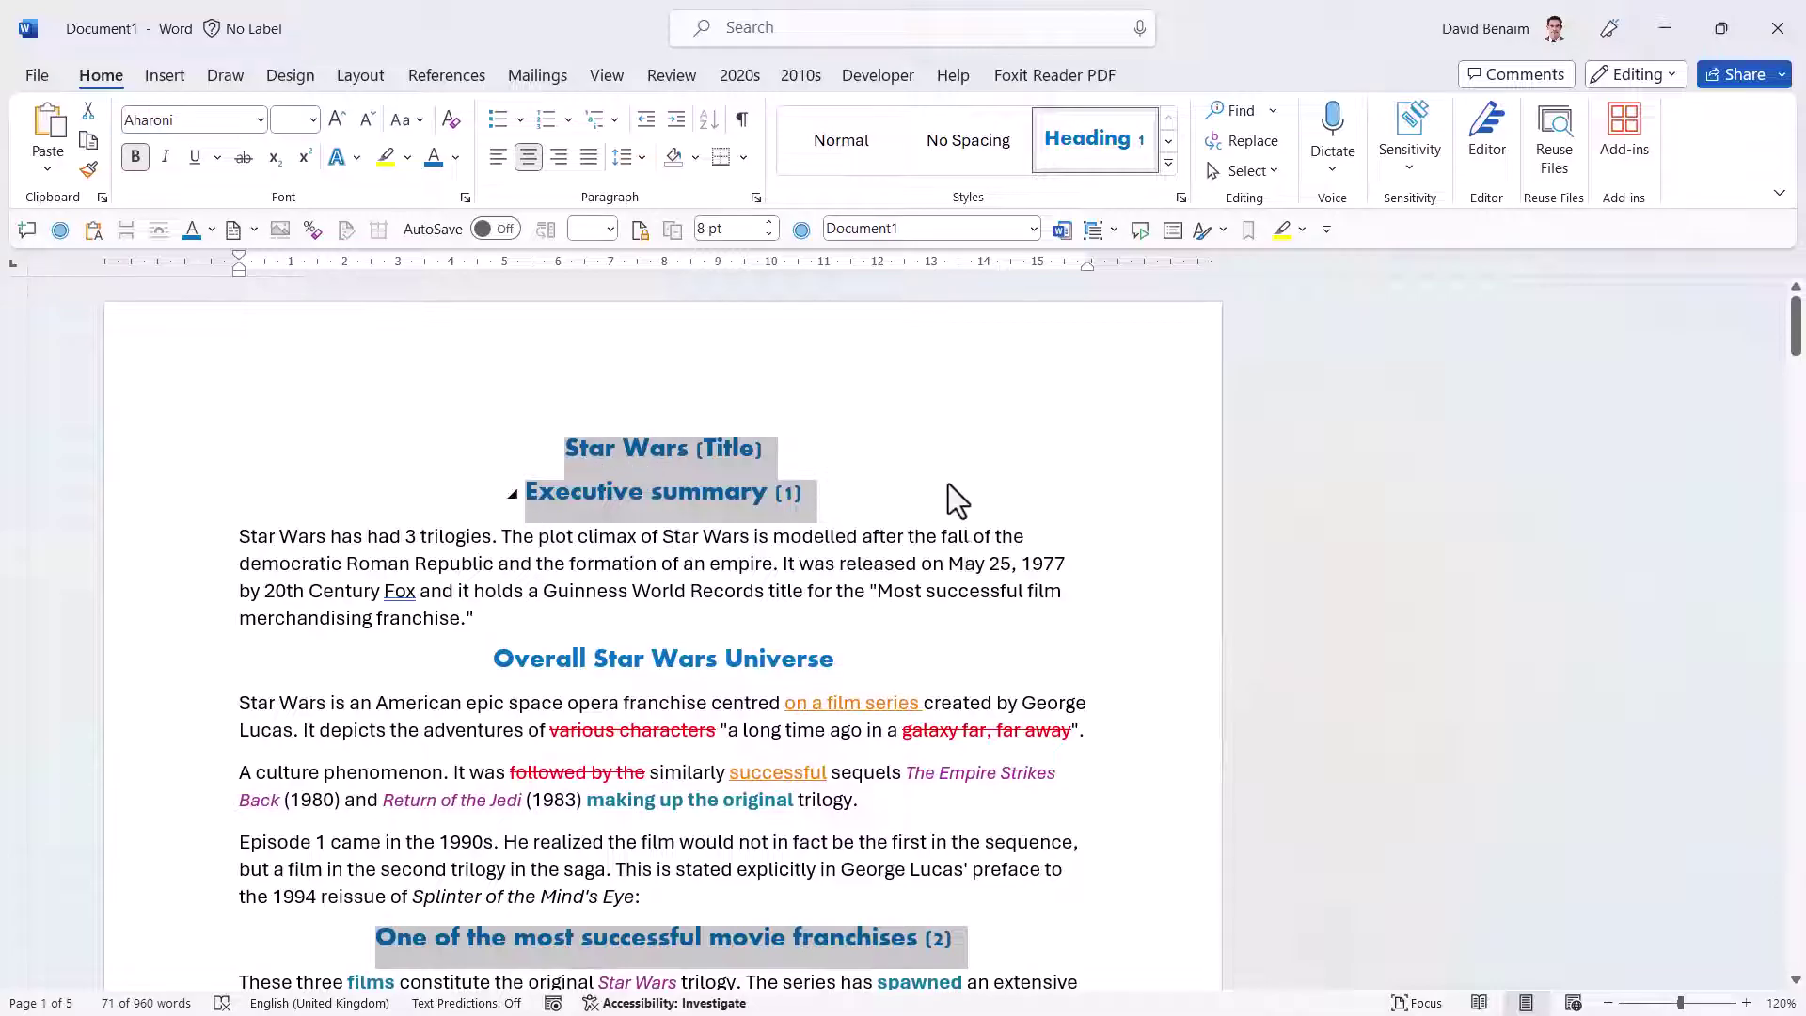
{"action": "left_click", "coordinate": [807, 454]}
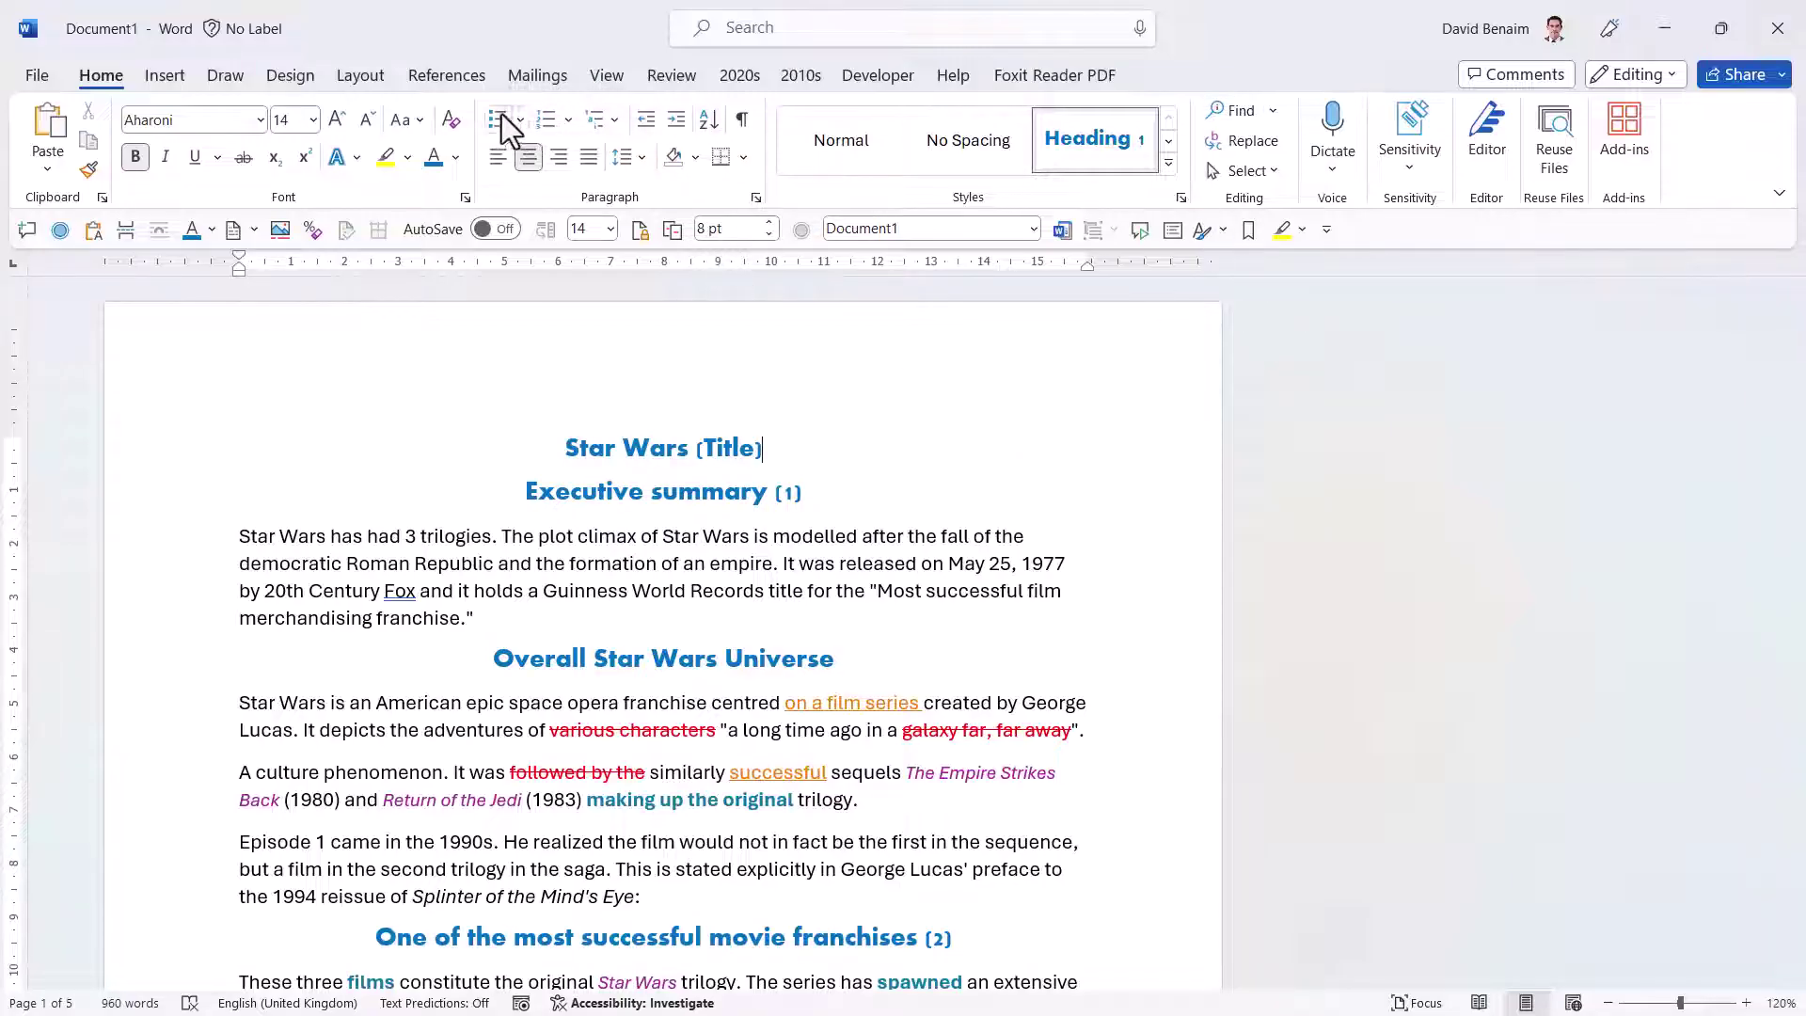
Show the Navigation Pane and use its headings to jump through the document as far as "Details (2)".
{"action": "left_click", "coordinate": [603, 76]}
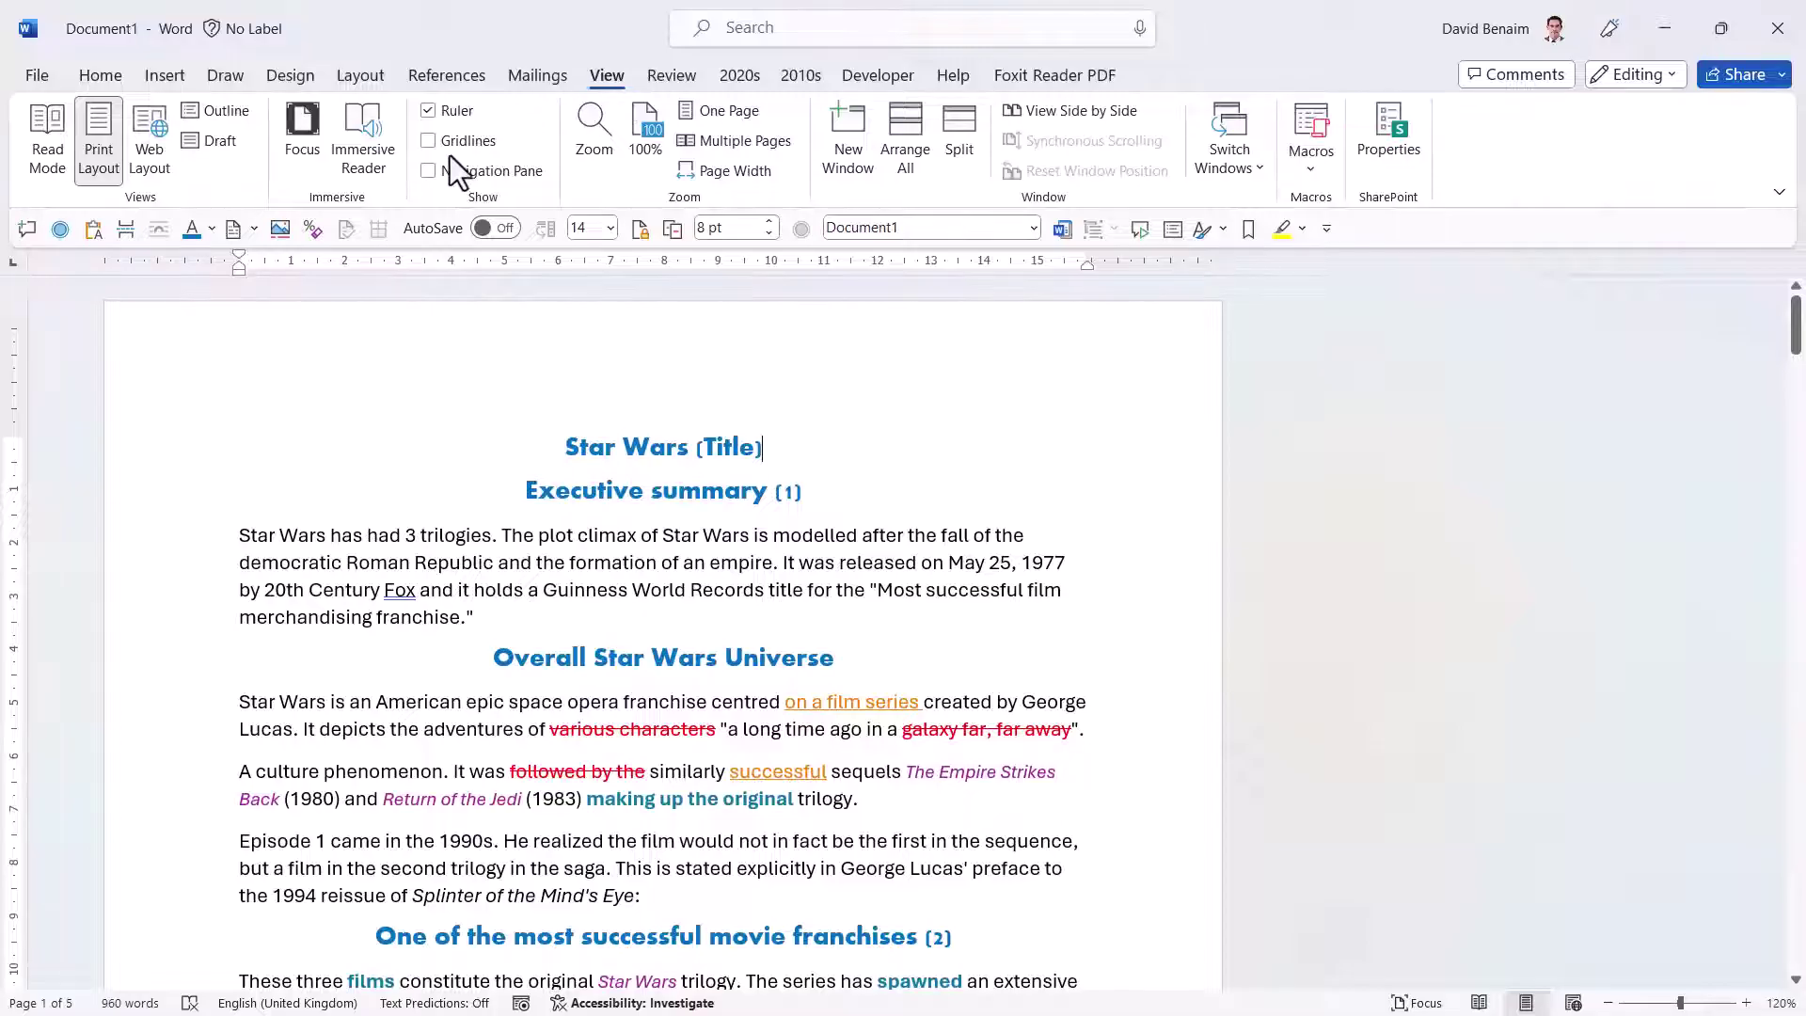
{"action": "left_click", "coordinate": [429, 171]}
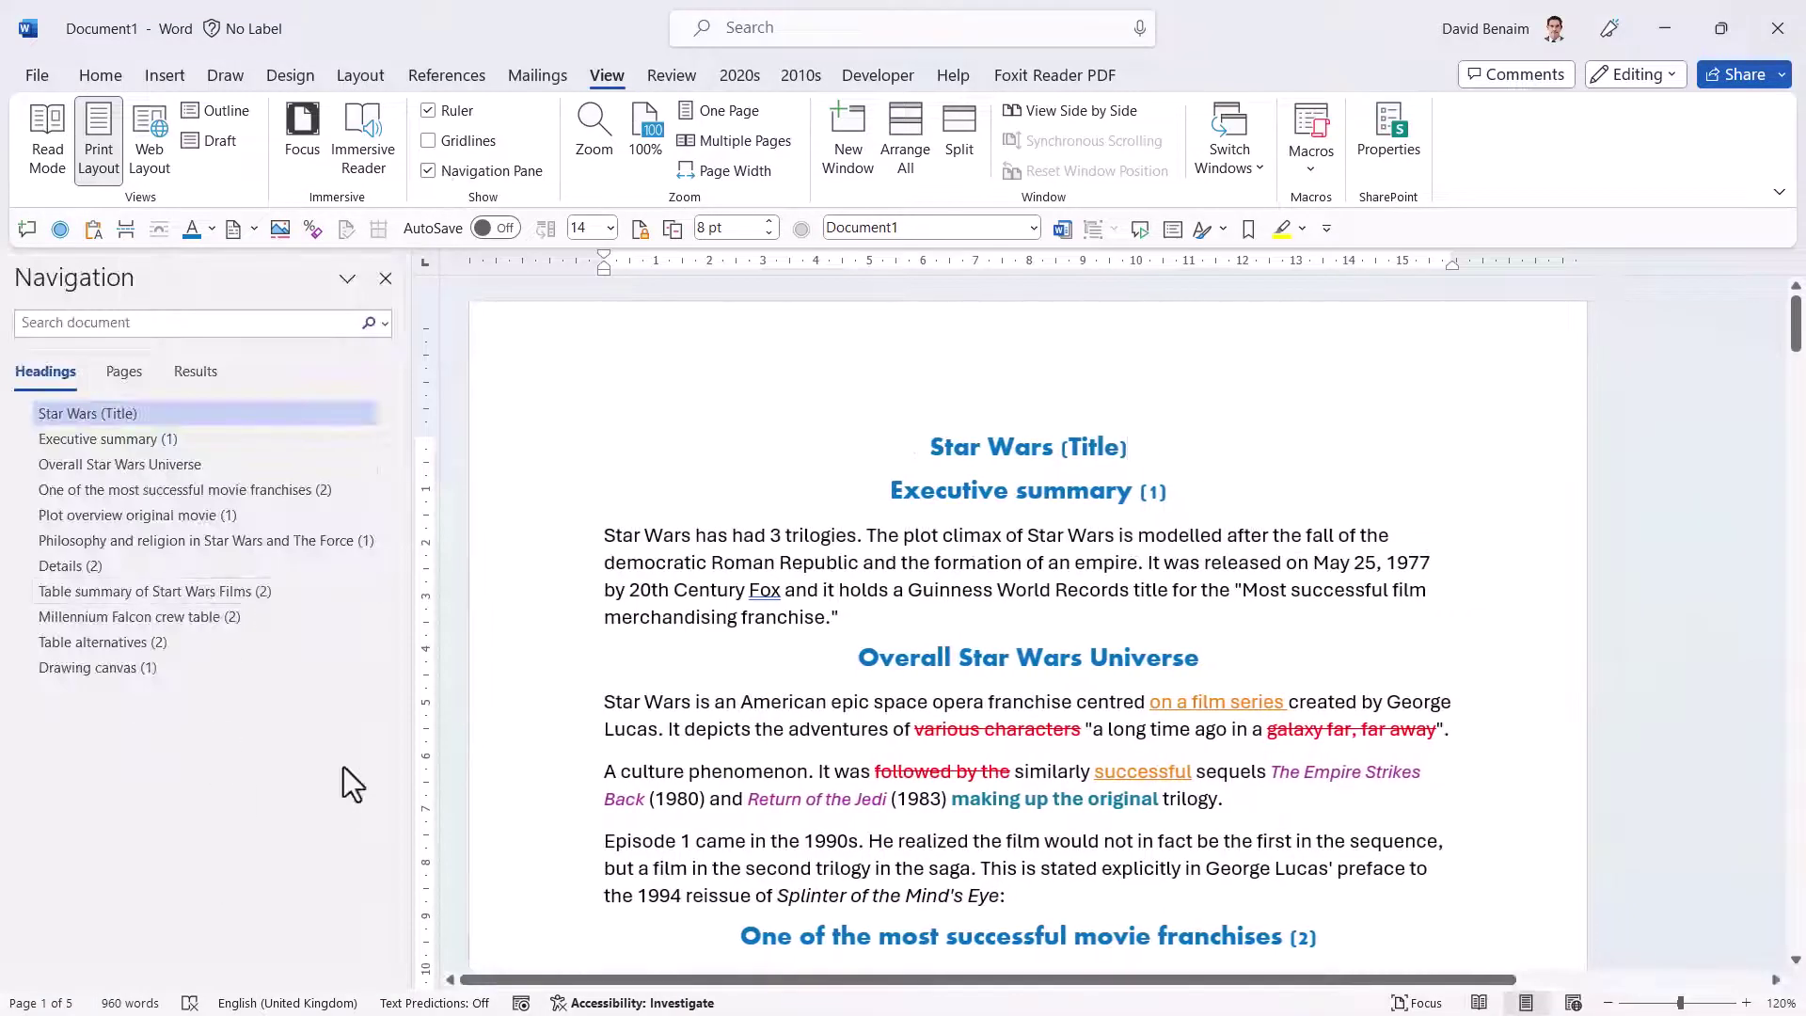
{"action": "left_click", "coordinate": [169, 435]}
{"action": "left_click", "coordinate": [200, 464]}
{"action": "left_click", "coordinate": [220, 489]}
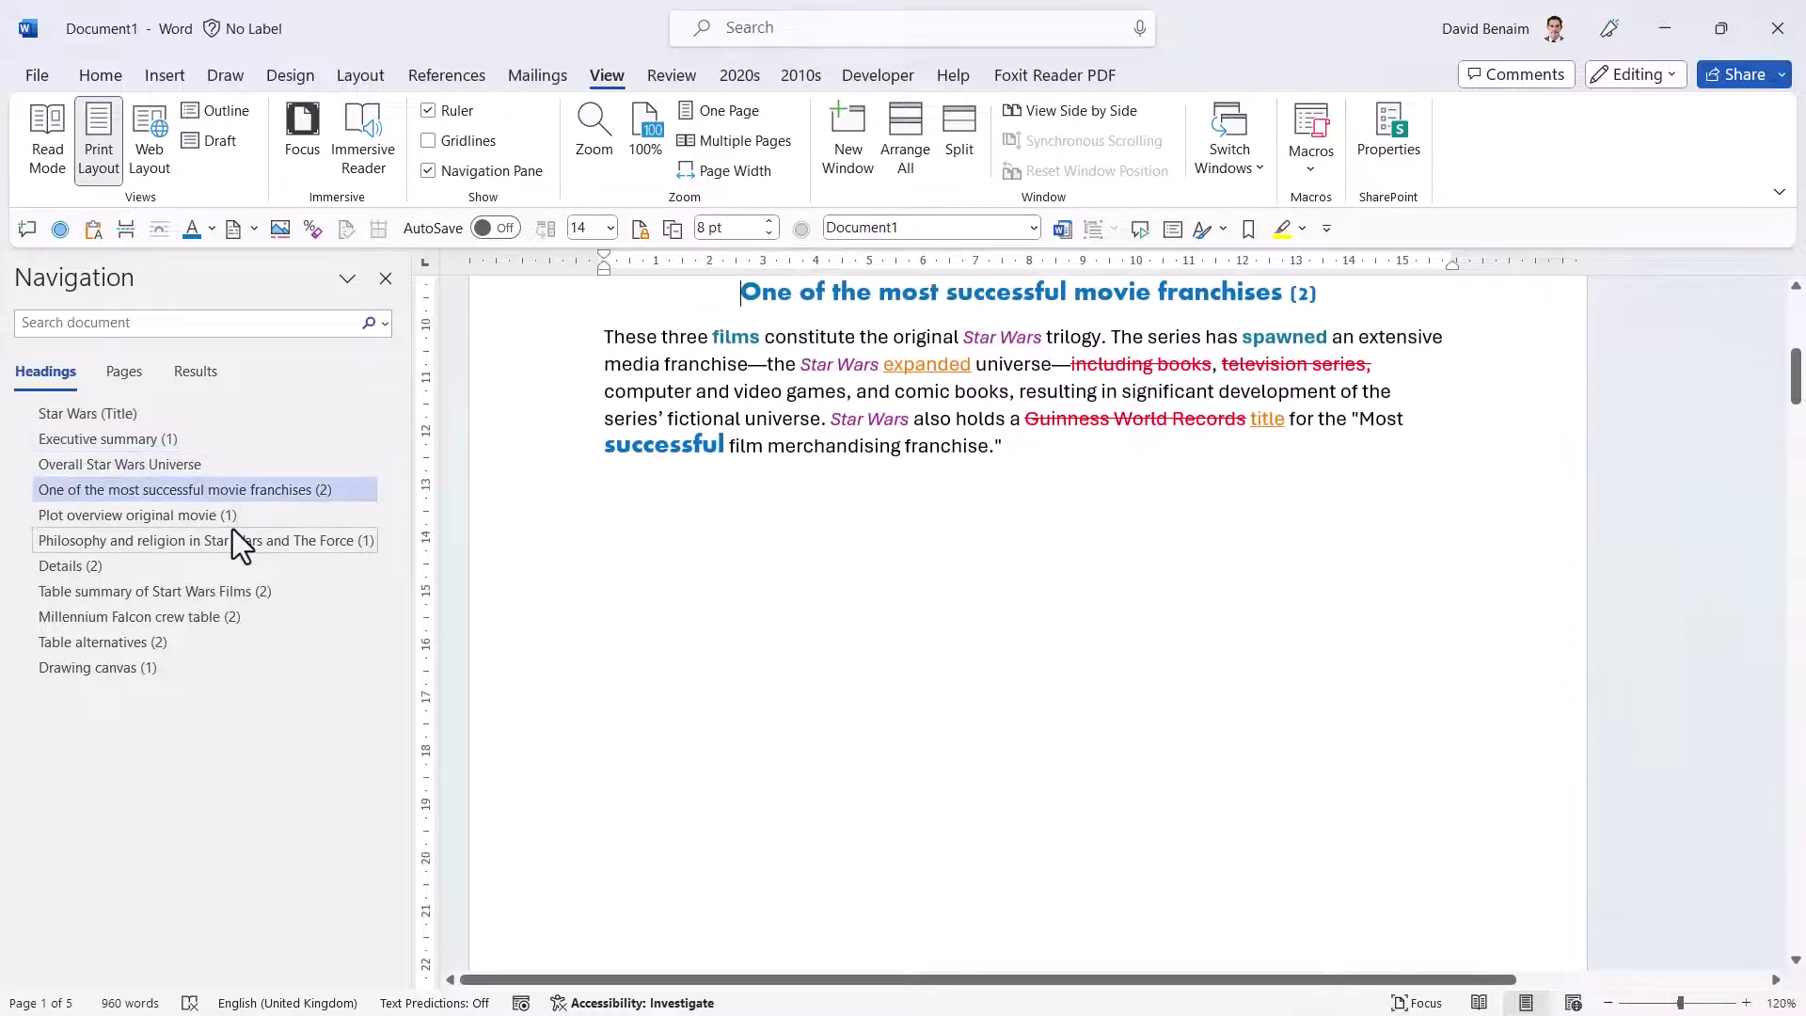
{"action": "left_click", "coordinate": [240, 540]}
{"action": "left_click", "coordinate": [250, 576]}
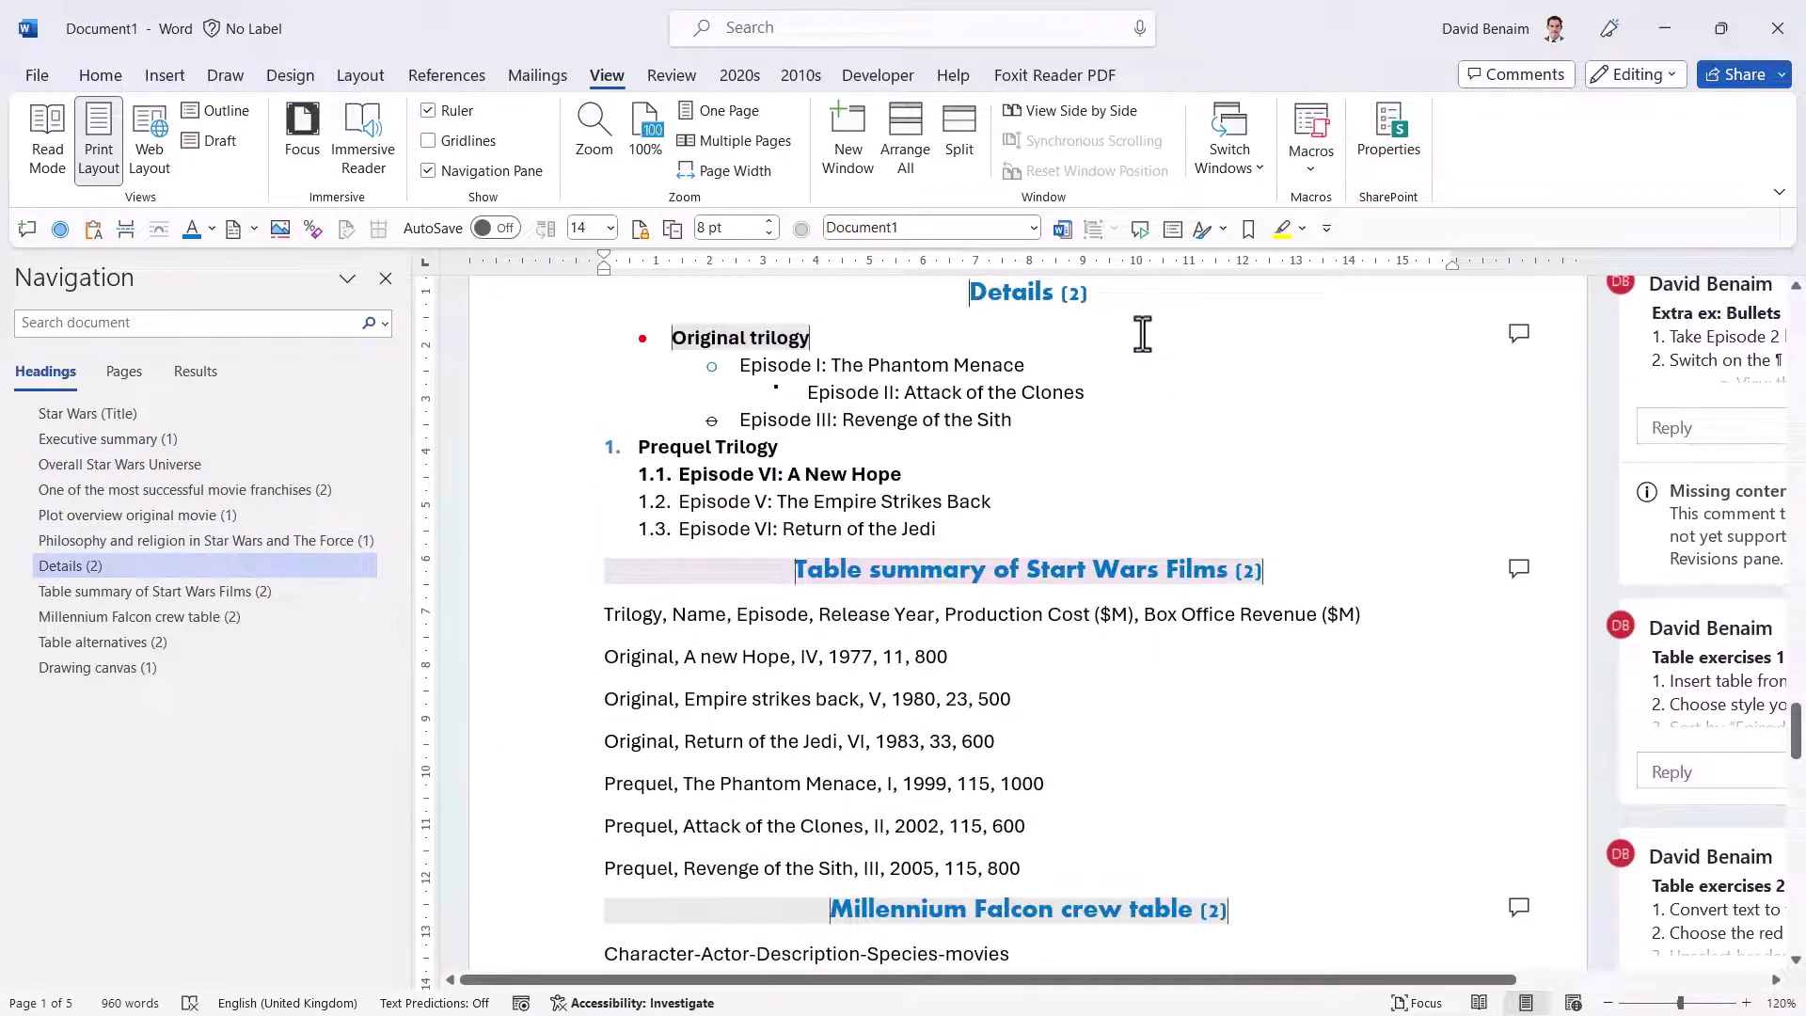
Insert an empty Heading 1 paragraph below "Details (2)", and delete it after jumping to its blank entry in the headings list.
{"action": "key", "text": "Return"}
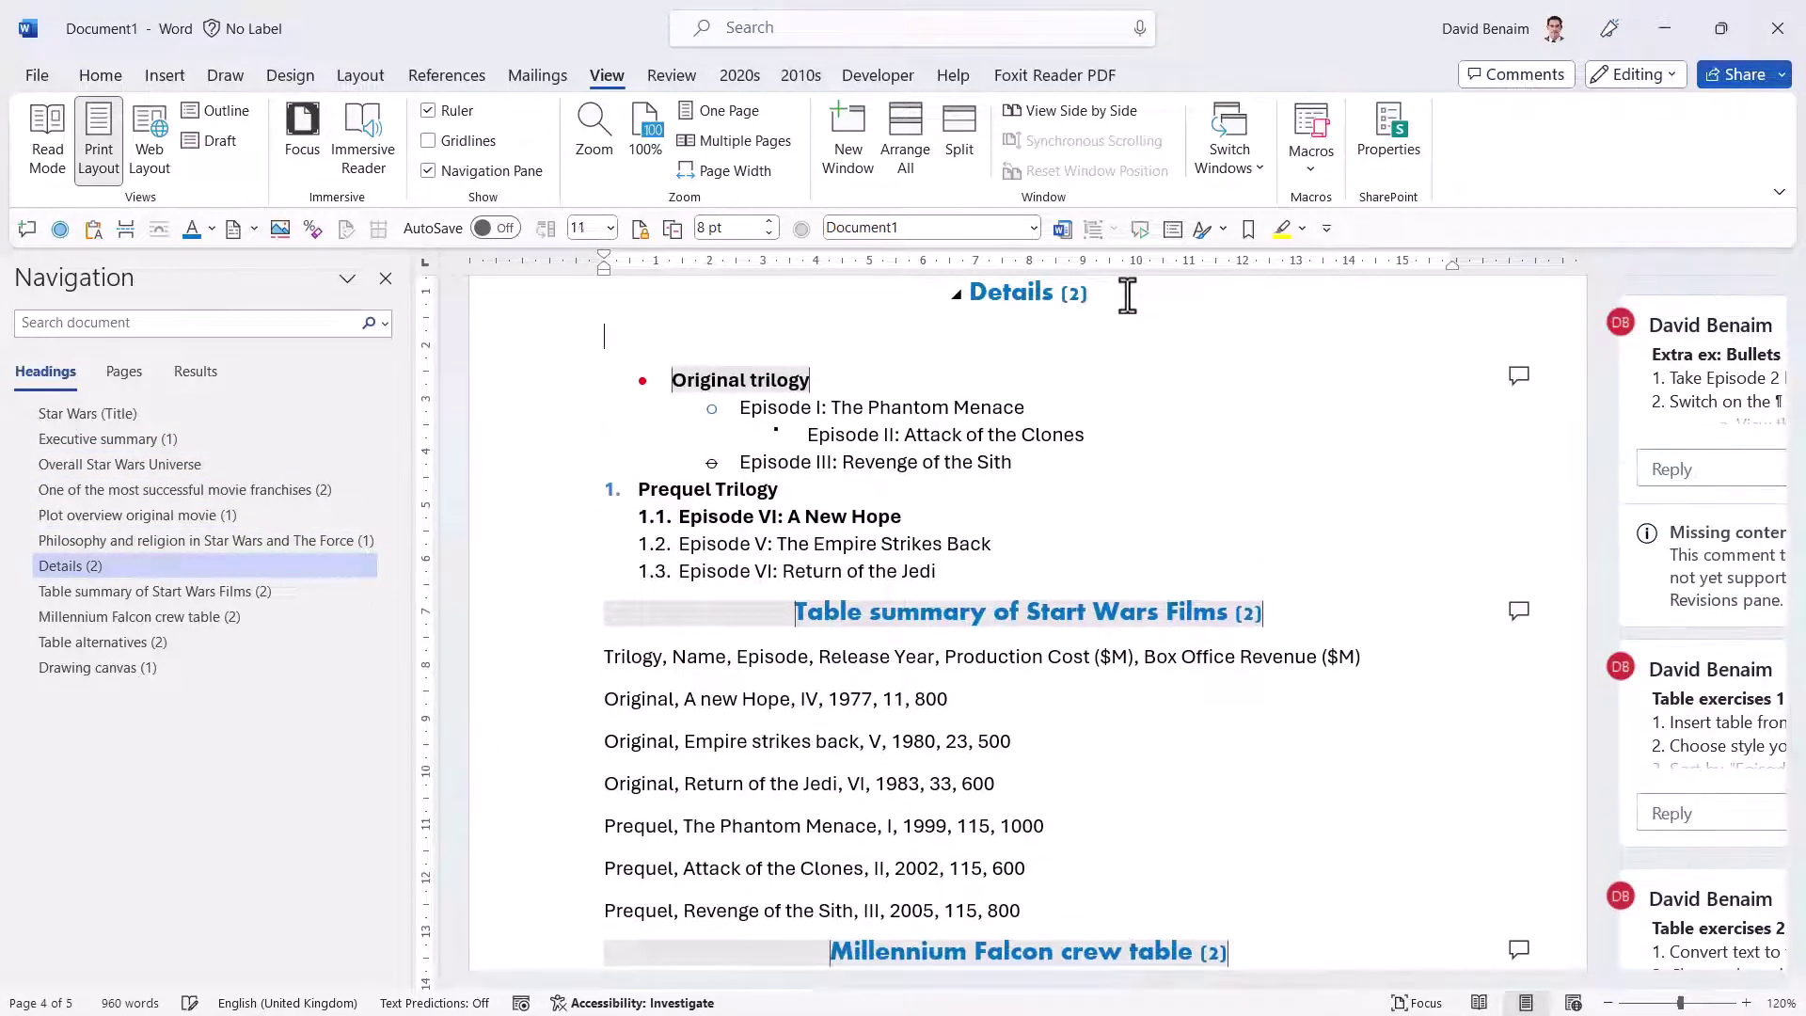
{"action": "left_click", "coordinate": [524, 355]}
{"action": "left_click", "coordinate": [100, 75]}
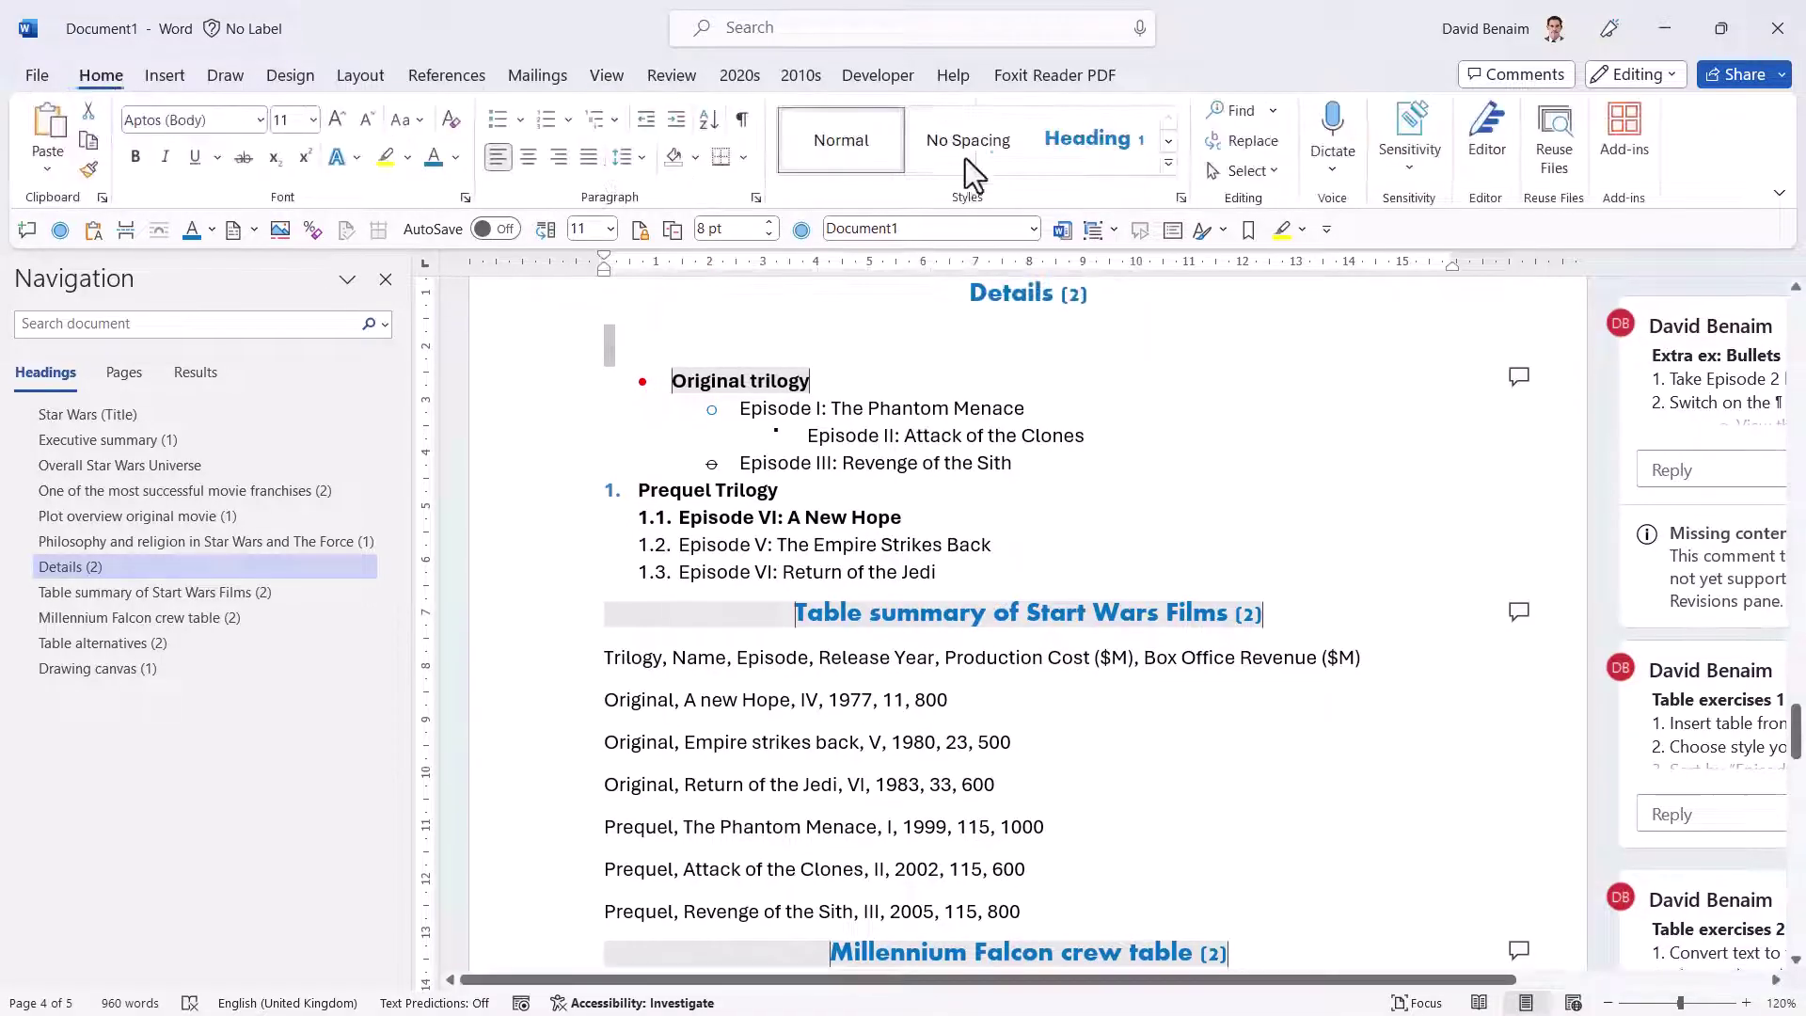
{"action": "left_click", "coordinate": [1122, 127]}
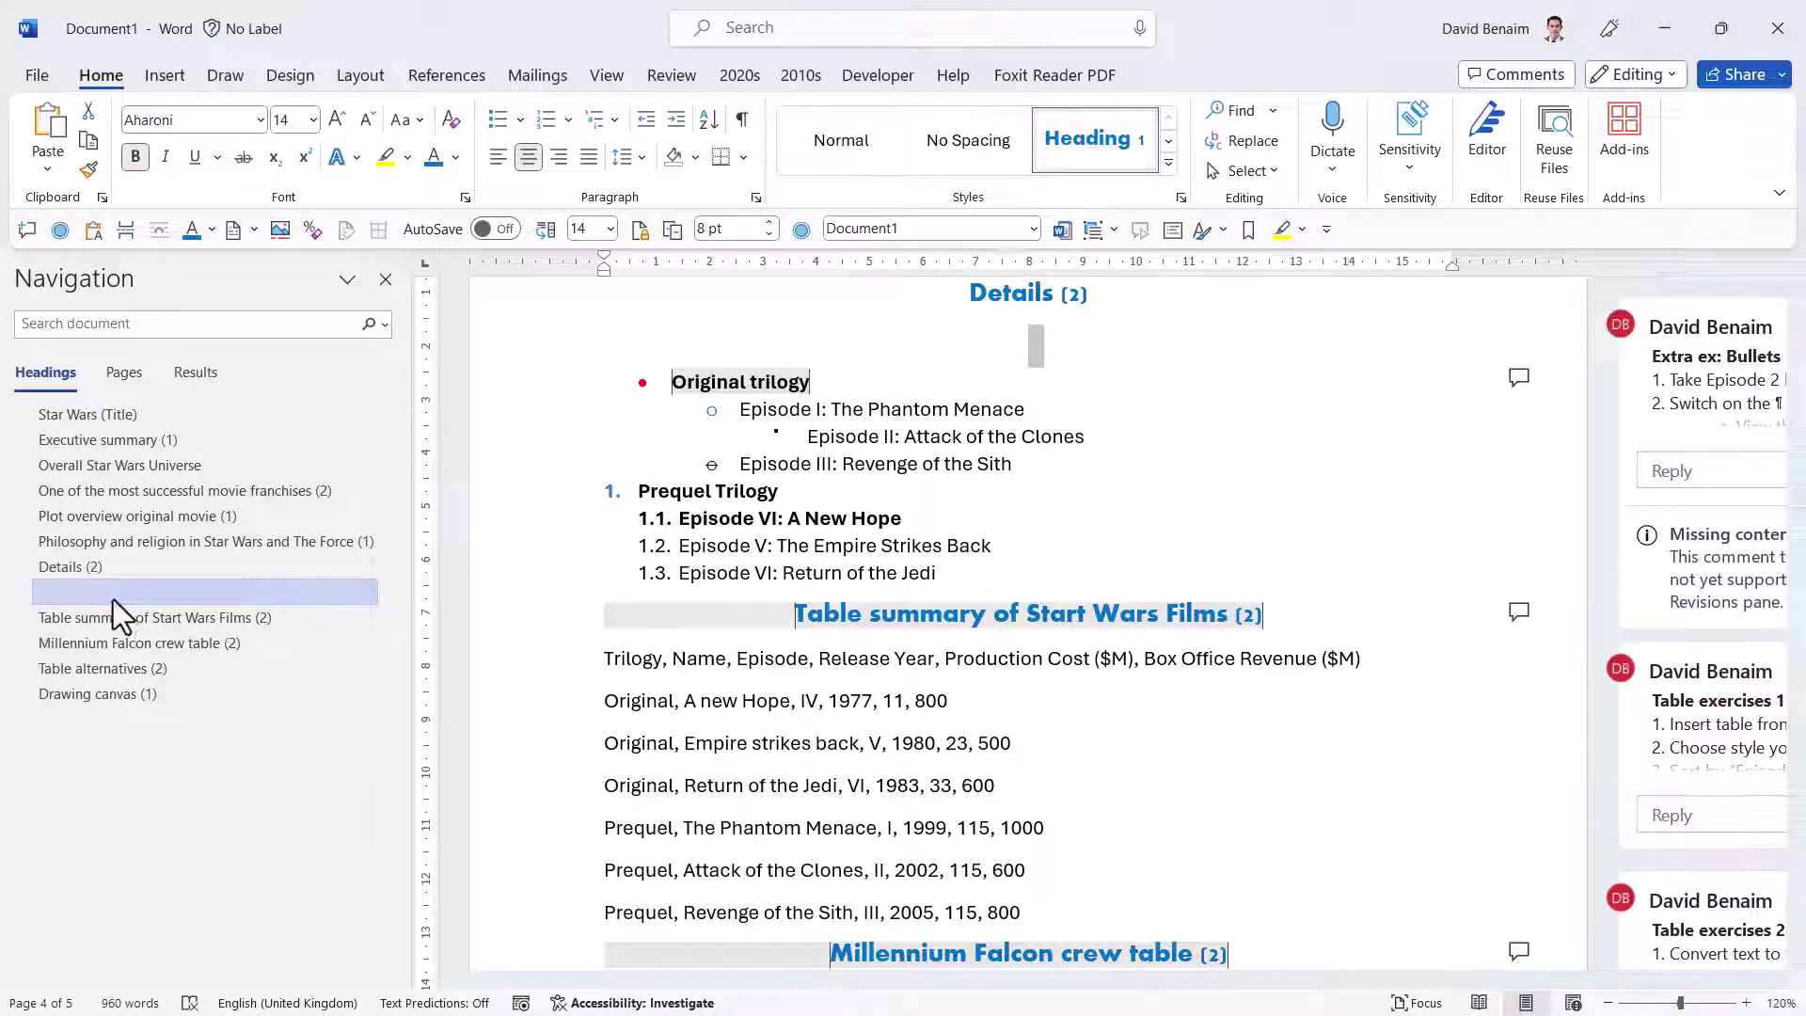
{"action": "left_click", "coordinate": [295, 595]}
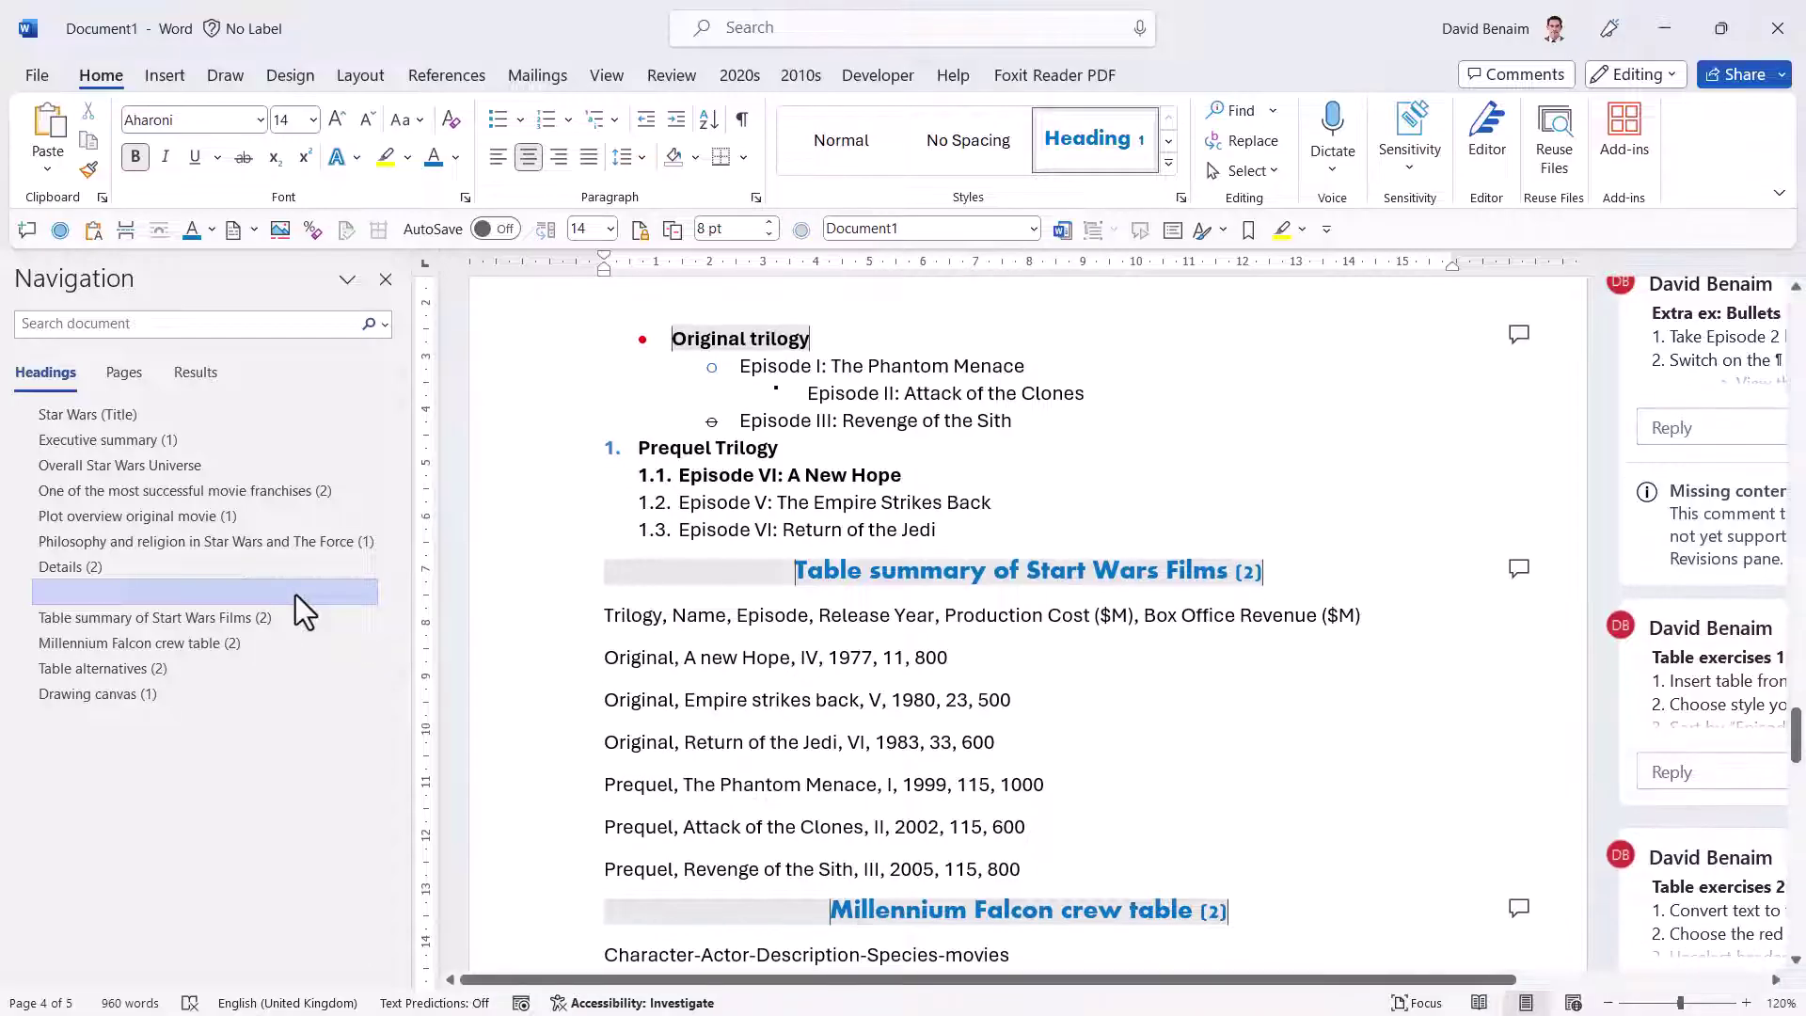
{"action": "key", "text": "BackSpace"}
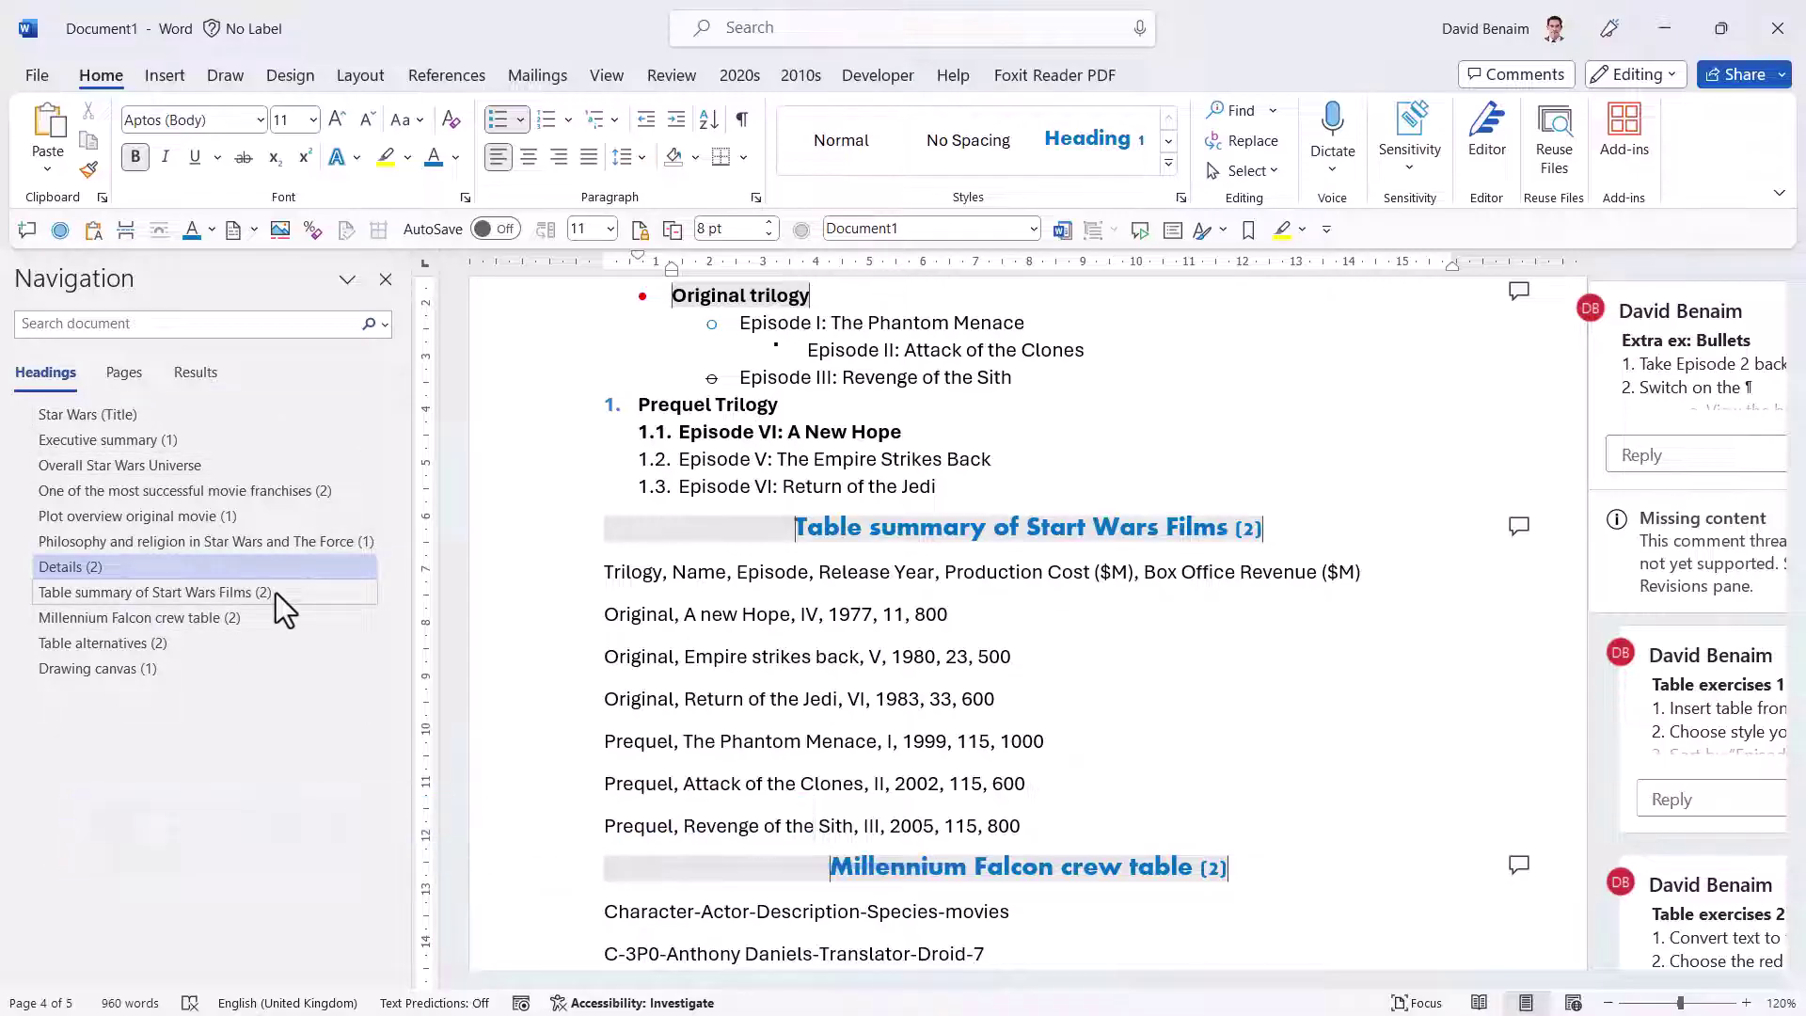
Format the heading "Table summary of Start Wars Films (2)" as black, underlined, left-aligned text at size 12.
{"action": "left_click", "coordinate": [543, 543]}
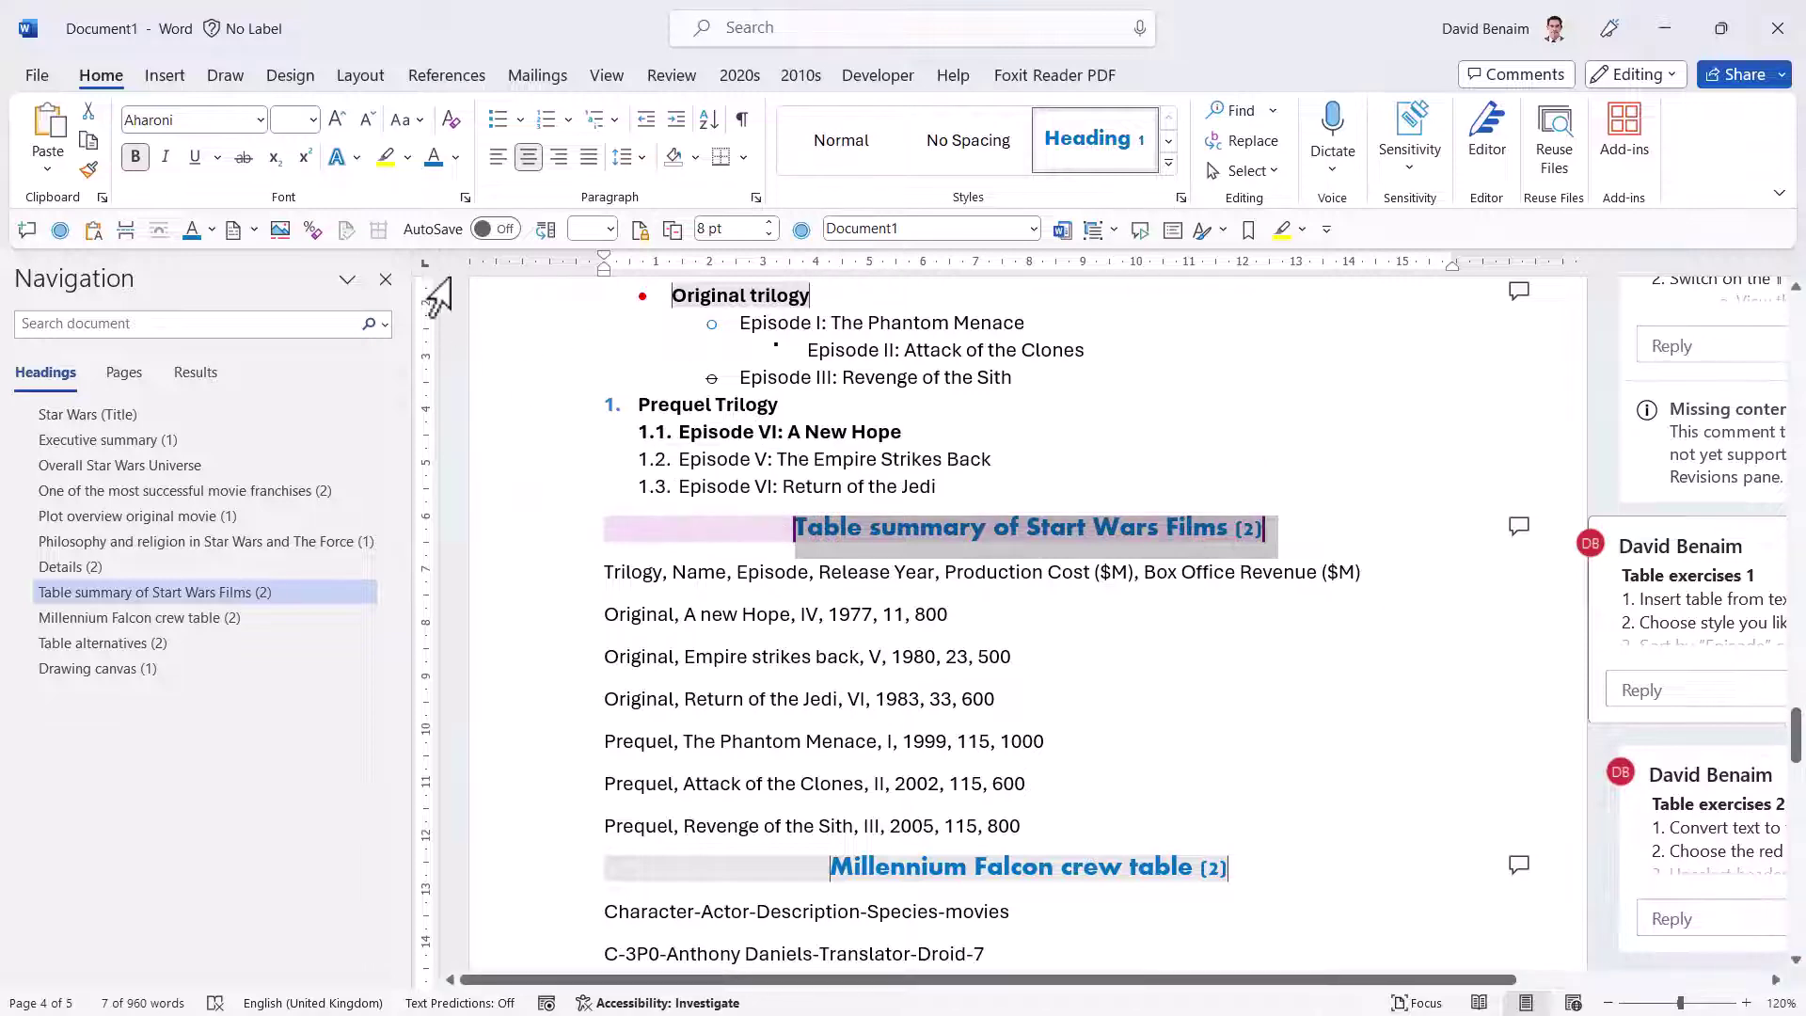
{"action": "left_click", "coordinate": [456, 160]}
{"action": "left_click", "coordinate": [449, 302]}
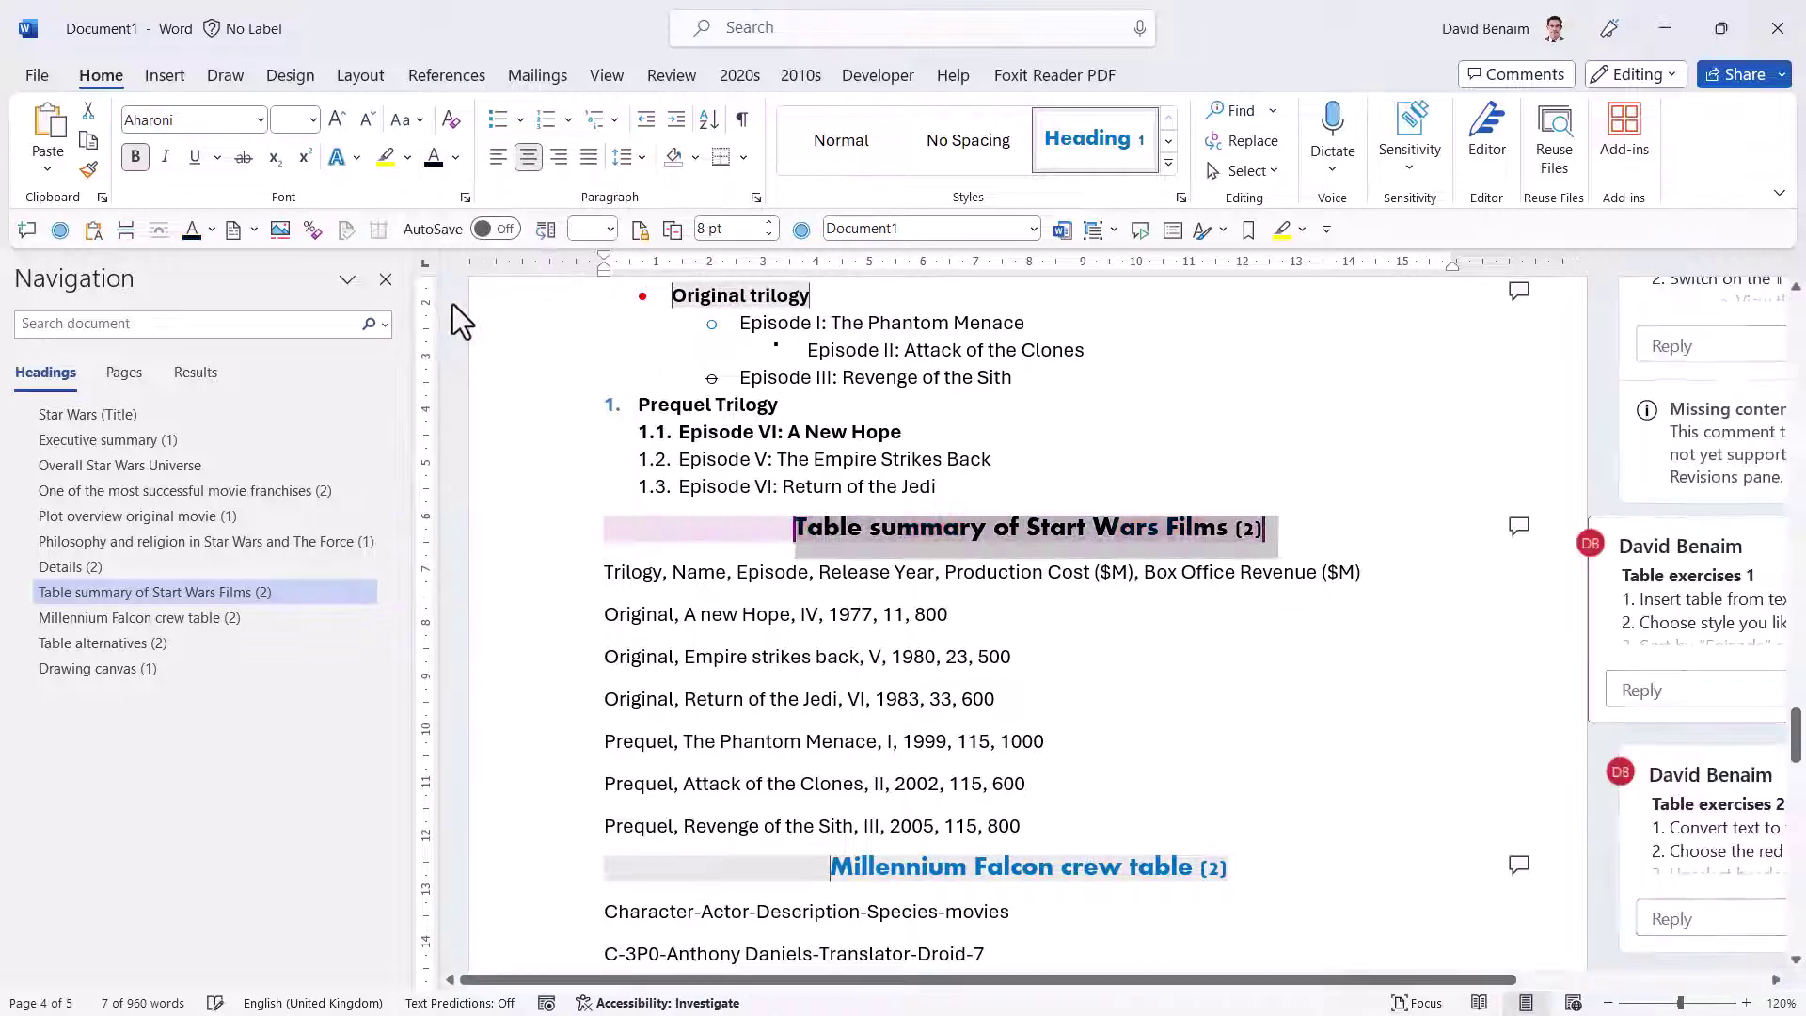
{"action": "left_click", "coordinate": [198, 162]}
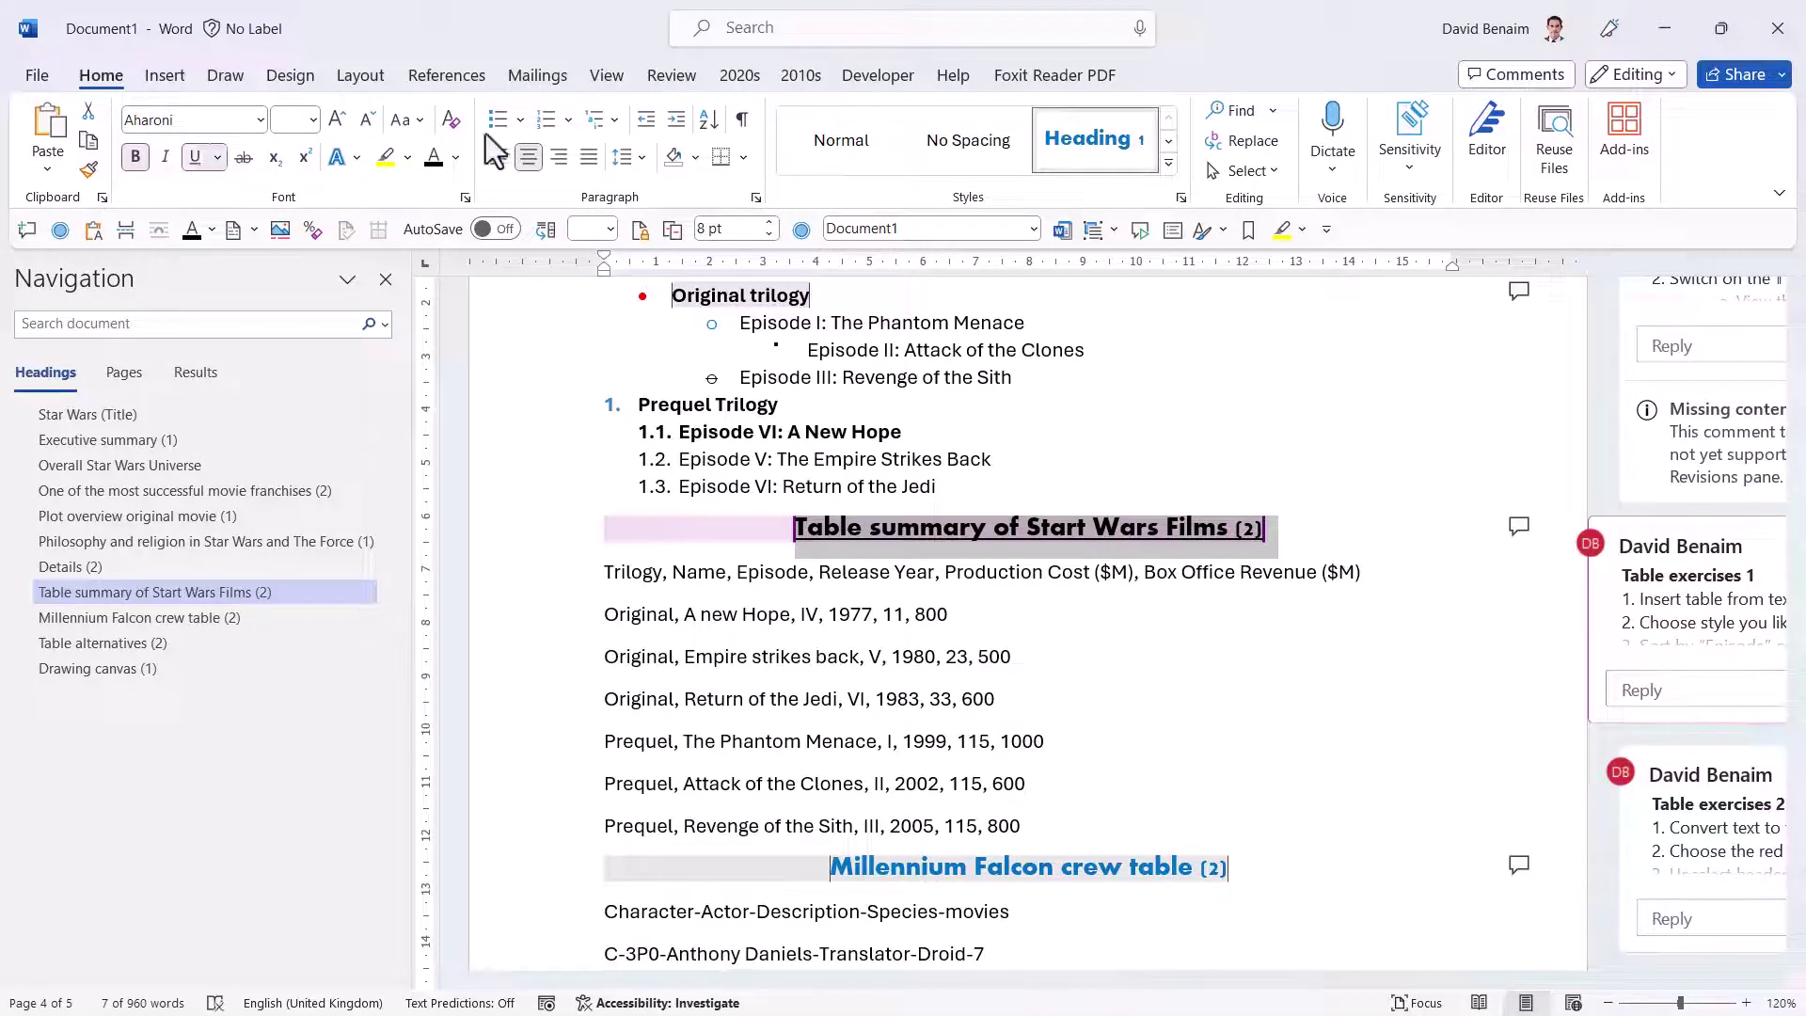
{"action": "left_click", "coordinate": [502, 157]}
{"action": "left_click", "coordinate": [312, 120]}
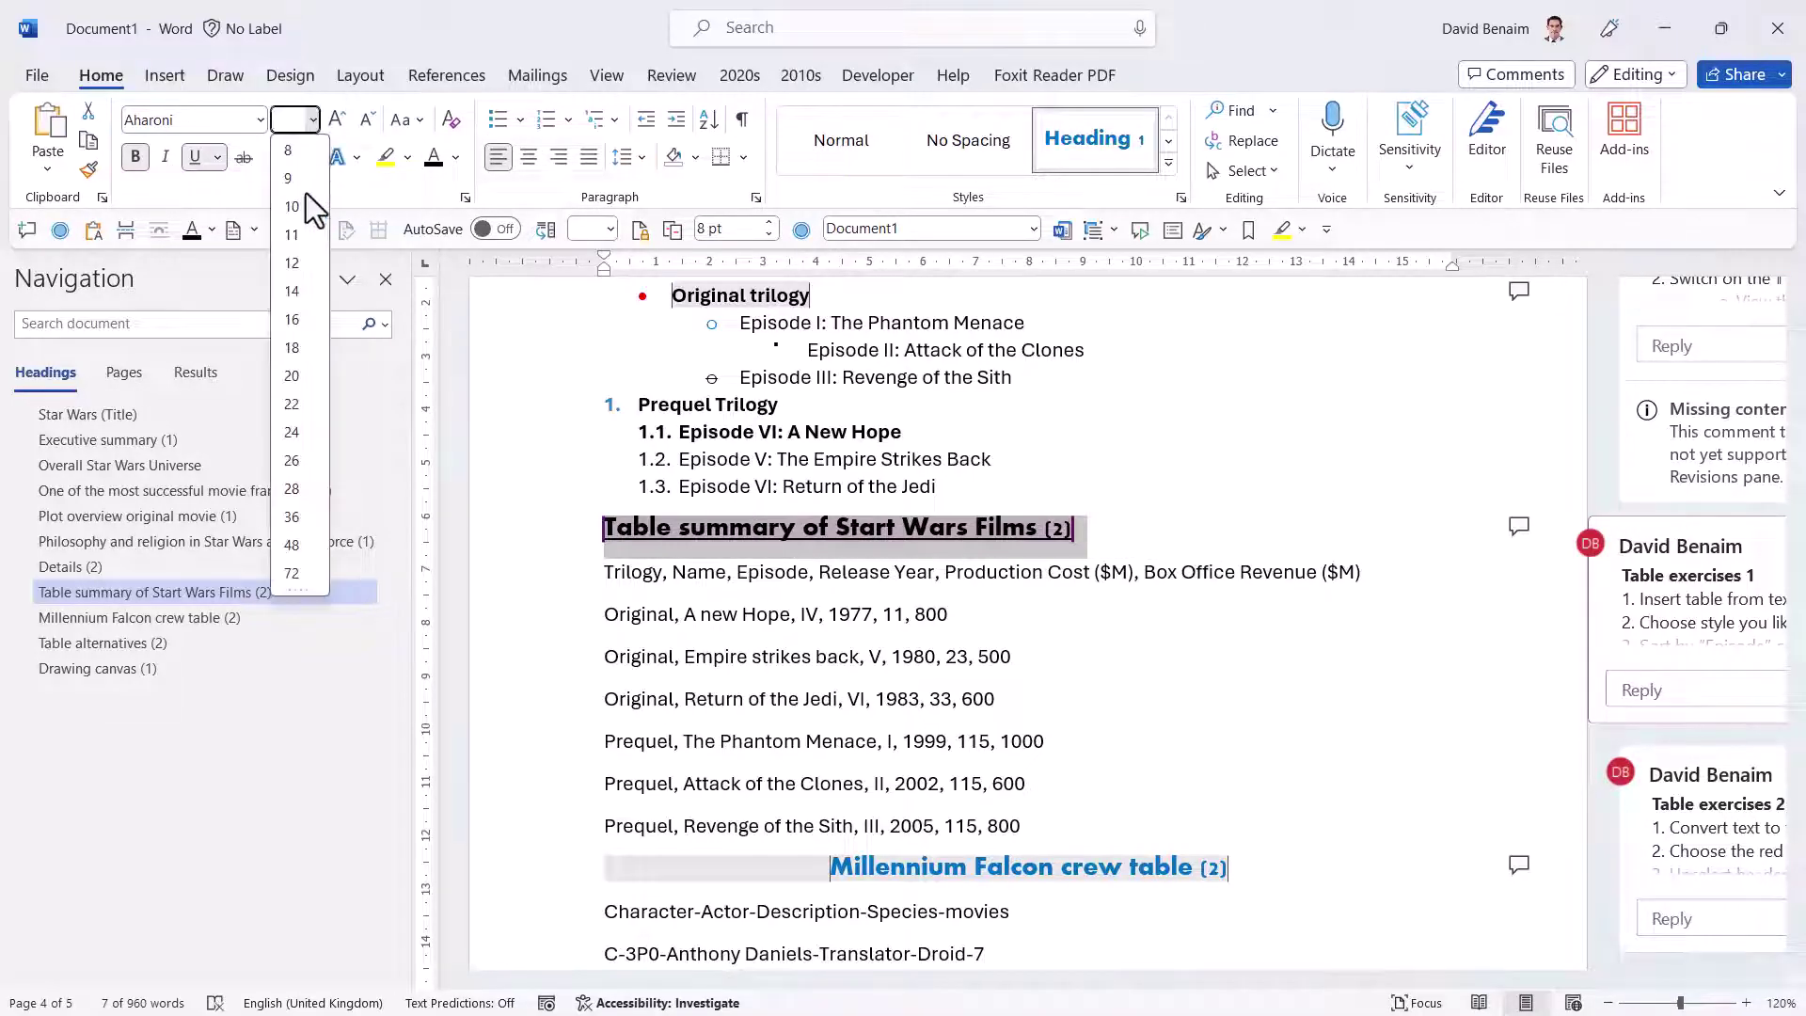
{"action": "left_click", "coordinate": [296, 256]}
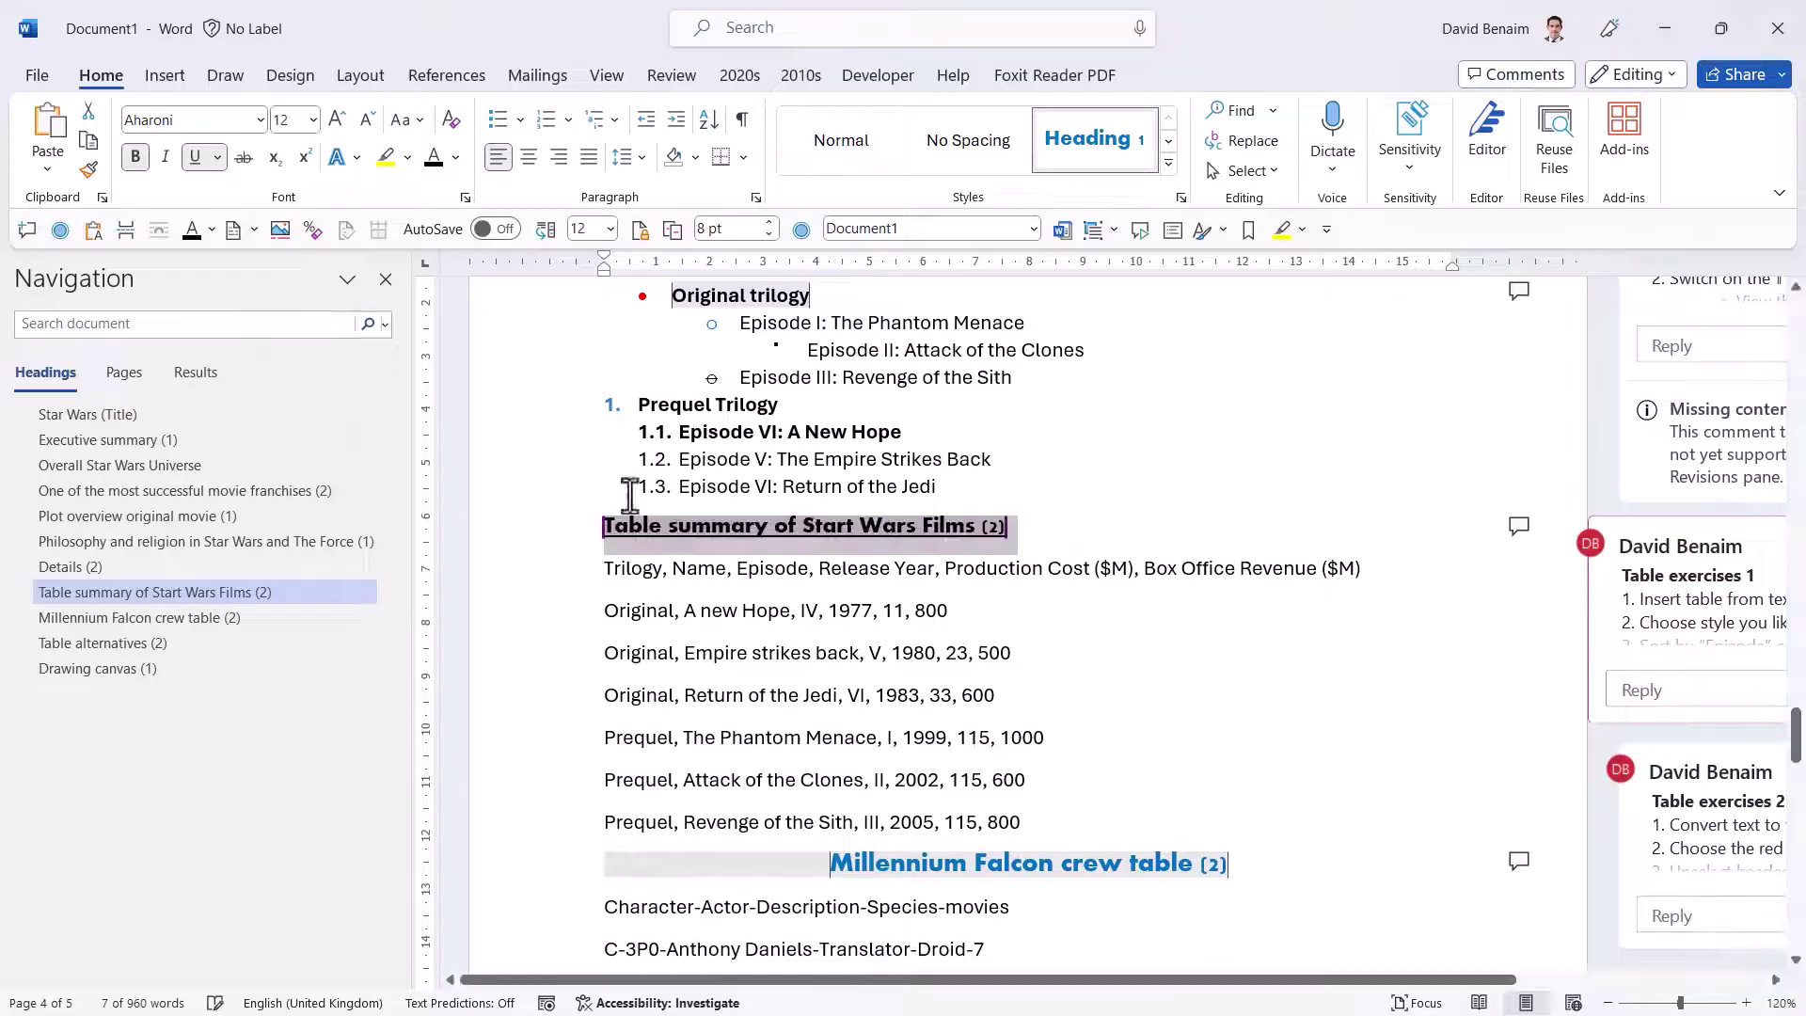
Update the Heading 2 style to match the formatting of the selected heading "Table summary of Start Wars Films (2)".
{"action": "left_click", "coordinate": [1167, 163]}
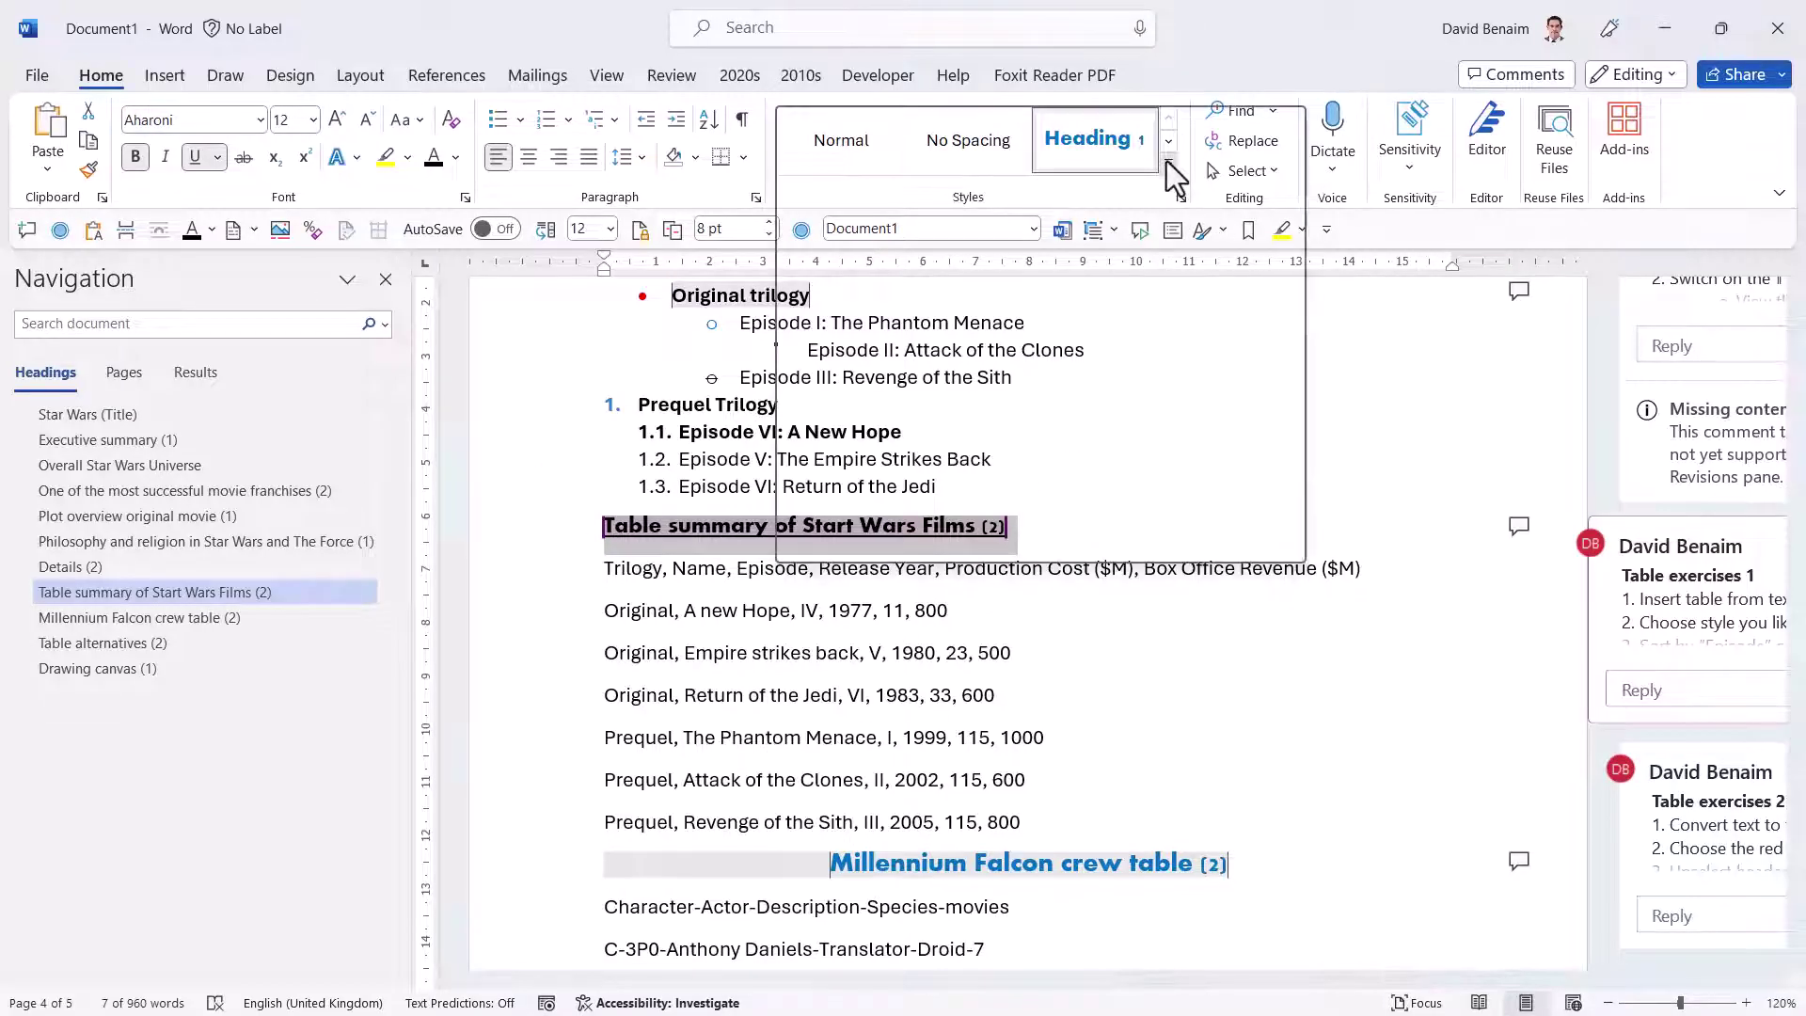
{"action": "right_click", "coordinate": [1227, 141]}
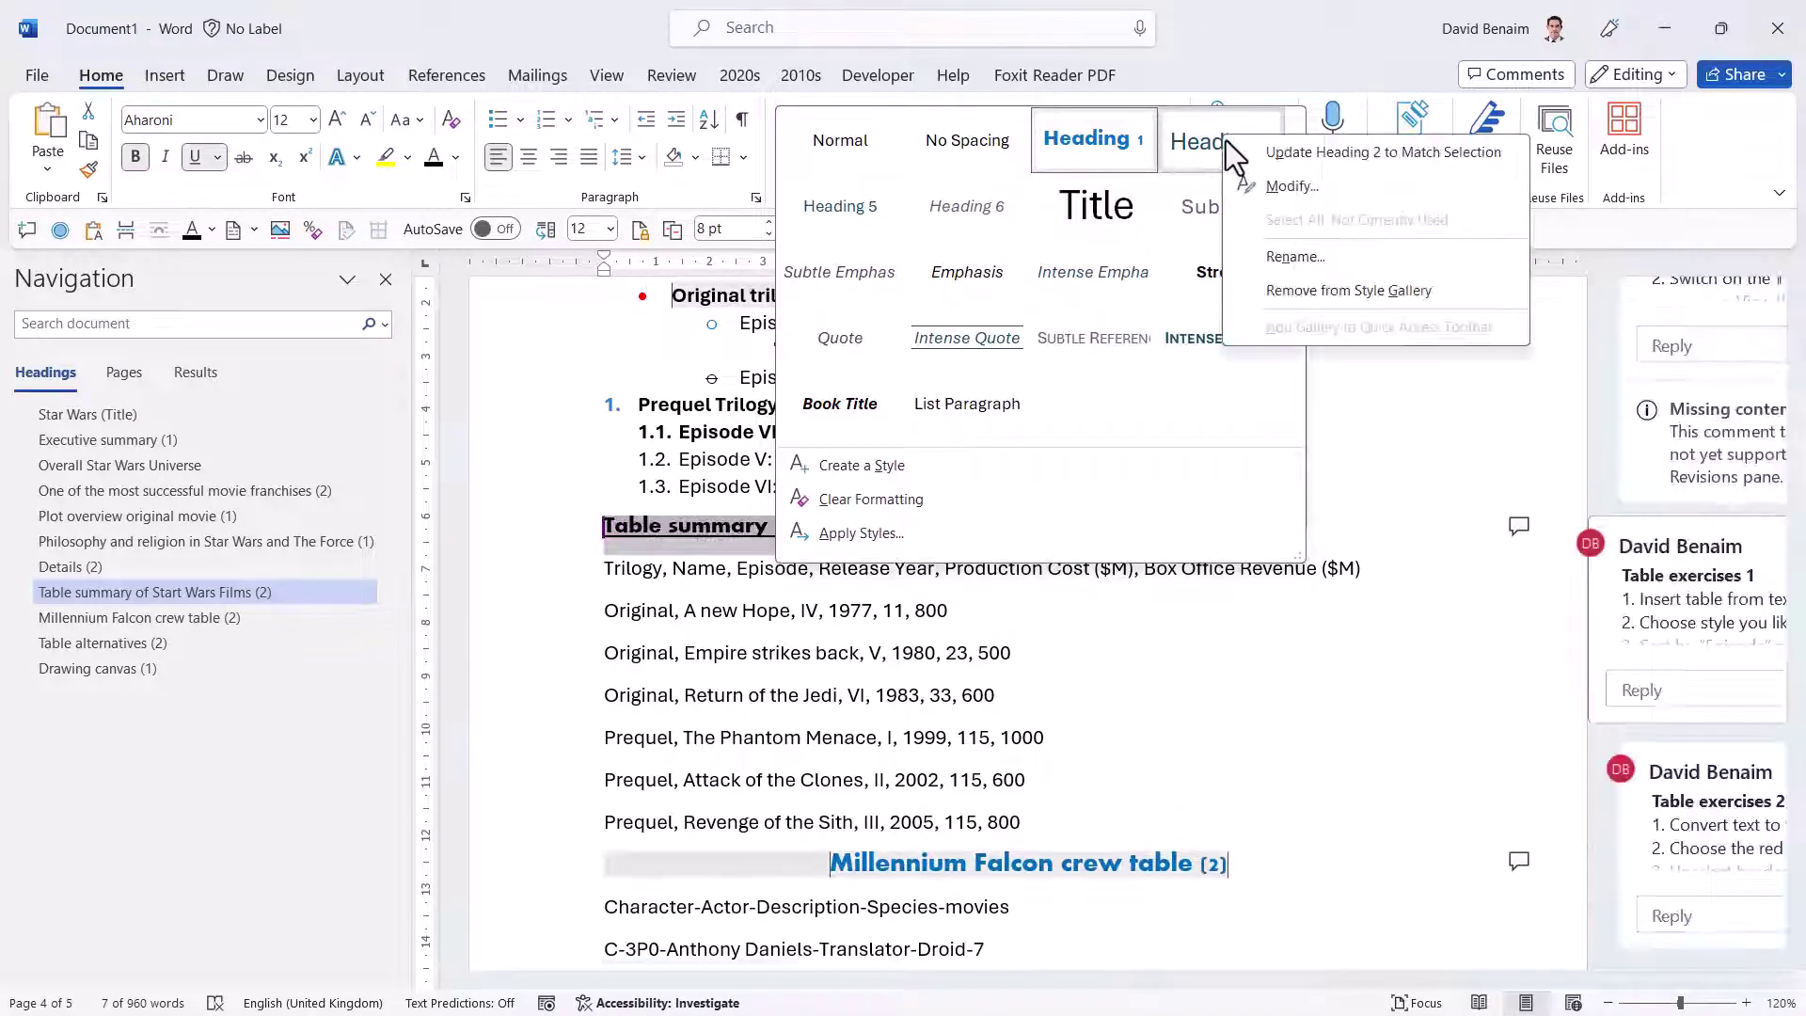
{"action": "left_click", "coordinate": [1314, 151]}
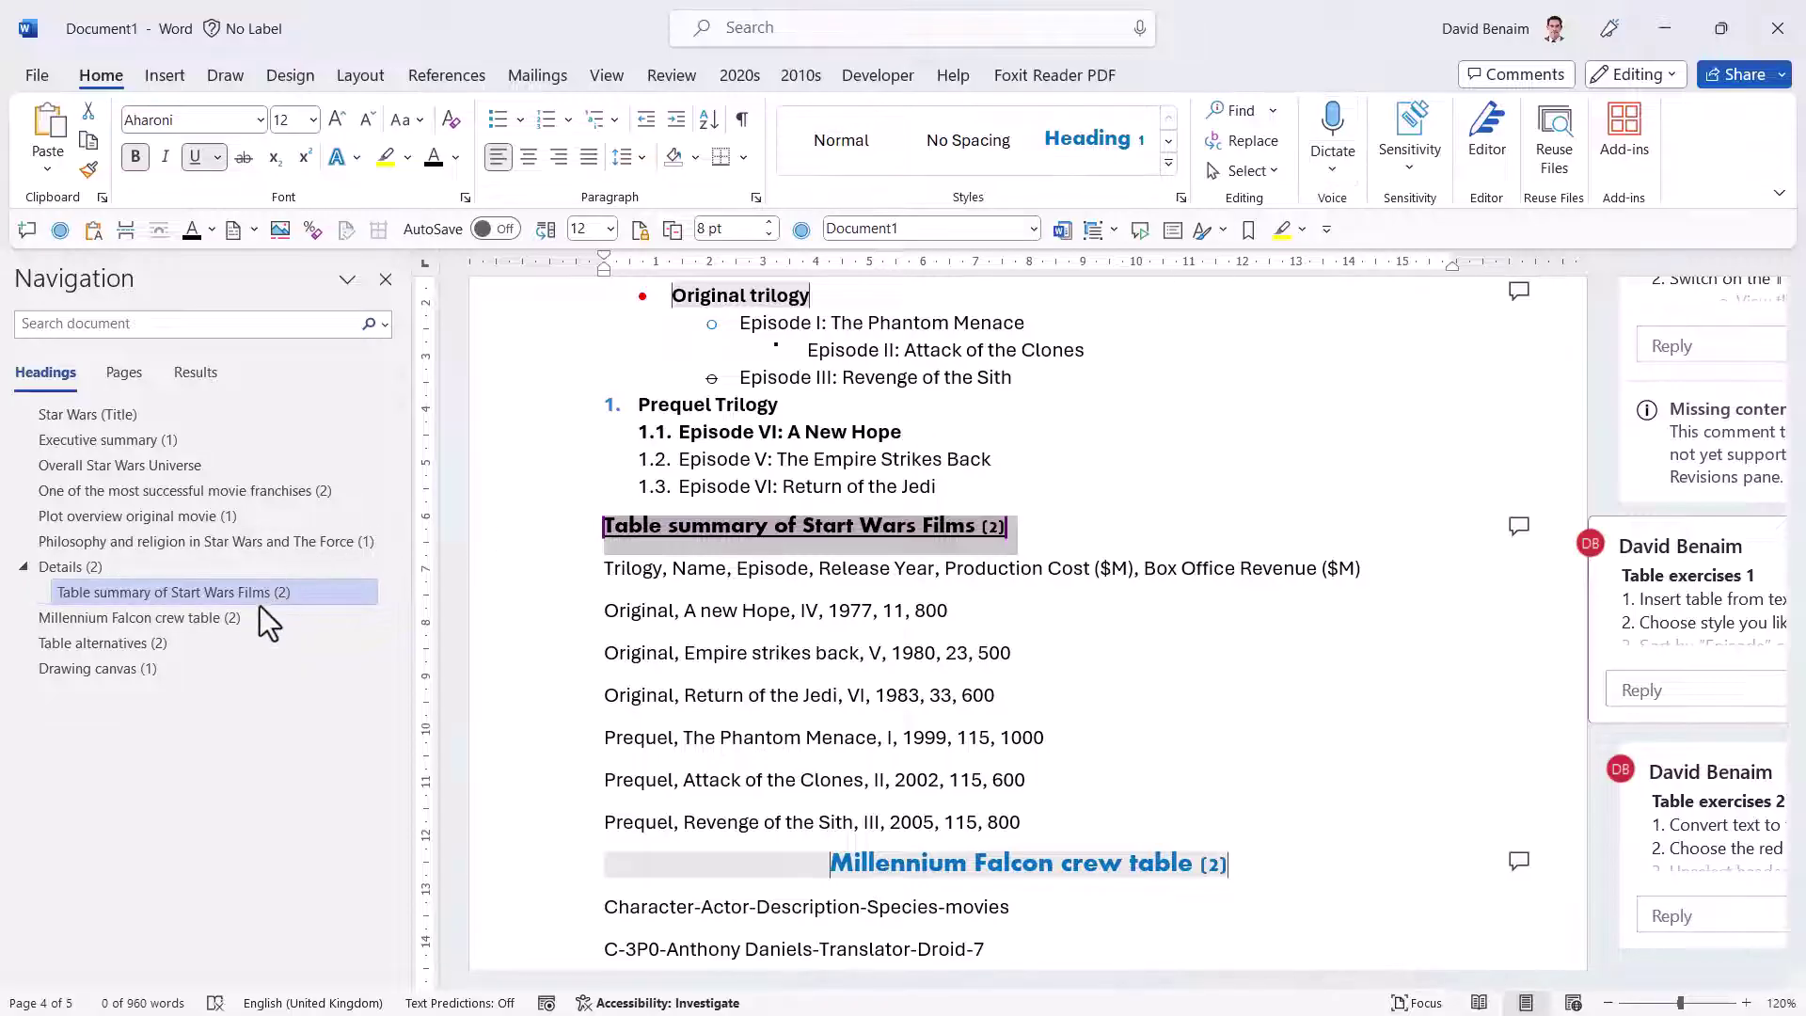
Apply the Heading 2 style to the headings "Millennium Falcon crew table (2)" and "Table alternatives (2)".
{"action": "left_click", "coordinate": [256, 618]}
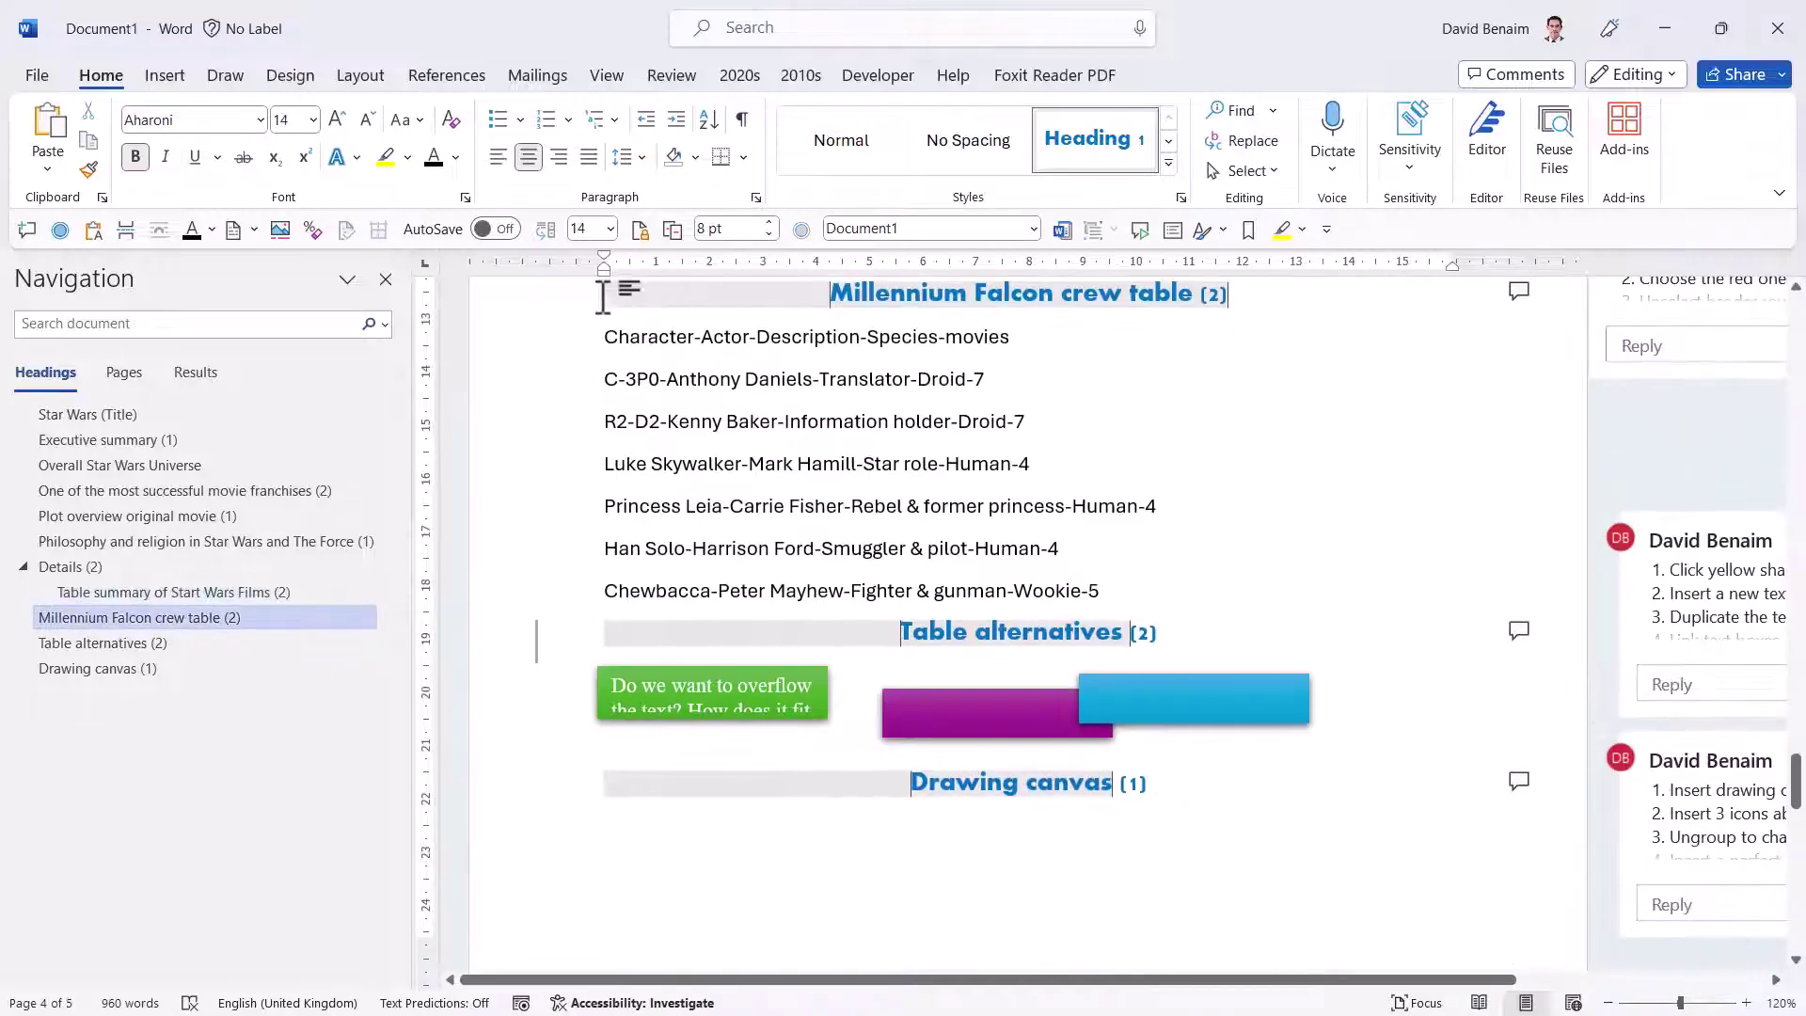
{"action": "left_click", "coordinate": [545, 297]}
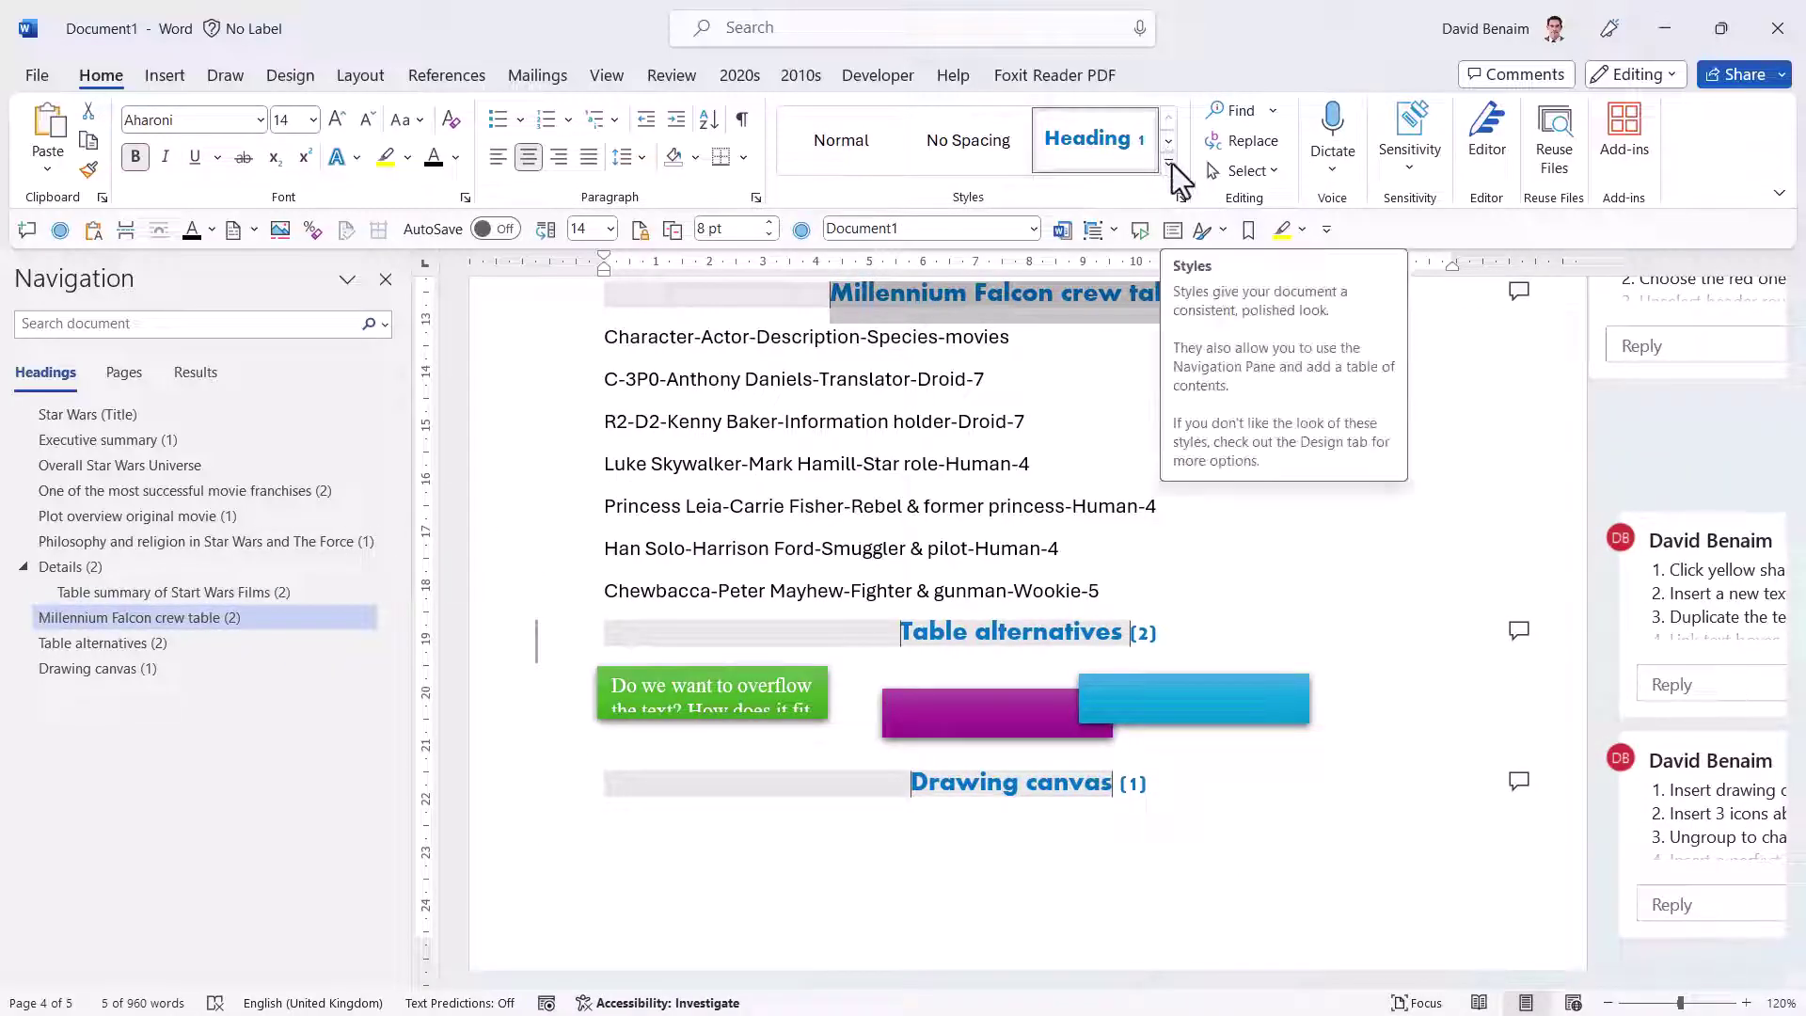
{"action": "key", "text": "ctrl+alt+2"}
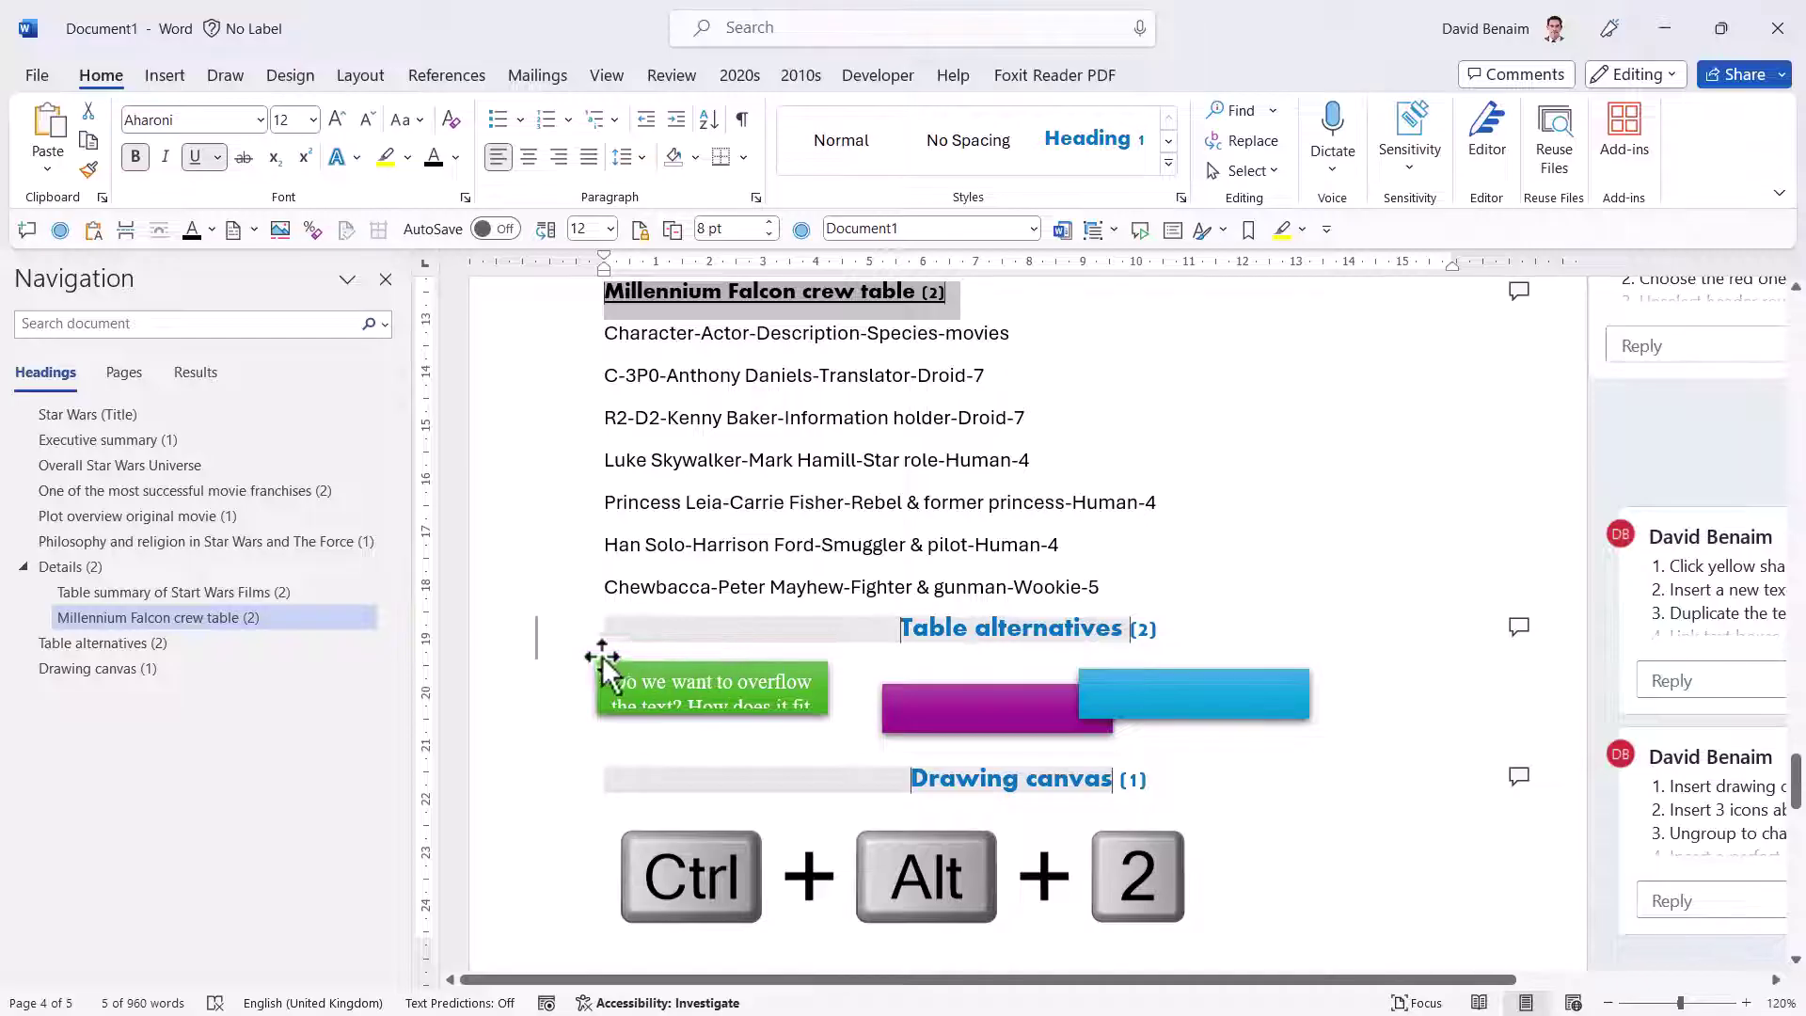
{"action": "left_click", "coordinate": [507, 649]}
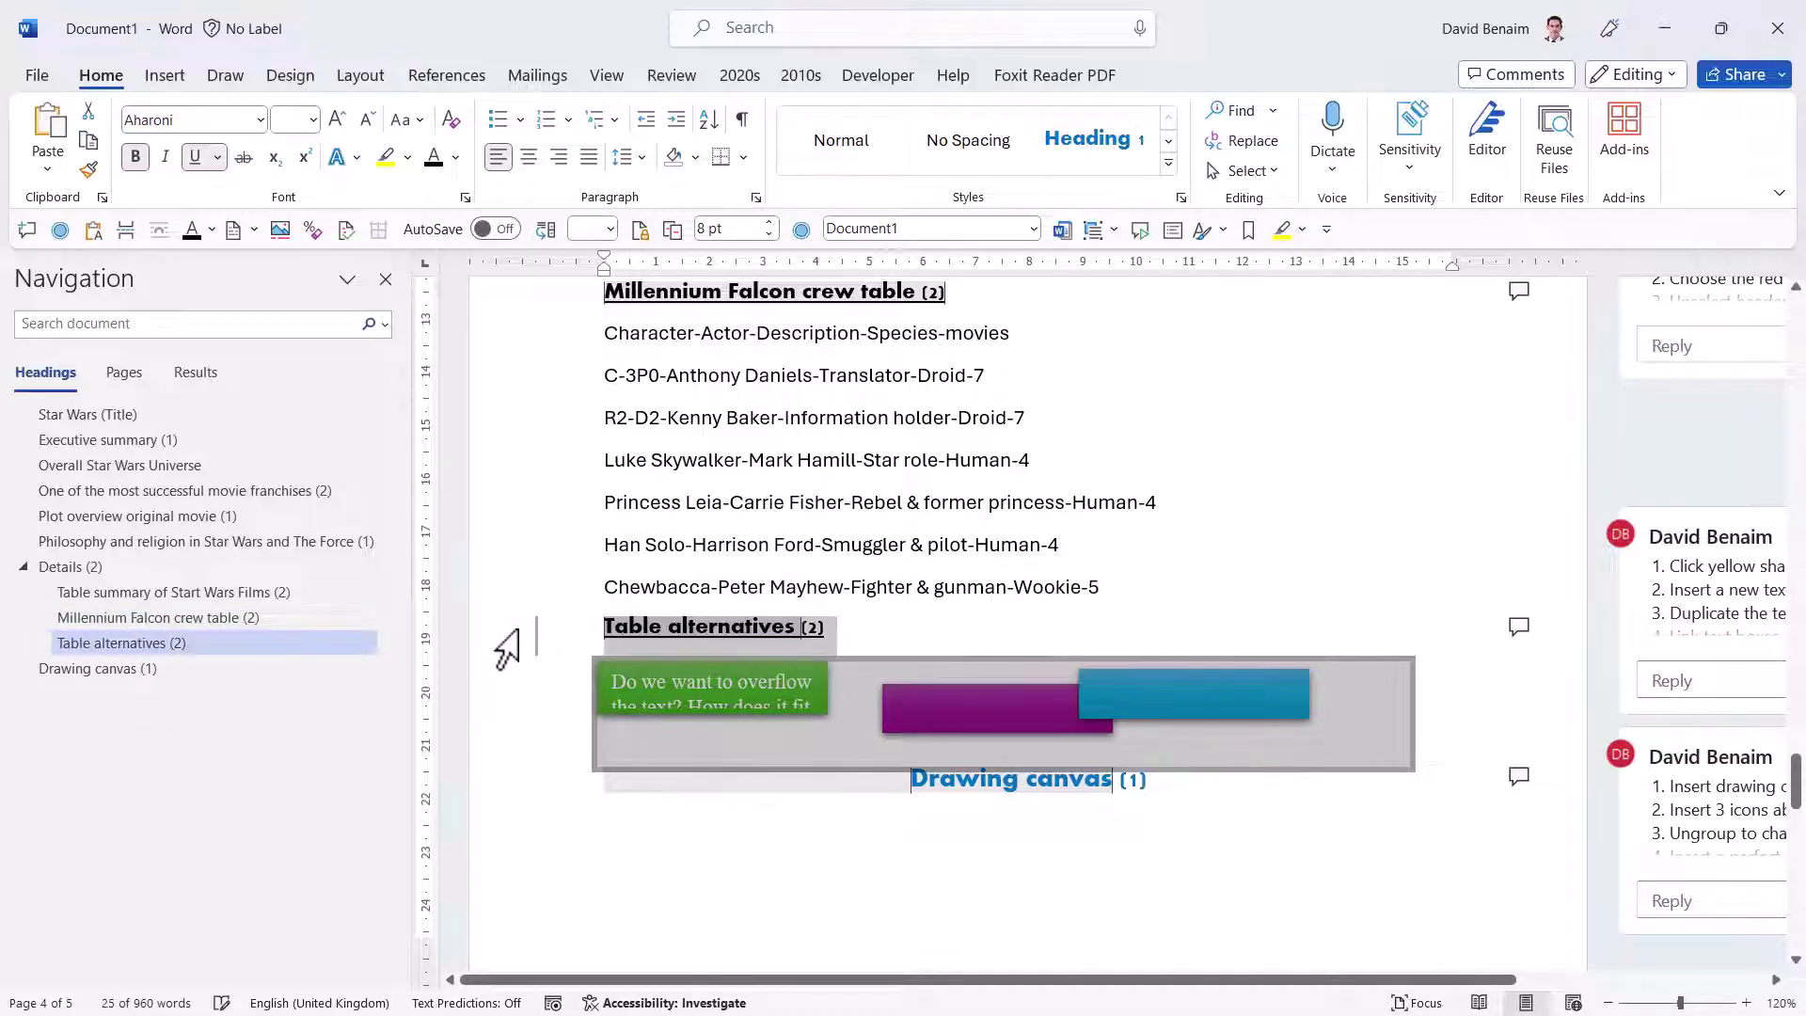
Apply the Heading 2 style to the heading "Details (2)" above the Original trilogy list.
{"action": "key", "text": "Down"}
{"action": "key", "text": "Up"}
{"action": "key", "text": "Up"}
{"action": "key", "text": "Up"}
{"action": "key", "text": "Up"}
{"action": "key", "text": "Up"}
{"action": "key", "text": "Up"}
{"action": "key", "text": "Up"}
{"action": "key", "text": "Up"}
{"action": "key", "text": "Up"}
{"action": "key", "text": "Up"}
{"action": "key", "text": "Up"}
{"action": "key", "text": "Up"}
{"action": "key", "text": "Up"}
{"action": "key", "text": "Up"}
{"action": "key", "text": "Up"}
{"action": "key", "text": "Up"}
{"action": "key", "text": "Up"}
{"action": "key", "text": "Up"}
{"action": "key", "text": "Up"}
{"action": "key", "text": "Up"}
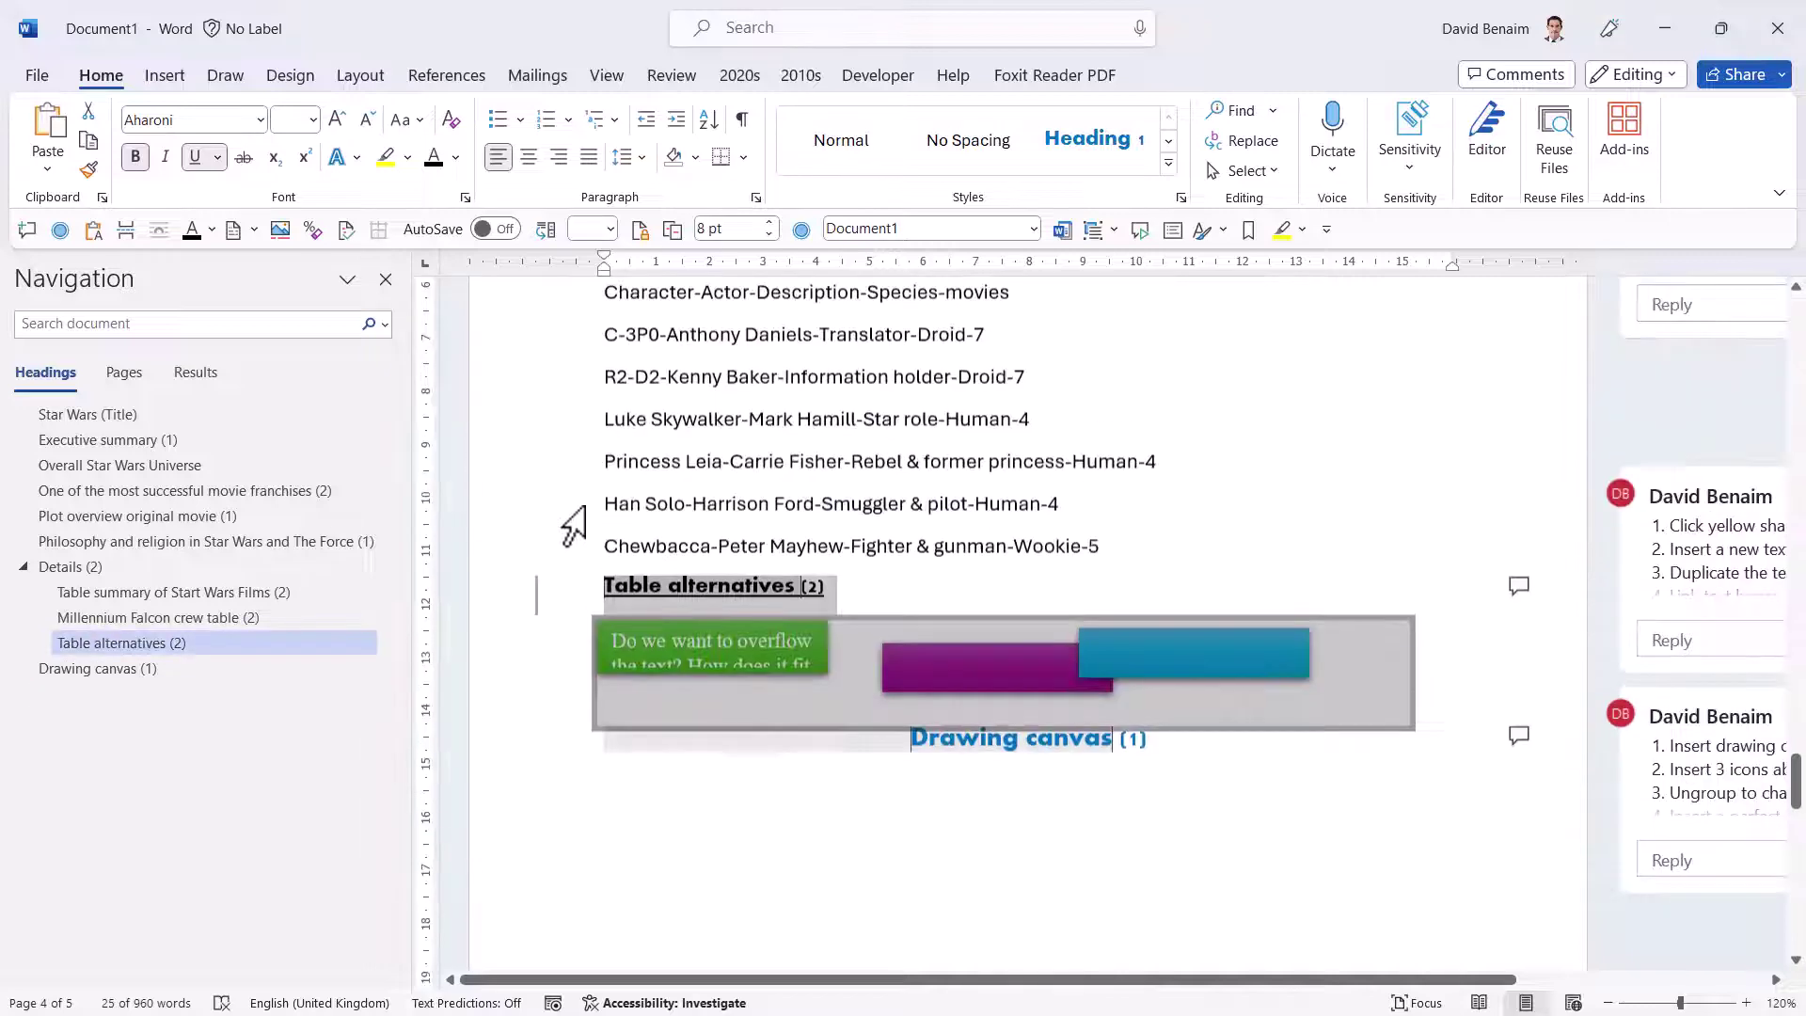
{"action": "left_click", "coordinate": [570, 699]}
{"action": "key", "text": "ctrl+alt+2"}
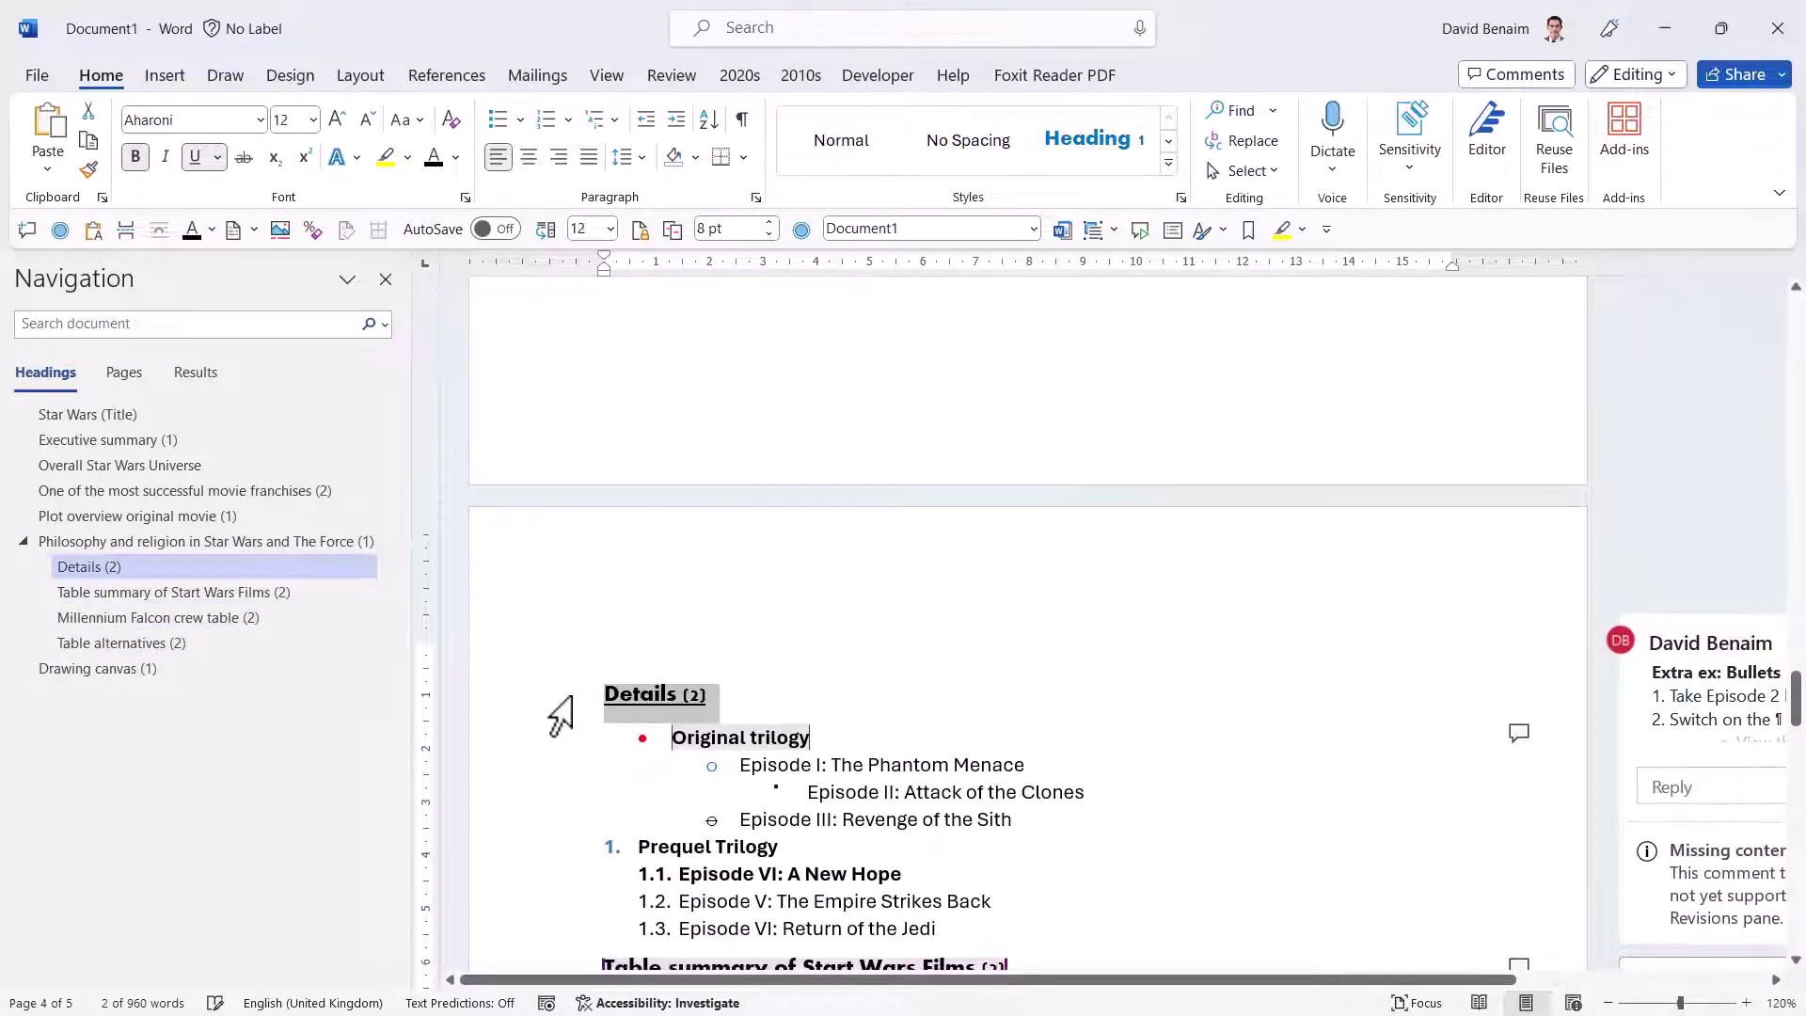
Find the heading "One of the most successful movie franchises (2)" and apply the Heading 2 style to it.
{"action": "scroll", "coordinate": [681, 548], "scroll_direction": "up", "scroll_amount": 10}
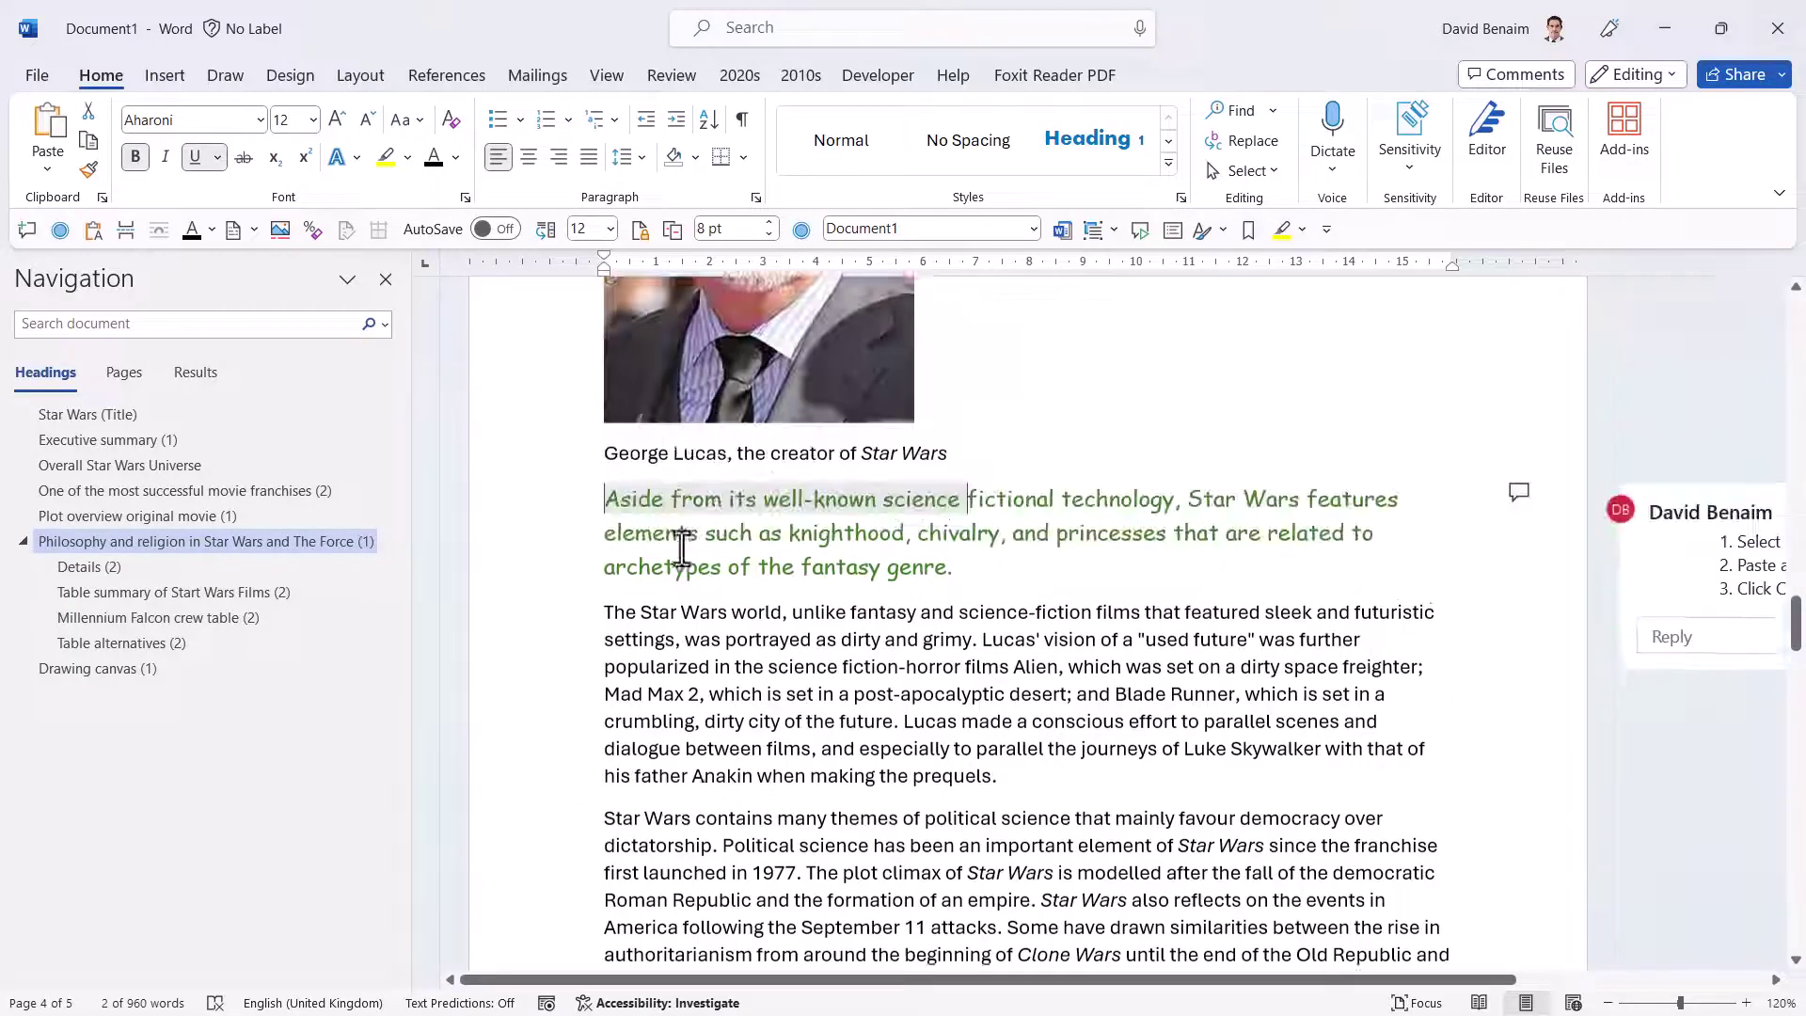
{"action": "scroll", "coordinate": [678, 544], "scroll_direction": "up", "scroll_amount": 12}
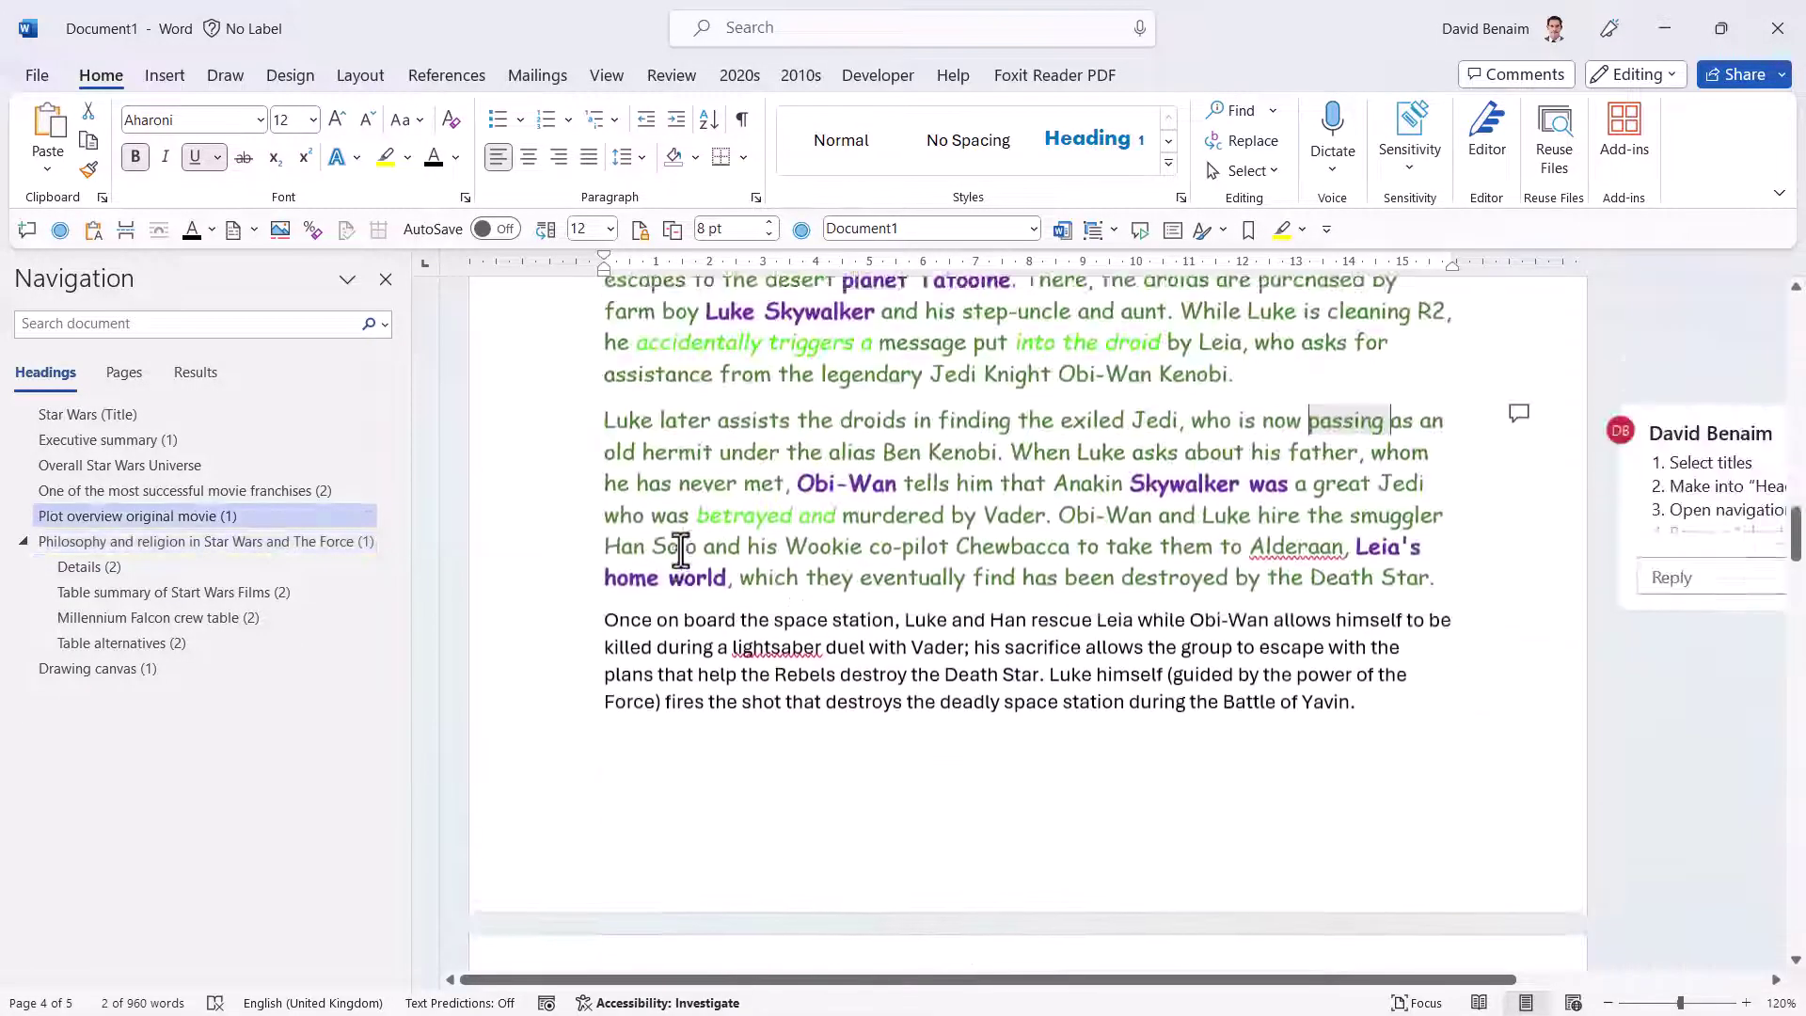
{"action": "left_click", "coordinate": [252, 491]}
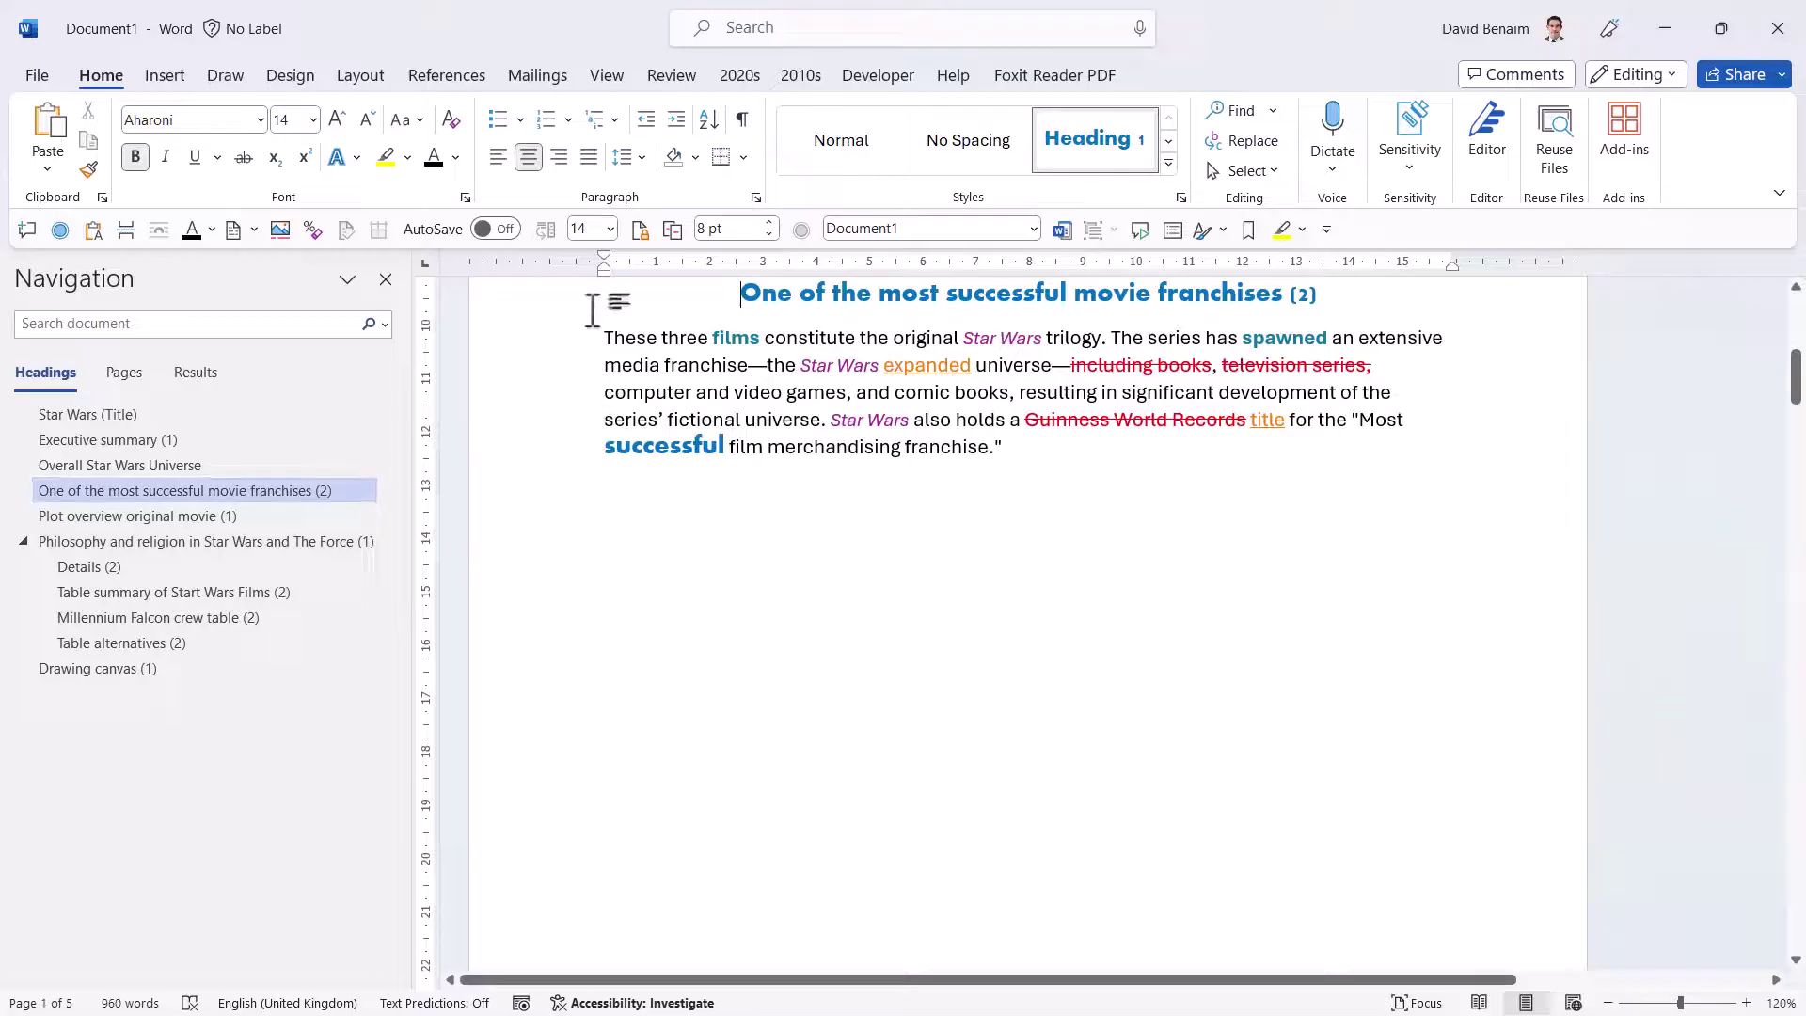
{"action": "left_click", "coordinate": [535, 305]}
{"action": "key", "text": "ctrl+alt+2"}
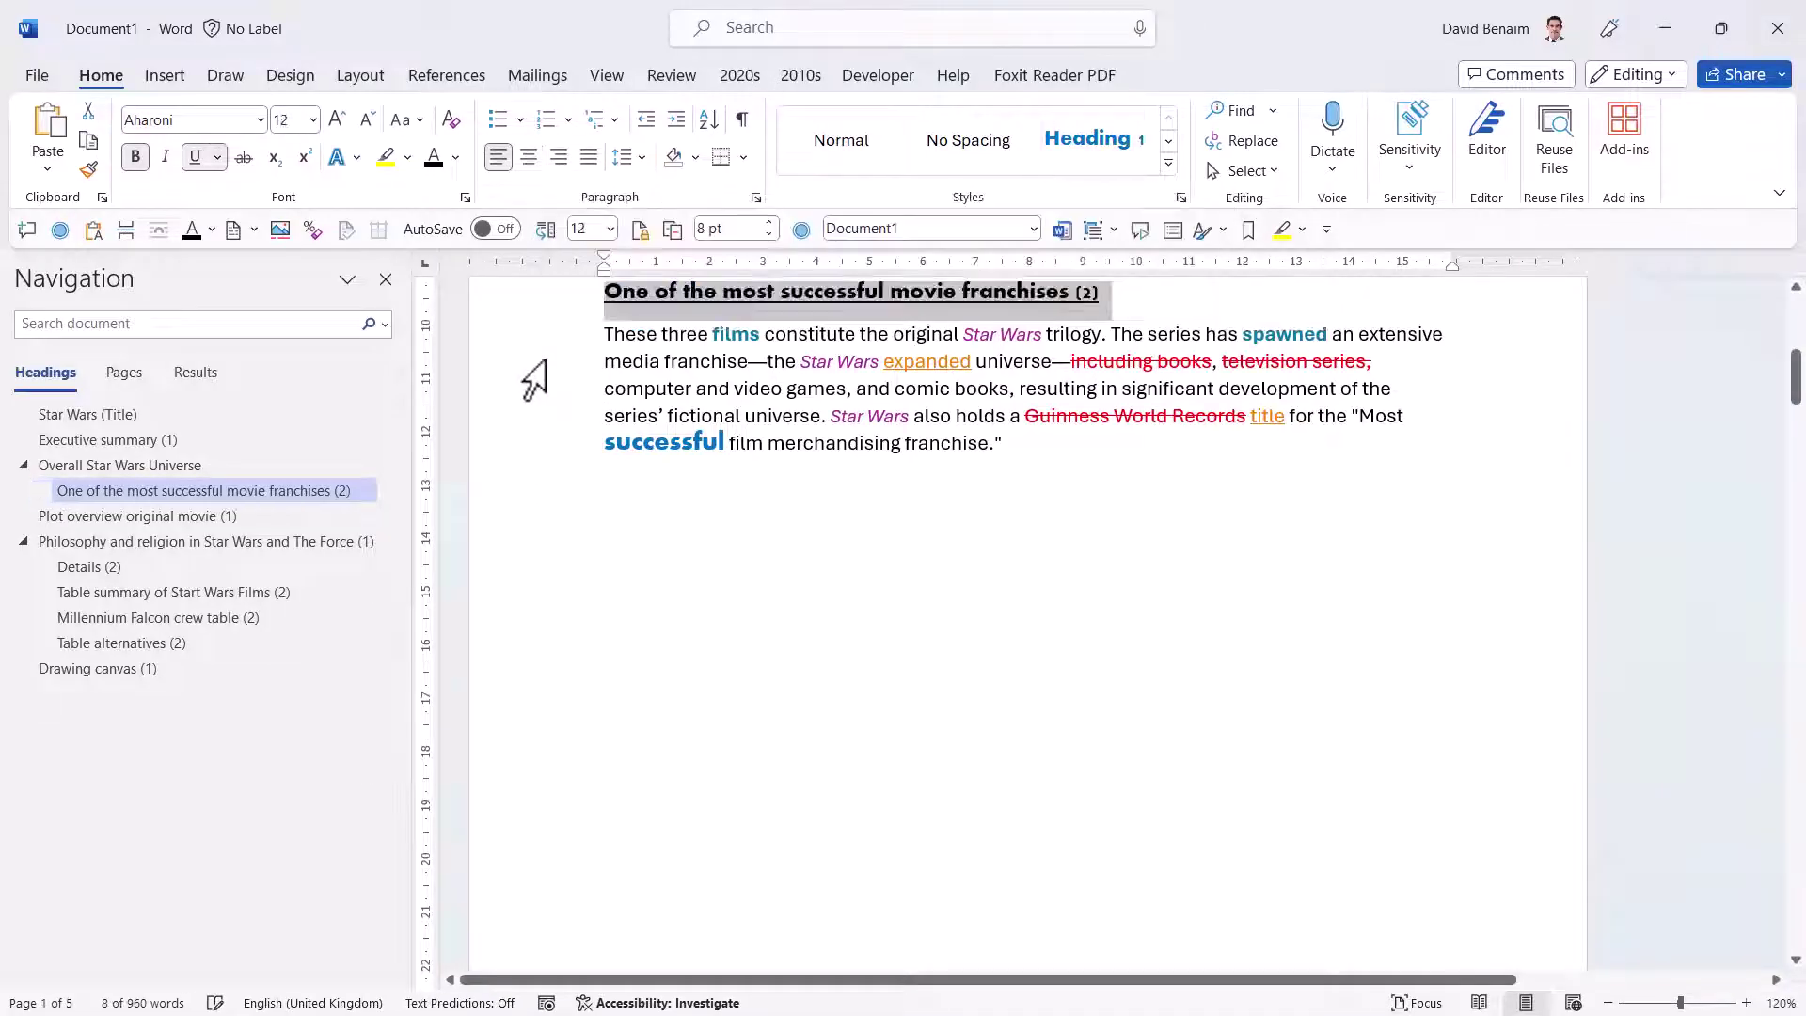
Apply the Title style to the line "Star Wars (Title)" at the start of the document.
{"action": "key", "text": "ctrl+Home"}
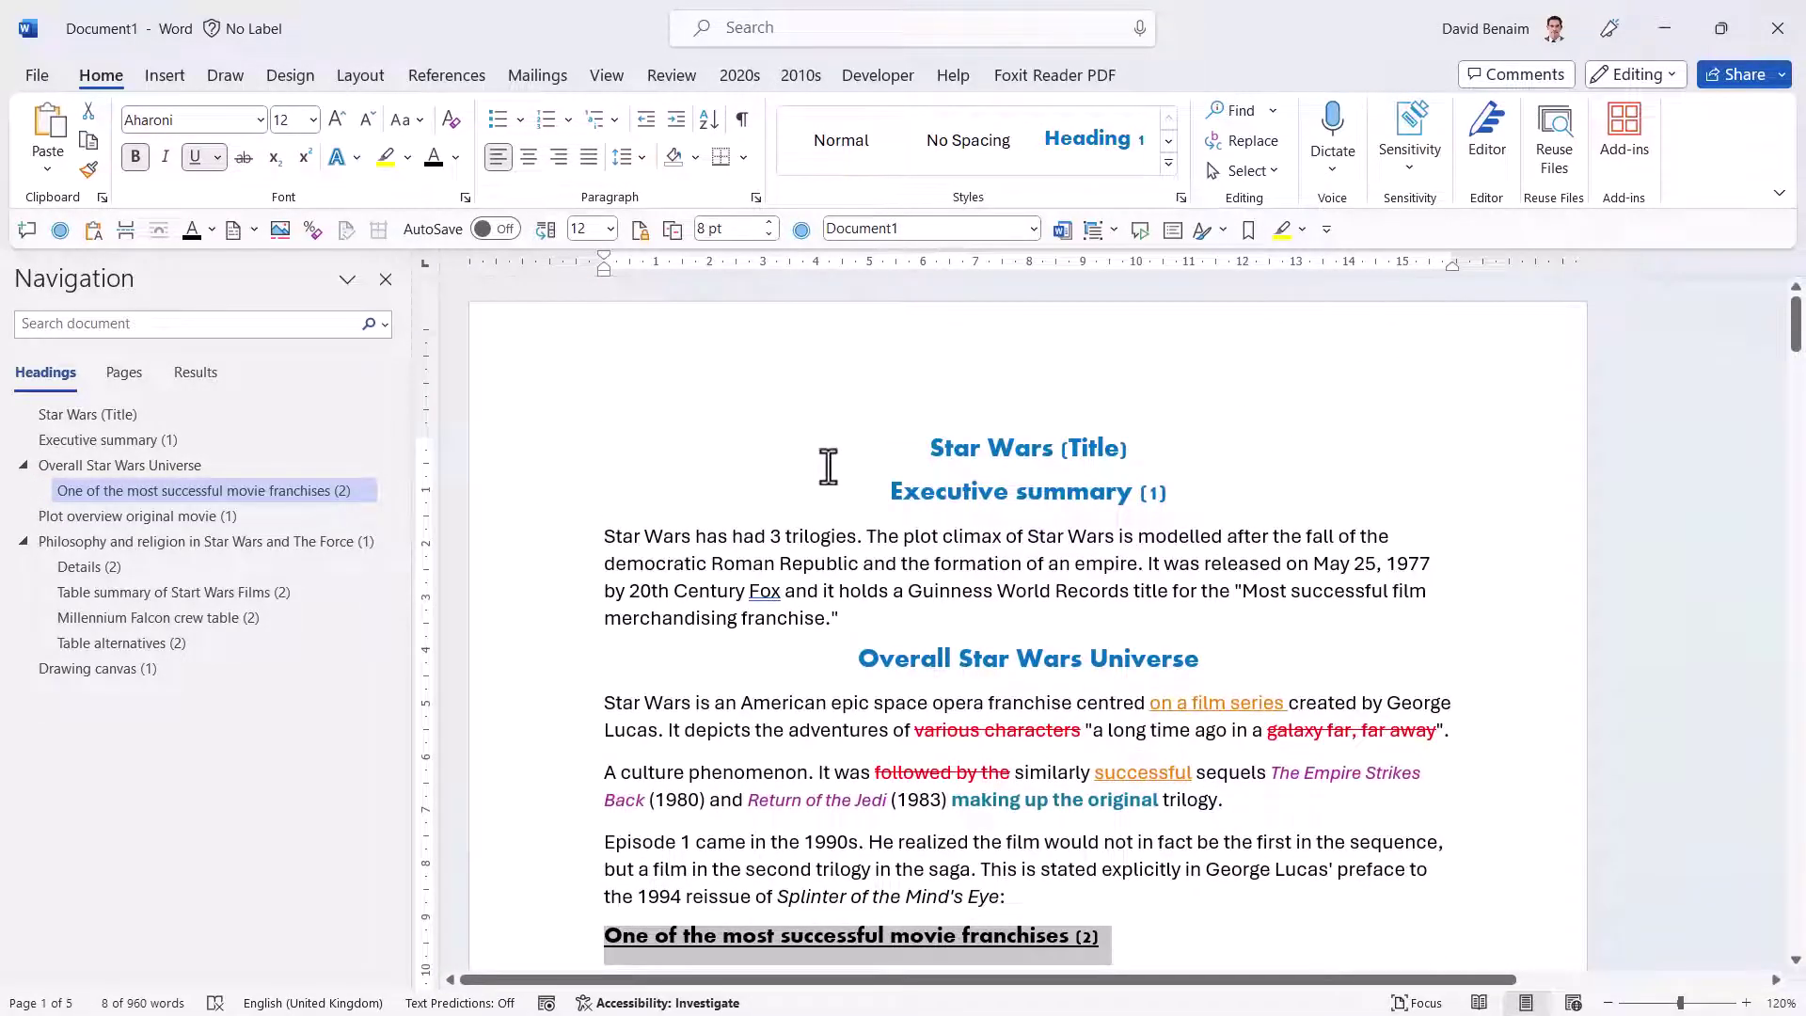
{"action": "left_click", "coordinate": [1180, 465], "text": "shift"}
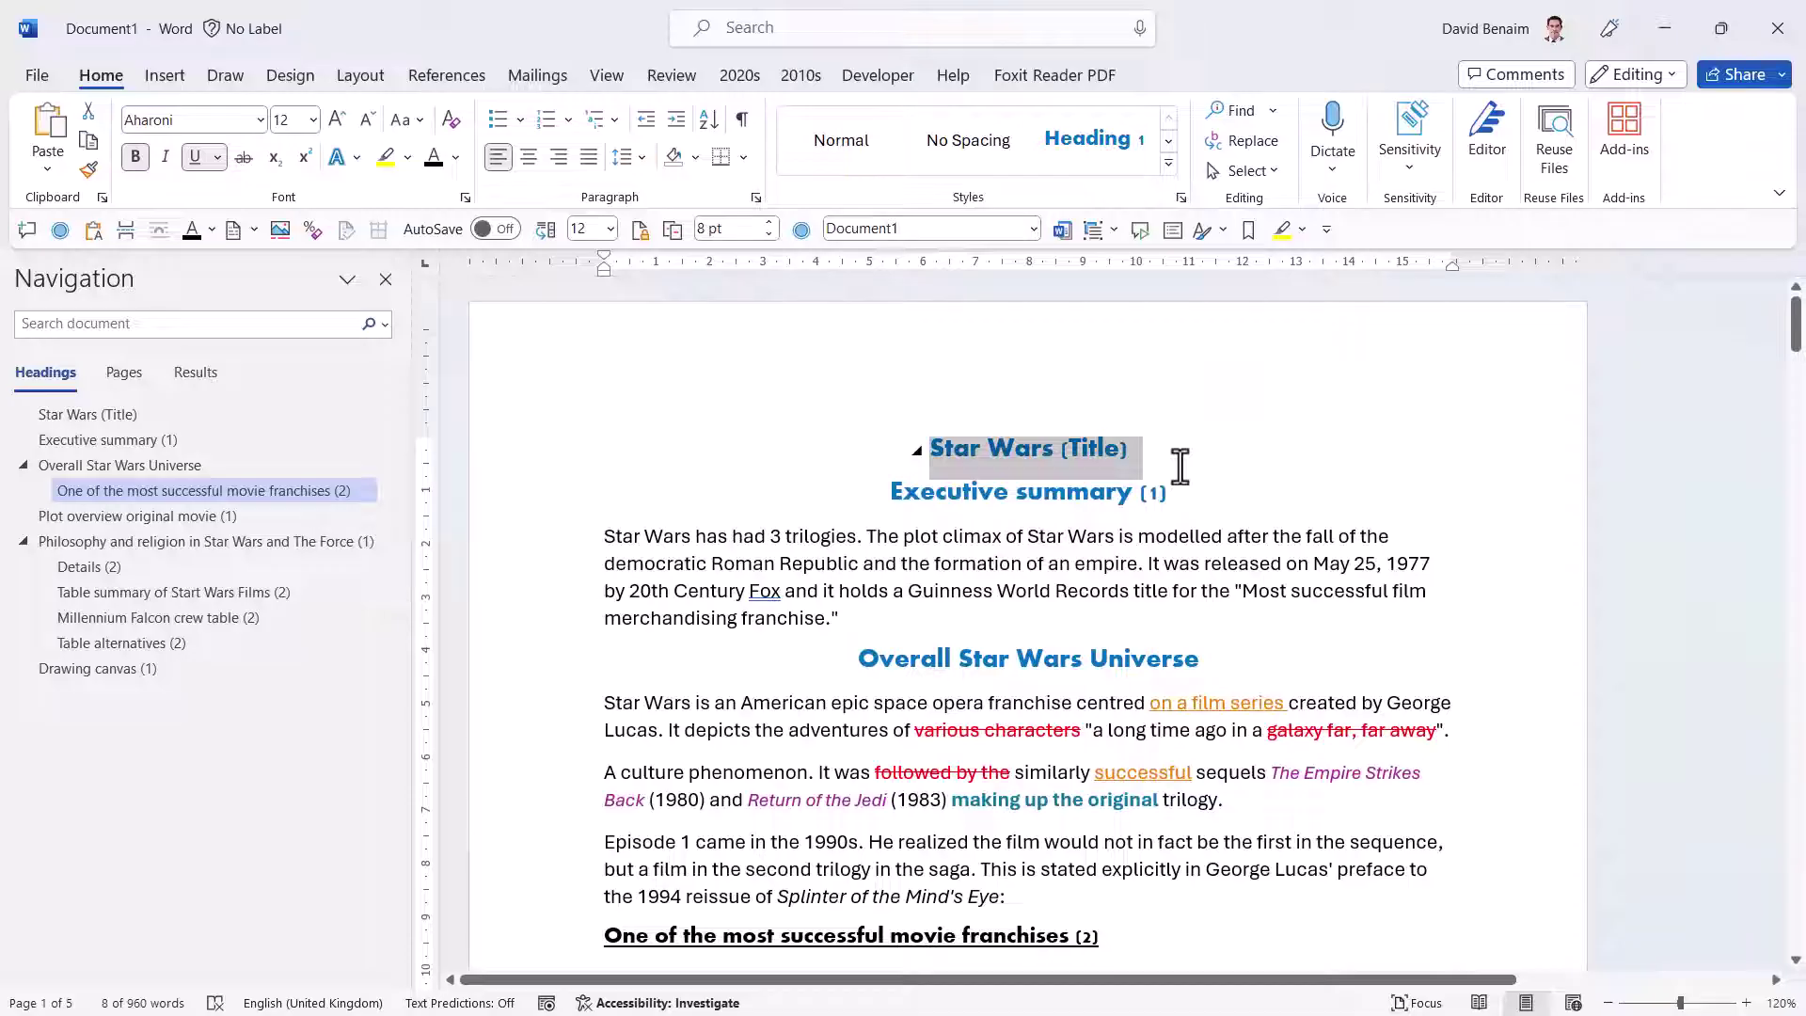
{"action": "left_click", "coordinate": [1169, 162]}
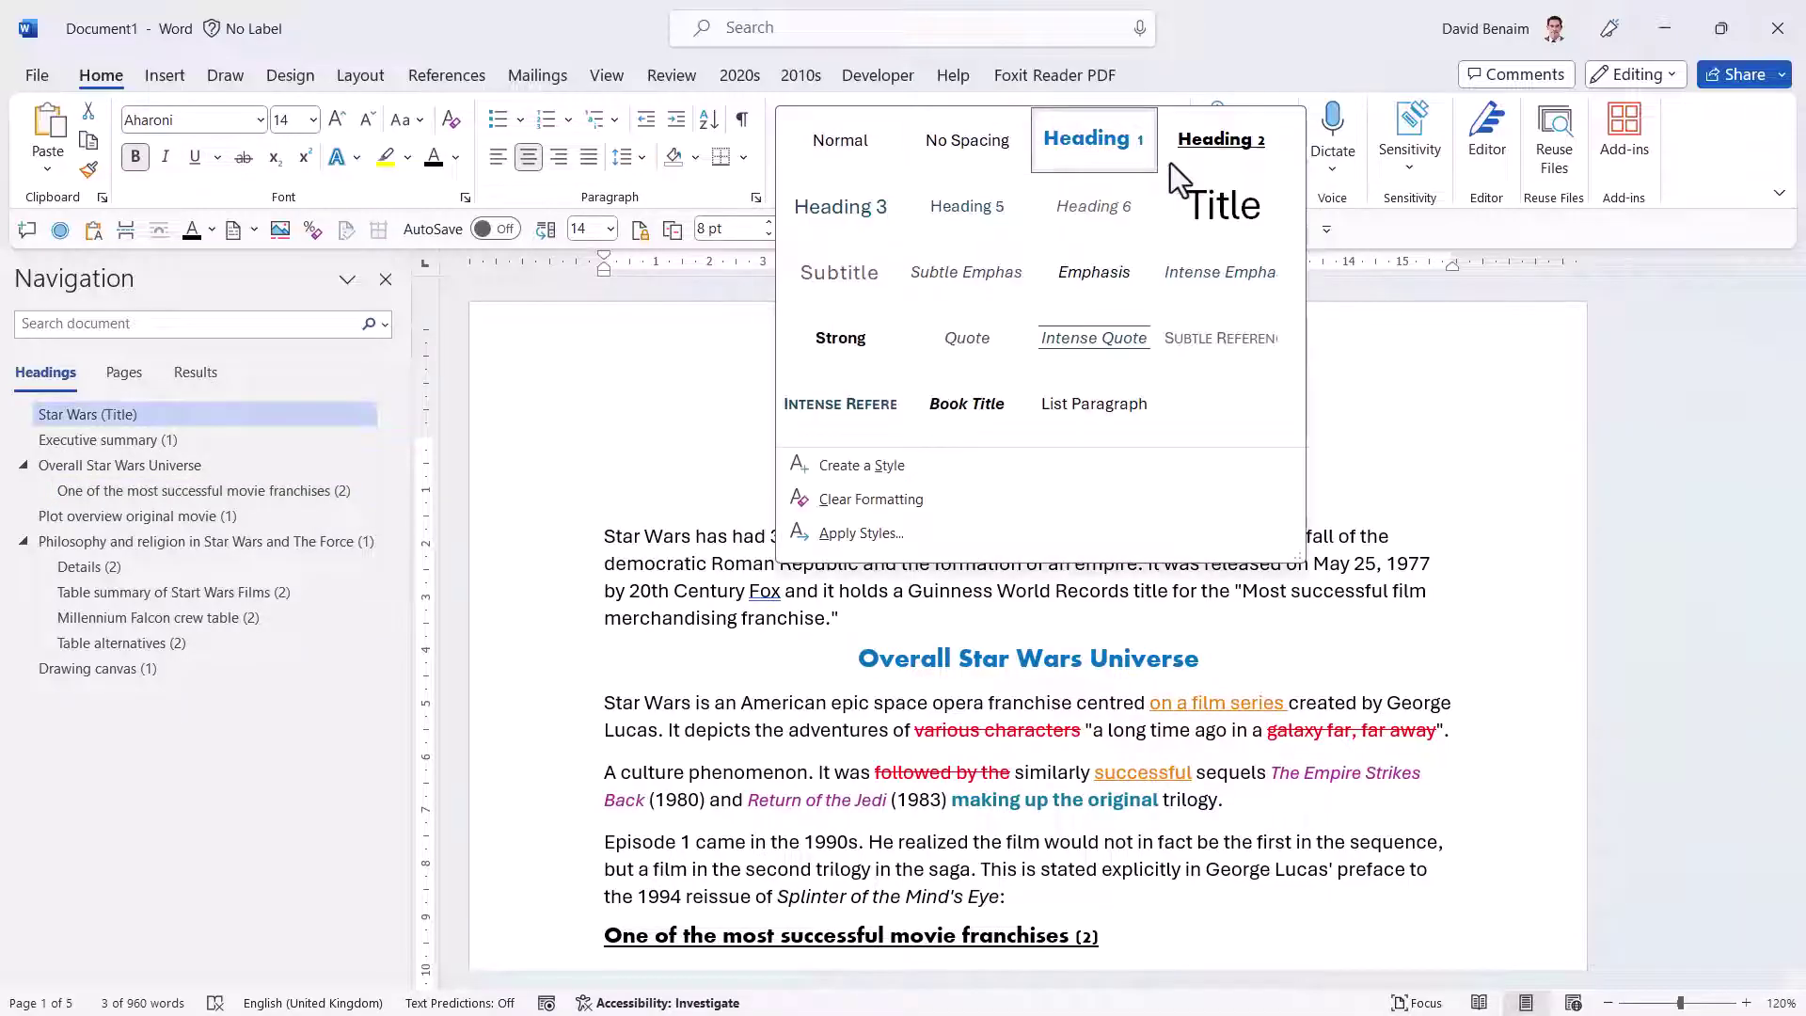
{"action": "left_click", "coordinate": [1235, 209]}
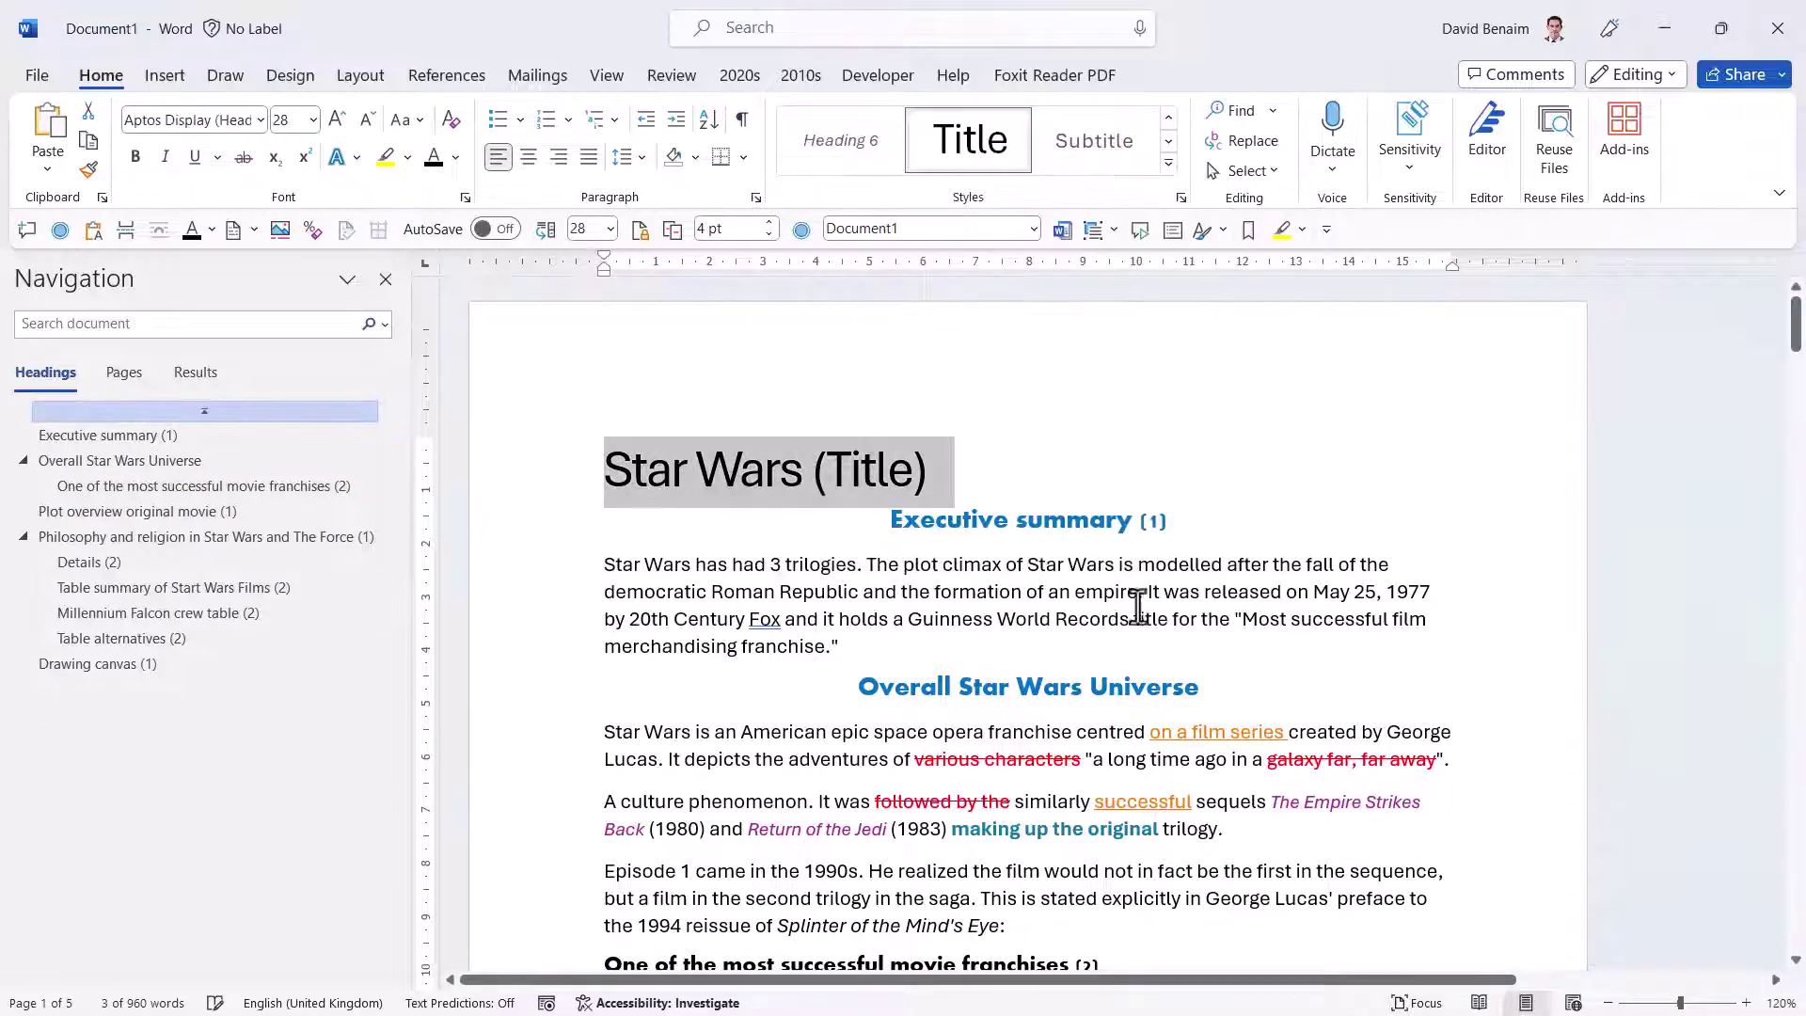
{"action": "left_click", "coordinate": [1036, 475]}
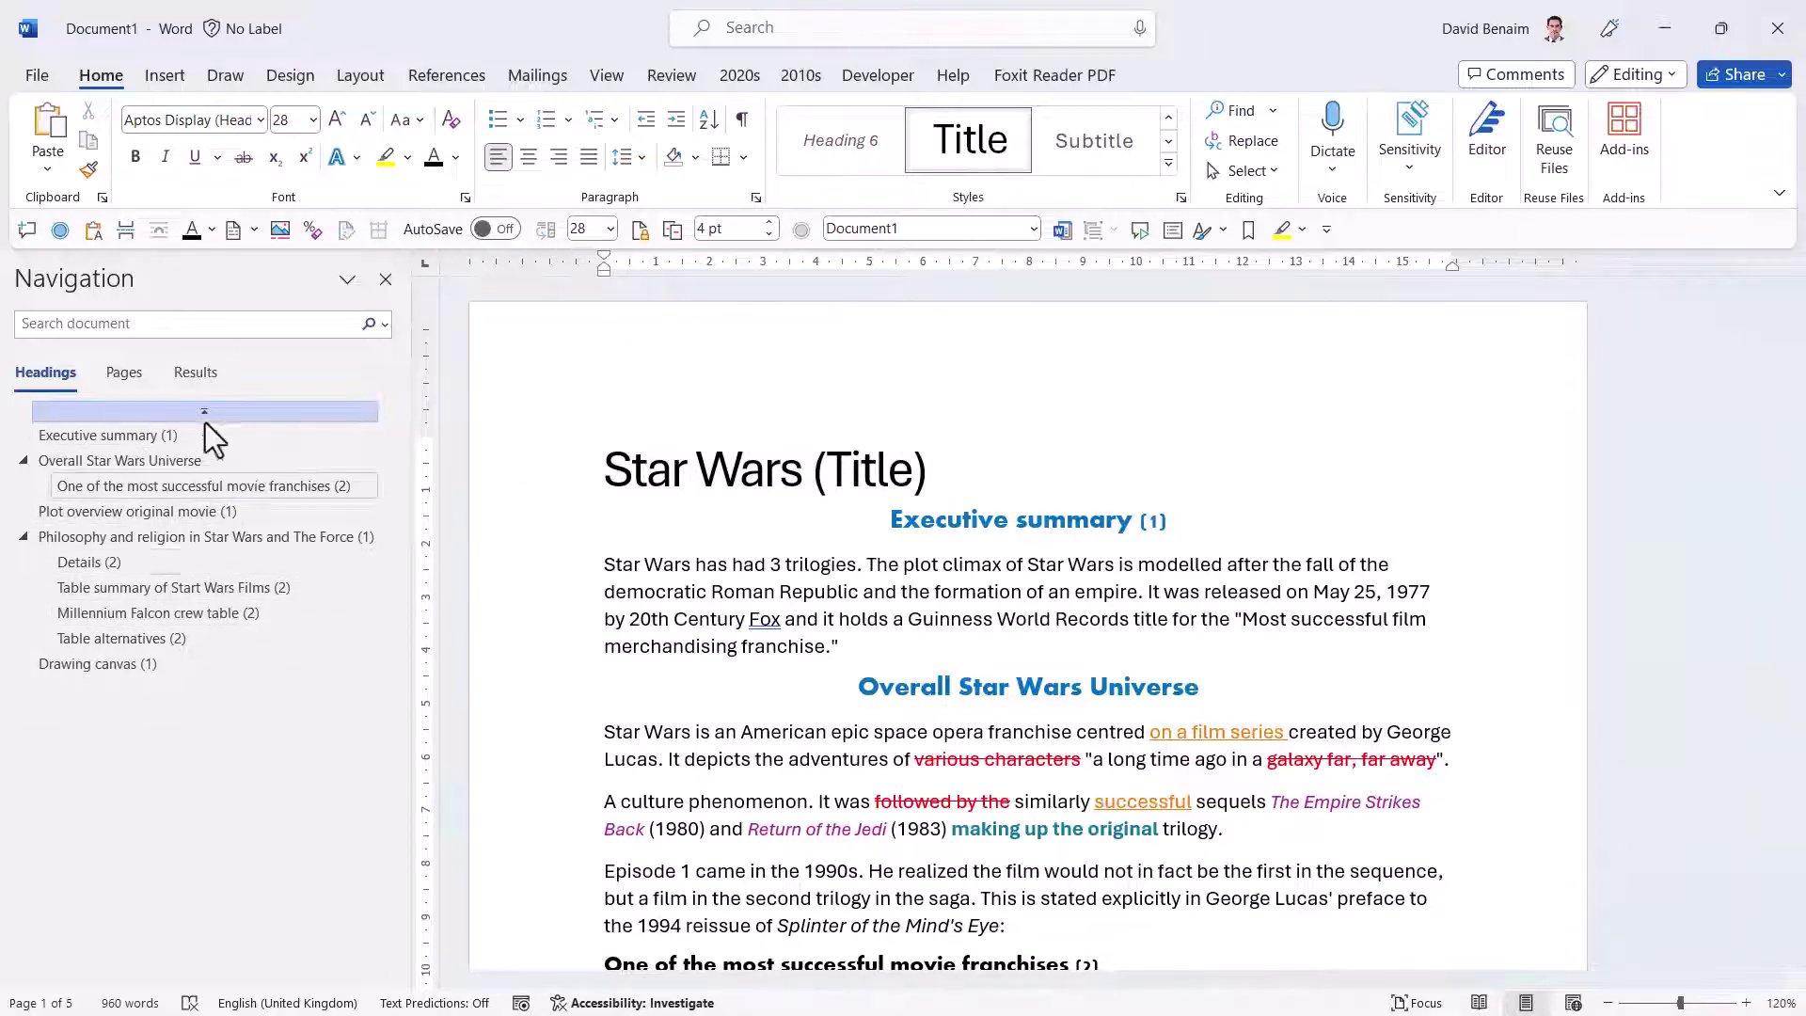
Collapse and re-expand "Philosophy and religion in Star Wars and The Force (1)" in the headings list and "Overall Star Wars Universe" in the document.
{"action": "left_click", "coordinate": [22, 534]}
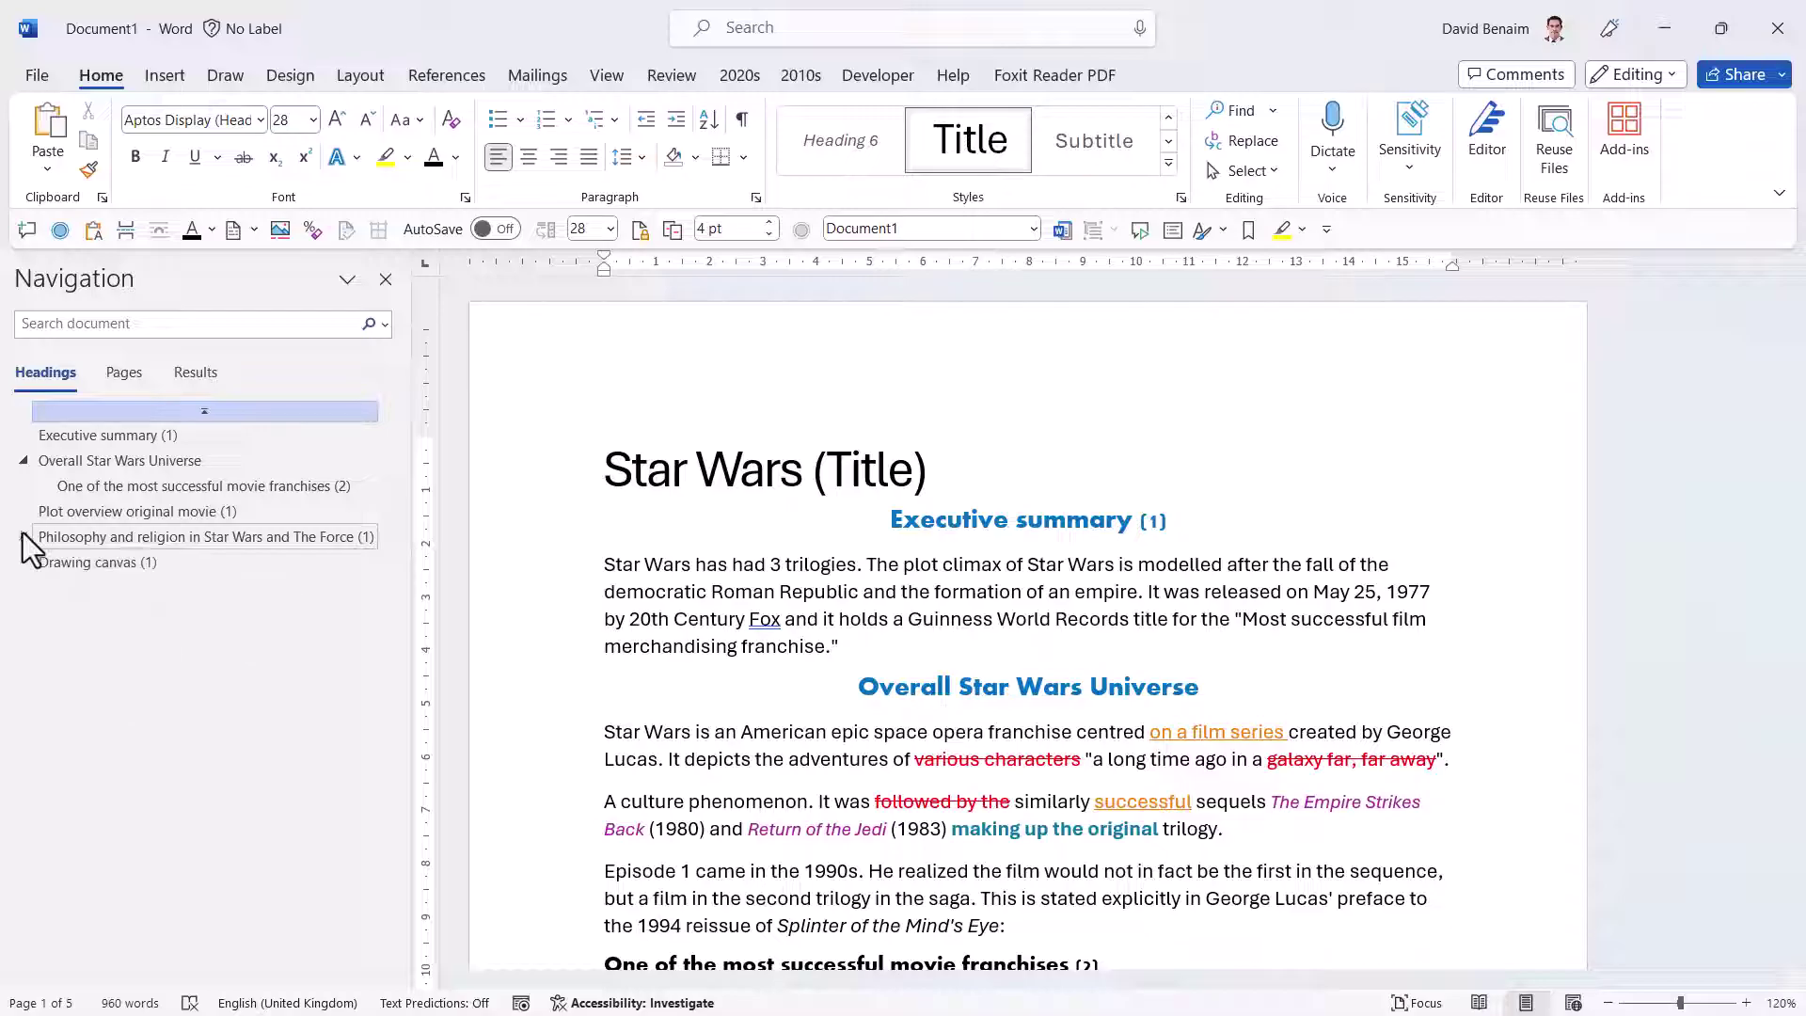
{"action": "left_click", "coordinate": [24, 538]}
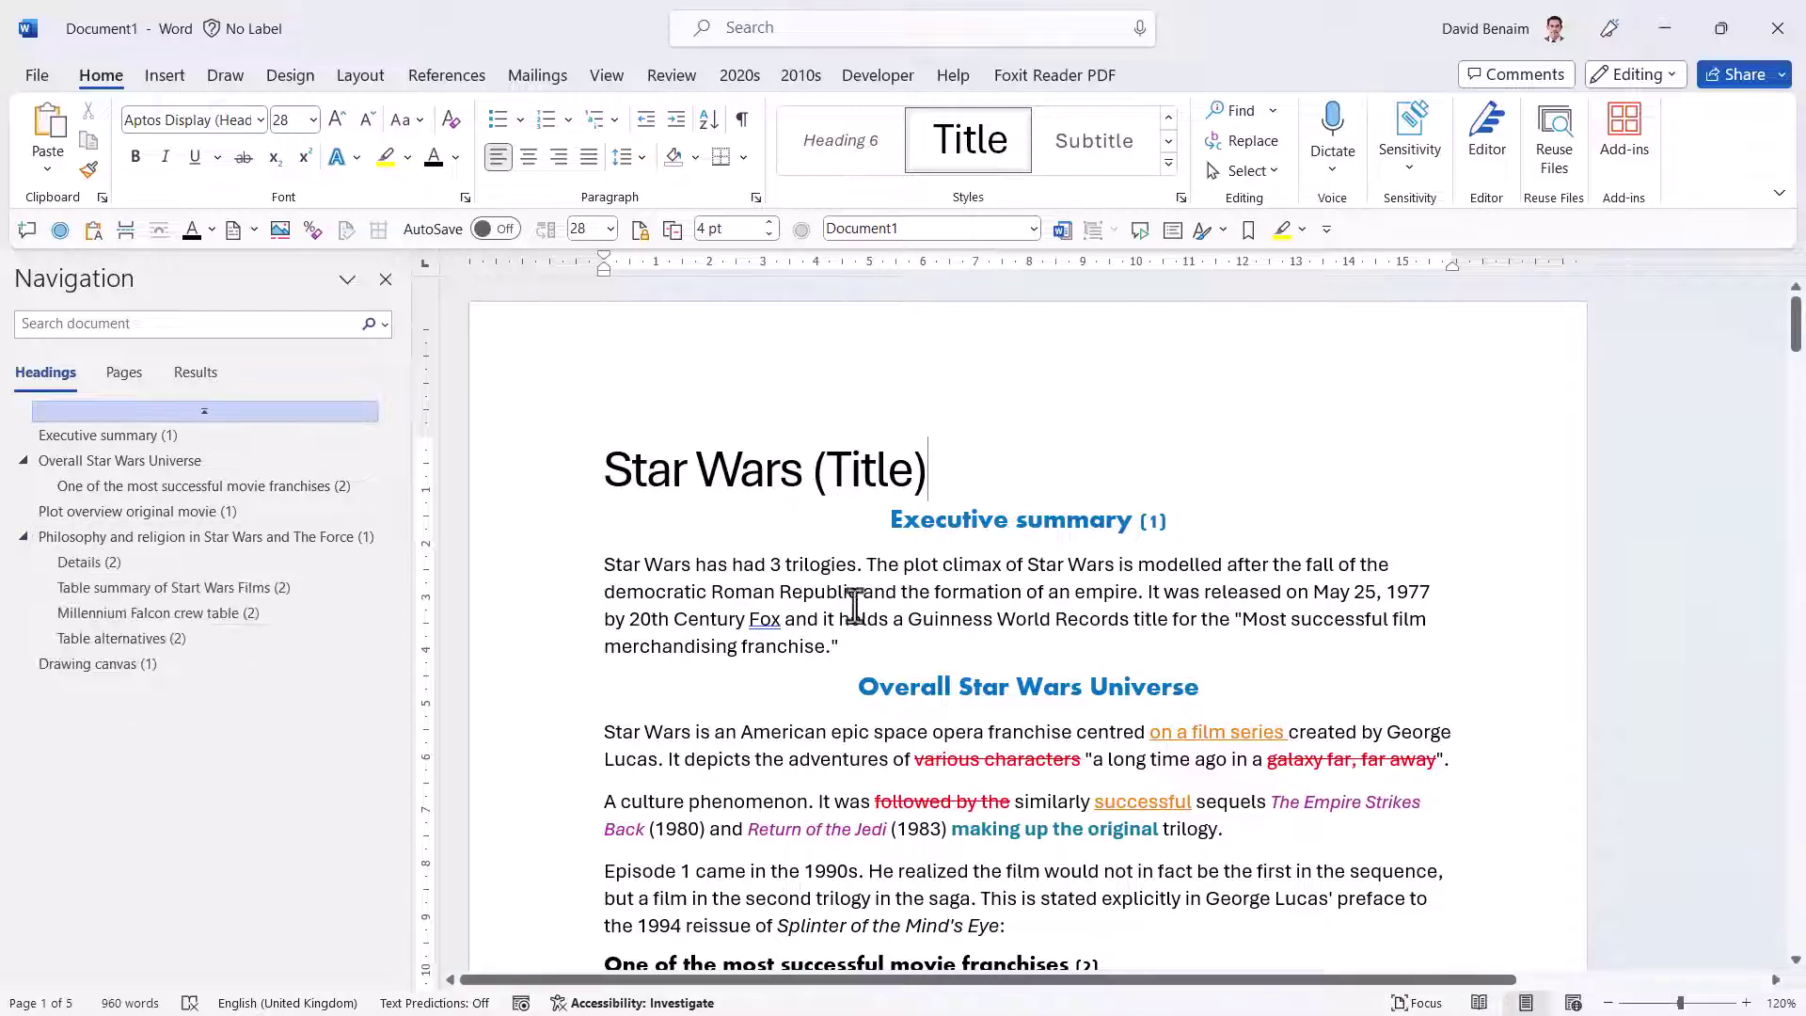
{"action": "left_click", "coordinate": [845, 689]}
{"action": "left_click", "coordinate": [845, 690]}
{"action": "left_click", "coordinate": [845, 690]}
{"action": "left_click", "coordinate": [844, 690]}
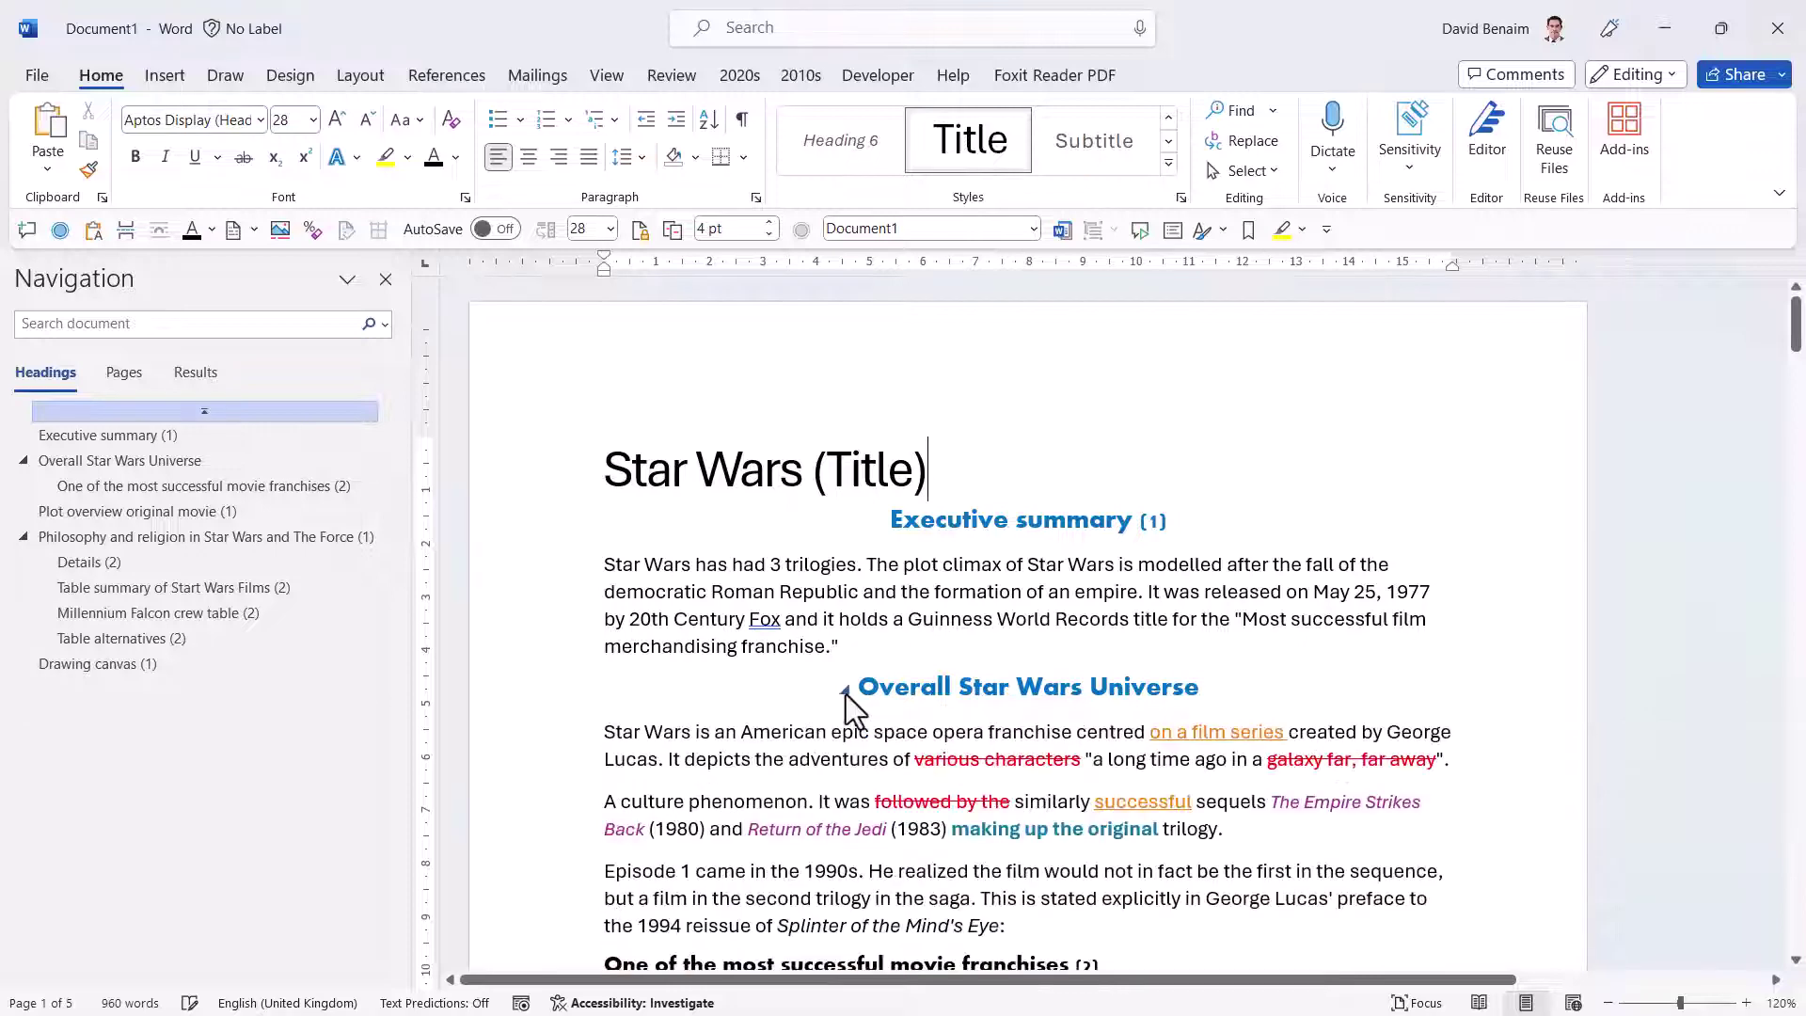
{"action": "left_click", "coordinate": [845, 690]}
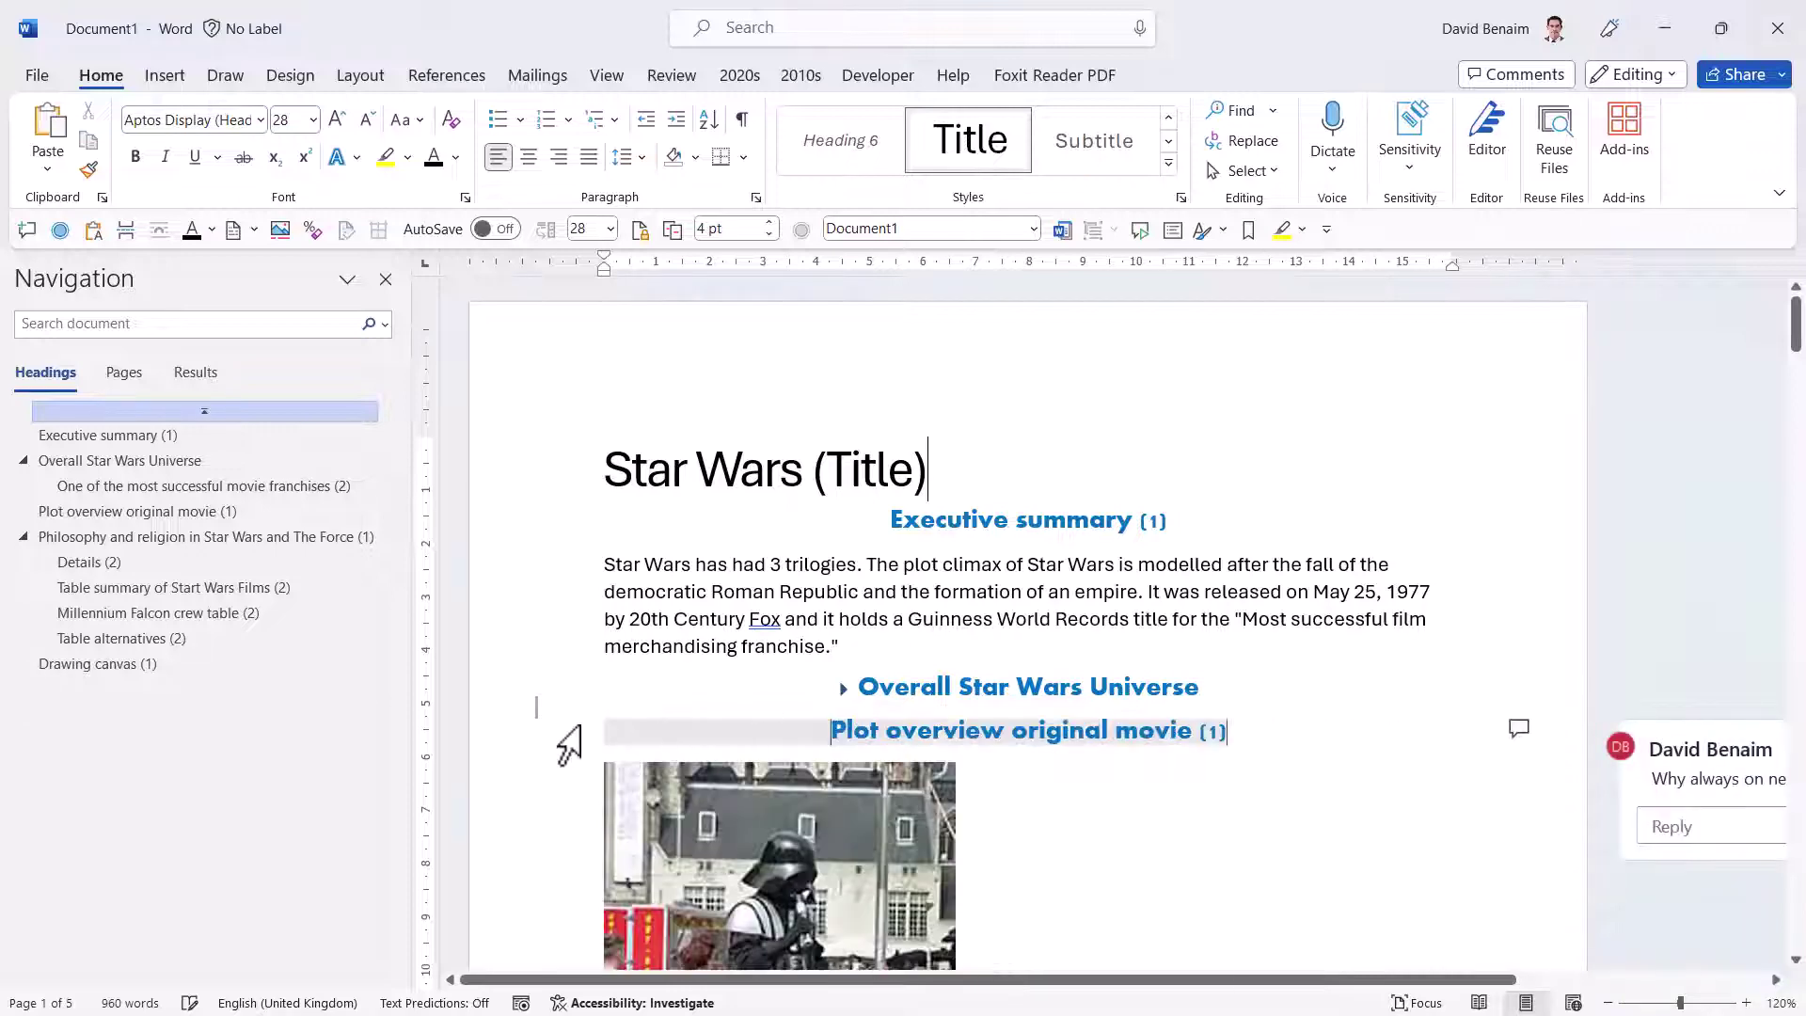
{"action": "left_click", "coordinate": [840, 694]}
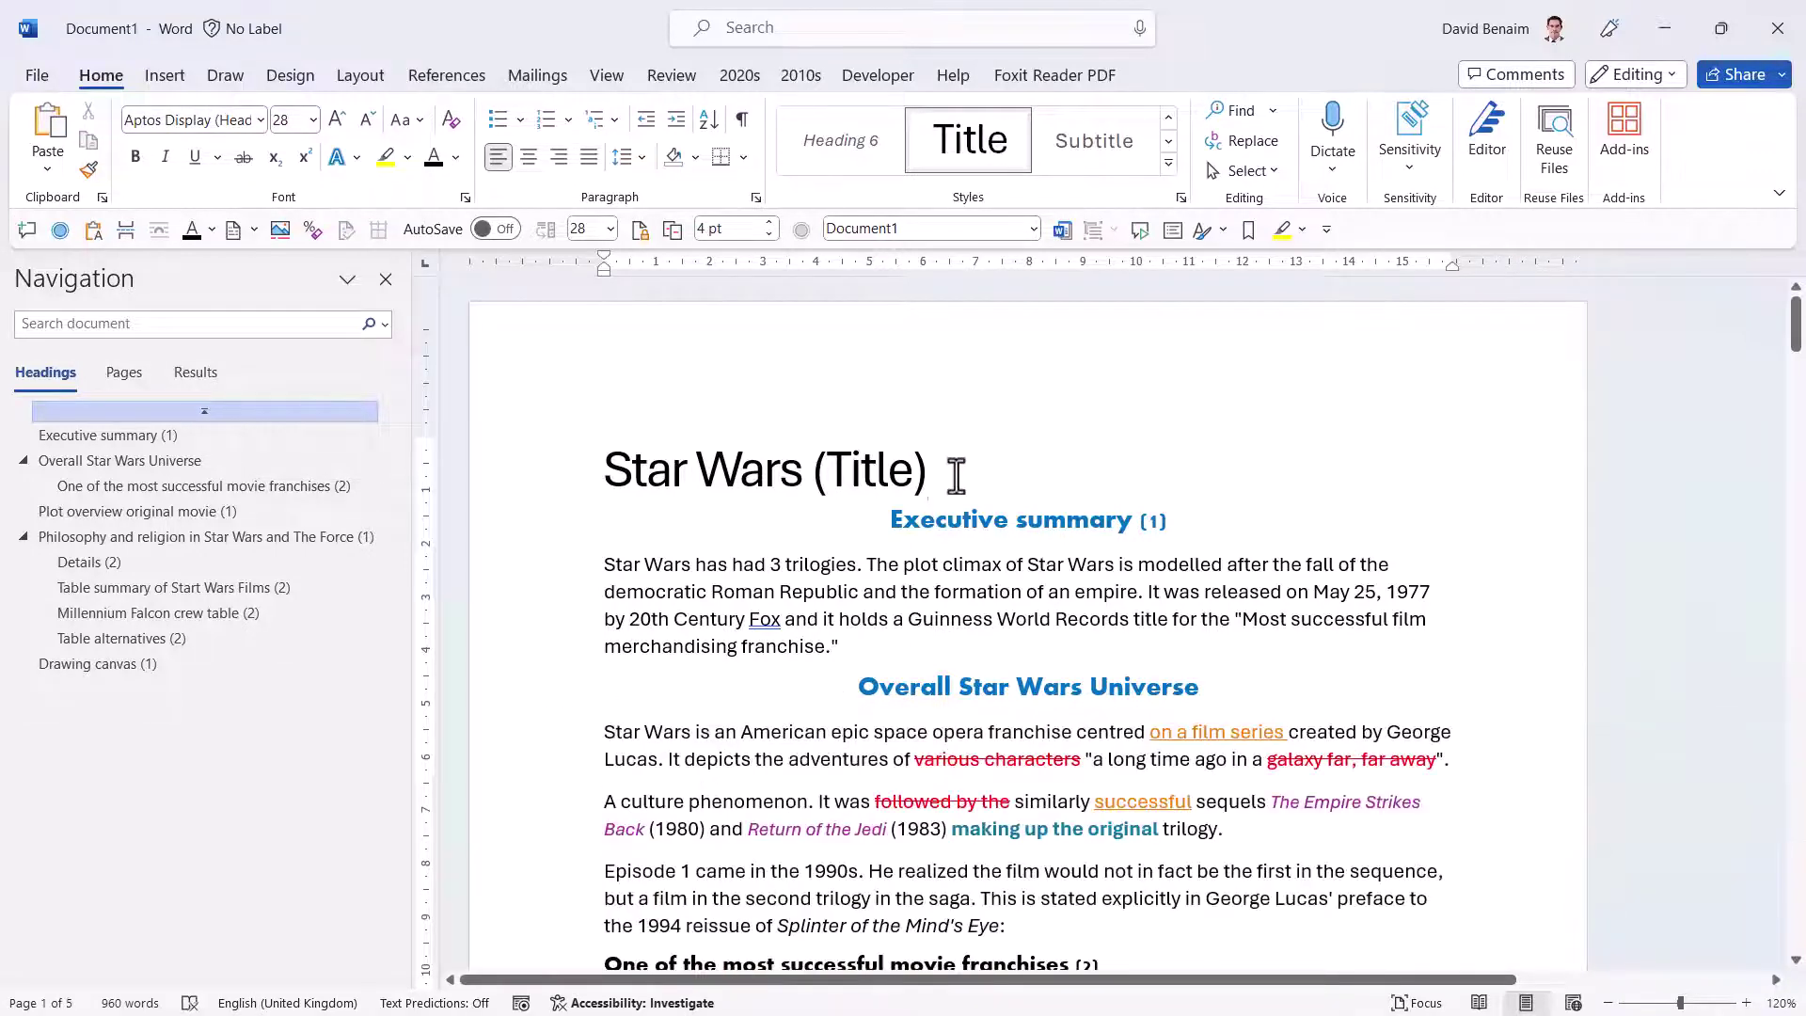
Insert a table of contents on a new line below the document title, and check its indented level-2 entries.
{"action": "key", "text": "Return"}
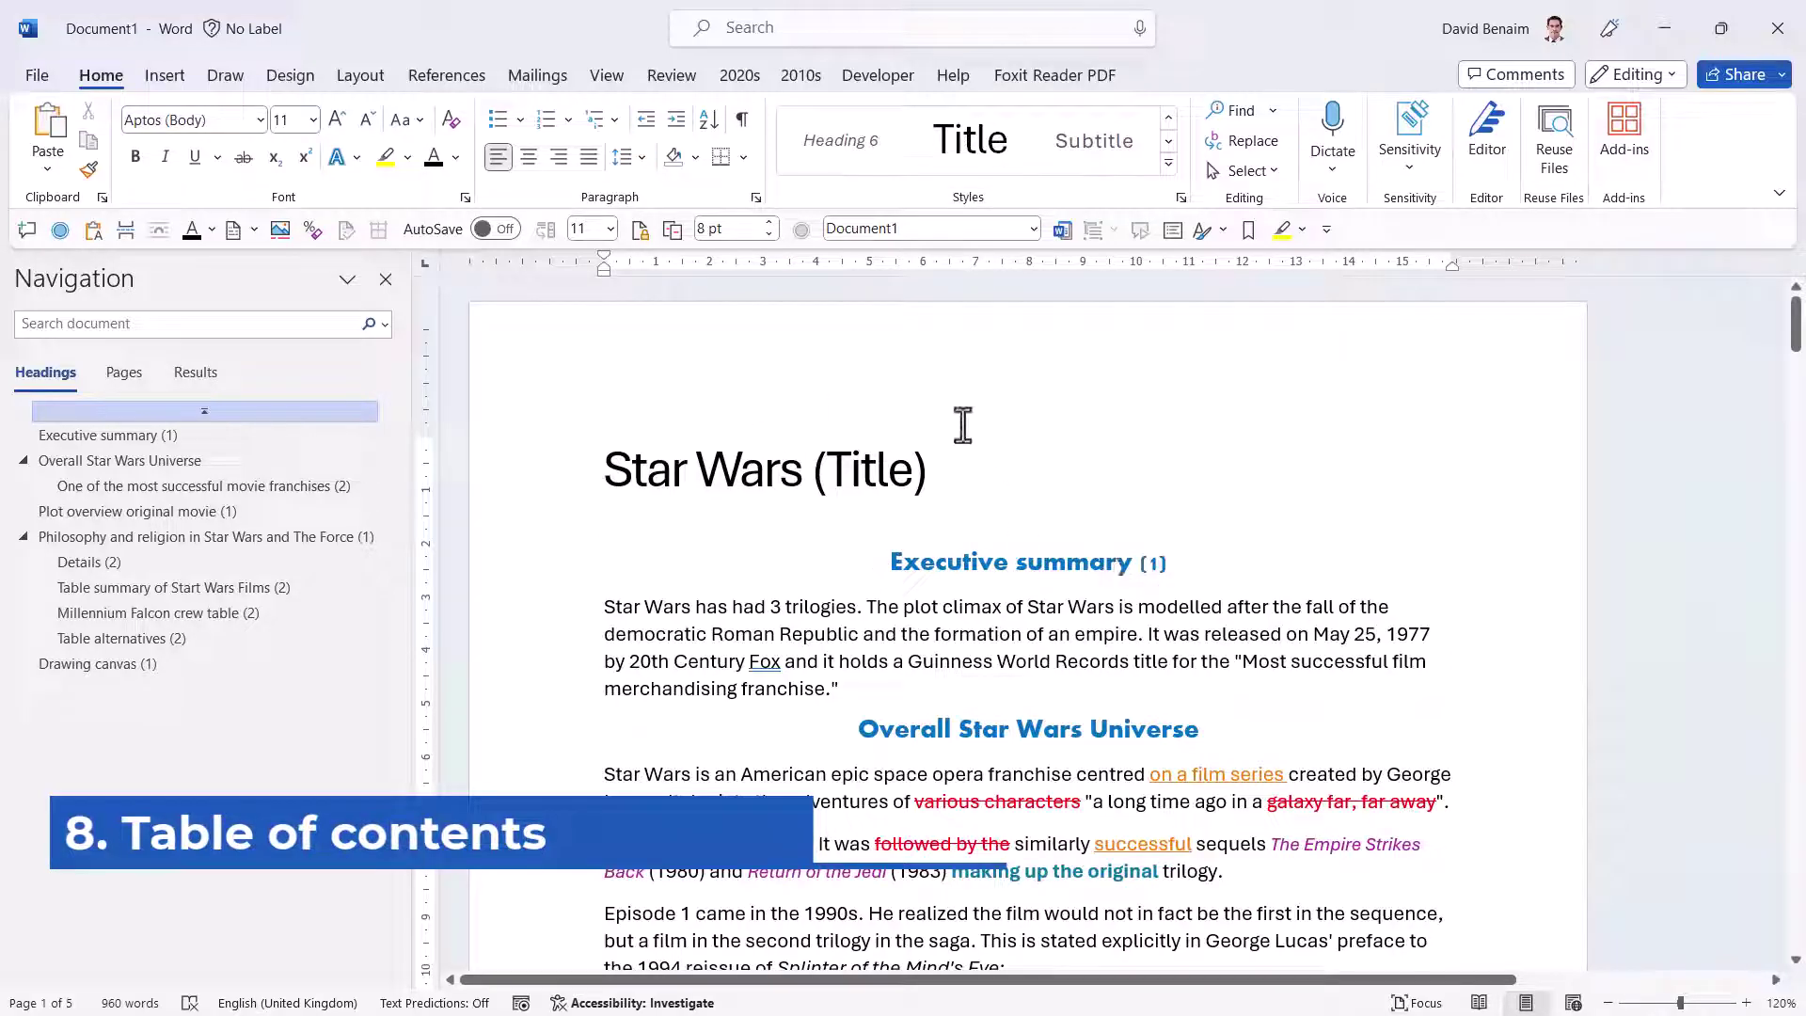
{"action": "left_click", "coordinate": [425, 75]}
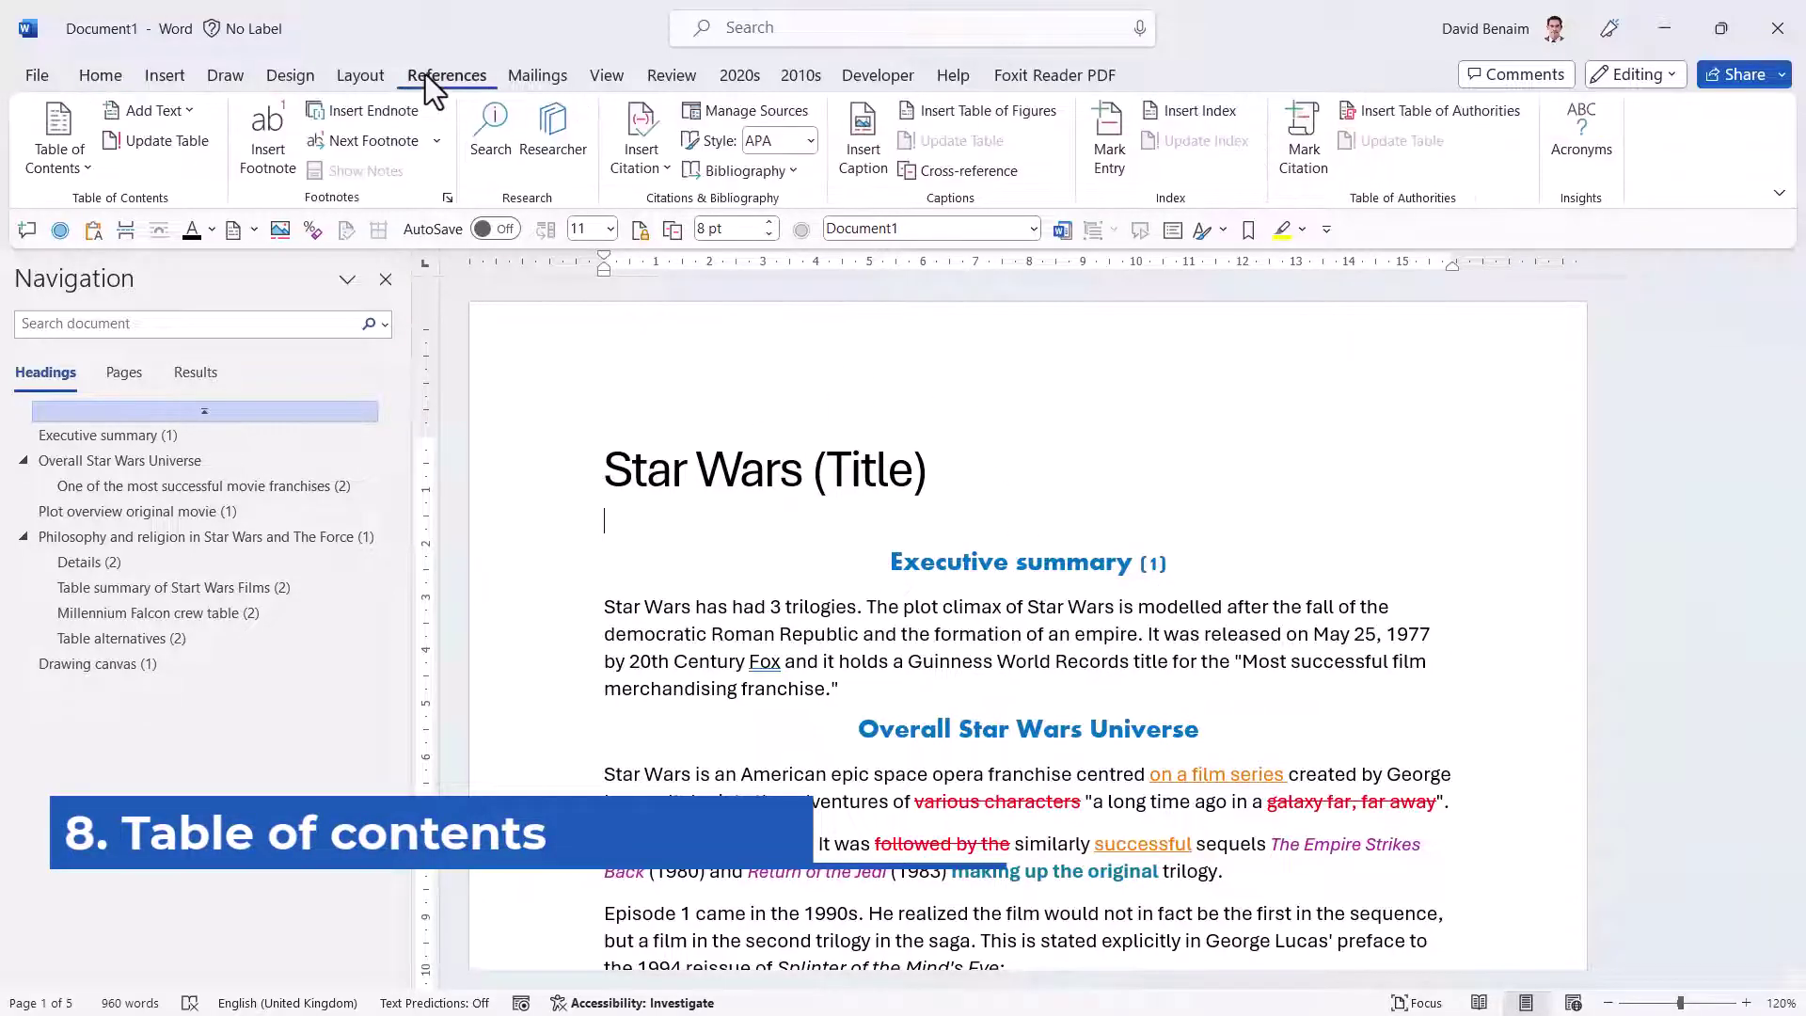
{"action": "left_click", "coordinate": [65, 124]}
{"action": "left_click", "coordinate": [109, 454]}
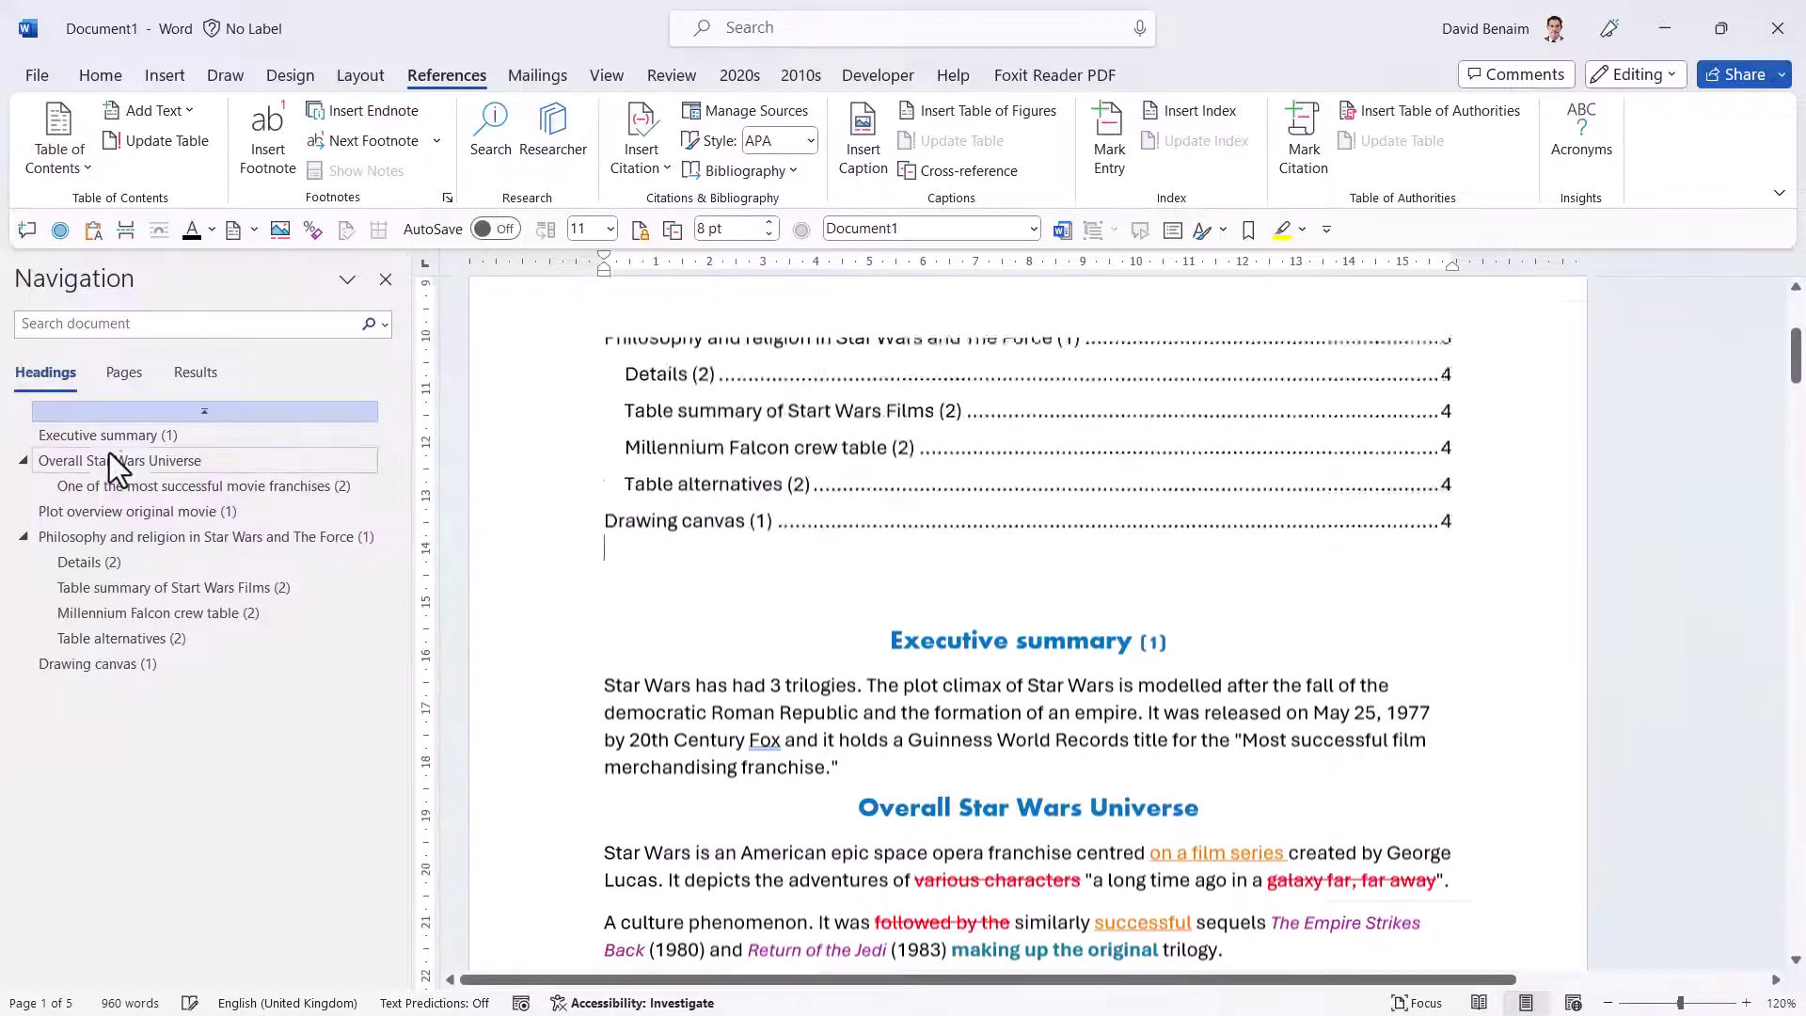
{"action": "scroll", "coordinate": [935, 371], "scroll_direction": "up", "scroll_amount": 4}
{"action": "left_click", "coordinate": [1305, 555]}
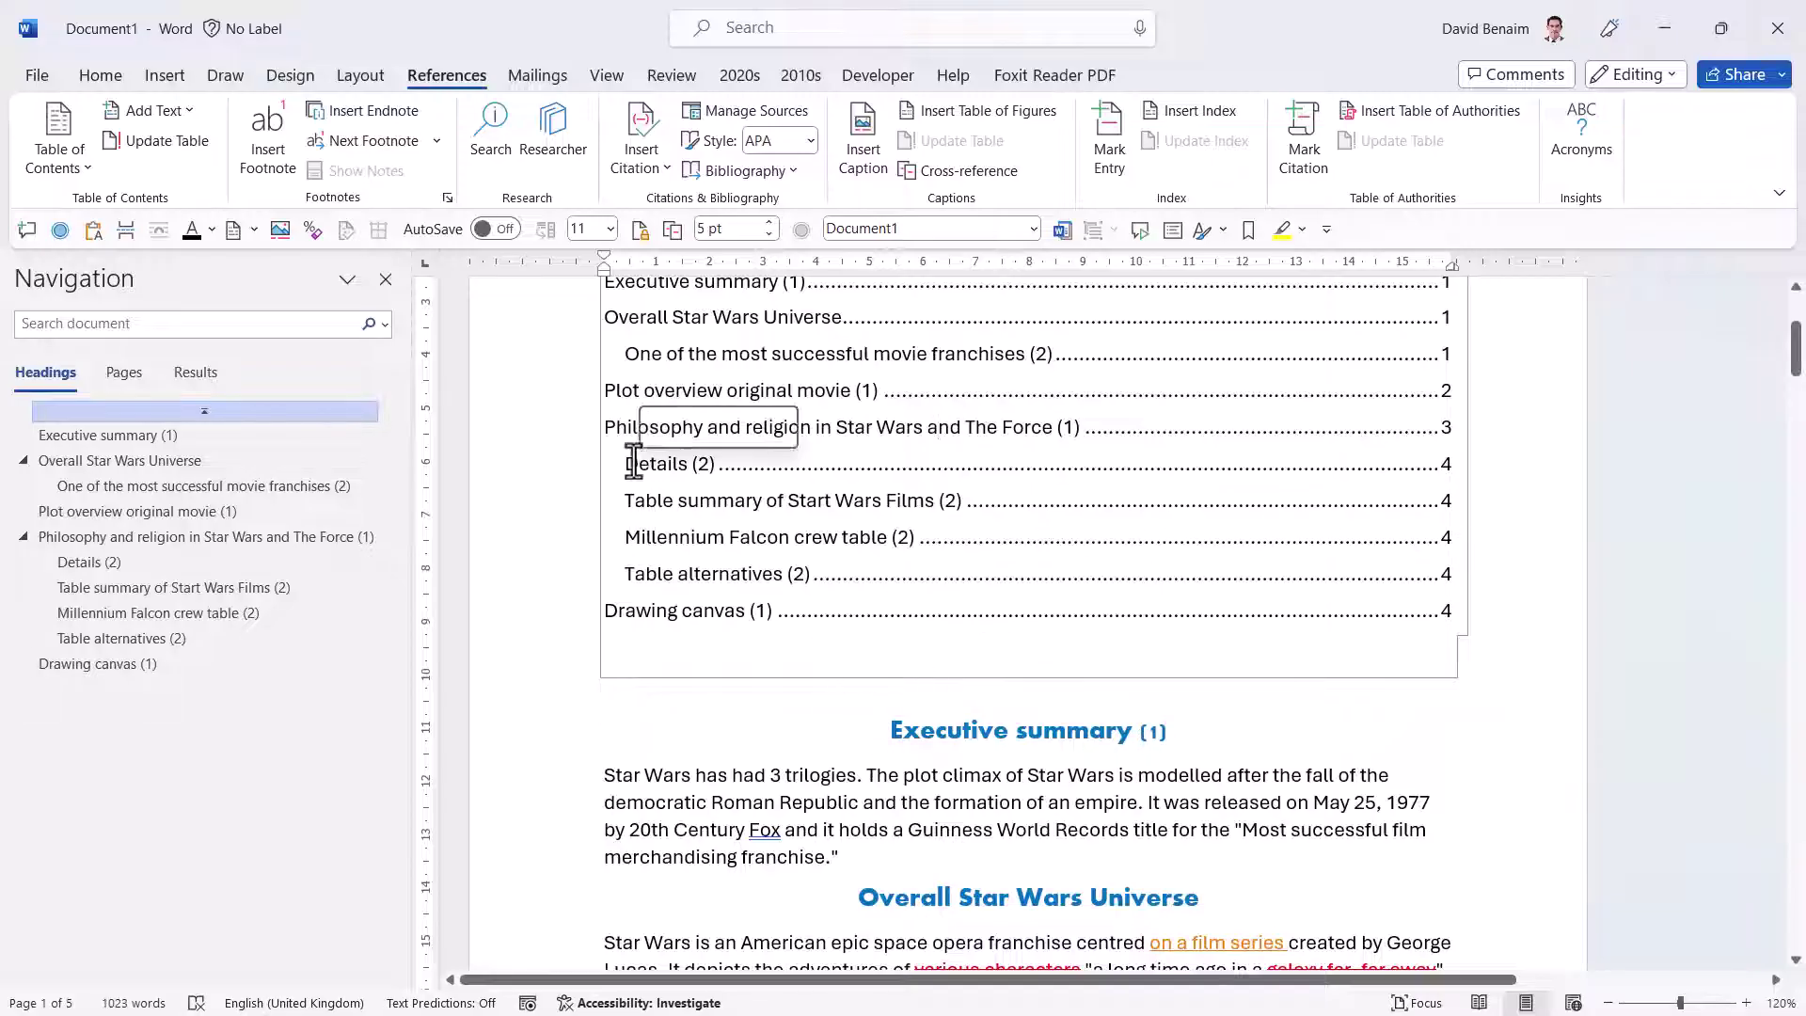
{"action": "left_click_drag", "start_coordinate": [626, 461], "coordinate": [882, 577]}
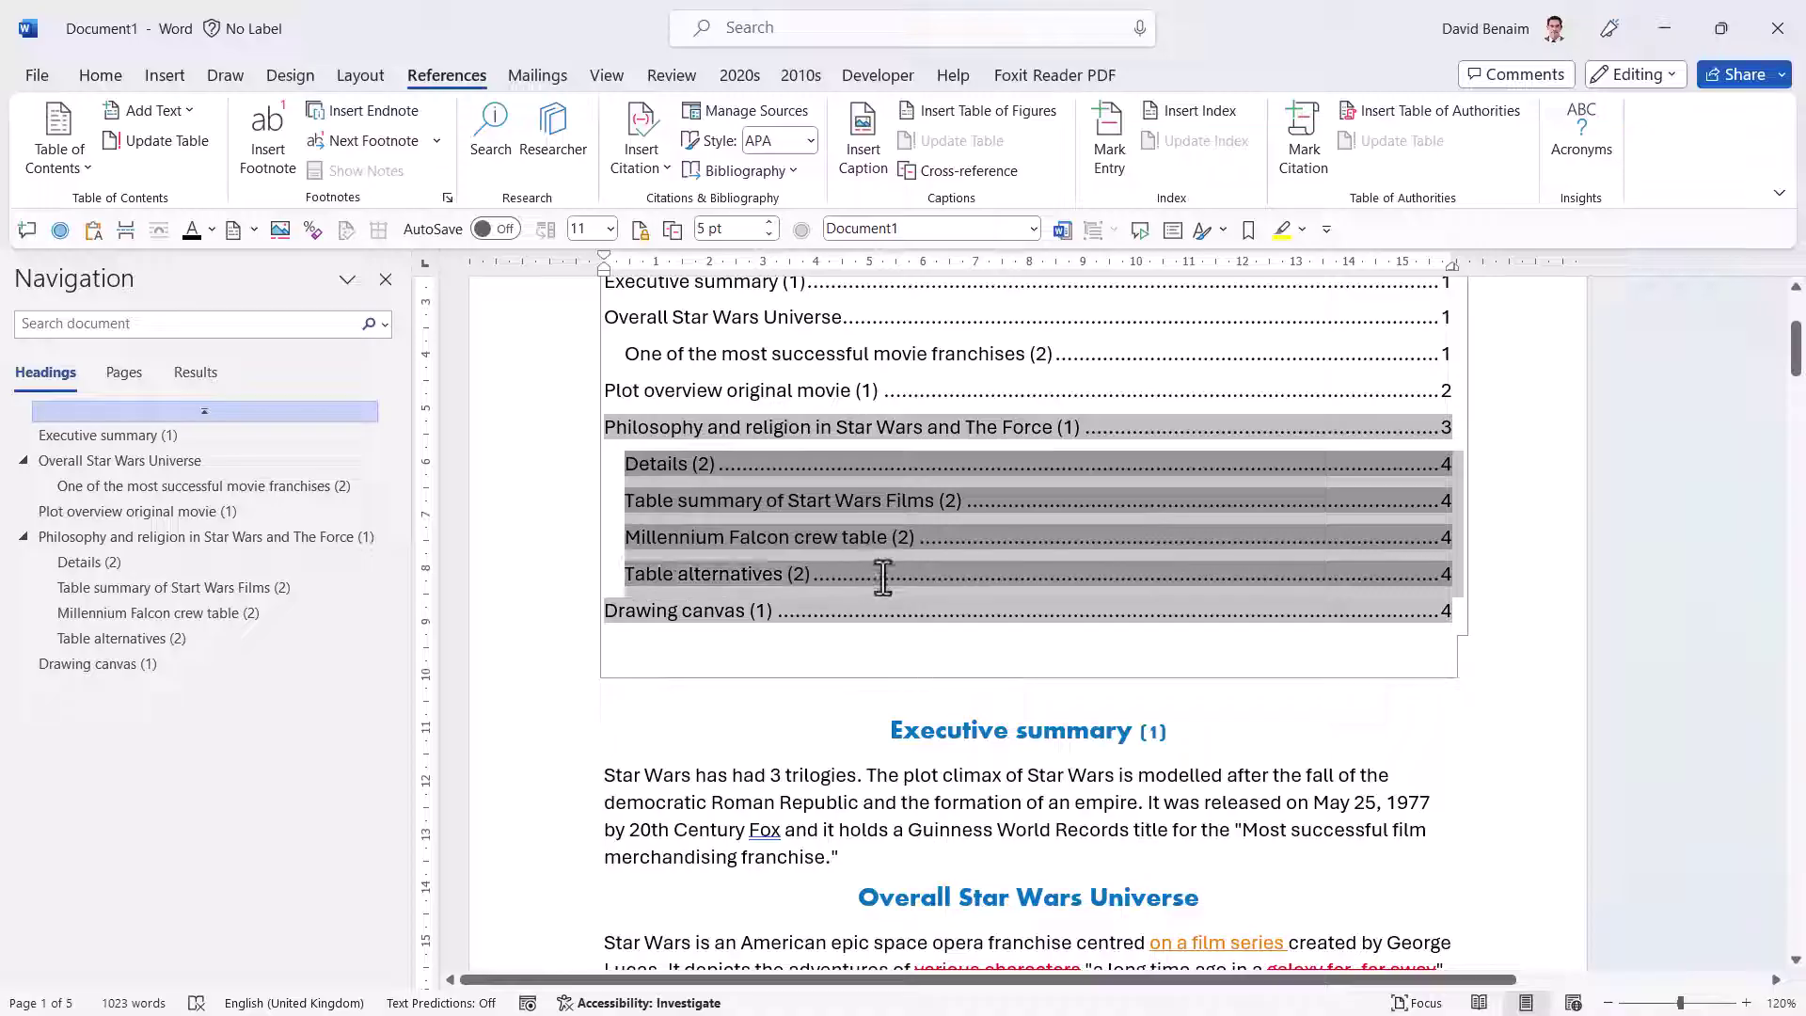
{"action": "left_click", "coordinate": [819, 367]}
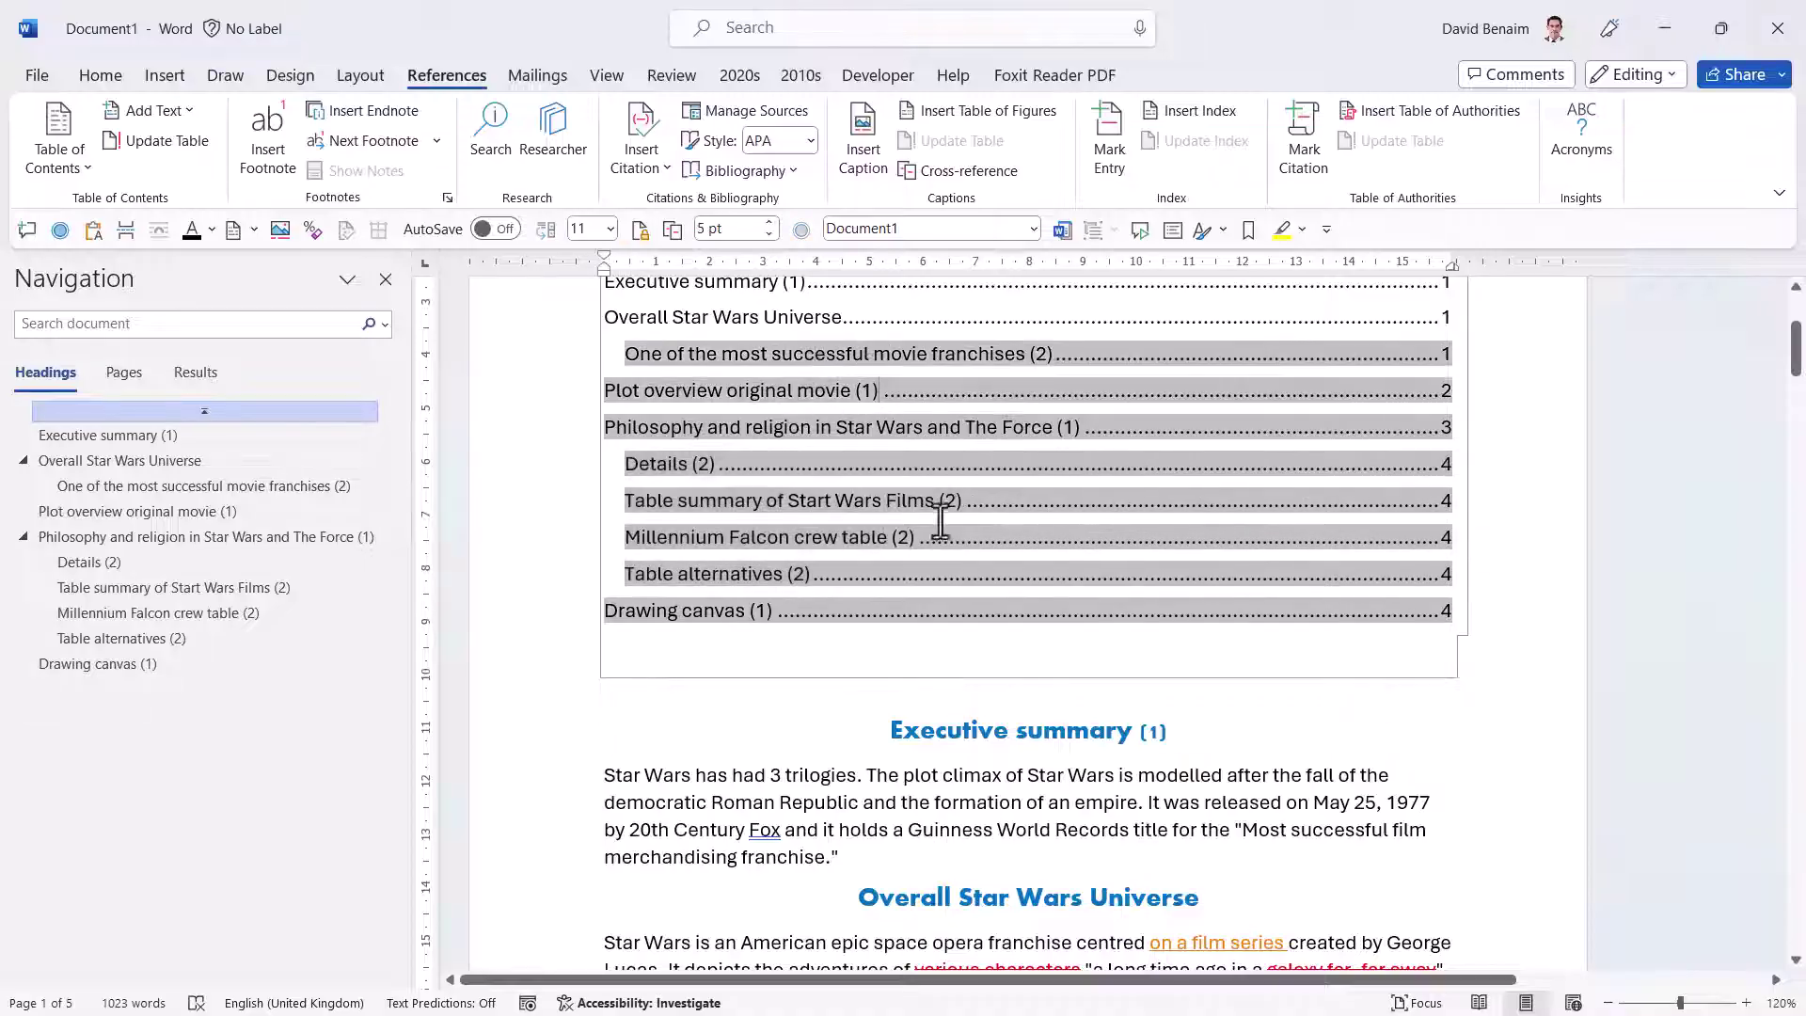
Add a new line reading "Heading 2 sub heading" above the page 2 paragraph that begins "Luke later assists the droids".
{"action": "scroll", "coordinate": [935, 516], "scroll_direction": "down", "scroll_amount": 15}
{"action": "scroll", "coordinate": [955, 537], "scroll_direction": "down", "scroll_amount": 1}
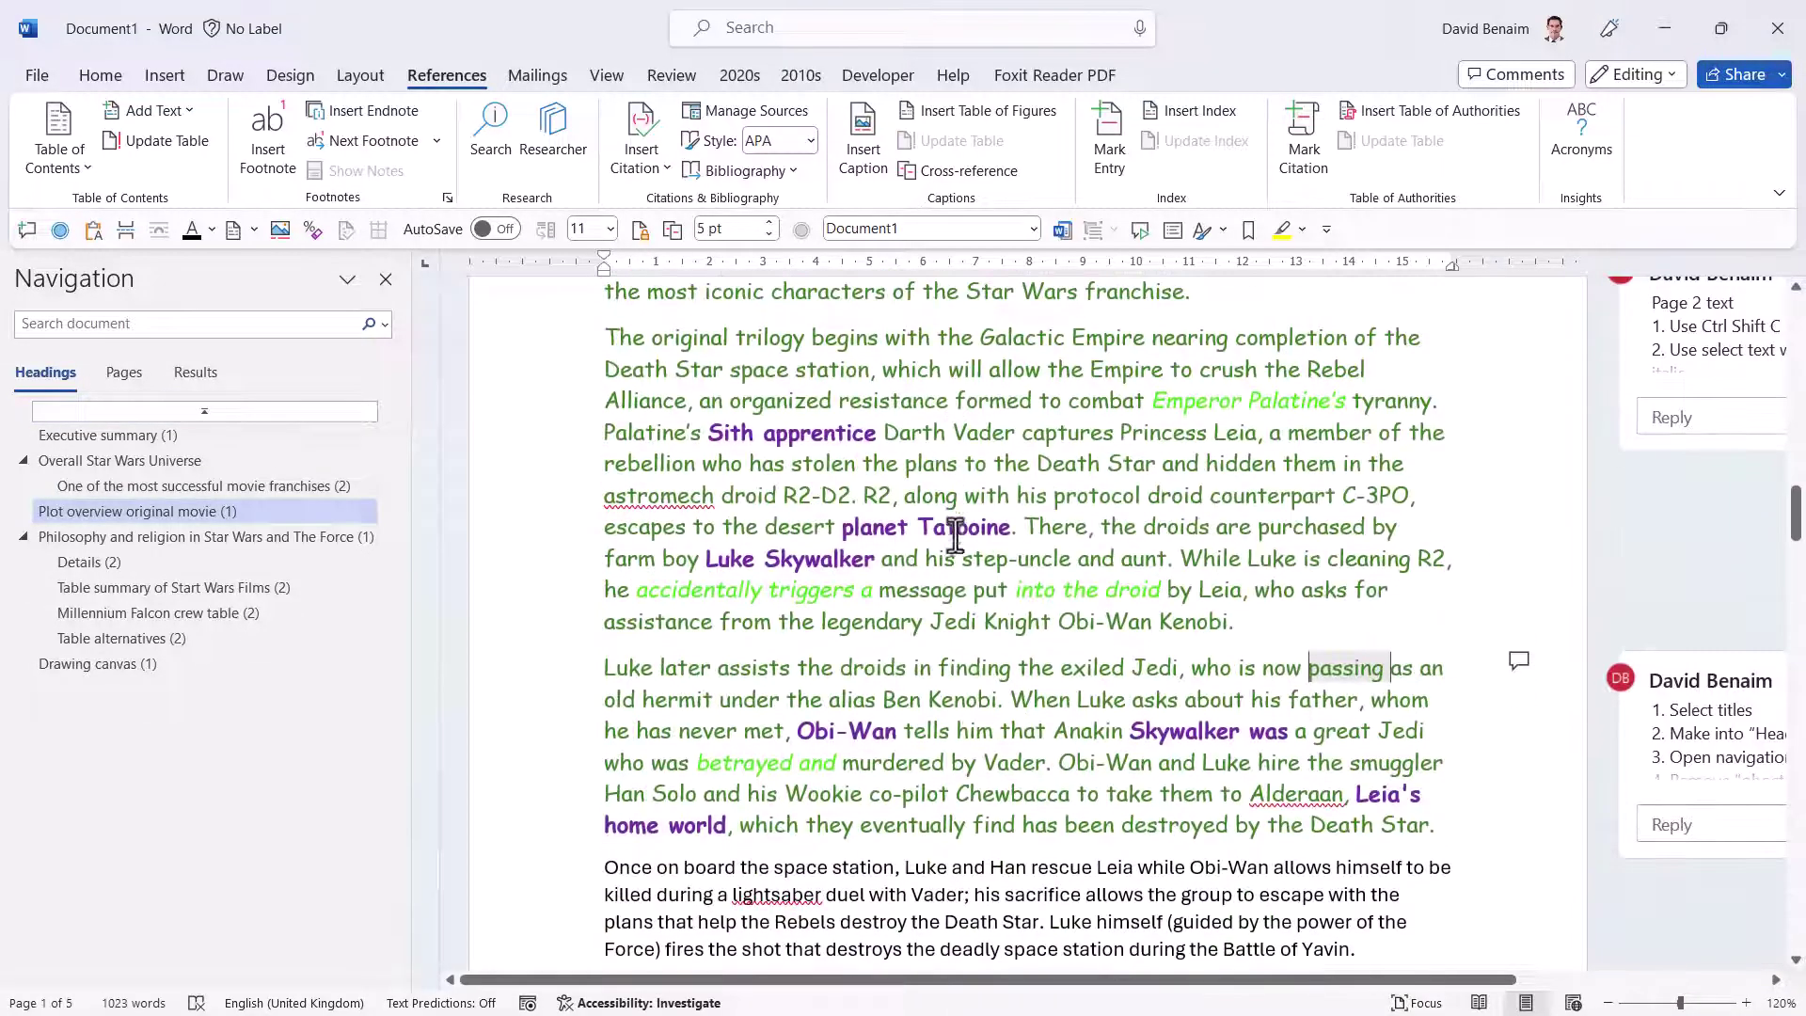
{"action": "left_click", "coordinate": [1285, 630]}
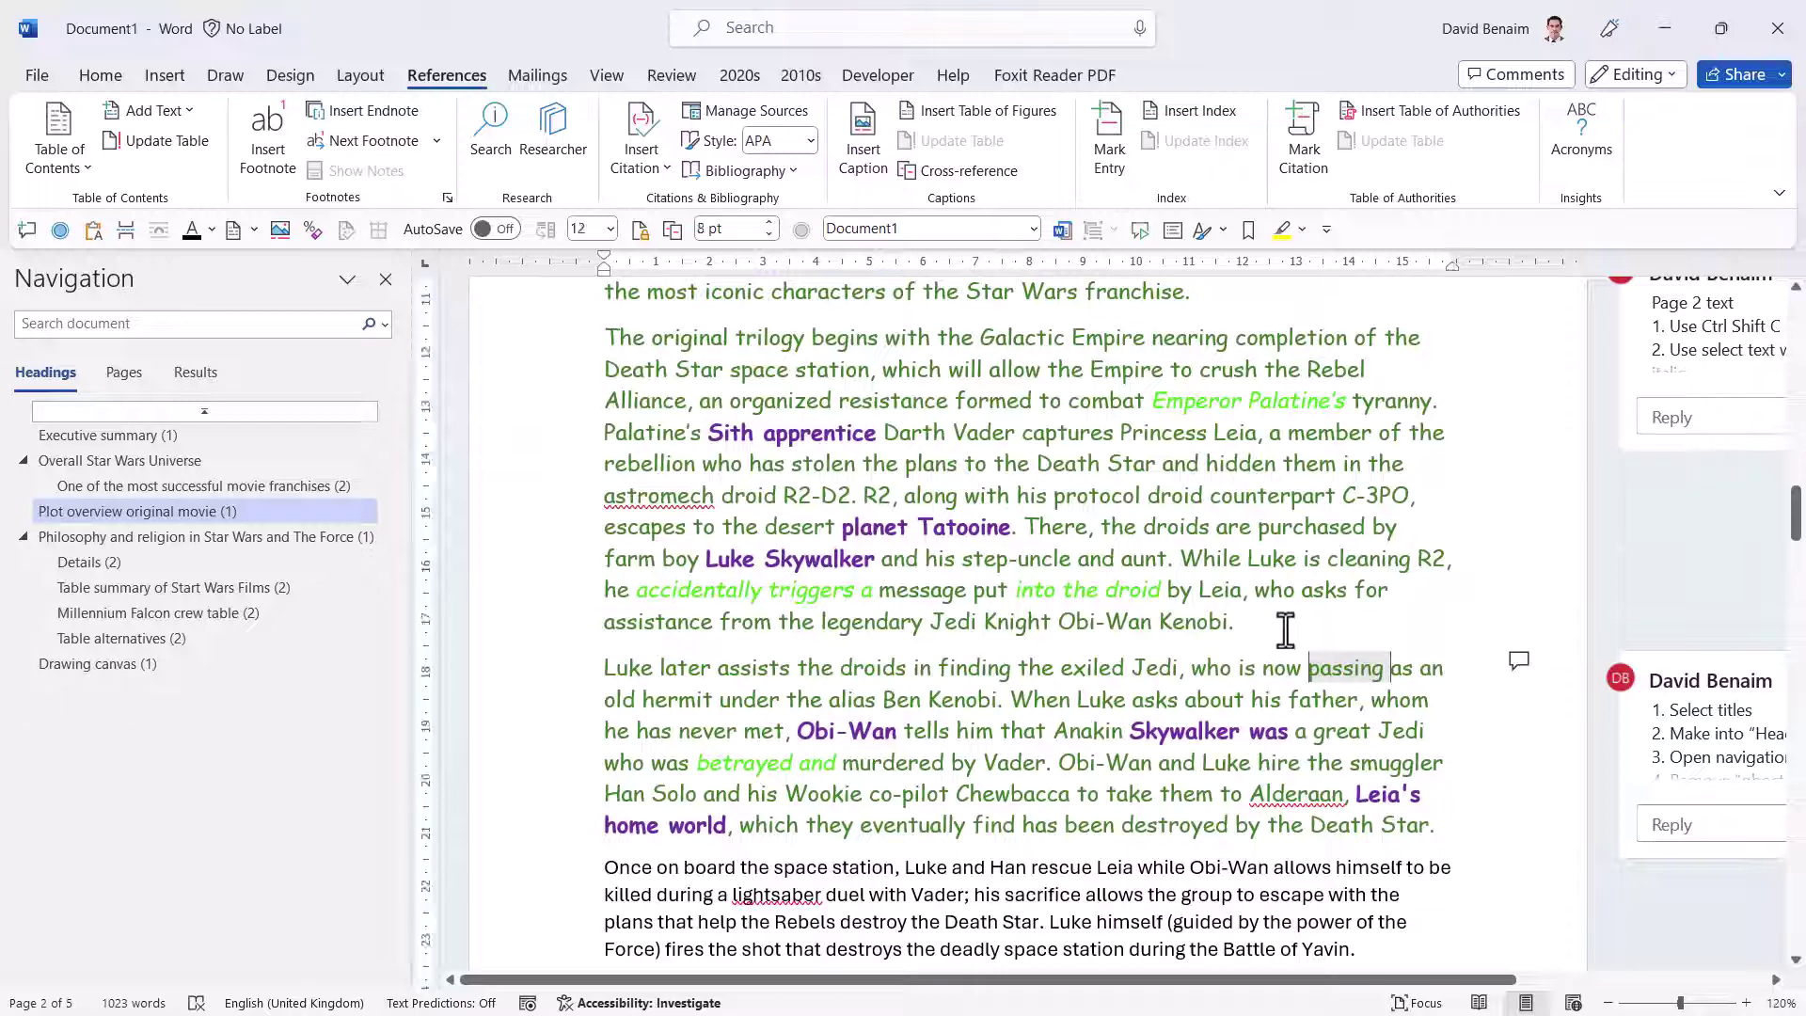
{"action": "key", "text": "Return"}
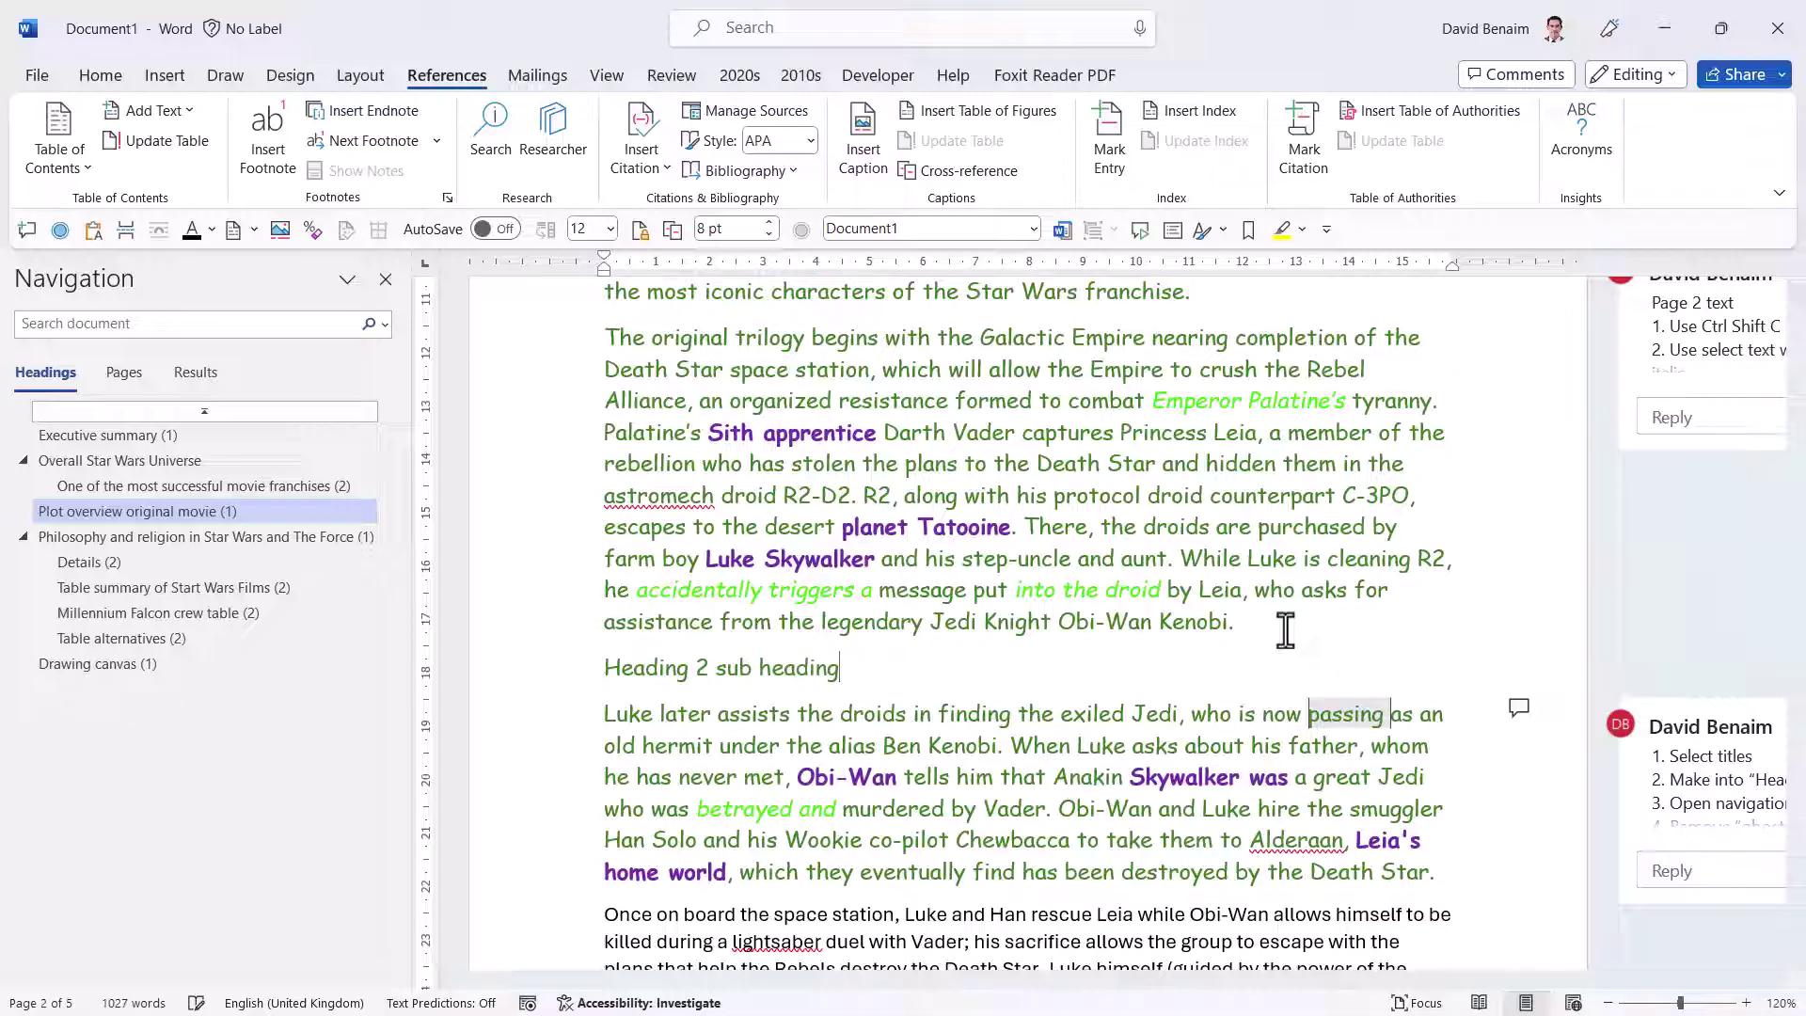
Apply the Heading 2 style to the new line "Heading 2 sub heading".
{"action": "left_click", "coordinate": [538, 673]}
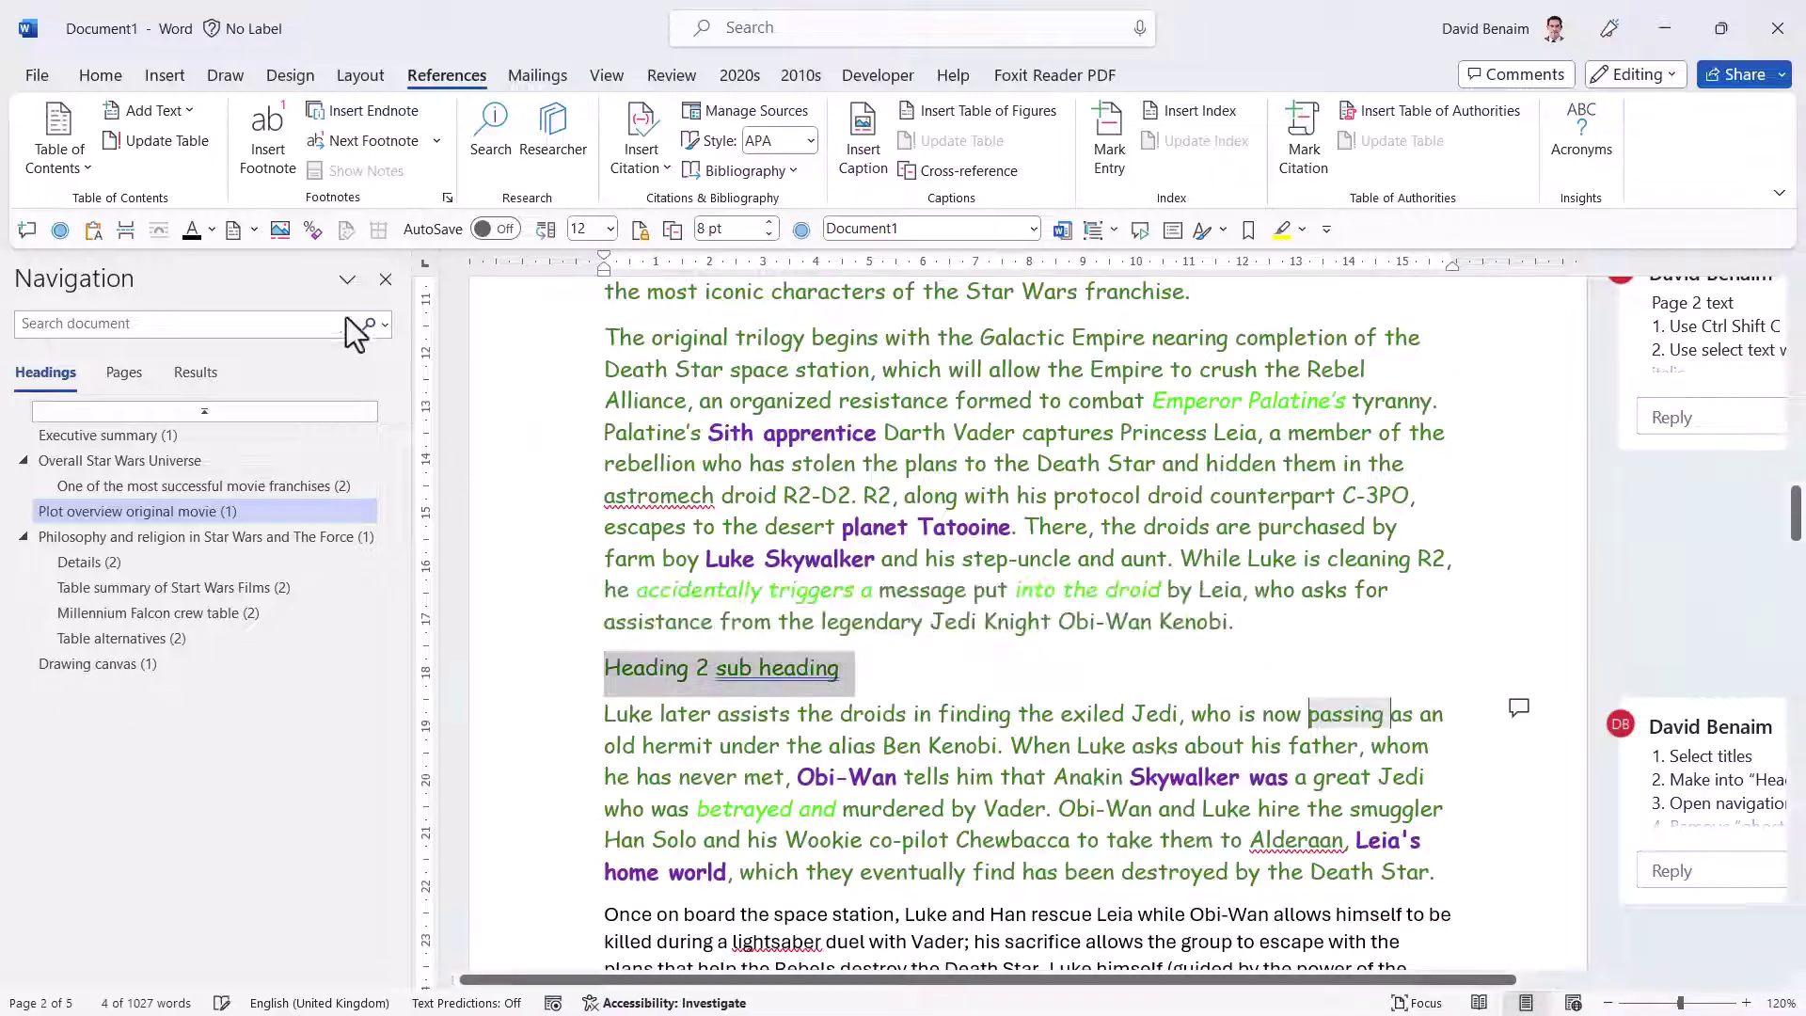
{"action": "left_click", "coordinate": [104, 76]}
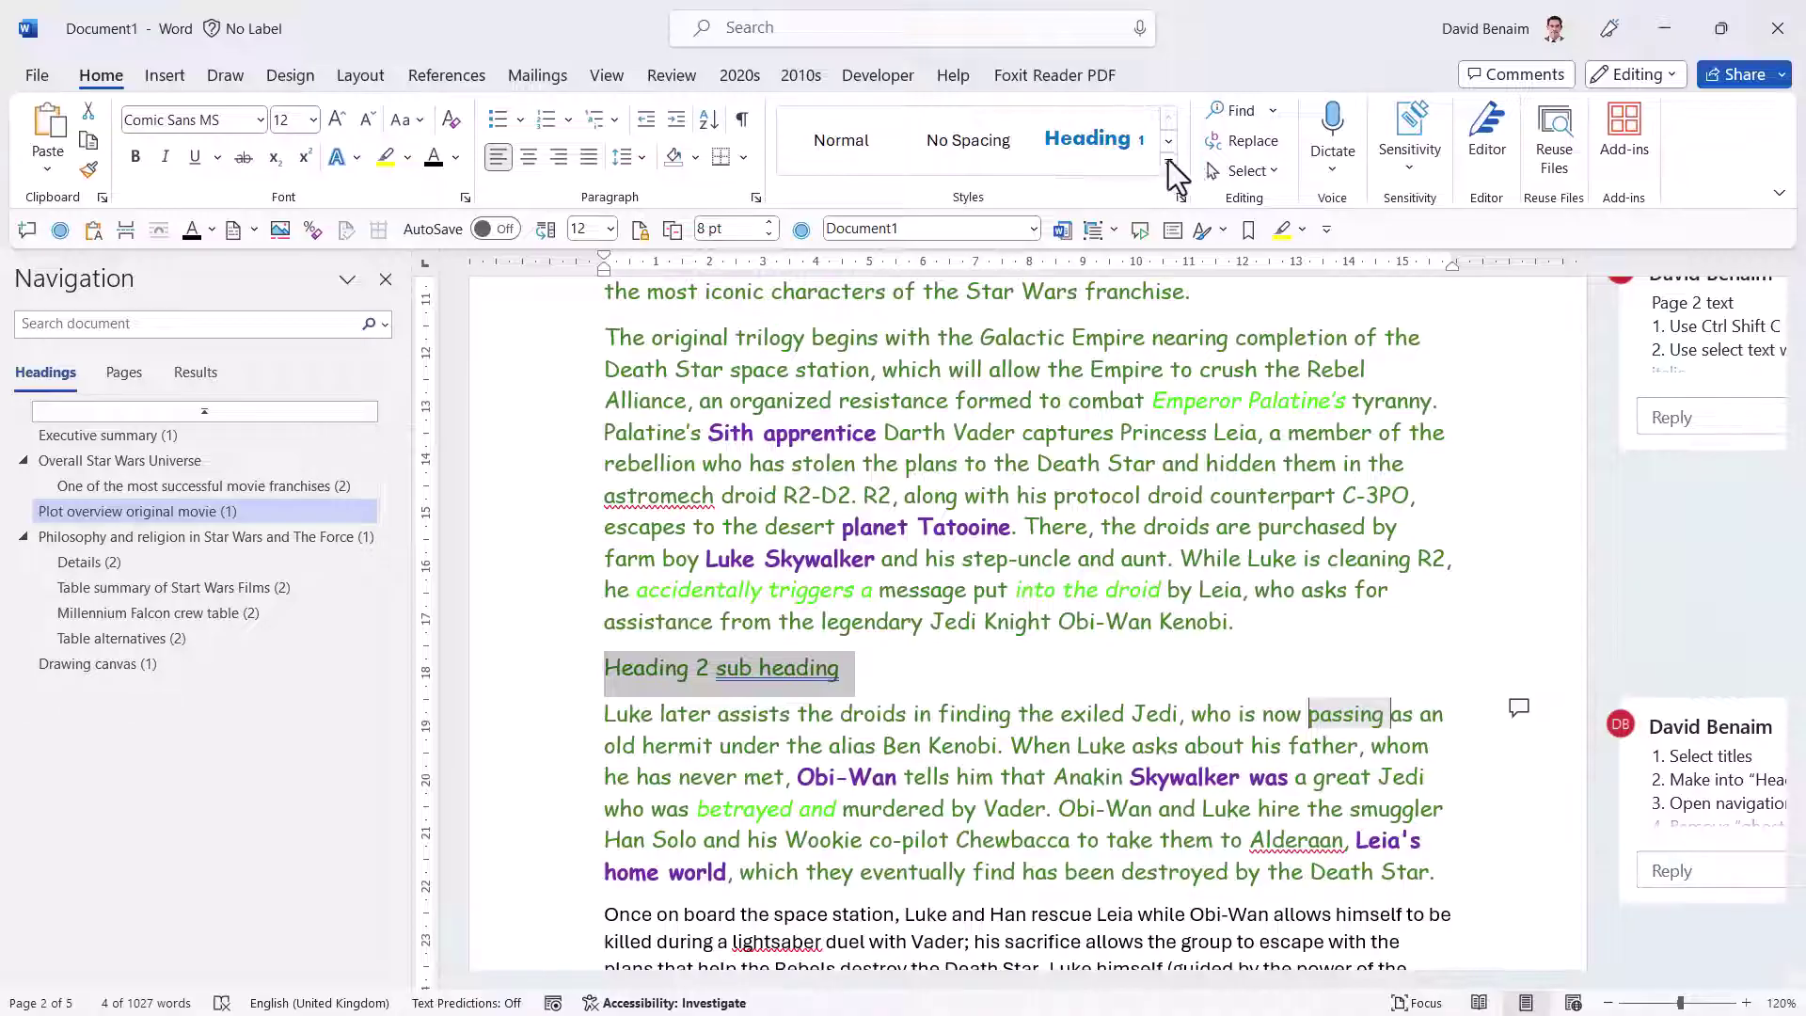
{"action": "left_click", "coordinate": [1169, 161]}
{"action": "left_click", "coordinate": [1220, 141]}
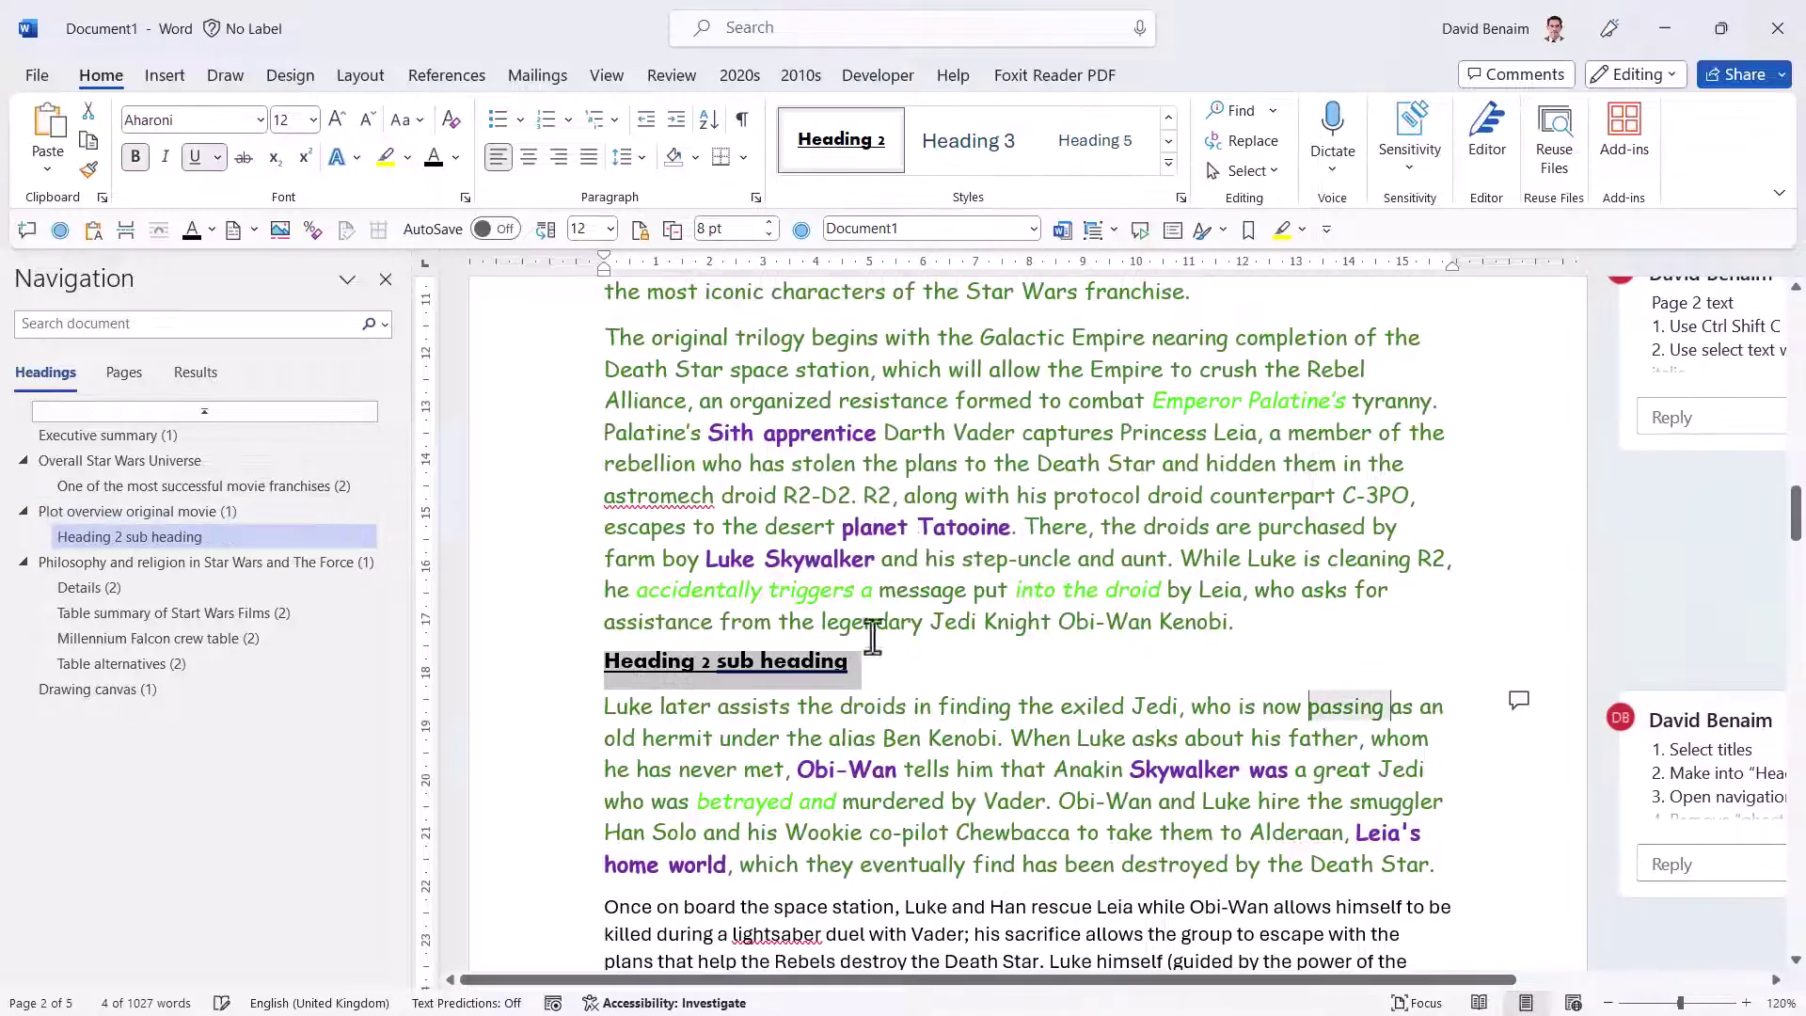
Apply the Heading 3 style to the "Heading 2 sub heading" line and reword it to "Heading 3 sub heading".
{"action": "left_click", "coordinate": [1005, 146]}
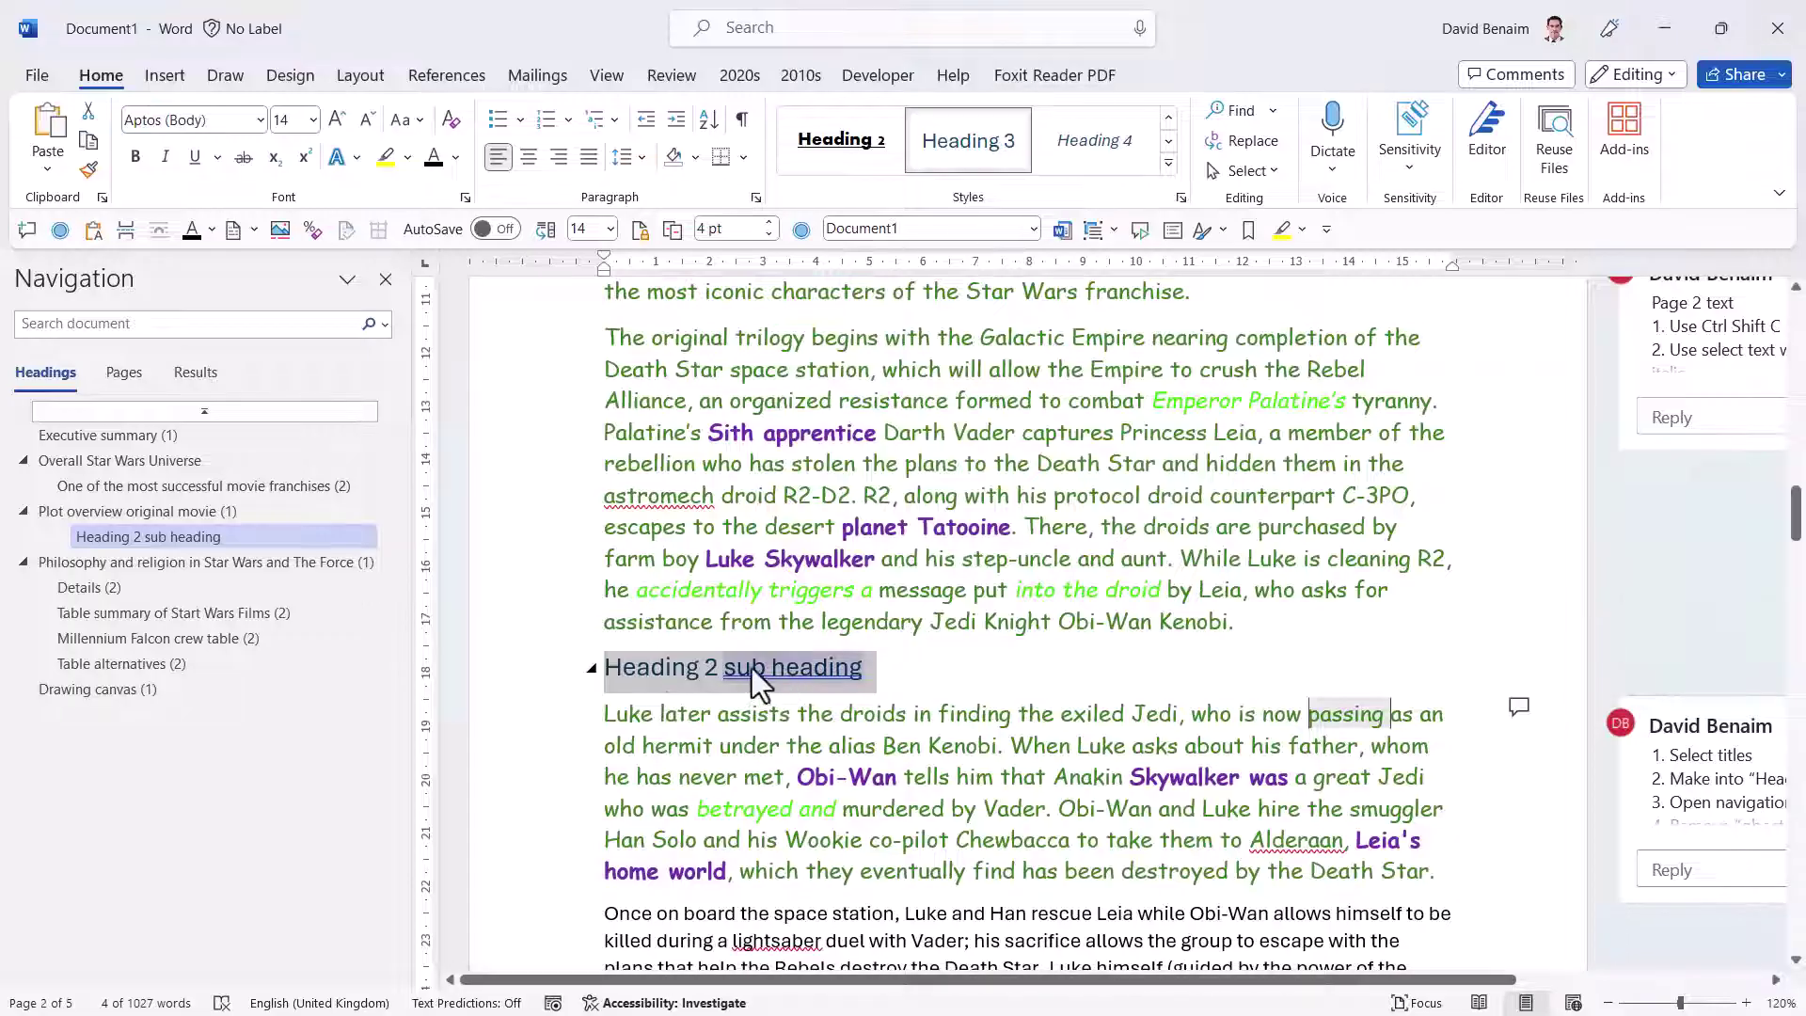
{"action": "left_click", "coordinate": [713, 670]}
{"action": "double_click", "coordinate": [713, 670]}
{"action": "type", "text": "3"}
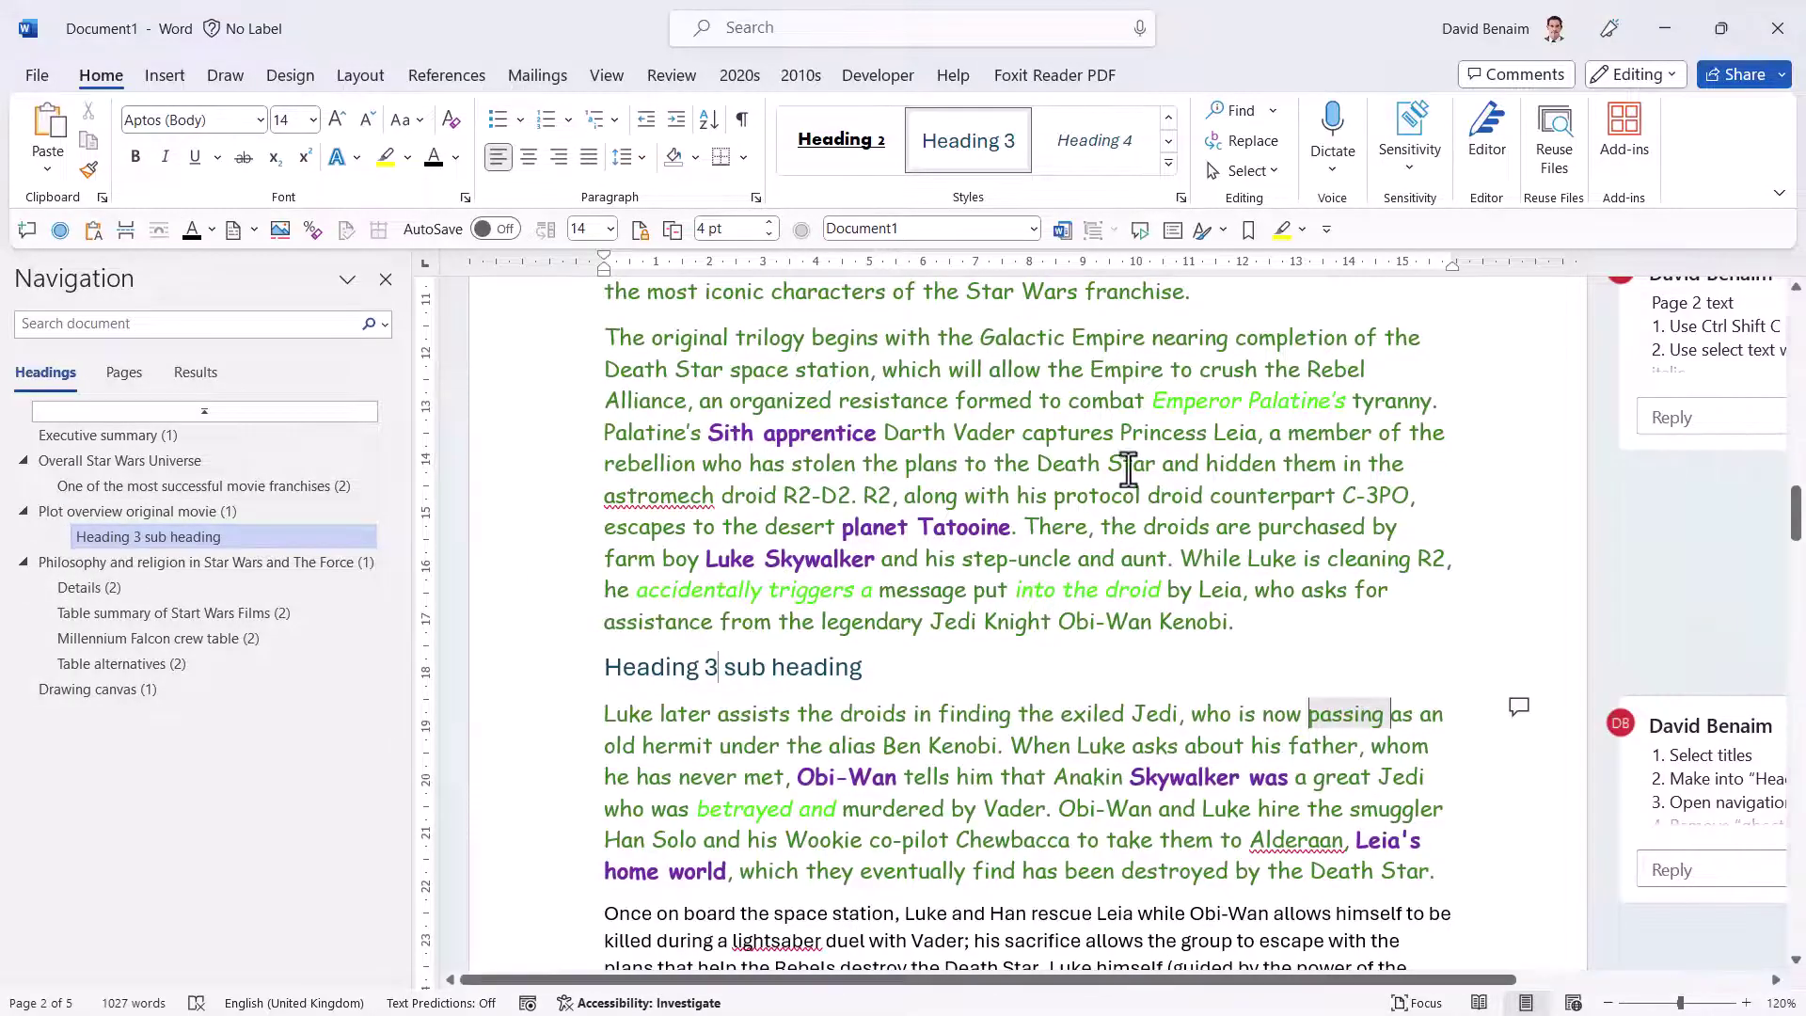
Update the entire table of contents below the document title, including its headings as well as page numbers.
{"action": "scroll", "coordinate": [1124, 470], "scroll_direction": "up", "scroll_amount": 15}
{"action": "left_click", "coordinate": [960, 588]}
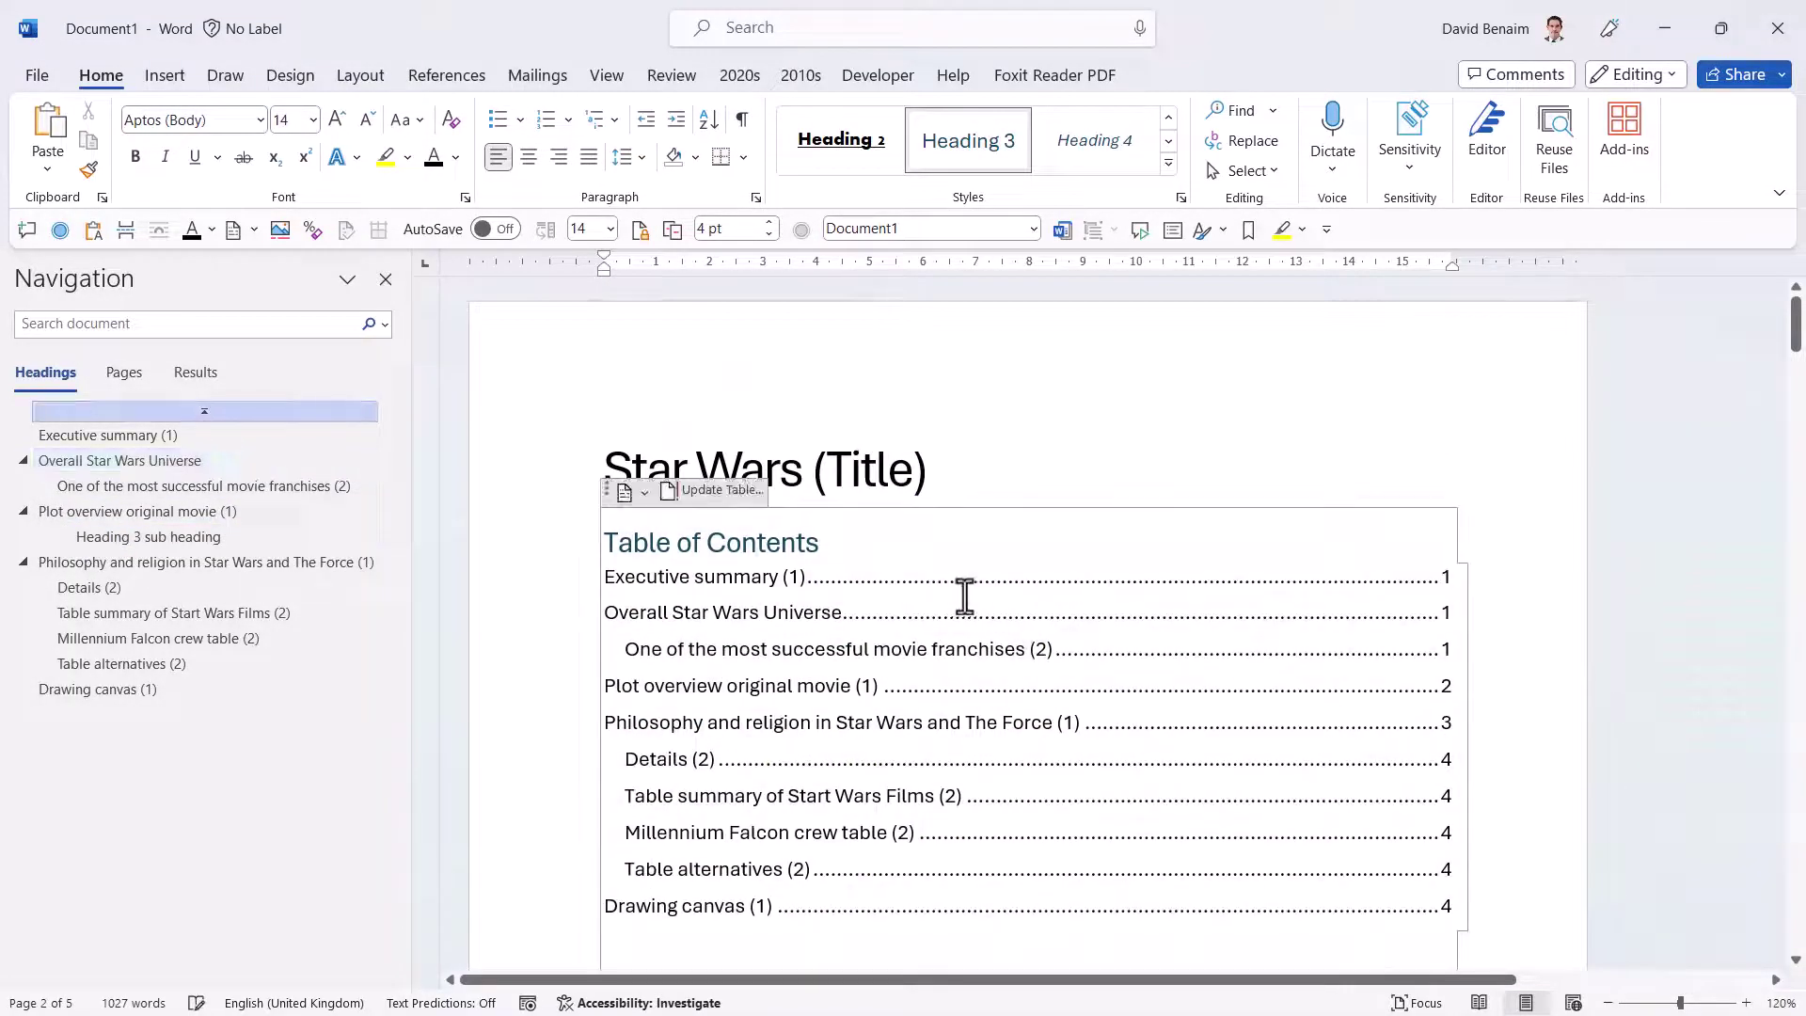
{"action": "left_click", "coordinate": [719, 492]}
{"action": "left_click", "coordinate": [815, 521]}
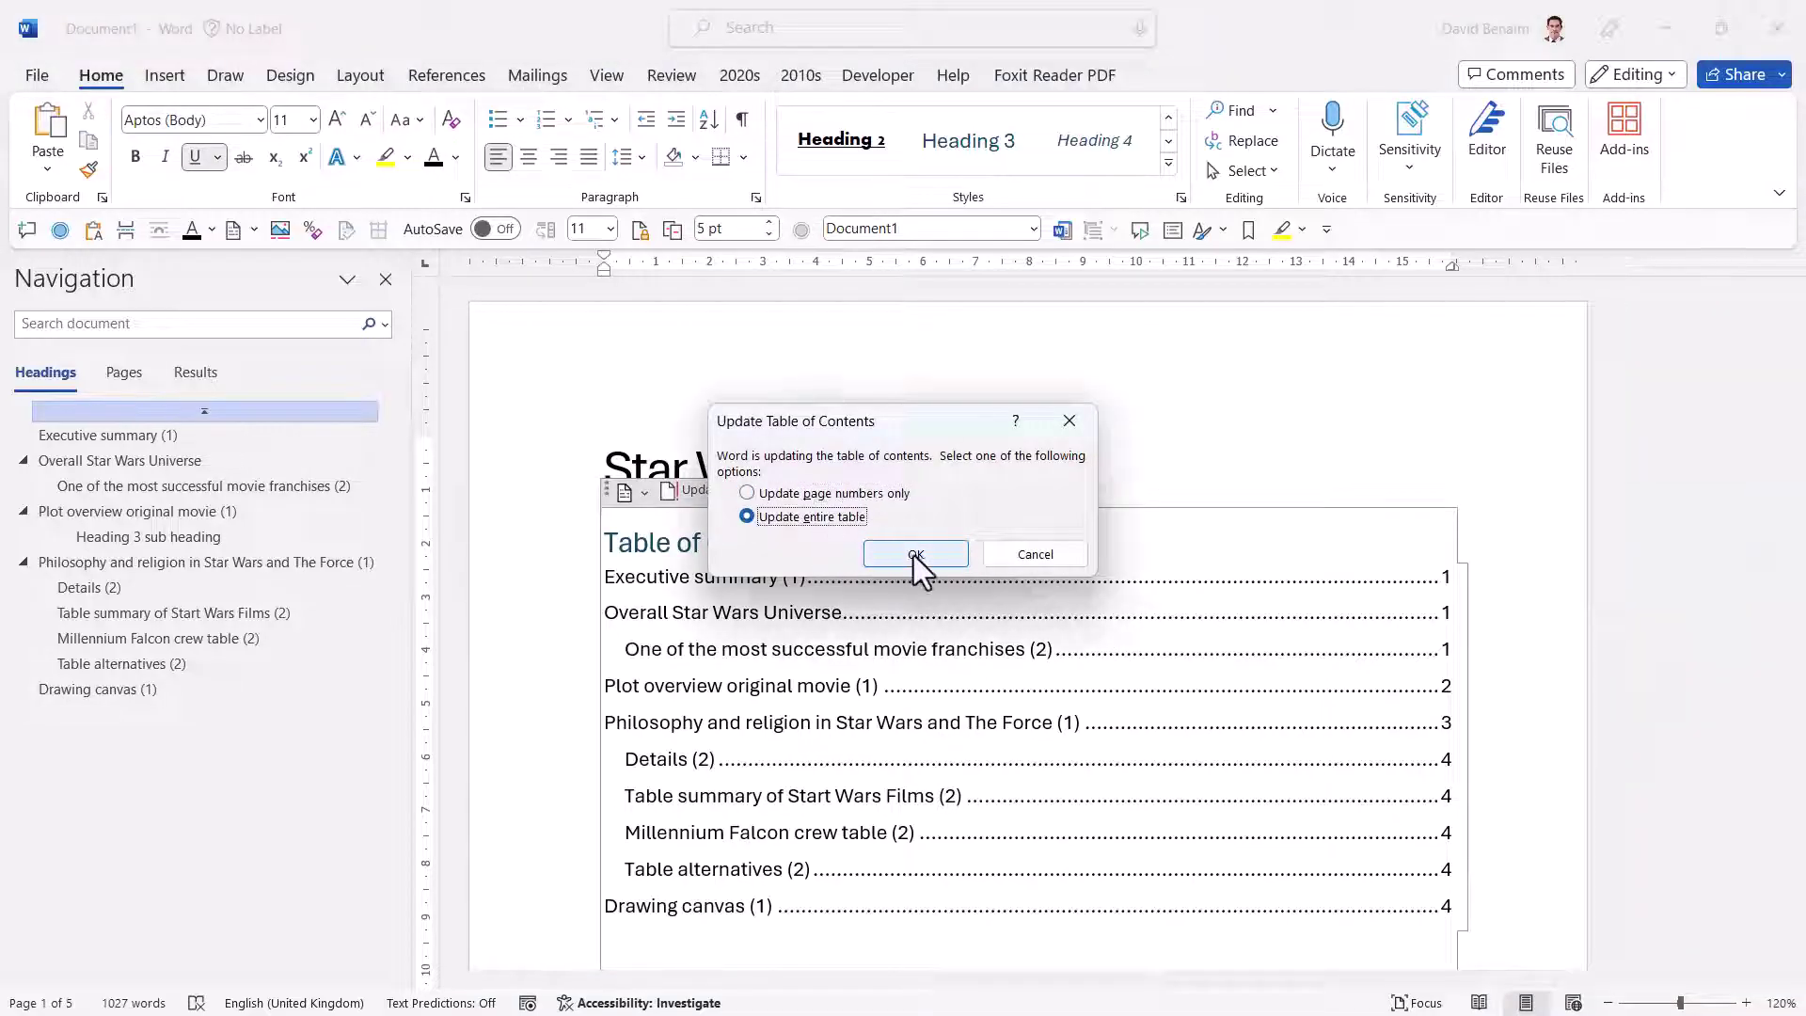
{"action": "left_click", "coordinate": [915, 555]}
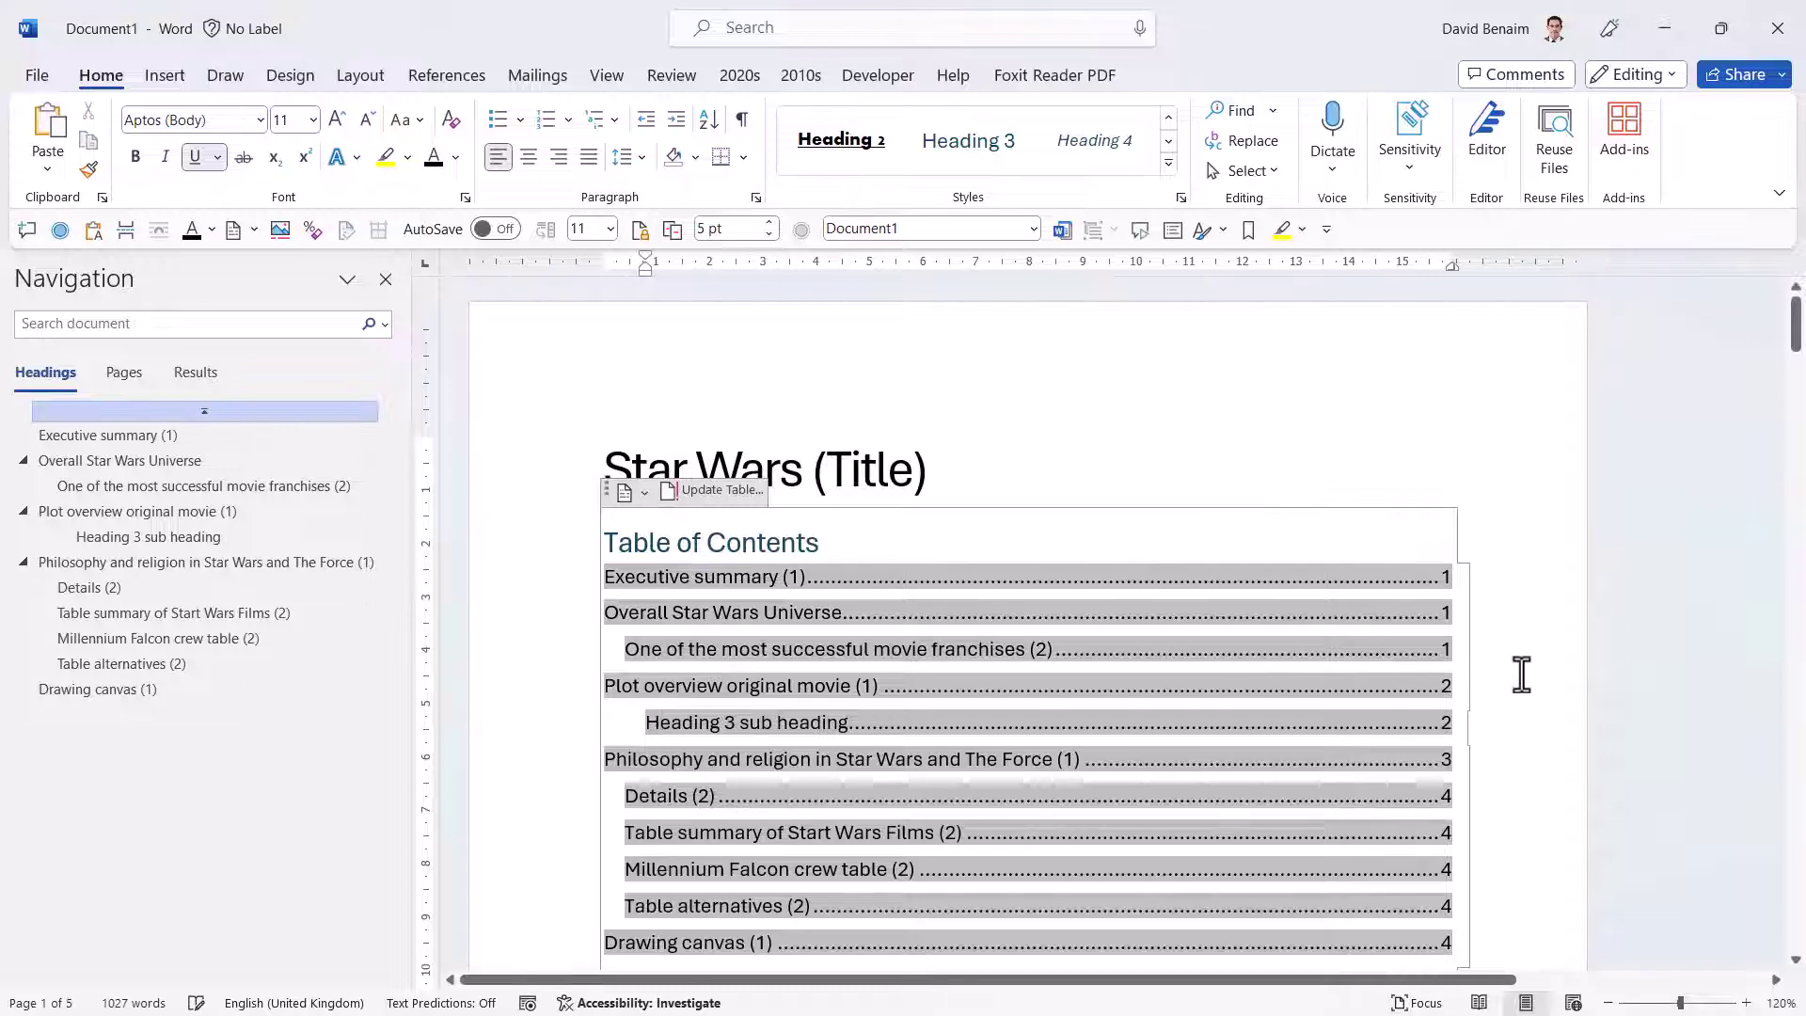
Examine the full list of styles, including the TOC 1 to TOC 3 and TOC Heading styles.
{"action": "scroll", "coordinate": [1175, 696], "scroll_direction": "down", "scroll_amount": 5}
{"action": "scroll", "coordinate": [1175, 696], "scroll_direction": "down", "scroll_amount": 5}
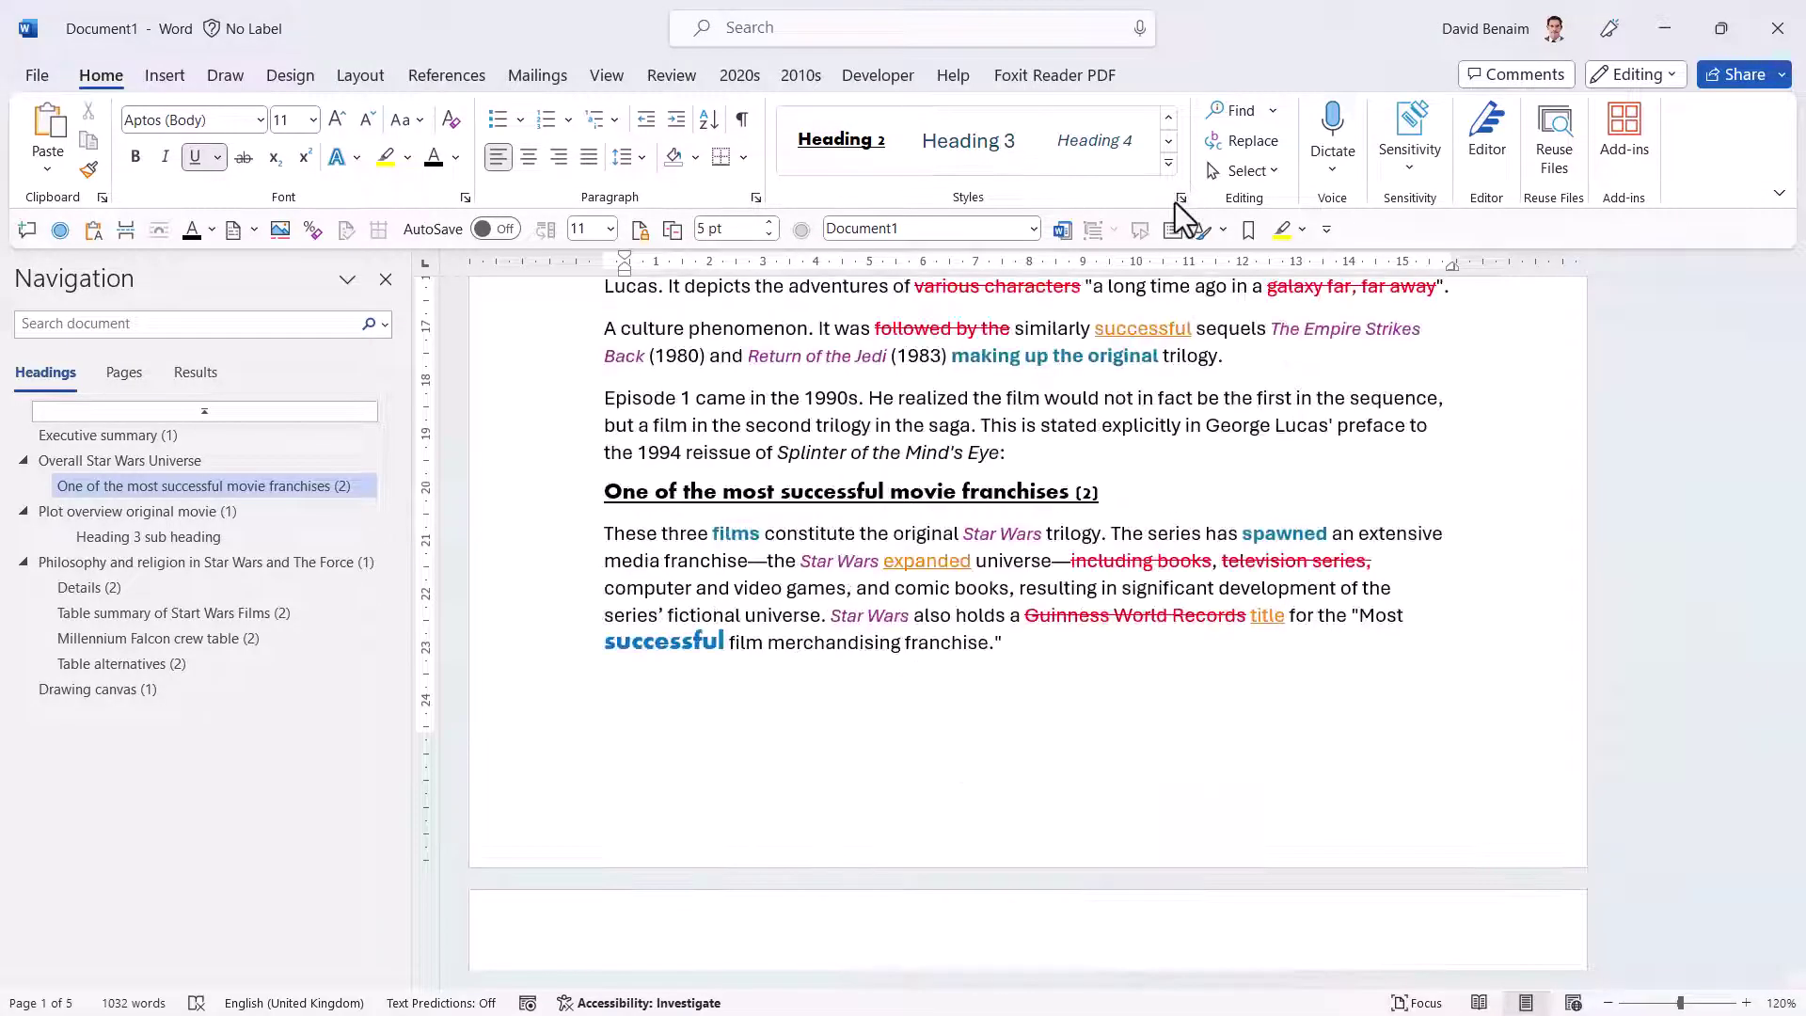
{"action": "left_click", "coordinate": [1177, 200]}
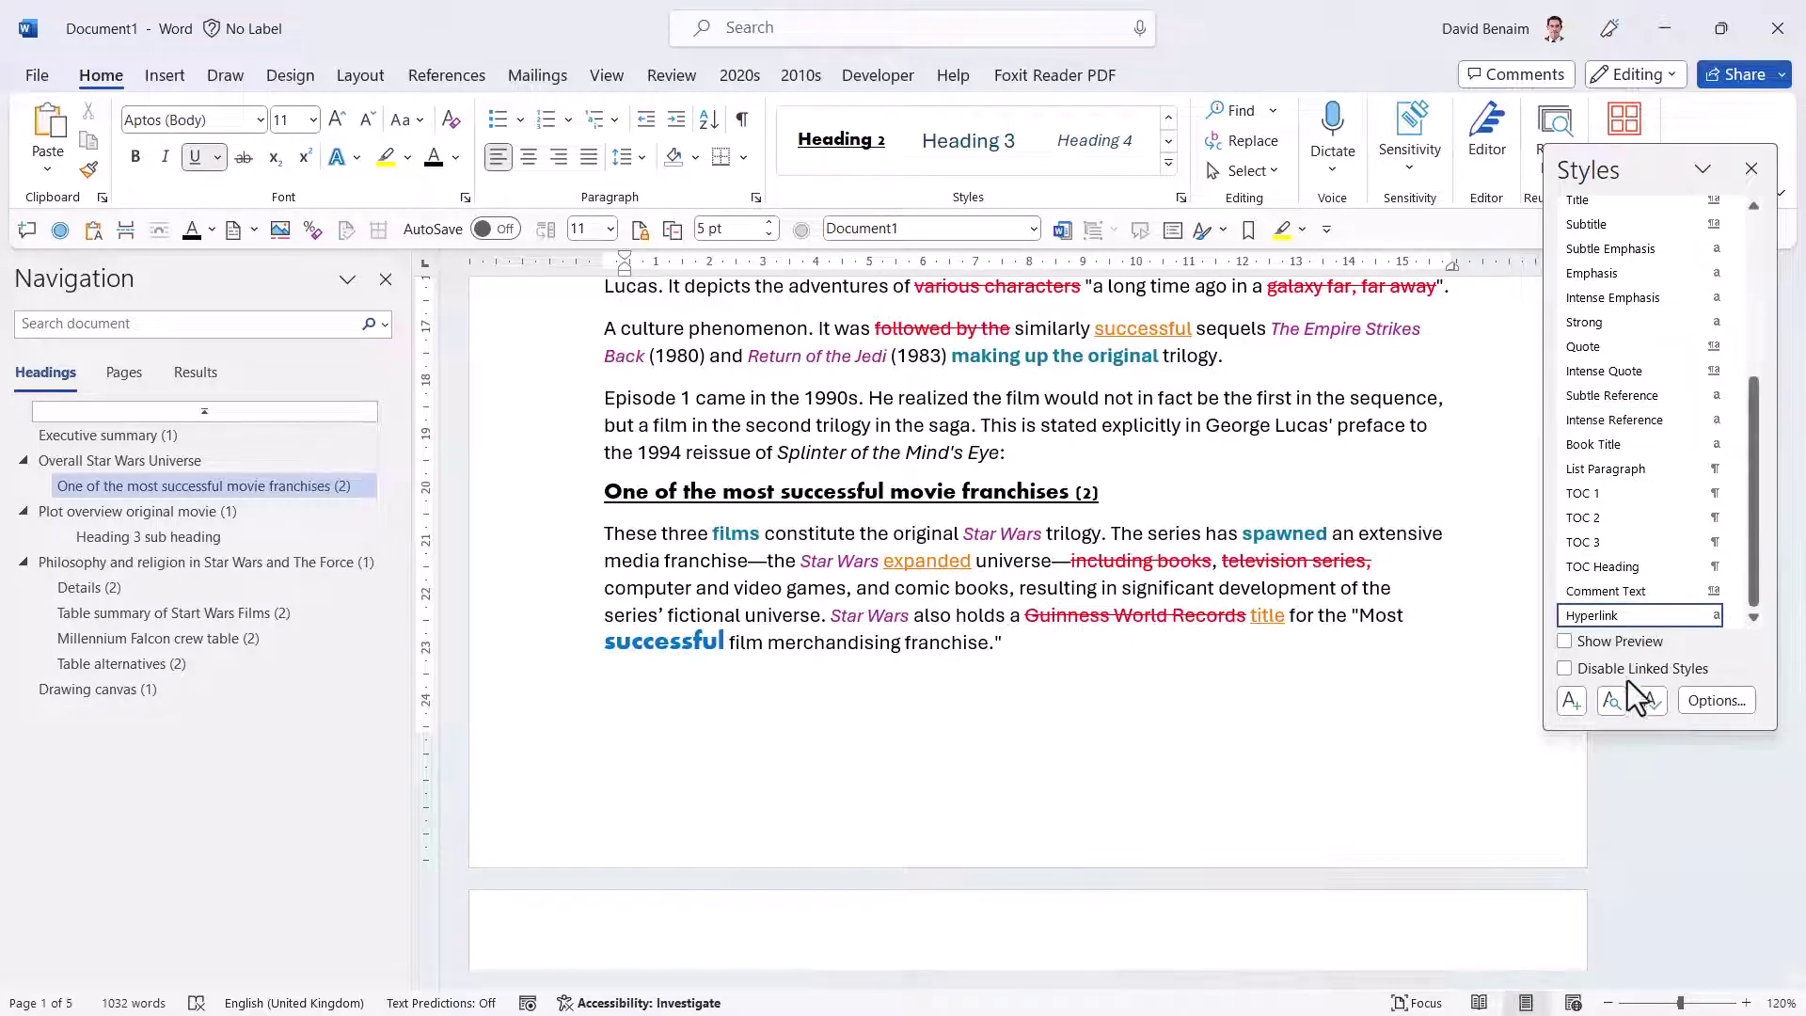
{"action": "left_click", "coordinate": [1752, 169]}
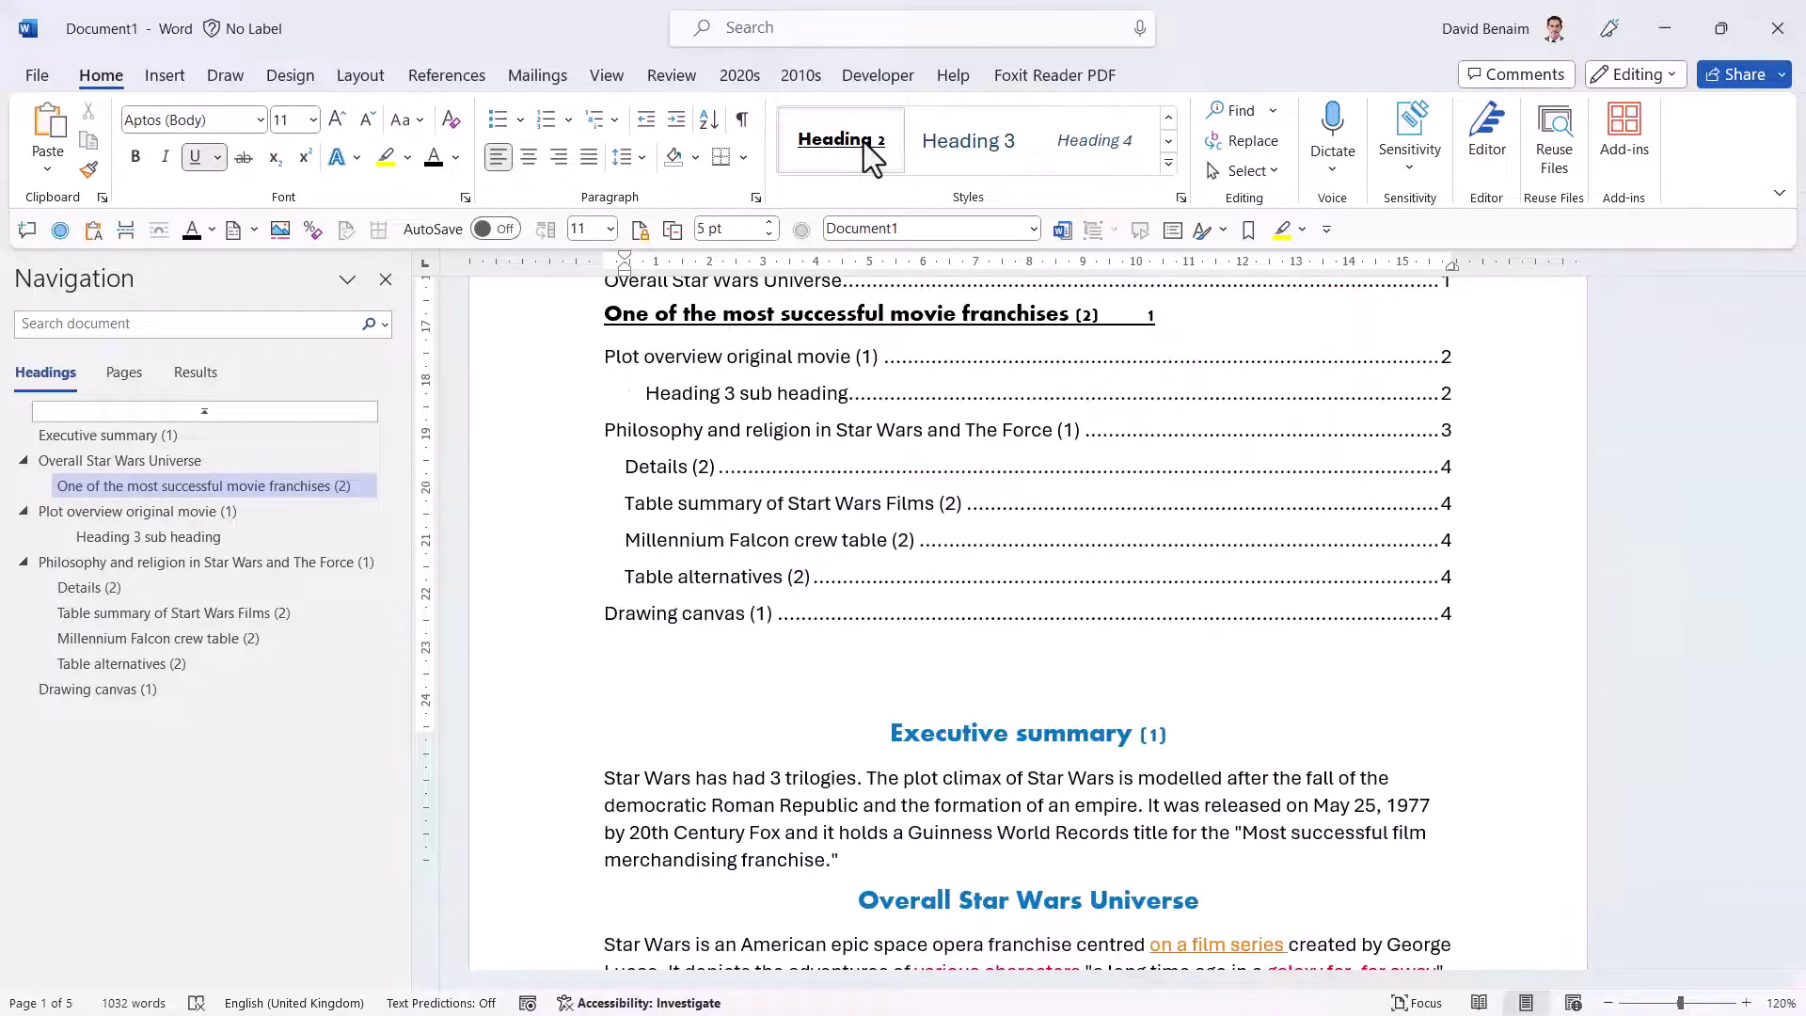
{"action": "left_click", "coordinate": [1015, 643]}
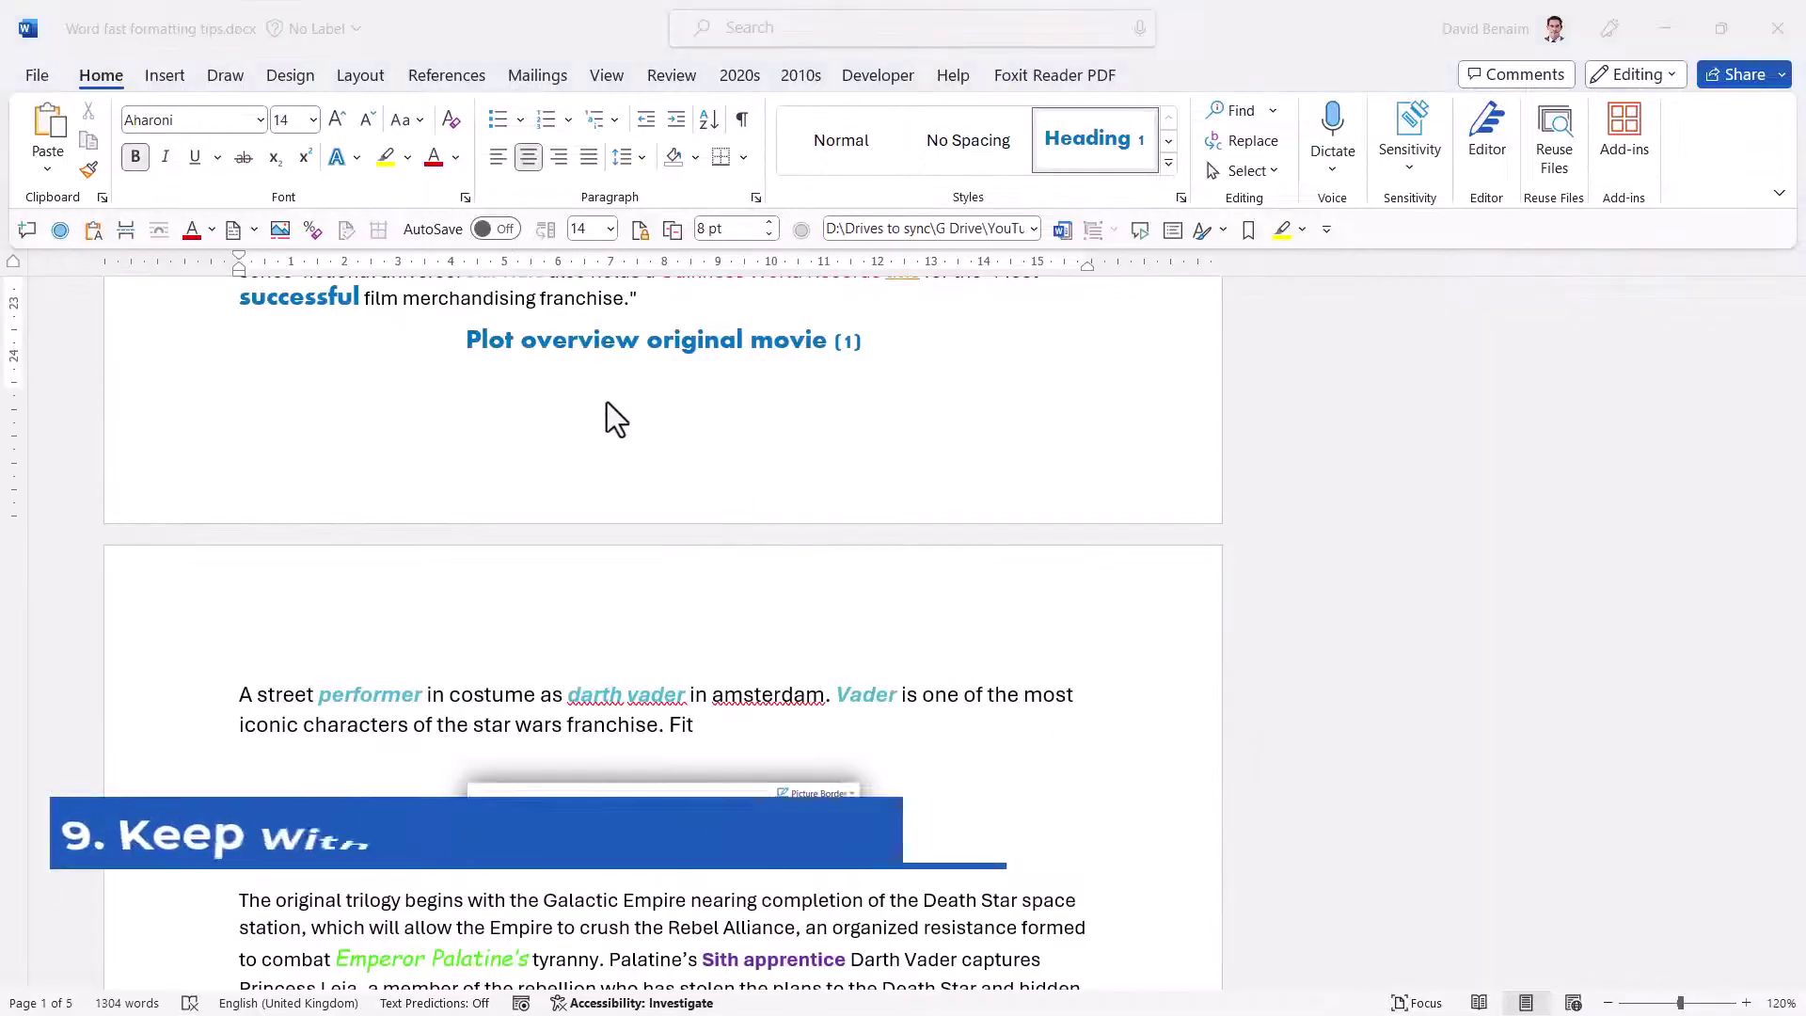
Turn on "Keep with next" for the "Plot overview original movie (1)" heading in its paragraph pagination settings.
{"action": "left_click_drag", "start_coordinate": [463, 341], "coordinate": [866, 354]}
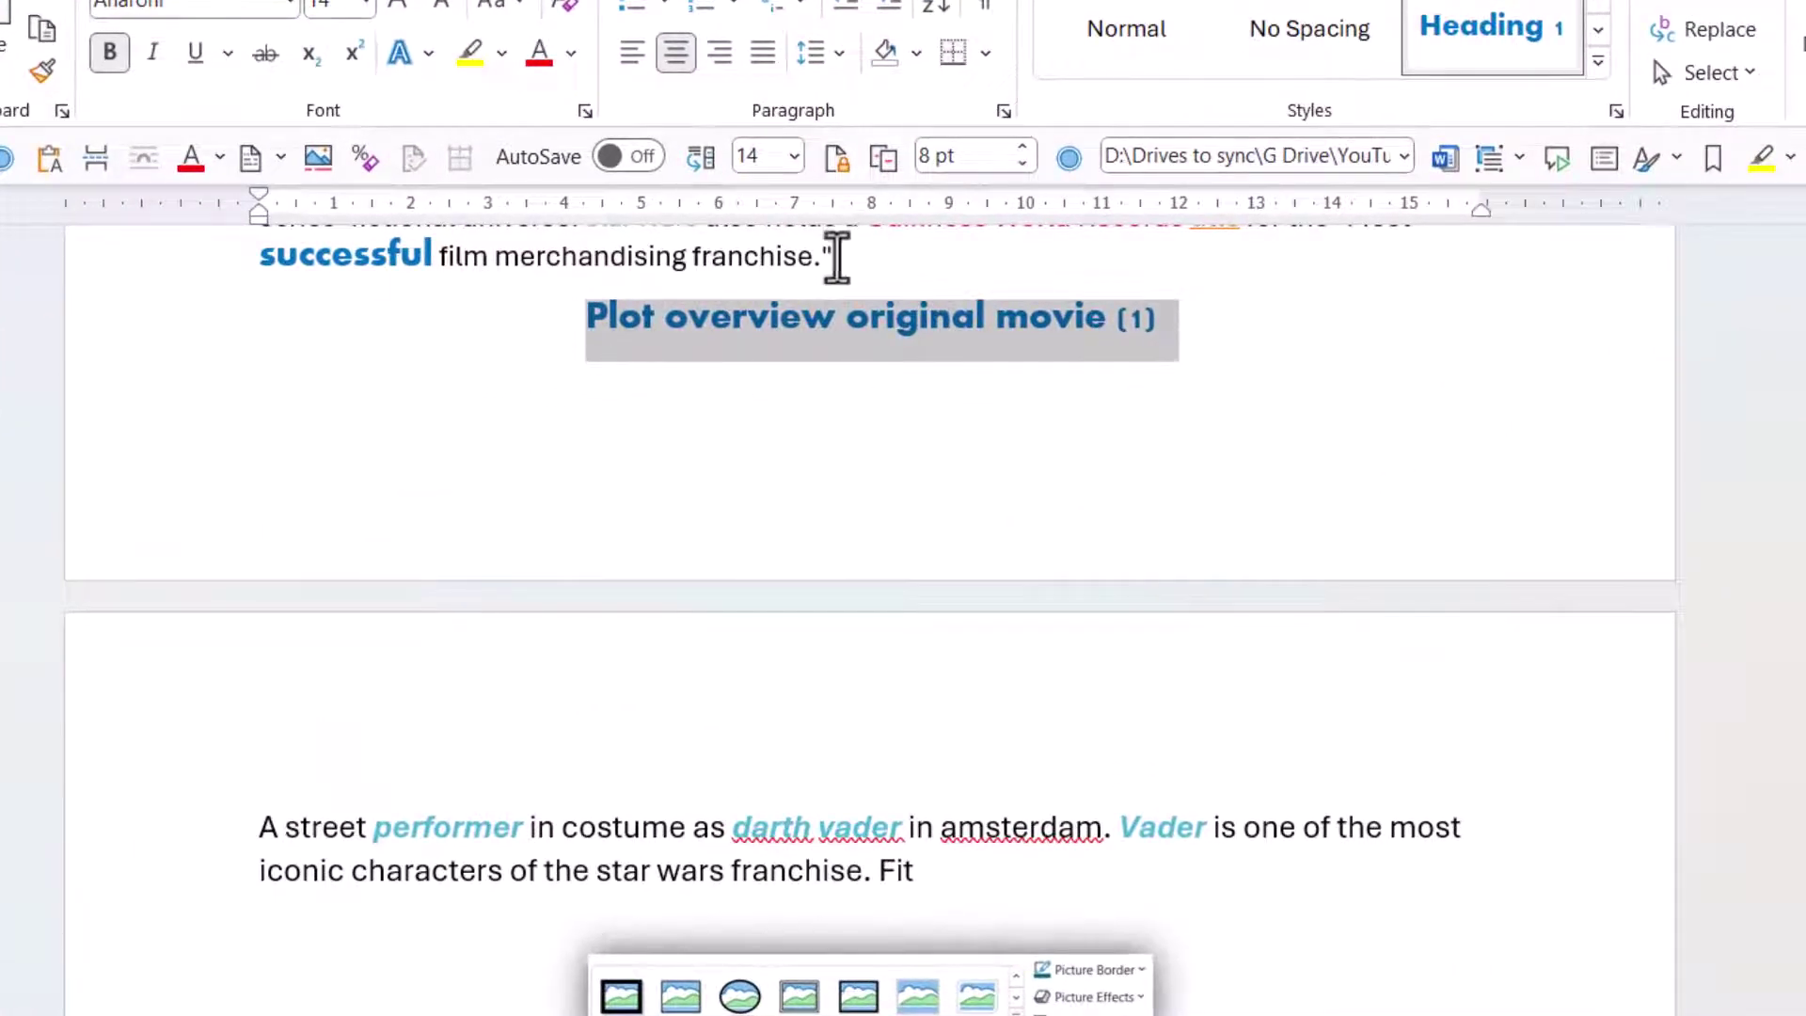
{"action": "left_click", "coordinate": [1005, 111]}
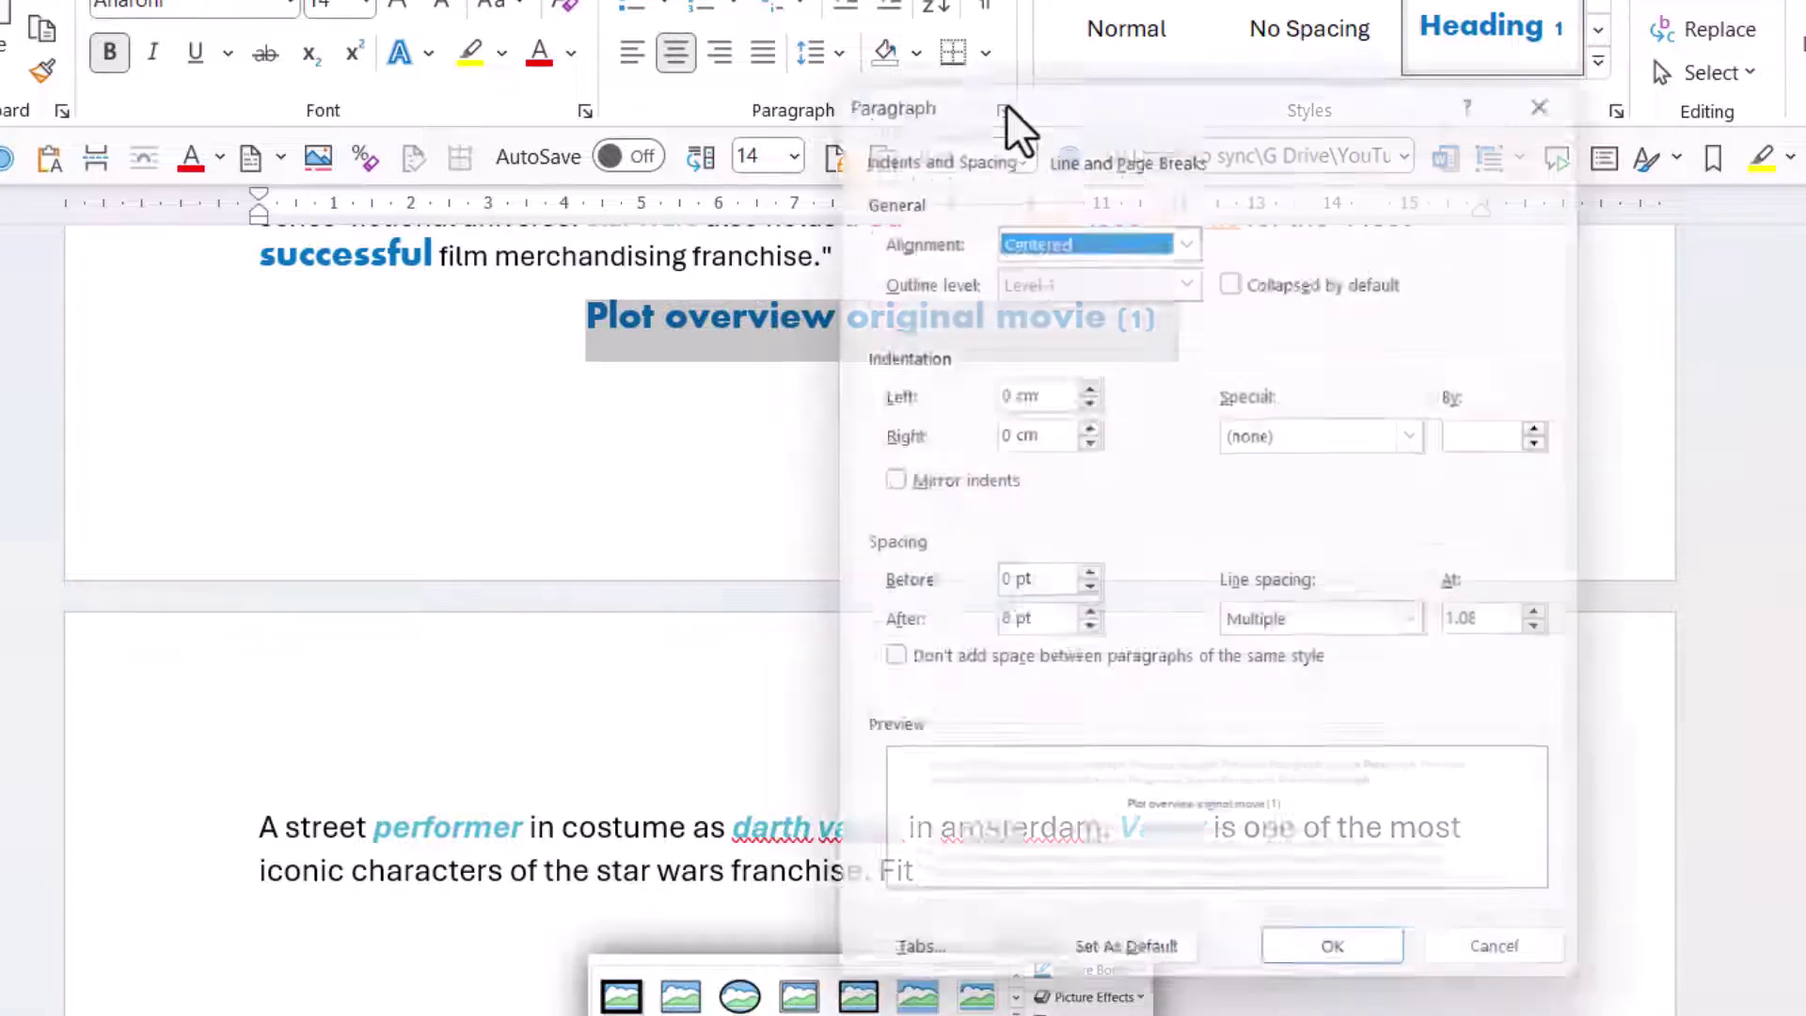
{"action": "left_click", "coordinate": [1092, 141]}
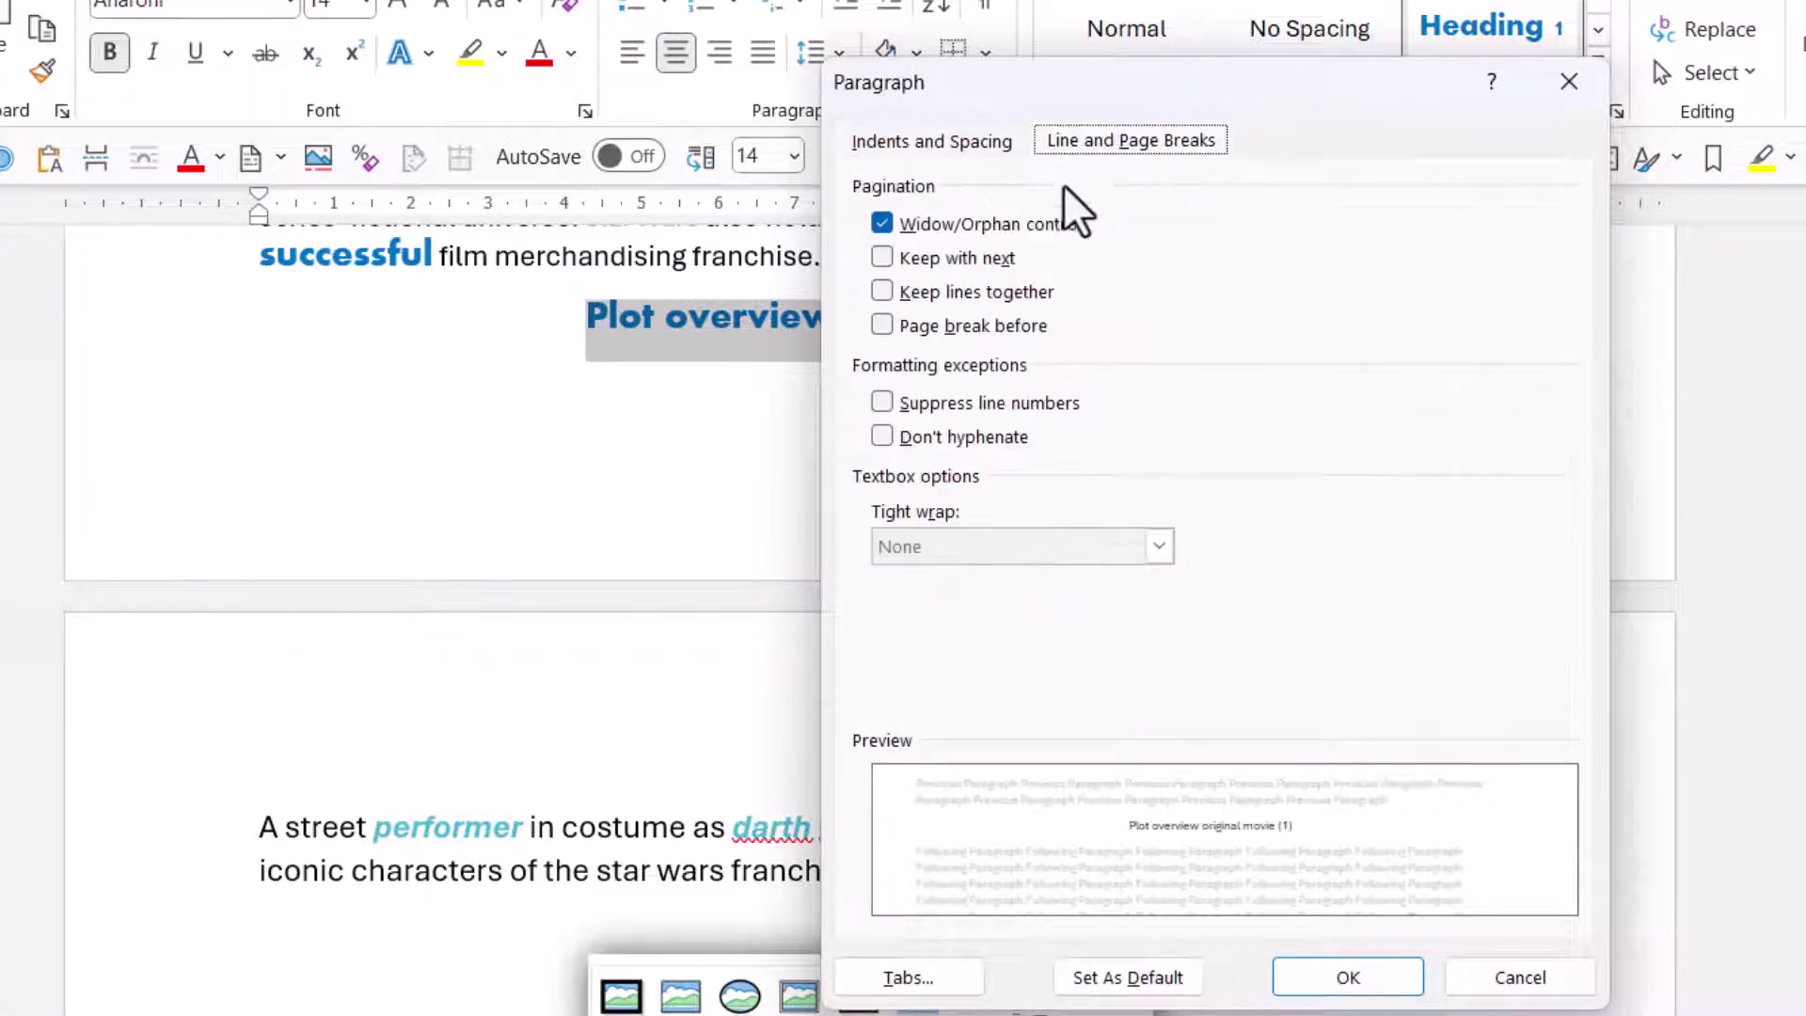
{"action": "left_click", "coordinate": [898, 269]}
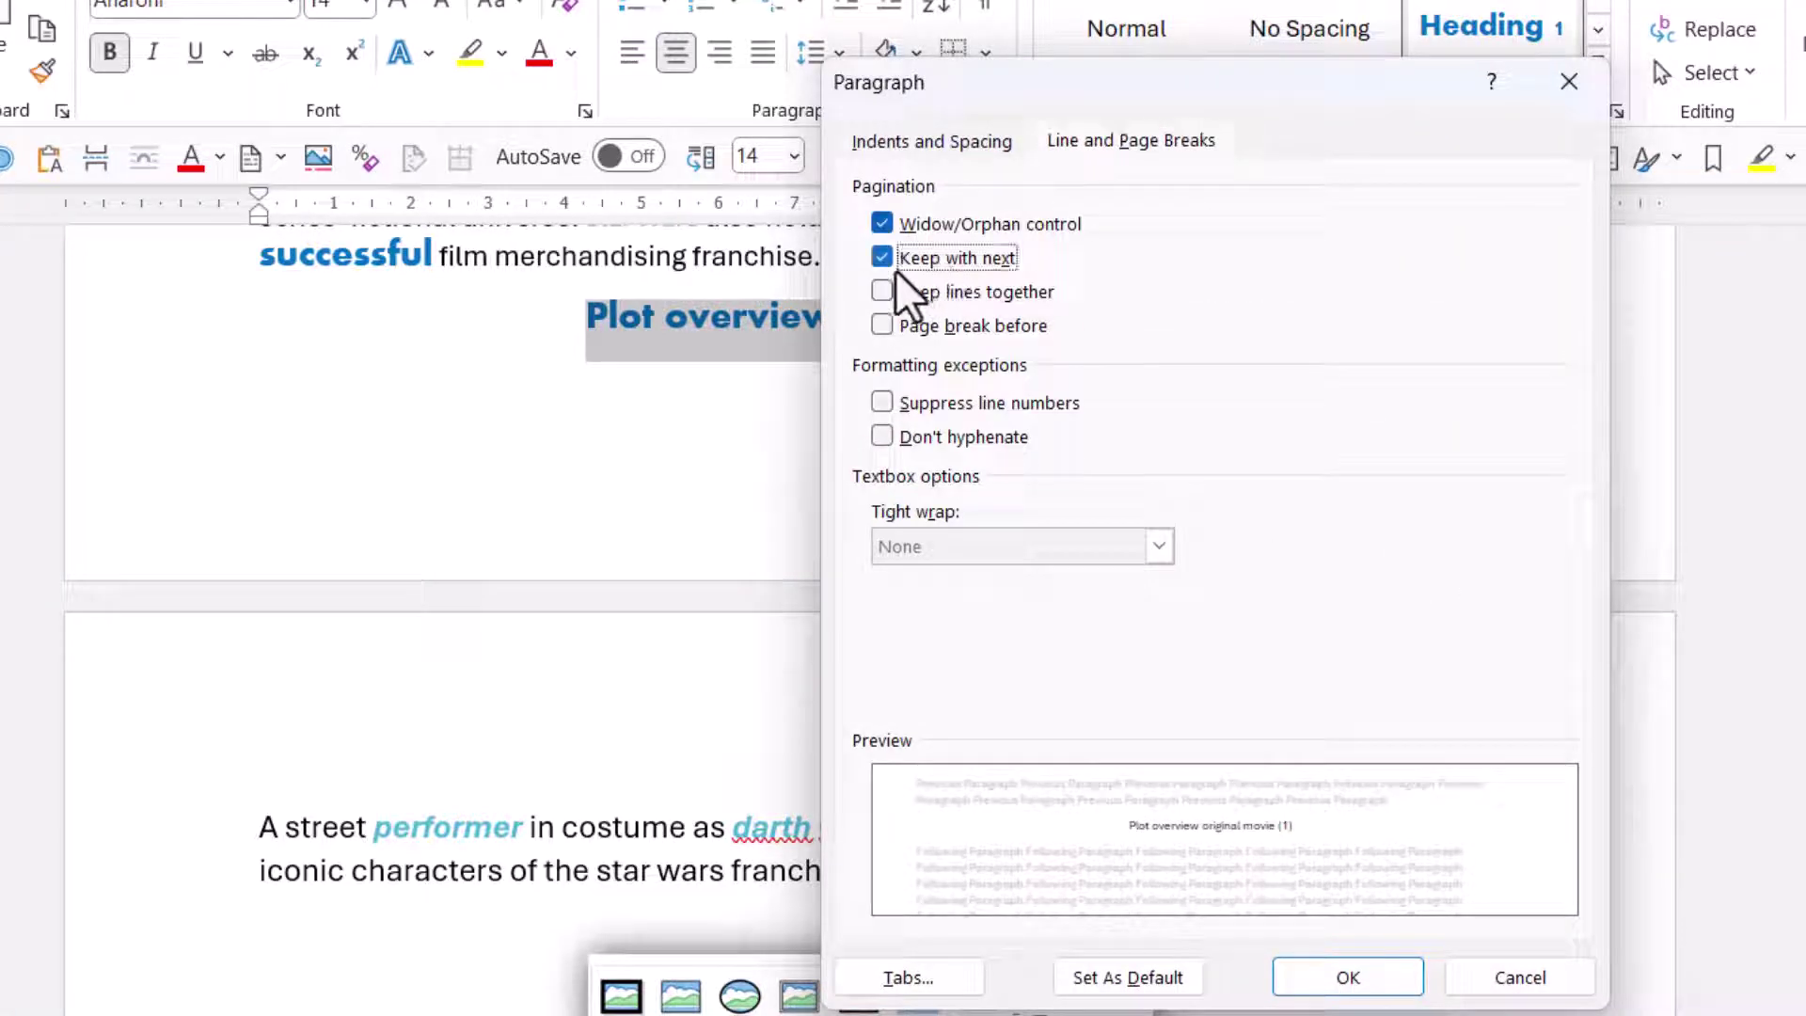
{"action": "left_click", "coordinate": [1343, 993]}
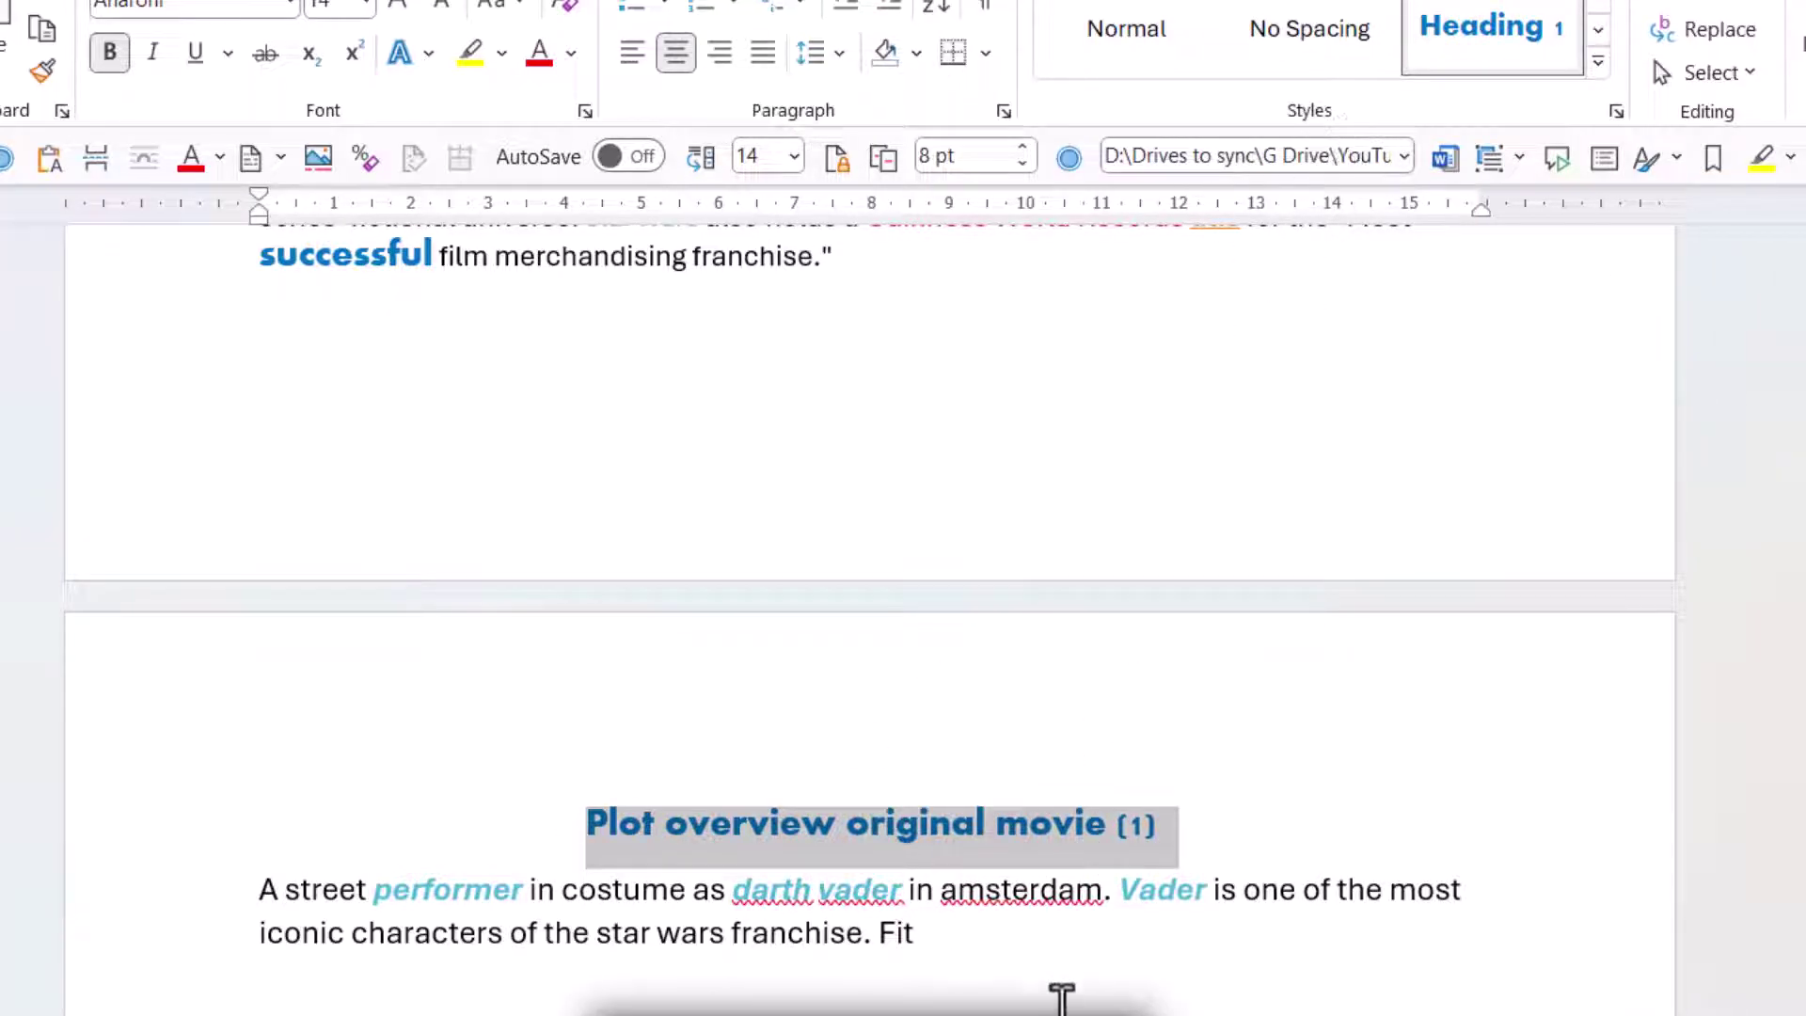
Update the Heading 1 style to match the selected "Plot overview original movie (1)" heading, and check where the "Philosophy and religion" heading falls.
{"action": "scroll", "coordinate": [956, 931], "scroll_direction": "down", "scroll_amount": 4}
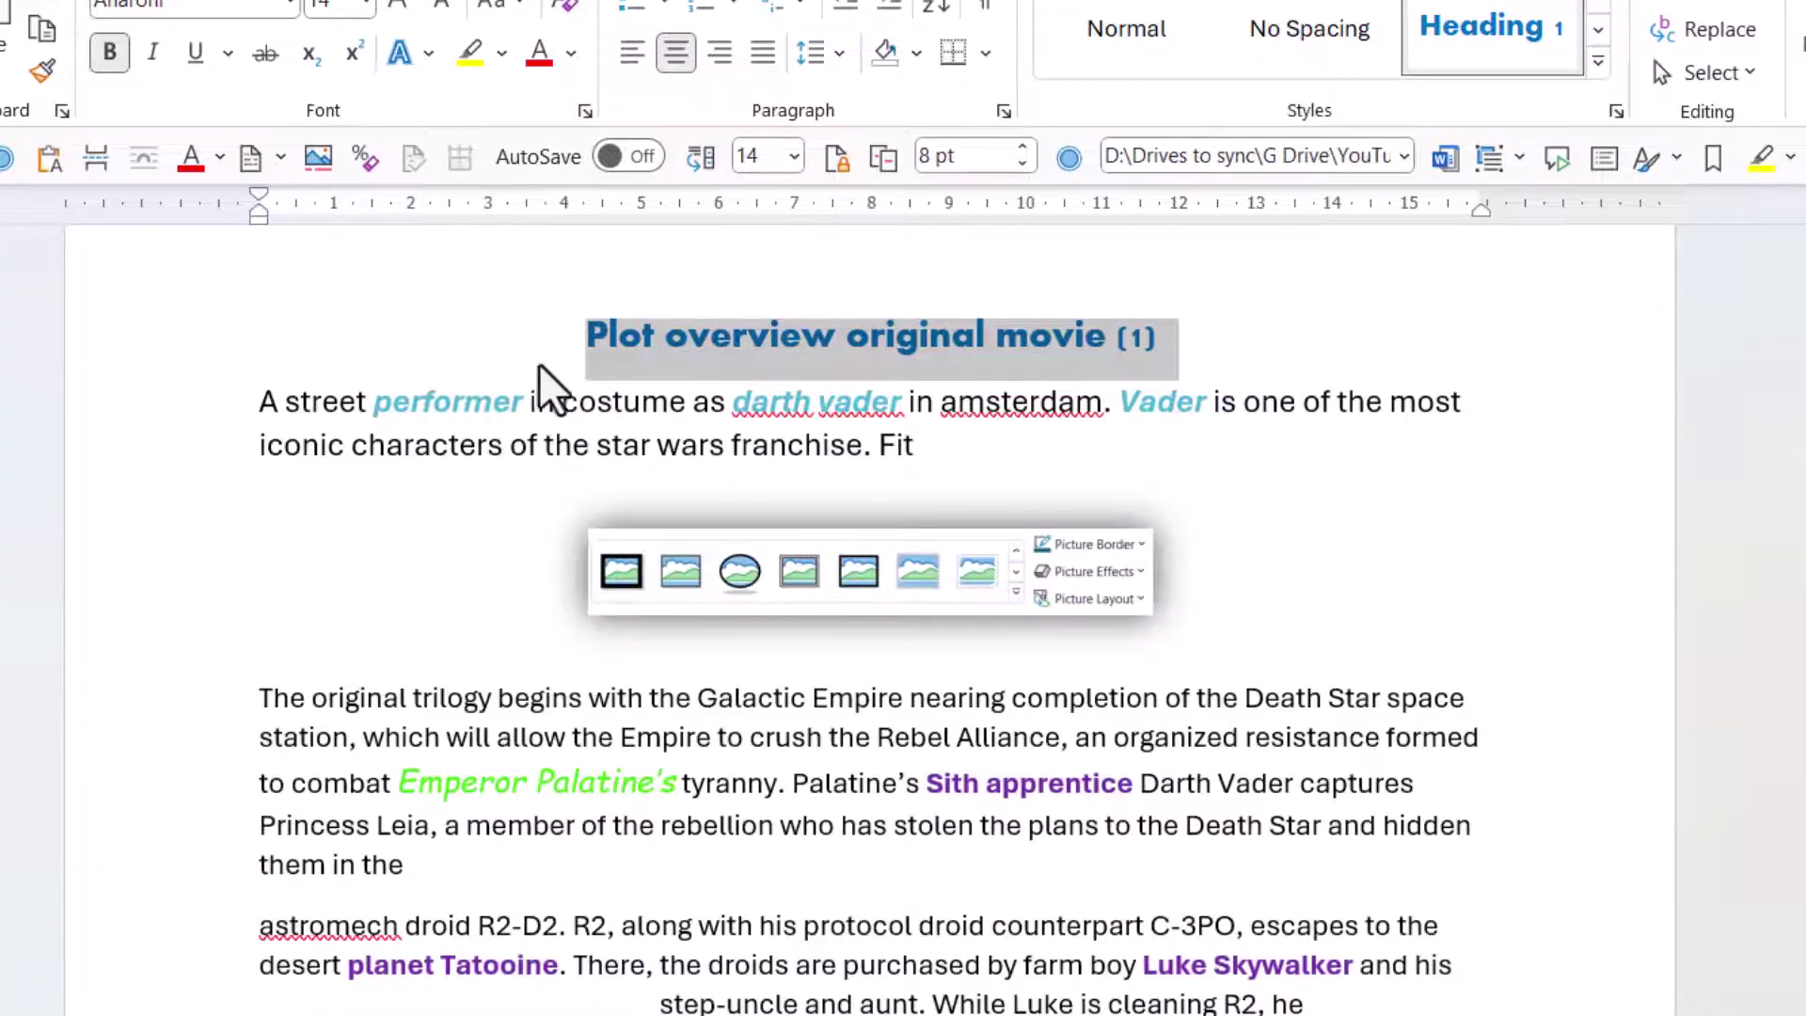
{"action": "scroll", "coordinate": [552, 392], "scroll_direction": "down", "scroll_amount": 3}
{"action": "scroll", "coordinate": [552, 395], "scroll_direction": "down", "scroll_amount": 10}
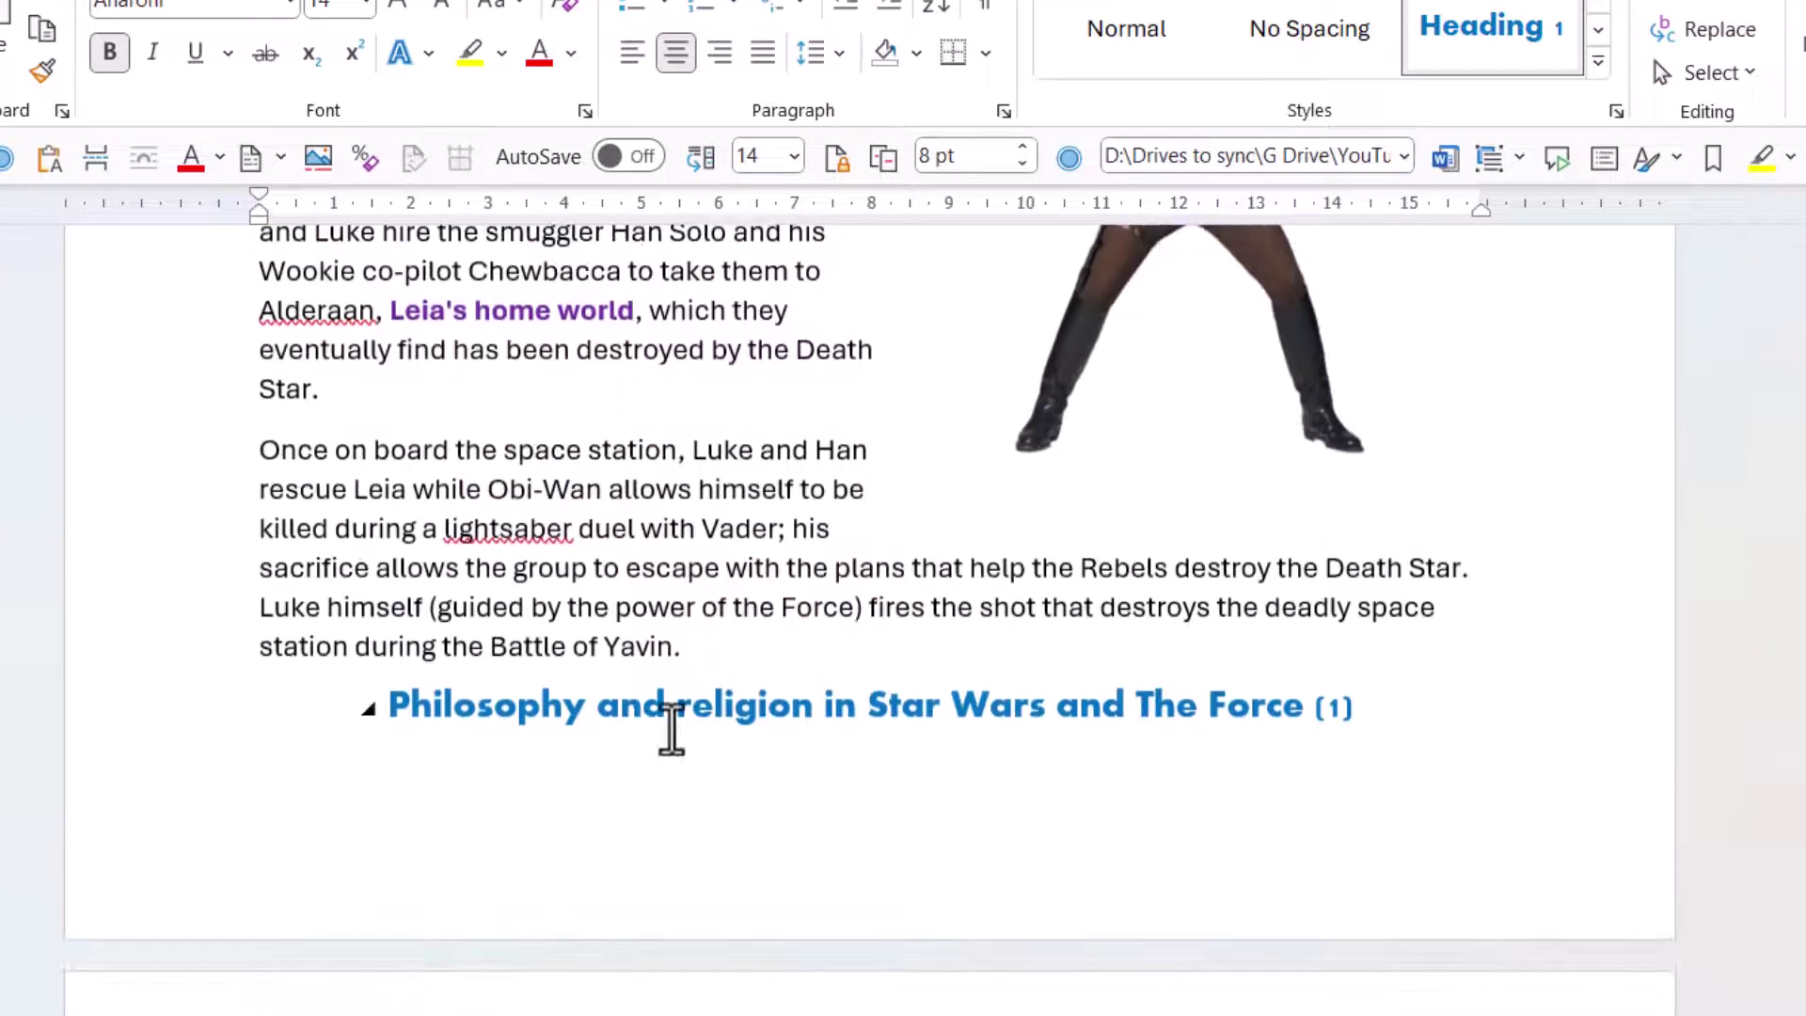
{"action": "scroll", "coordinate": [663, 739], "scroll_direction": "up", "scroll_amount": 11}
{"action": "scroll", "coordinate": [659, 748], "scroll_direction": "up", "scroll_amount": 3}
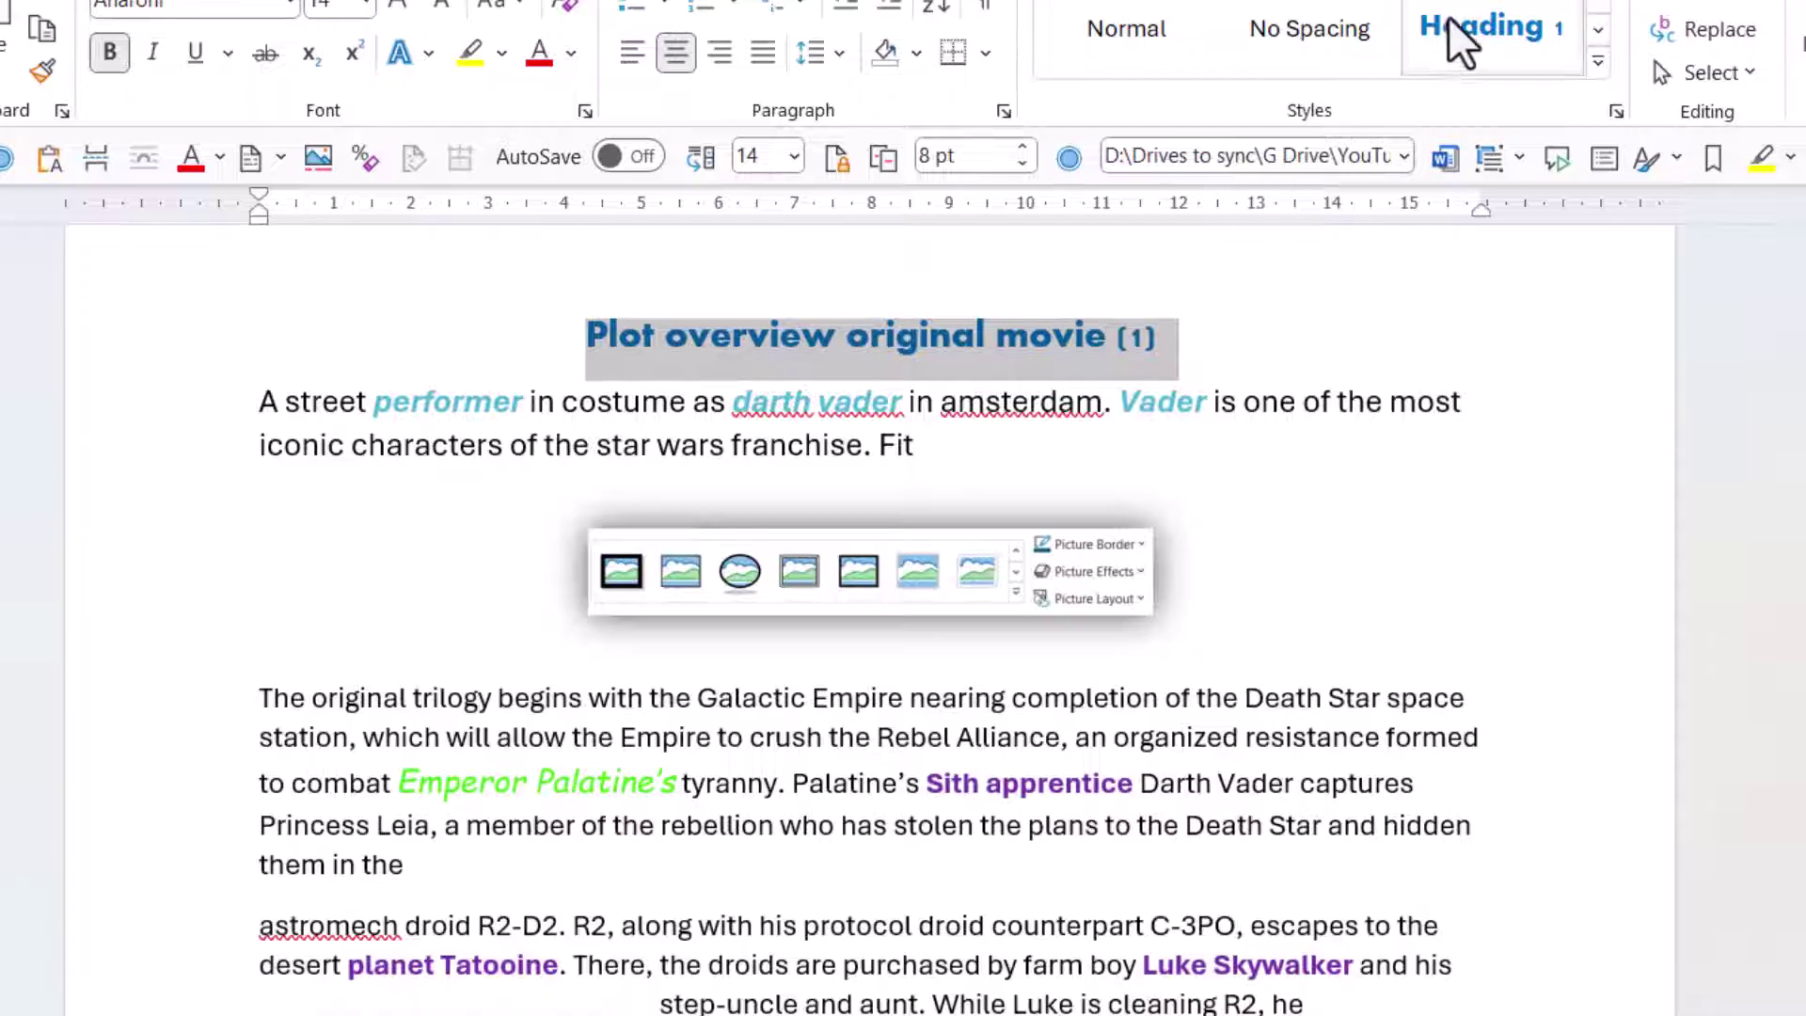
{"action": "right_click", "coordinate": [1458, 42]}
{"action": "left_click", "coordinate": [1601, 59]}
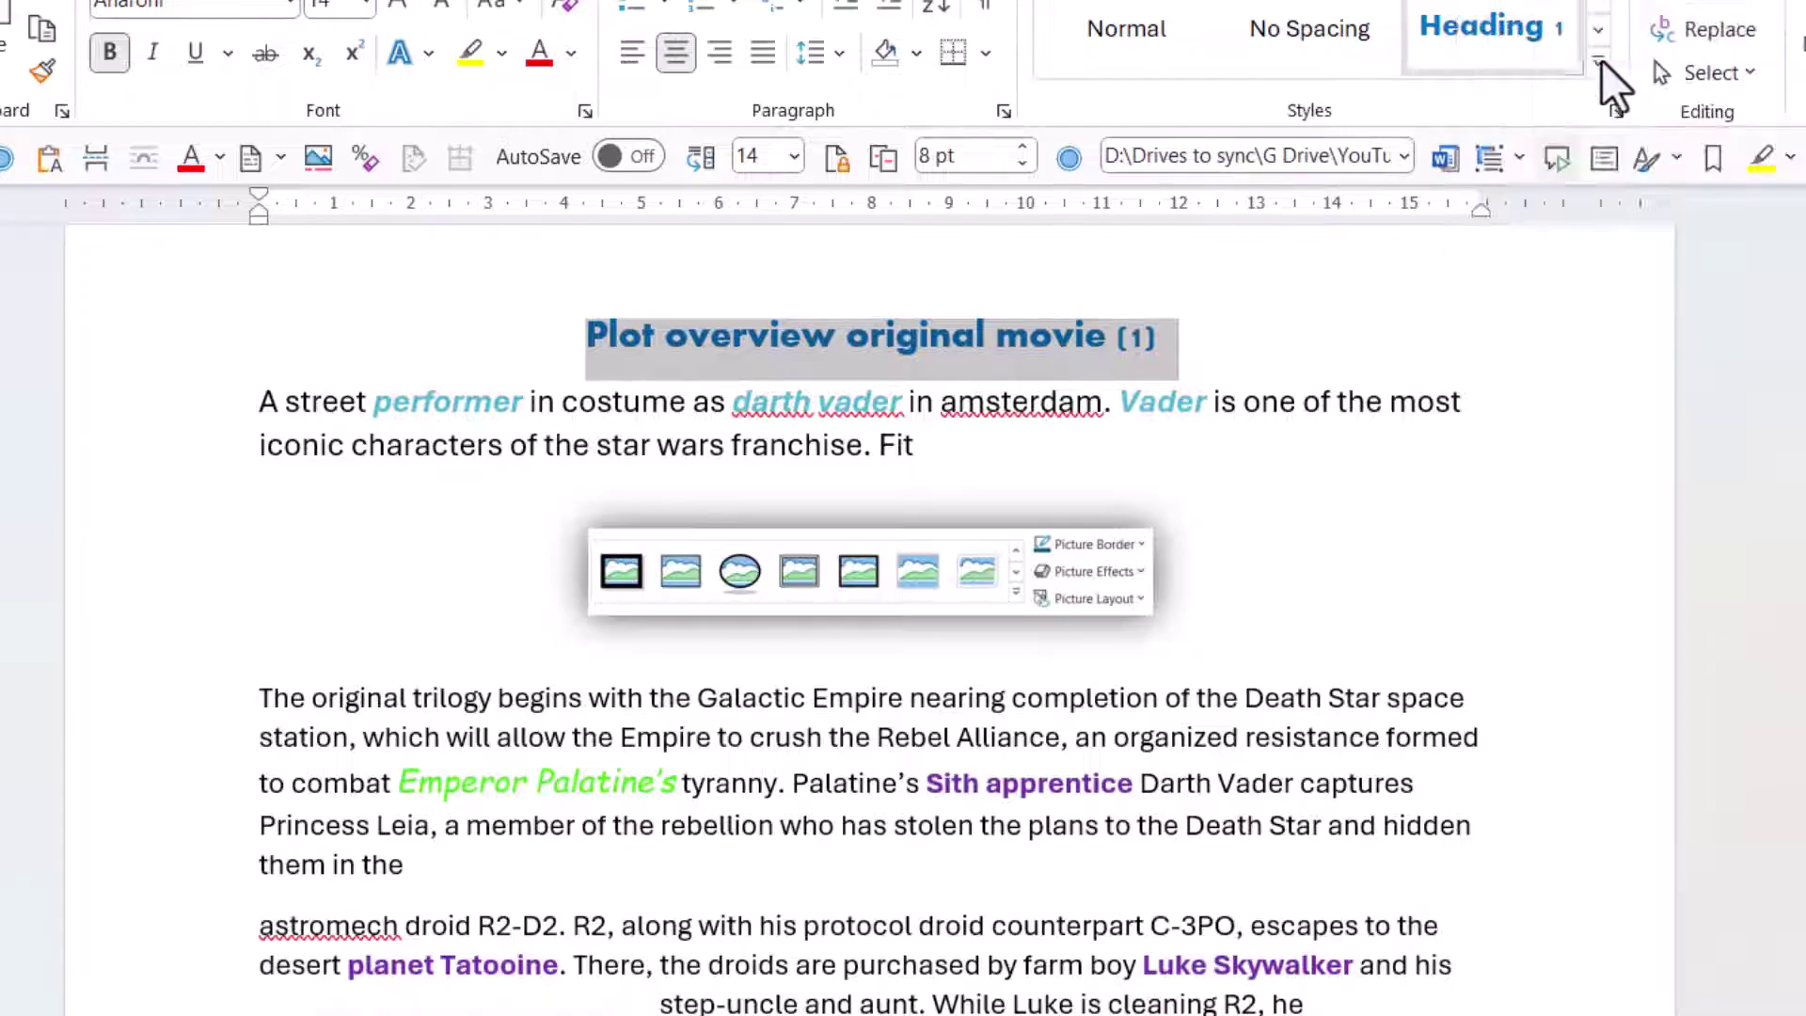
{"action": "scroll", "coordinate": [993, 850], "scroll_direction": "down", "scroll_amount": 10}
{"action": "scroll", "coordinate": [997, 850], "scroll_direction": "down", "scroll_amount": 6}
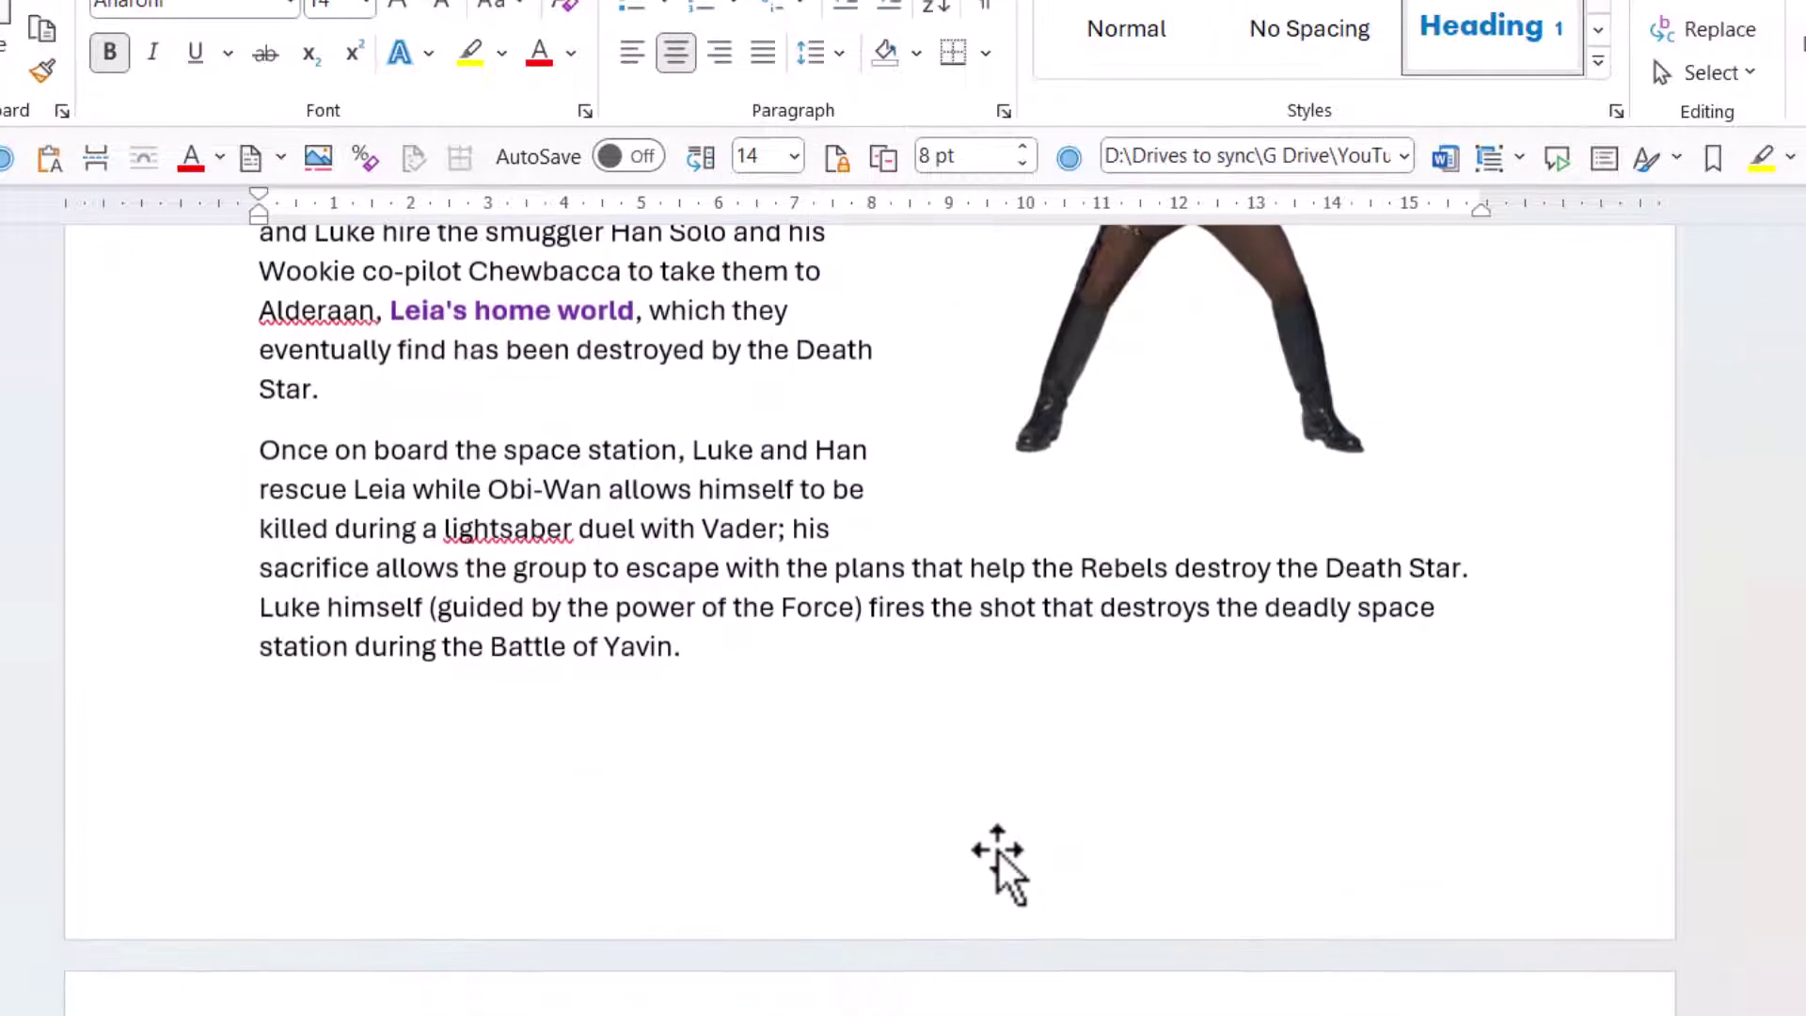
{"action": "scroll", "coordinate": [891, 928], "scroll_direction": "down", "scroll_amount": 5}
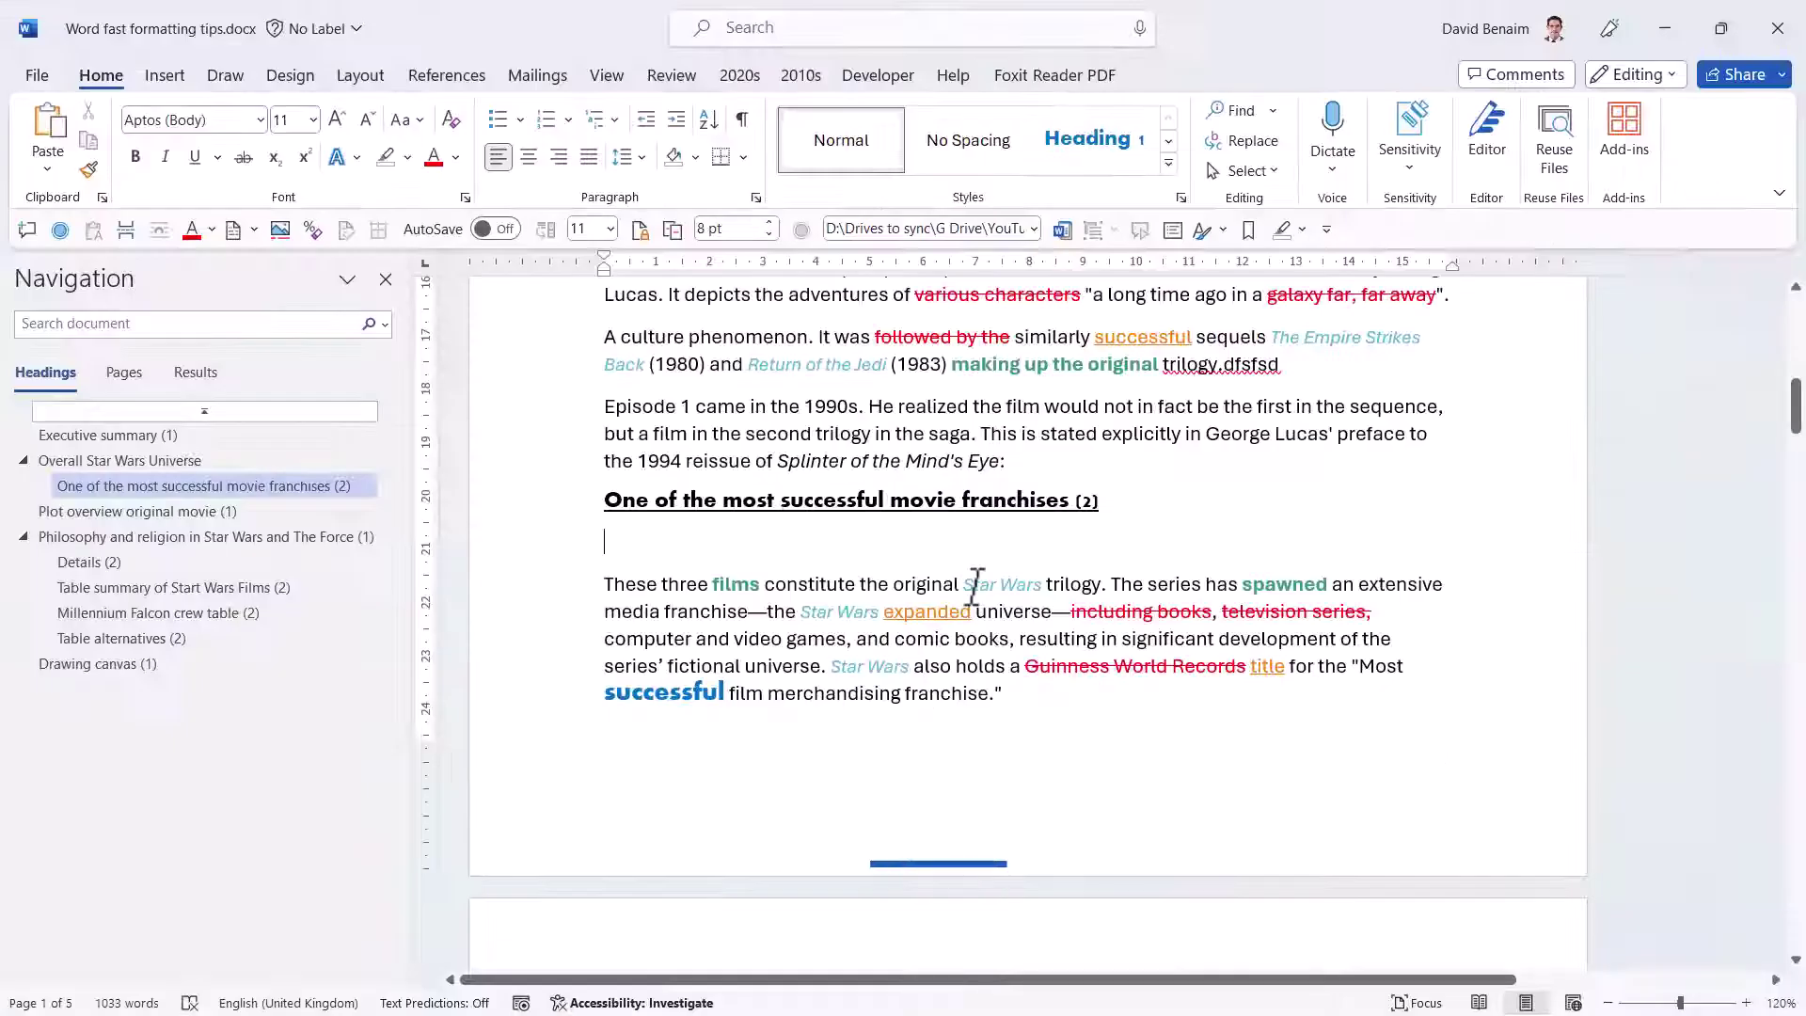
Try the third style set, with a green title and headings, on the whole document and look over its styles.
{"action": "left_click", "coordinate": [602, 363]}
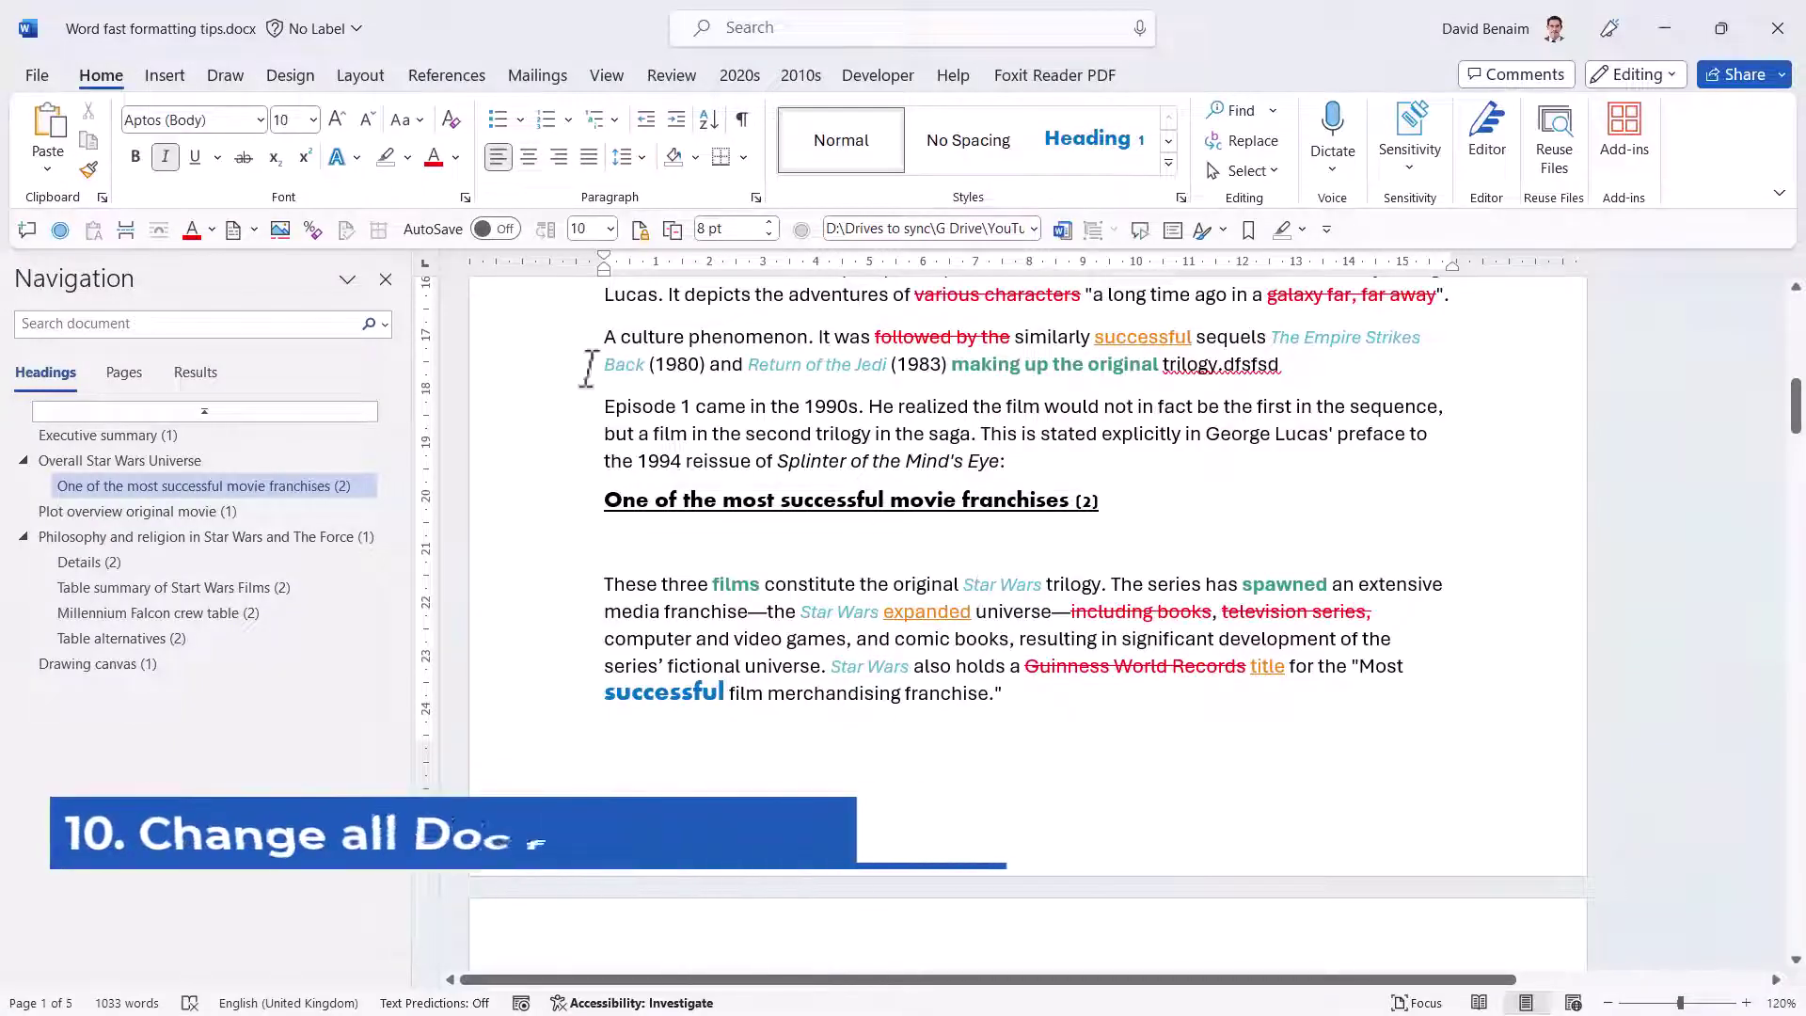
{"action": "left_click", "coordinate": [298, 79]}
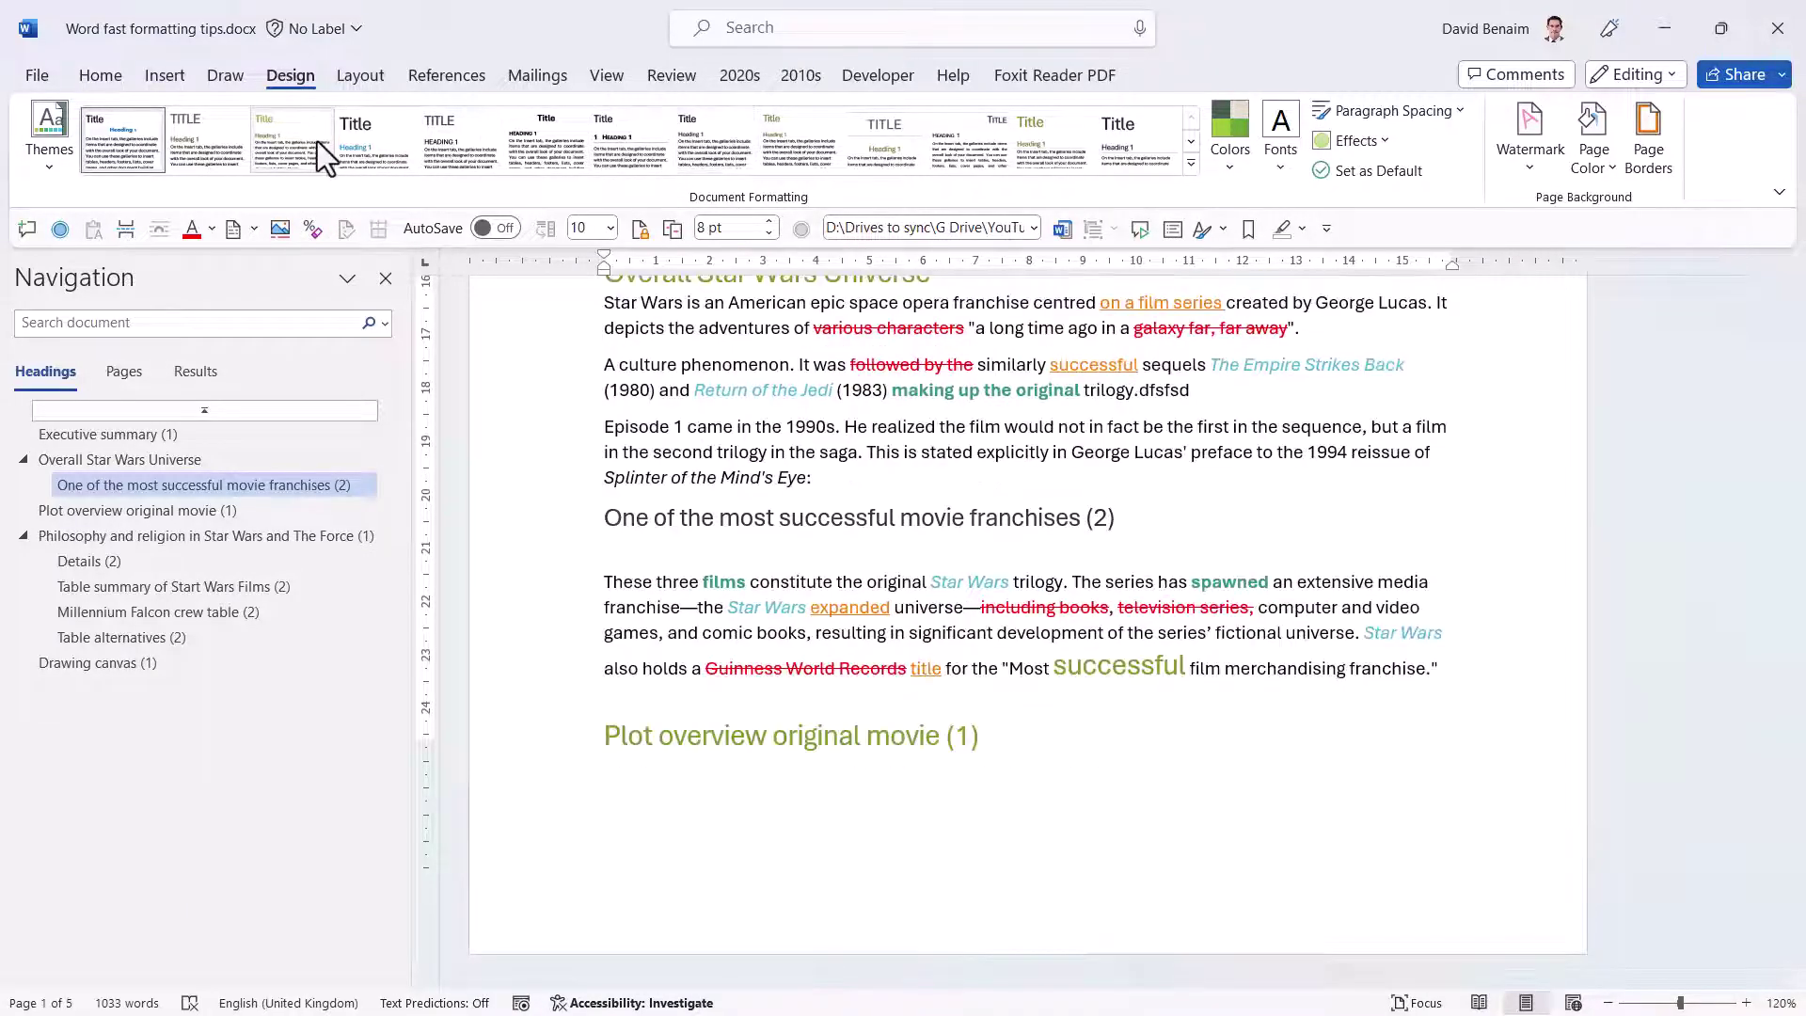
{"action": "left_click", "coordinate": [314, 144]}
{"action": "left_click", "coordinate": [105, 82]}
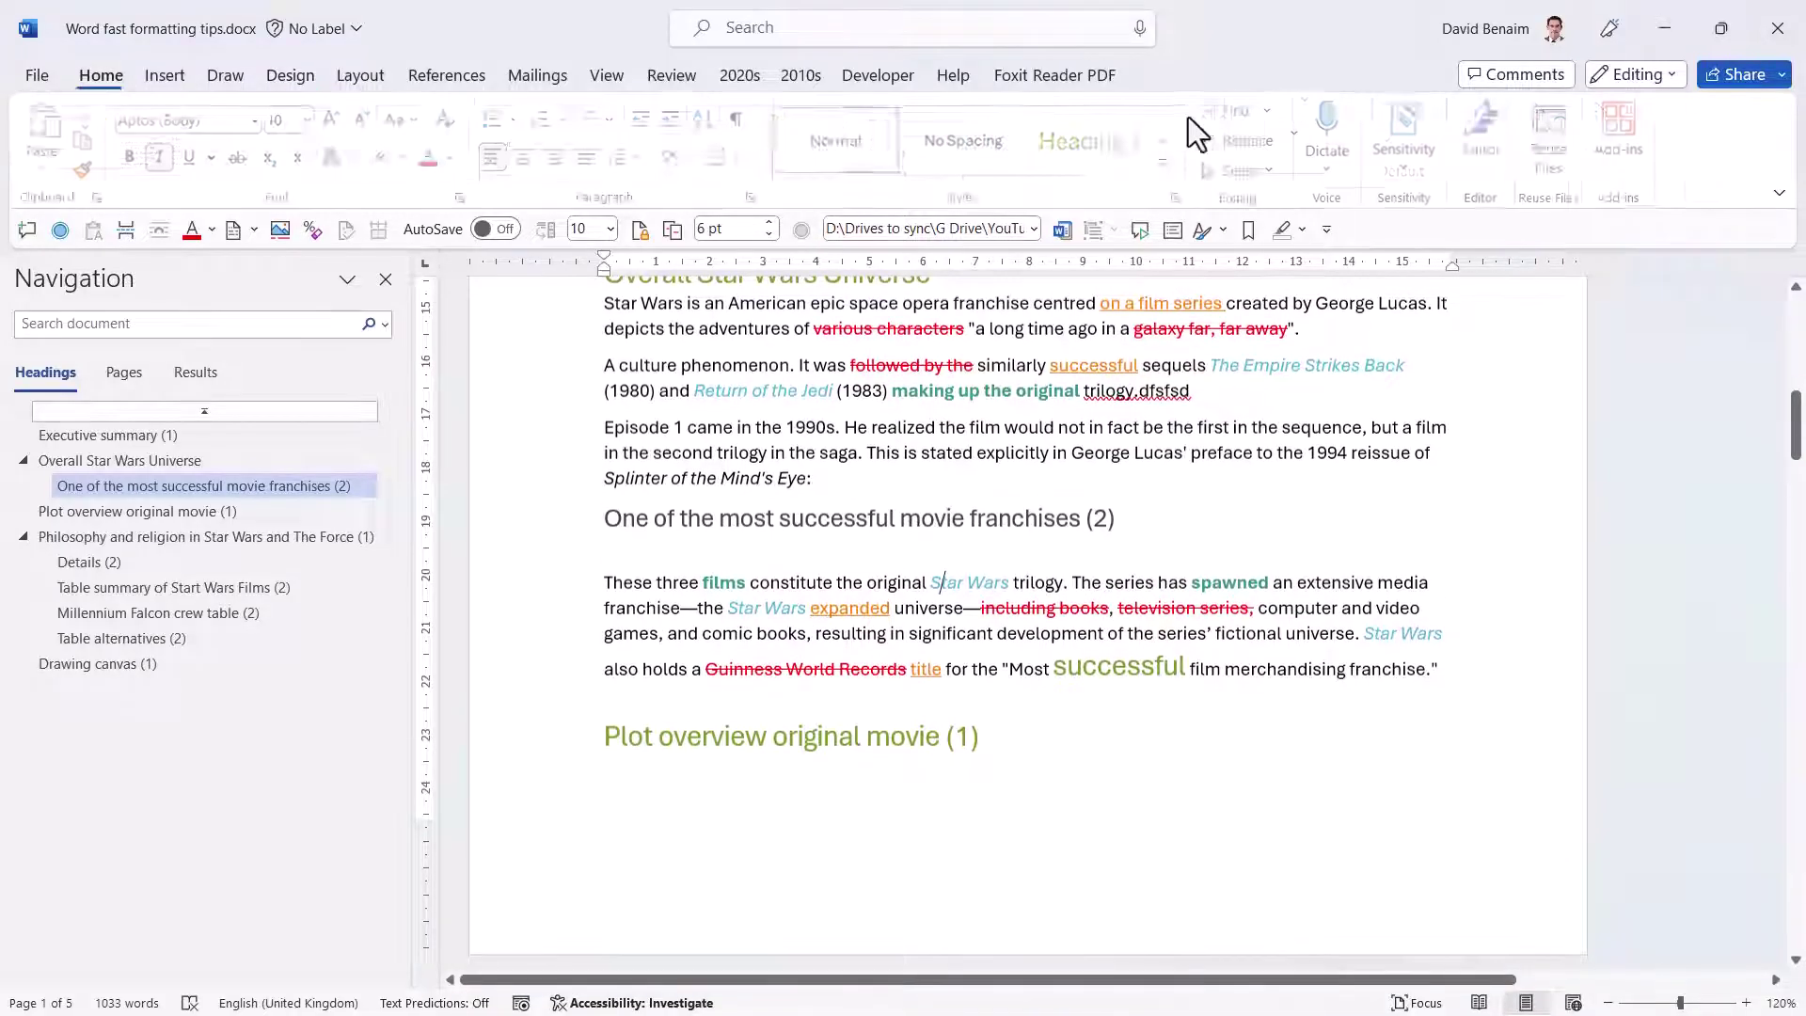
{"action": "left_click", "coordinate": [1165, 164]}
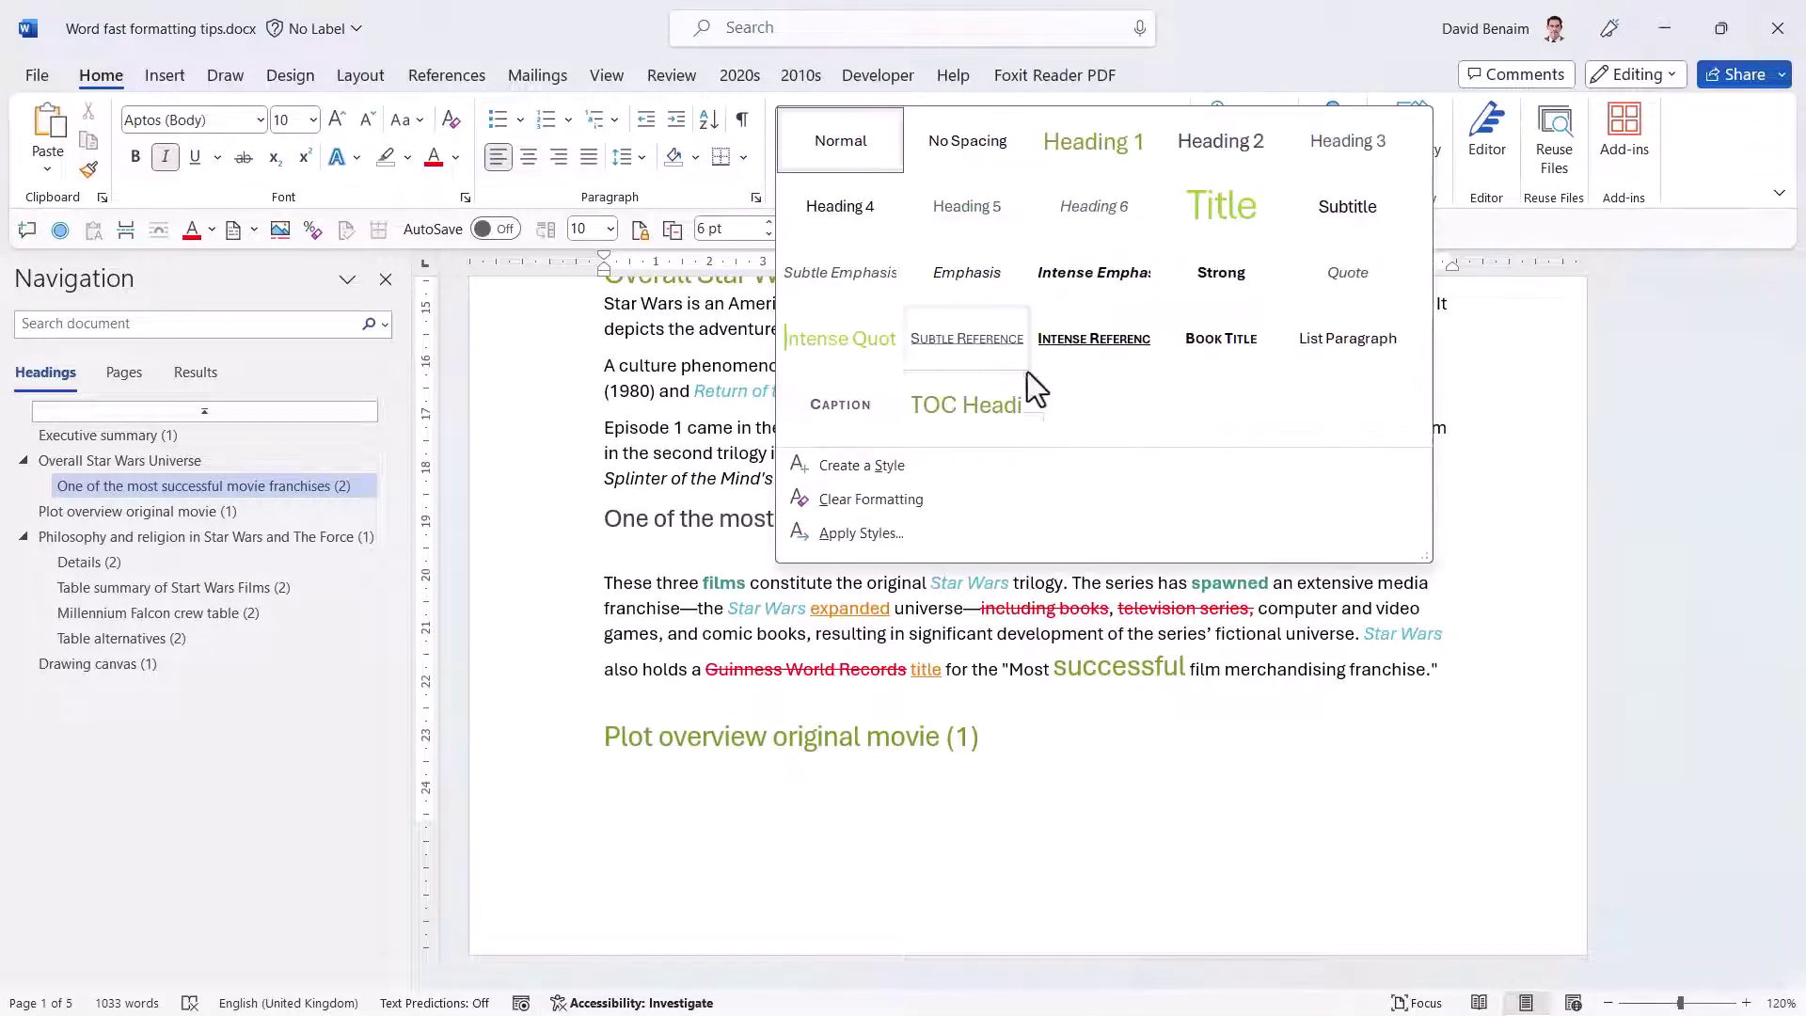
{"action": "left_click", "coordinate": [870, 654]}
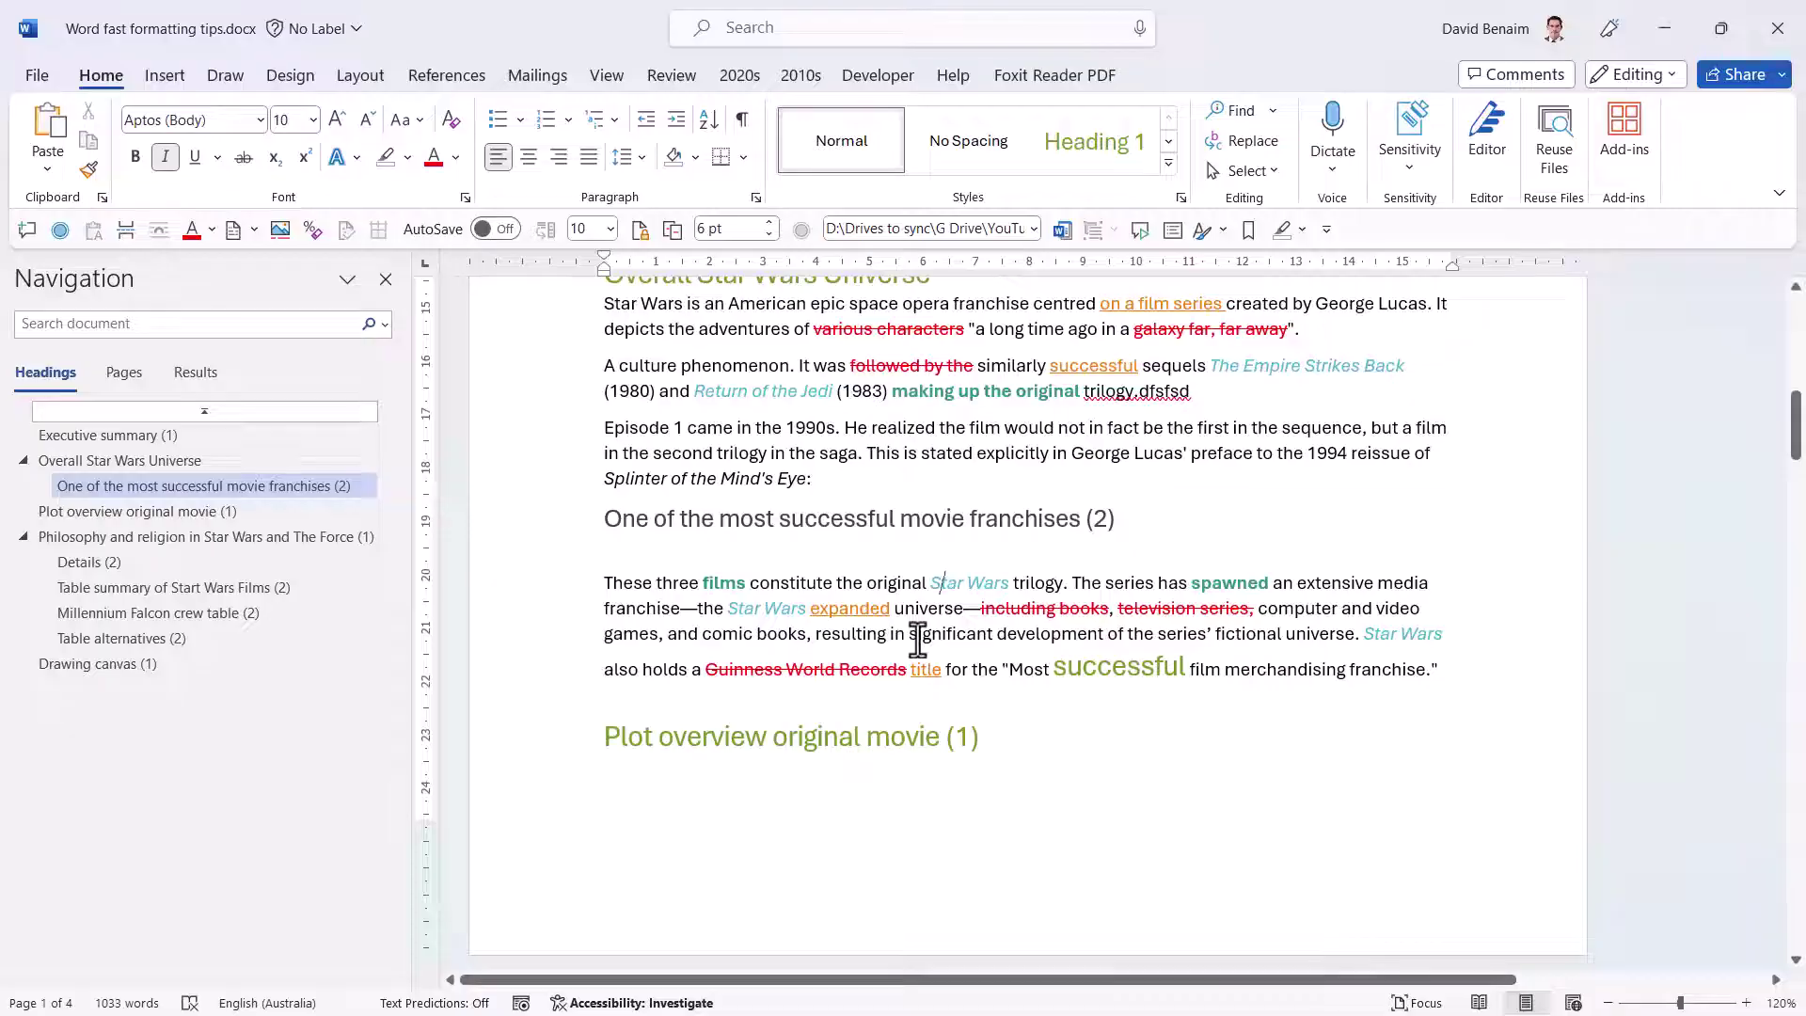
{"action": "key", "text": "ctrl+z"}
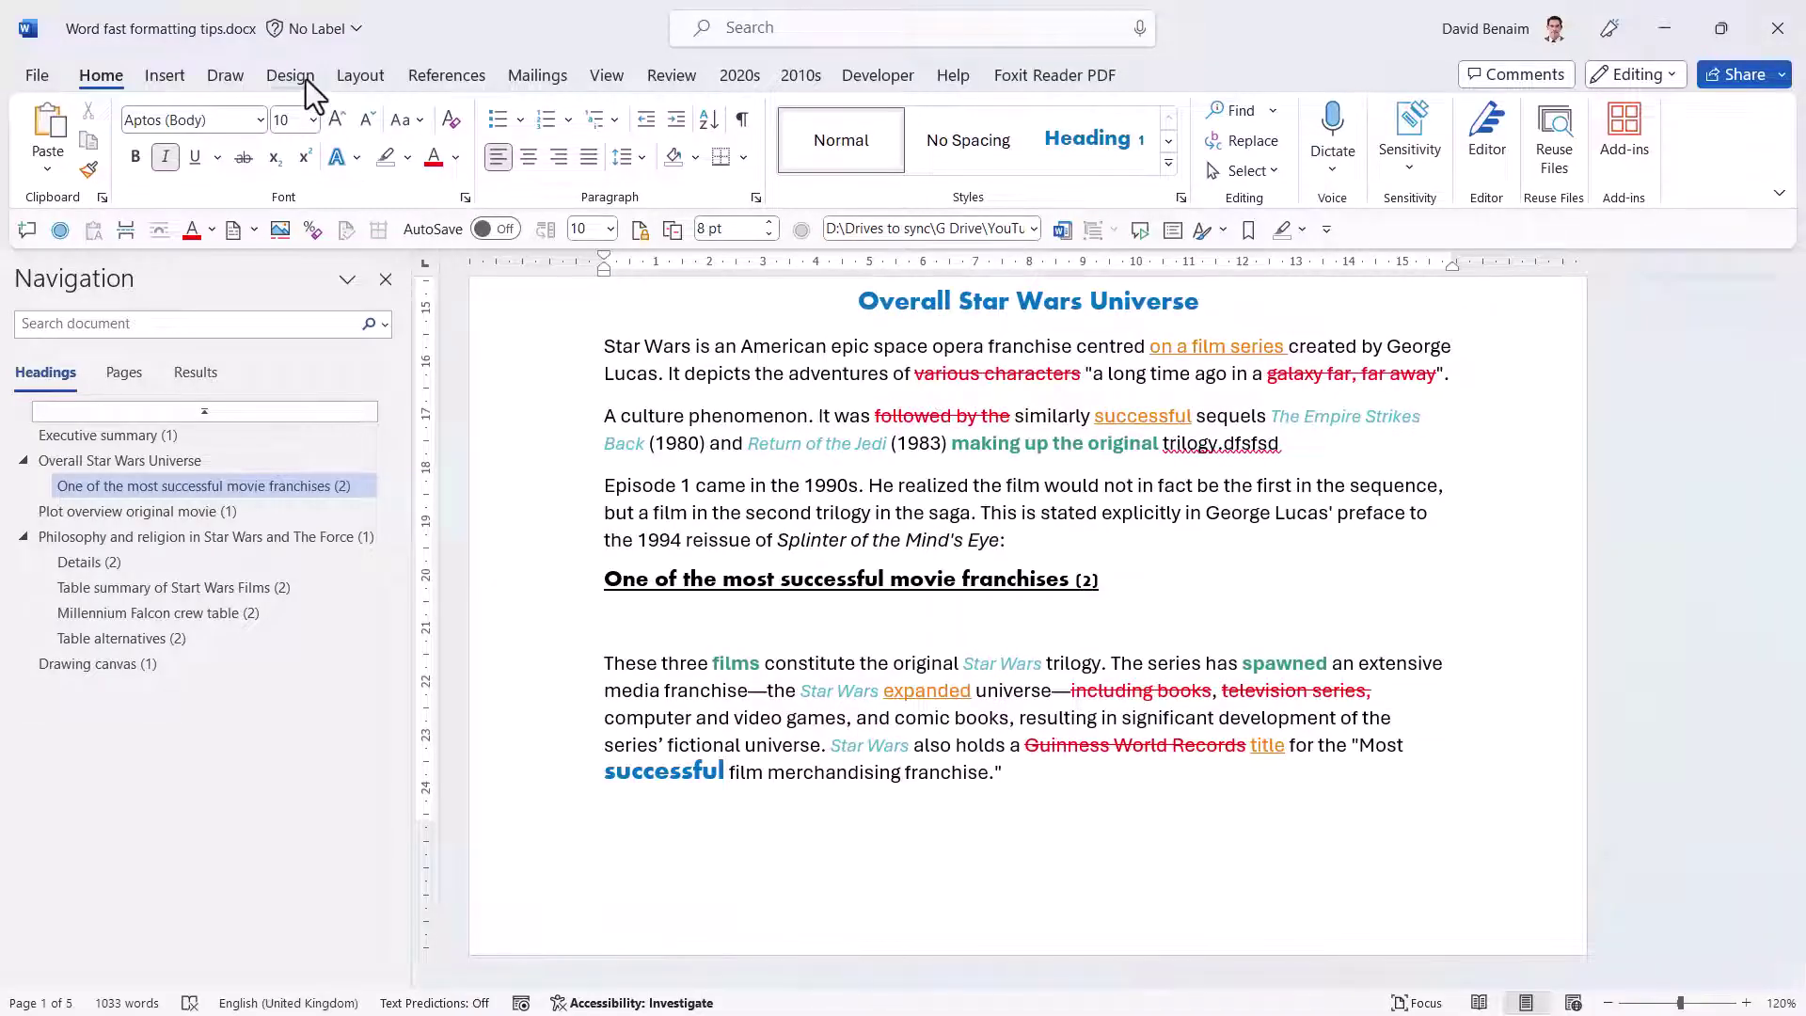
Apply the Integral theme to the whole document.
{"action": "left_click", "coordinate": [306, 79]}
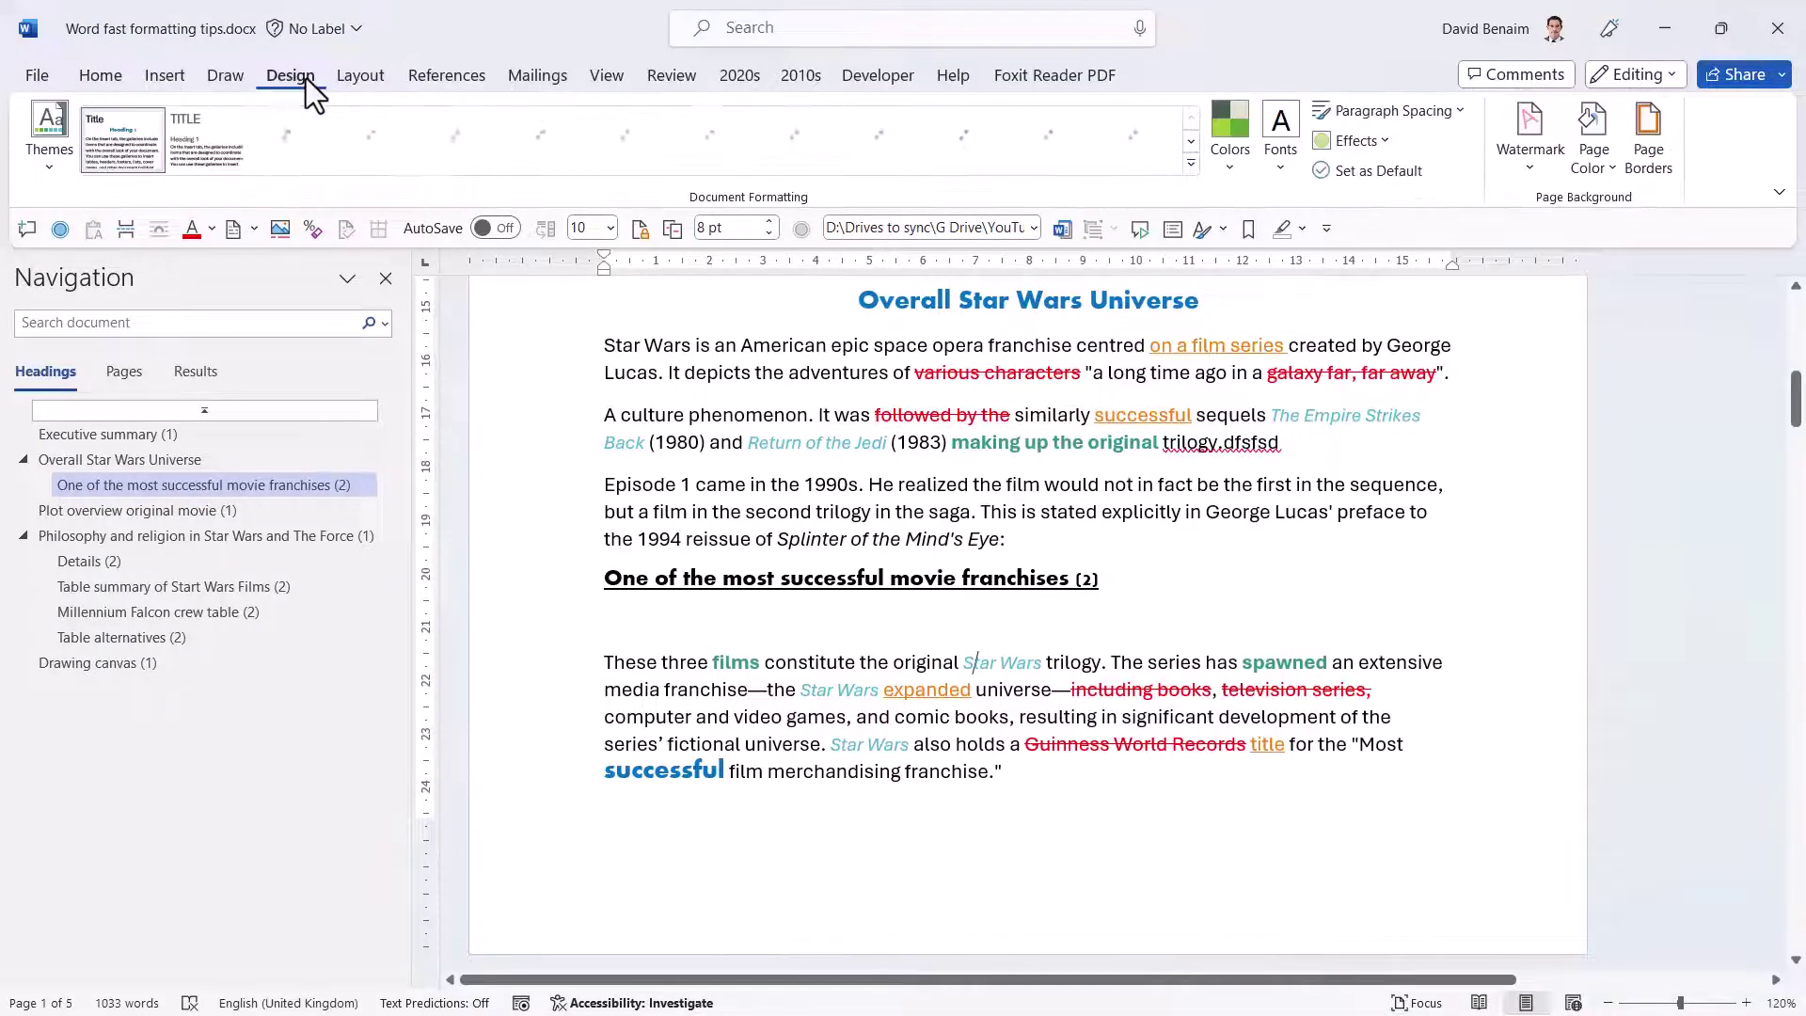
{"action": "left_click", "coordinate": [58, 153]}
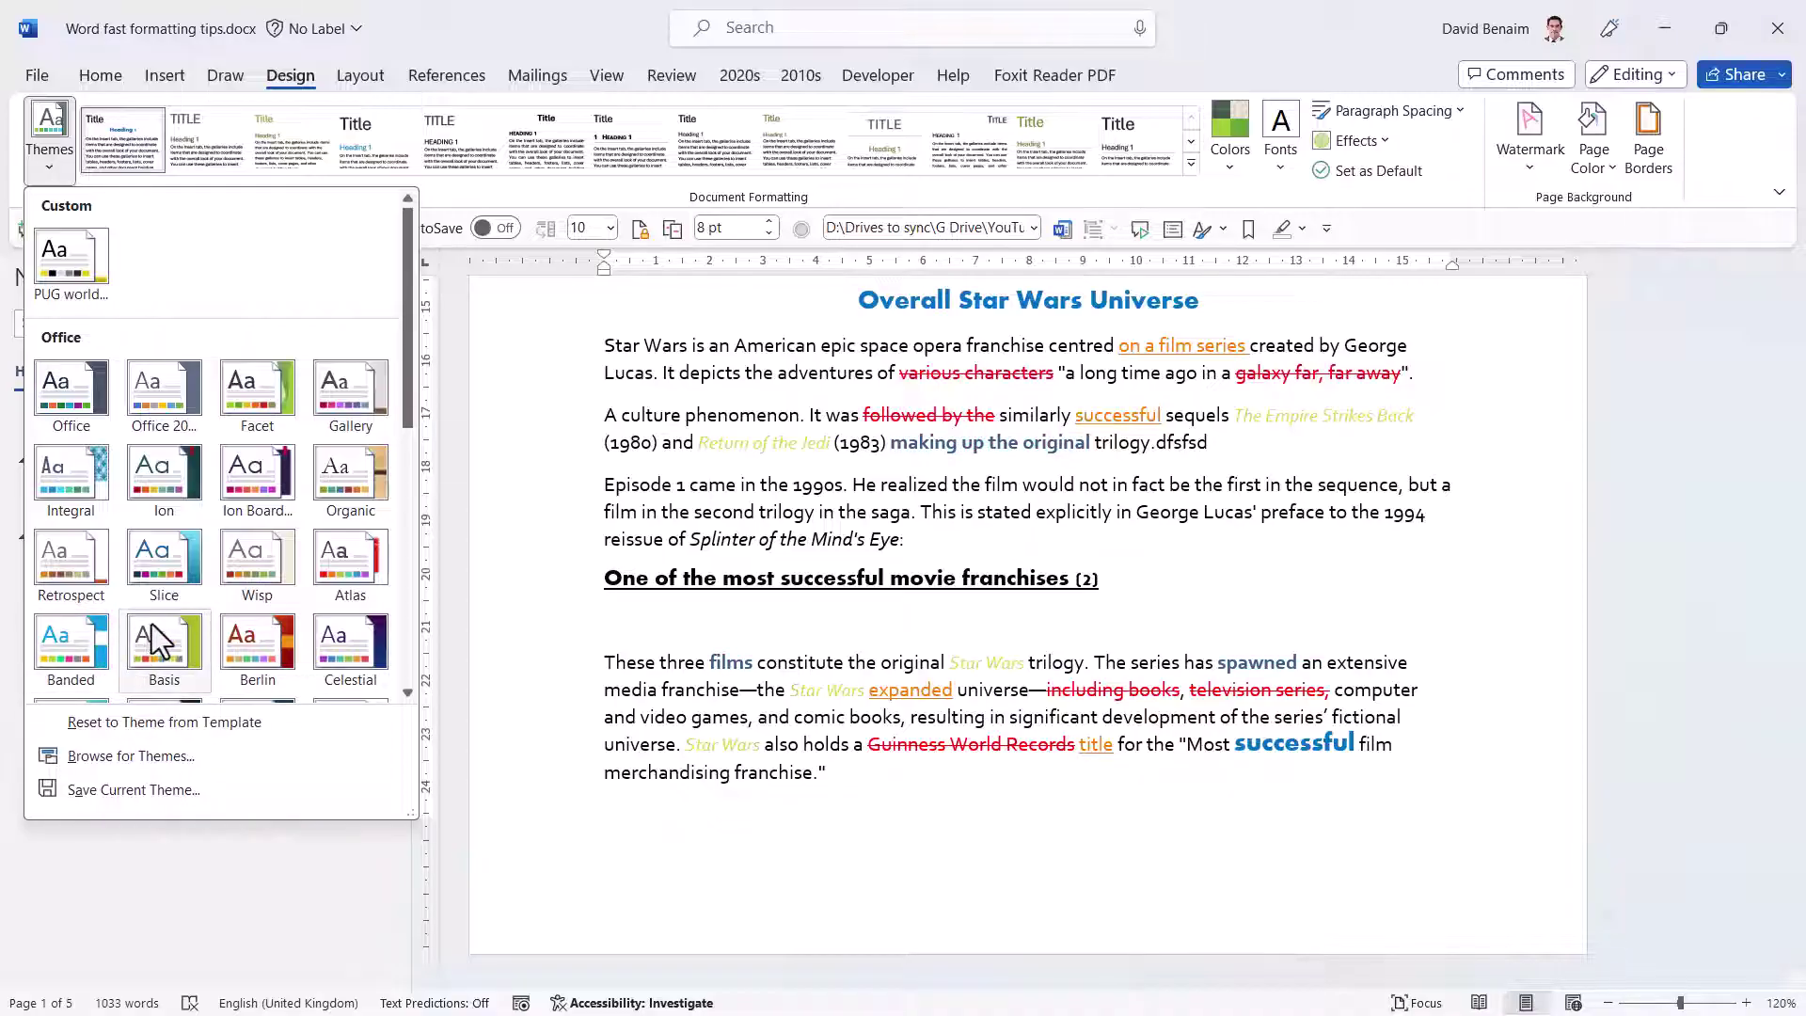
{"action": "left_click", "coordinate": [98, 493]}
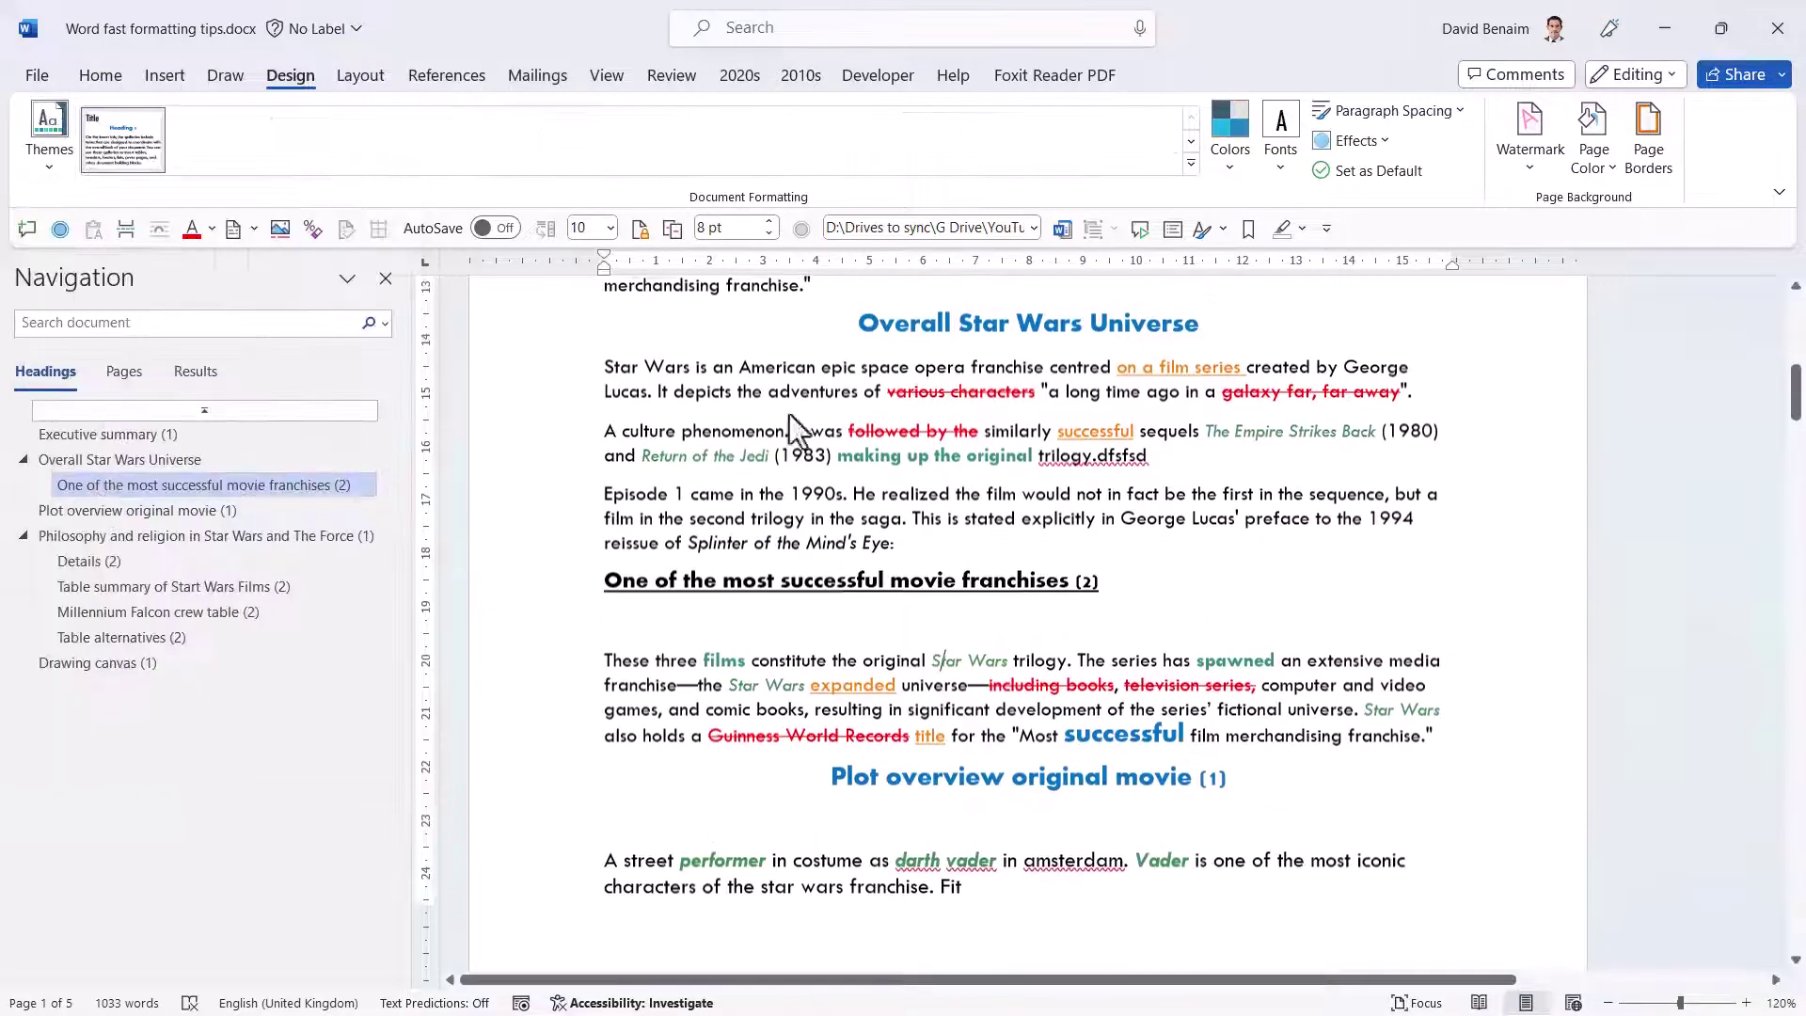
Compare the font colours of "Star Wars", "followed by the" and "successful" with the palette of theme and standard colours.
{"action": "left_click", "coordinate": [100, 82]}
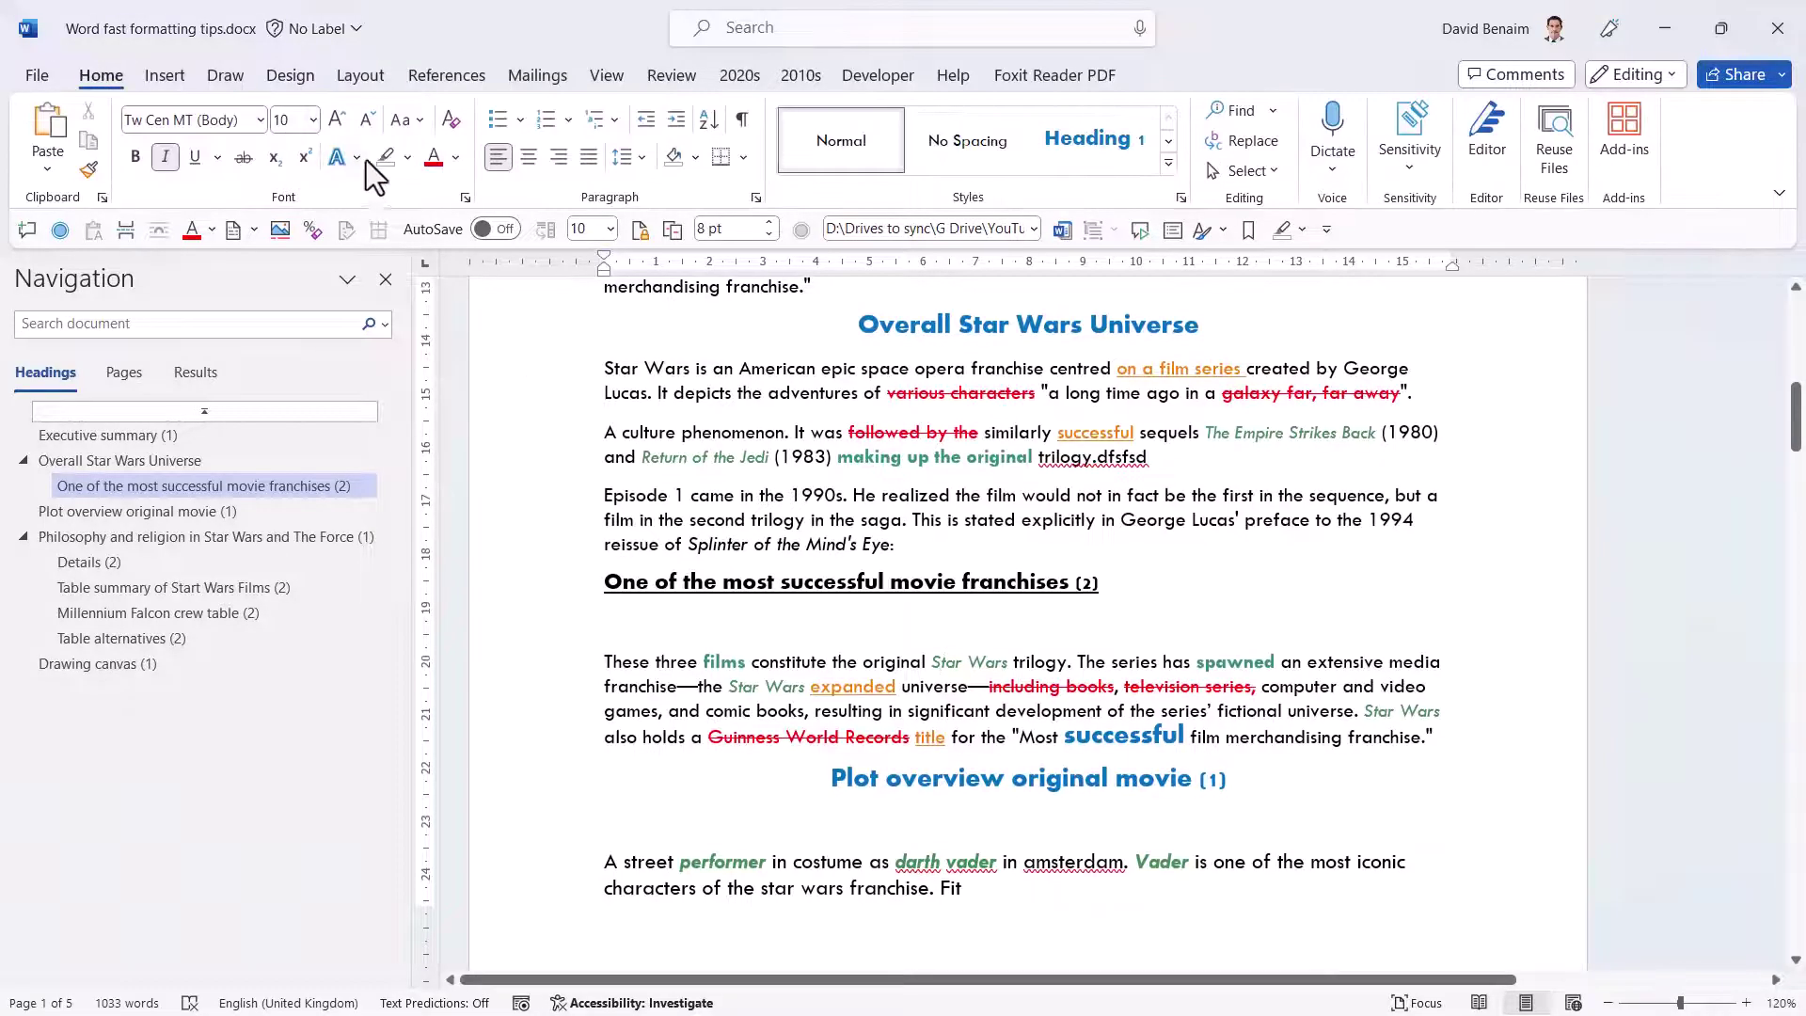
{"action": "left_click", "coordinate": [455, 158]}
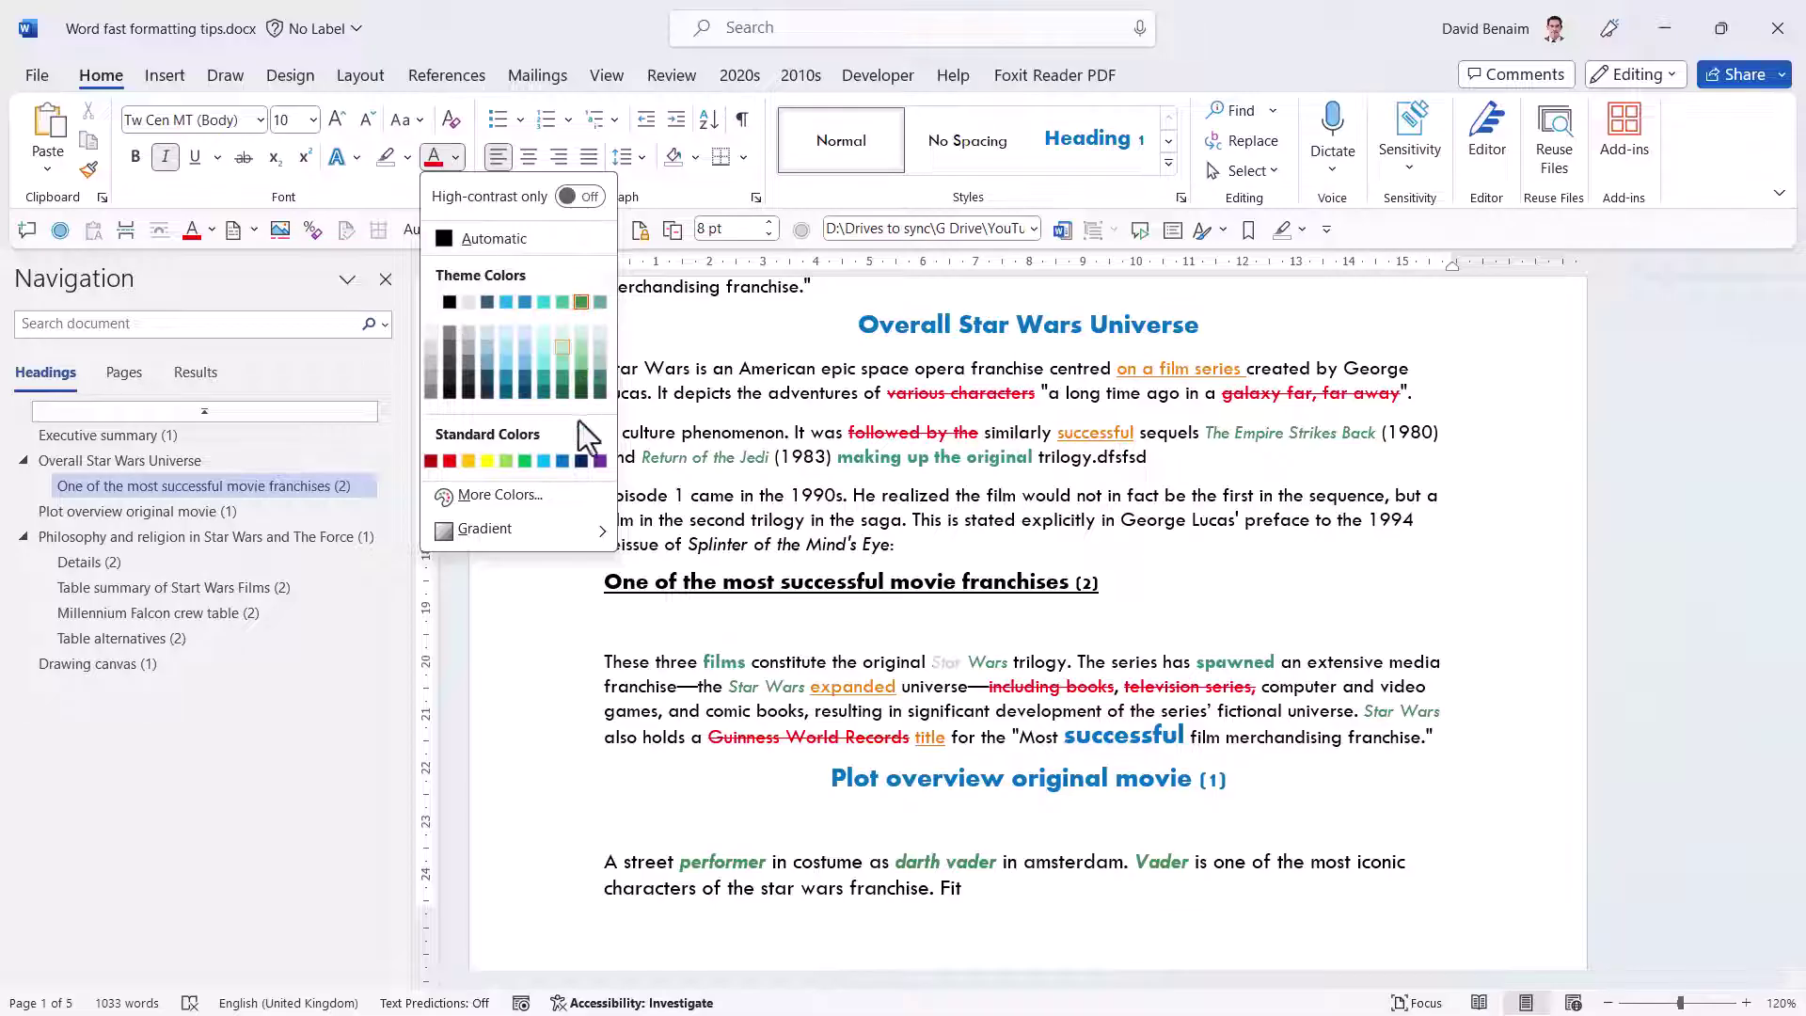
{"action": "left_click", "coordinate": [904, 431]}
{"action": "left_click_drag", "start_coordinate": [849, 432], "coordinate": [979, 434]}
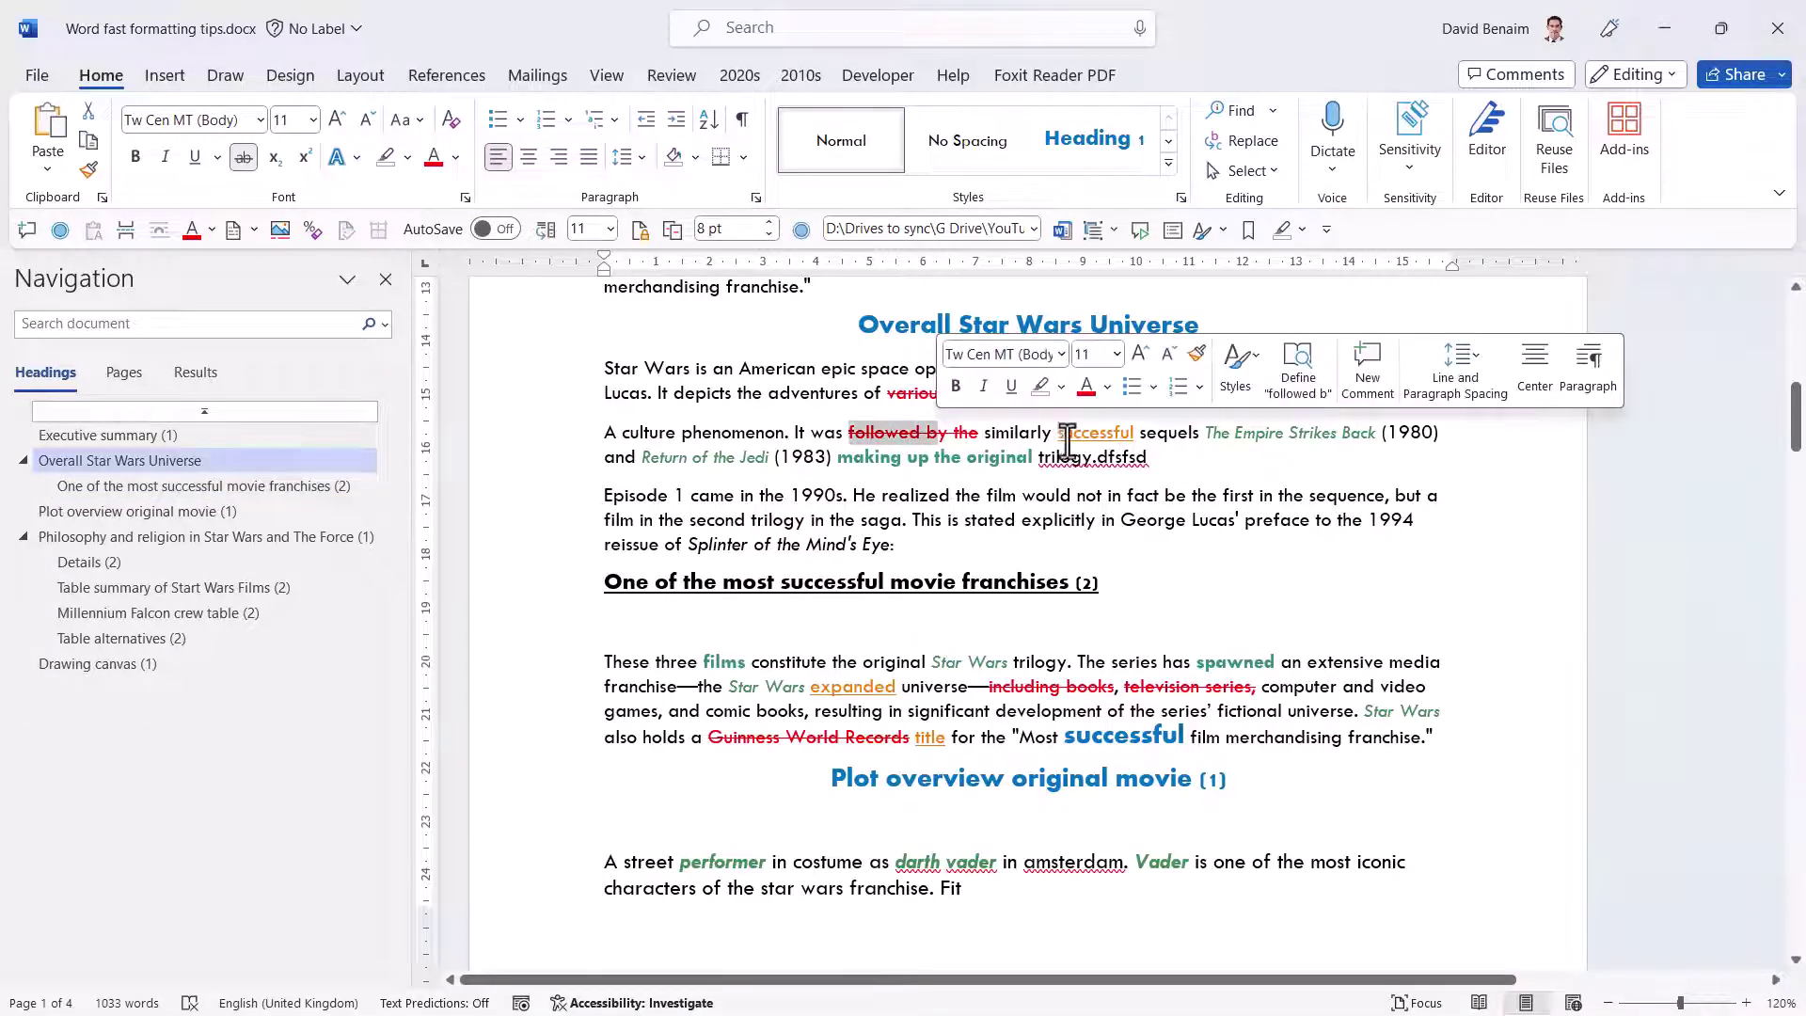
{"action": "left_click", "coordinate": [1081, 434]}
{"action": "left_click", "coordinate": [457, 158]}
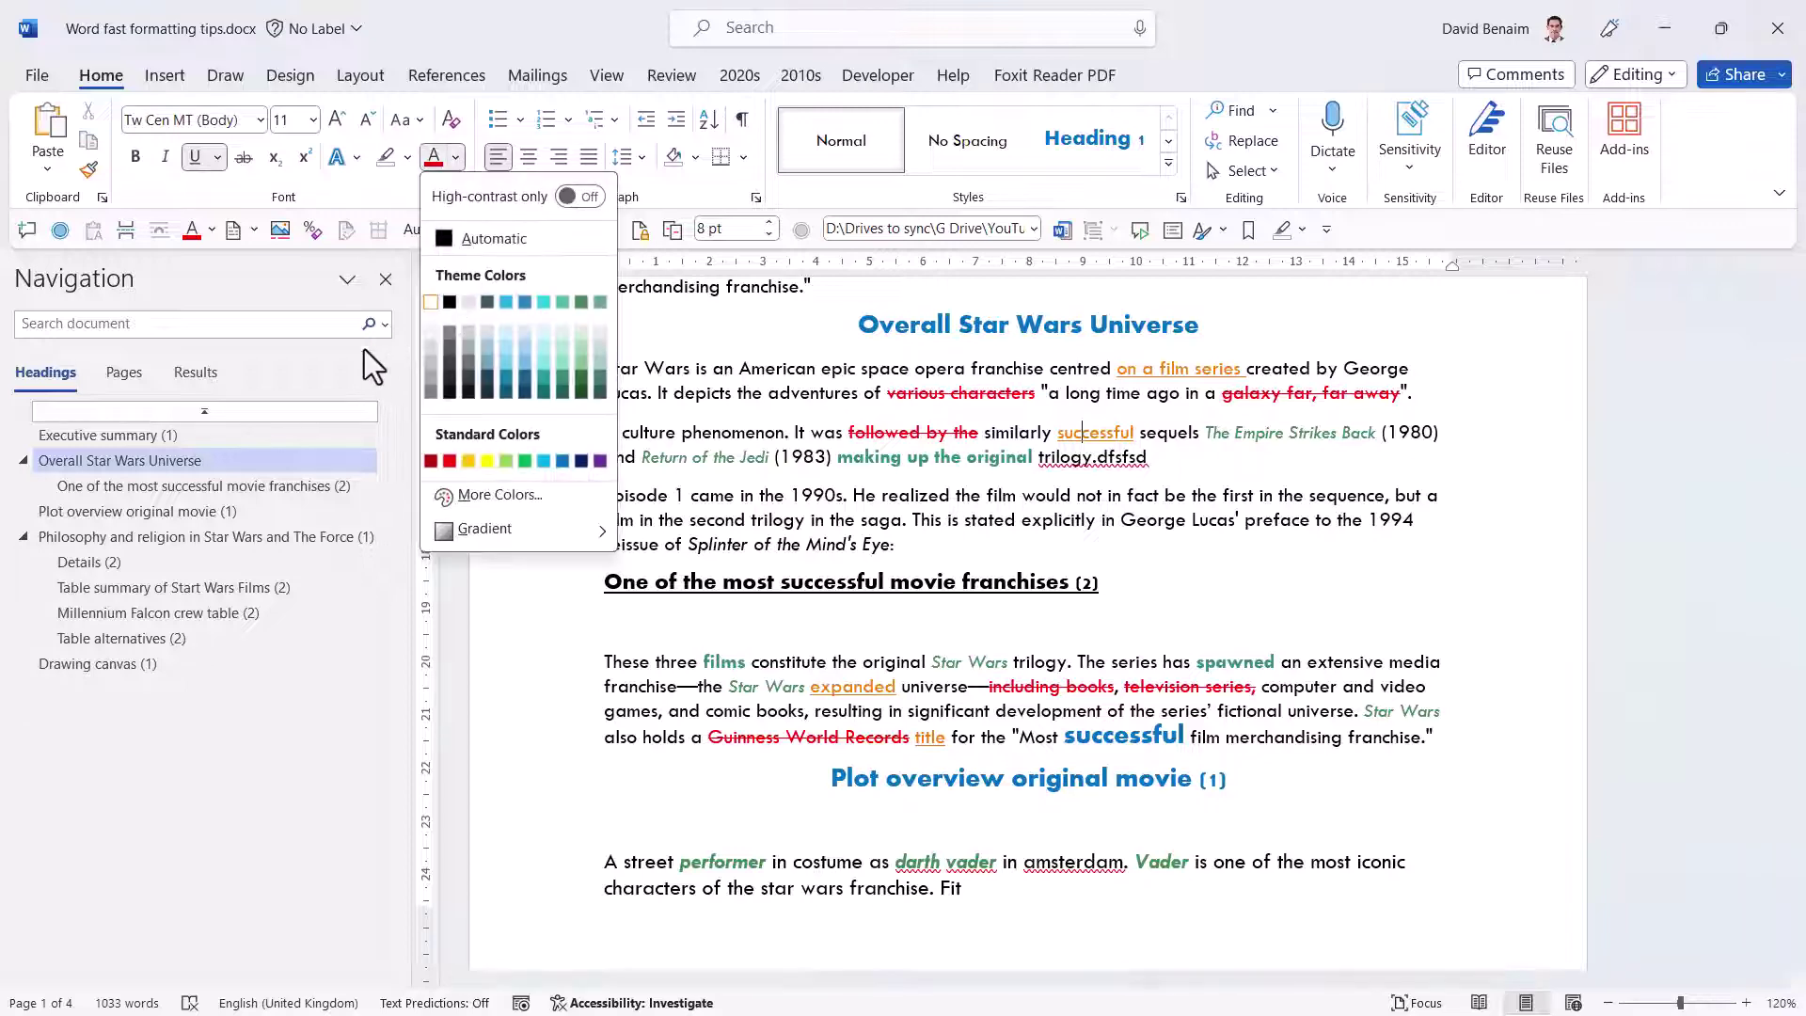
{"action": "left_click", "coordinate": [894, 474]}
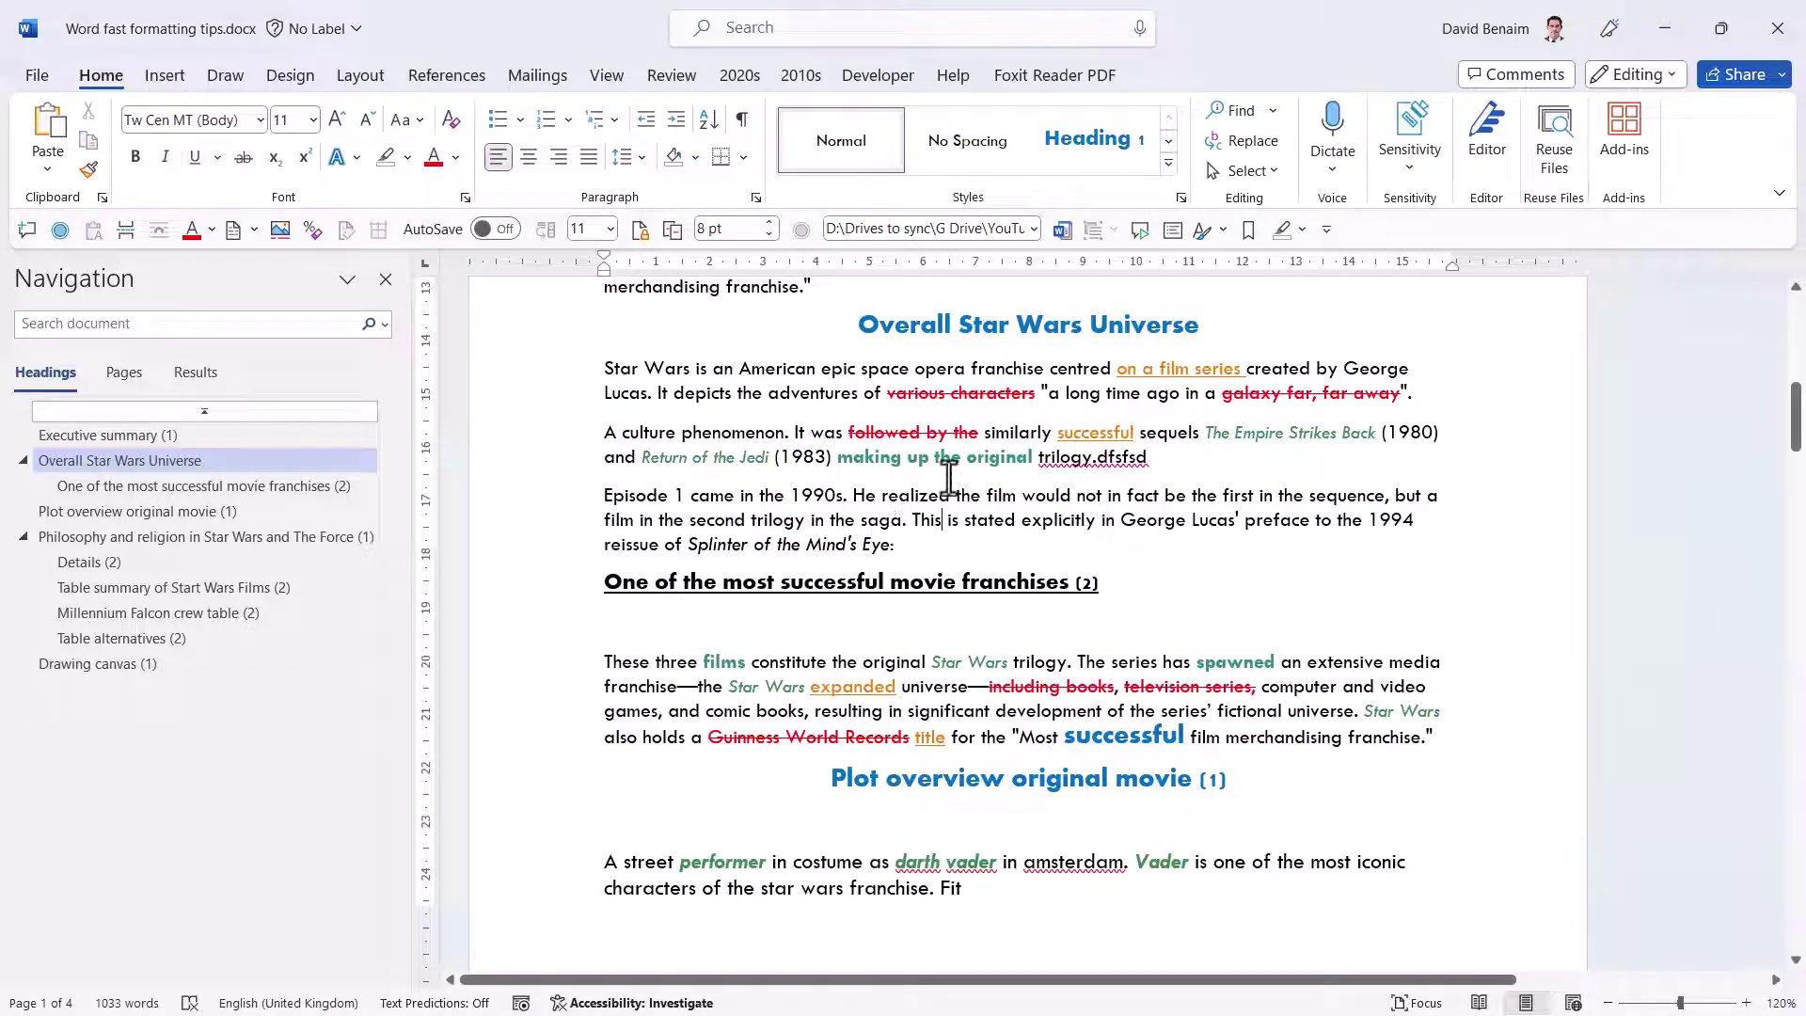
{"action": "left_click_drag", "start_coordinate": [955, 458], "coordinate": [814, 458]}
{"action": "key", "text": "ctrl+z"}
{"action": "key", "text": "ctrl+z"}
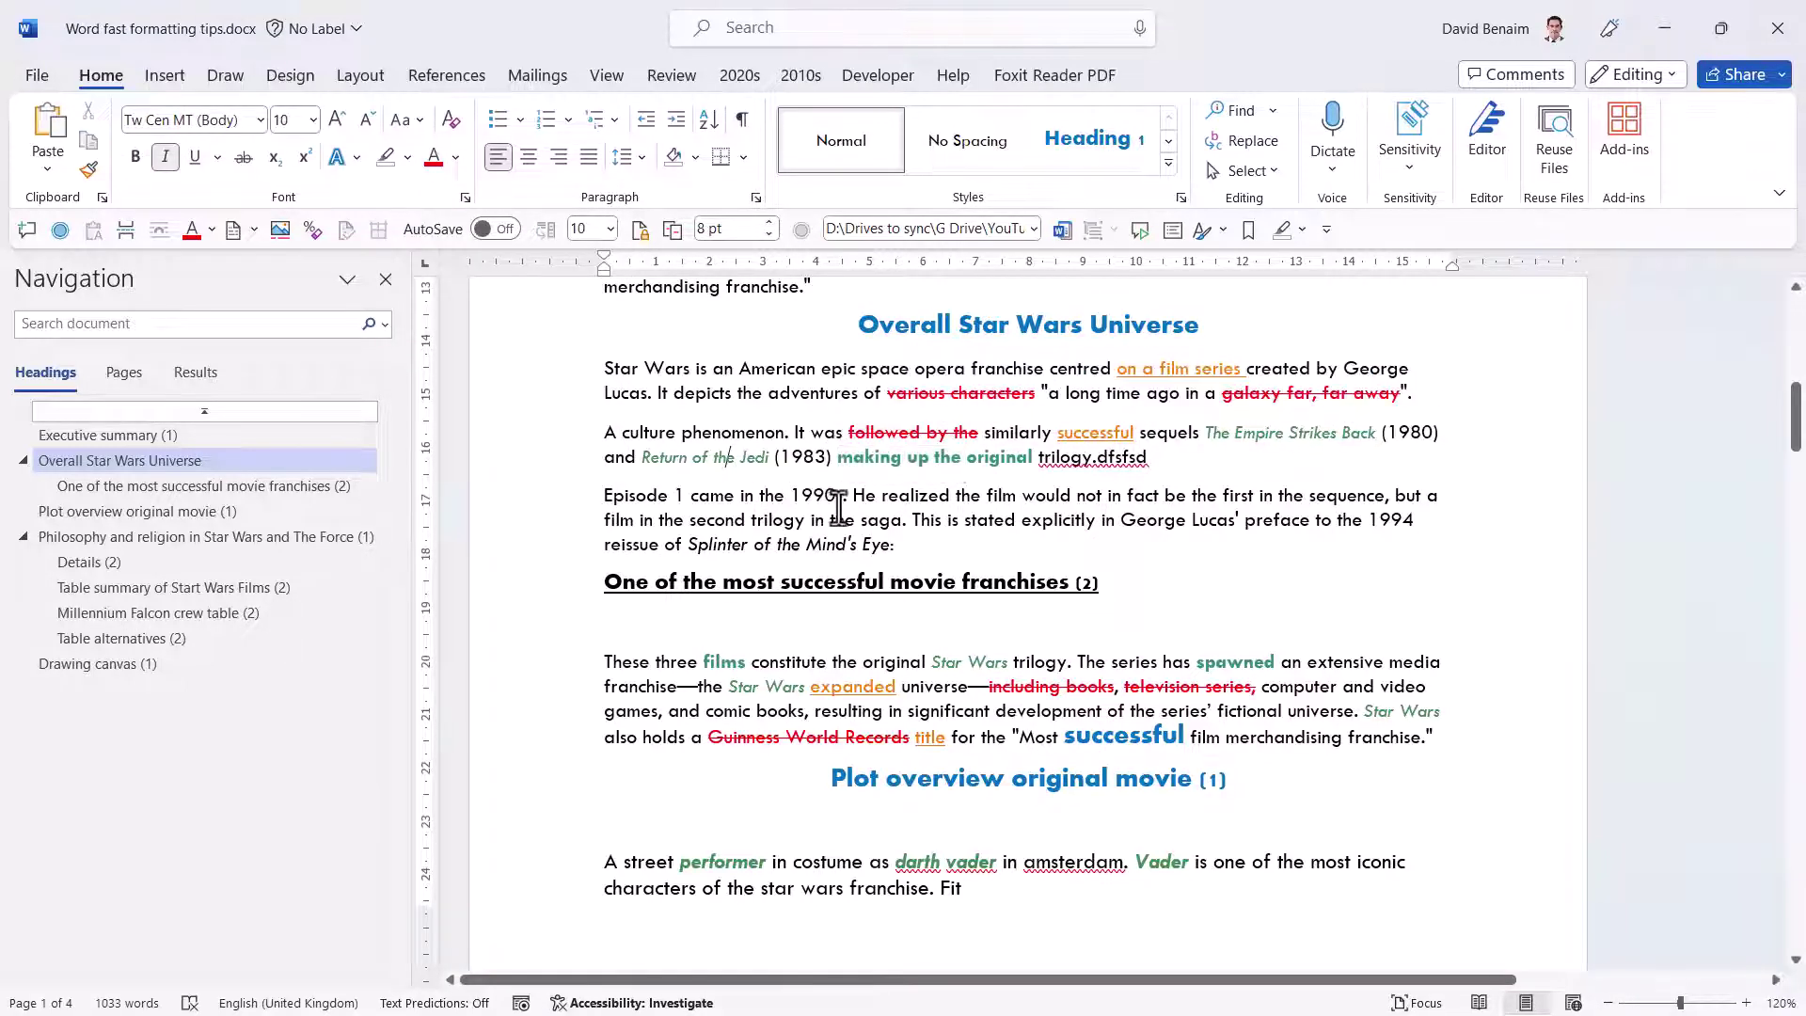
Place the cursor in the "Overall Star Wars Universe" heading and preview alternative theme colour sets on the document.
{"action": "left_click_drag", "start_coordinate": [941, 318], "coordinate": [1184, 323]}
{"action": "left_click", "coordinate": [1184, 322]}
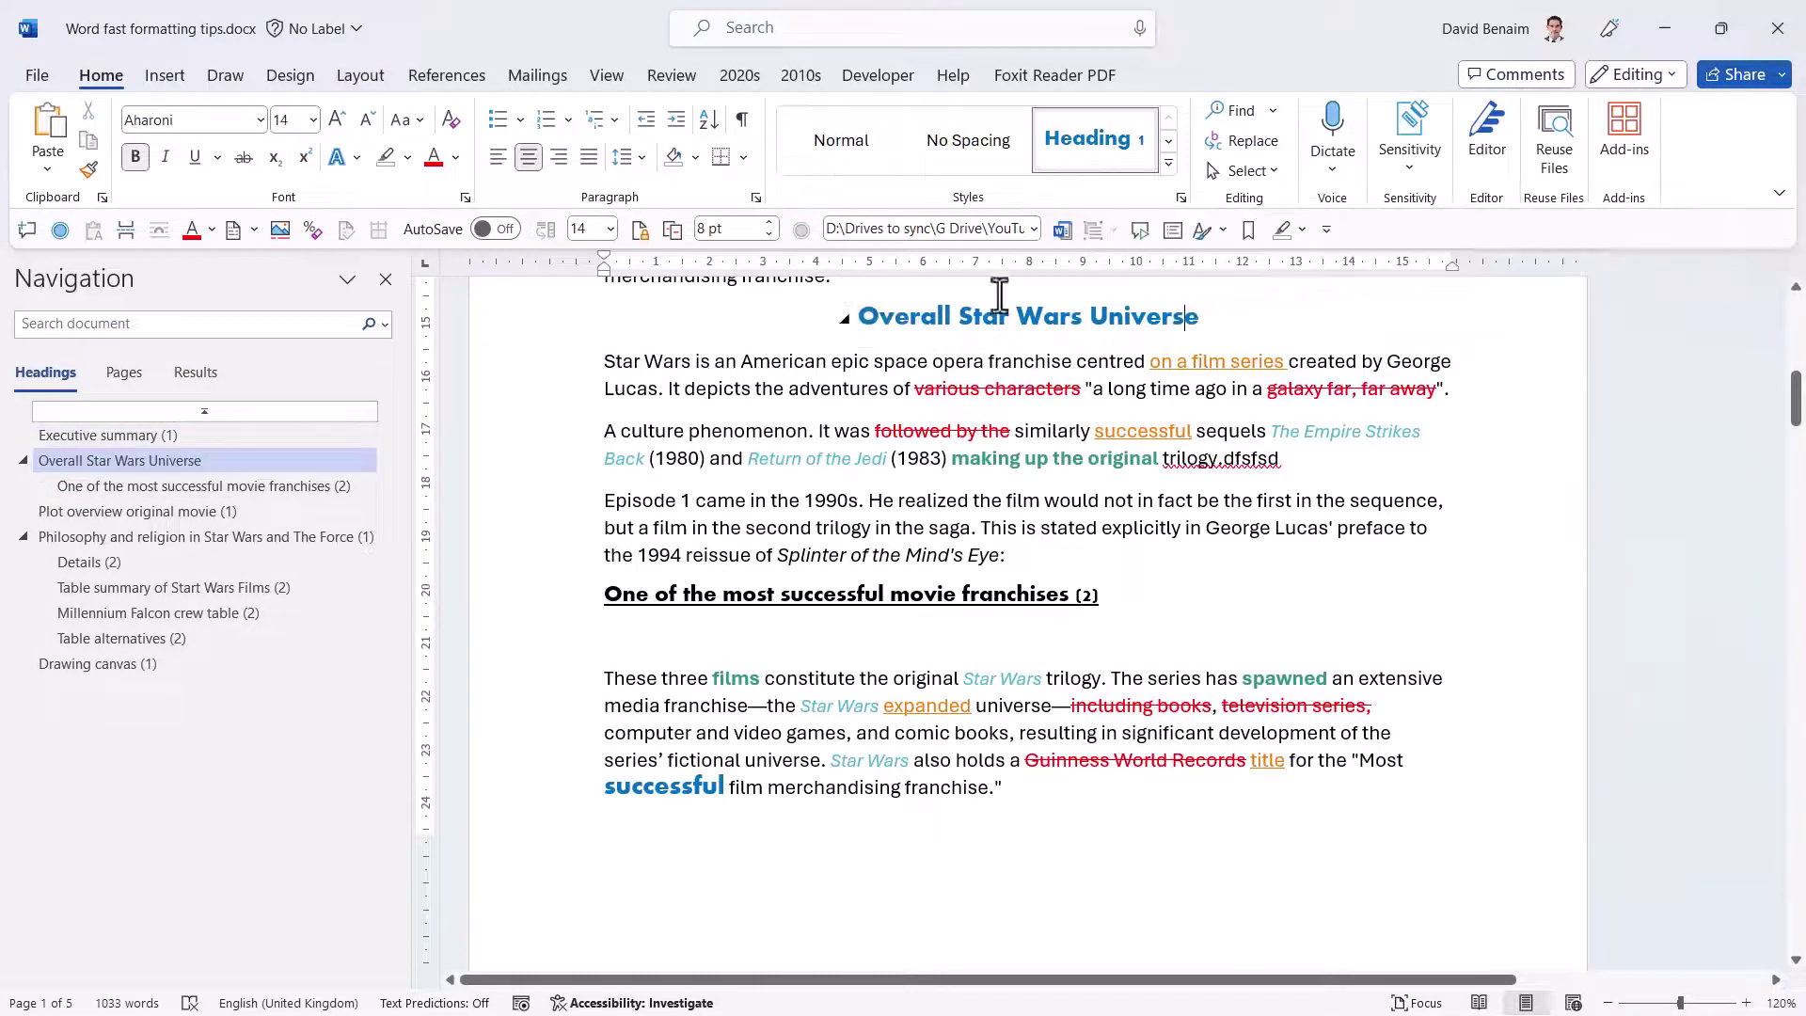
{"action": "left_click", "coordinate": [309, 75]}
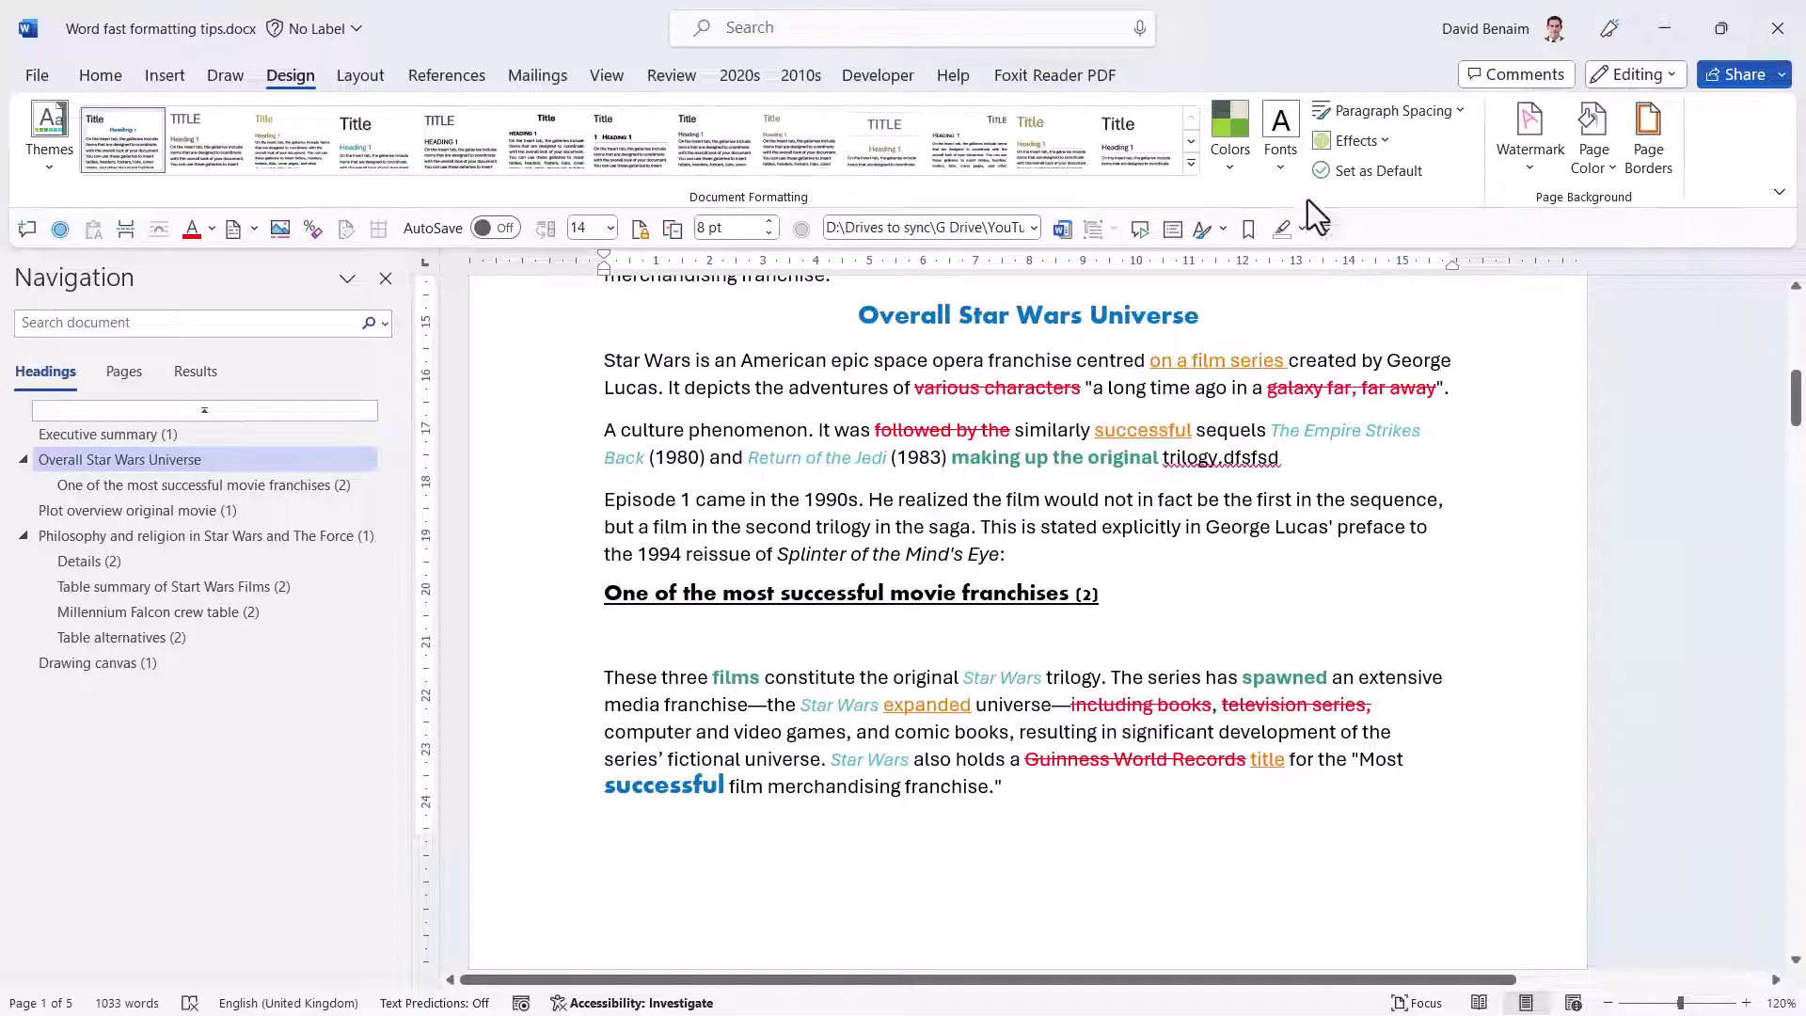
{"action": "left_click", "coordinate": [1233, 169]}
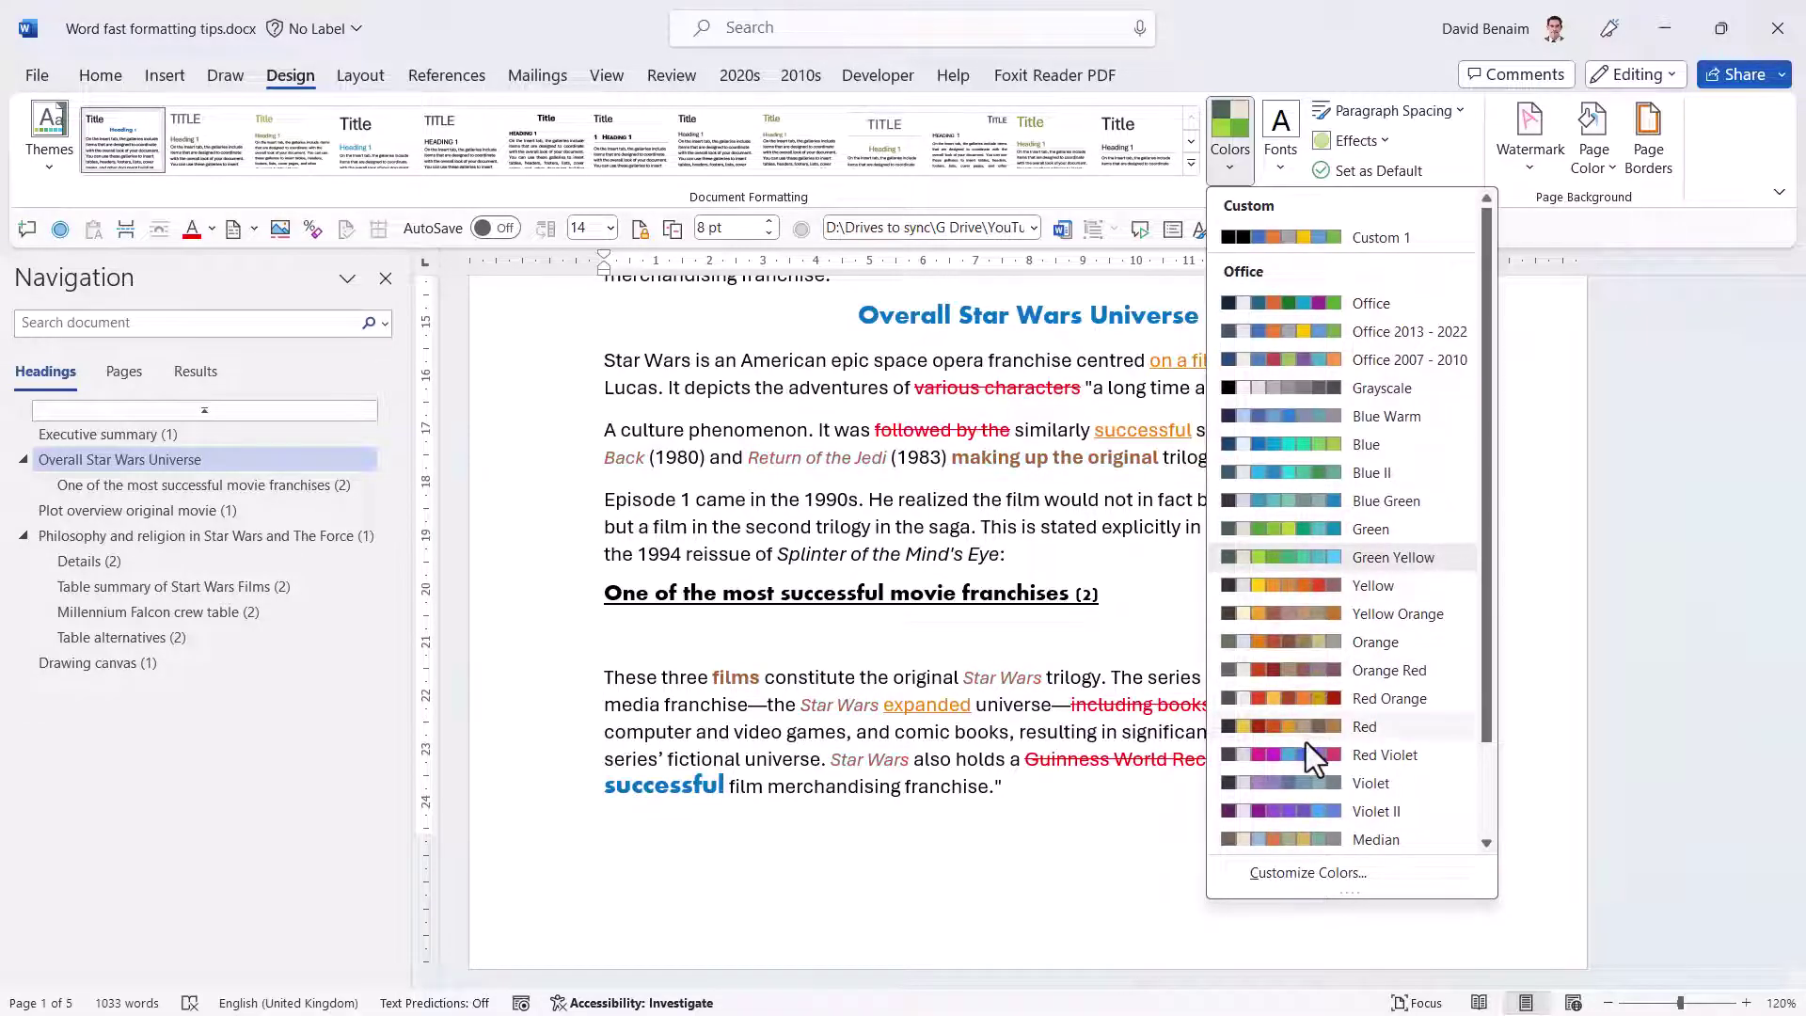
Preview the theme font pairs, including Consolas-Verdana, on the document without applying any of them.
{"action": "left_click", "coordinate": [1281, 131]}
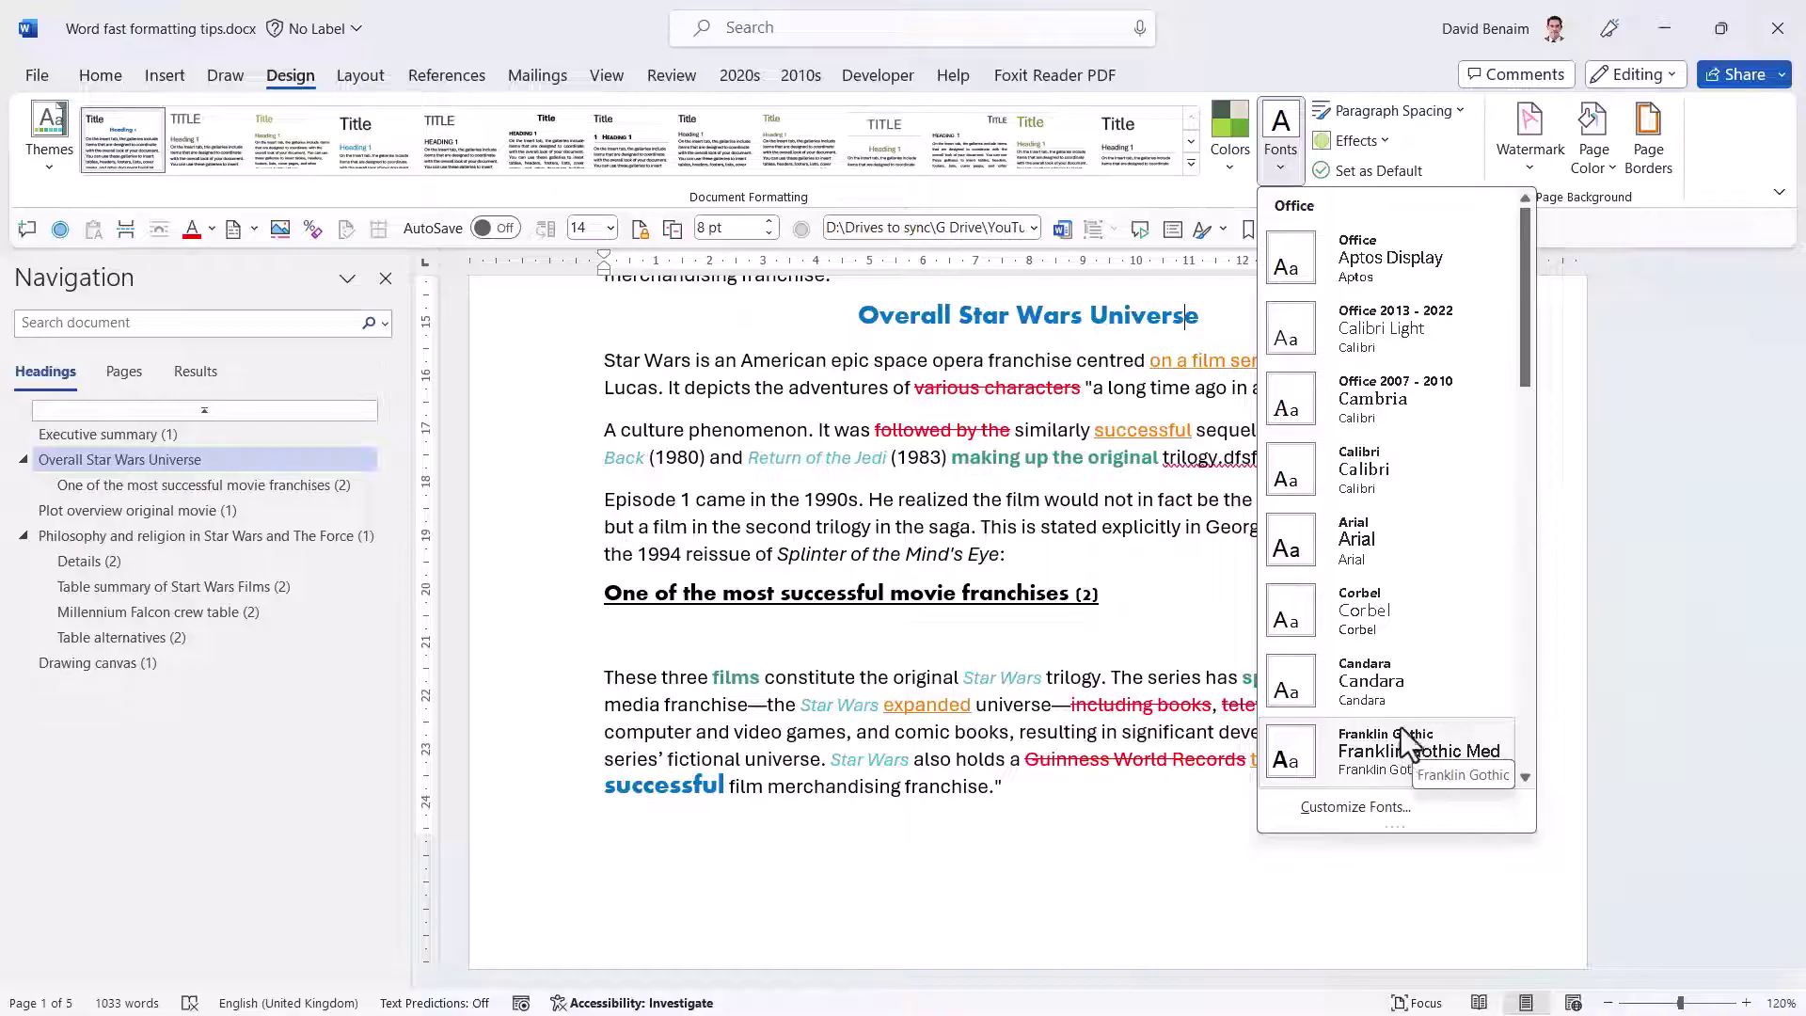
{"action": "scroll", "coordinate": [1401, 728], "scroll_direction": "down", "scroll_amount": 5}
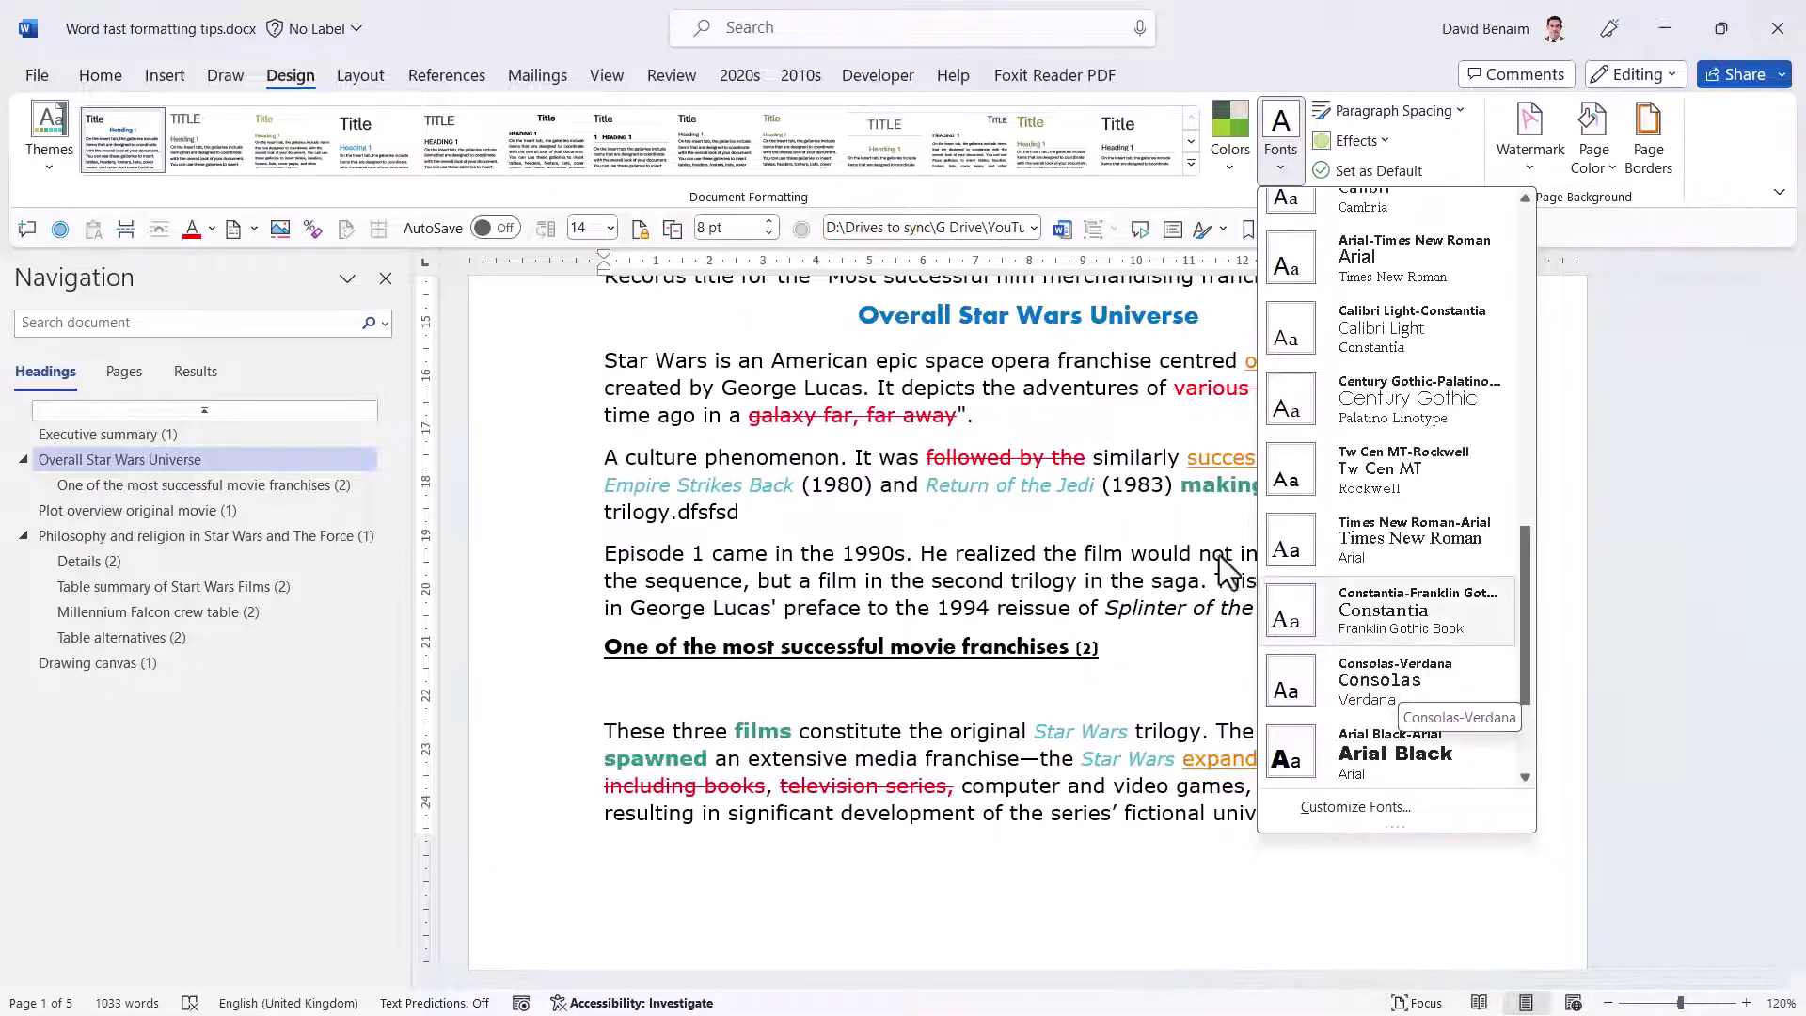
{"action": "left_click", "coordinate": [1178, 573]}
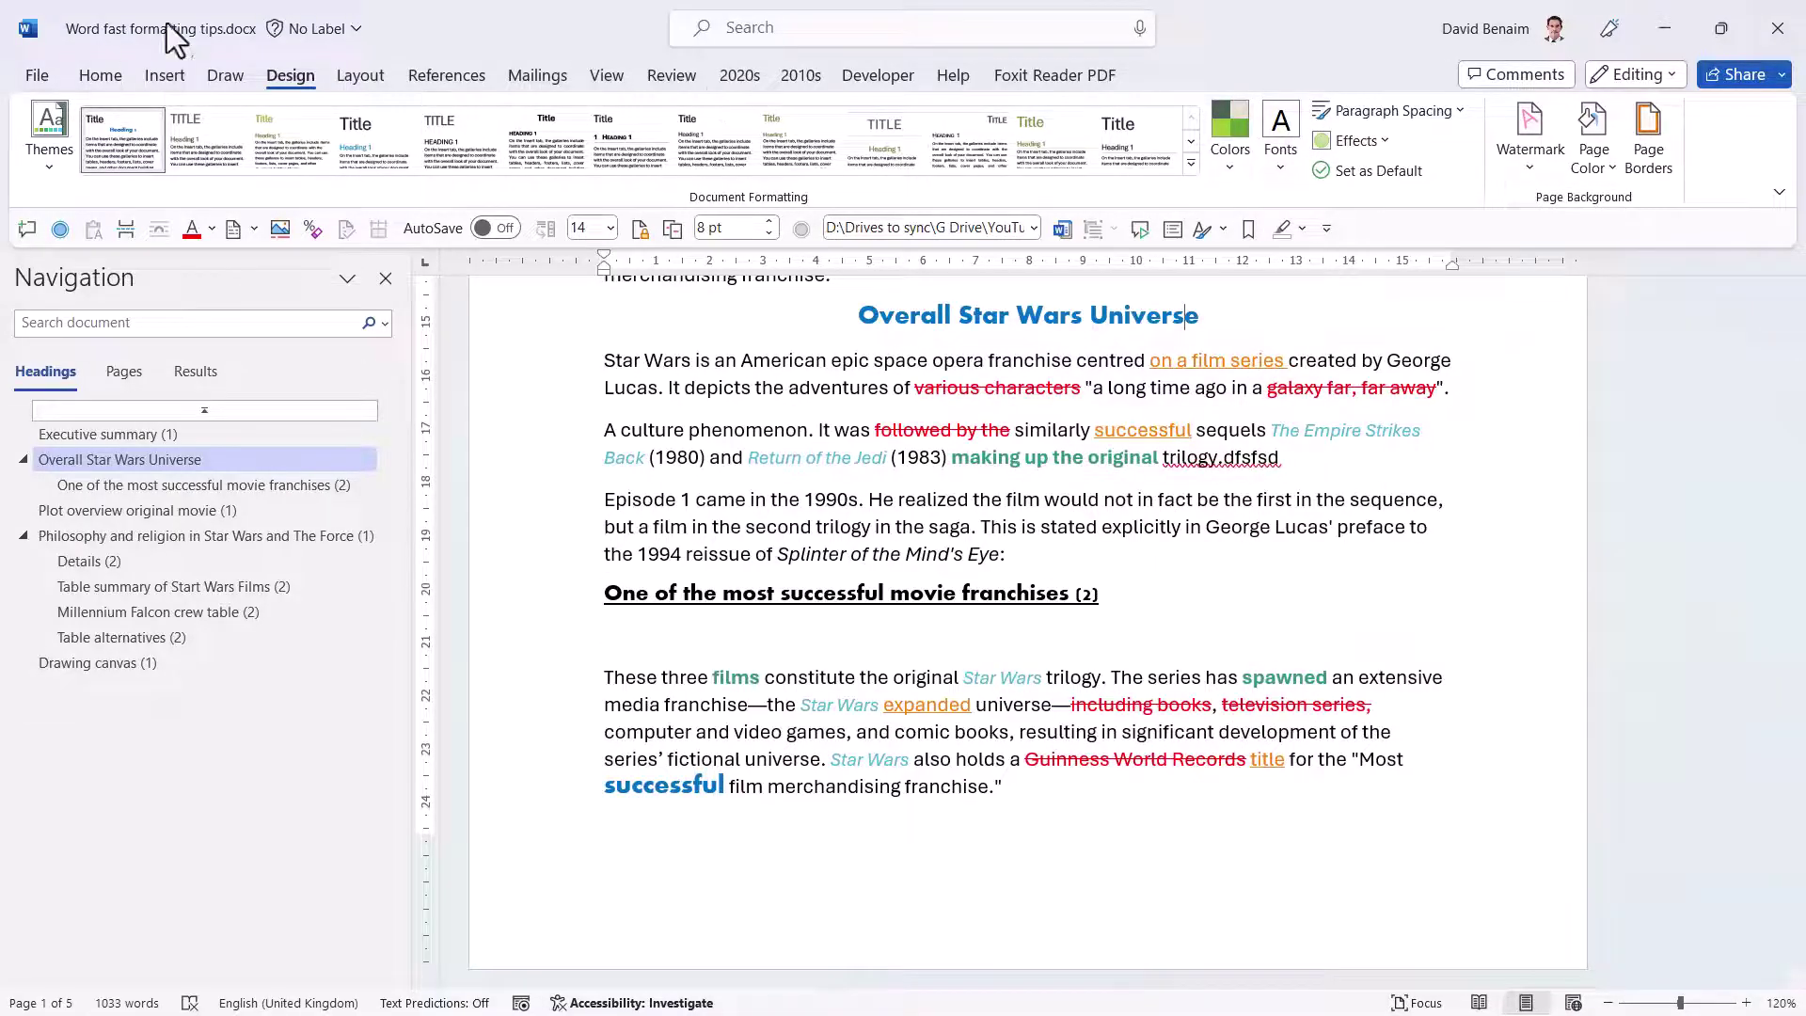
{"action": "left_click", "coordinate": [101, 74]}
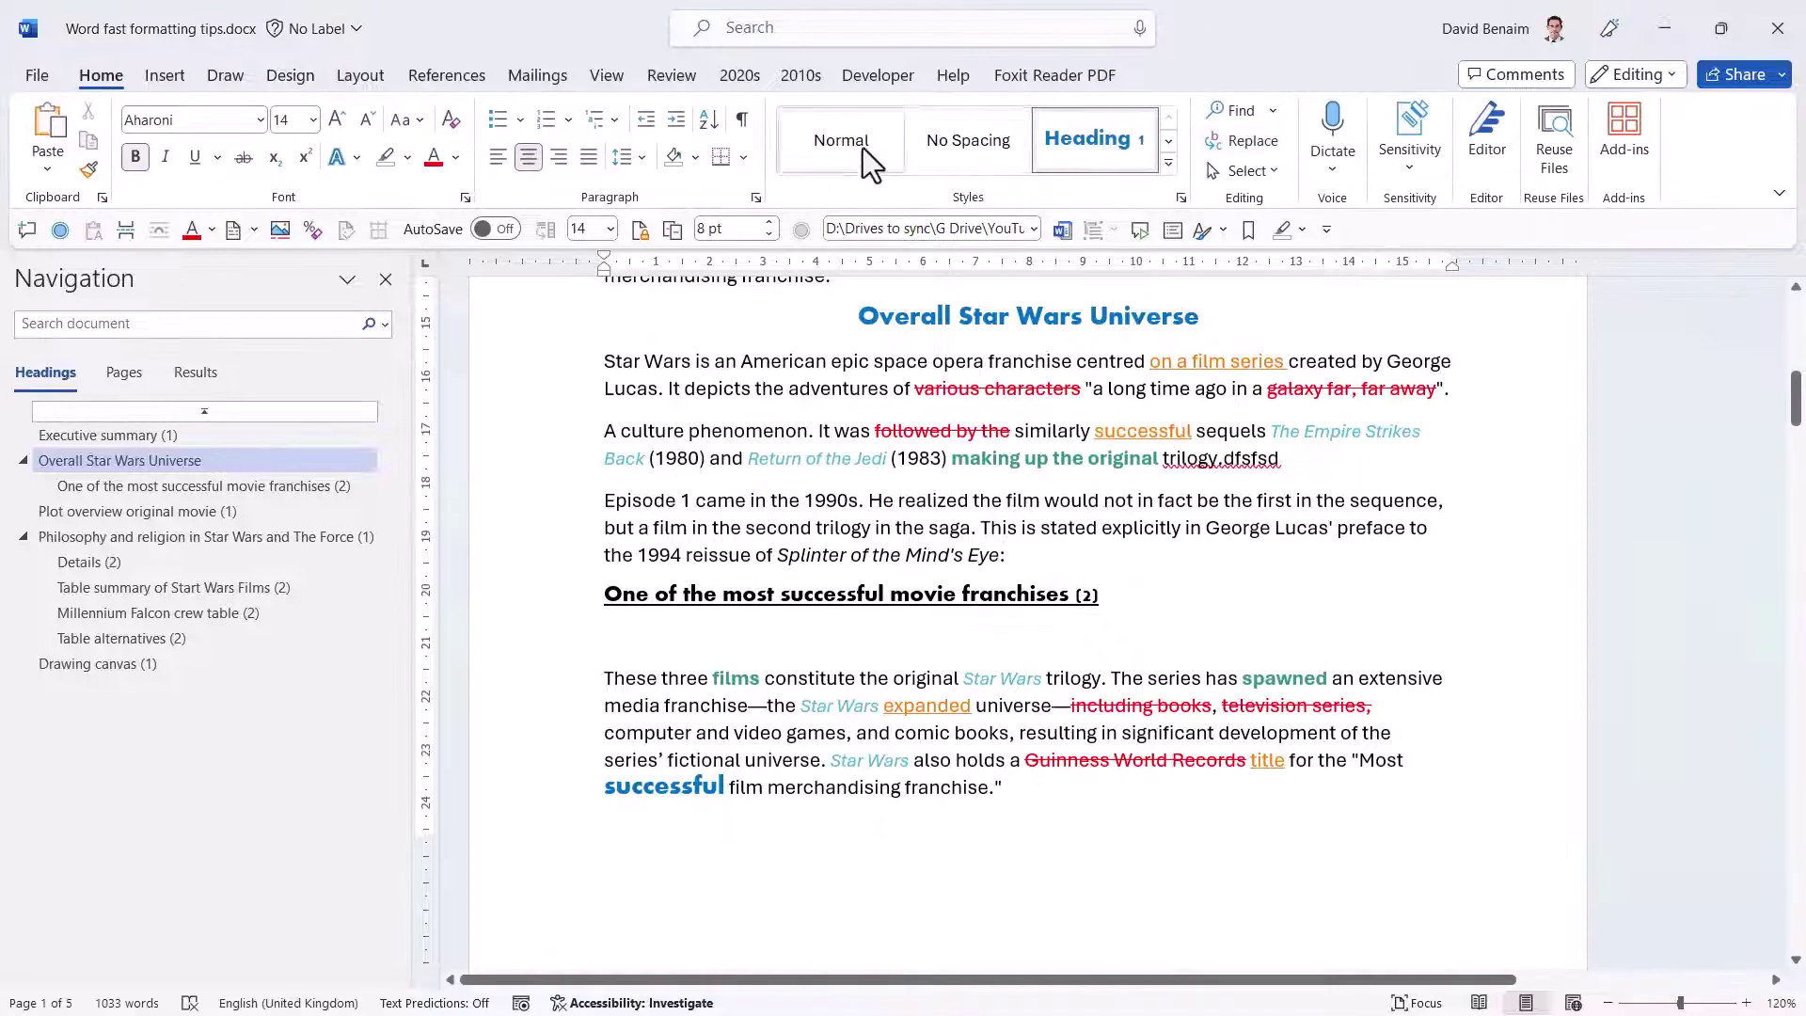
Select the word "costume" and the whole "A street performer" paragraph under "Plot overview original movie (1)", and clear the selection.
{"action": "left_click", "coordinate": [1053, 556]}
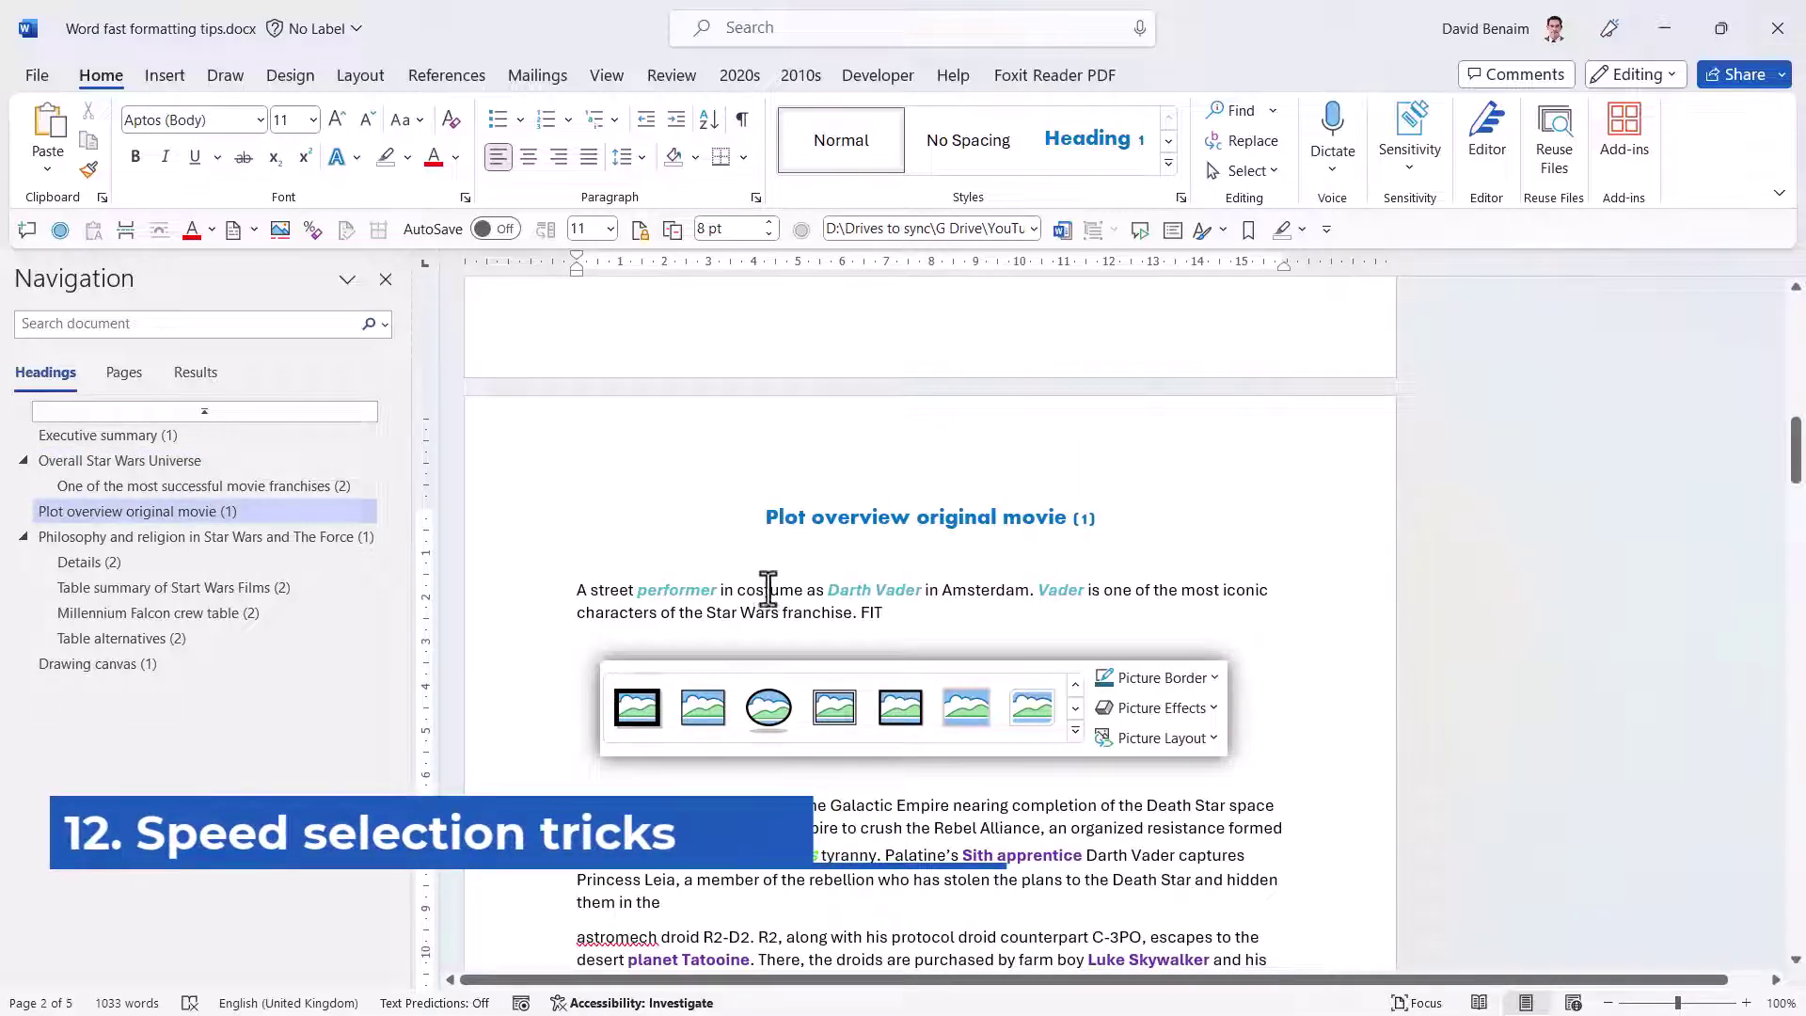
{"action": "double_click", "coordinate": [768, 589]}
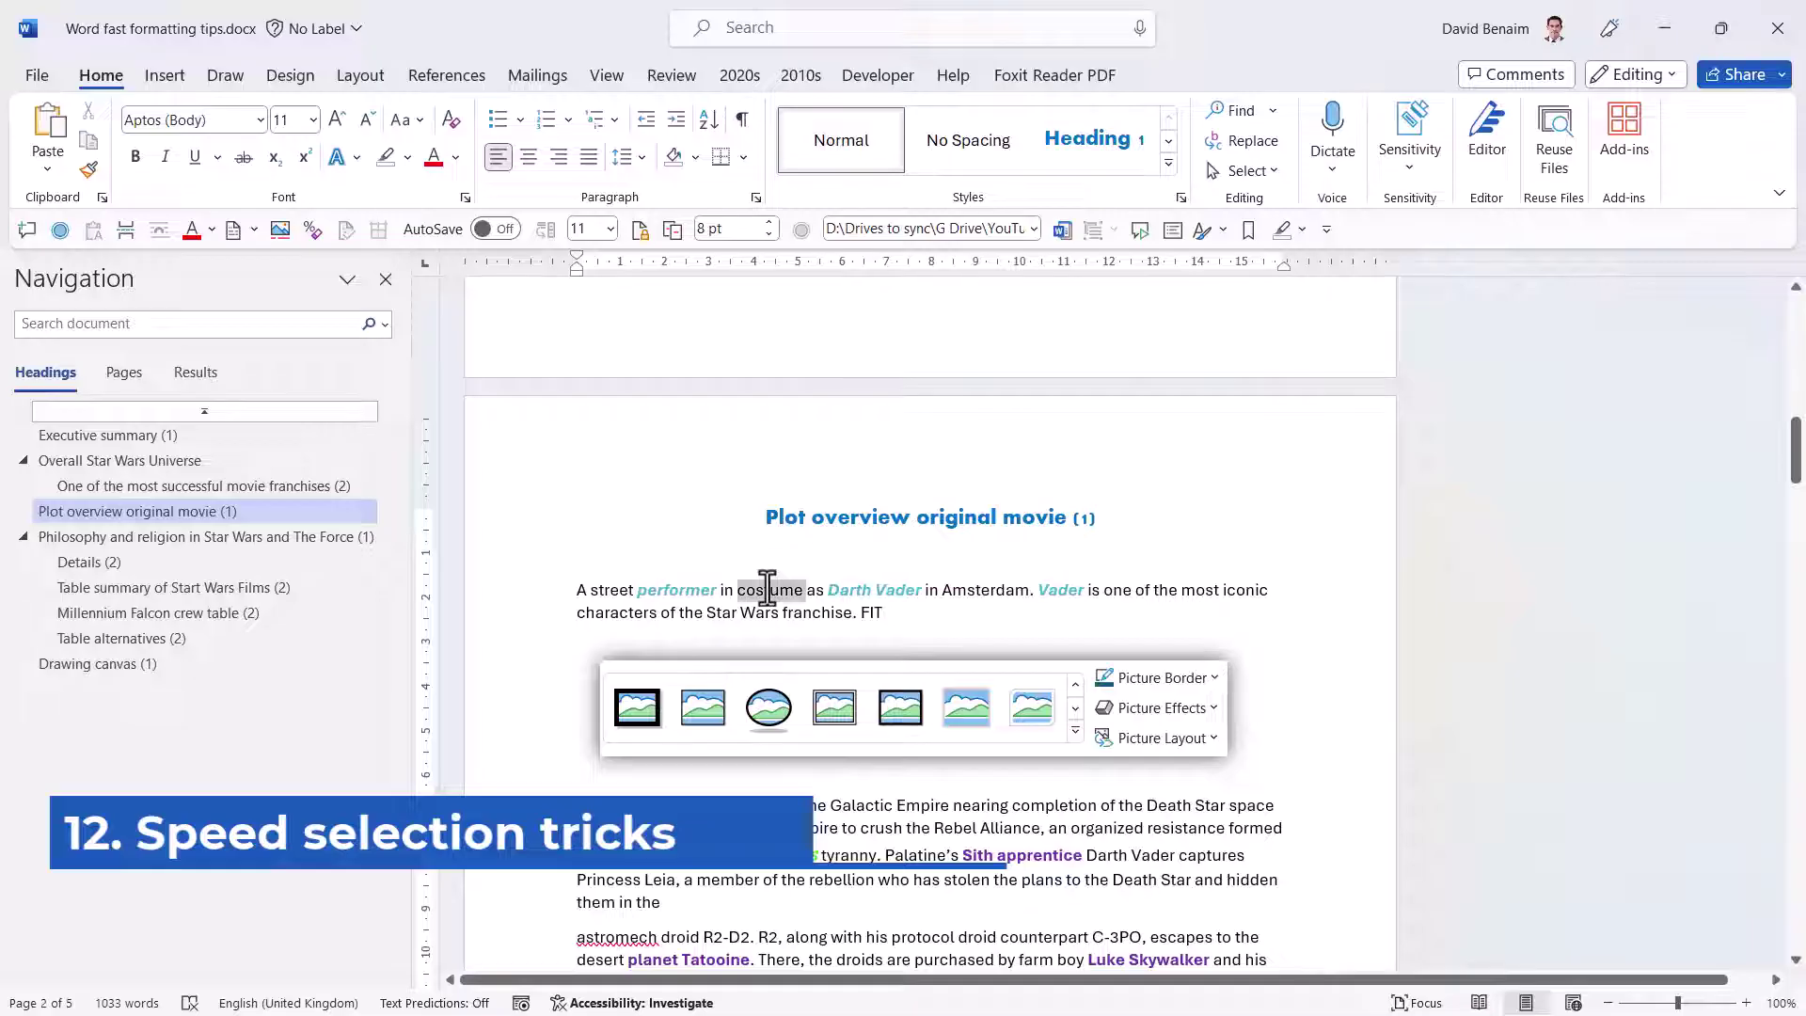
{"action": "triple_click", "coordinate": [885, 593]}
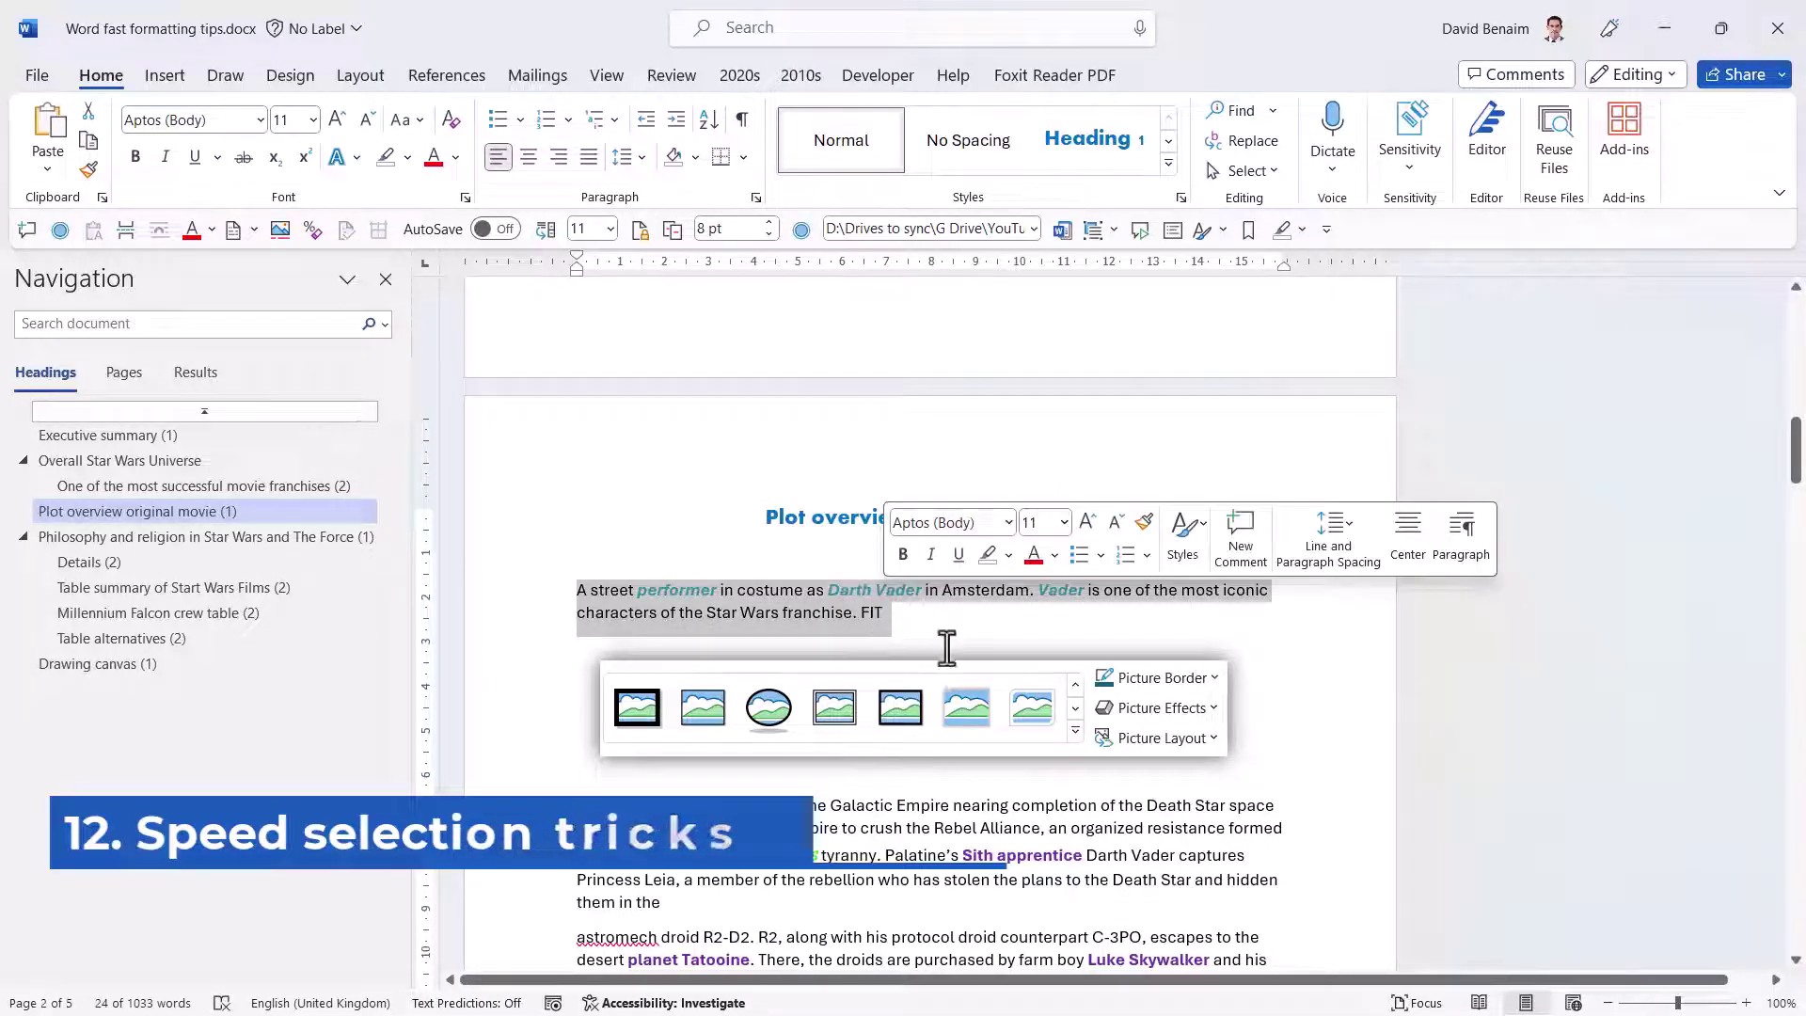
{"action": "left_click", "coordinate": [984, 630]}
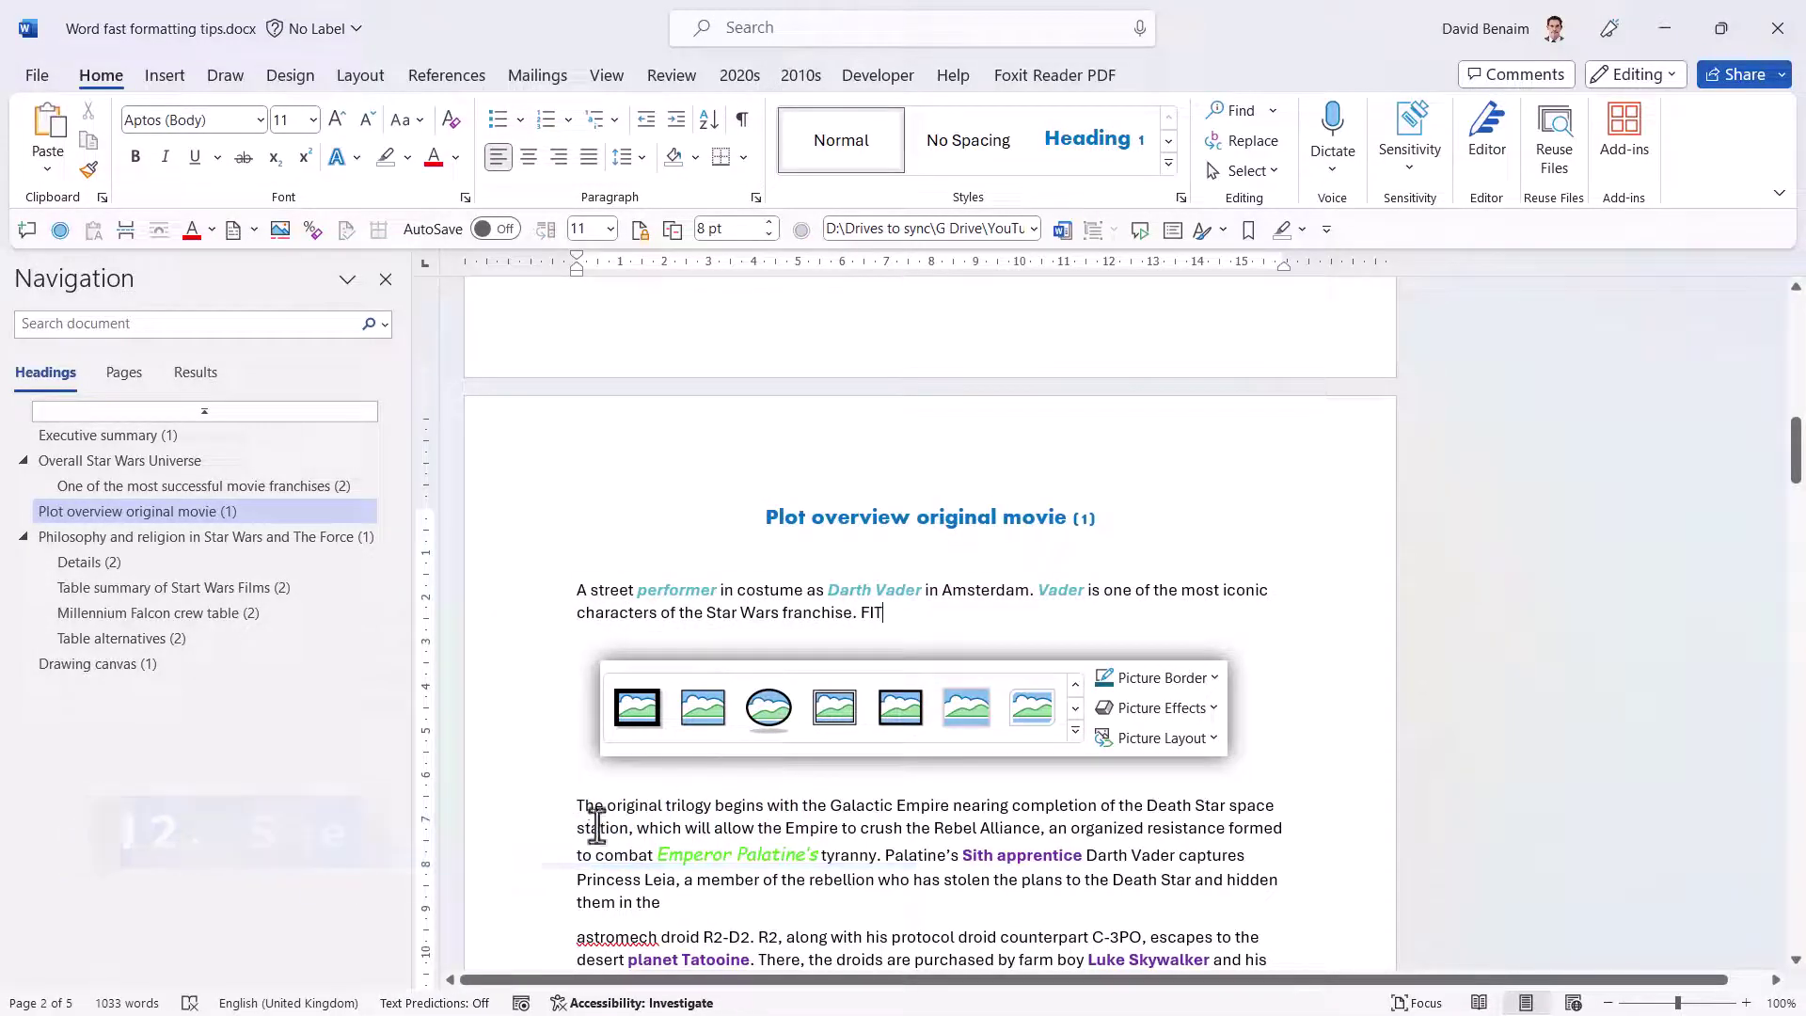
Select the first line and the whole of the "The original trilogy begins" paragraph, and clear the selection.
{"action": "left_click", "coordinate": [526, 806]}
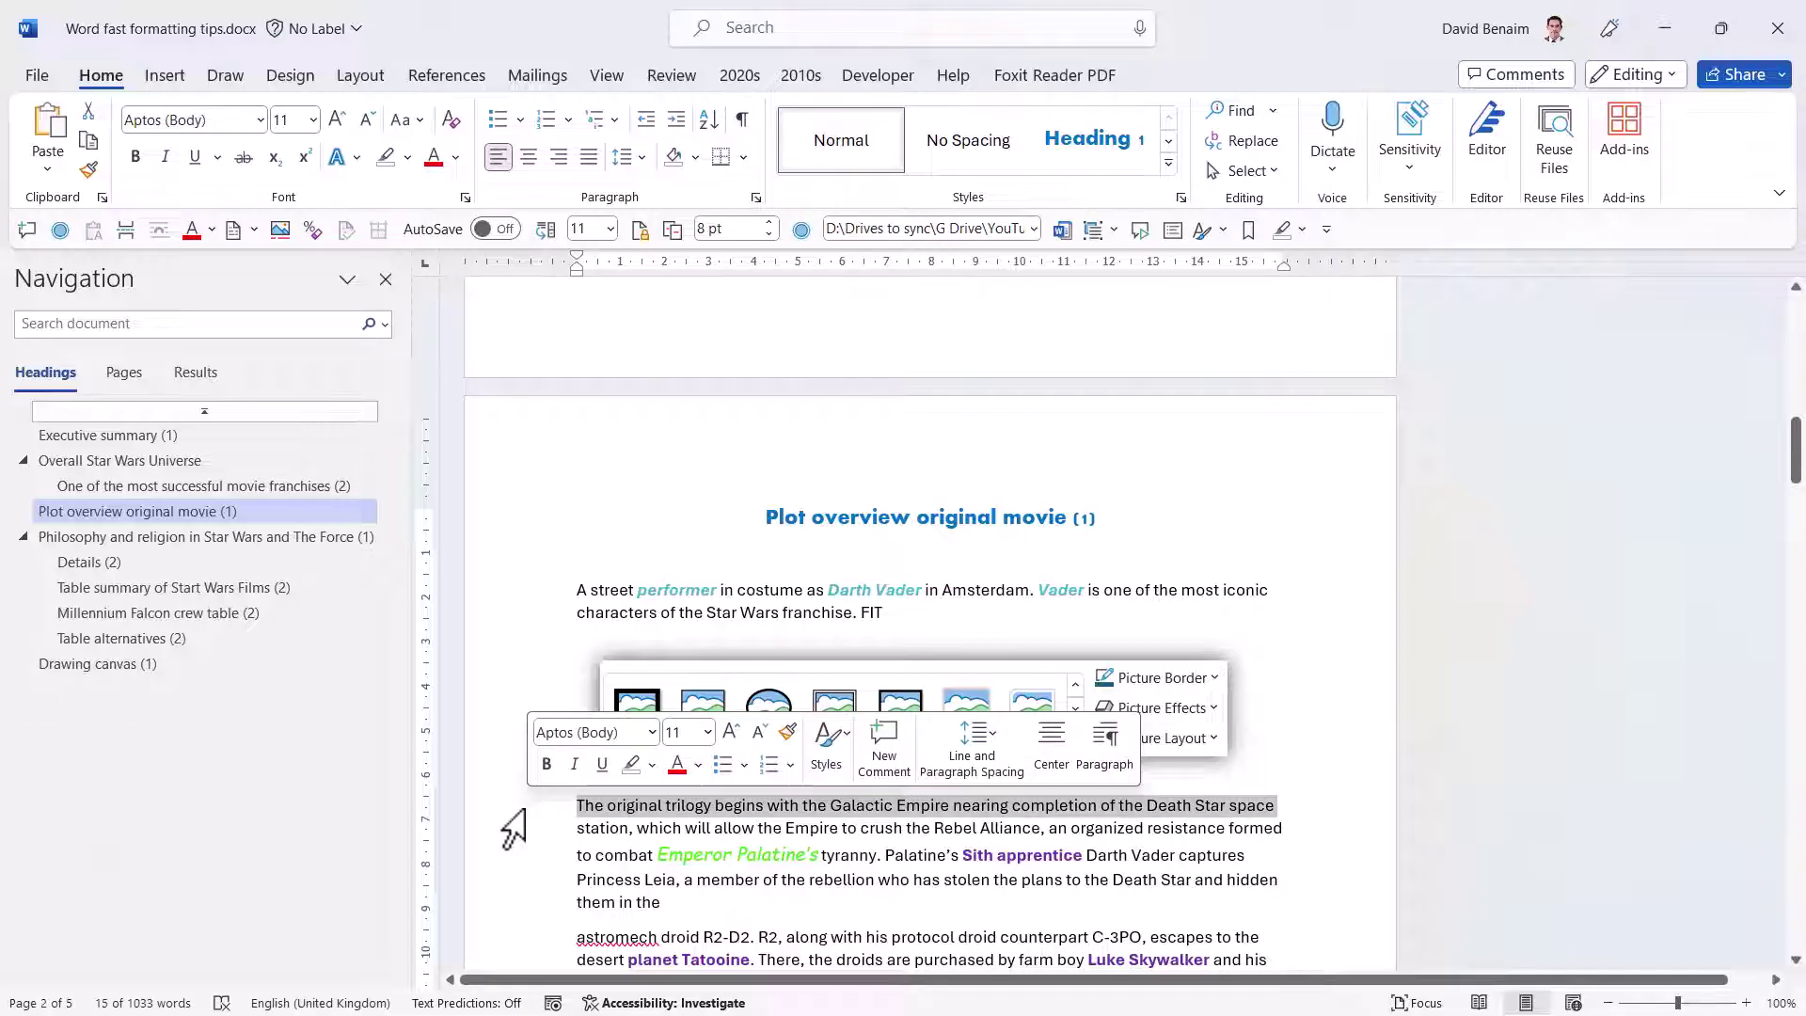
{"action": "double_click", "coordinate": [523, 811]}
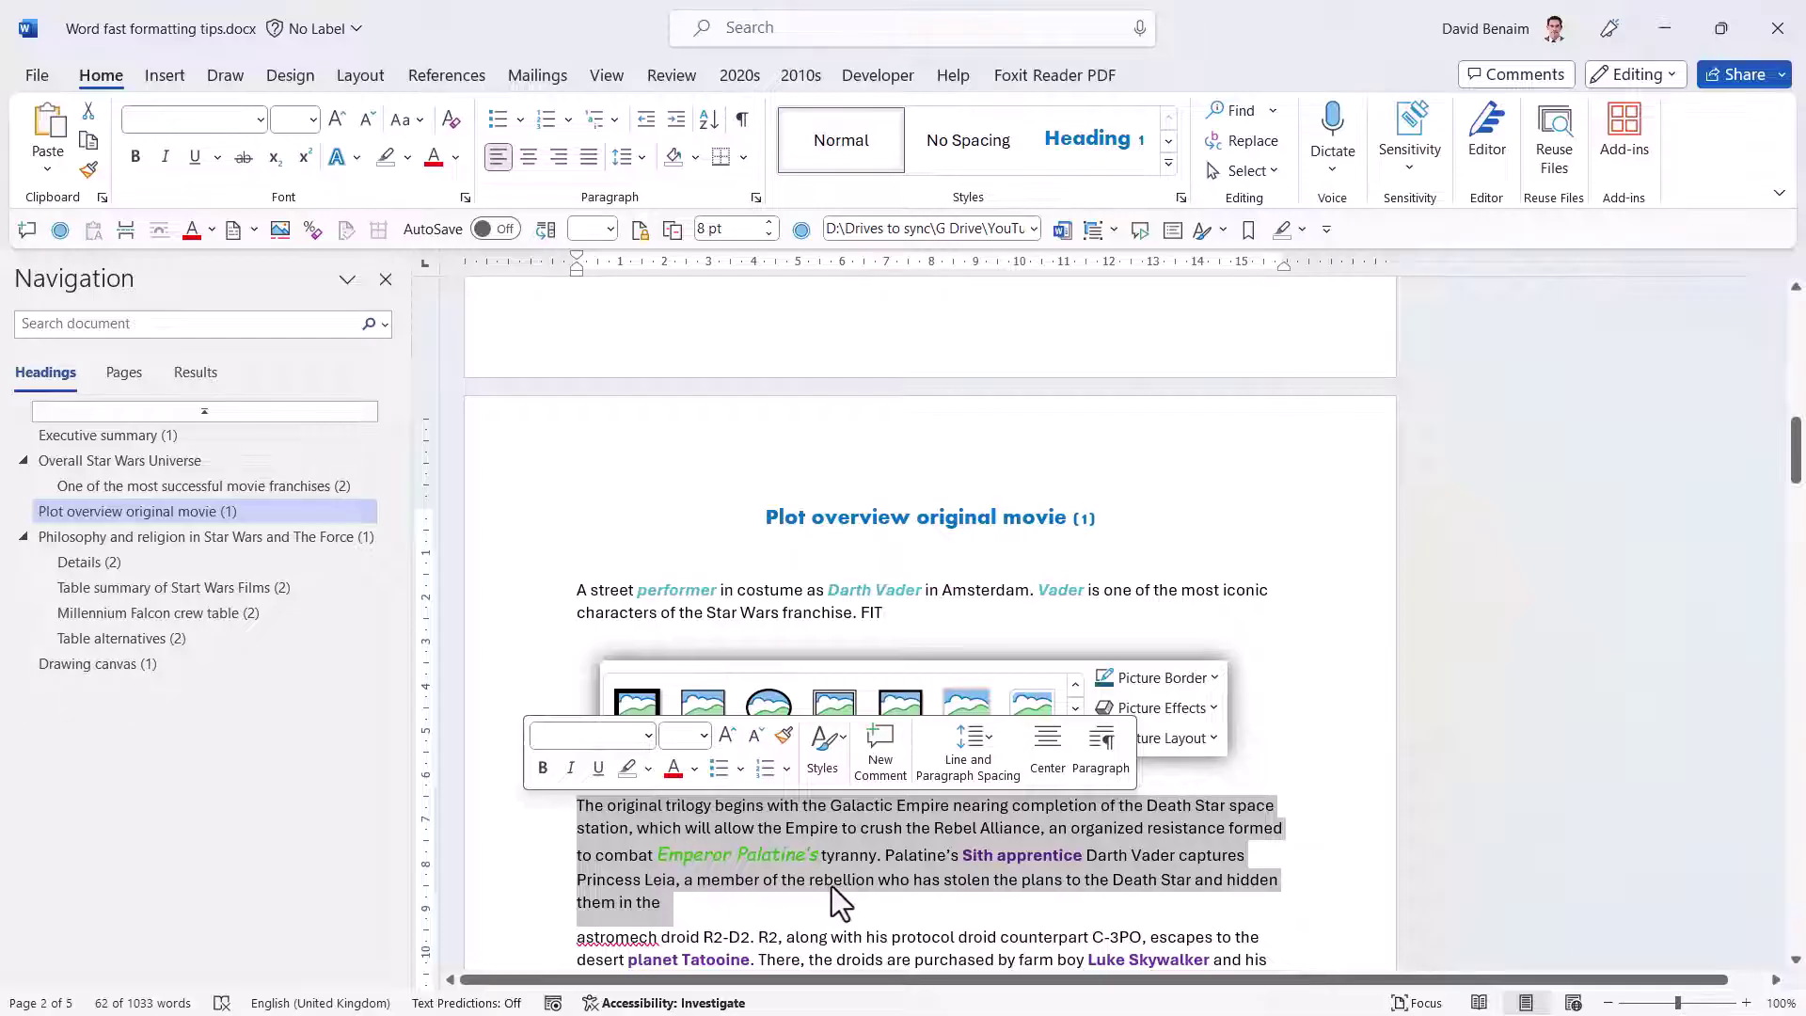
{"action": "left_click", "coordinate": [826, 911]}
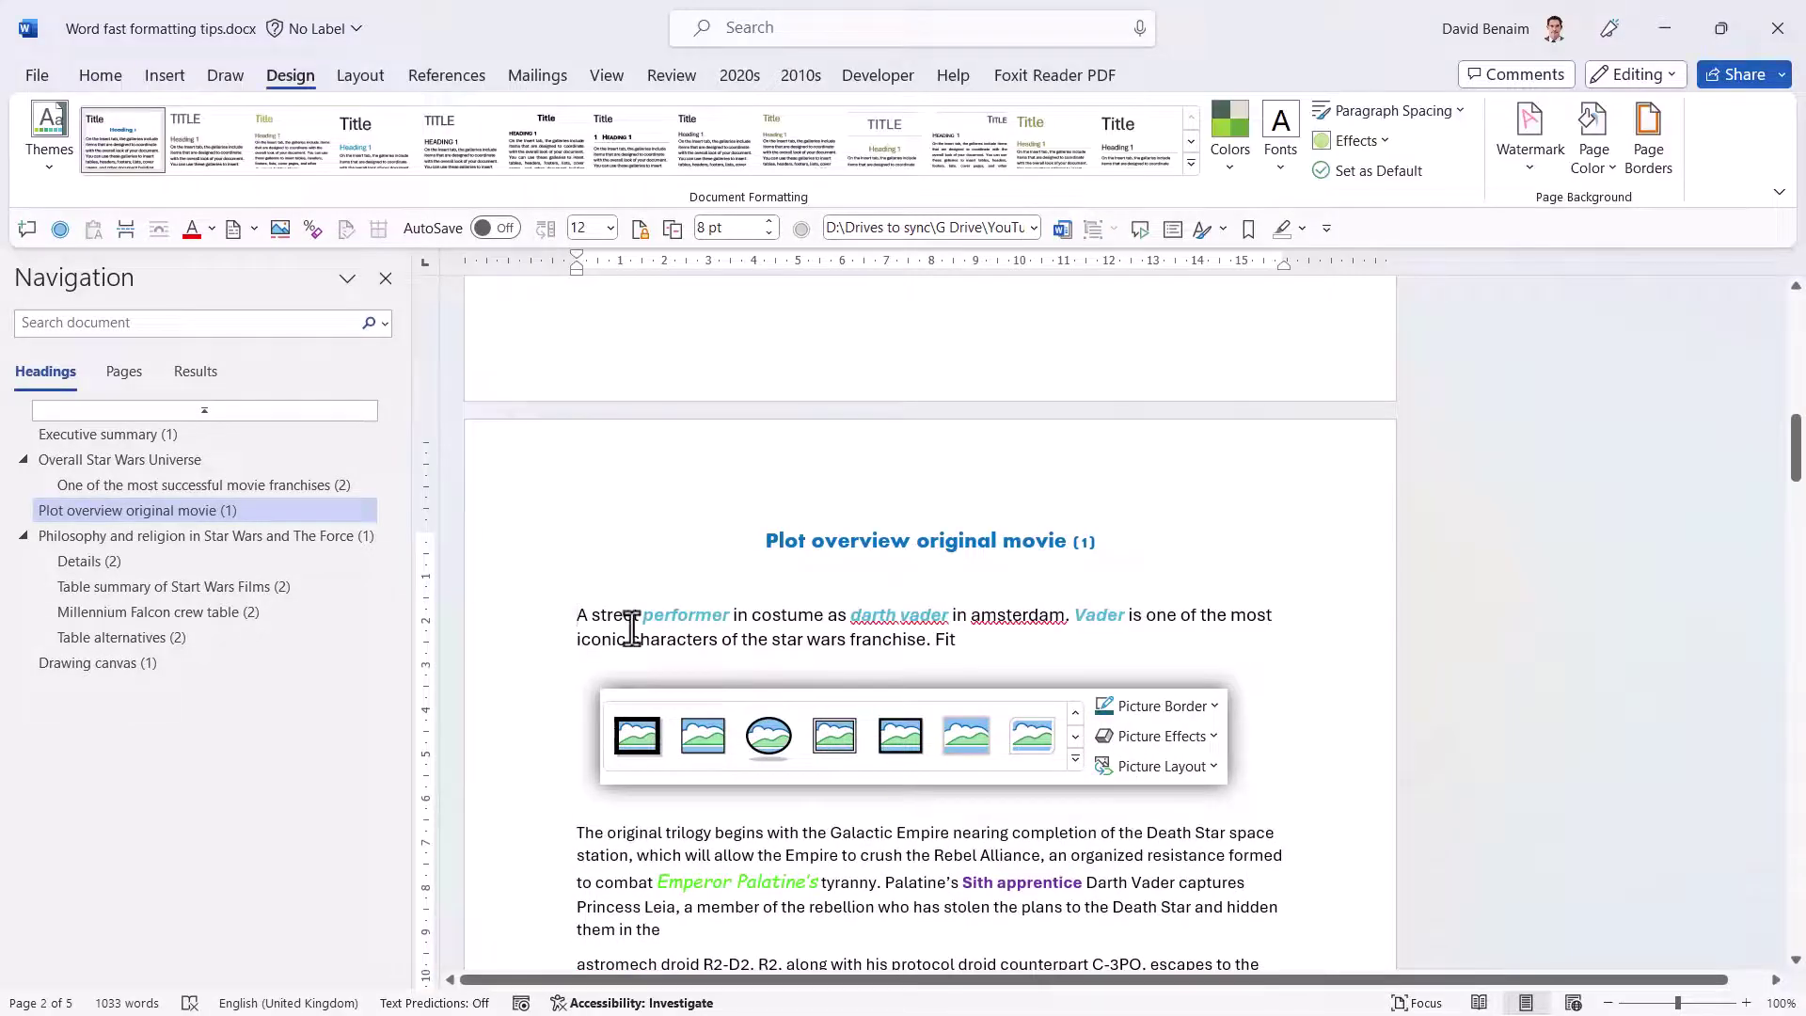
Extend a selection word by word from "A street" through "darth vader in".
{"action": "key", "text": "ctrl+shift+Right"}
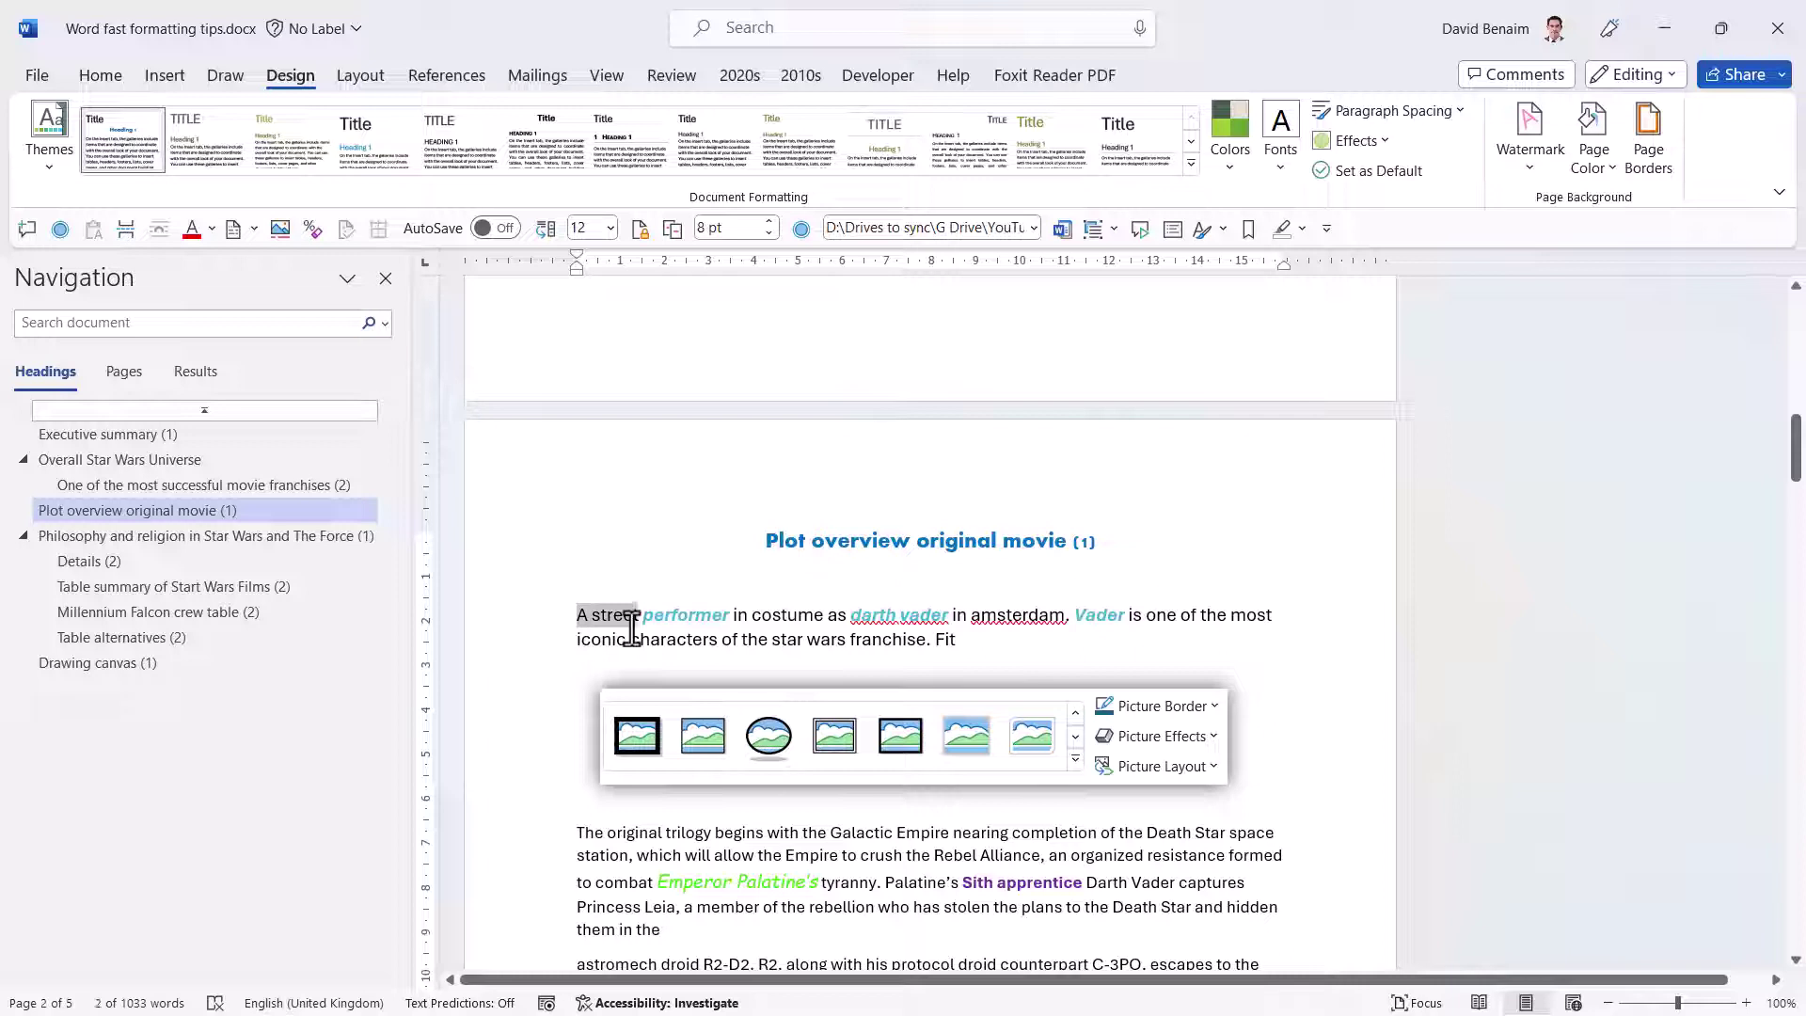
{"action": "key", "text": "ctrl+shift+Right"}
{"action": "key", "text": "ctrl+shift+Right"}
{"action": "key", "text": "ctrl+shift+Right"}
{"action": "key", "text": "ctrl+shift+Right"}
{"action": "key", "text": "ctrl+shift+Right"}
{"action": "key", "text": "ctrl+shift+Right"}
{"action": "key", "text": "ctrl+shift+Right"}
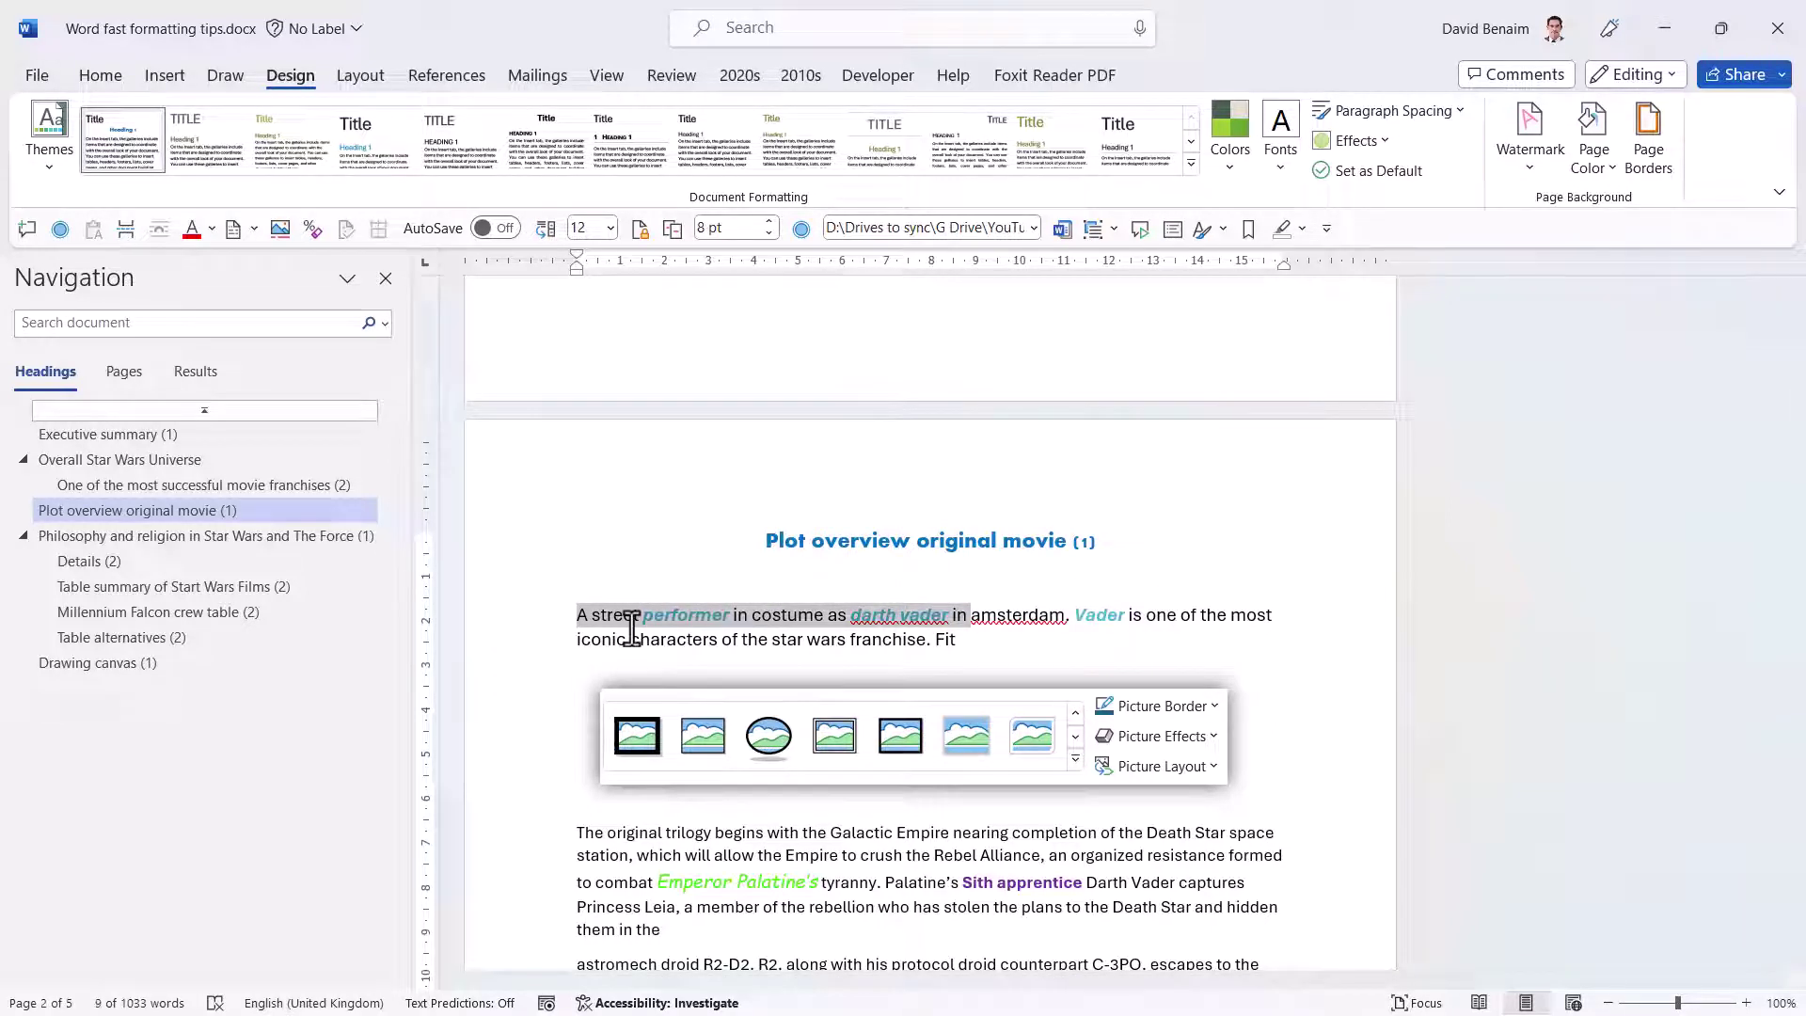
Extend a selection paragraph by paragraph from "nearing completion" in the "The original trilogy begins" paragraph.
{"action": "key", "text": "ctrl+shift+Down"}
{"action": "key", "text": "Down"}
{"action": "key", "text": "Down"}
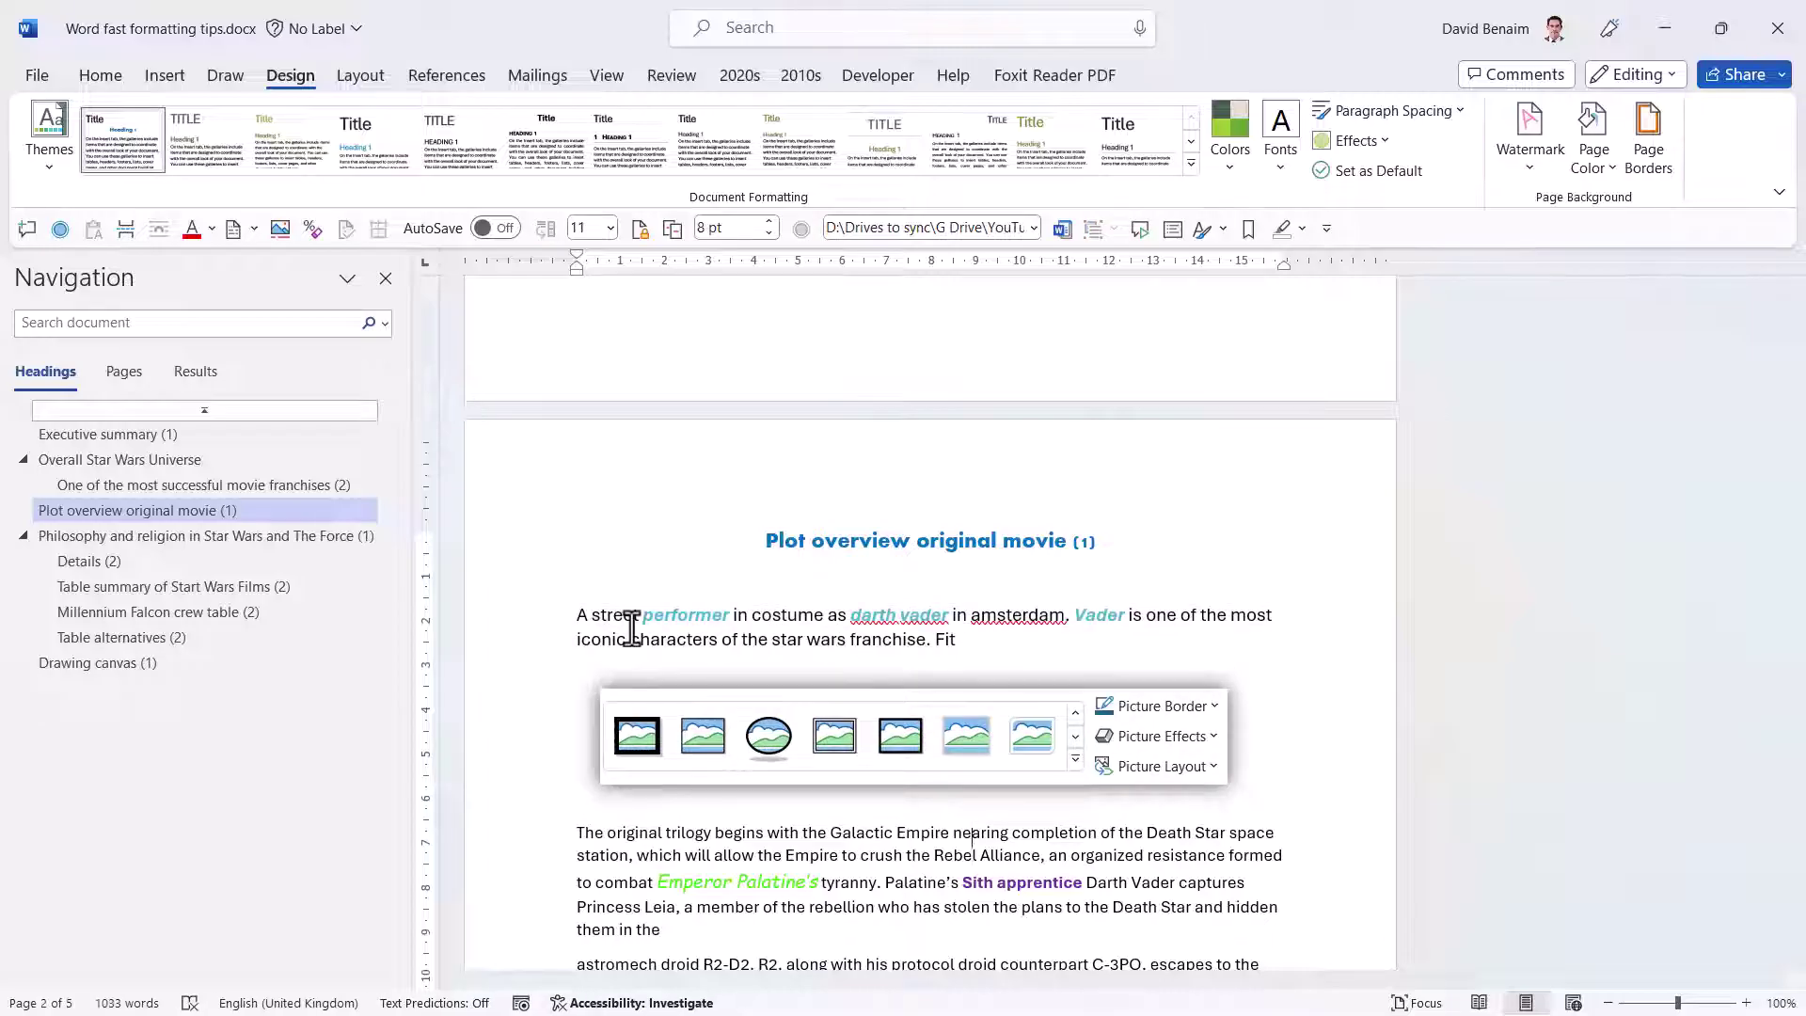
{"action": "key", "text": "shift+Down"}
{"action": "key", "text": "ctrl+shift+Down"}
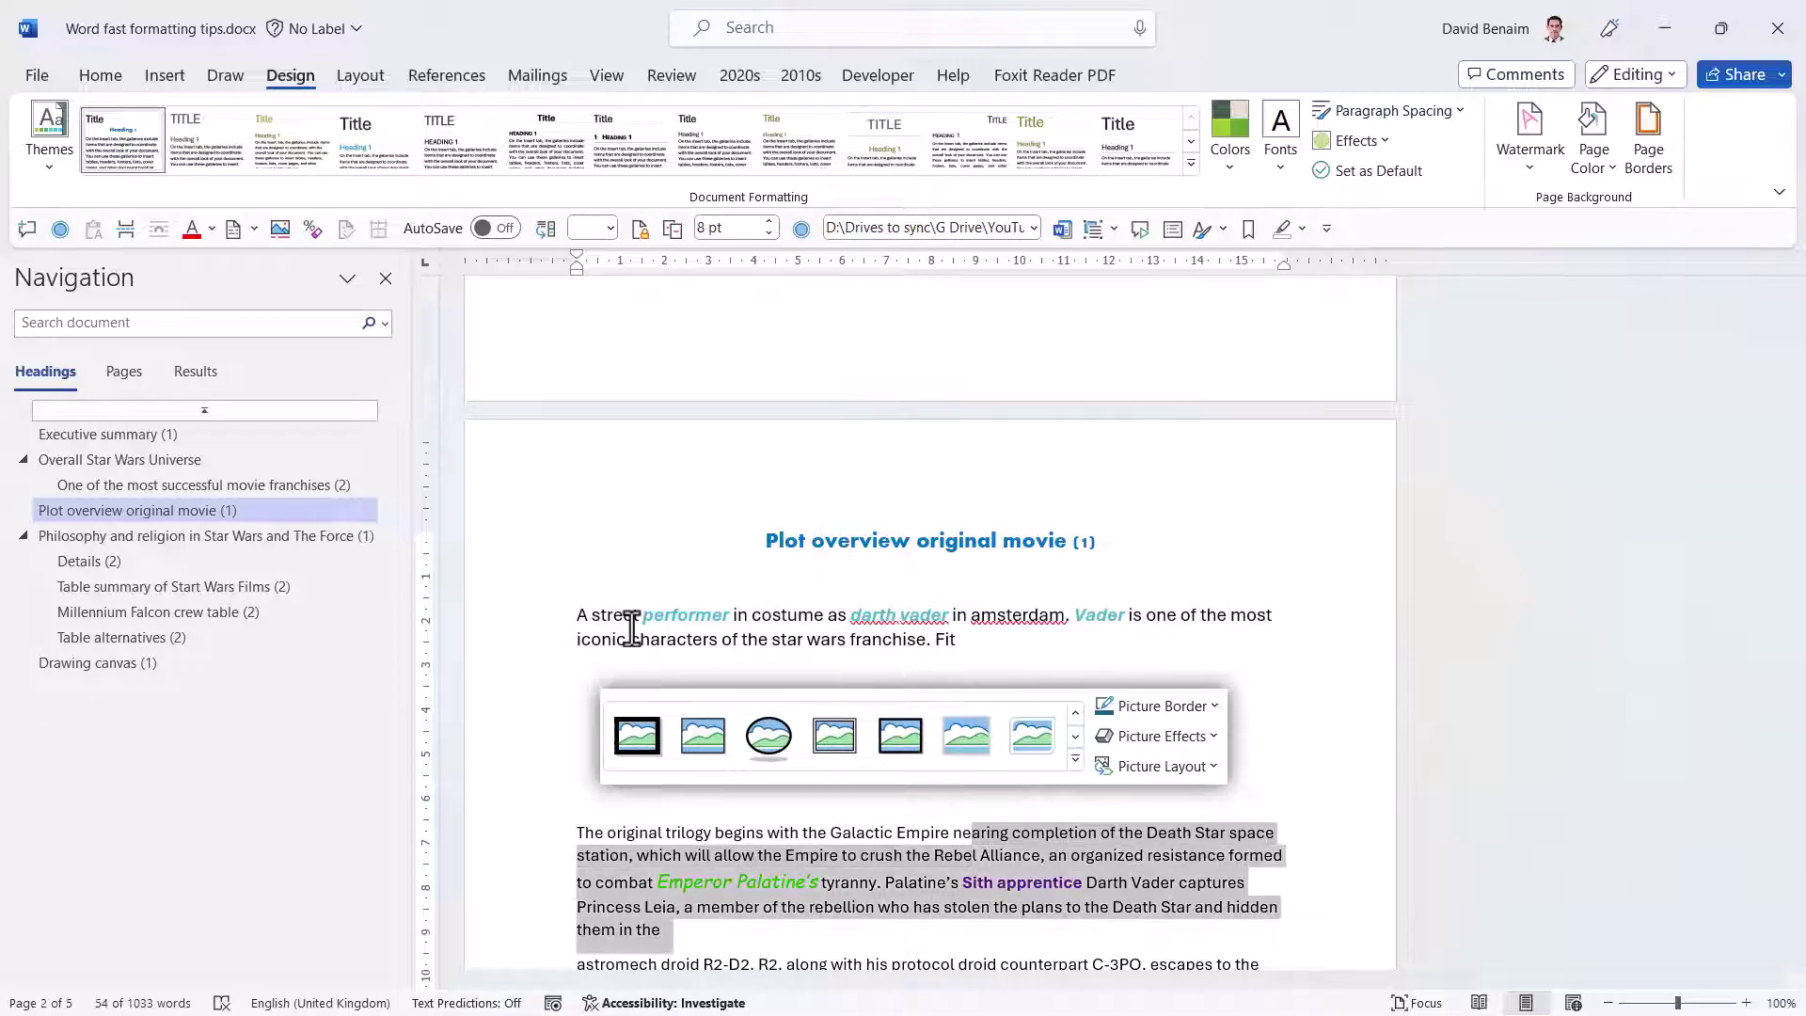
{"action": "key", "text": "ctrl+shift+Down"}
{"action": "key", "text": "ctrl+shift+Down"}
{"action": "key", "text": "ctrl+shift+Down"}
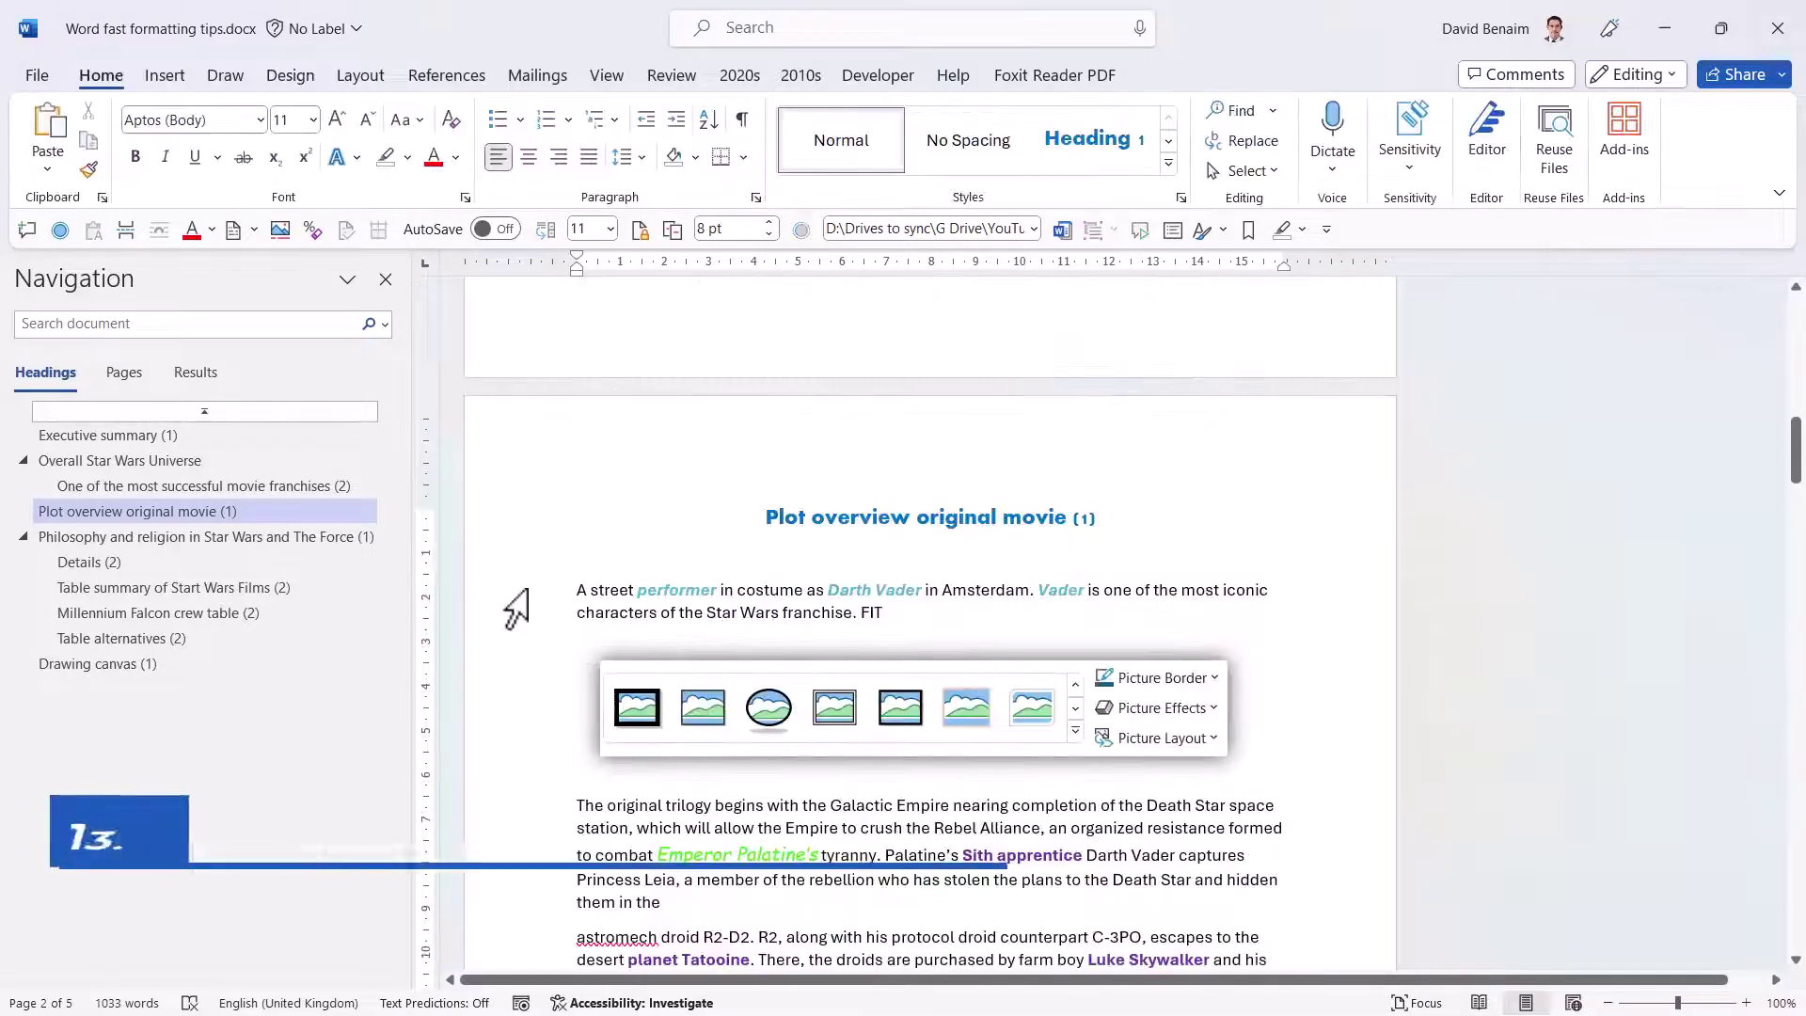
Try right and centre alignment on the "A street performer" paragraph and return it to left alignment.
{"action": "double_click", "coordinate": [512, 604]}
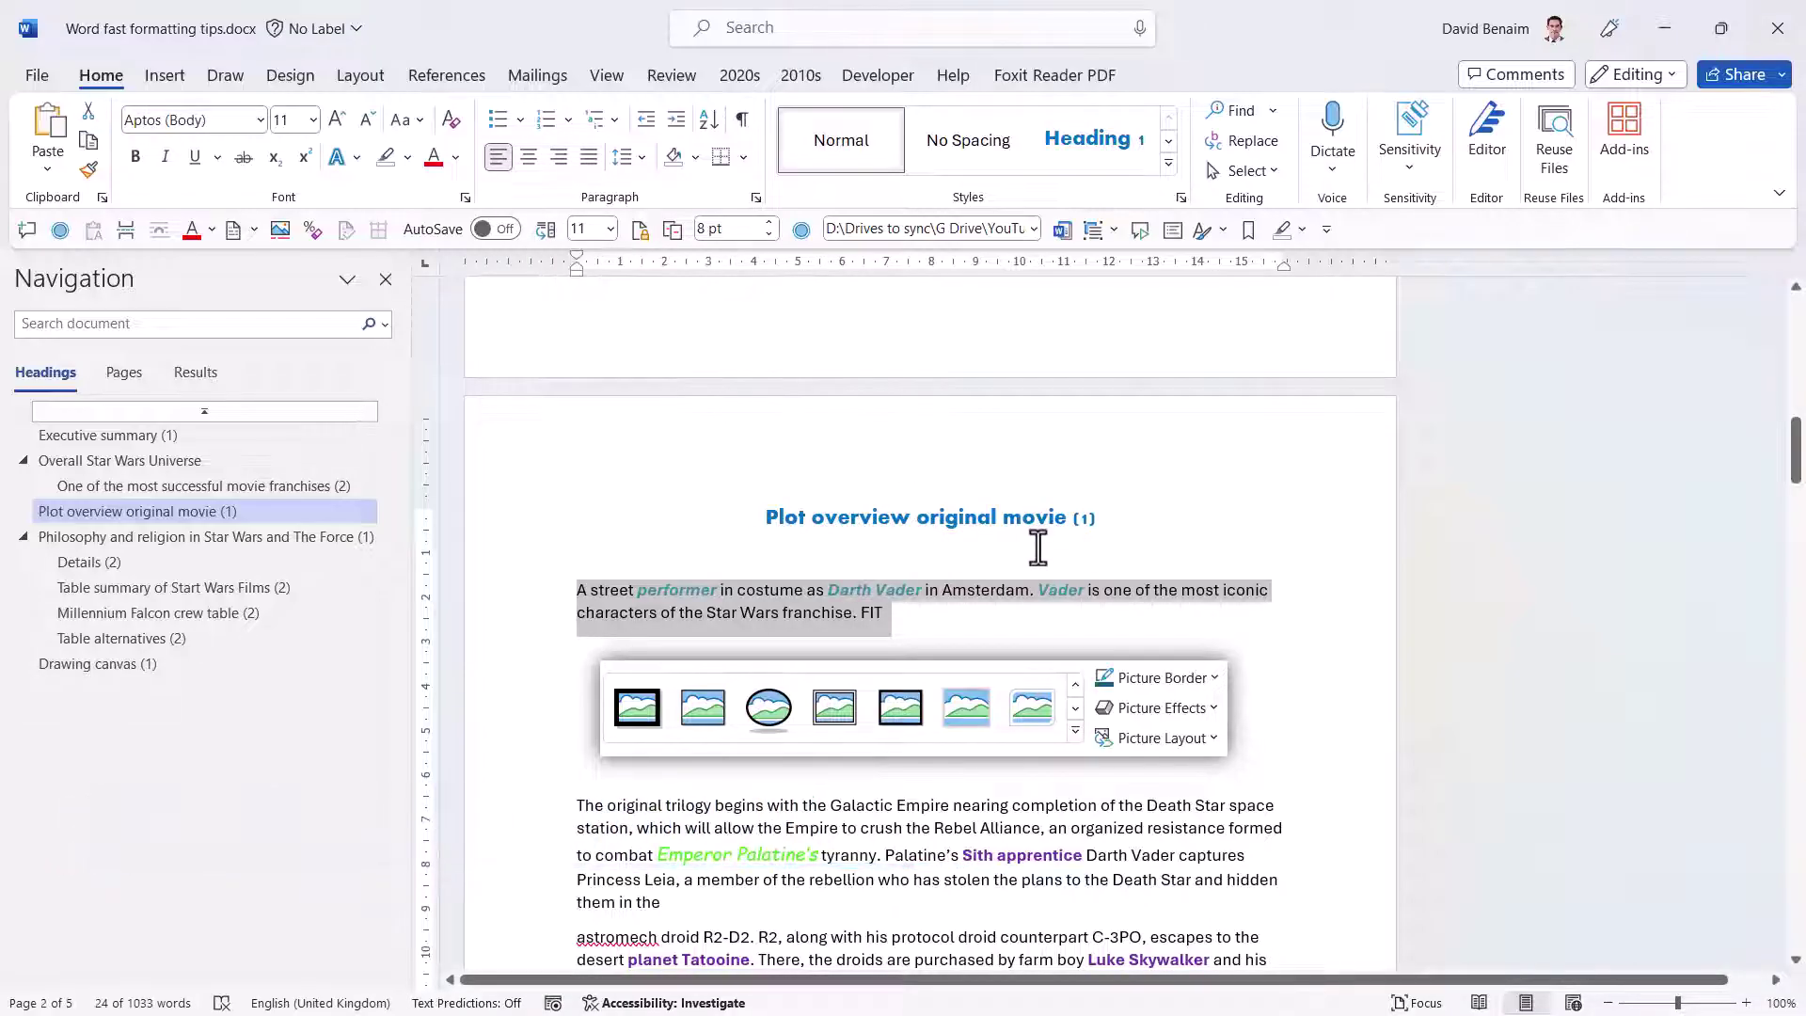
{"action": "key", "text": "ctrl+r"}
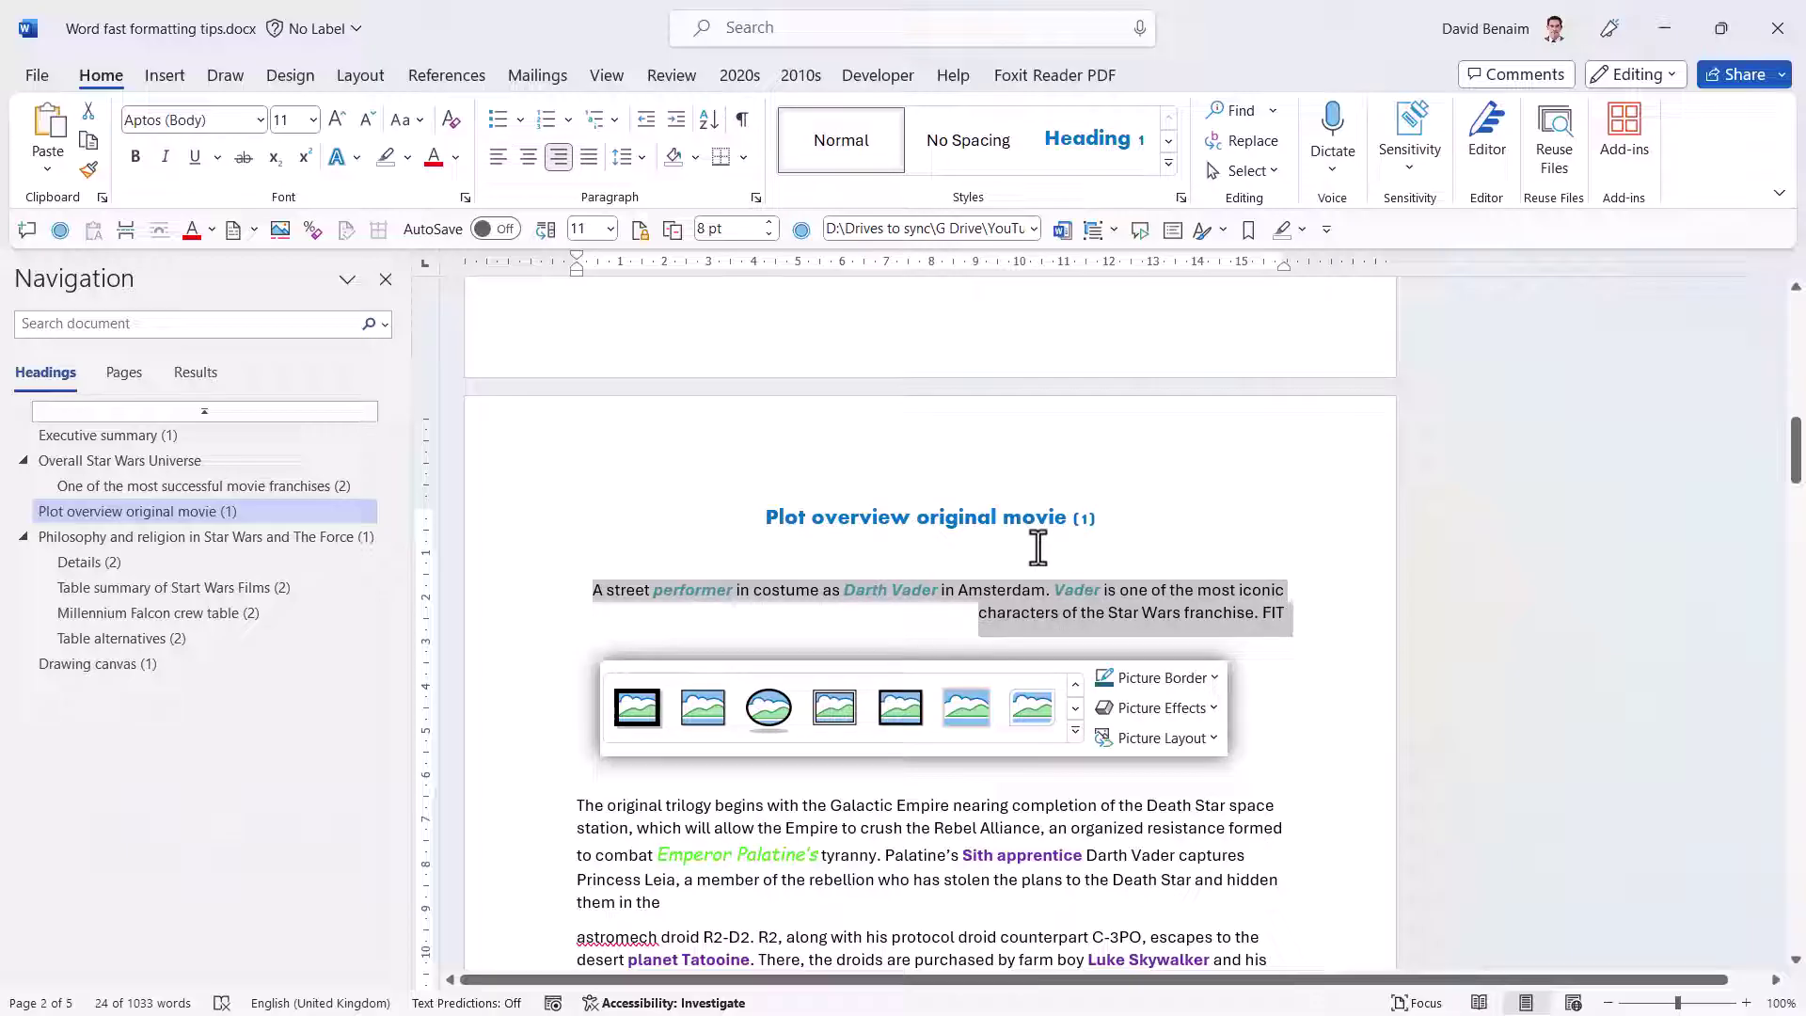
{"action": "key", "text": "ctrl+e"}
{"action": "key", "text": "ctrl+l"}
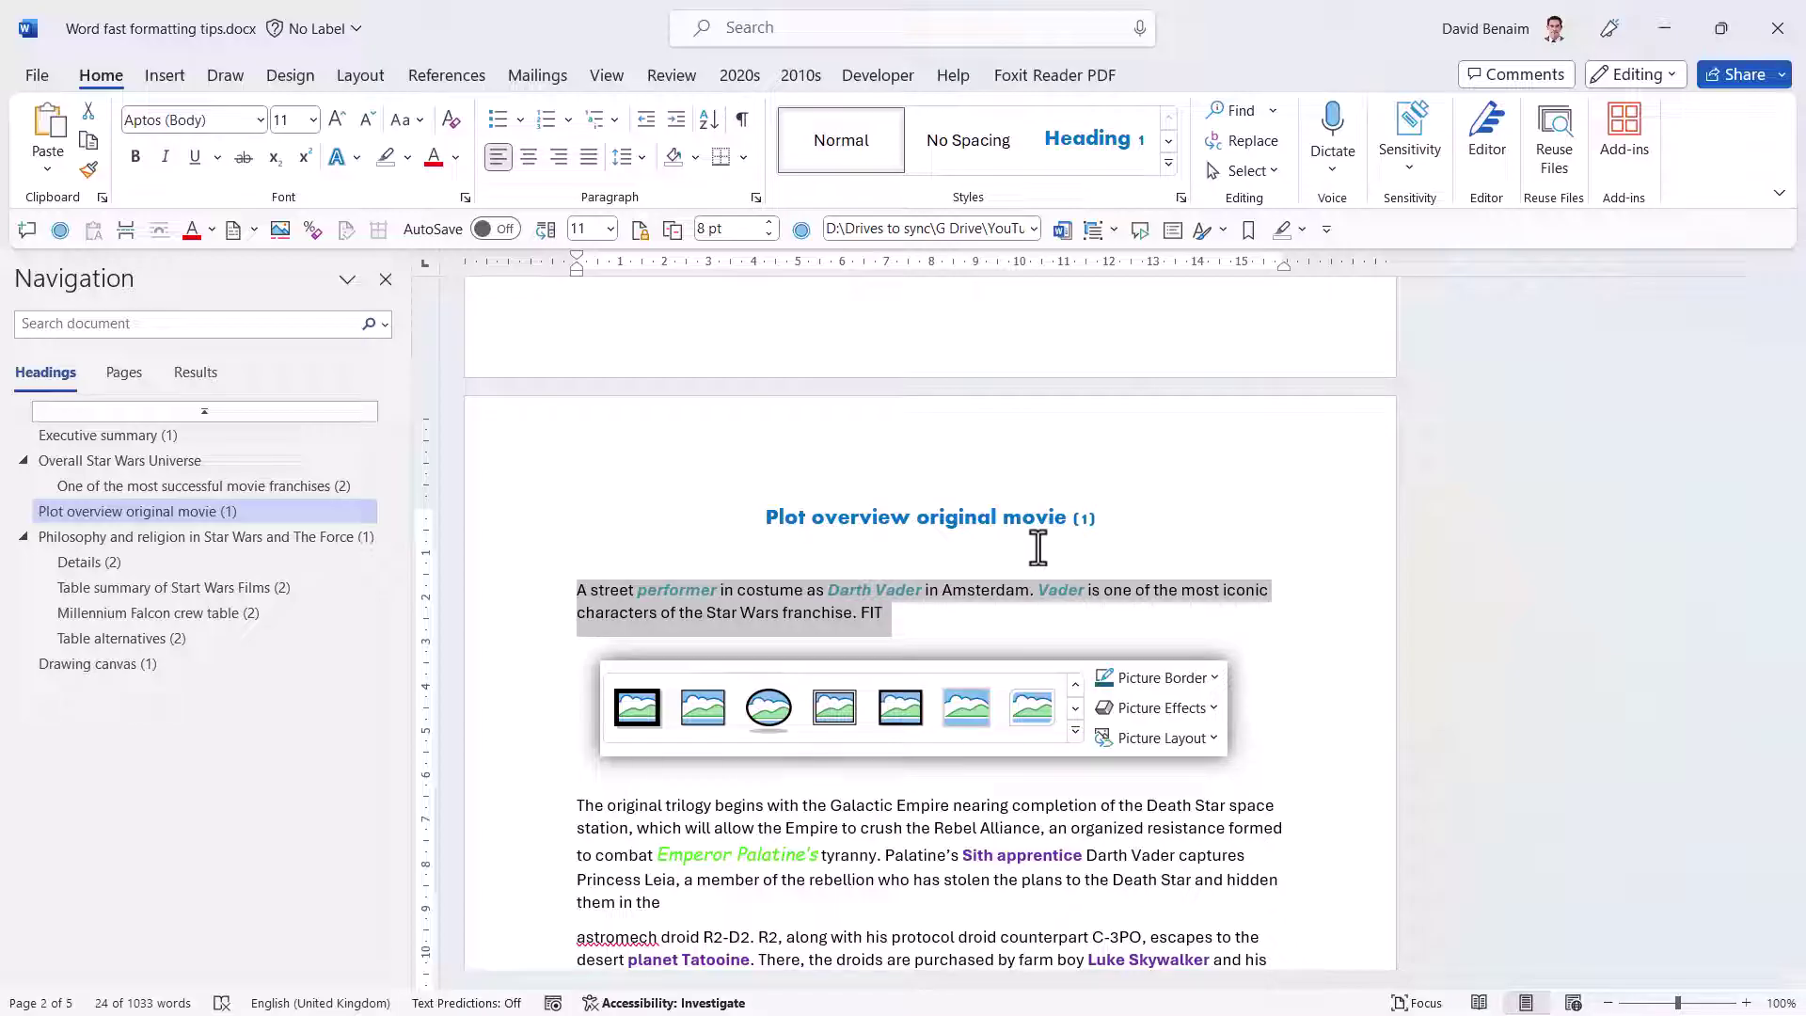
{"action": "key", "text": "ctrl+e"}
{"action": "key", "text": "ctrl+l"}
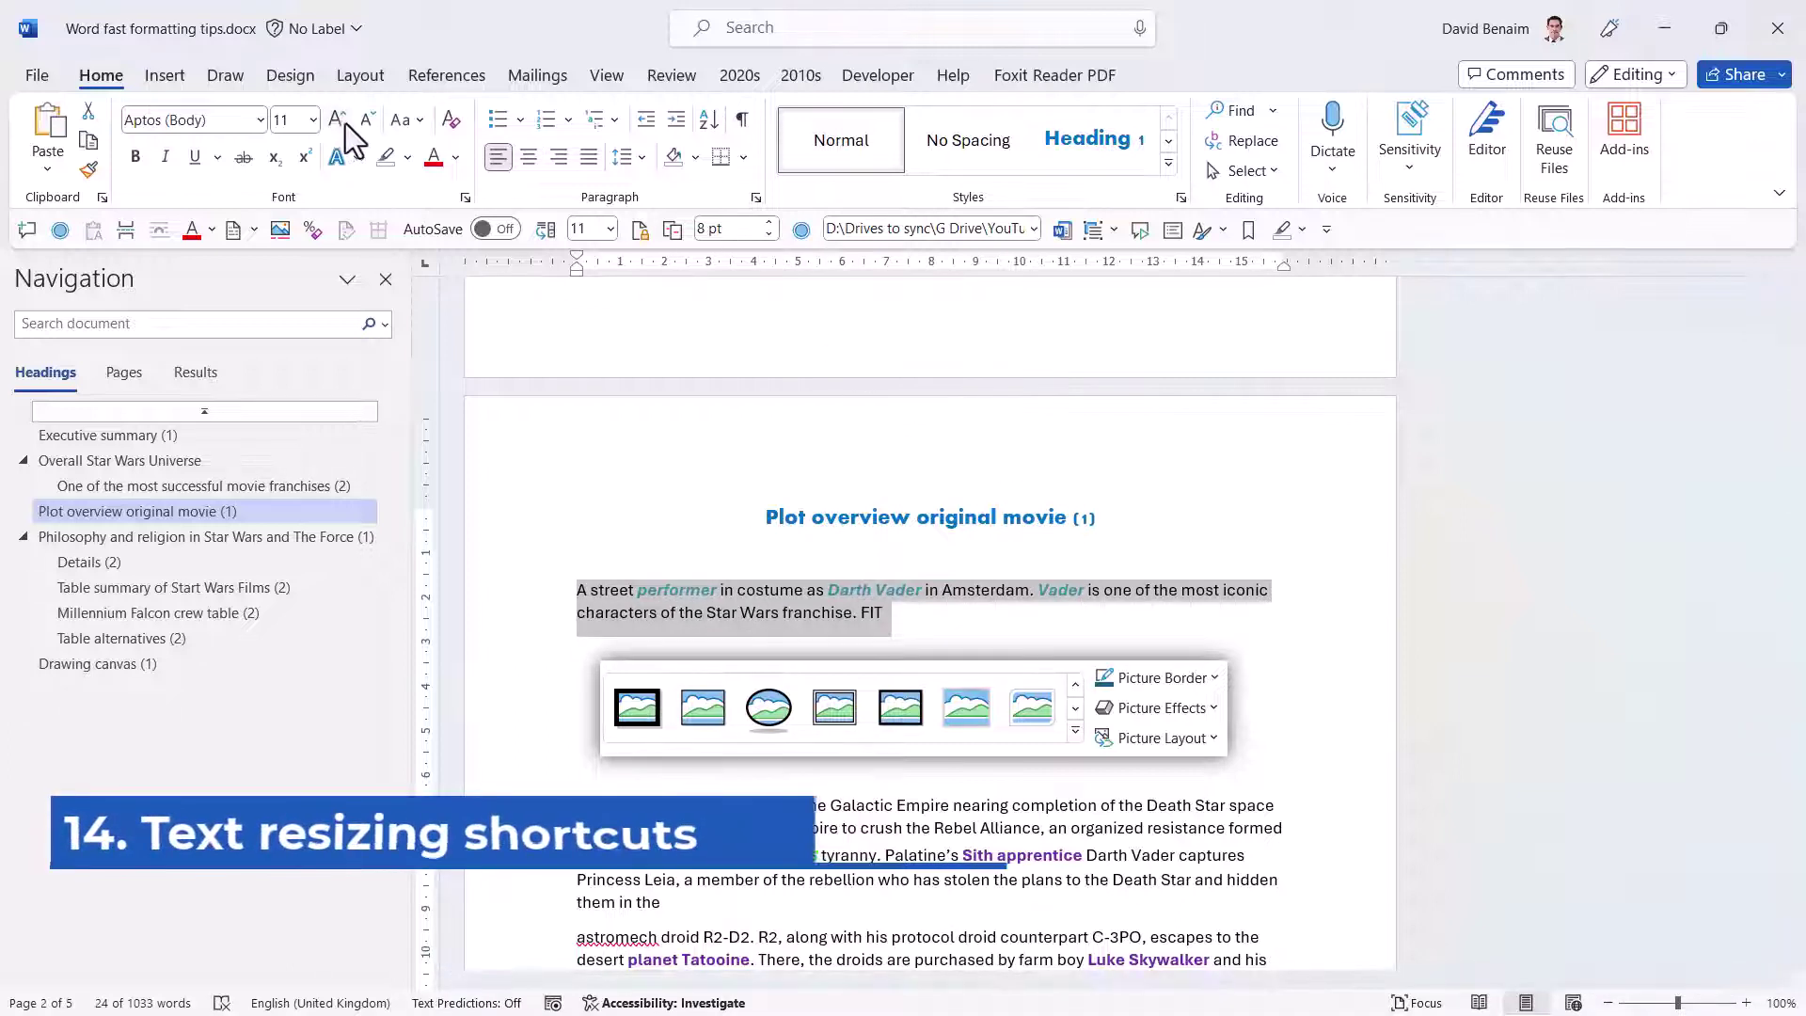
Enlarge the selected "A street performer" paragraph's text in increments to beyond 24 pt.
{"action": "key", "text": "ctrl+shift+period"}
{"action": "key", "text": "ctrl+shift+period"}
{"action": "key", "text": "ctrl+shift+period"}
{"action": "key", "text": "ctrl+shift+period"}
{"action": "key", "text": "ctrl+shift+period"}
{"action": "key", "text": "ctrl+shift+period"}
{"action": "key", "text": "ctrl+shift+period"}
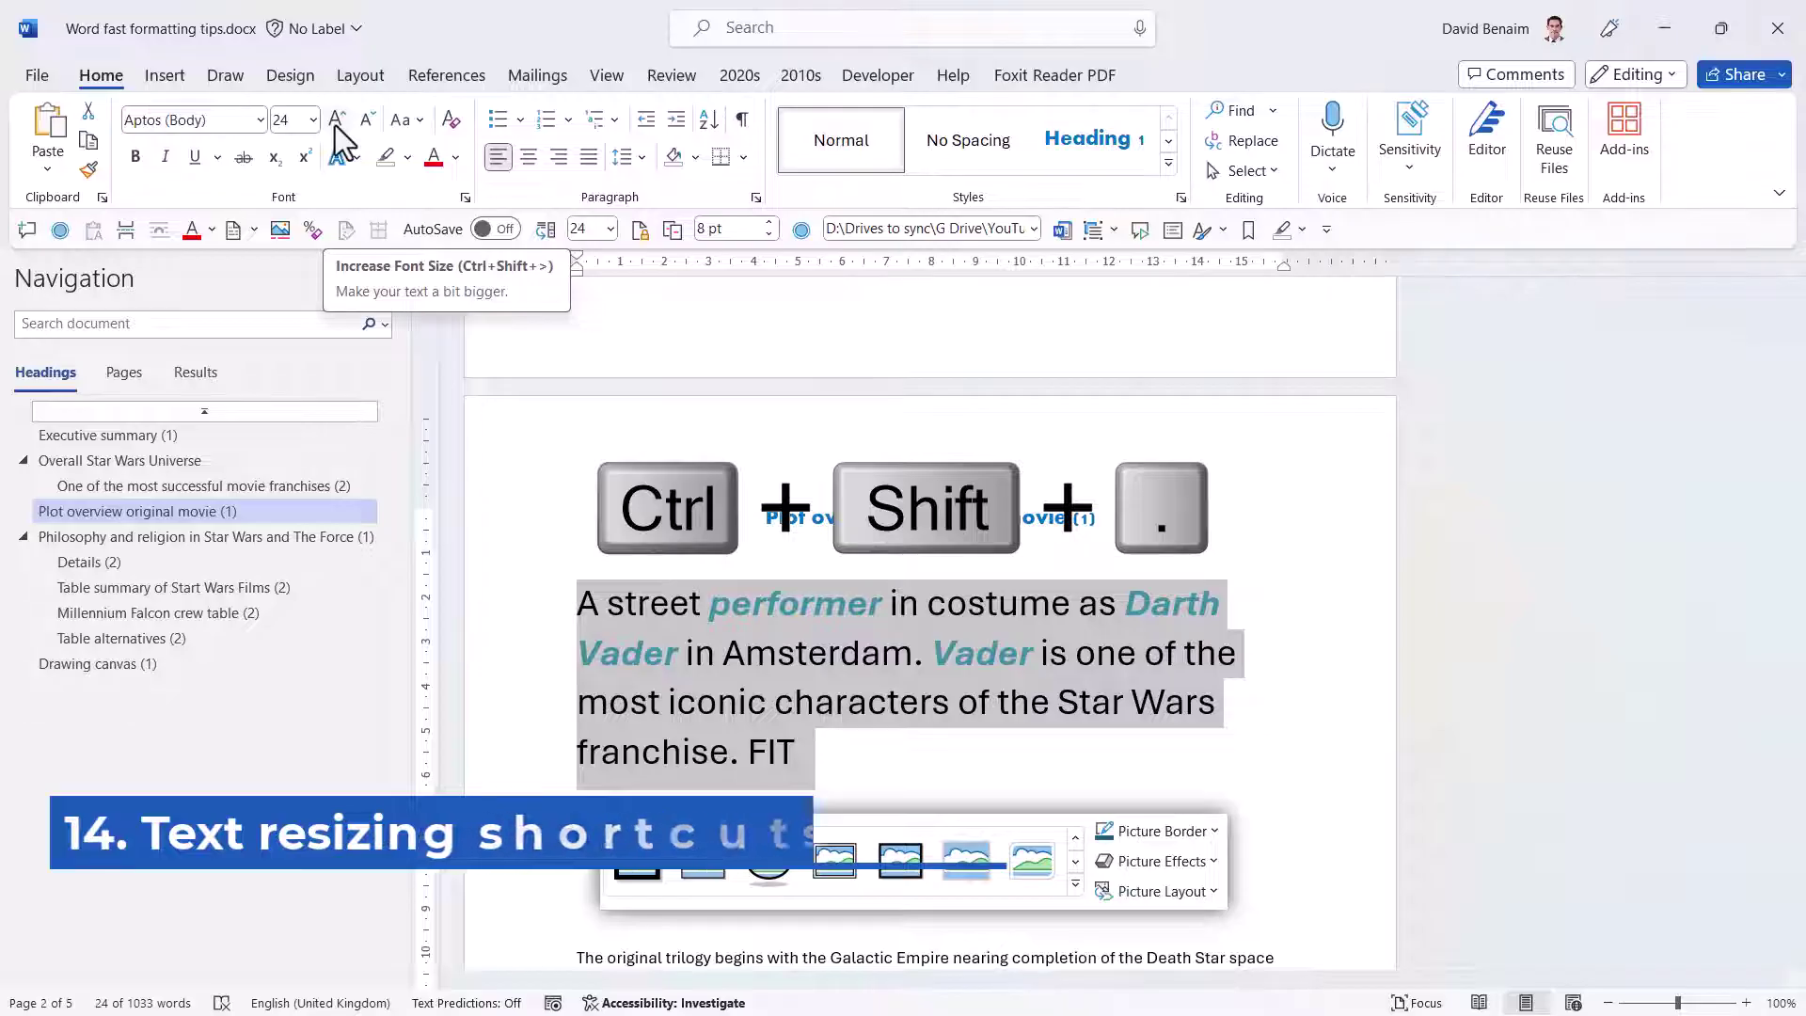
{"action": "key", "text": "ctrl+shift+period"}
Reduce the selected "A street performer" paragraph's text in increments to 12 pt.
{"action": "key", "text": "ctrl+shift+comma"}
{"action": "key", "text": "ctrl+shift+comma"}
{"action": "key", "text": "ctrl+shift+comma"}
{"action": "key", "text": "ctrl+shift+comma"}
{"action": "key", "text": "ctrl+shift+comma"}
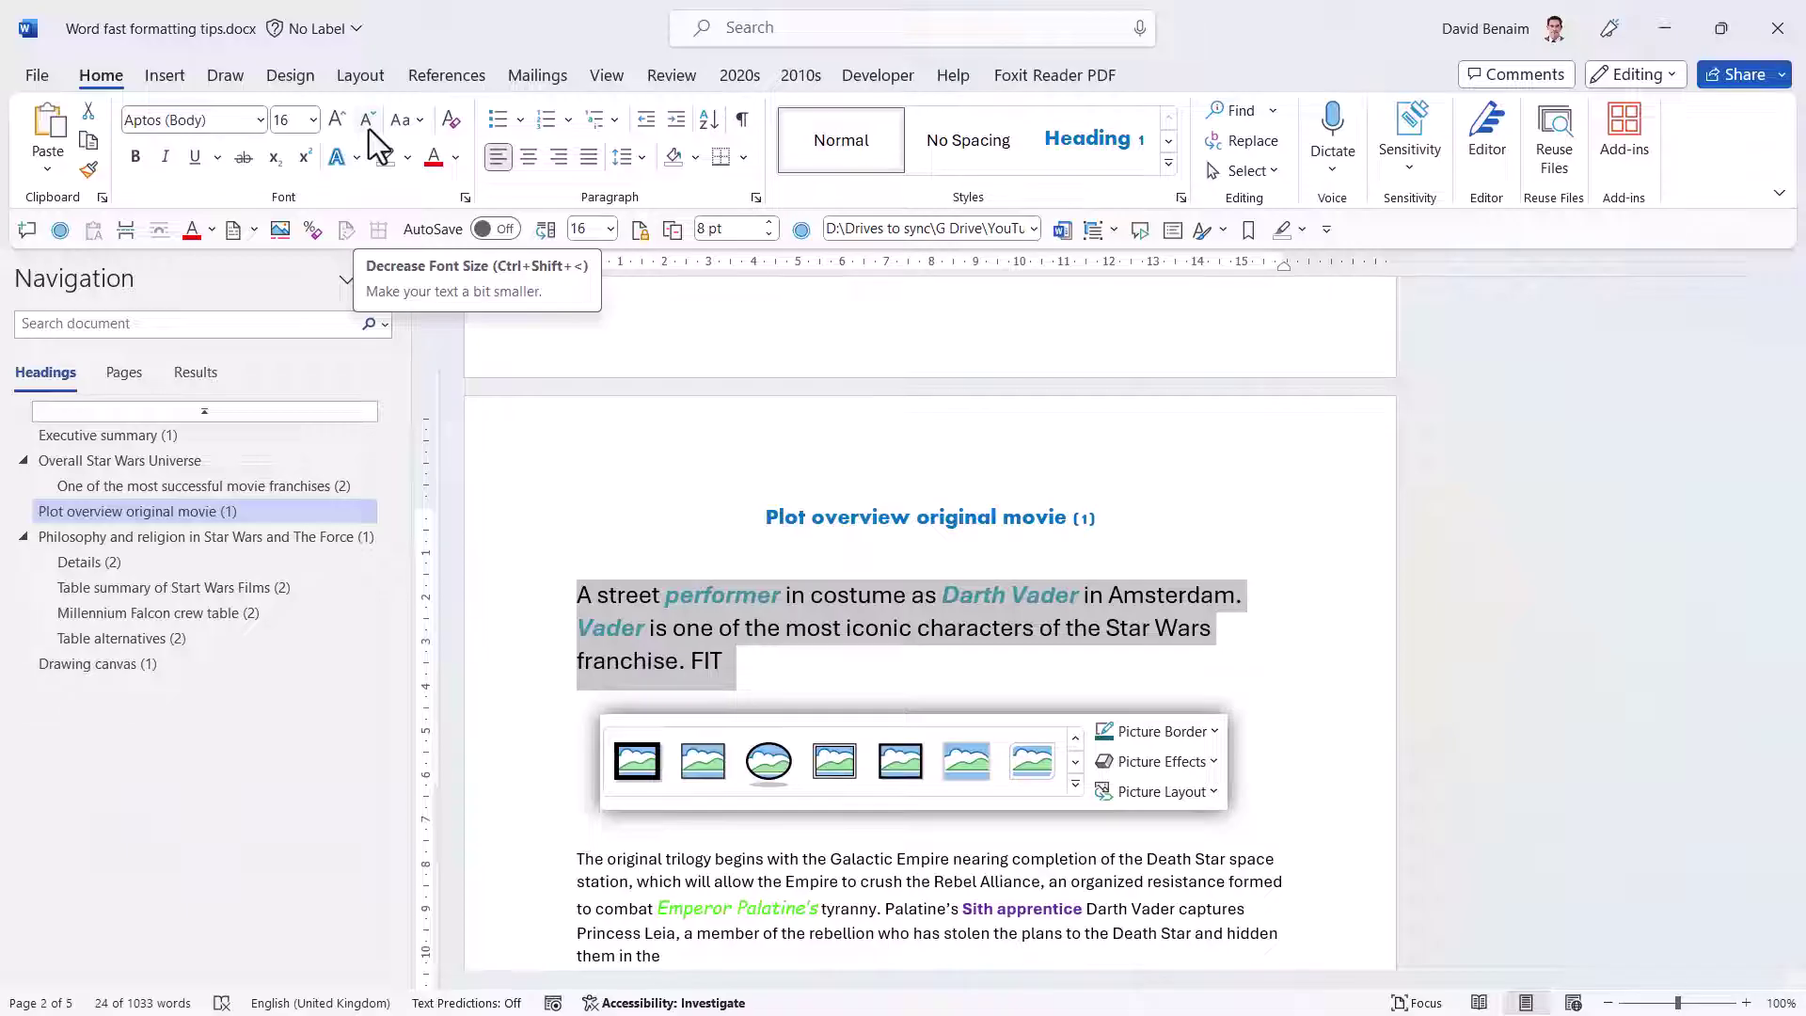
{"action": "left_click", "coordinate": [367, 120]}
{"action": "left_click", "coordinate": [367, 120]}
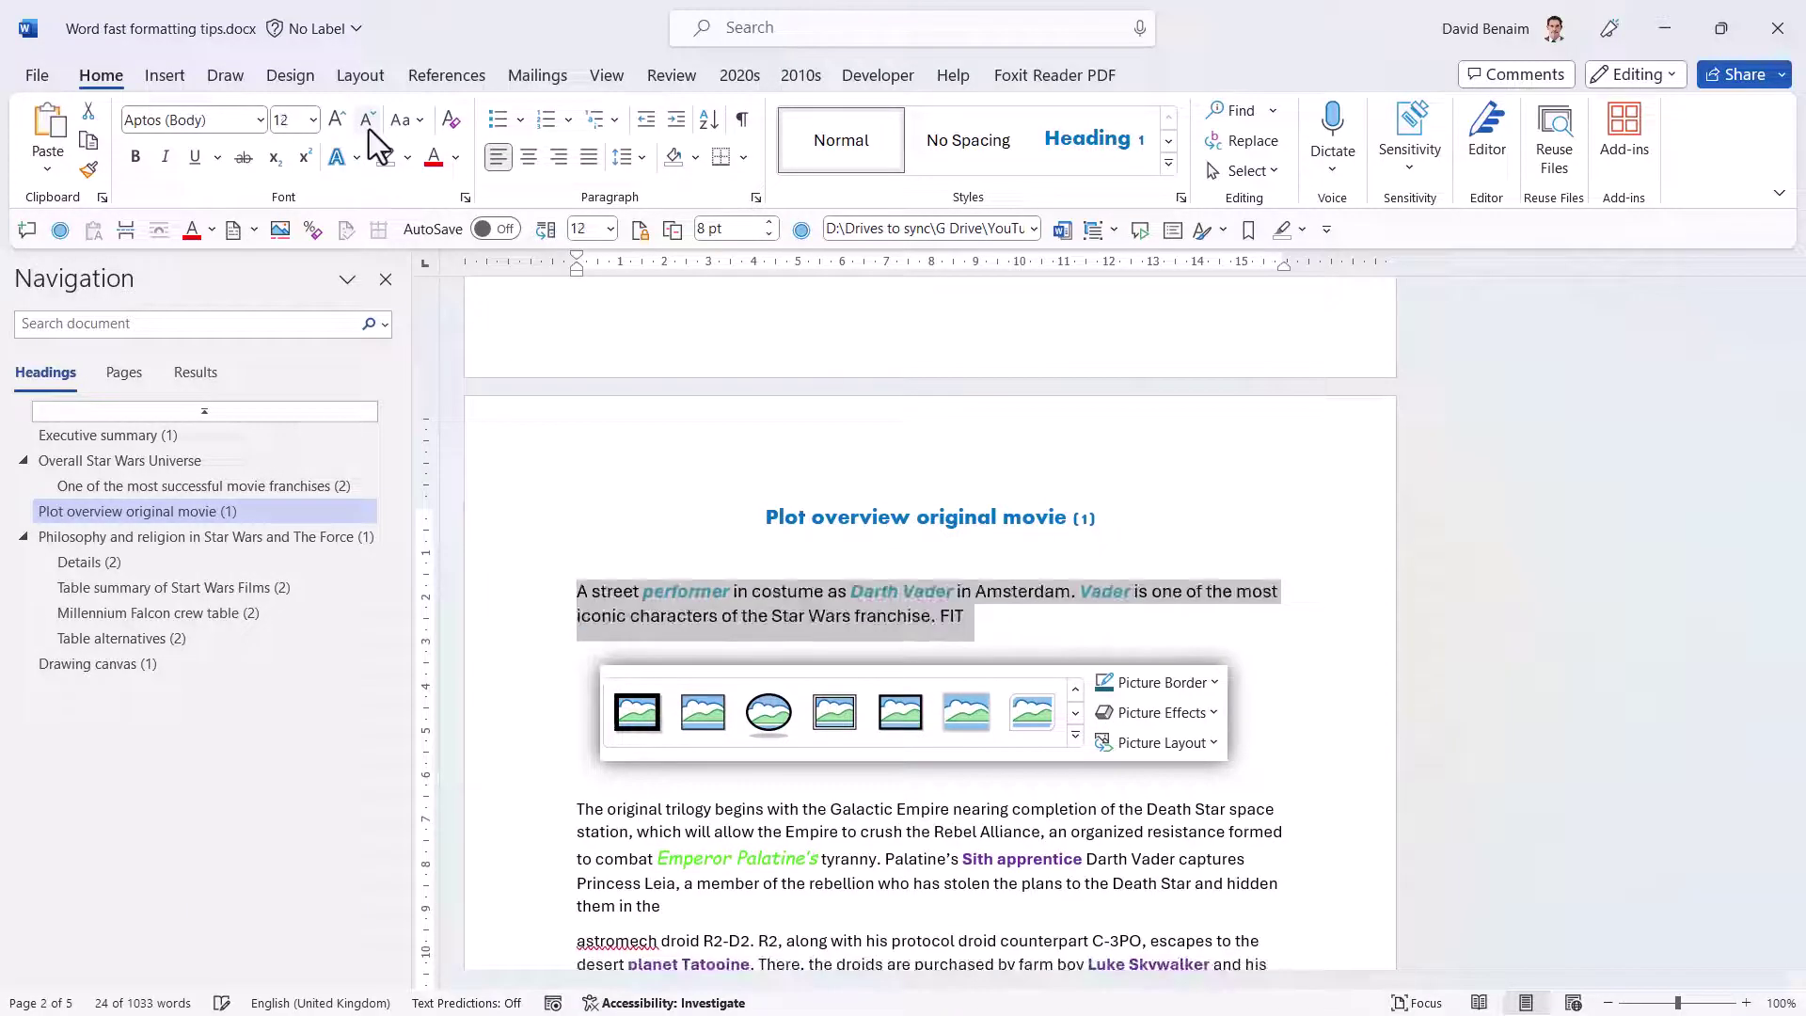
Try uppercase on the selected "A street performer" paragraph and change it to sentence case.
{"action": "left_click", "coordinate": [417, 121]}
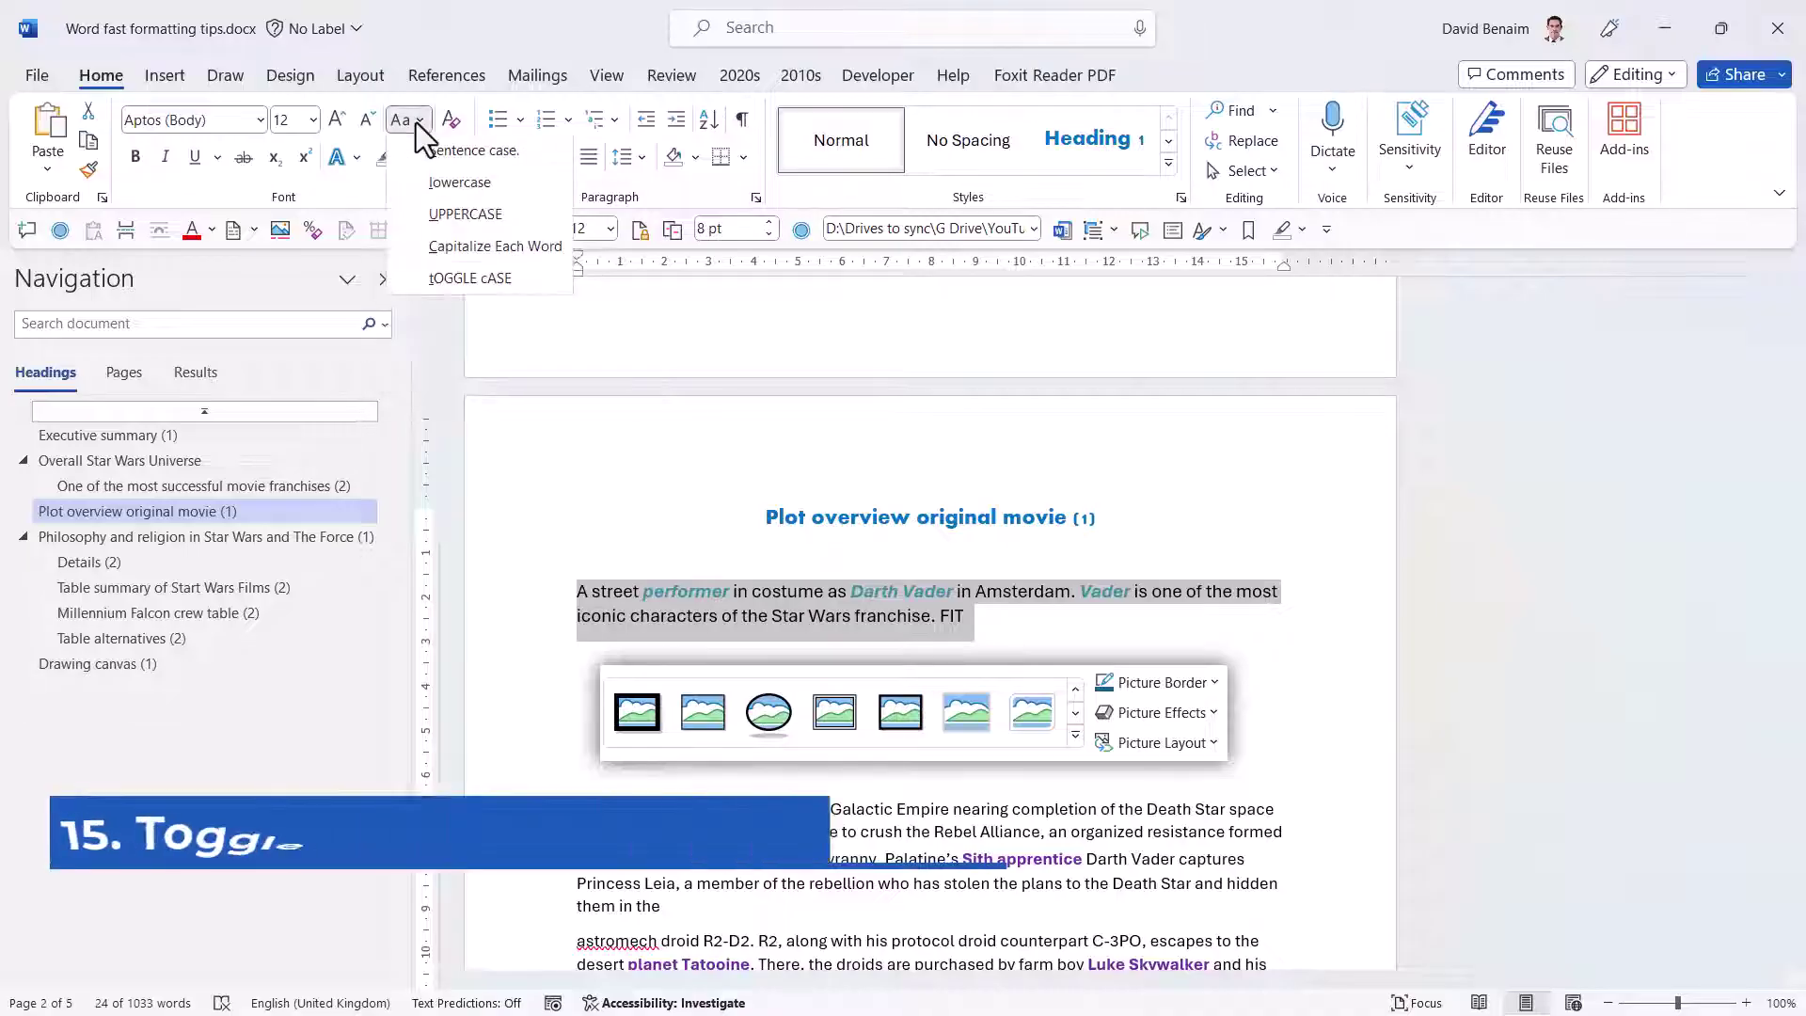
{"action": "left_click", "coordinate": [487, 219]}
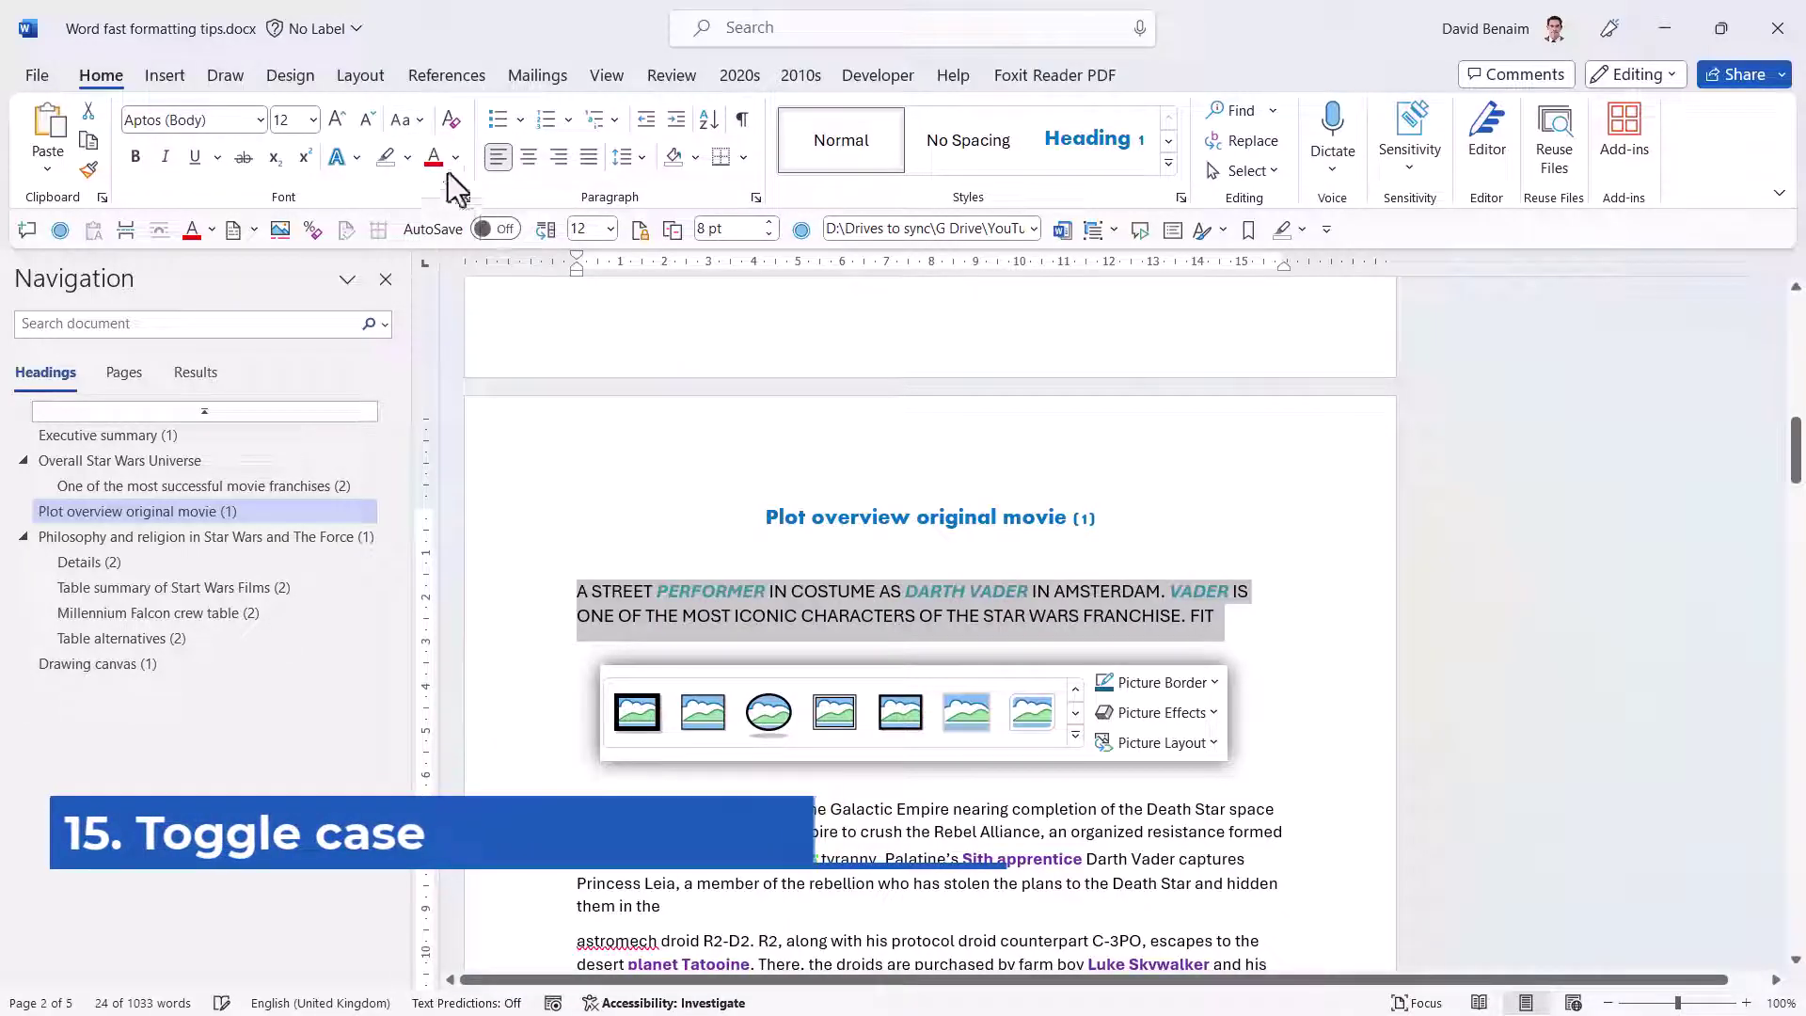
{"action": "left_click", "coordinate": [405, 130]}
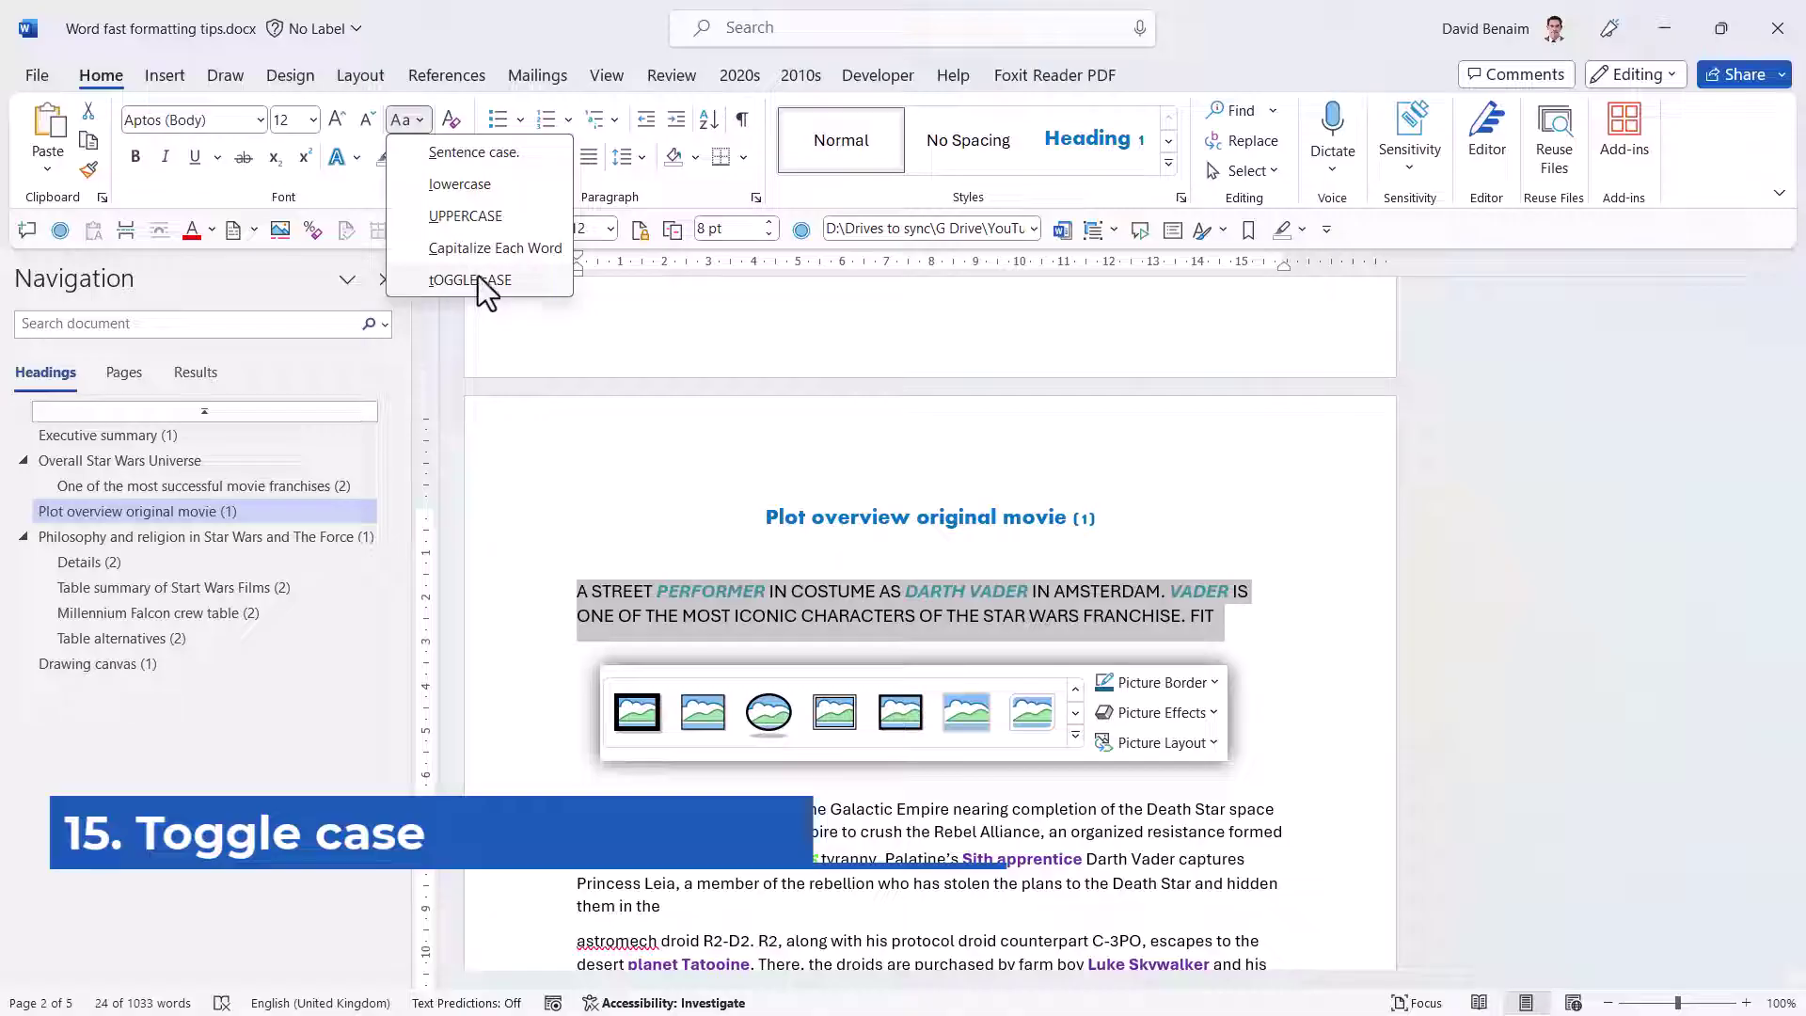
{"action": "left_click", "coordinate": [504, 153]}
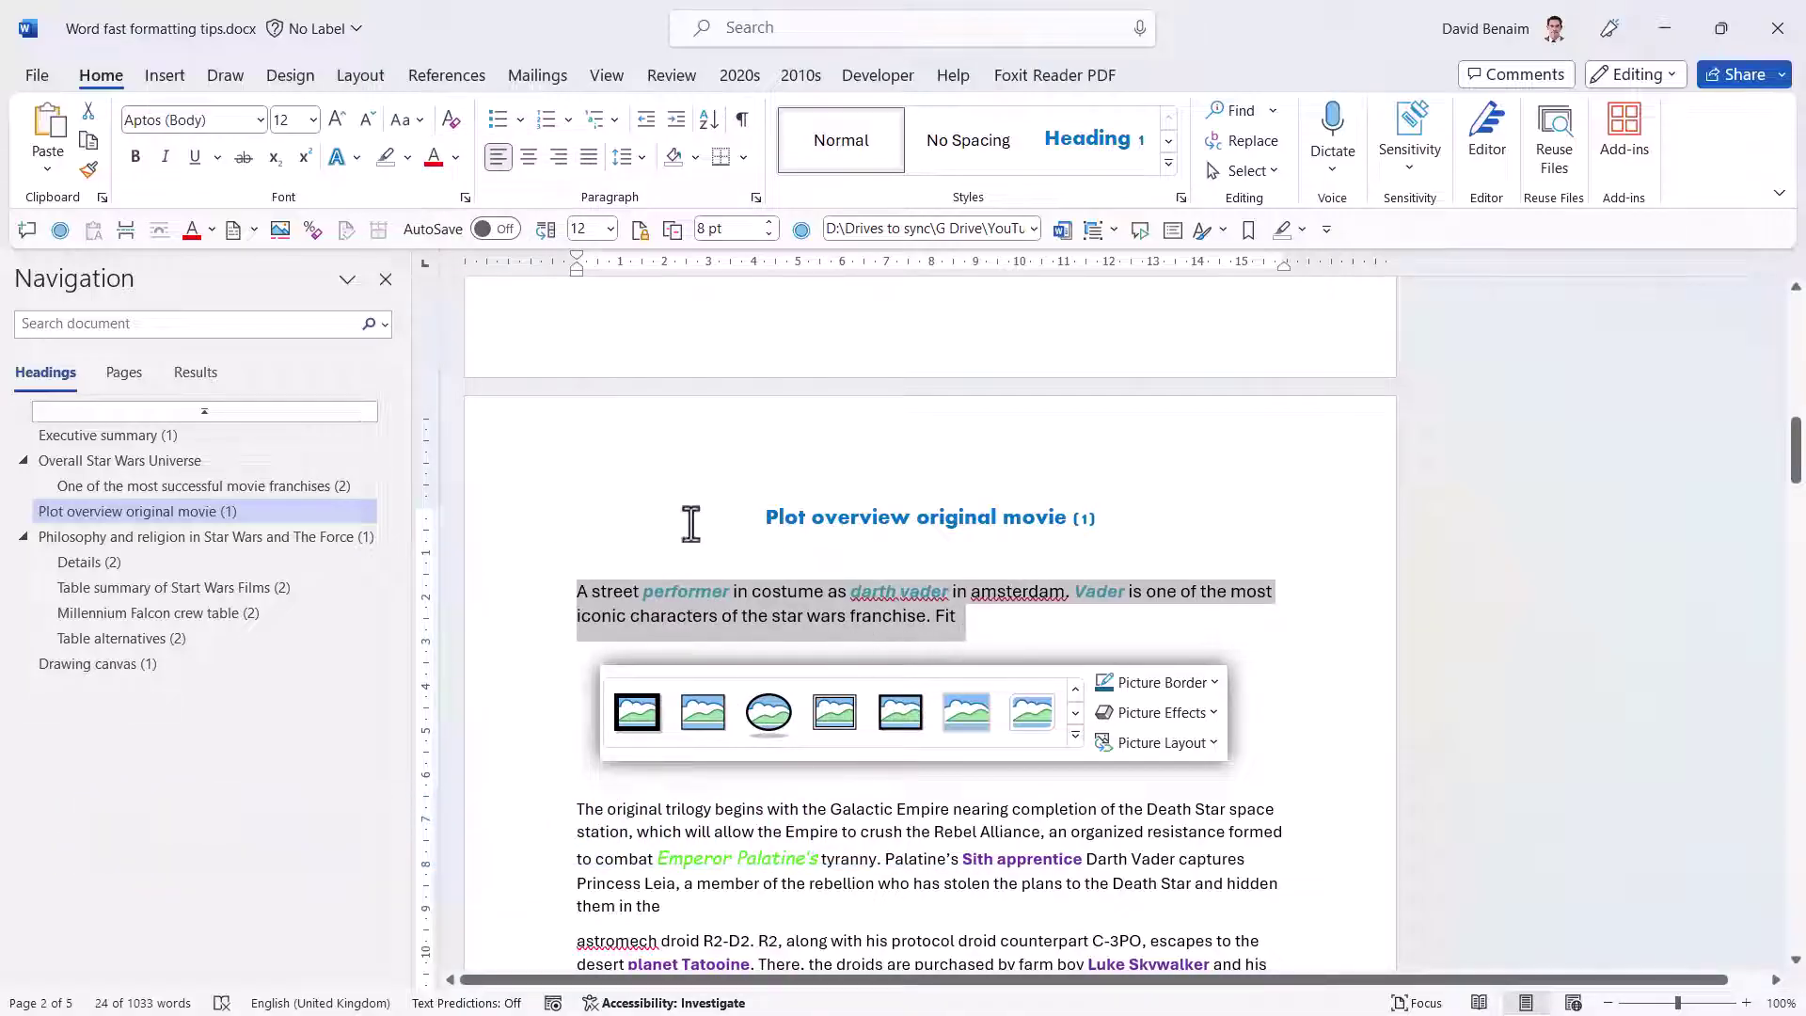
Apply the small caps font effect to the selected "A street performer" paragraph.
{"action": "left_click", "coordinate": [463, 197]}
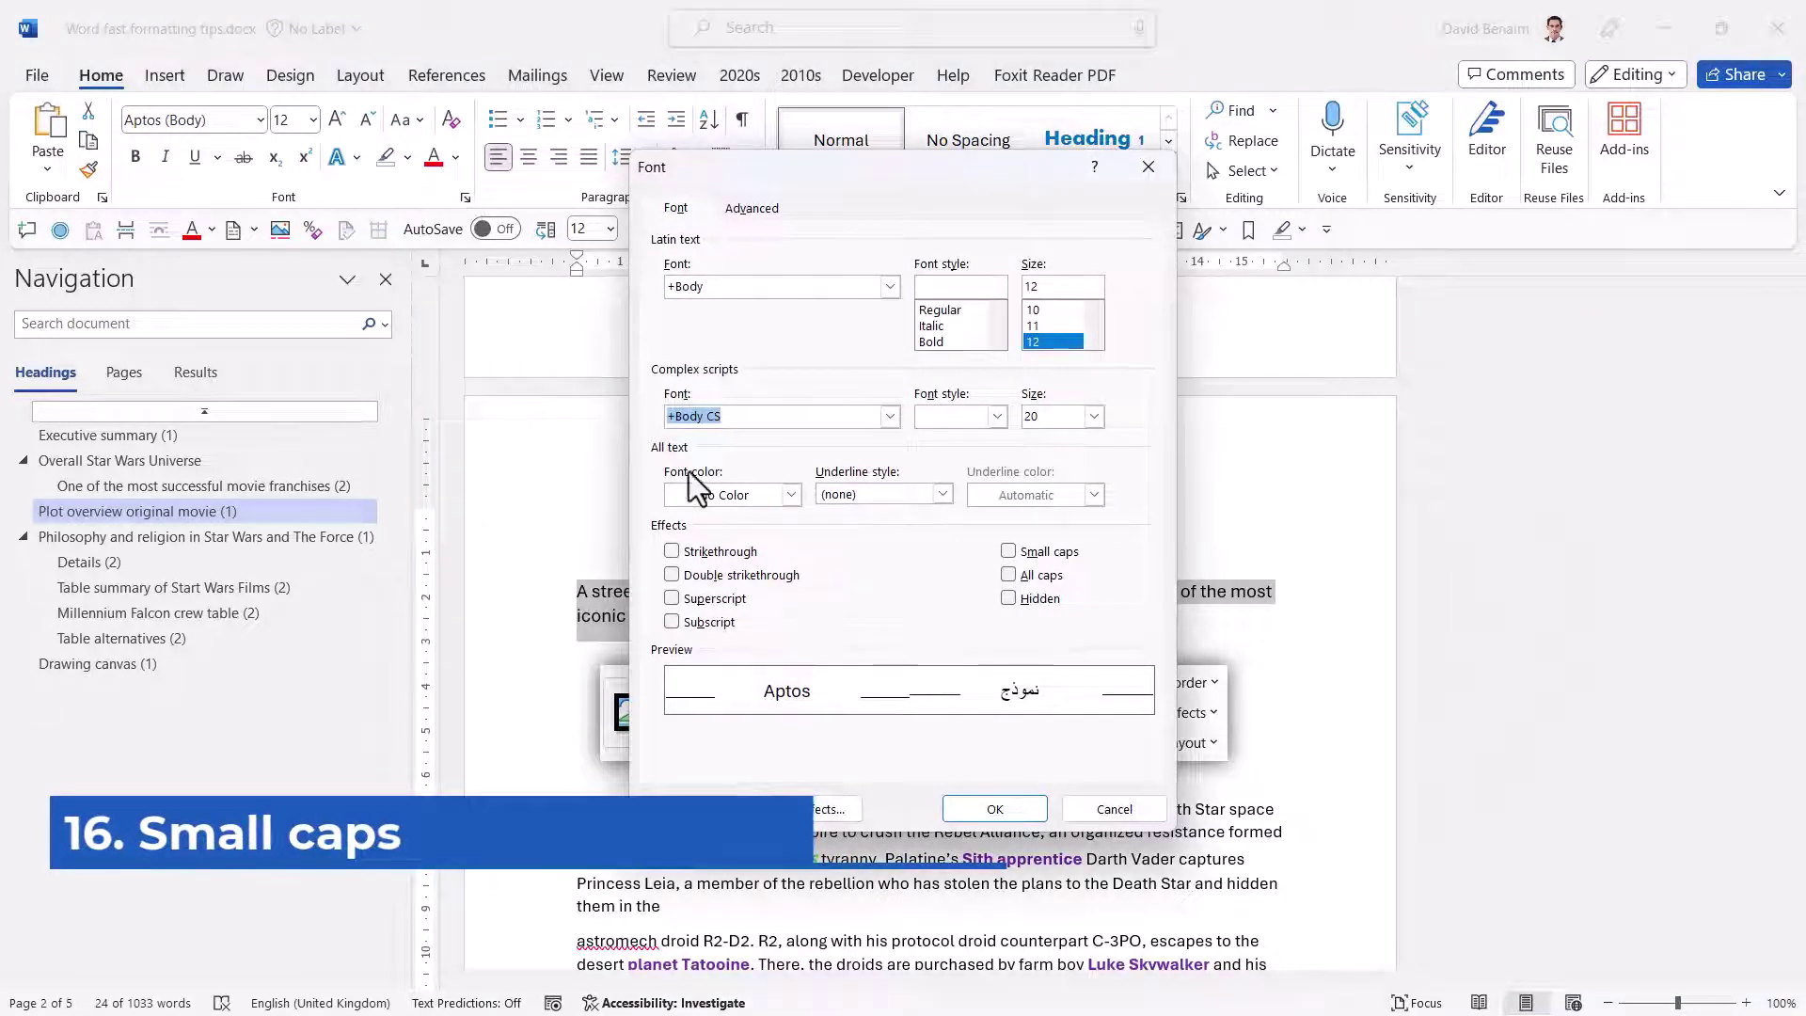
{"action": "left_click", "coordinate": [1050, 550]}
{"action": "left_click", "coordinate": [995, 808]}
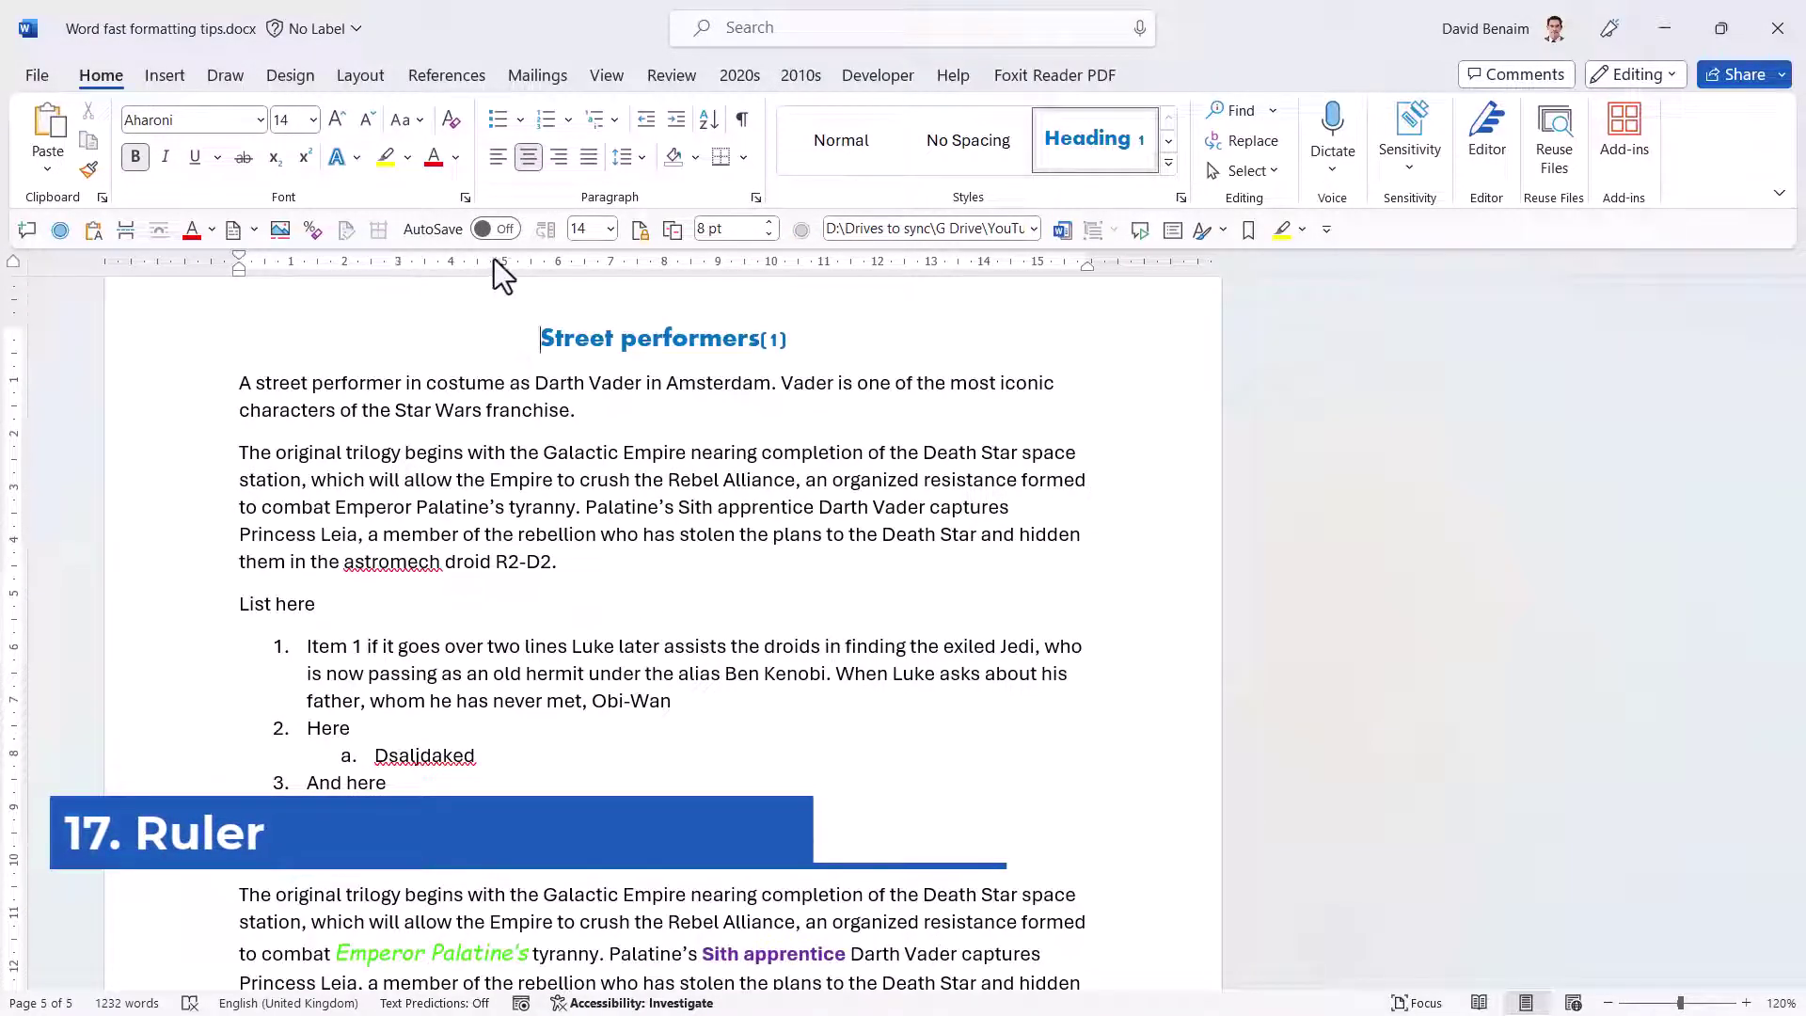
Toggle the ruler's display off and back on.
{"action": "left_click", "coordinate": [603, 78]}
{"action": "left_click", "coordinate": [450, 116]}
{"action": "left_click", "coordinate": [450, 117]}
{"action": "left_click", "coordinate": [449, 117]}
{"action": "left_click", "coordinate": [450, 117]}
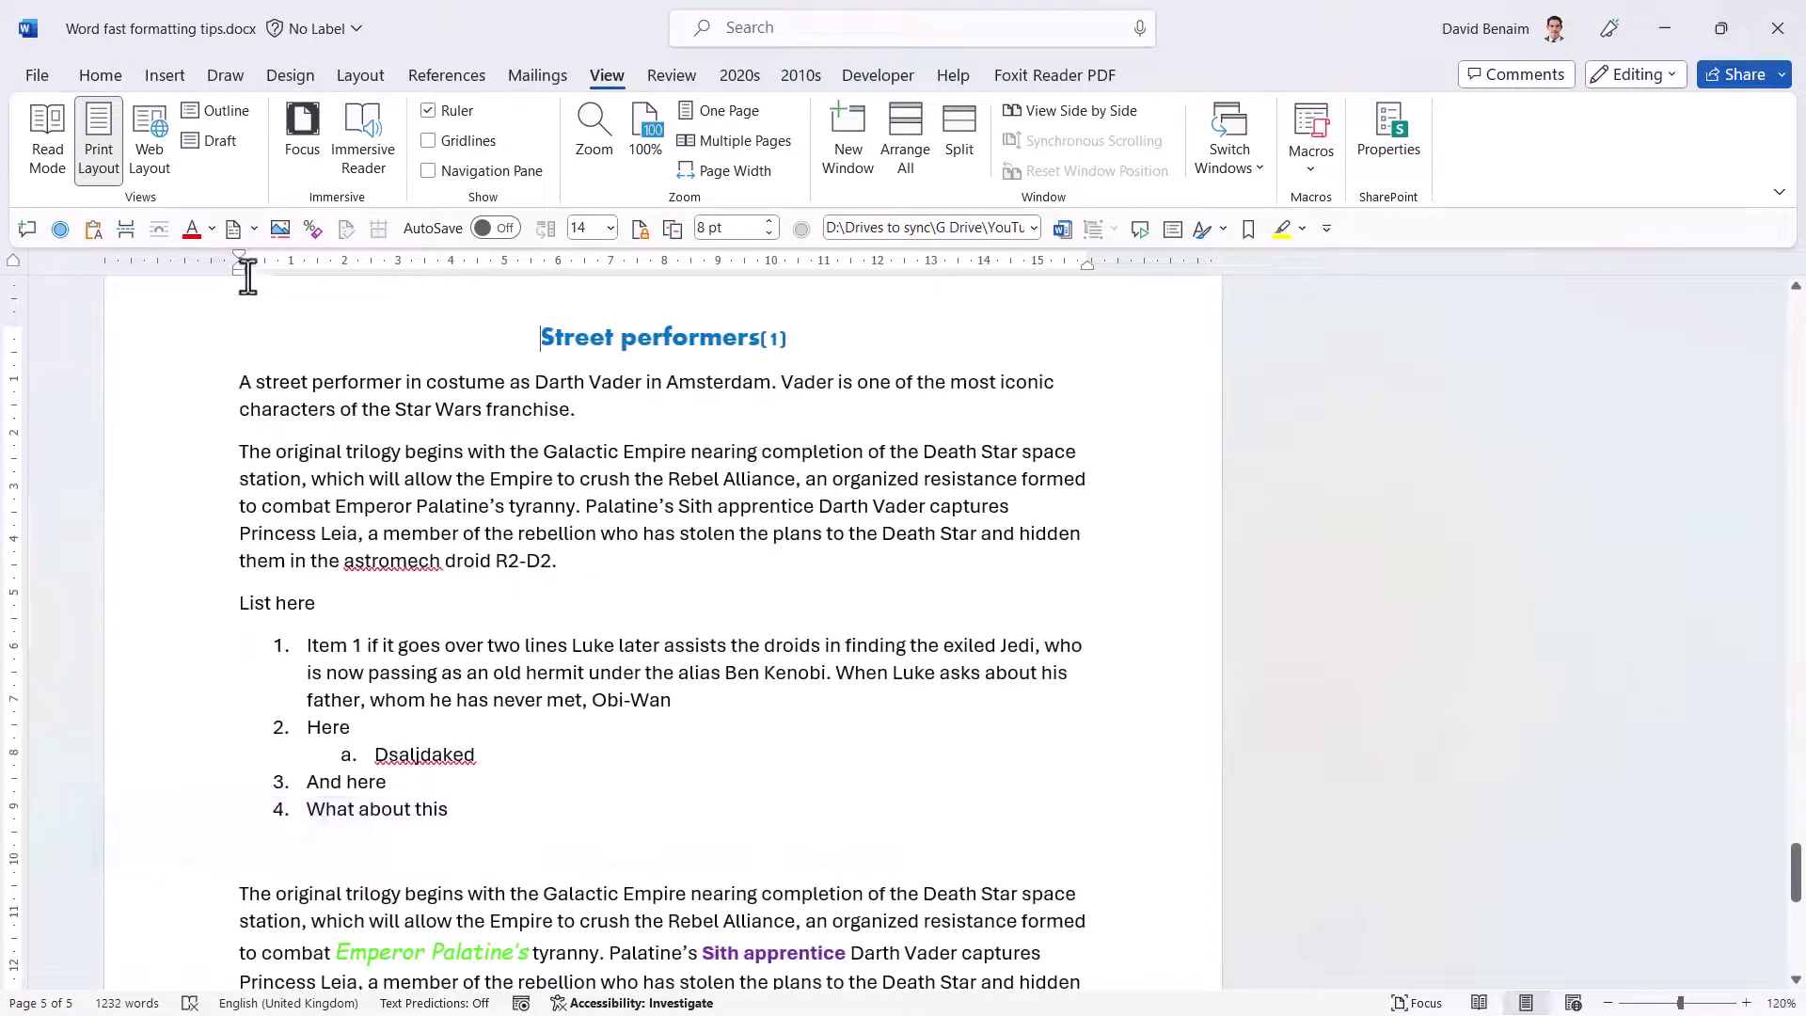
Narrow the "The original trilogy begins" paragraph under "Street performers" by setting its right indent at about 5.75 cm on the ruler.
{"action": "left_click", "coordinate": [775, 479]}
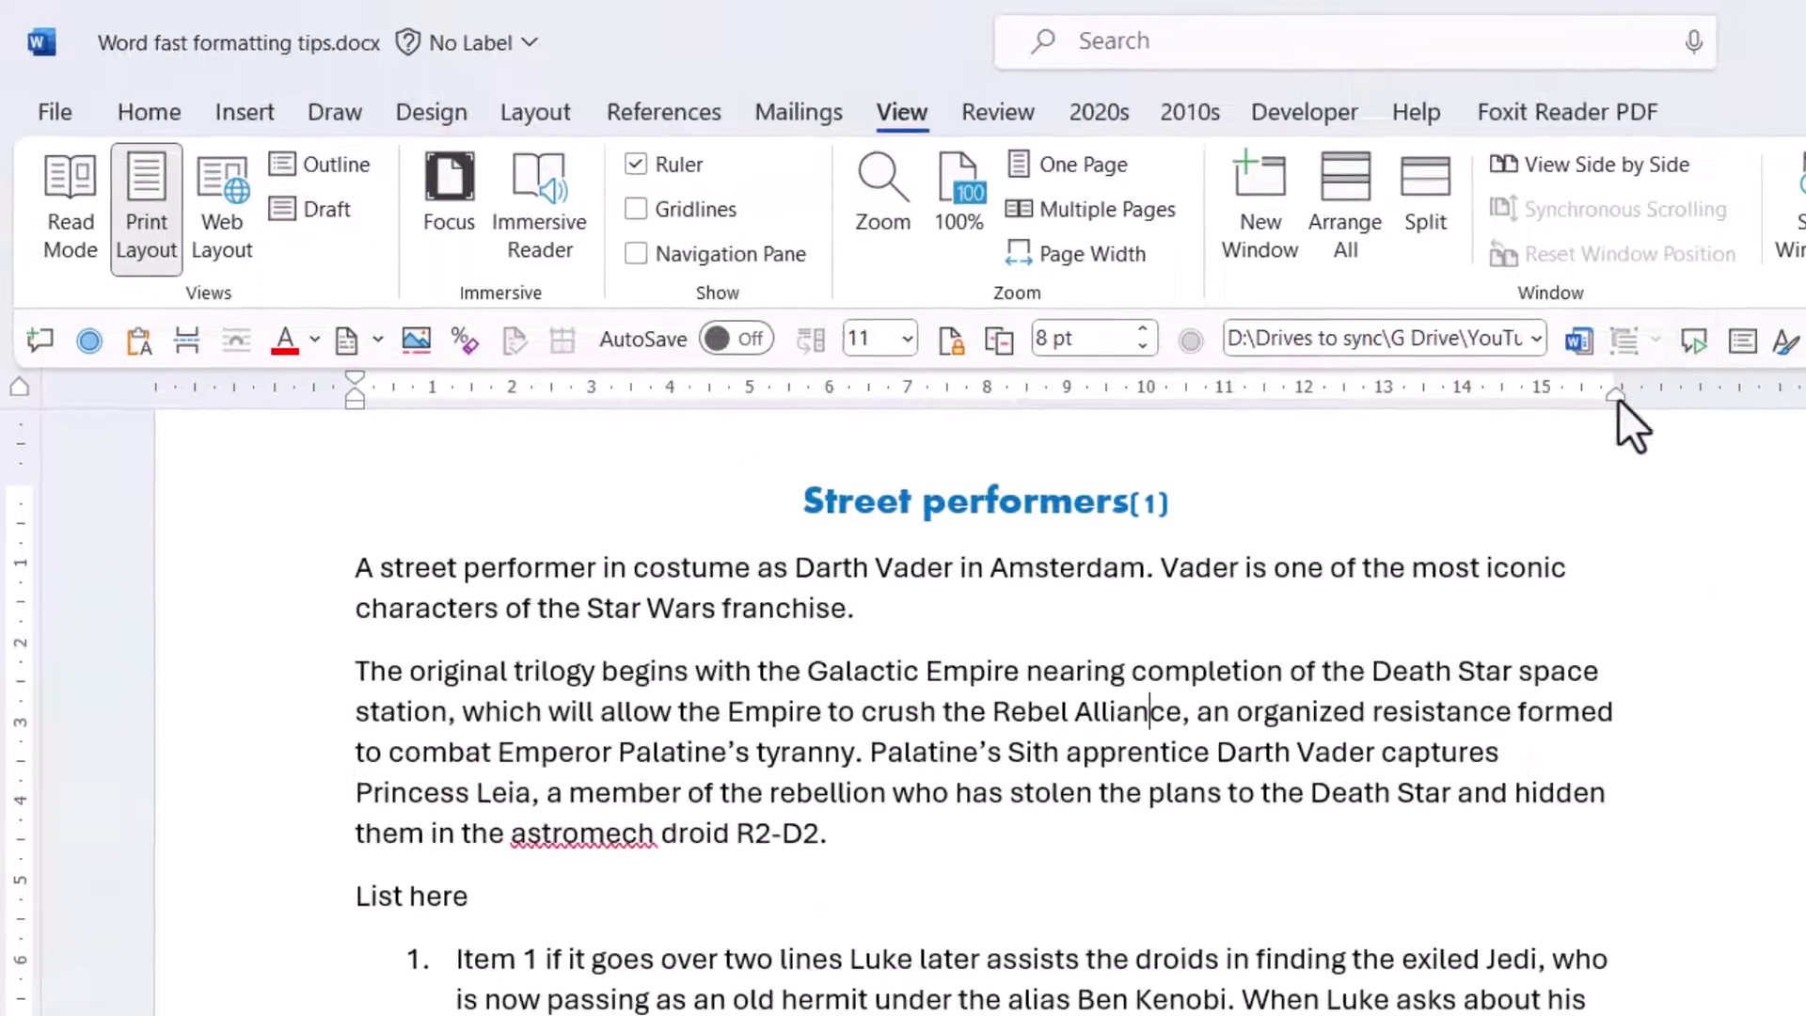
{"action": "left_click_drag", "start_coordinate": [1318, 321], "coordinate": [692, 355]}
{"action": "left_click_drag", "start_coordinate": [849, 437], "coordinate": [815, 426]}
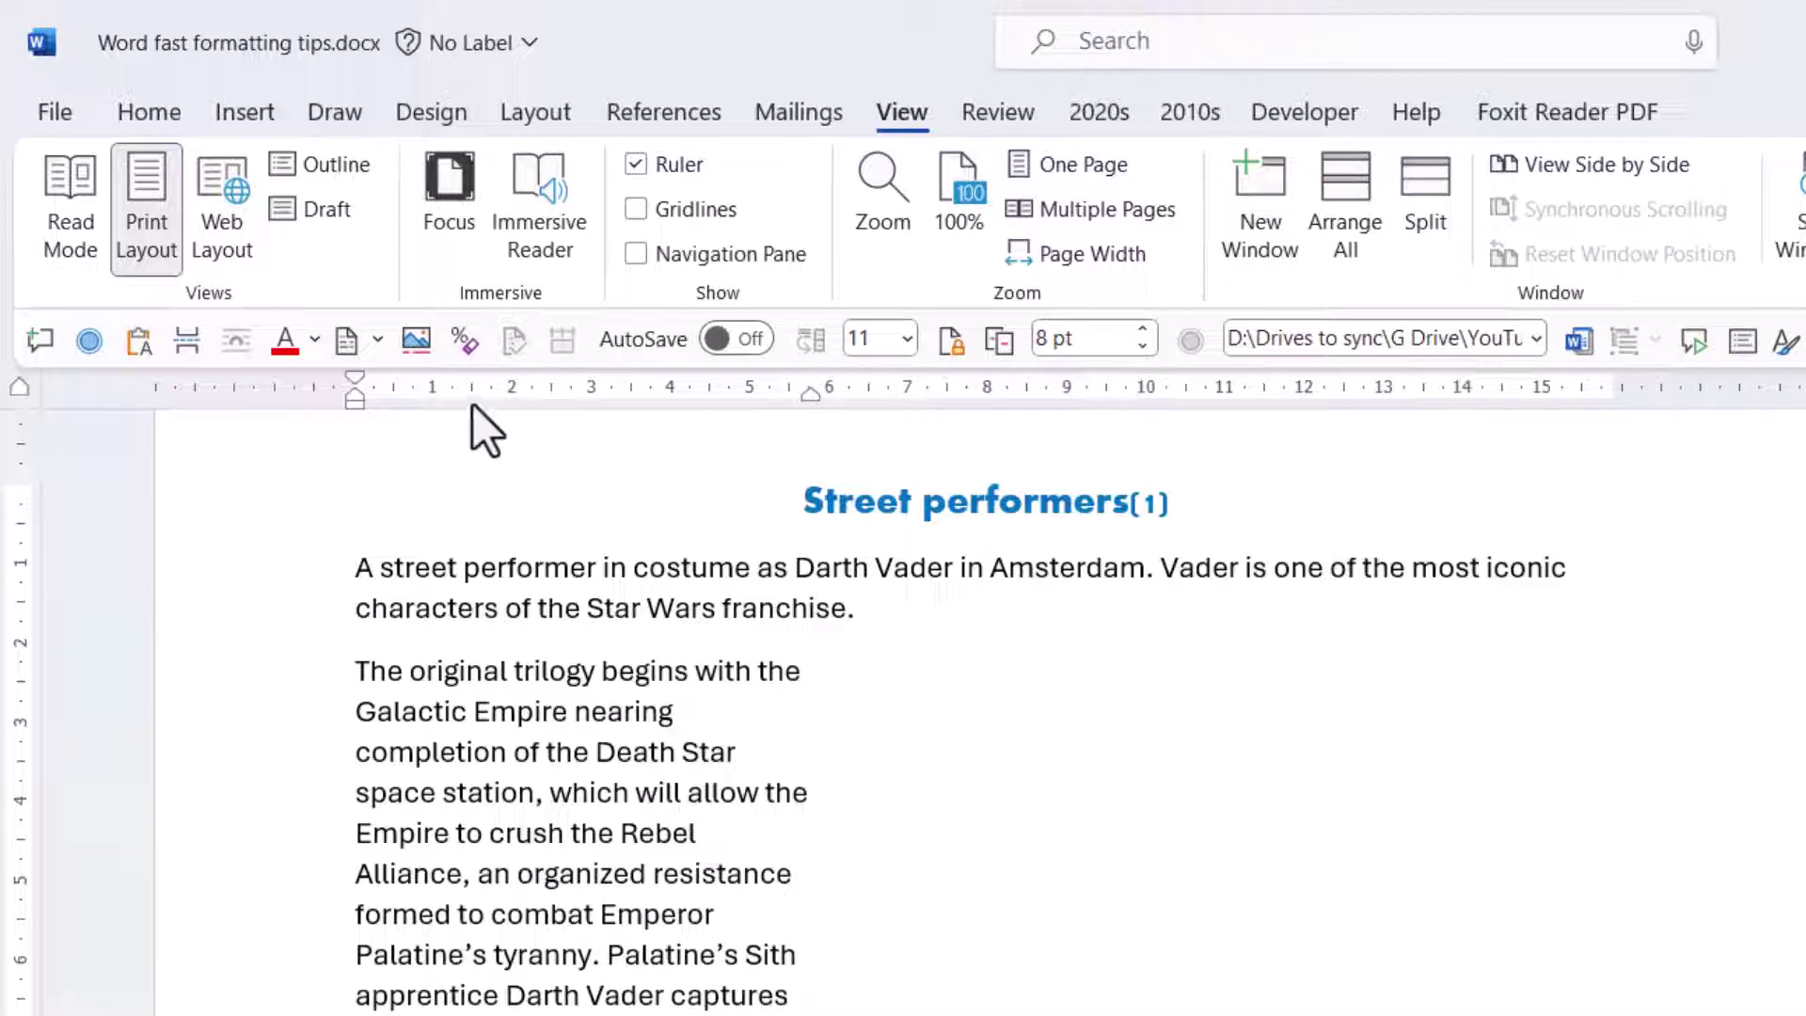
Indent the "The original trilogy begins" paragraph to about 1.5 cm, with its hanging indent at about 2.25 cm, and reset it with the Normal style.
{"action": "mouse_move", "coordinate": [357, 403]}
{"action": "left_mouse_down"}
{"action": "mouse_move", "coordinate": [540, 408]}
{"action": "mouse_move", "coordinate": [455, 382]}
{"action": "mouse_move", "coordinate": [409, 385]}
{"action": "mouse_move", "coordinate": [617, 394]}
{"action": "mouse_move", "coordinate": [474, 382]}
{"action": "left_mouse_up"}
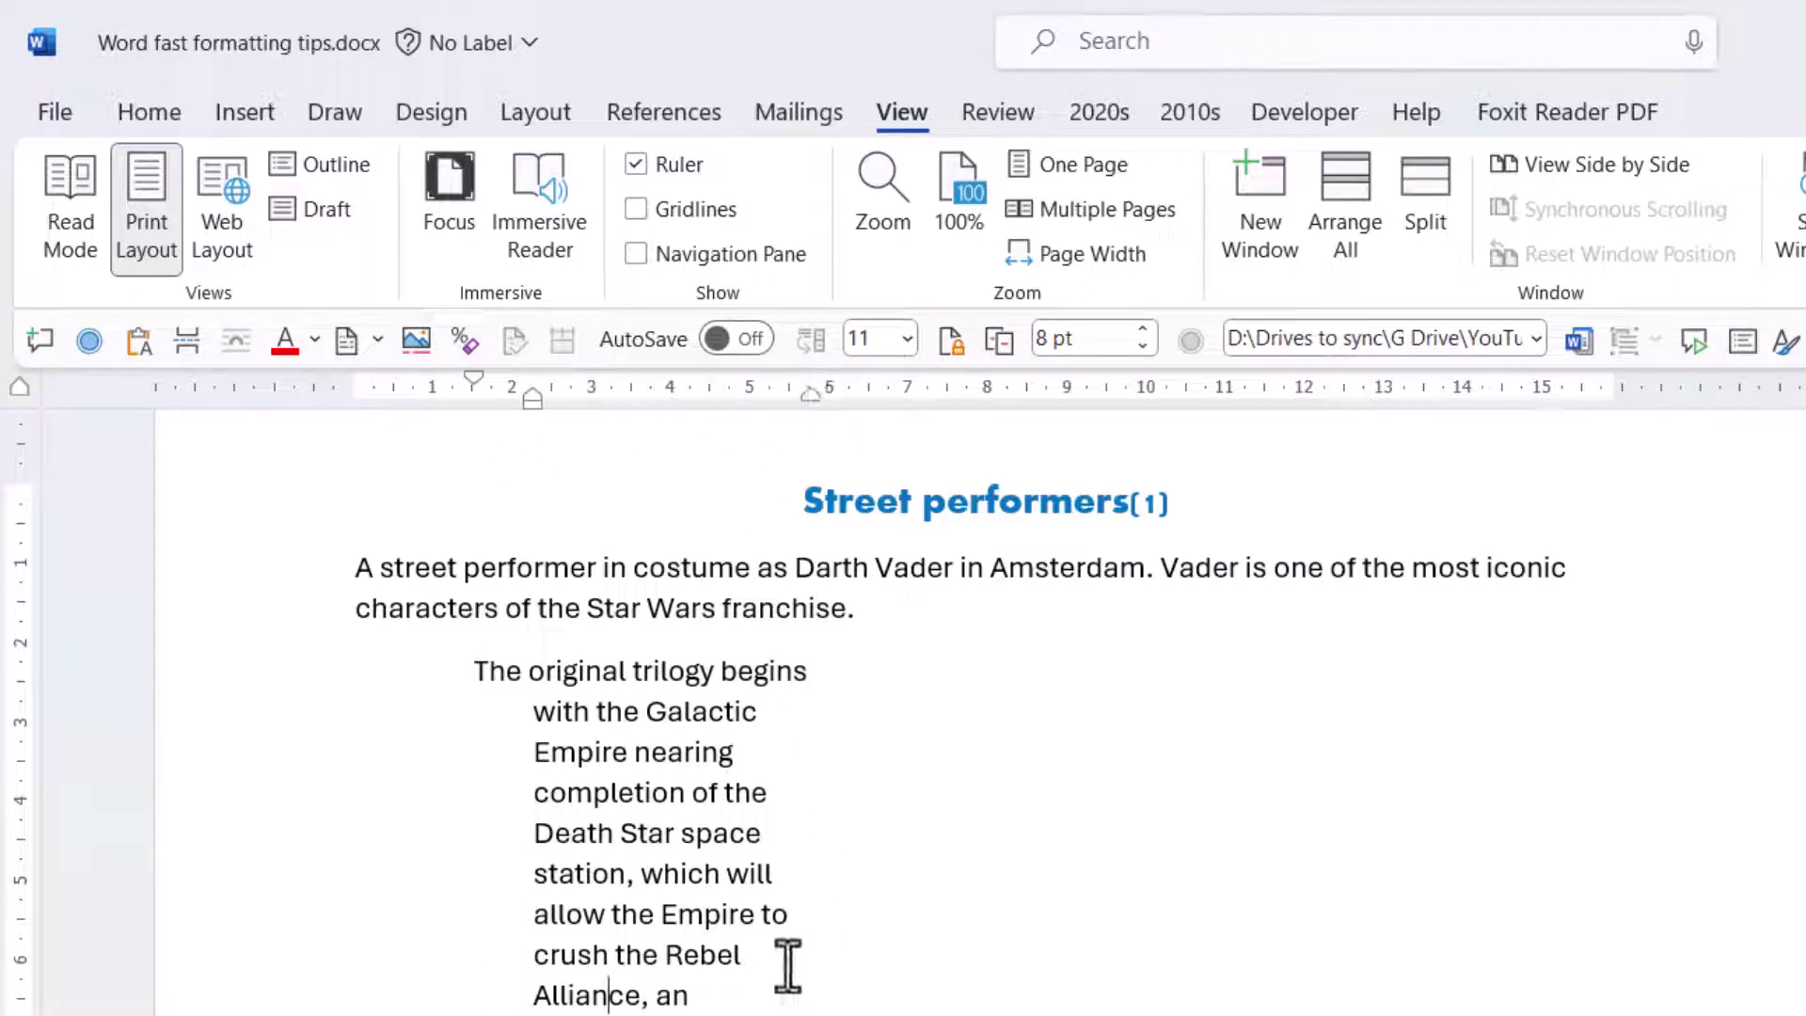
{"action": "left_click", "coordinate": [452, 672]}
{"action": "left_click", "coordinate": [128, 115]}
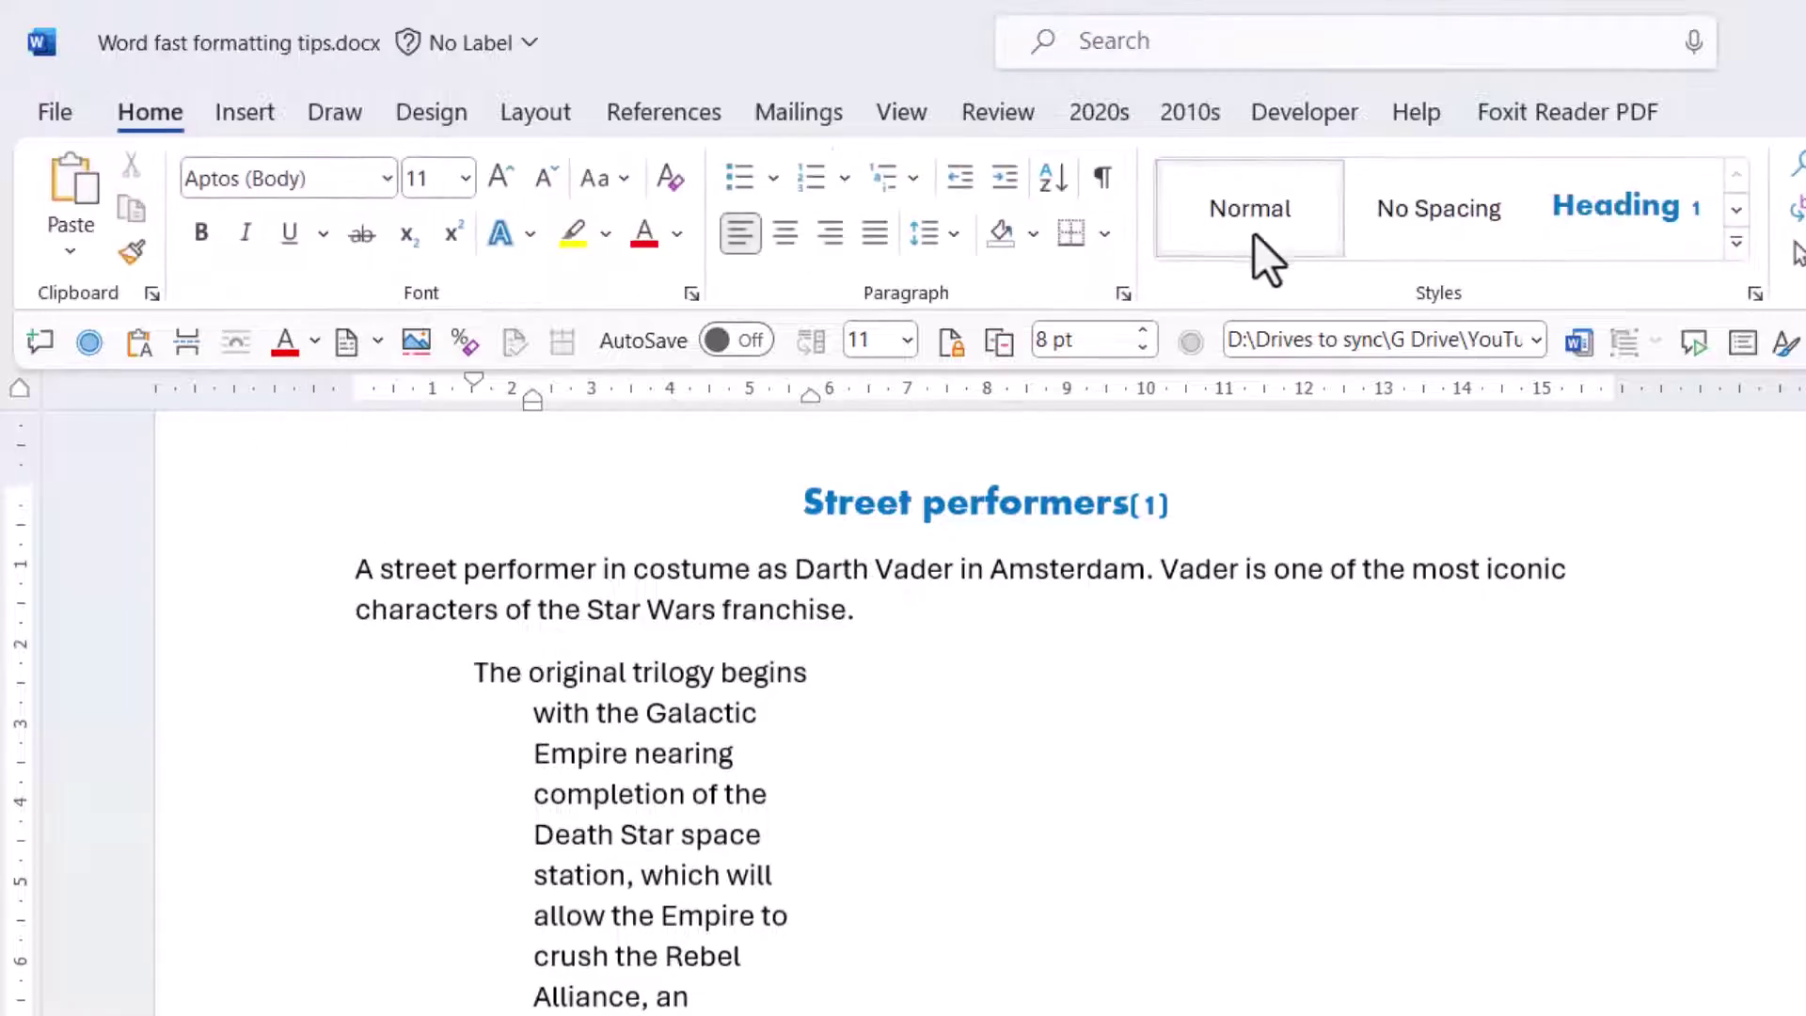
{"action": "left_click", "coordinate": [1225, 218]}
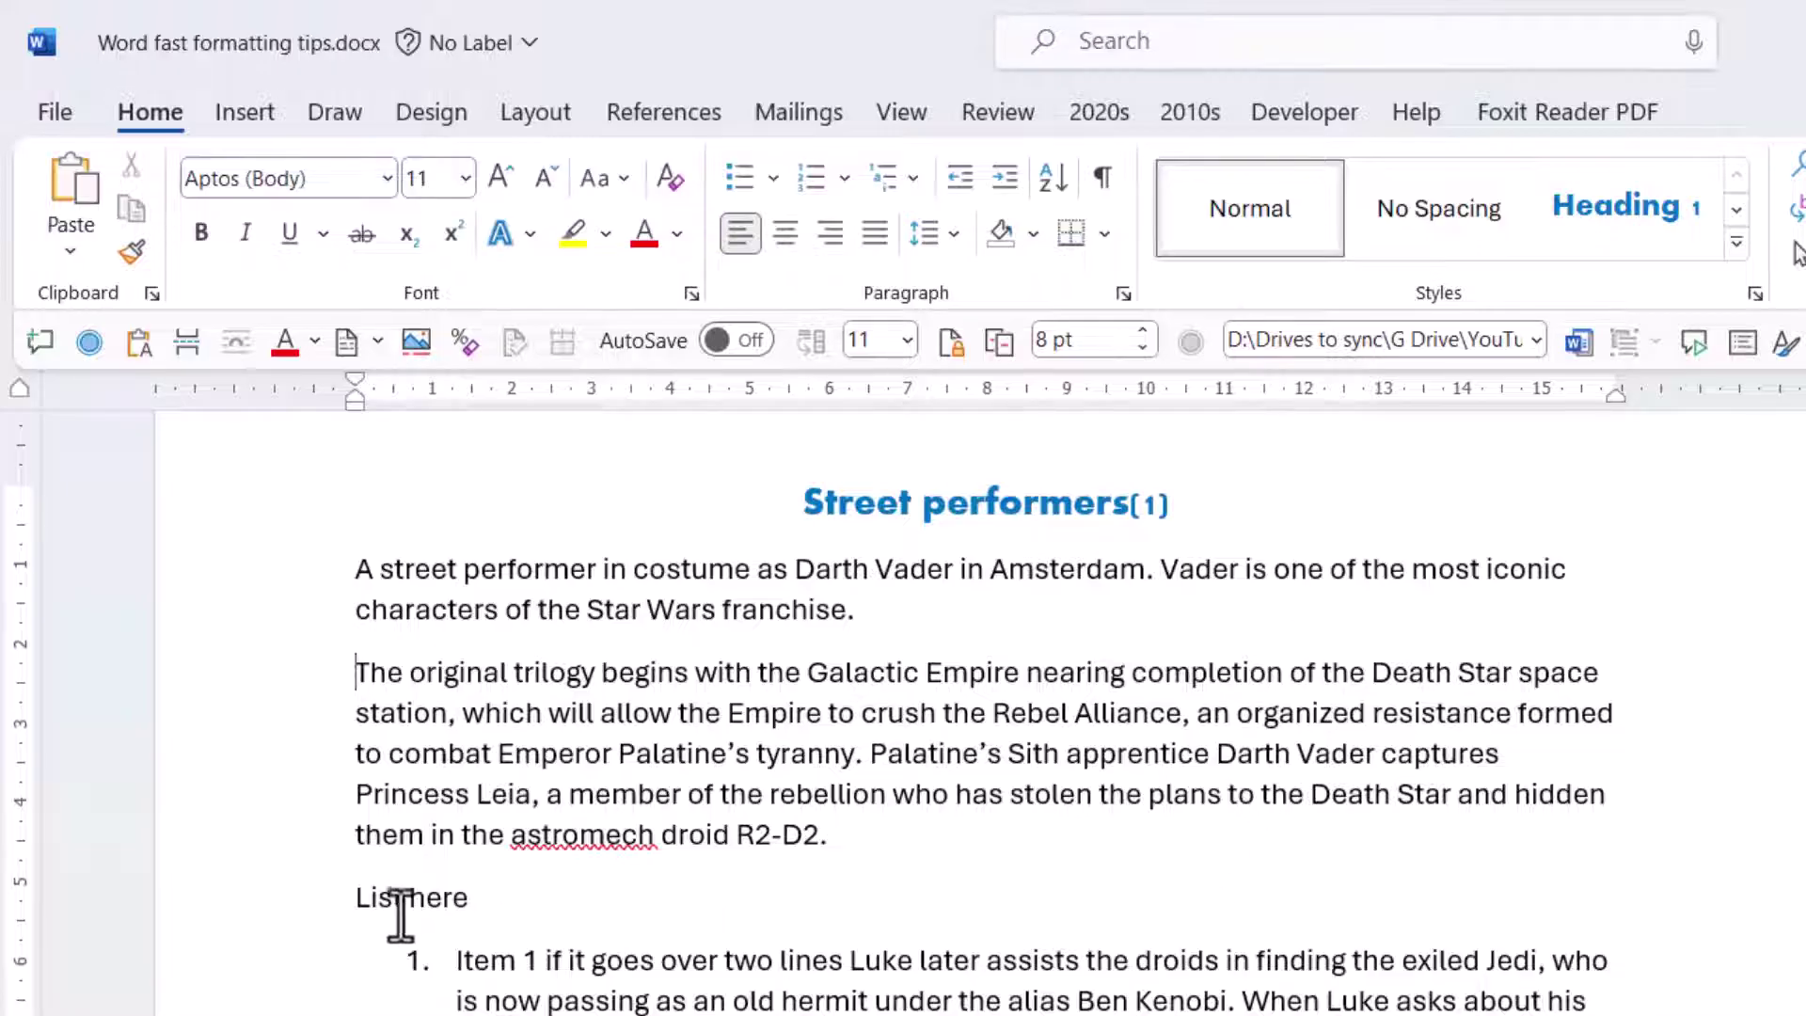
Try ruler indents on the numbered list, about 3 cm hanging for item 1 and 2.25 cm for the other items, and reset those other items.
{"action": "left_click", "coordinate": [457, 961]}
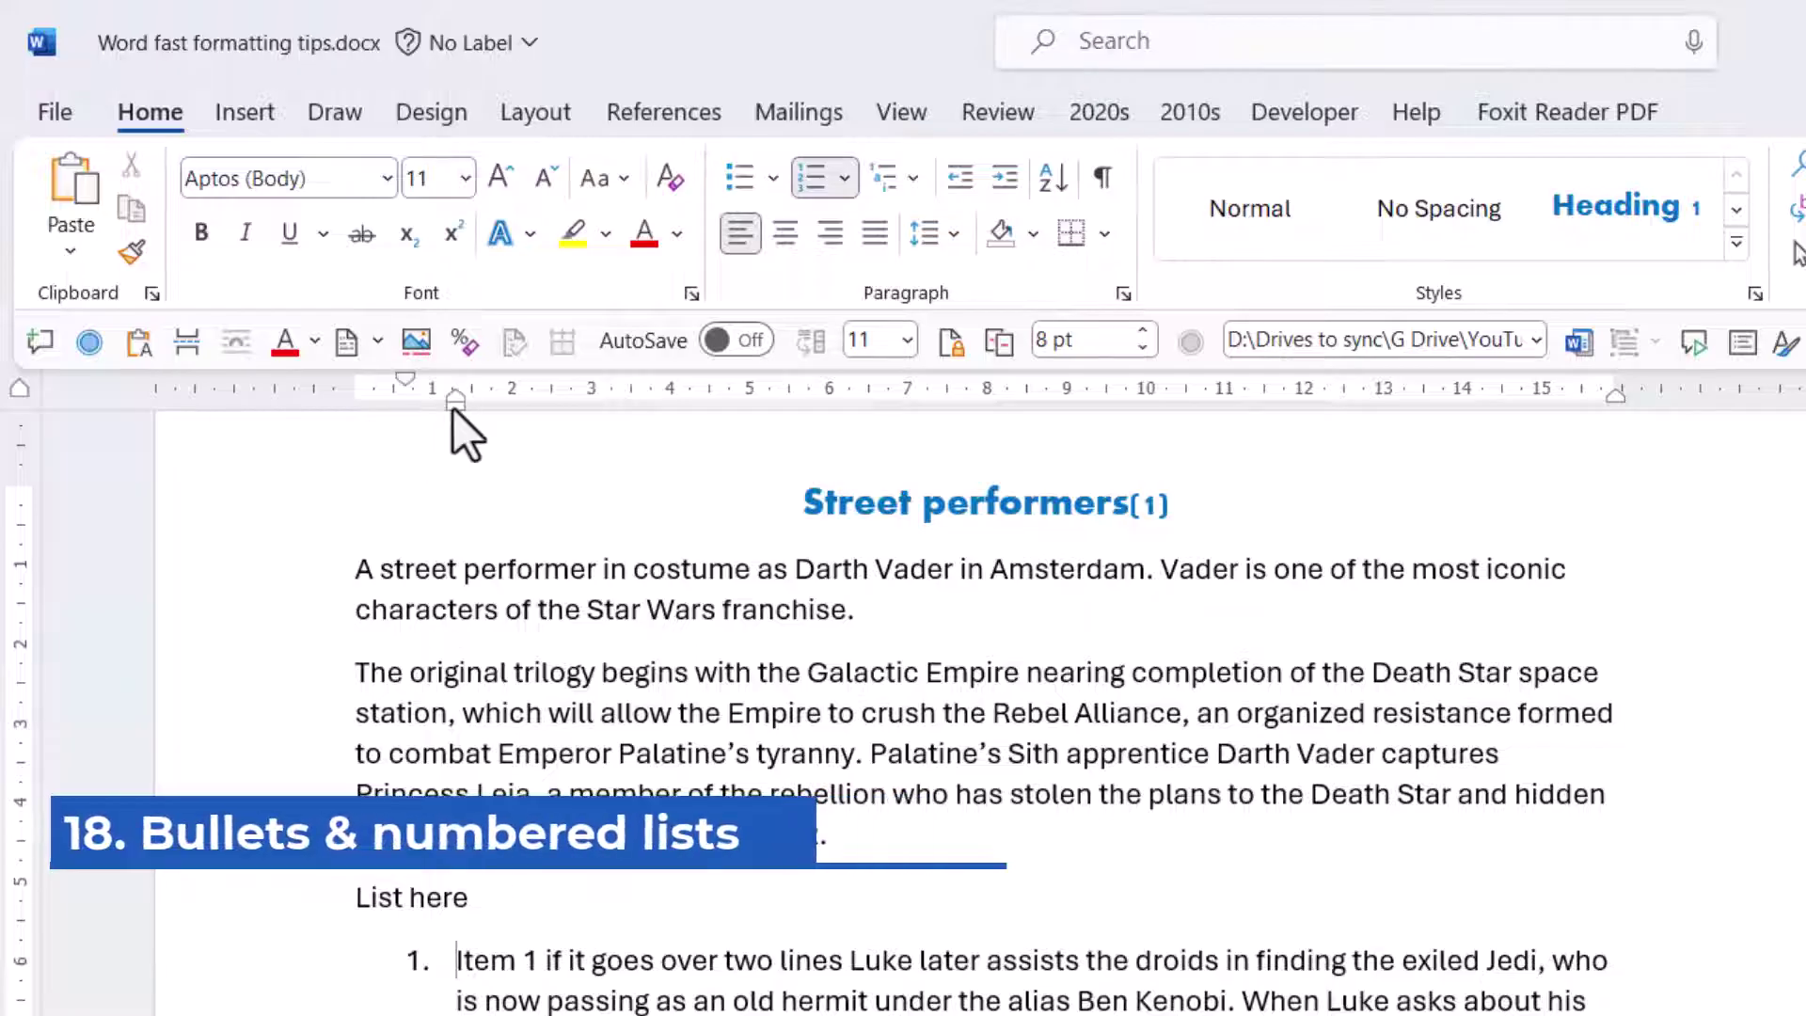
{"action": "mouse_move", "coordinate": [454, 407]}
{"action": "left_mouse_down"}
{"action": "mouse_move", "coordinate": [585, 414]}
{"action": "mouse_move", "coordinate": [510, 382]}
{"action": "mouse_move", "coordinate": [356, 392]}
{"action": "left_mouse_up"}
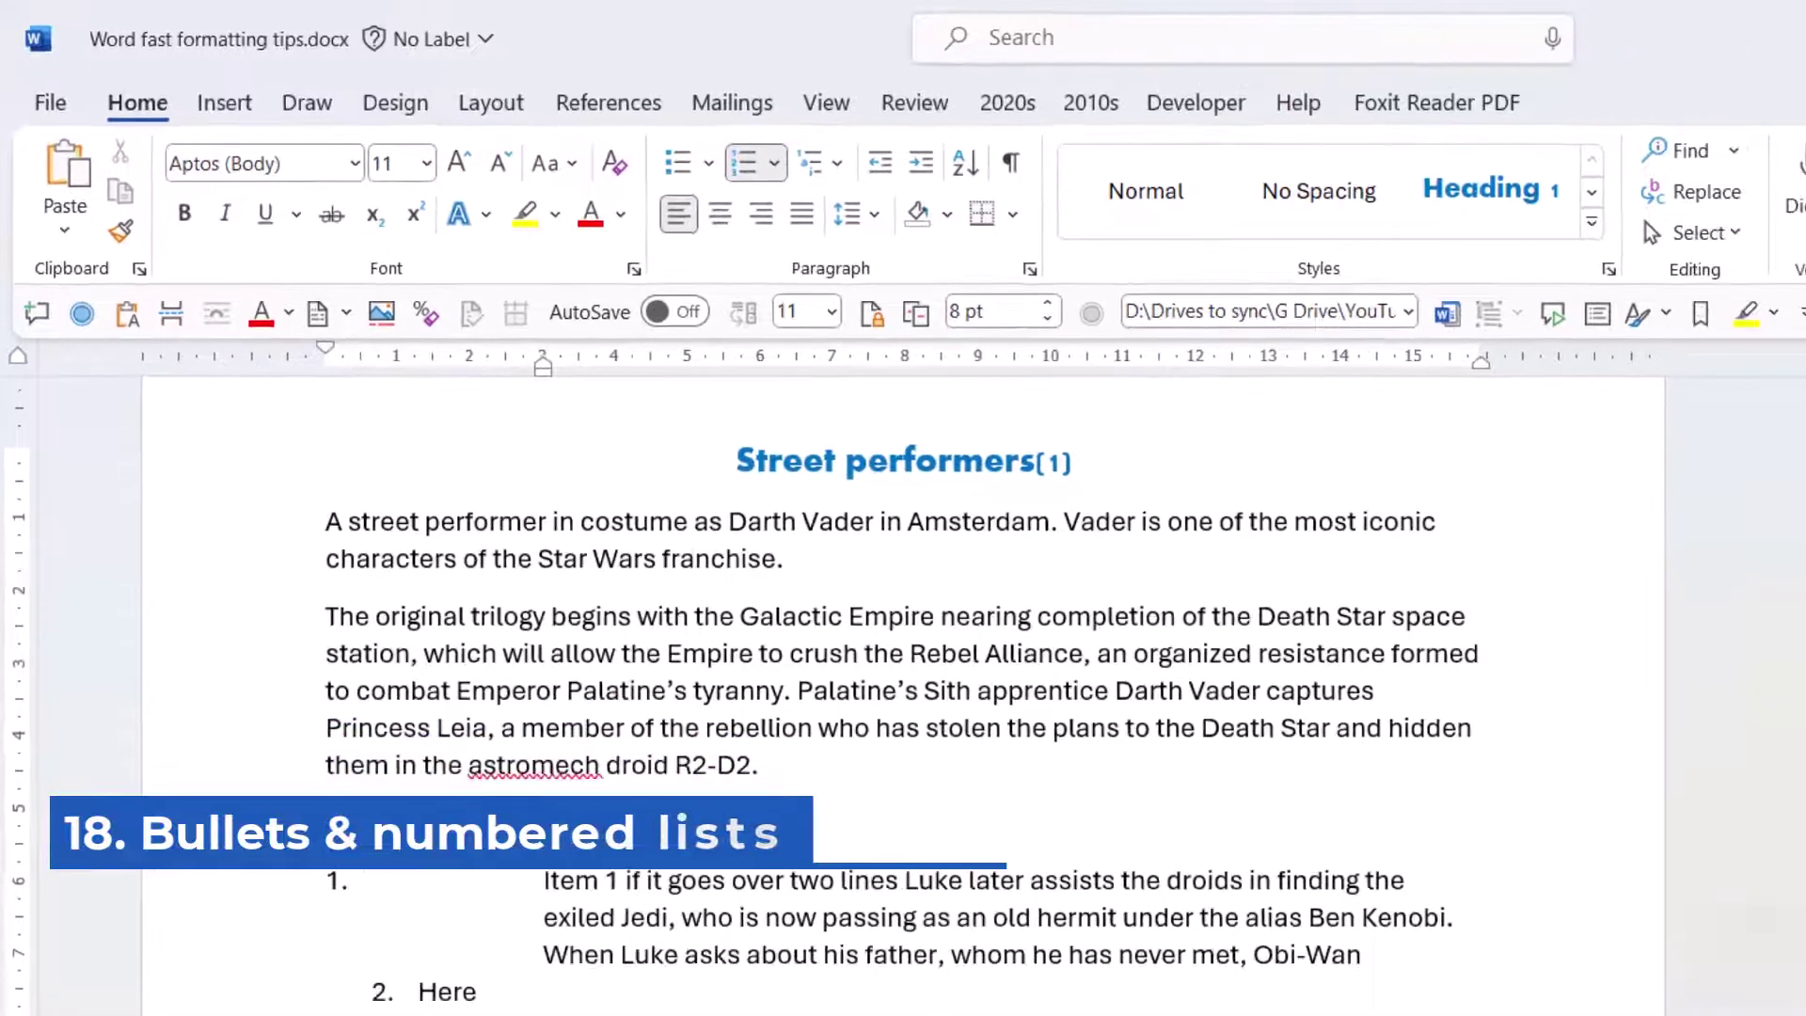
{"action": "left_click_drag", "start_coordinate": [355, 842], "coordinate": [518, 937]}
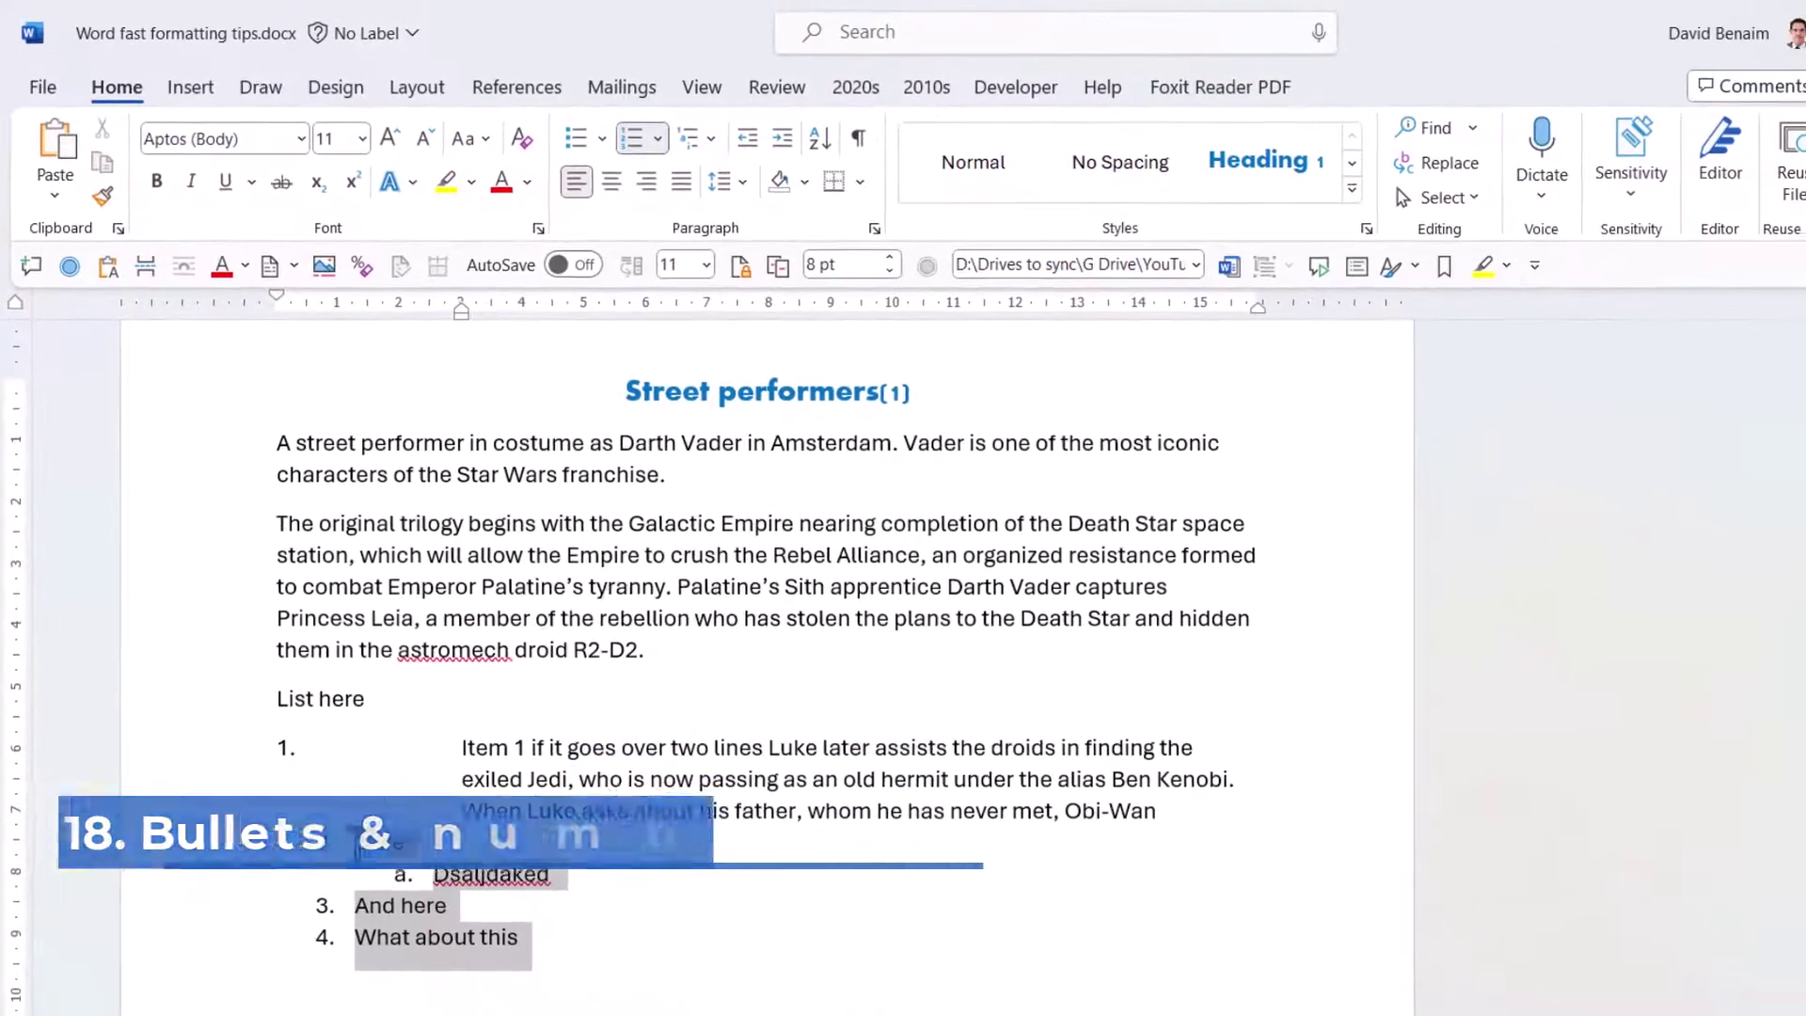
{"action": "mouse_move", "coordinate": [353, 312]}
{"action": "left_mouse_down"}
{"action": "mouse_move", "coordinate": [407, 318]}
{"action": "mouse_move", "coordinate": [307, 297]}
{"action": "left_mouse_up"}
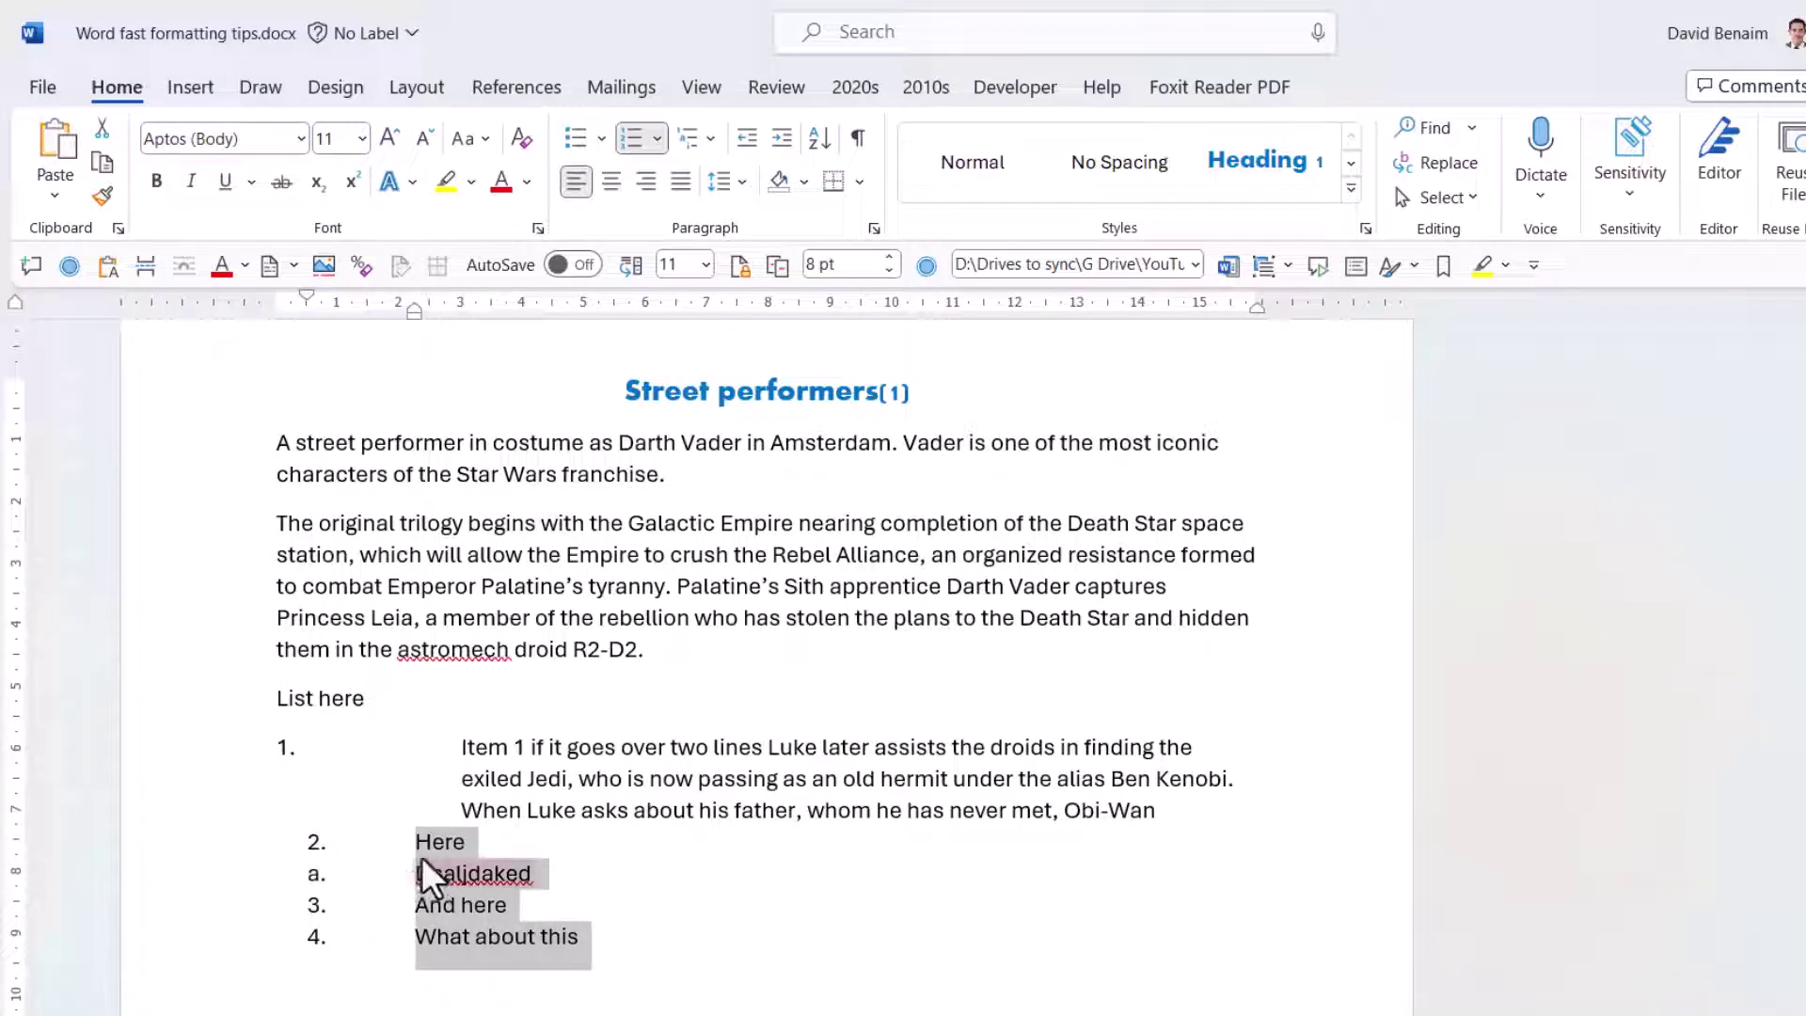
{"action": "key", "text": "ctrl+q"}
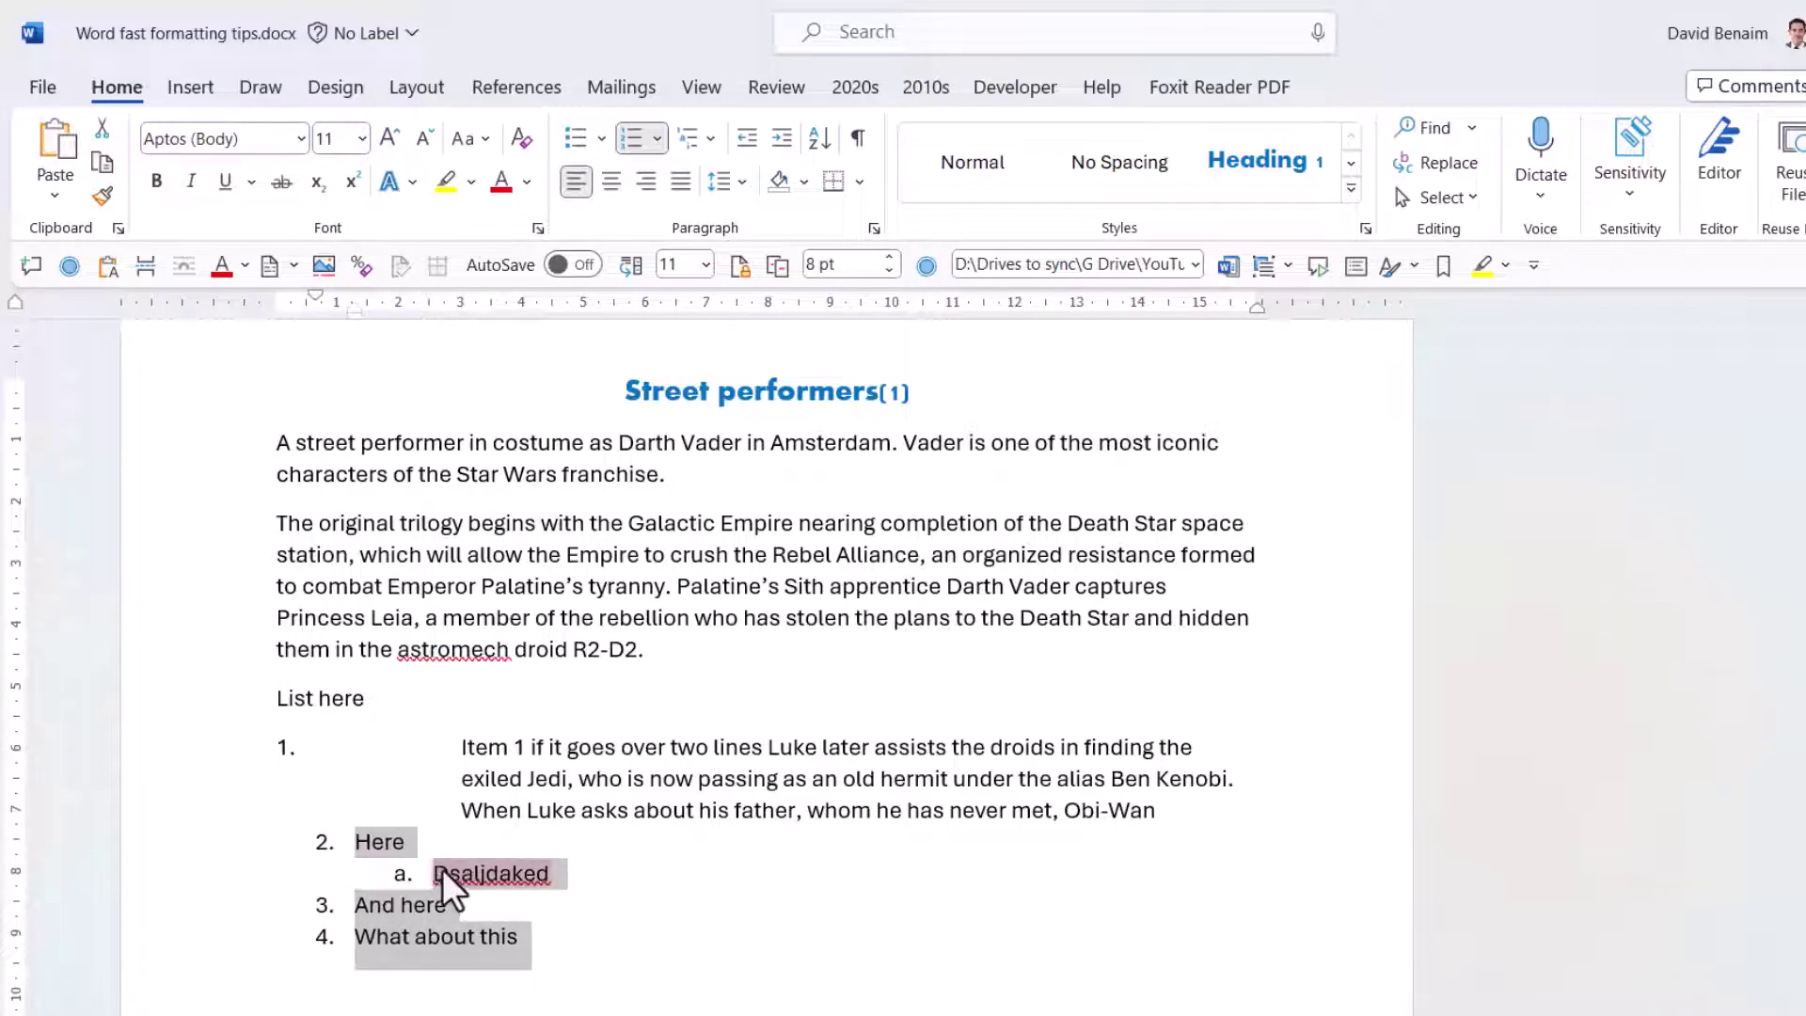
Reset the entire list under "List here" to the Normal style and reapply numbering to it.
{"action": "left_click", "coordinate": [220, 770], "text": "ctrl"}
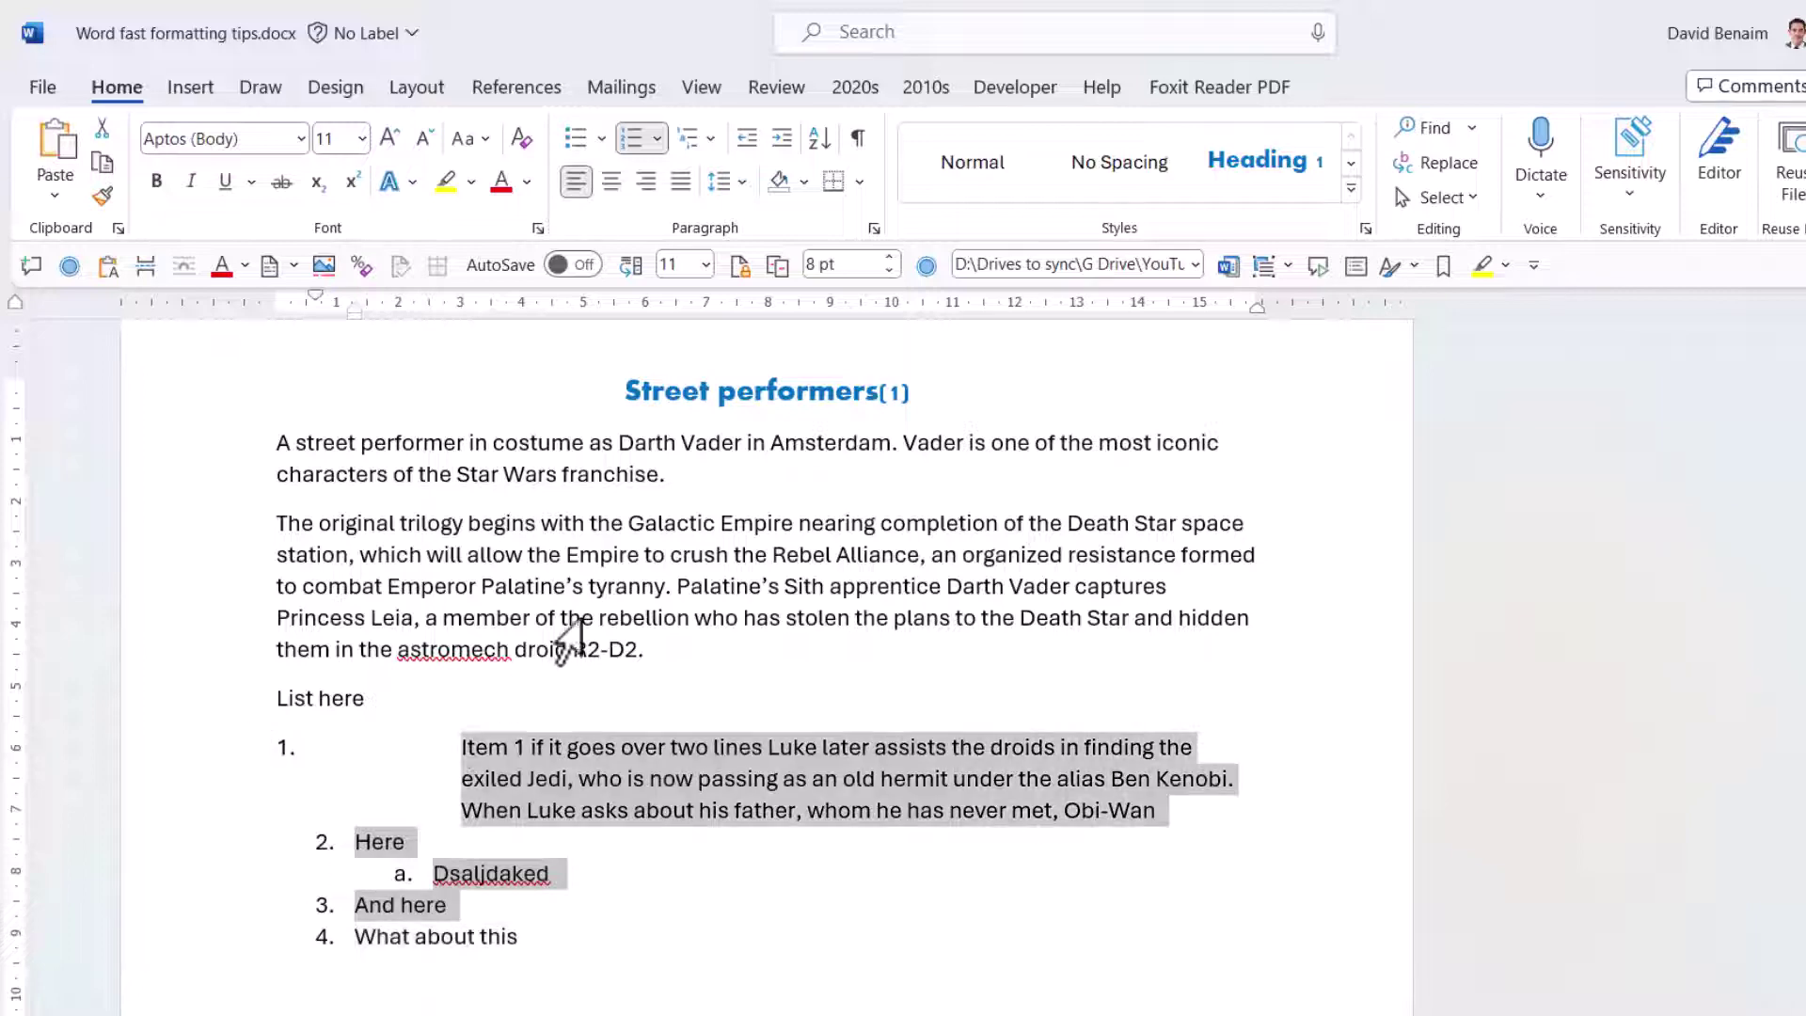
{"action": "left_click", "coordinate": [965, 165]}
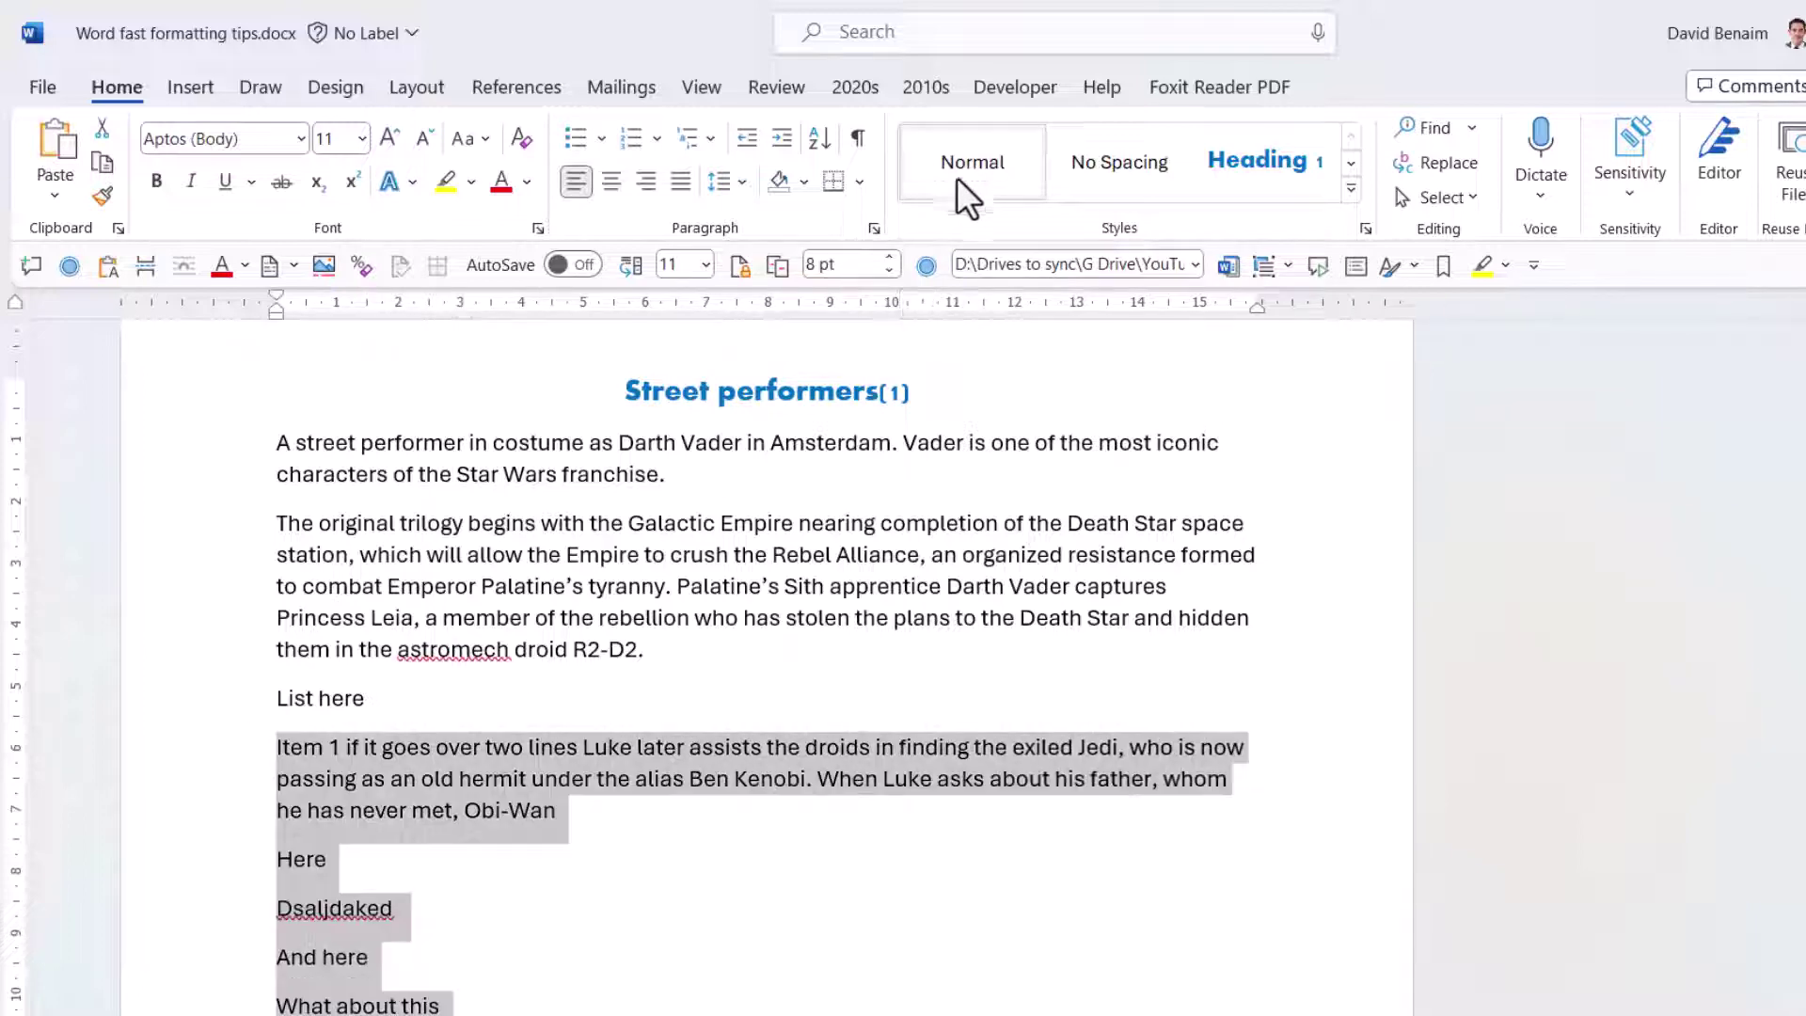
{"action": "left_click", "coordinate": [632, 141]}
Demote the "And here" list item to a sub-level and promote it back to the main level.
{"action": "left_click", "coordinate": [356, 907]}
{"action": "key", "text": "Tab"}
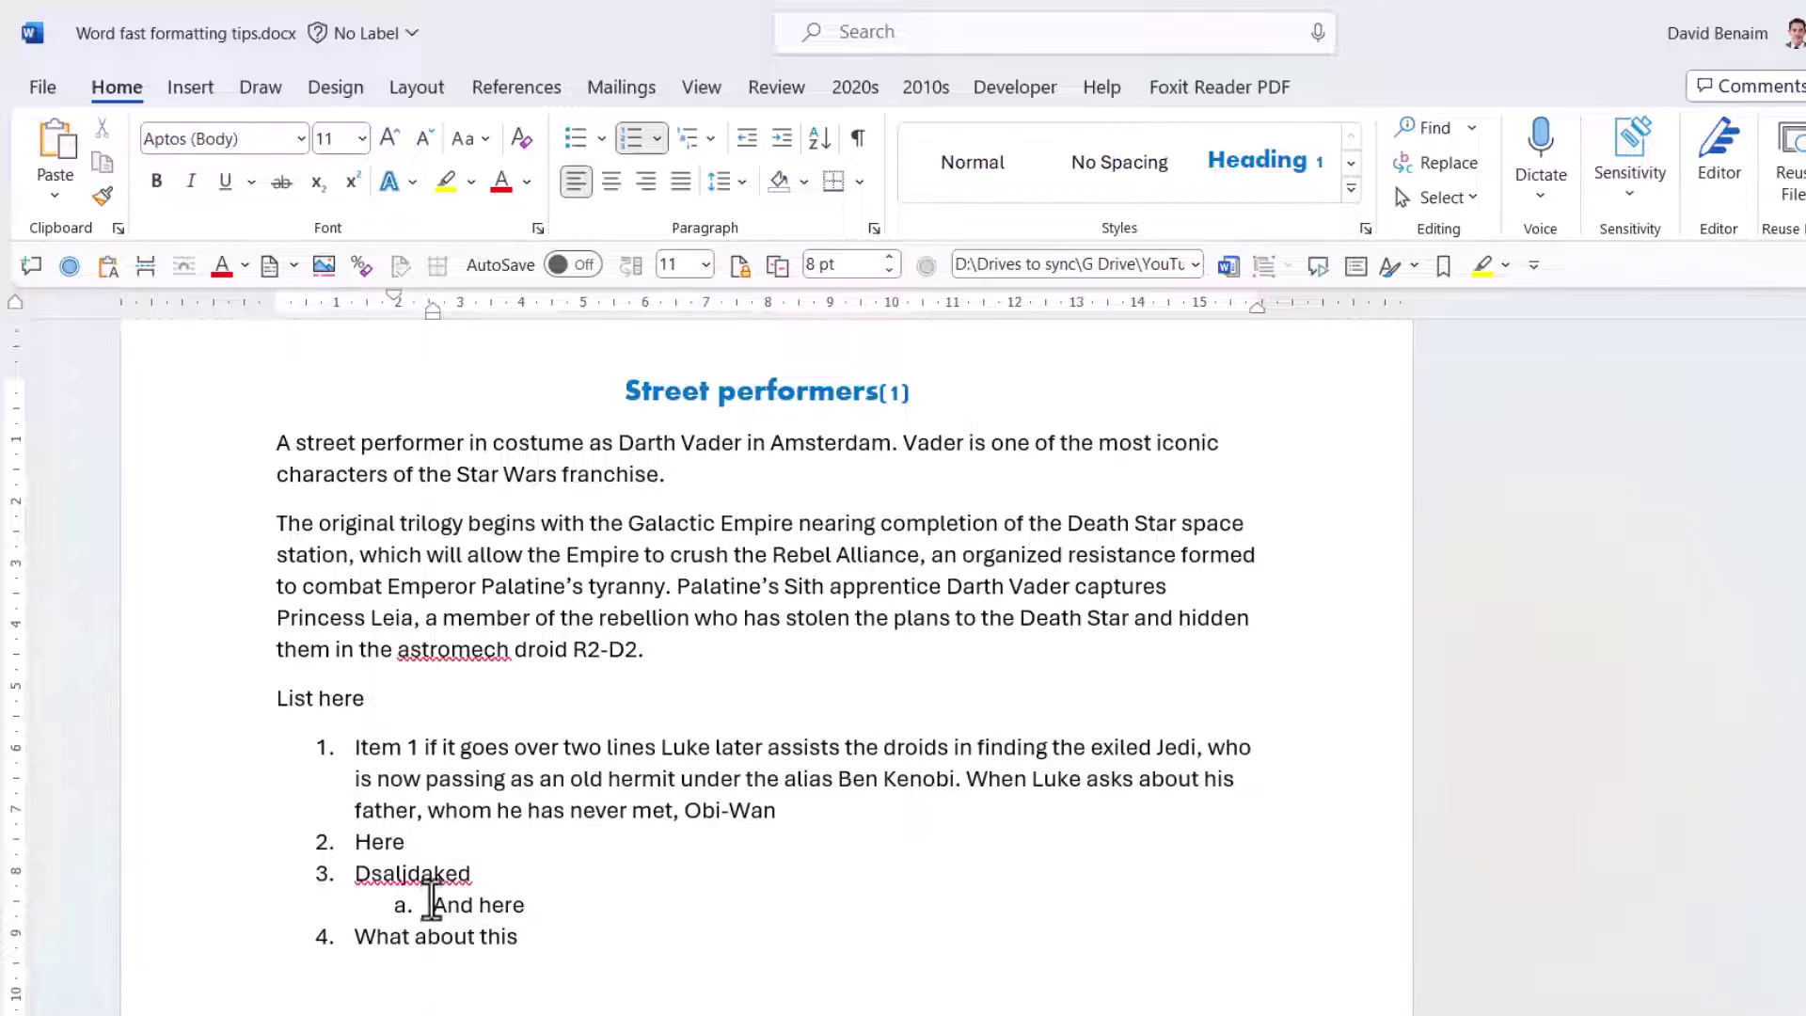
{"action": "key", "text": "shift+Tab"}
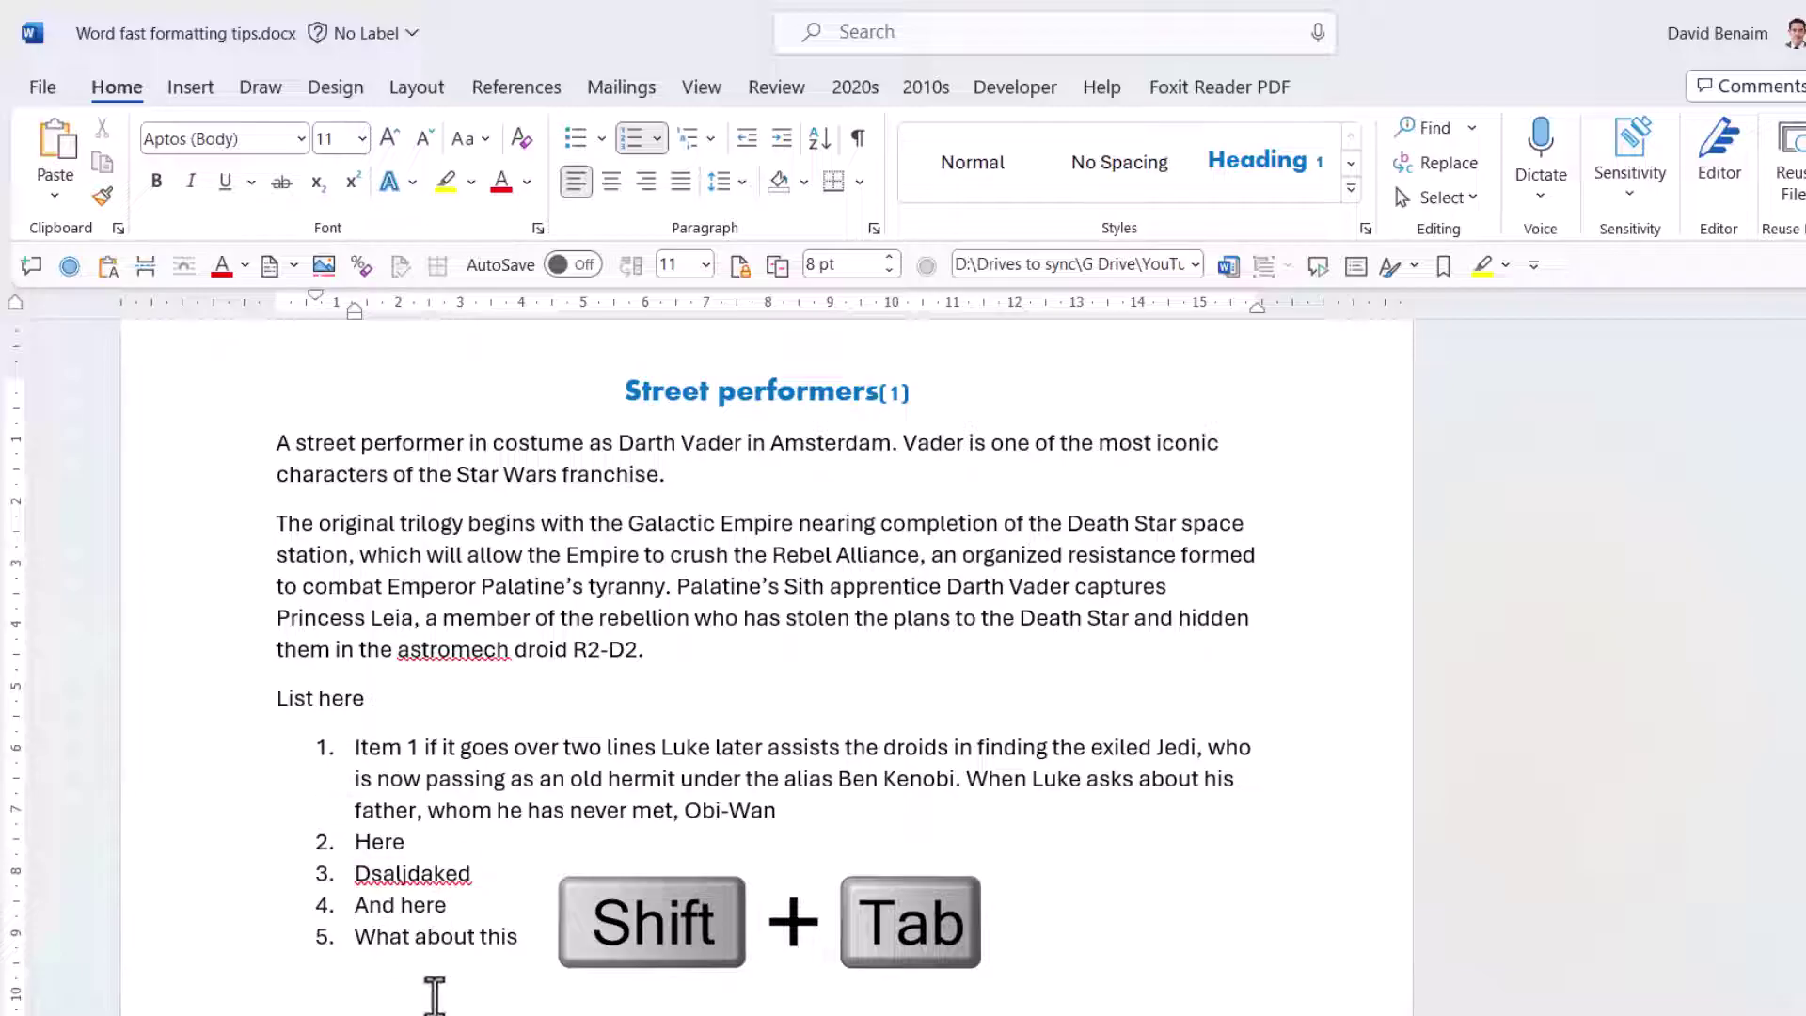
Add the line "New list" beneath the "The original trilogy begins" paragraph that follows the numbered list.
{"action": "left_click", "coordinate": [435, 994]}
{"action": "type", "text": "The original trilogy begins with the Galactic Empire nearing completion of the Death Star space station, which will allow the Empire to crush the Rebel Alliance, an organized resistance formed to combat Emperor Palatine’s tyranny. Palatine’s Sith apprentice Darth Vader captures Princess Leia, a member of the rebellion who has stolen the plans to the Death Star and hidden them in the"}
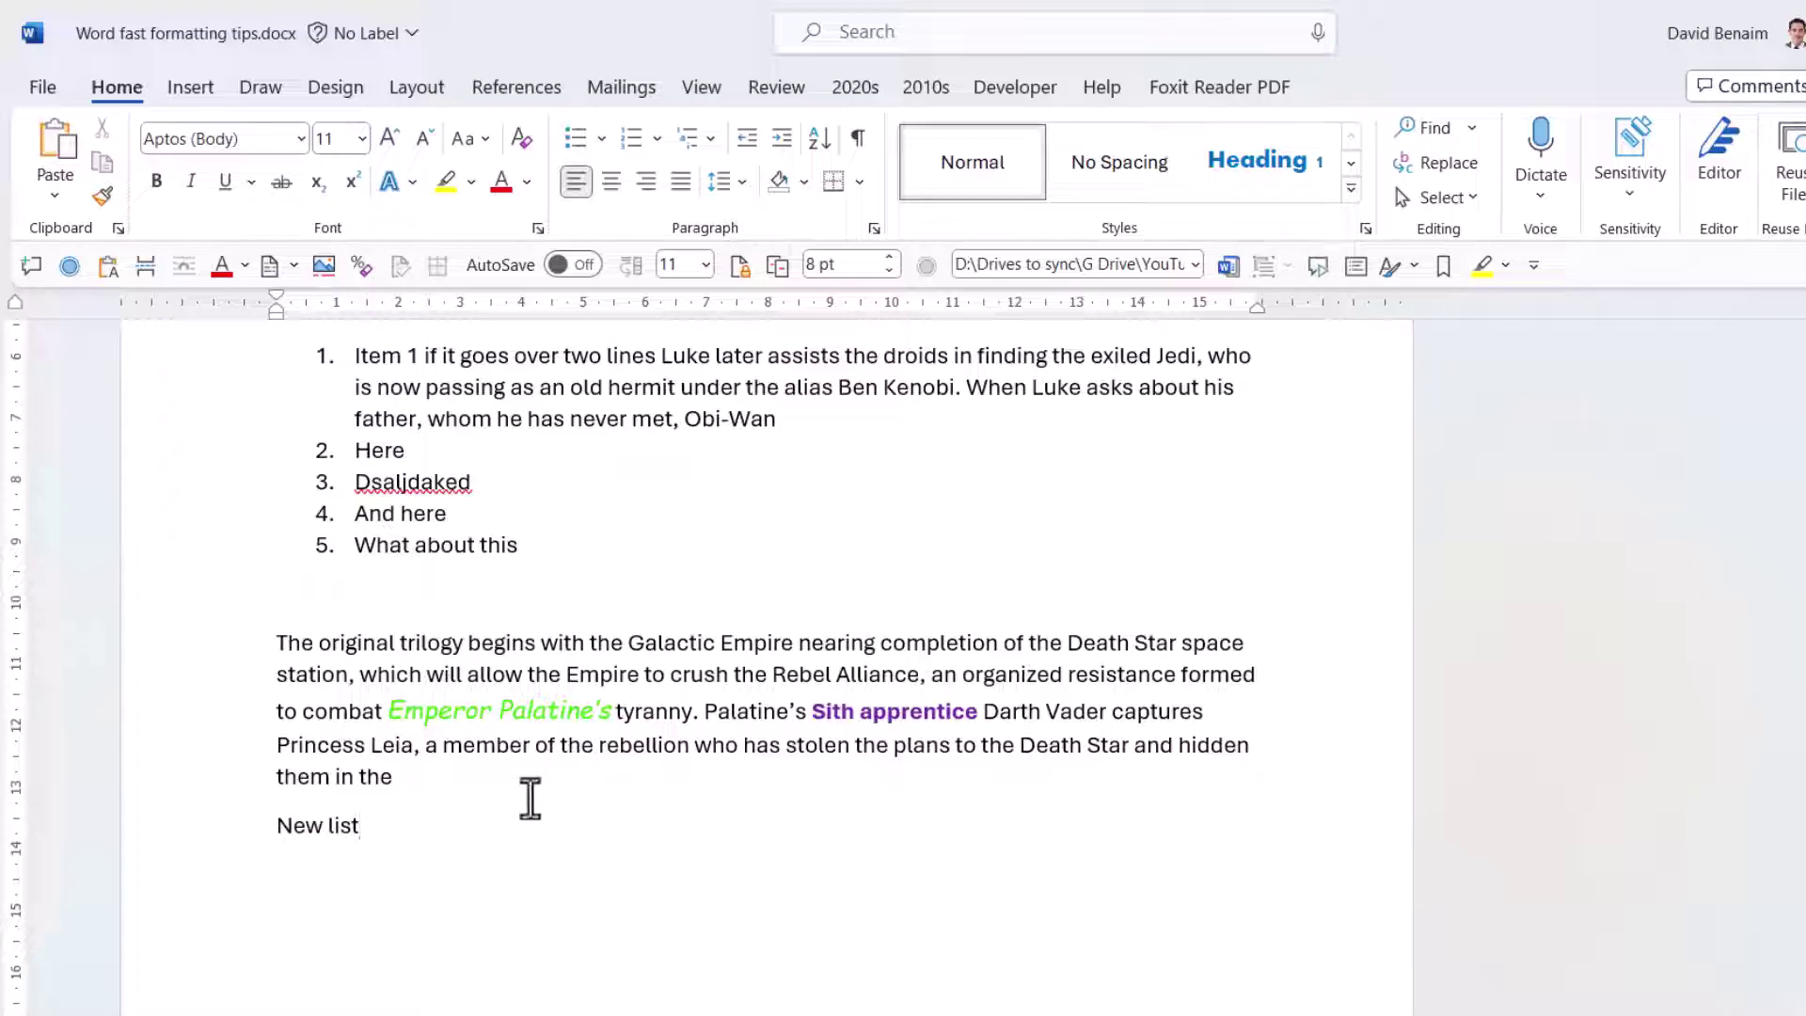
Try automatic numbering on the "New list" line with a second item "sadads", and undo it.
{"action": "type", "text": "1. "}
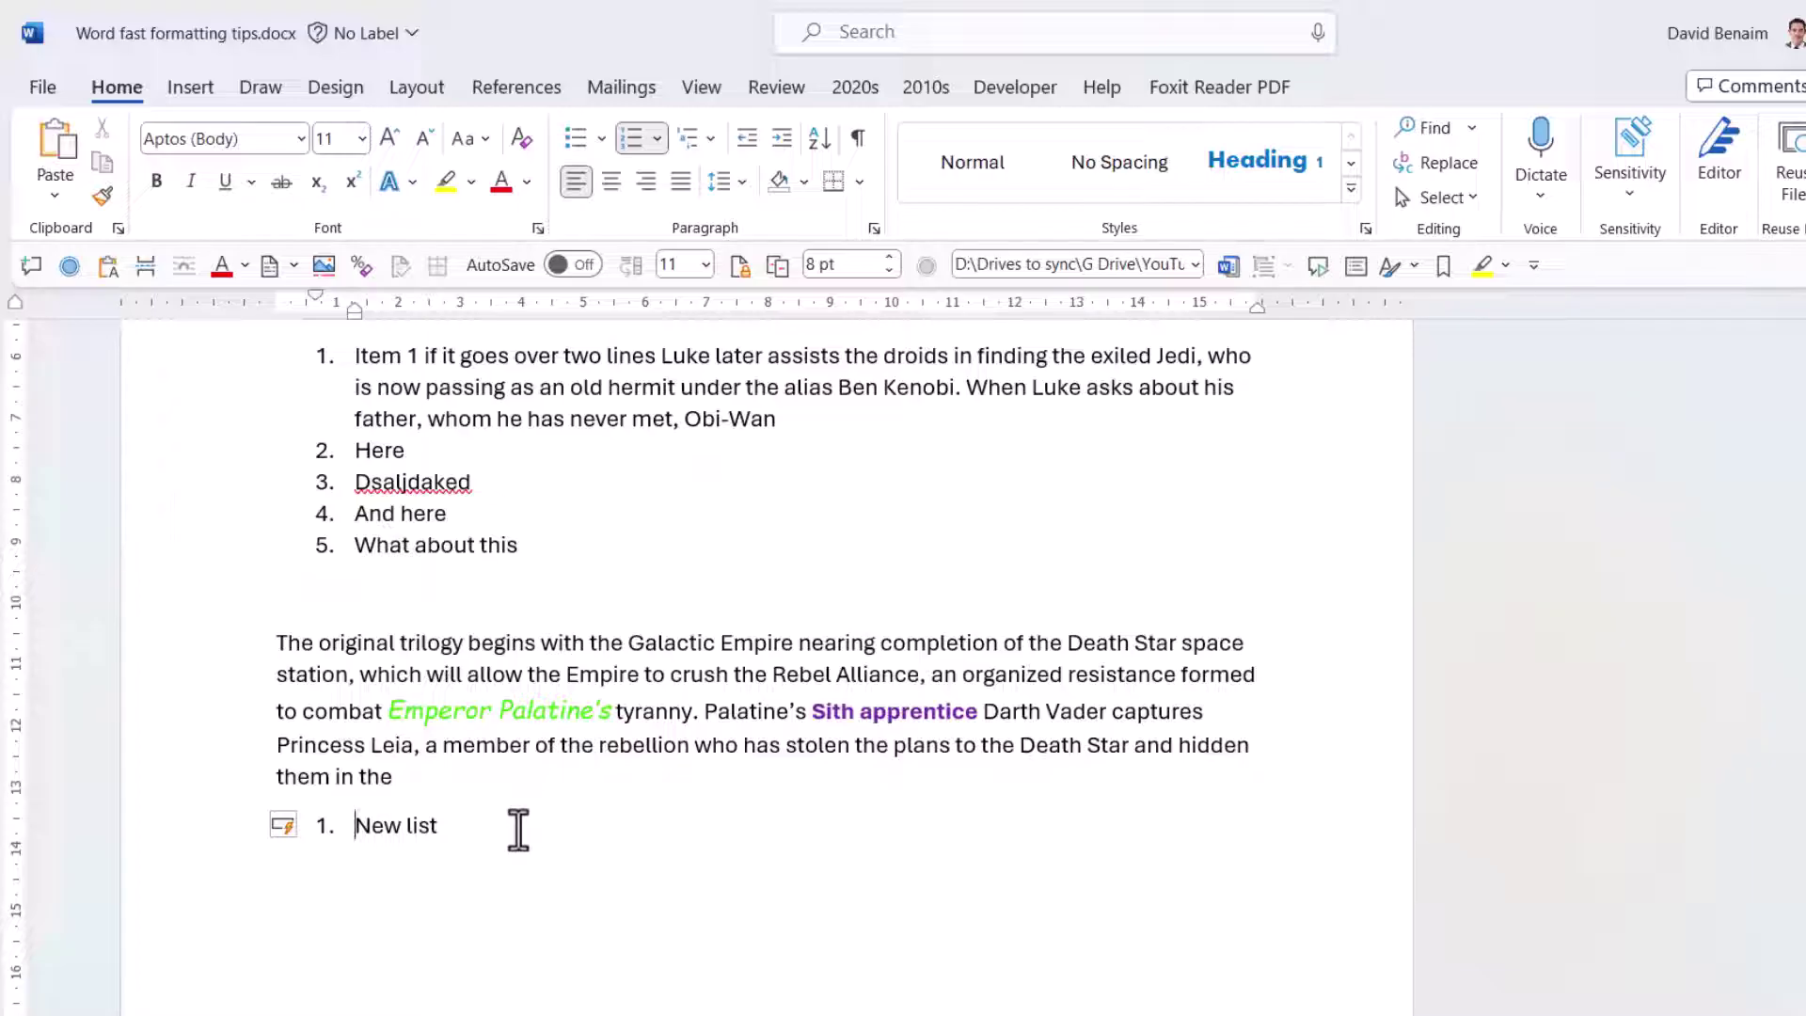
{"action": "type", "text": "sodsod"}
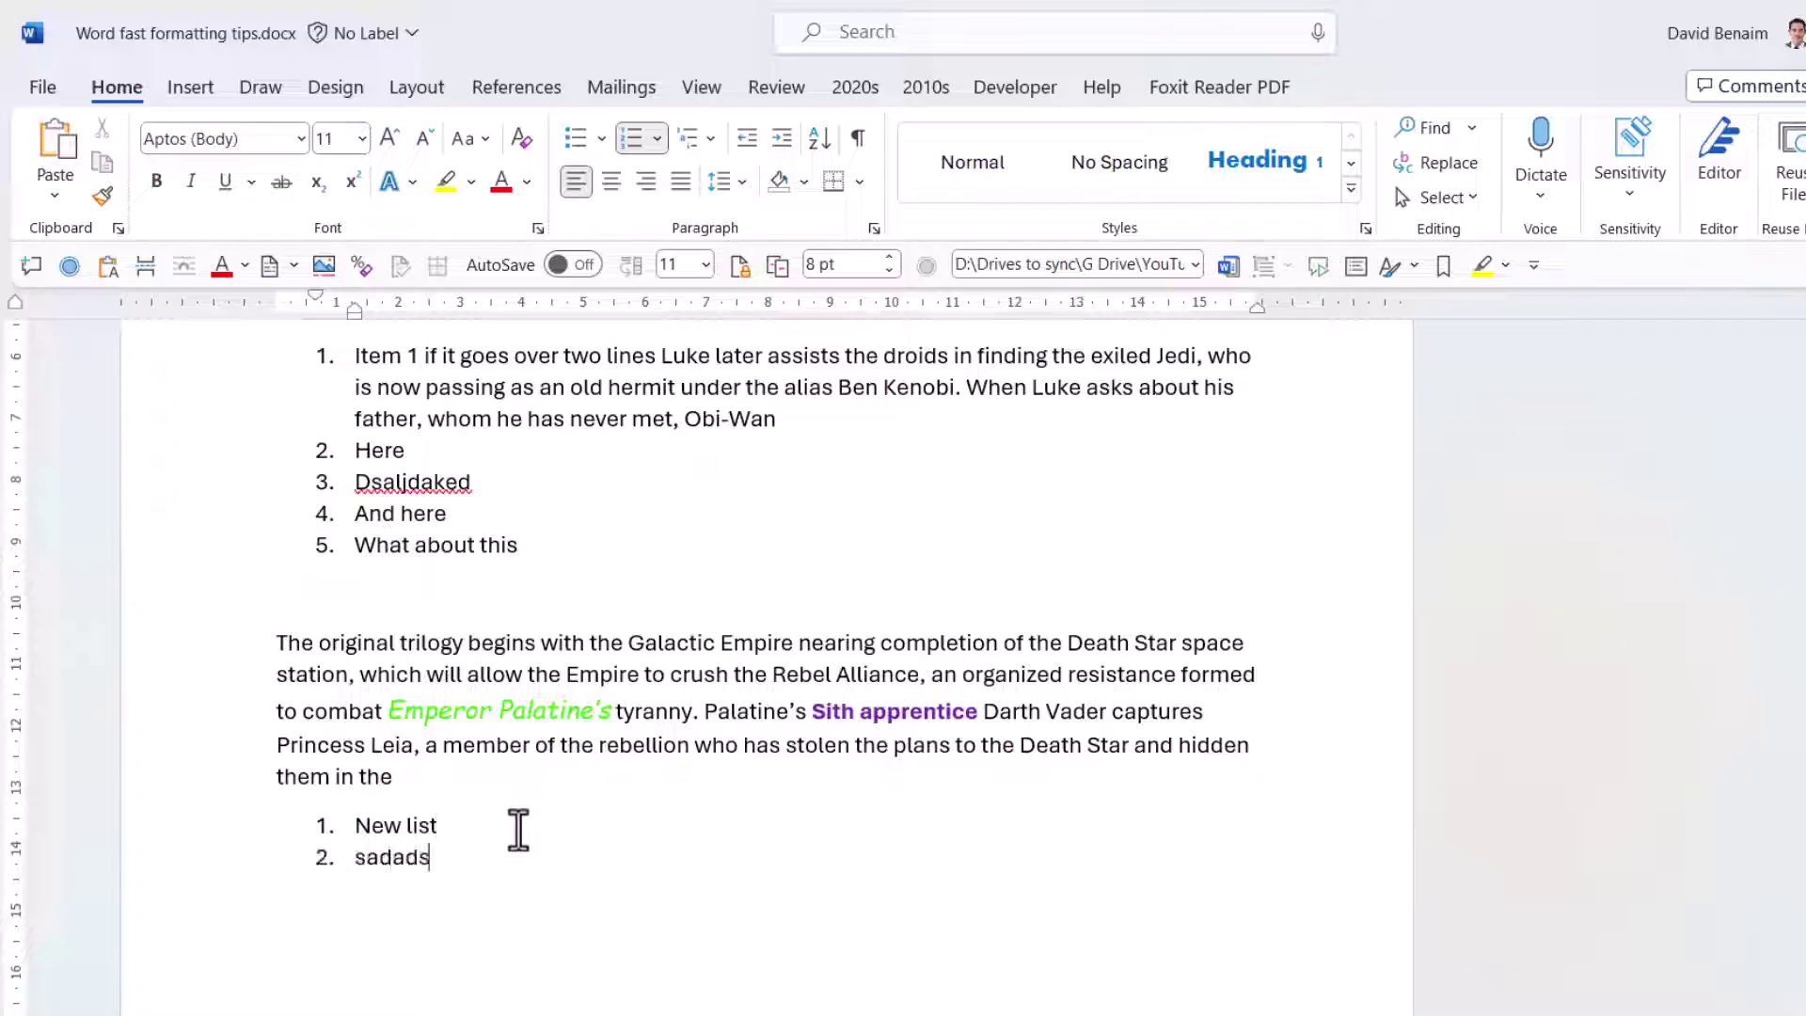
{"action": "key", "text": "ctrl+z"}
{"action": "key", "text": "ctrl+z"}
{"action": "key", "text": "ctrl+z"}
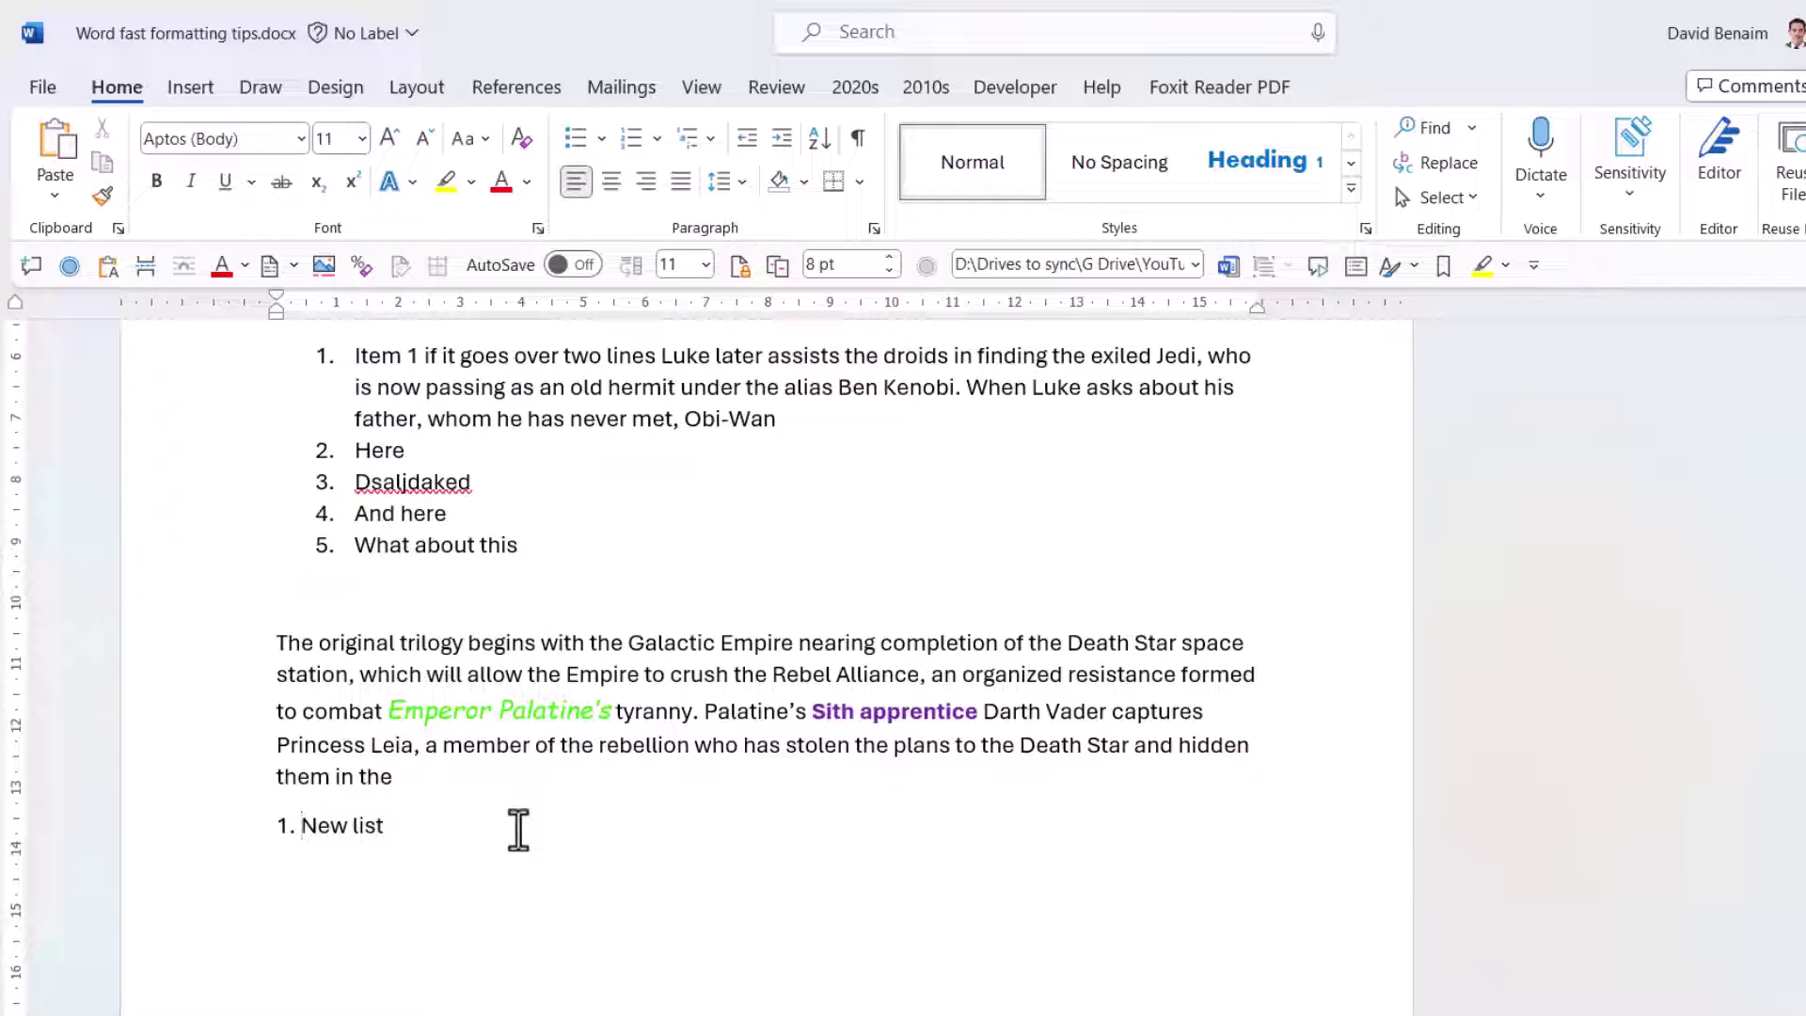
{"action": "key", "text": "ctrl+z"}
Prefix the "New list" line with "1." and undo the automatic numbering to keep it as plain text.
{"action": "type", "text": "1."}
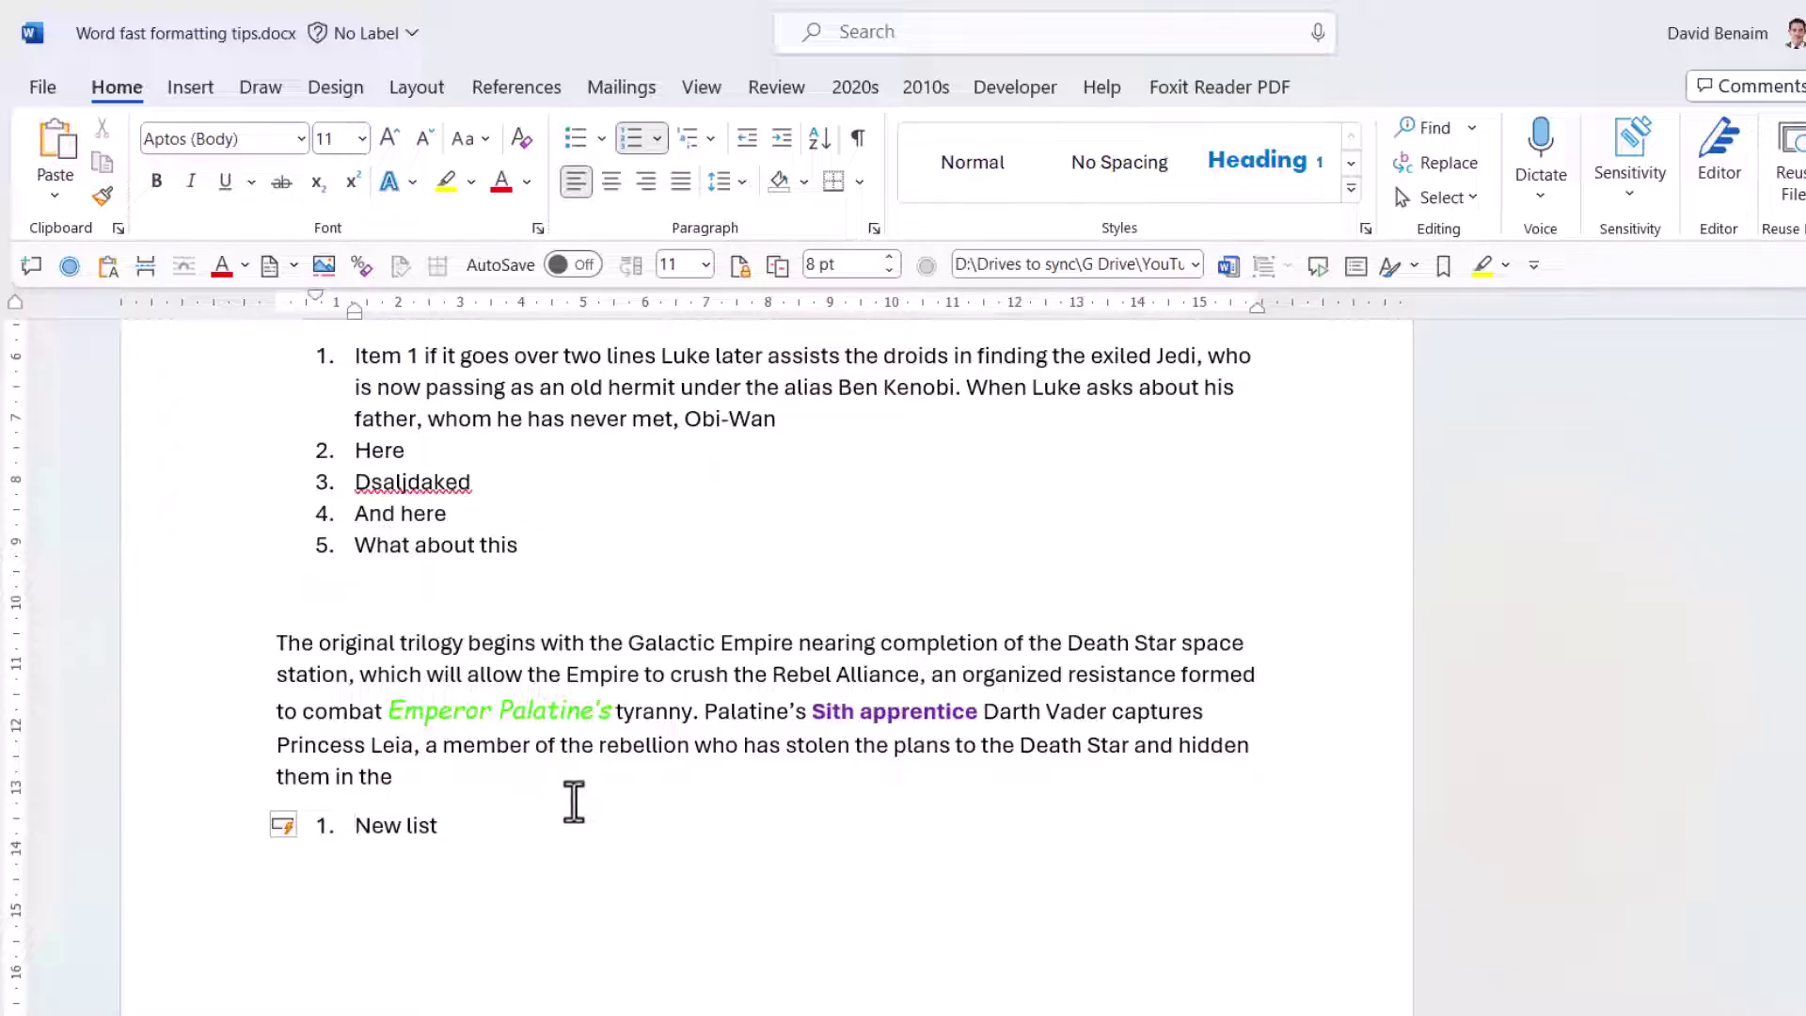
{"action": "left_click", "coordinate": [293, 826]}
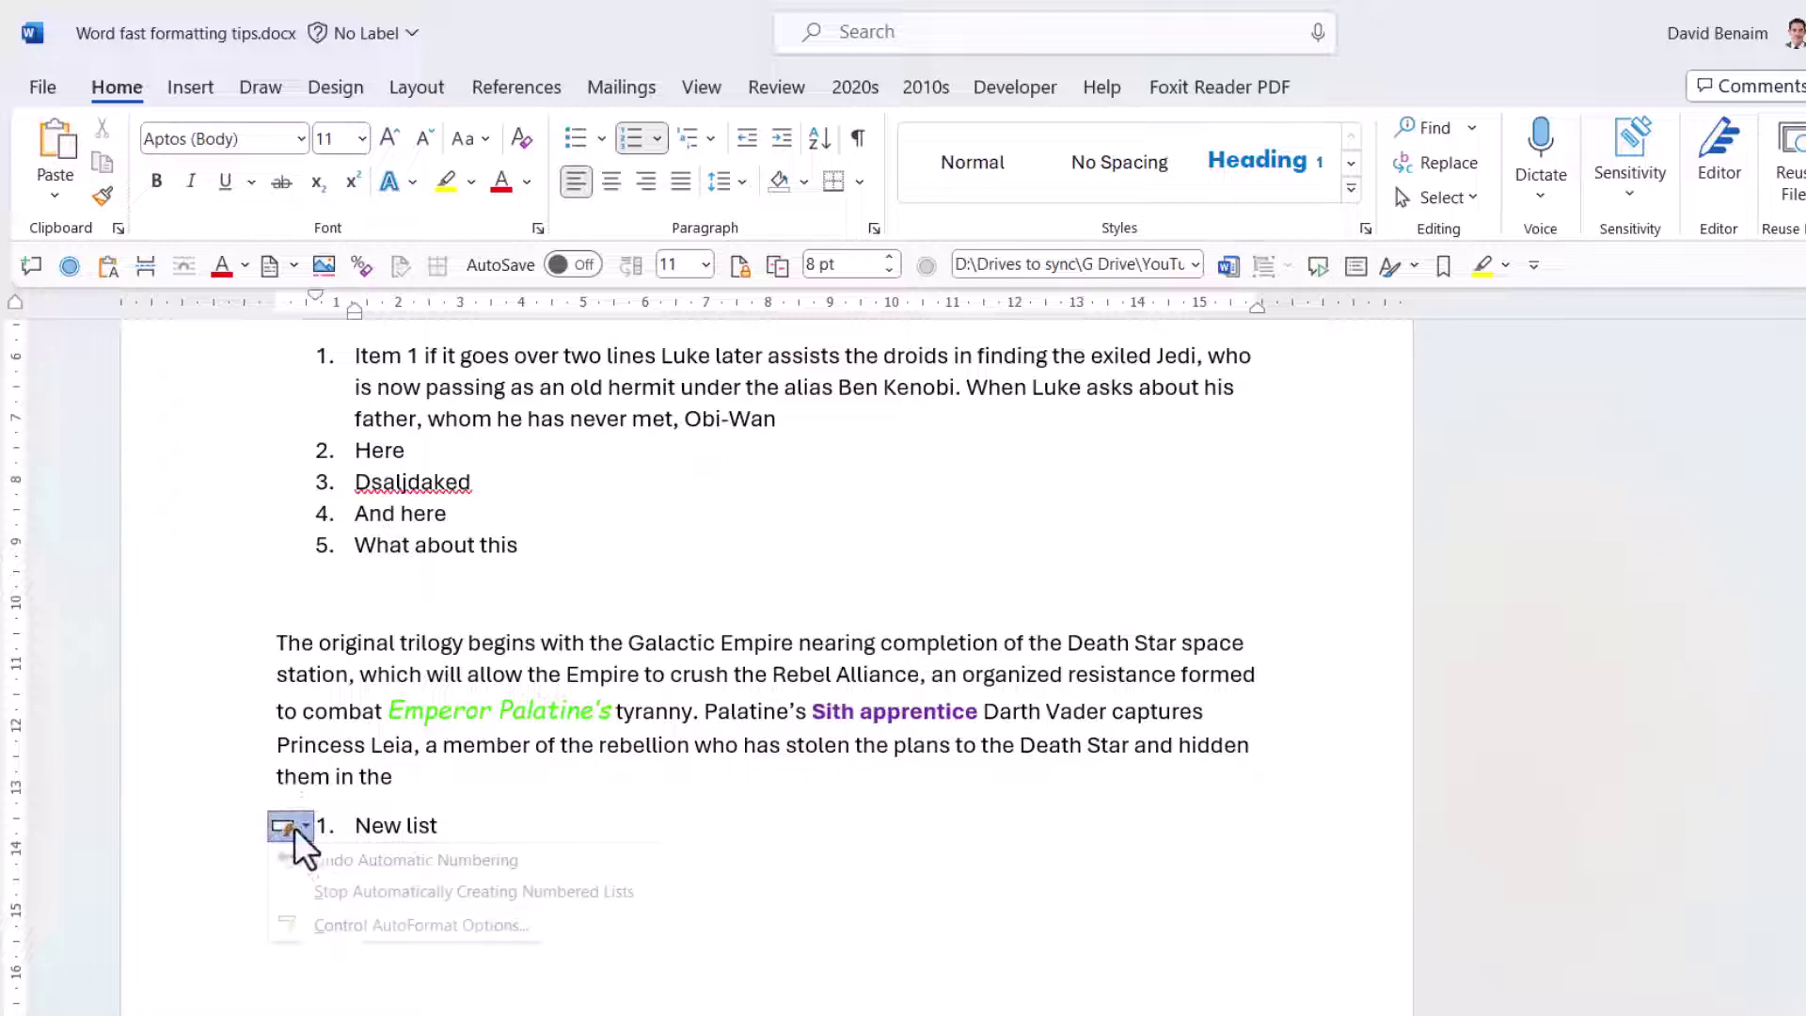
{"action": "left_click", "coordinate": [365, 859]}
Add the line "dadssad sadkasdsad" below "1. New list", removing the 2 in front of it.
{"action": "key", "text": "Return"}
{"action": "type", "text": "2"}
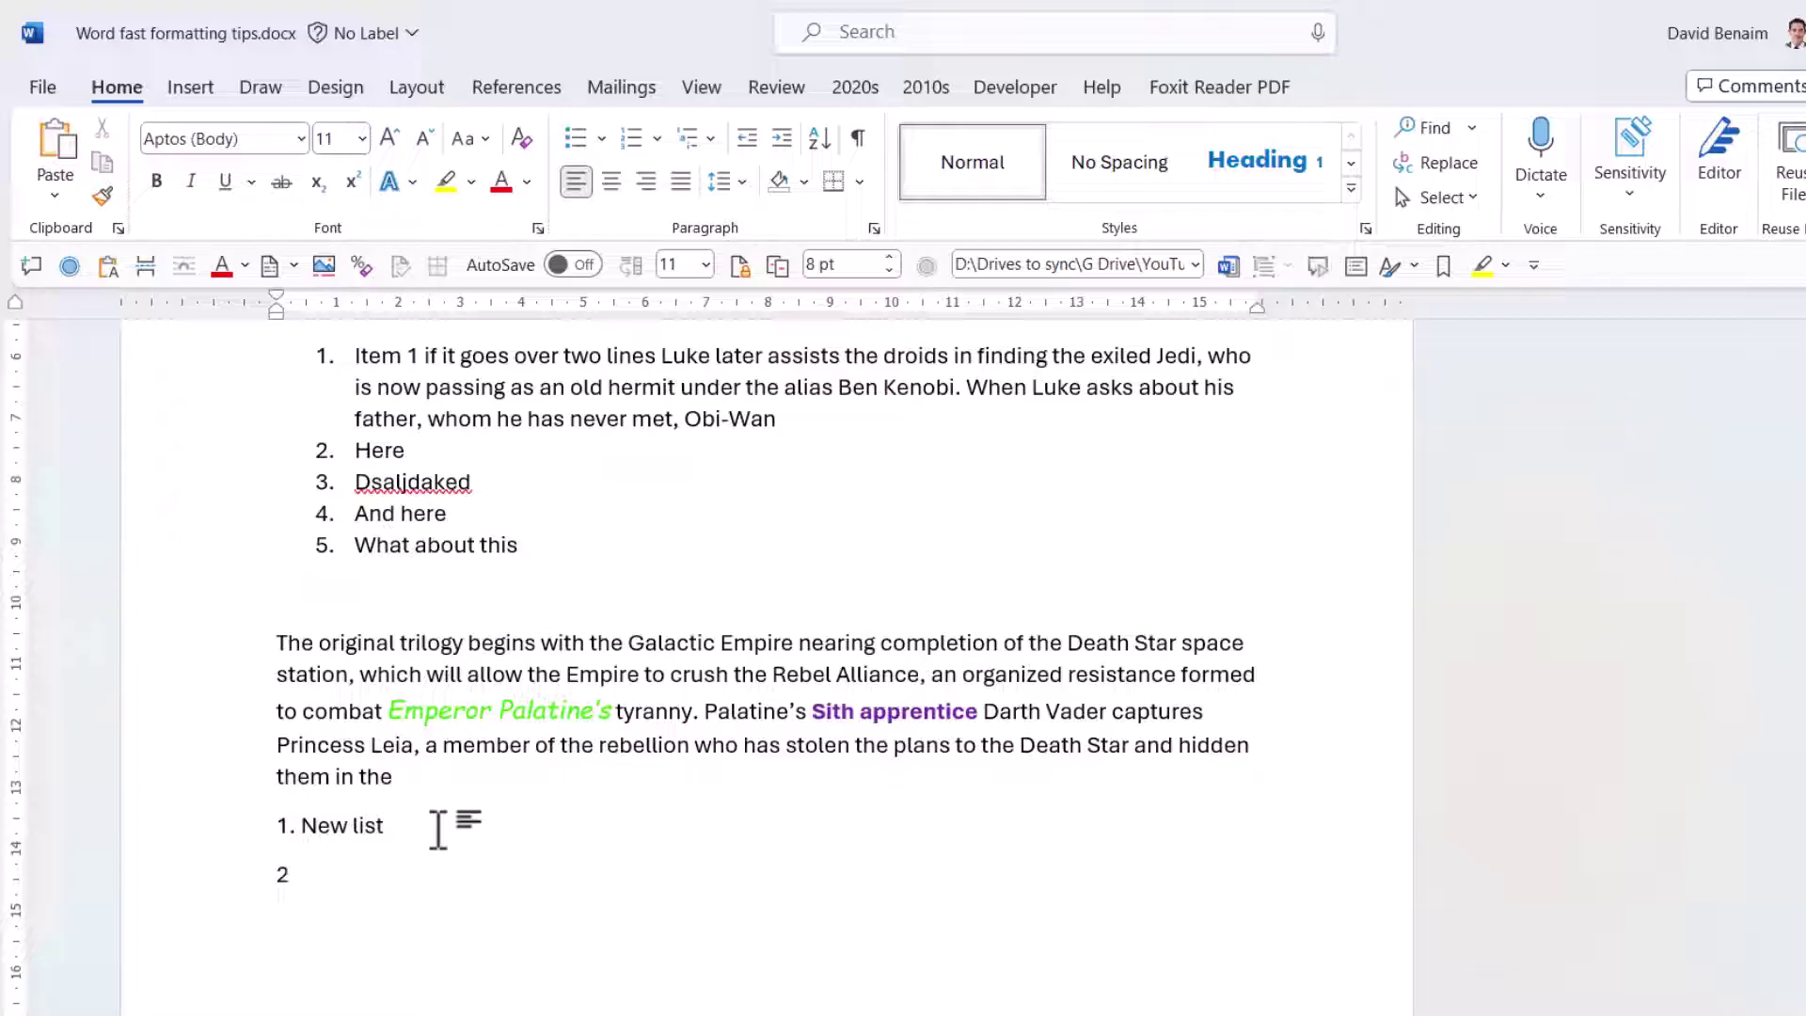
{"action": "type", "text": "dadssad sadkasdsad"}
{"action": "key", "text": "Return"}
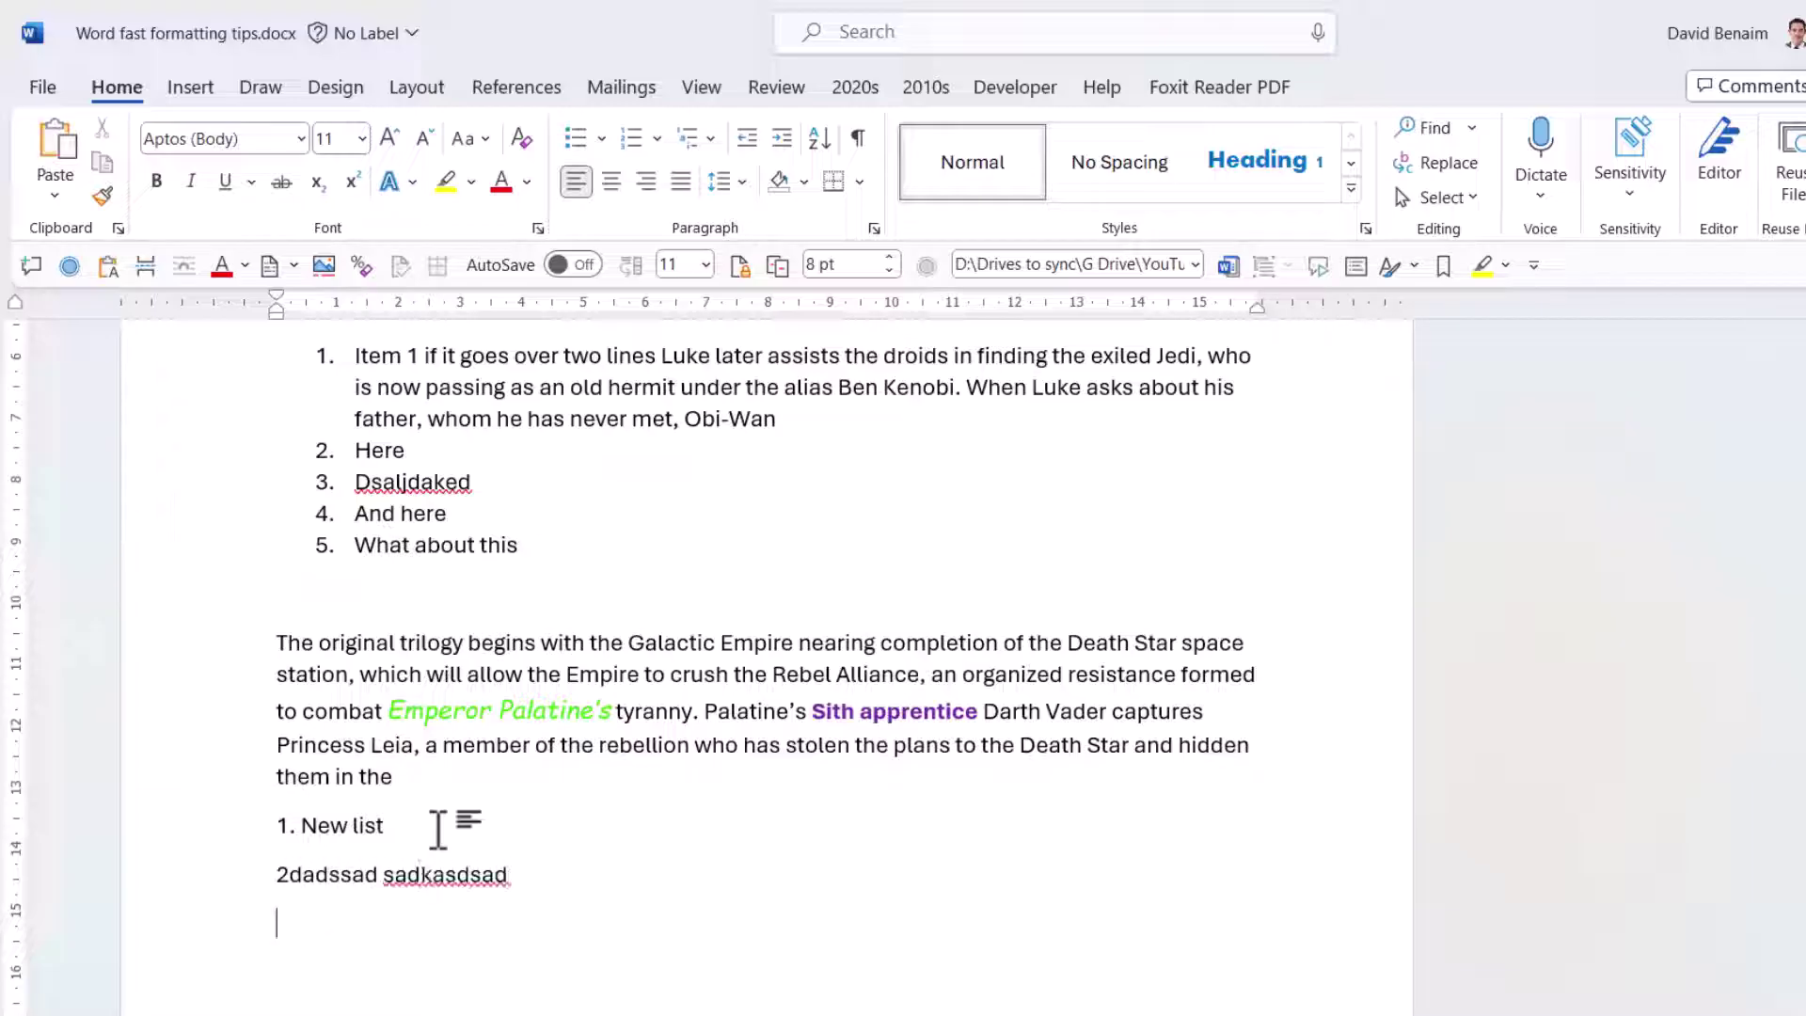
{"action": "key", "text": "Up"}
{"action": "key", "text": "shift+Right"}
{"action": "key", "text": "Delete"}
{"action": "key", "text": "Down"}
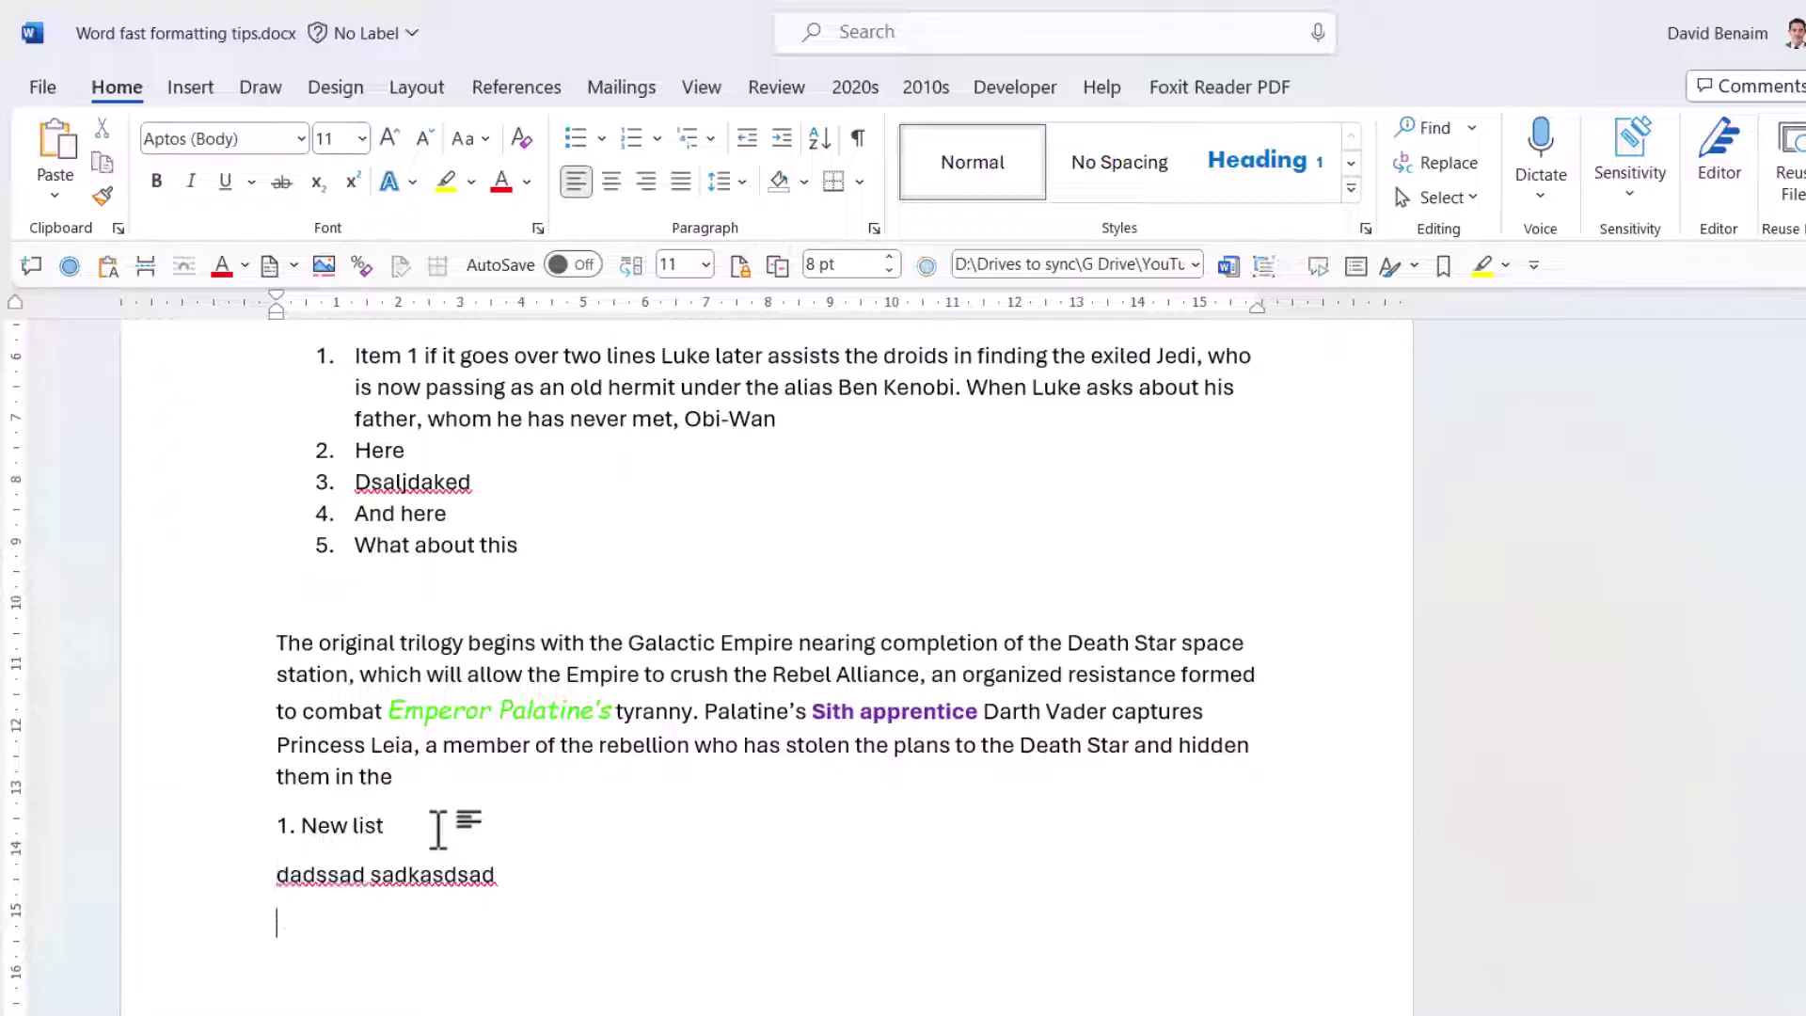
Add the lines "2. sdsdsd" and "Wqwwq" below "dadssad sadkasdsad".
{"action": "type", "text": ".2"}
{"action": "type", "text": ". "}
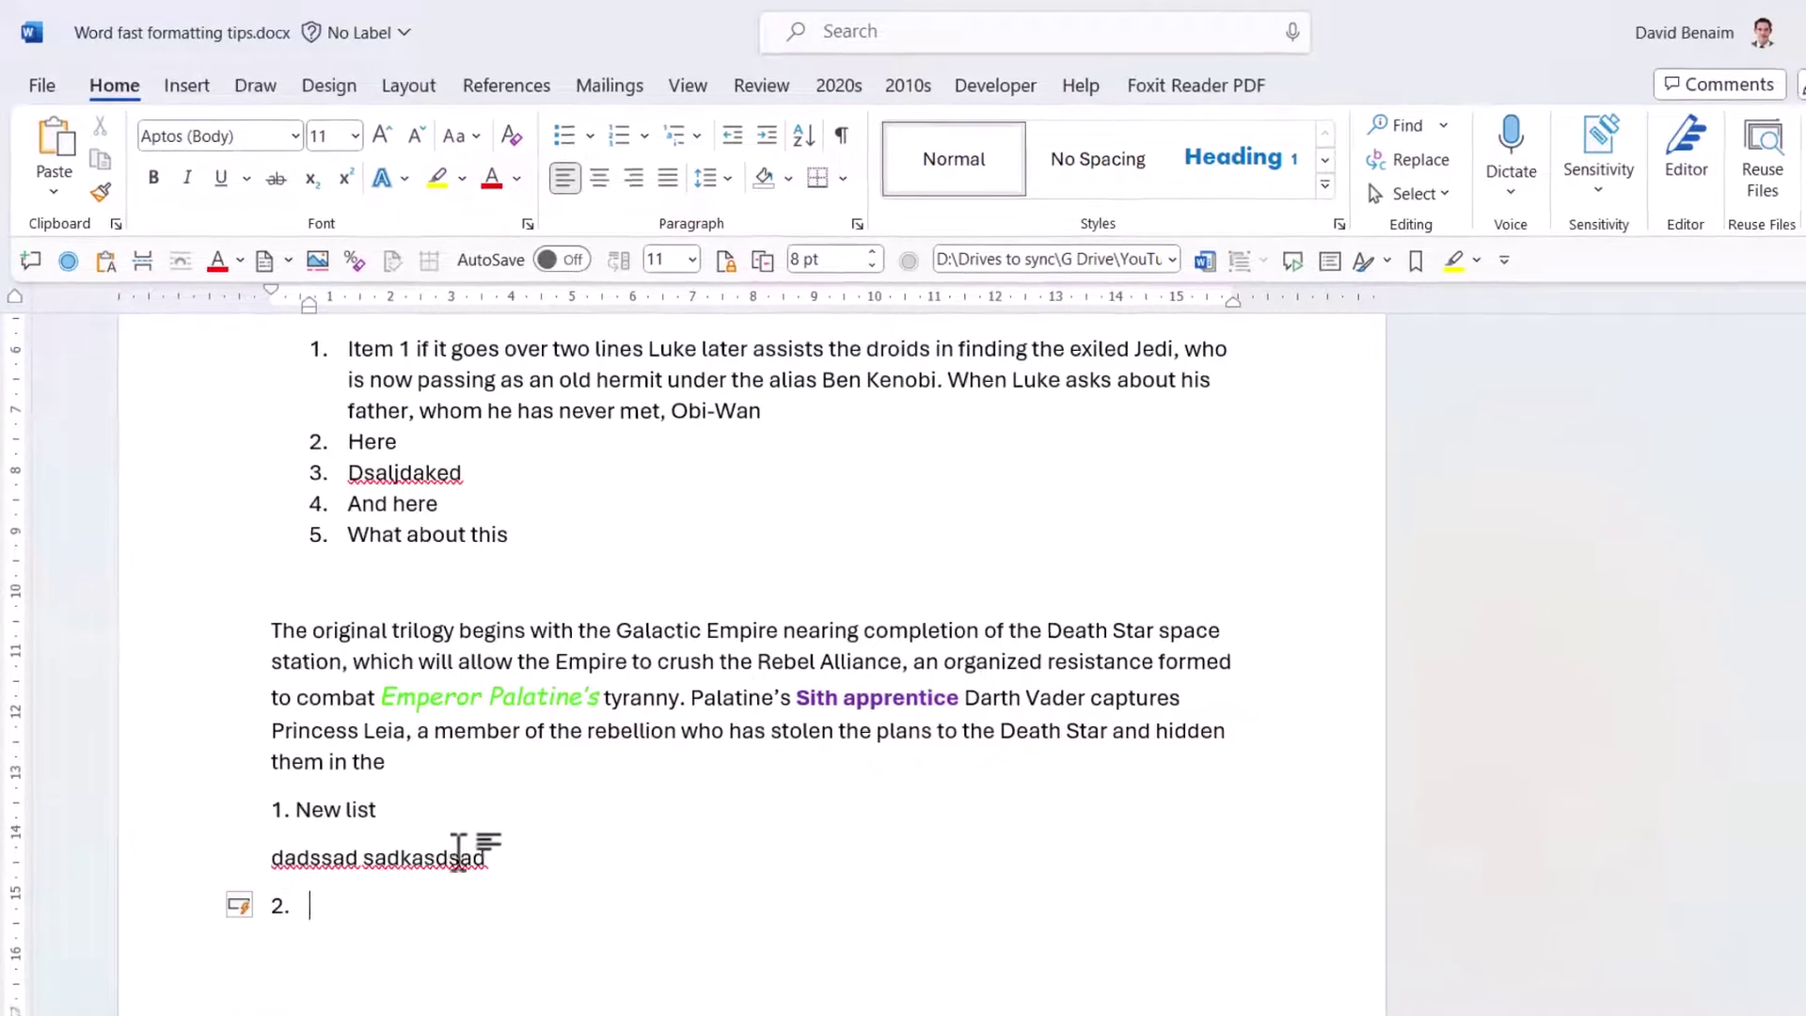
{"action": "type", "text": "sdsdsd"}
{"action": "key", "text": "Return"}
{"action": "key", "text": "Return"}
{"action": "type", "text": "Wqwwq"}
{"action": "key", "text": "Return"}
Stop automatic creation of numbered lists from a new "1." line, and enter "dfdfdf" on it with "12" on the line below.
{"action": "type", "text": "1."}
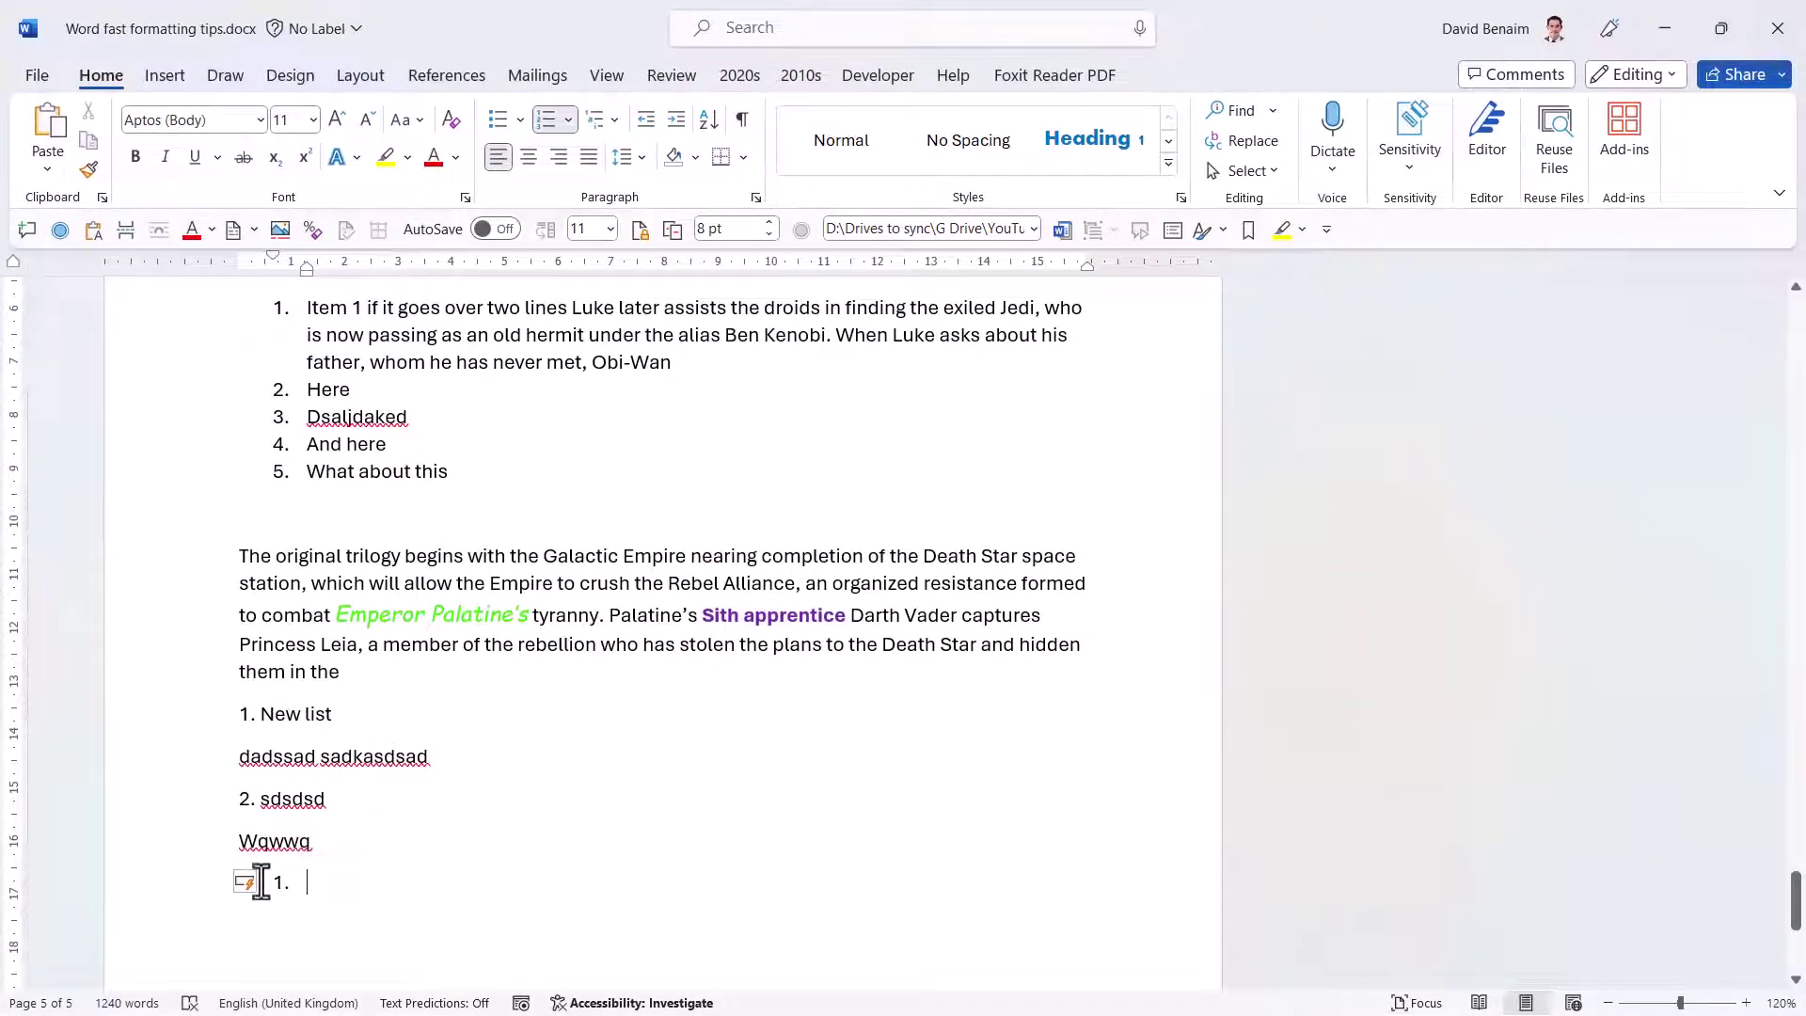
{"action": "left_click", "coordinate": [246, 884]}
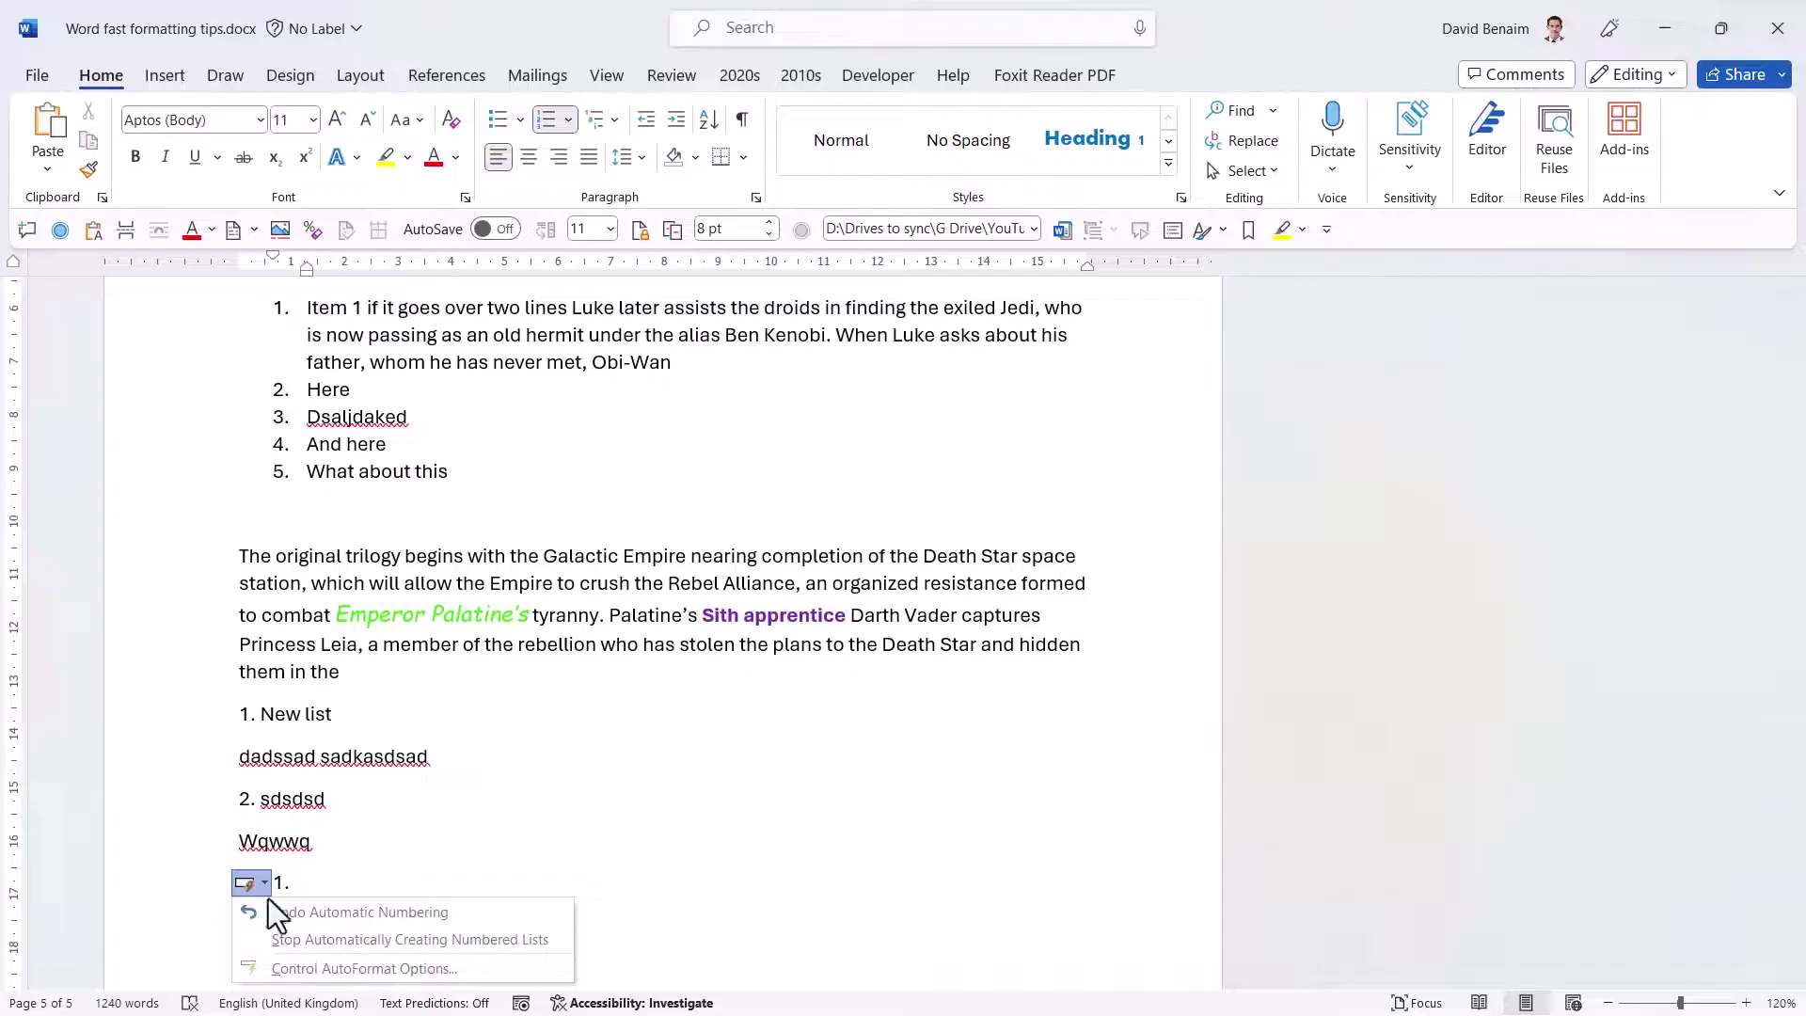
{"action": "left_click", "coordinate": [327, 941]}
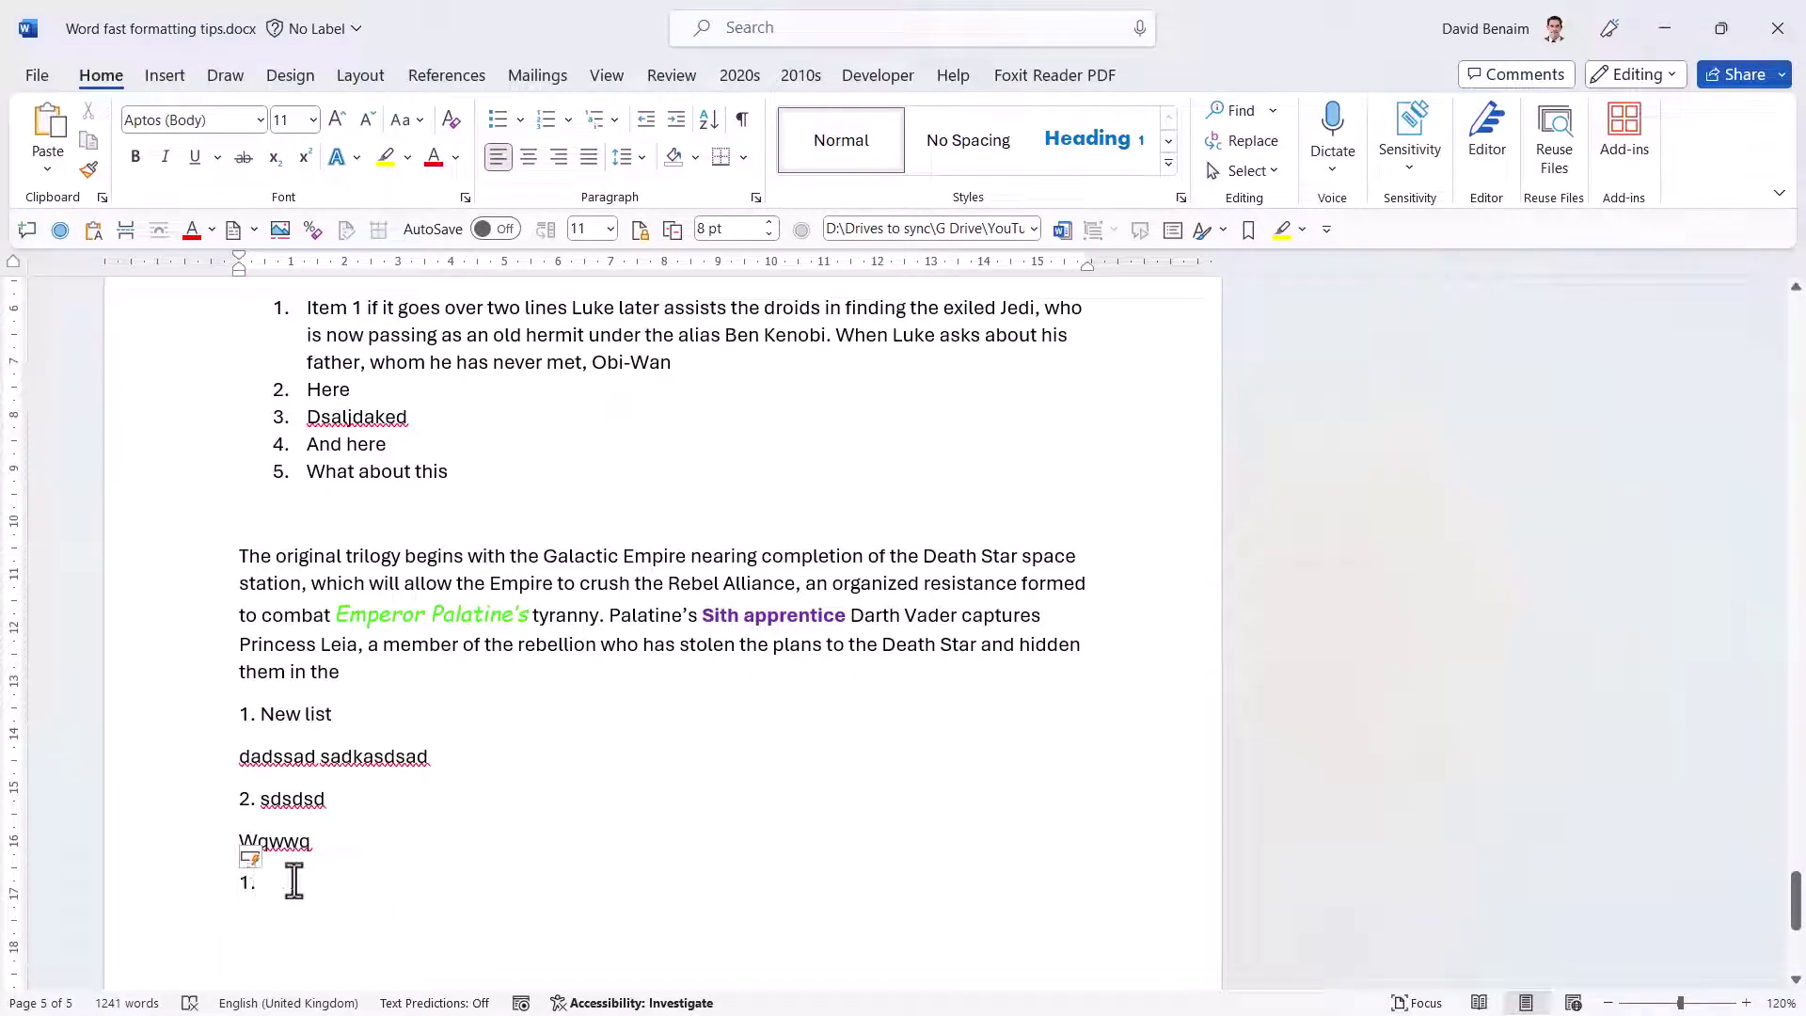
{"action": "type", "text": "dfdfdf"}
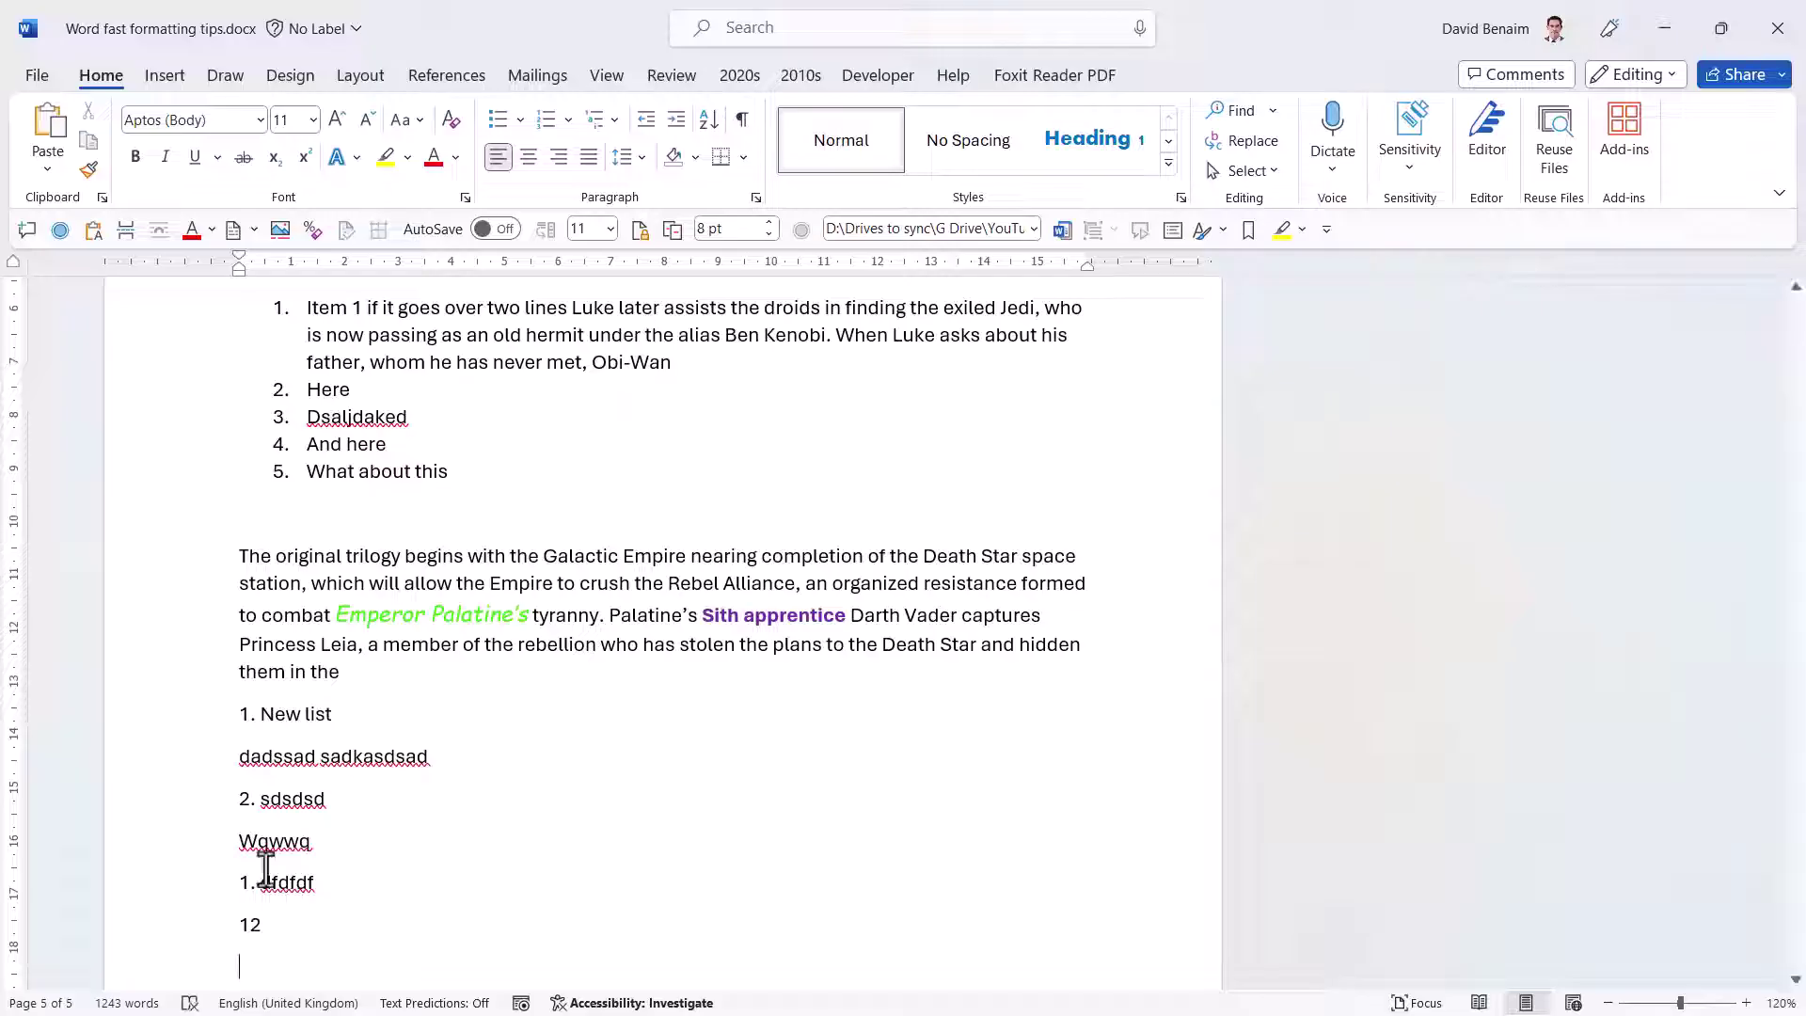
Turn automatic numbered lists back on in the AutoFormat As You Type options and save the settings.
{"action": "left_click", "coordinate": [38, 81]}
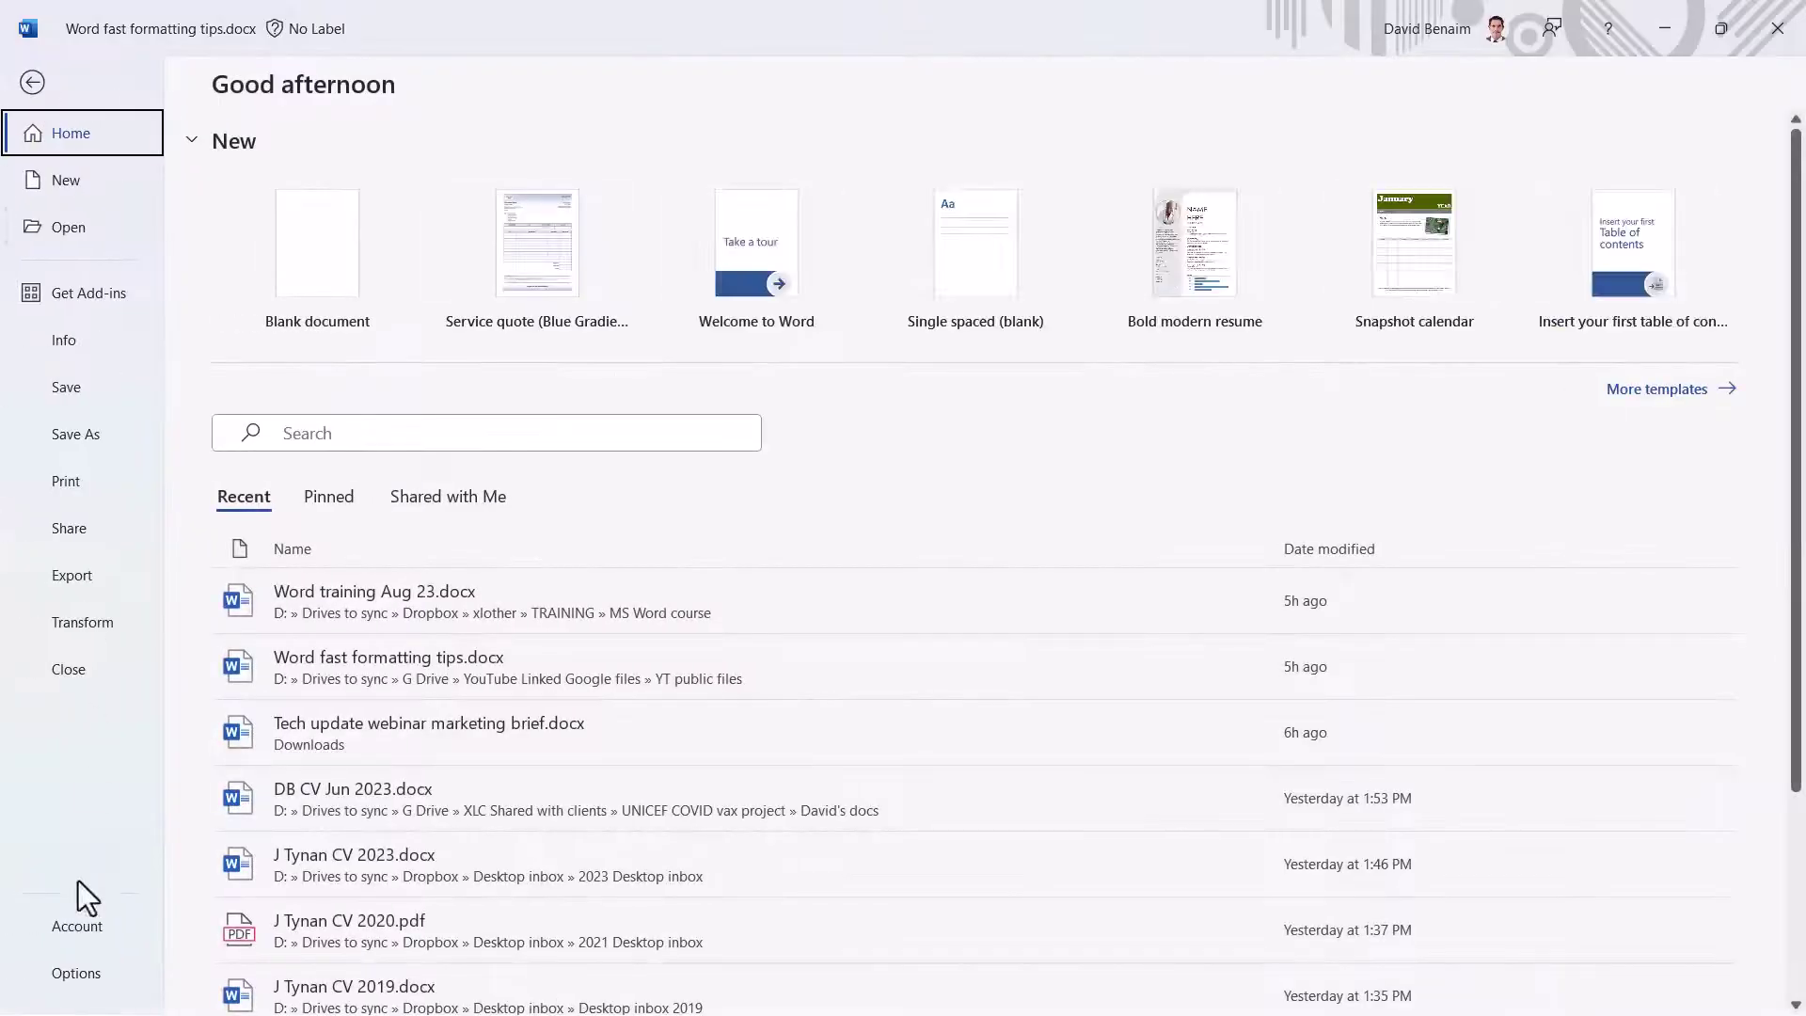
{"action": "left_click", "coordinate": [77, 973]}
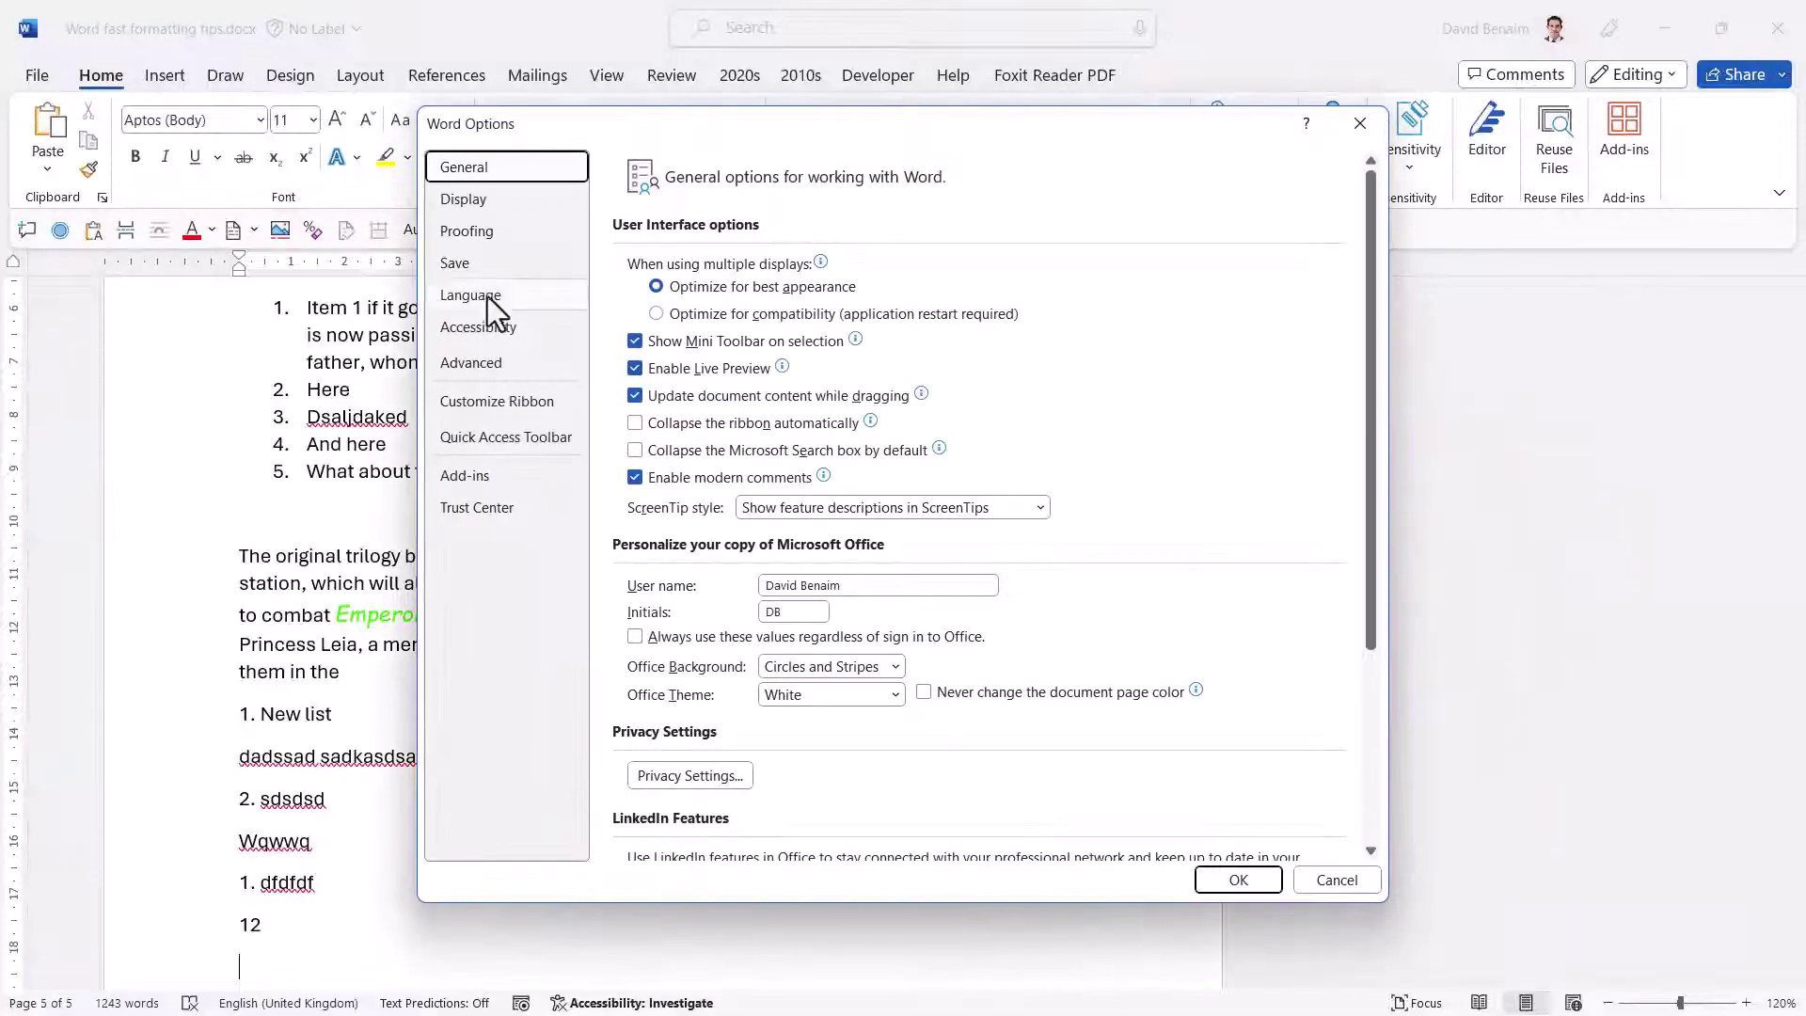
{"action": "left_click", "coordinate": [503, 235]}
{"action": "left_click", "coordinate": [1030, 268]}
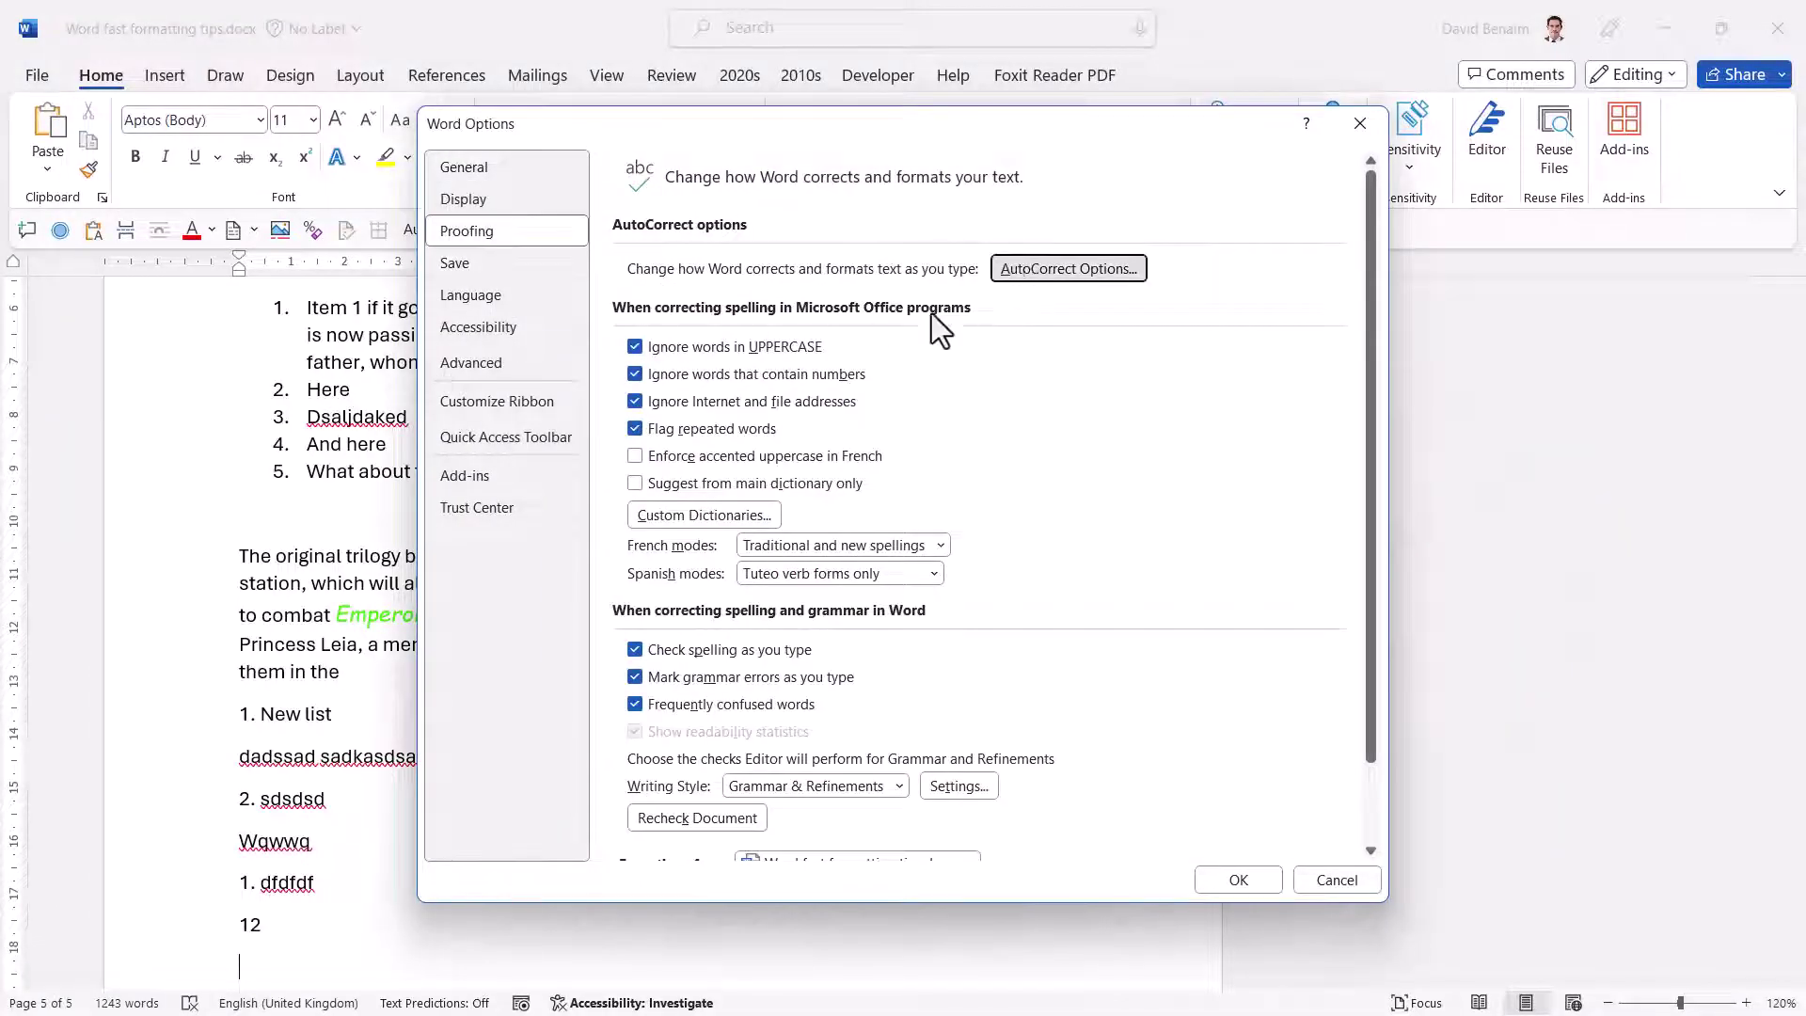
{"action": "left_click", "coordinate": [878, 249]}
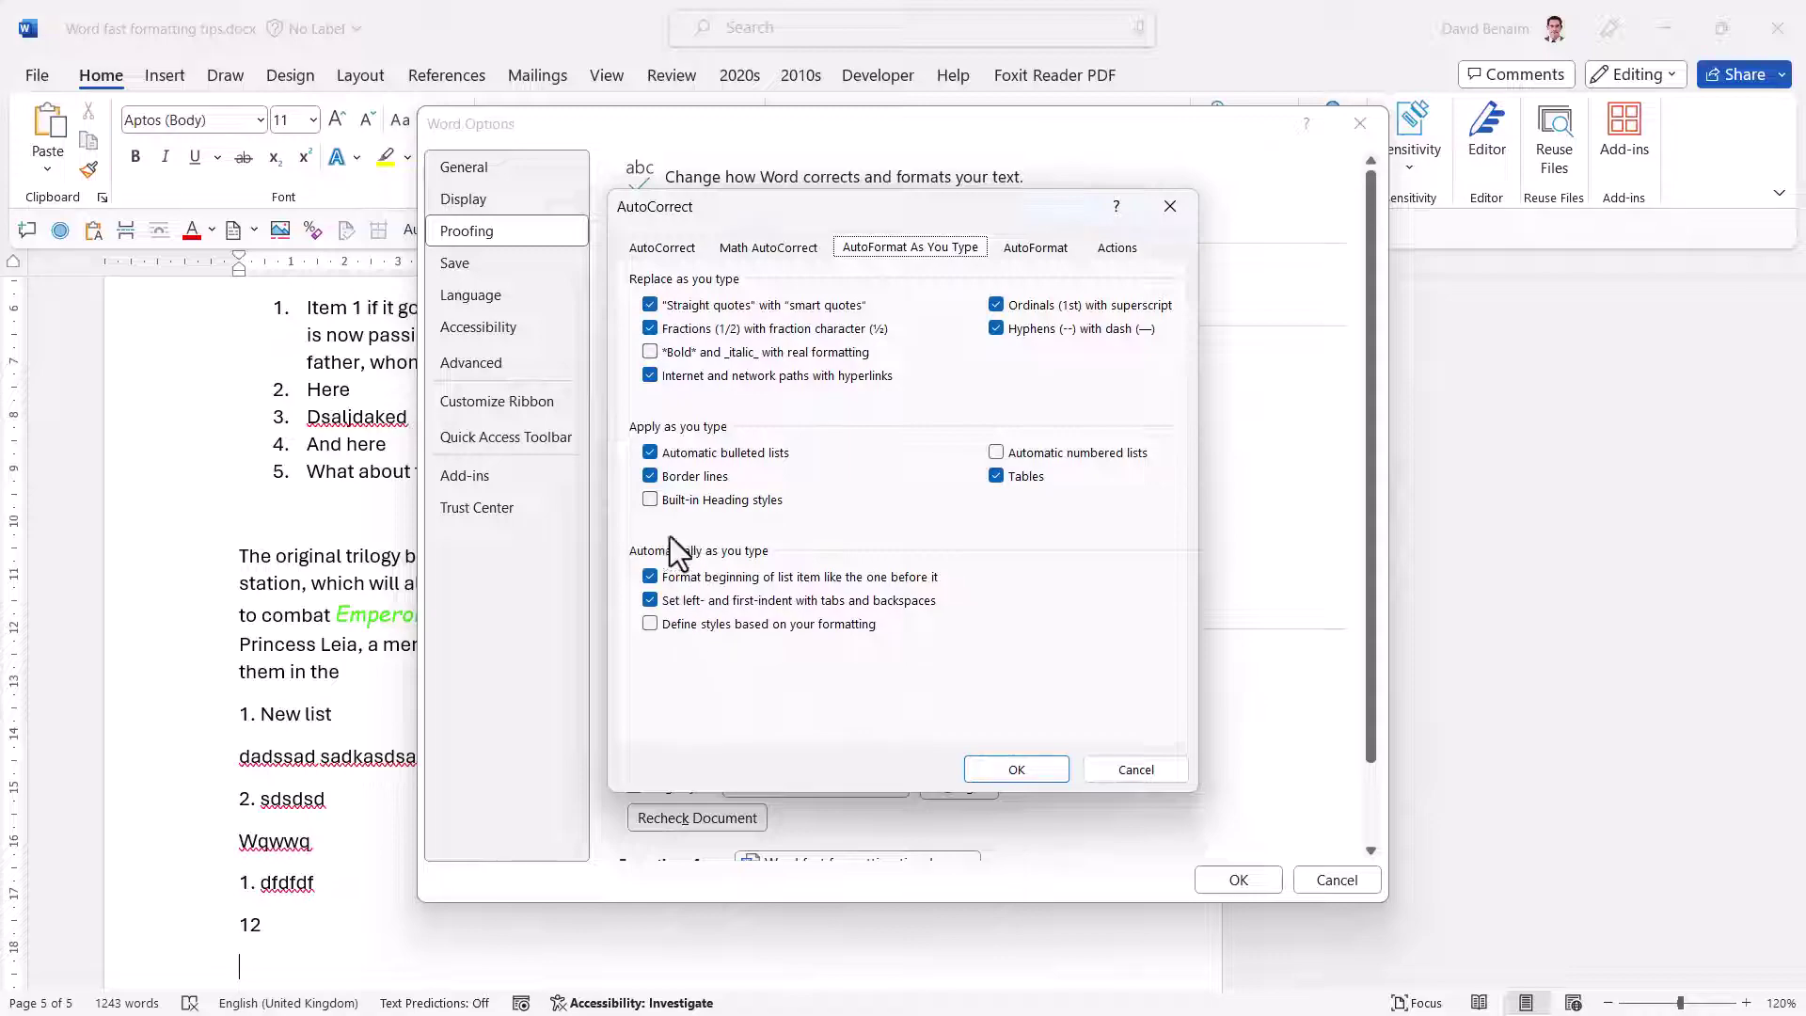
{"action": "left_click", "coordinate": [1030, 451]}
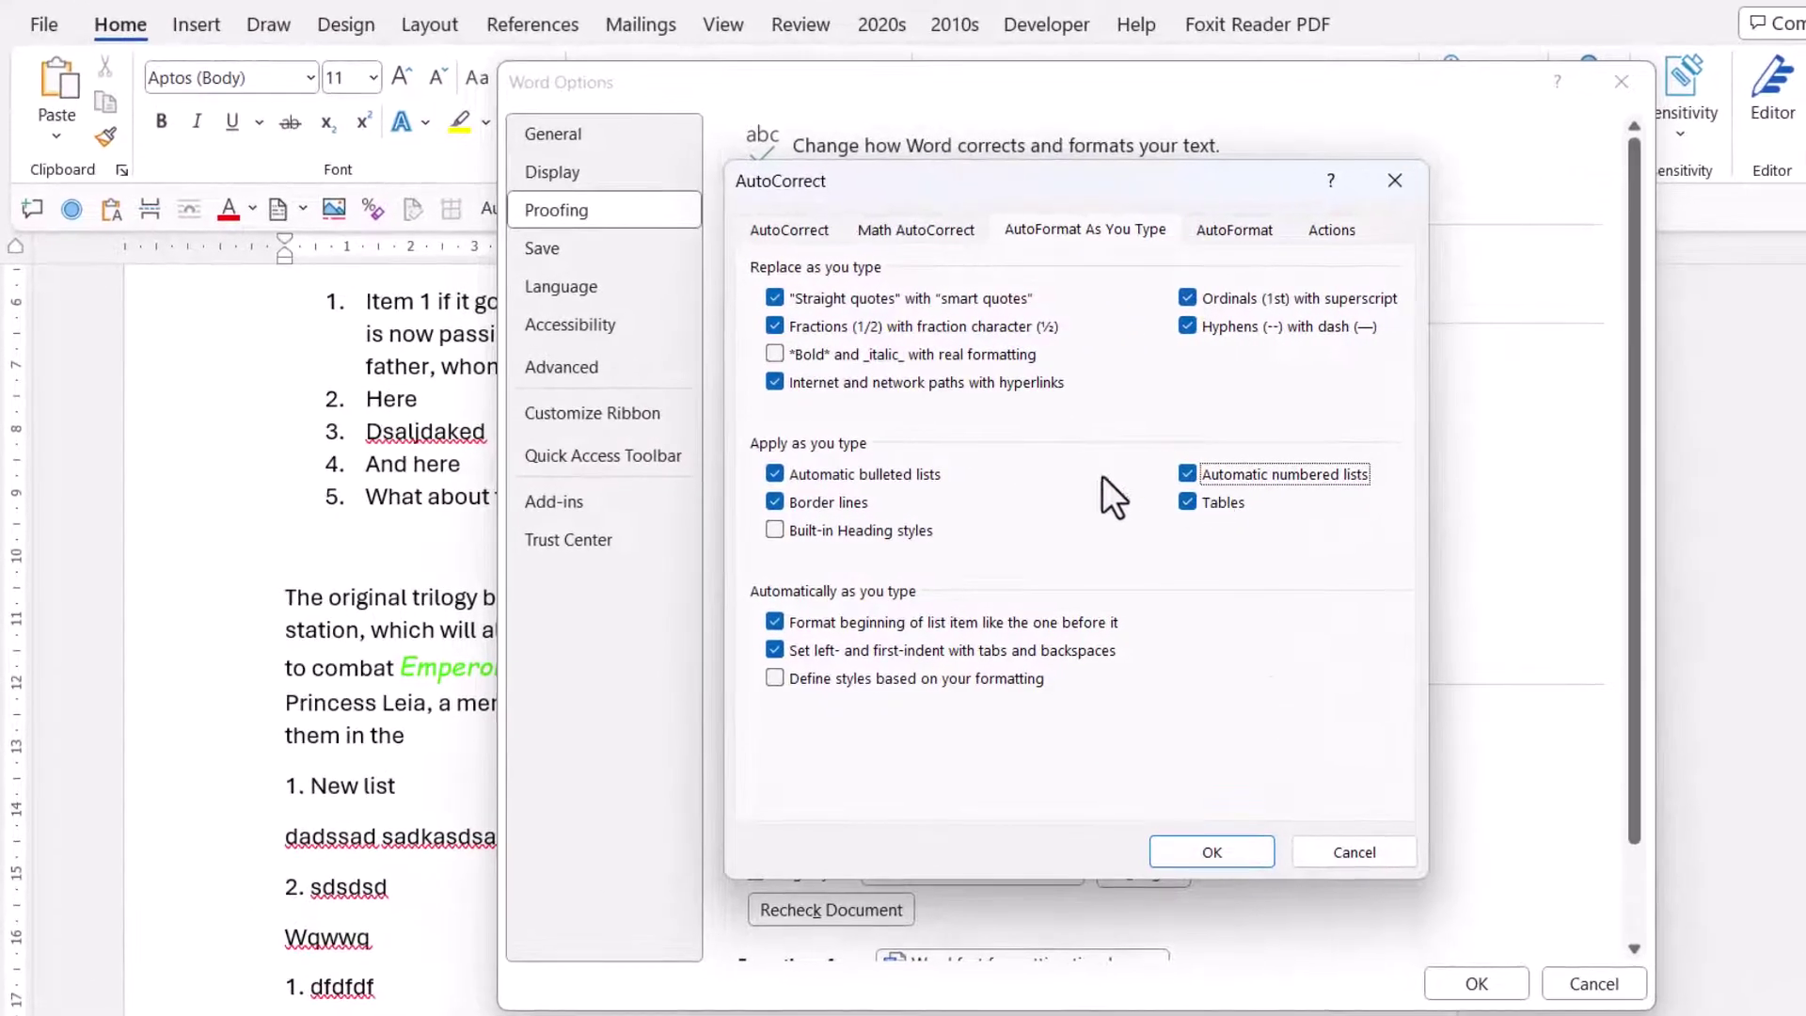
{"action": "left_click", "coordinate": [1225, 856]}
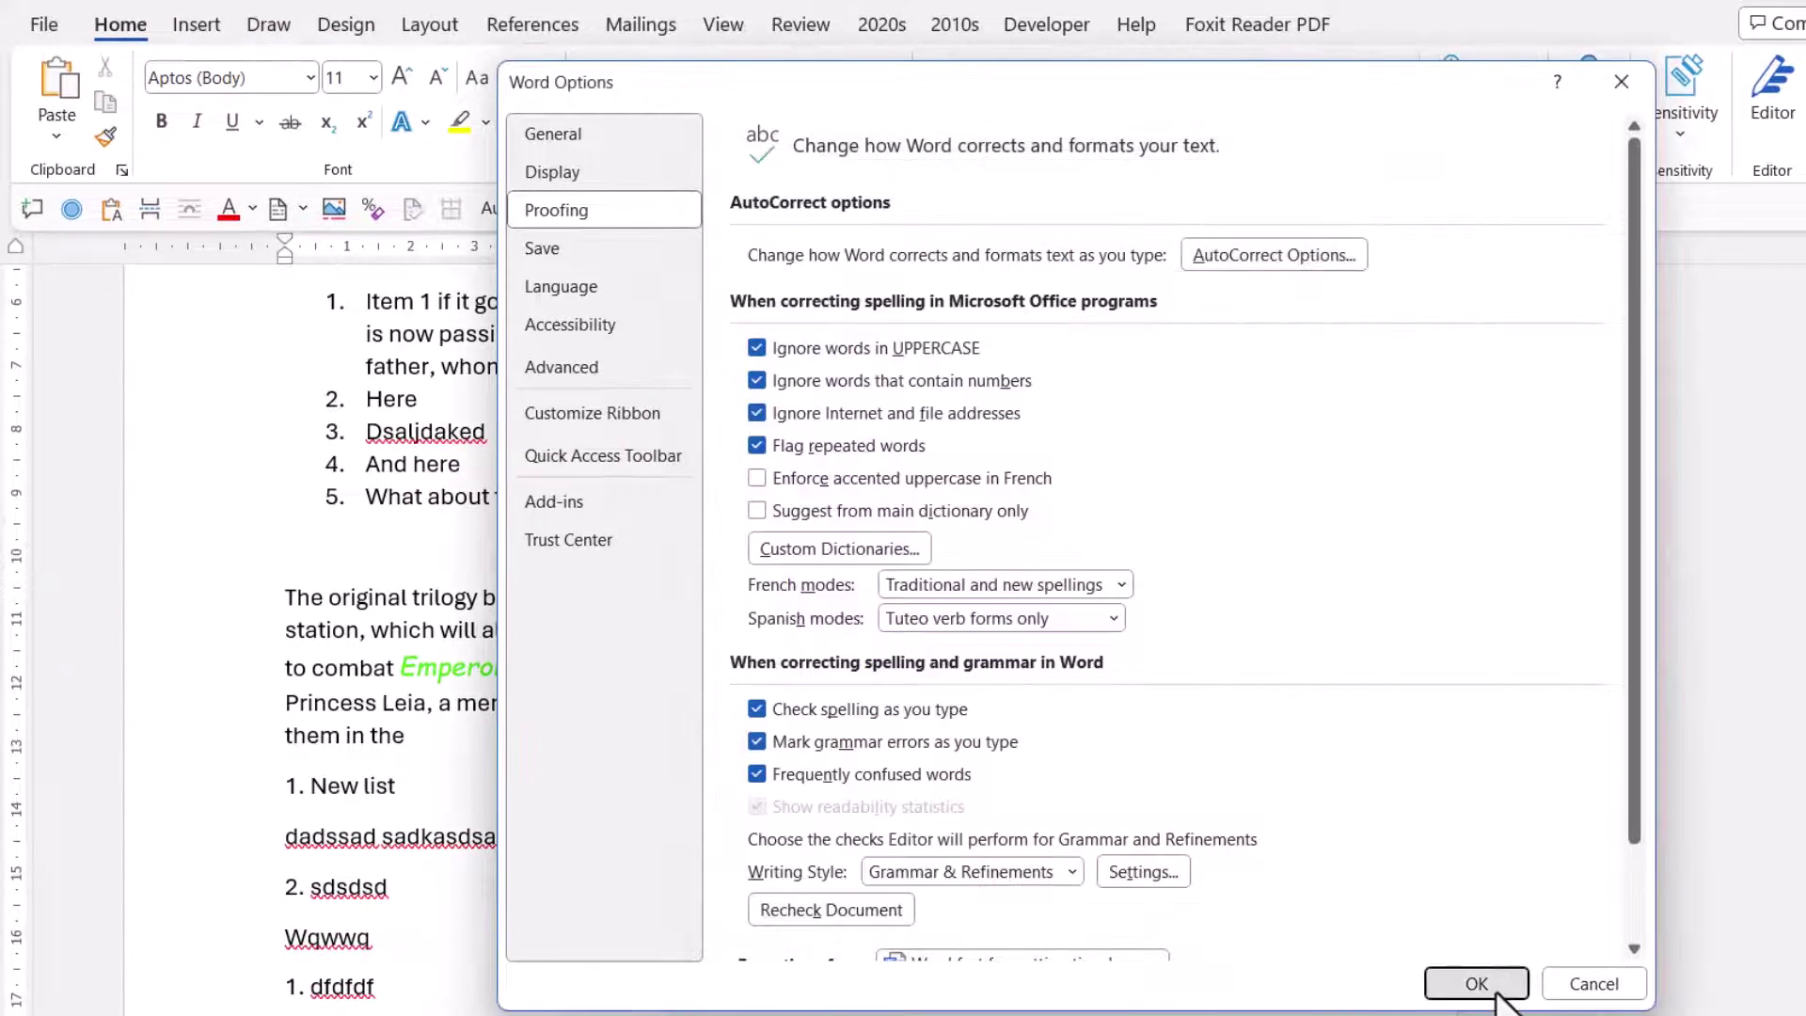
{"action": "left_click", "coordinate": [1481, 979]}
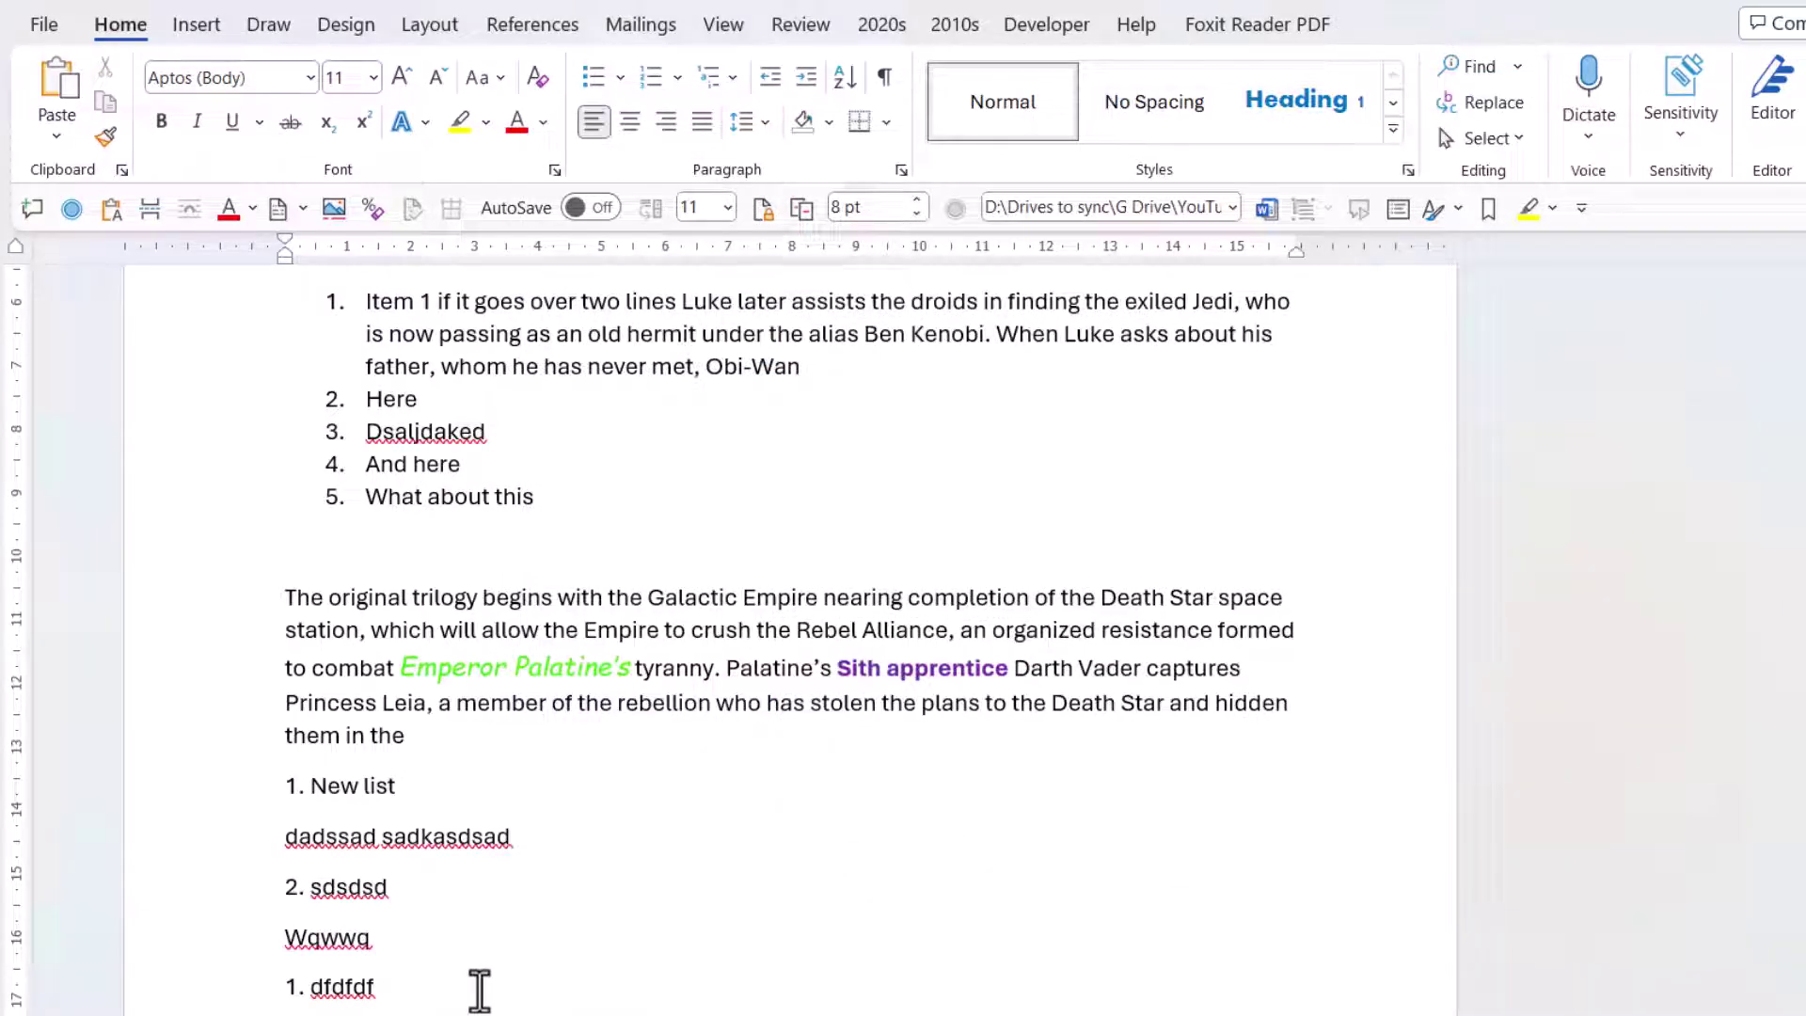
Enter "12" below "1. dfdfdf" and add a bulleted list of "Sadasd", "Wewewew" and "Qeewwe" beneath it.
{"action": "key", "text": "Return"}
{"action": "type", "text": "12"}
{"action": "key", "text": "Return"}
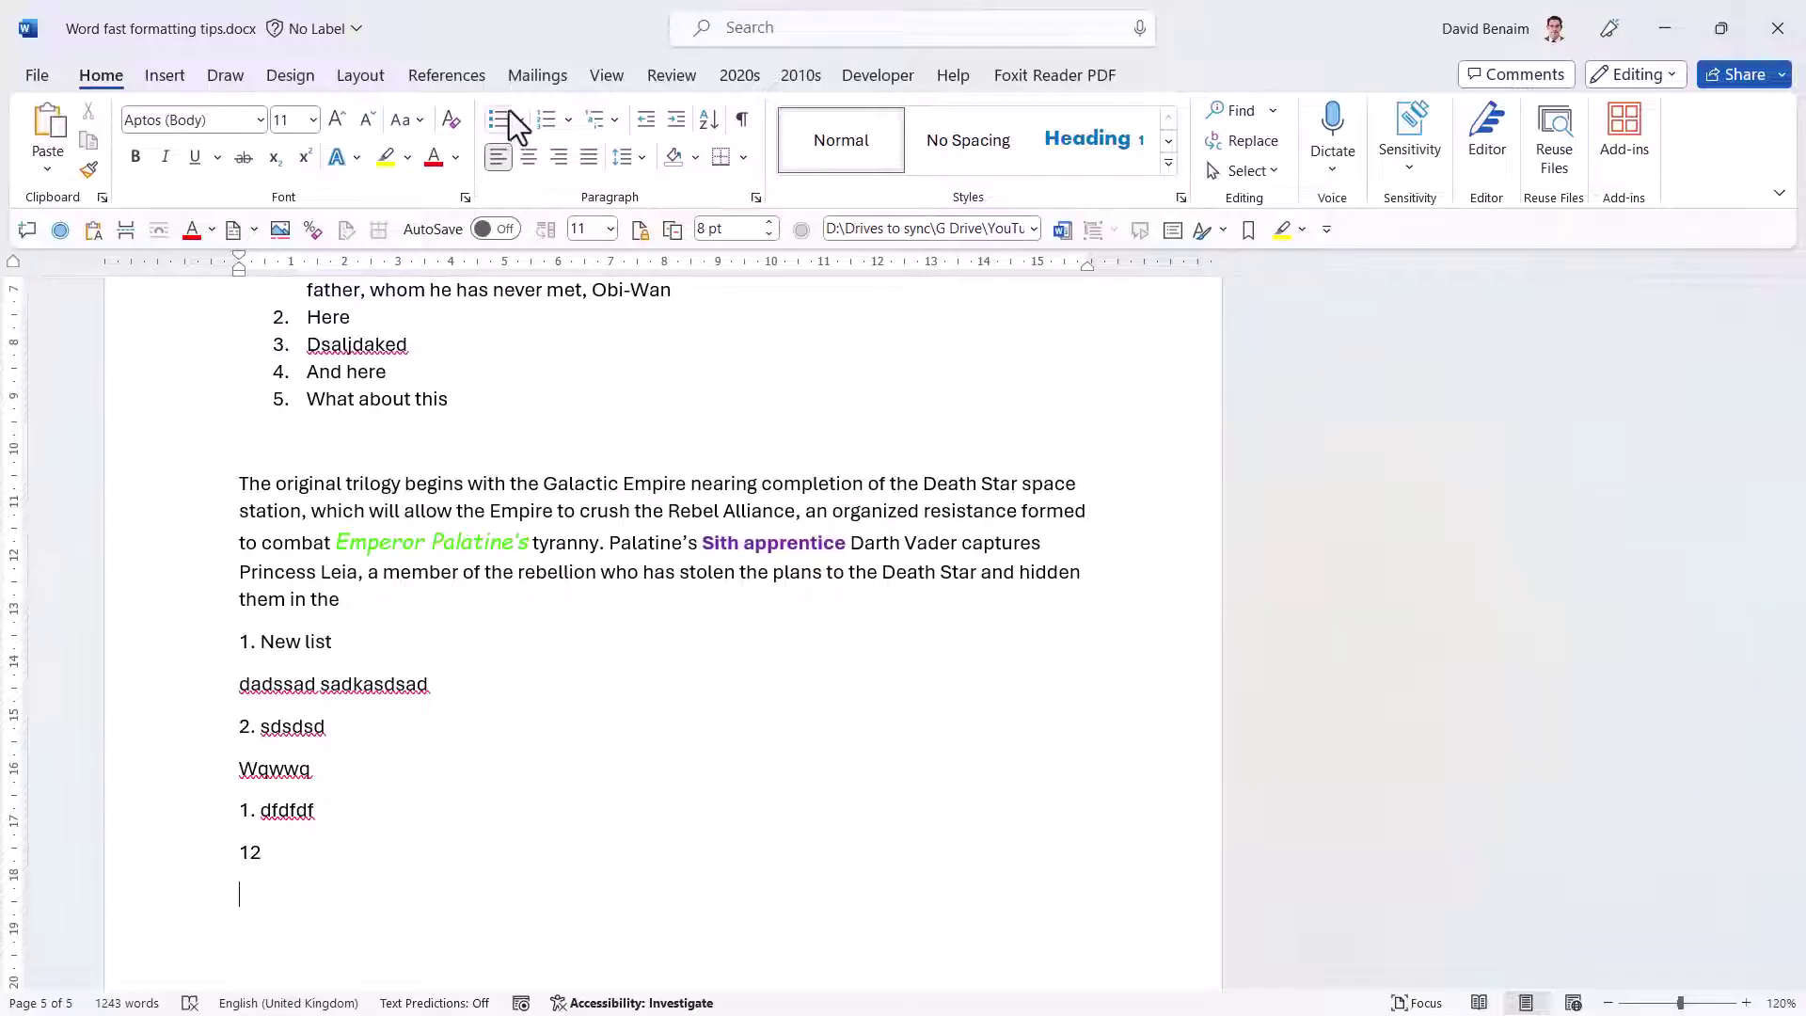
{"action": "key", "text": "ctrl+shift+l"}
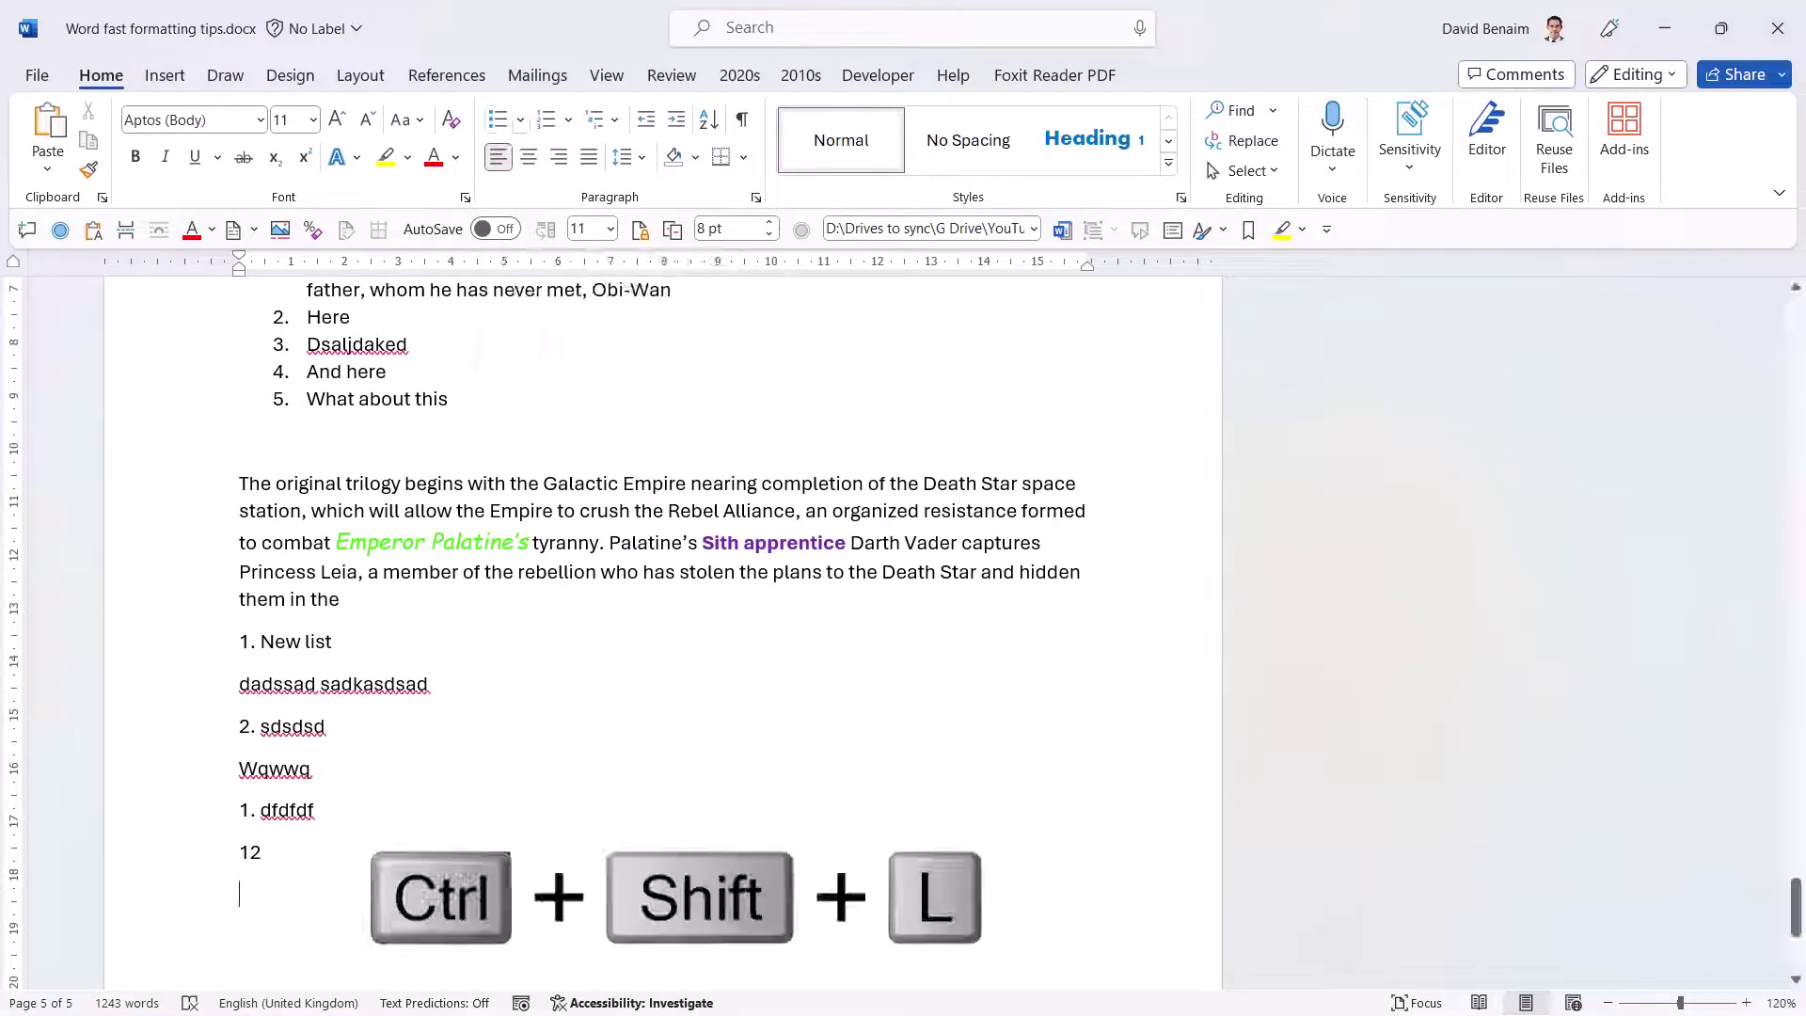
{"action": "type", "text": "sadasd"}
{"action": "key", "text": "Return"}
{"action": "type", "text": "wewewew"}
{"action": "key", "text": "Return"}
{"action": "type", "text": "qeewwe"}
{"action": "key", "text": "Return"}
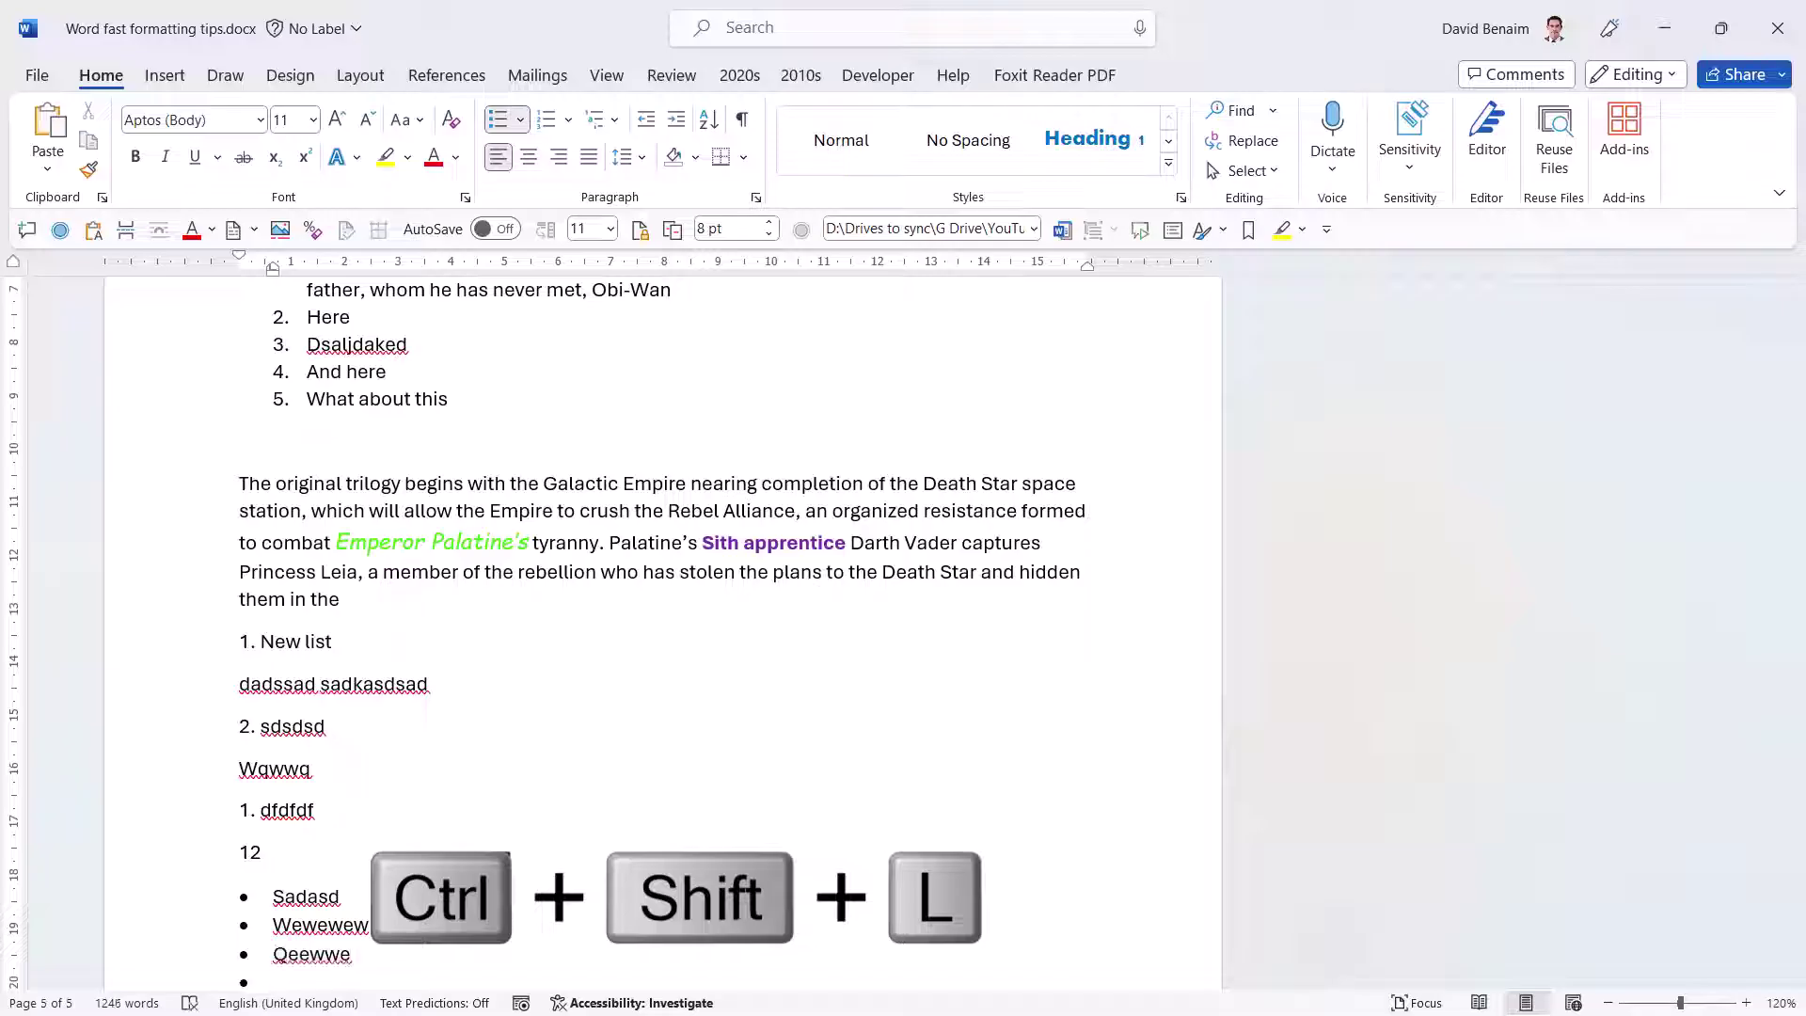
{"action": "key", "text": "shift+Tab"}
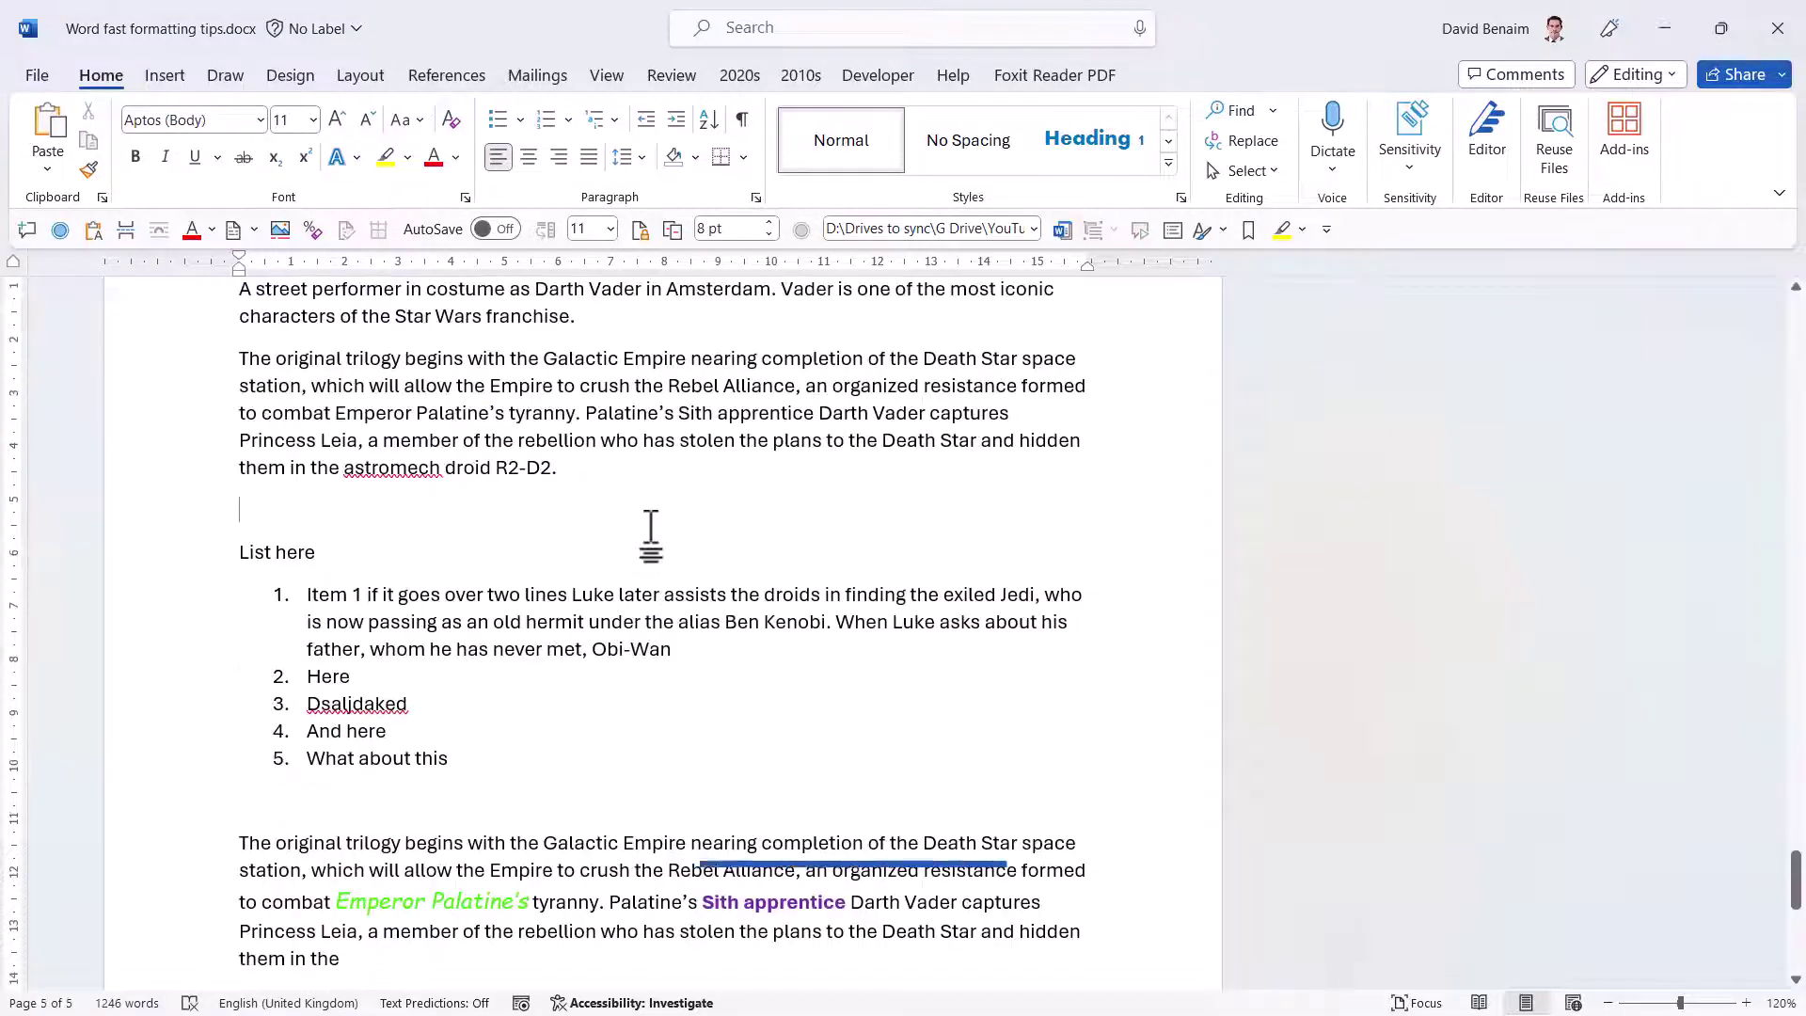
Paste the copied "CATEGORY:Consultancy" and "LOCATION:Phnom Penh" lines onto the blank line above "List here".
{"action": "right_click", "coordinate": [533, 511]}
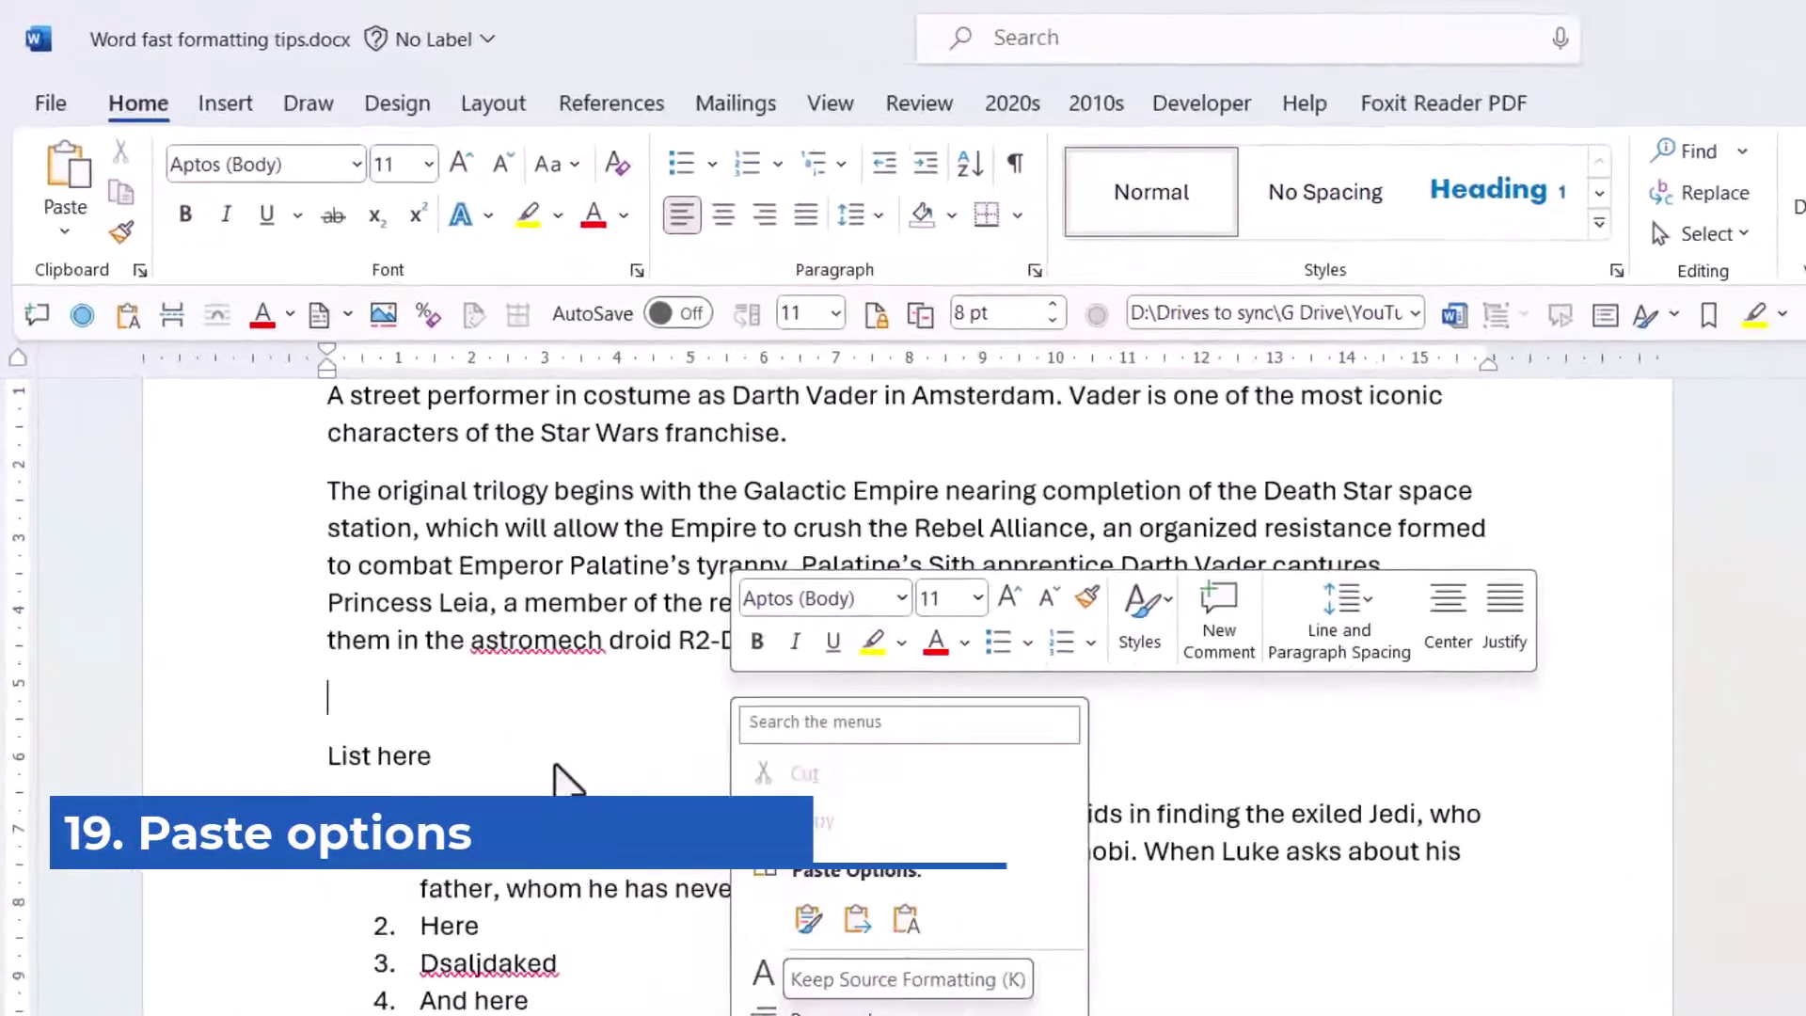
{"action": "left_click", "coordinate": [375, 510]}
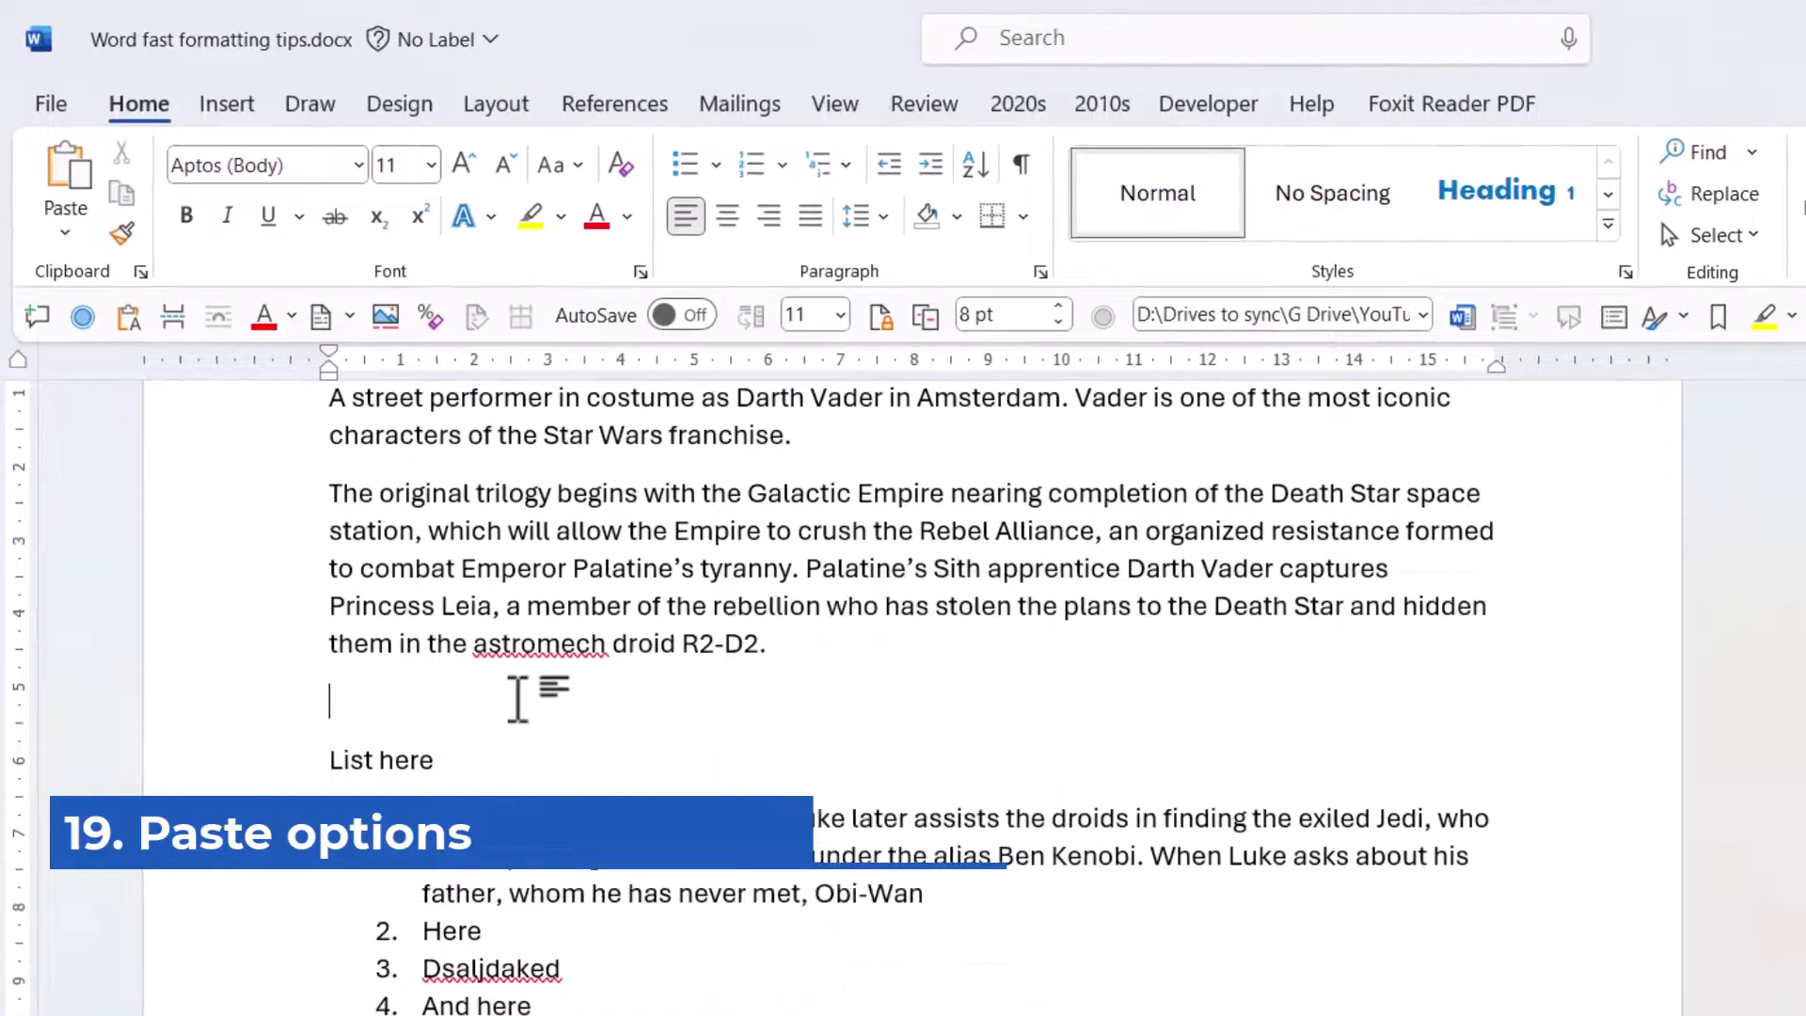
{"action": "type", "text": "CATEGORY:Consultancy LOCATION:Phnom Penh"}
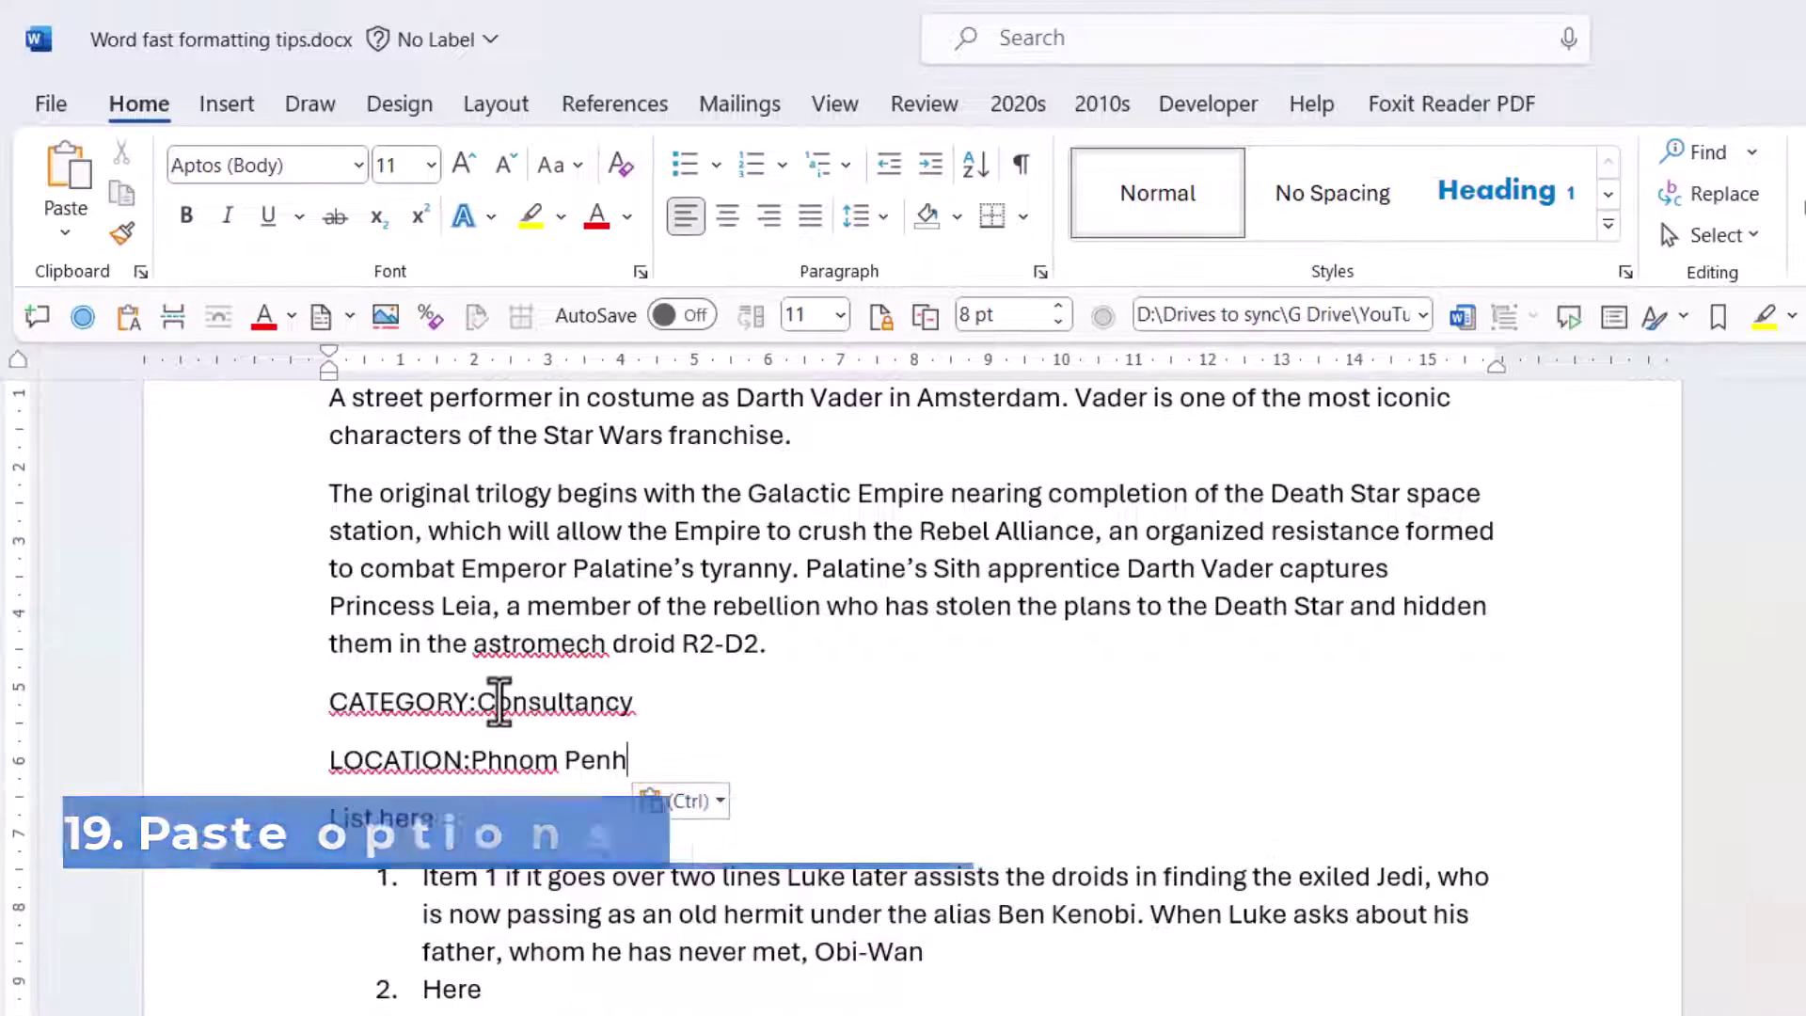
Switch the pasted category and location lines to Keep Source Formatting.
{"action": "left_click", "coordinate": [687, 804]}
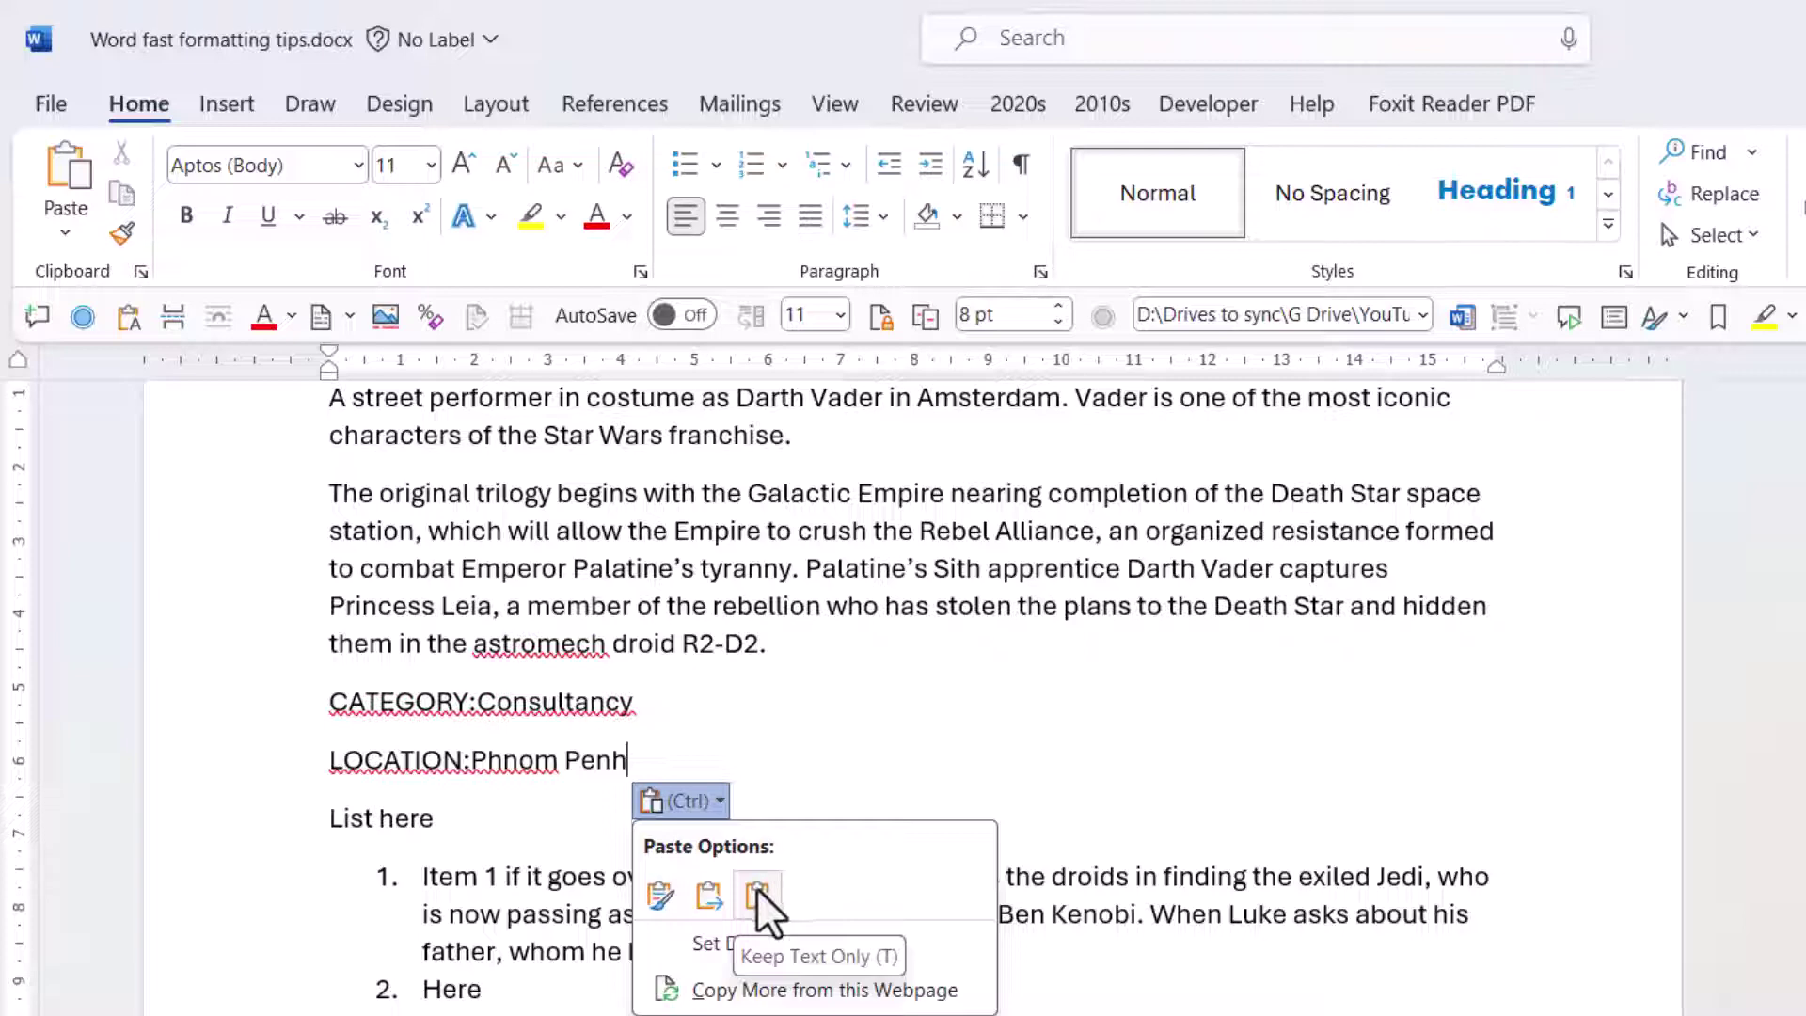
{"action": "left_click", "coordinate": [662, 901]}
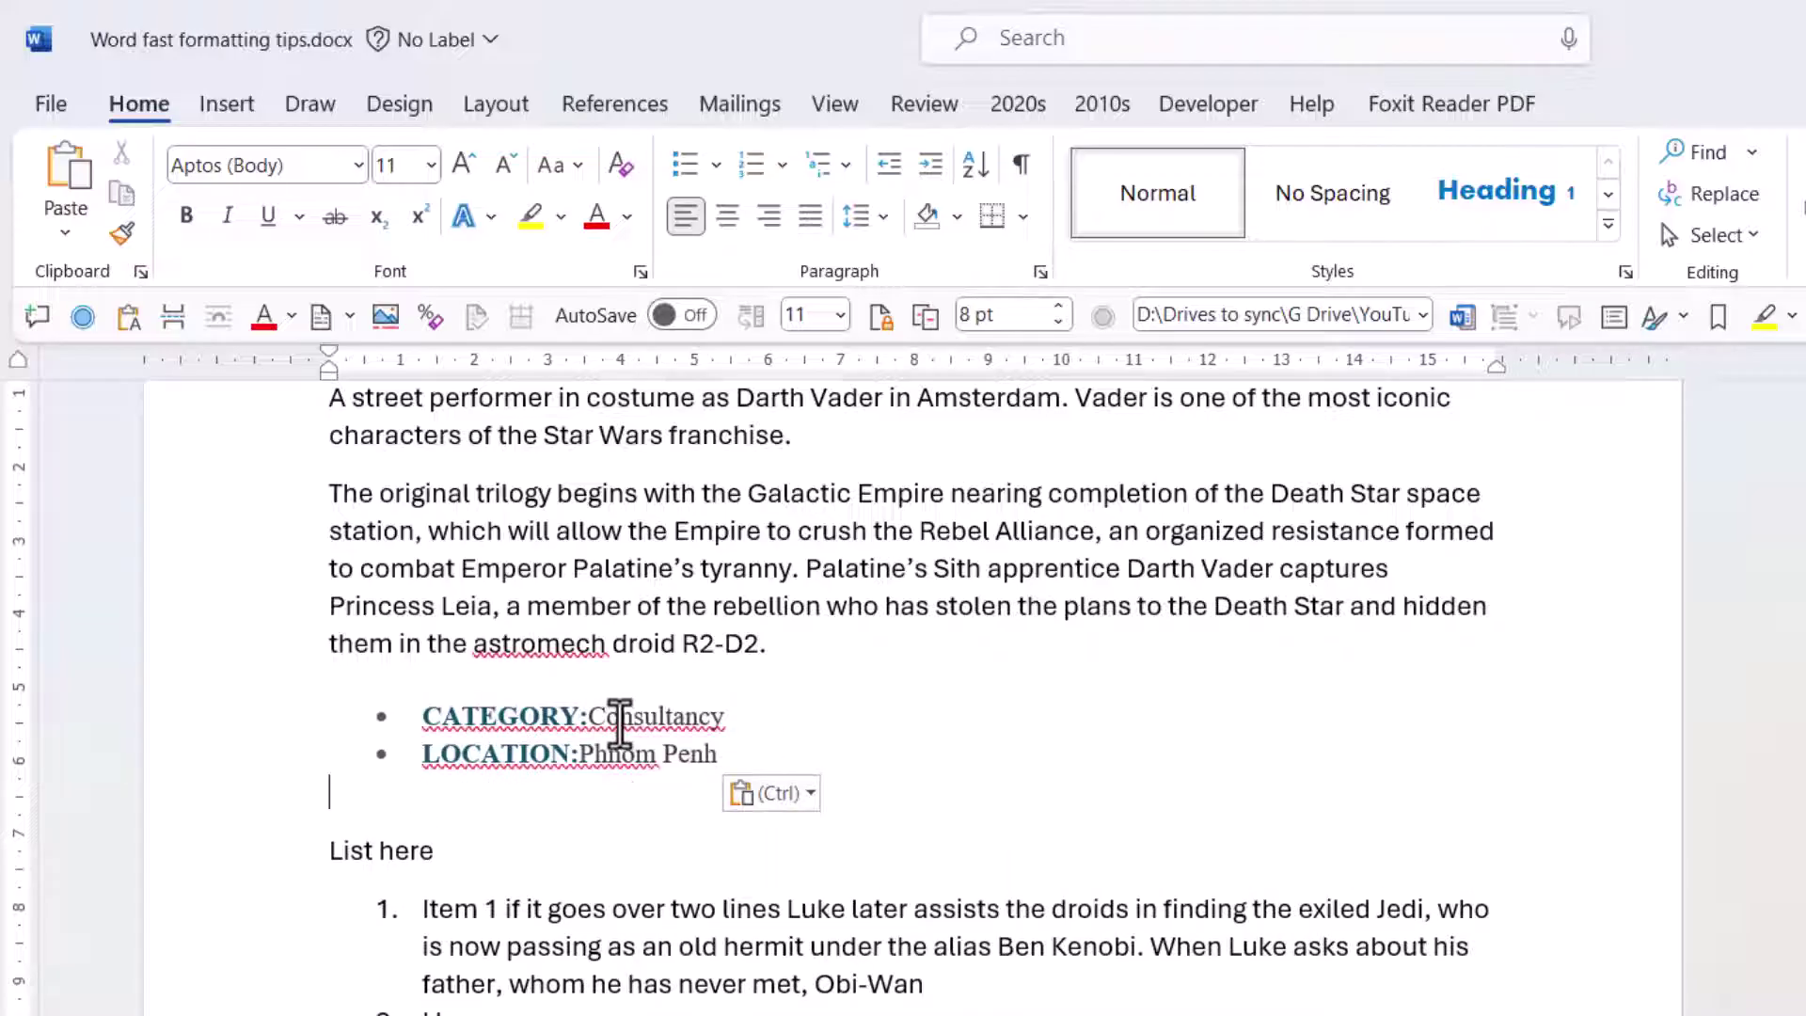
{"action": "left_click", "coordinate": [555, 718]}
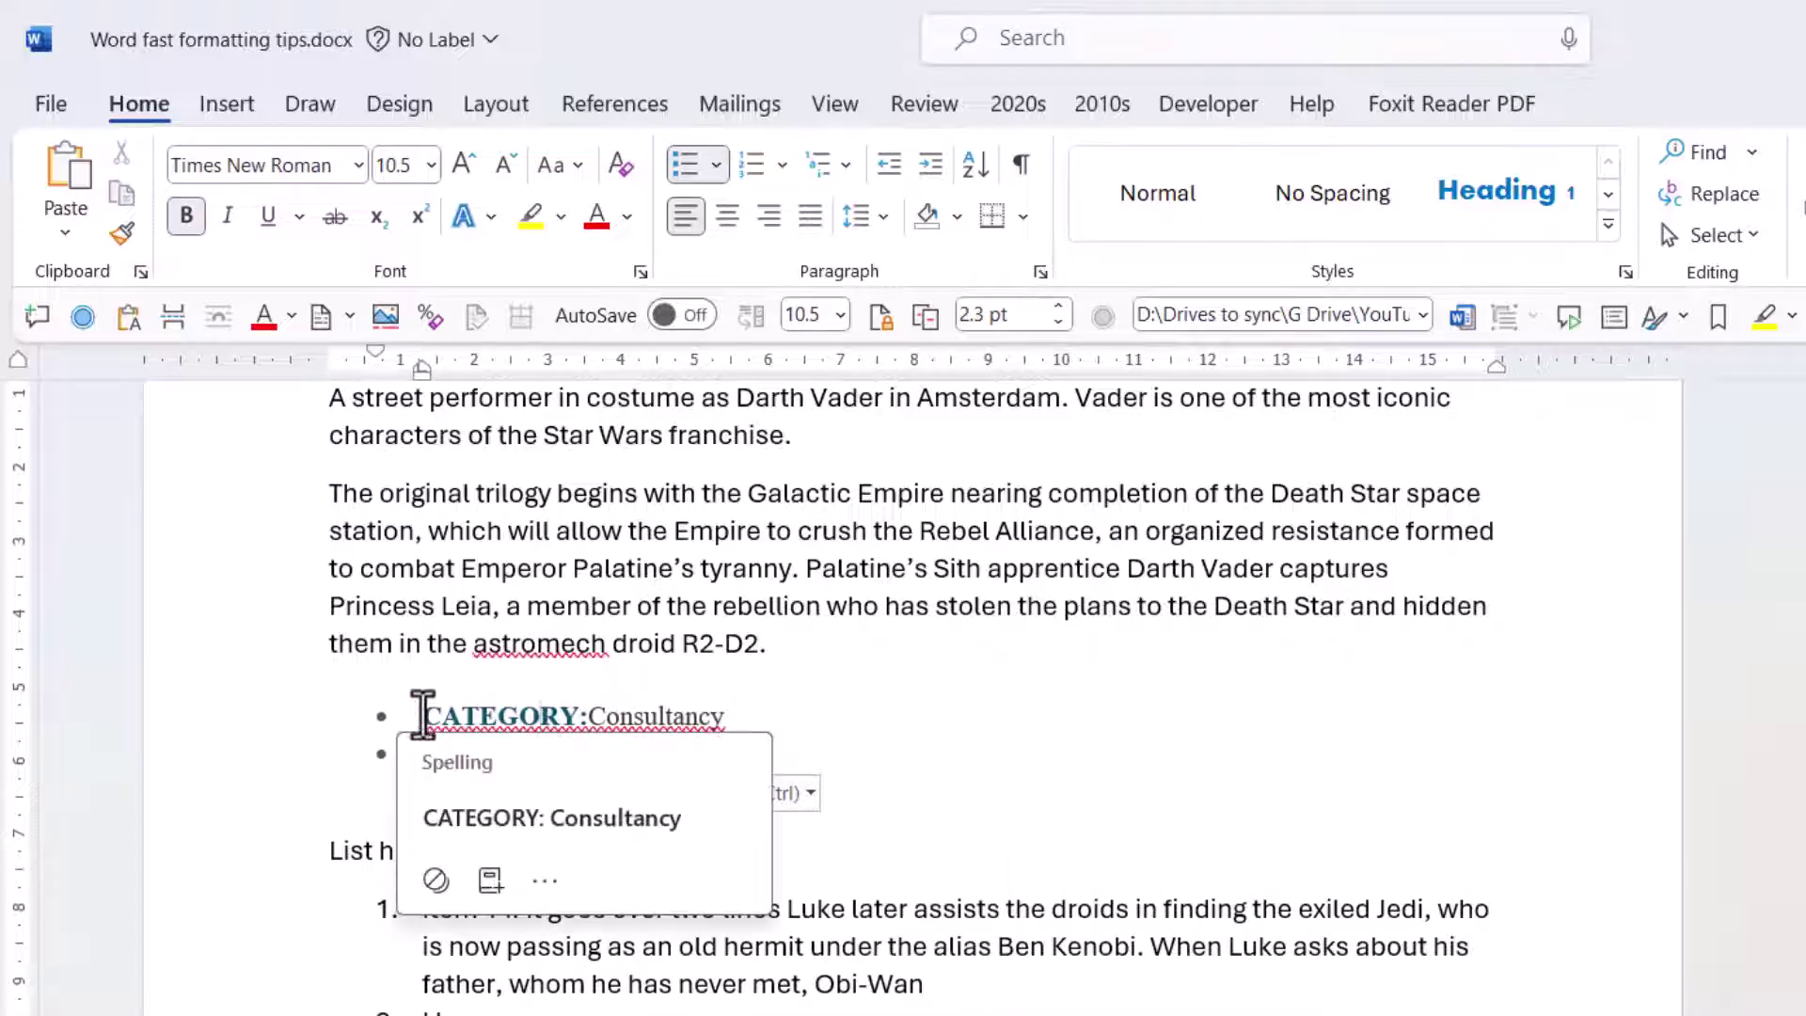
{"action": "left_click", "coordinate": [793, 732]}
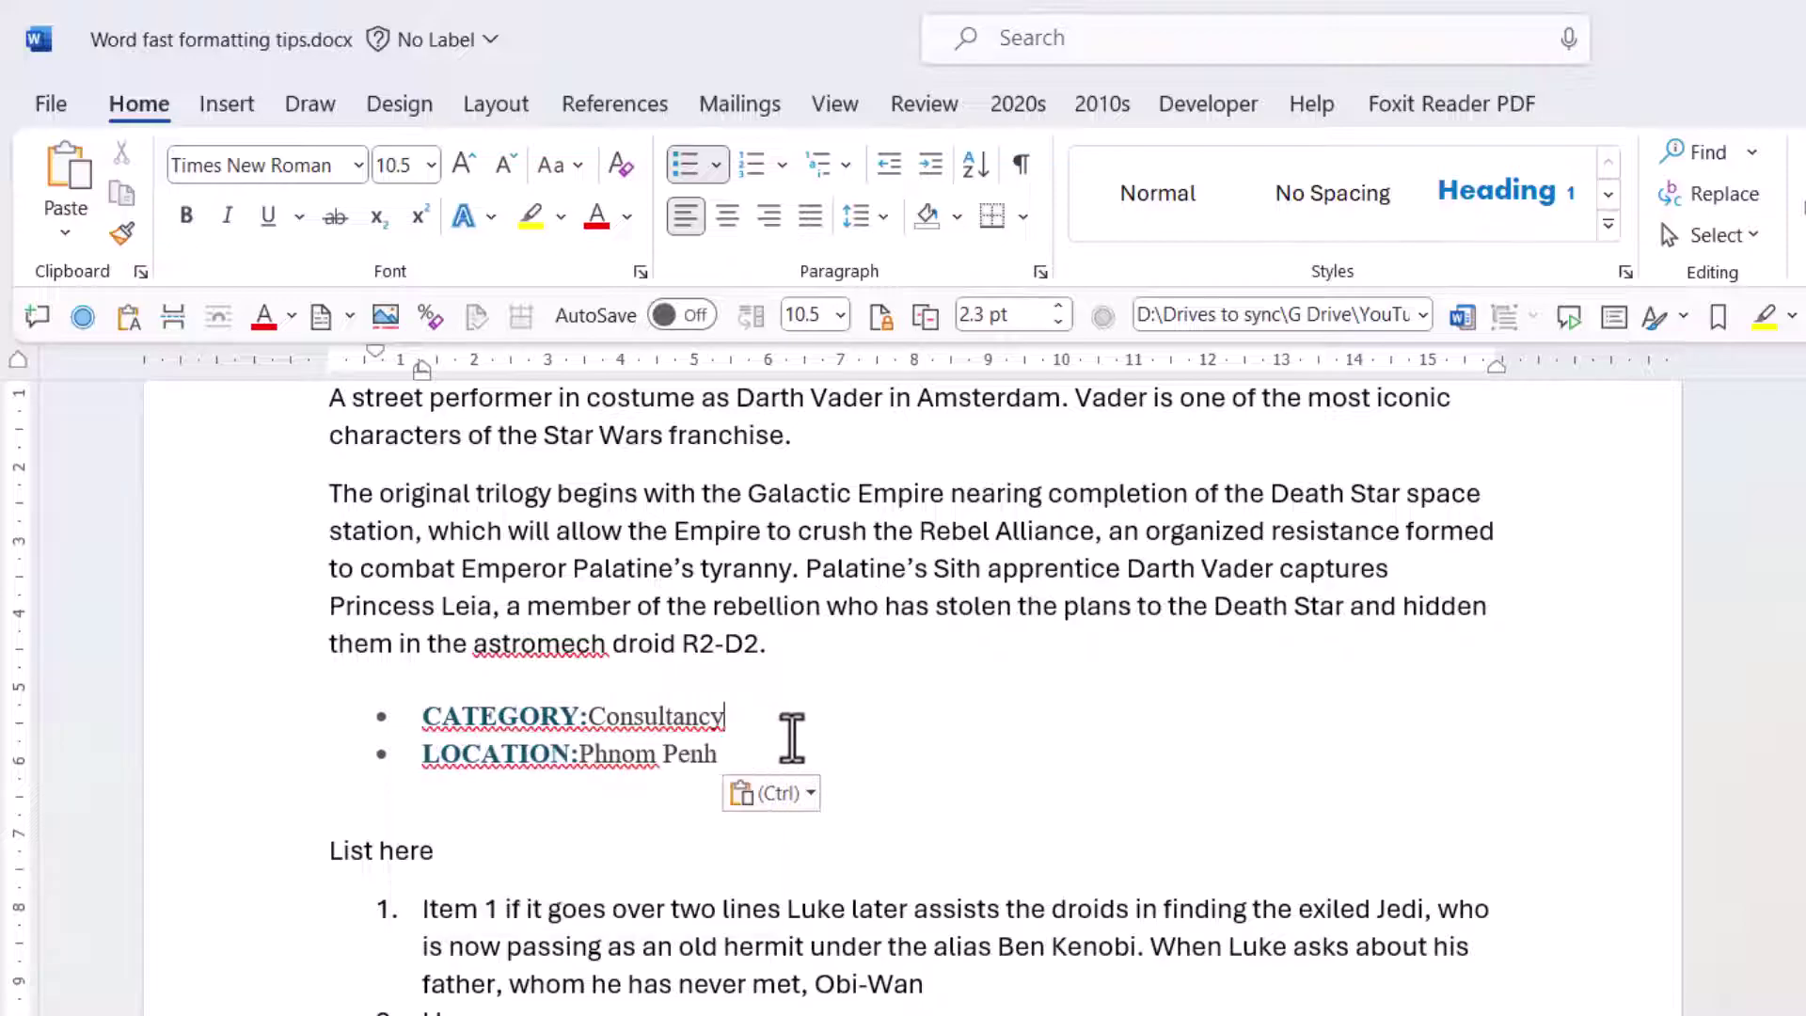
Change the pasted category and location lines to Merge Formatting so they match the document's font.
{"action": "left_click", "coordinate": [789, 795]}
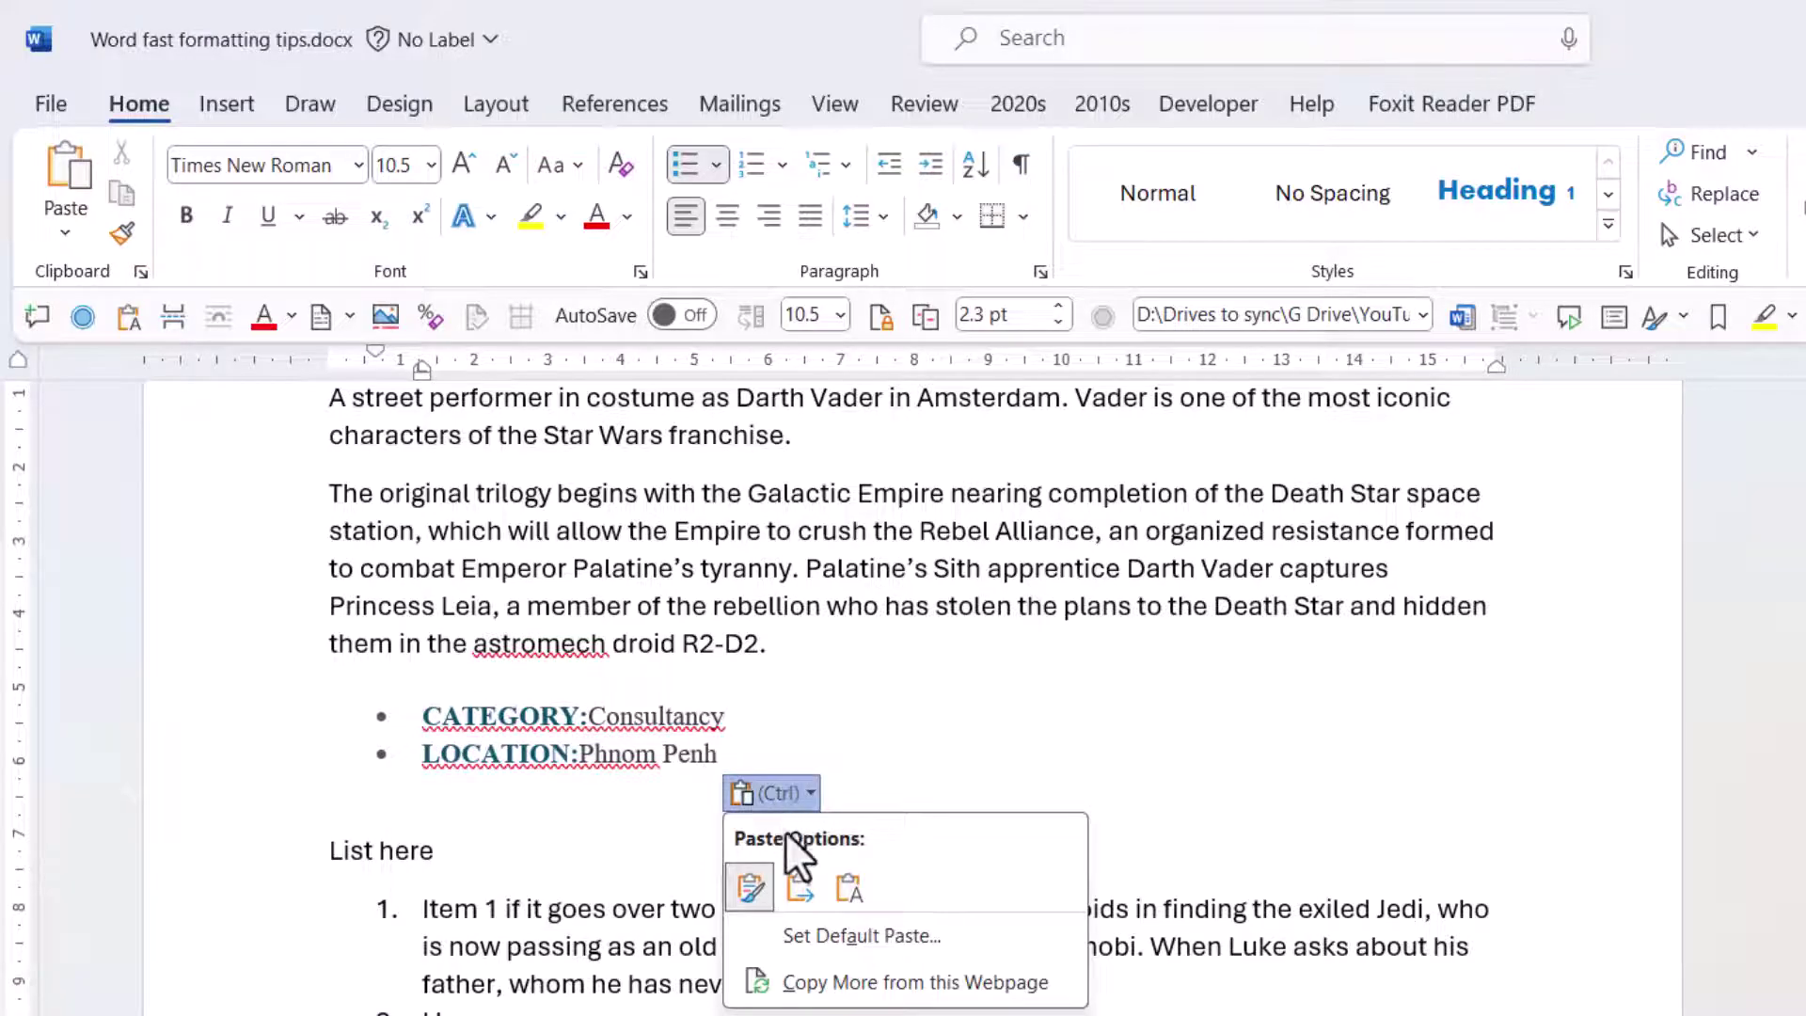
{"action": "left_click", "coordinate": [797, 892]}
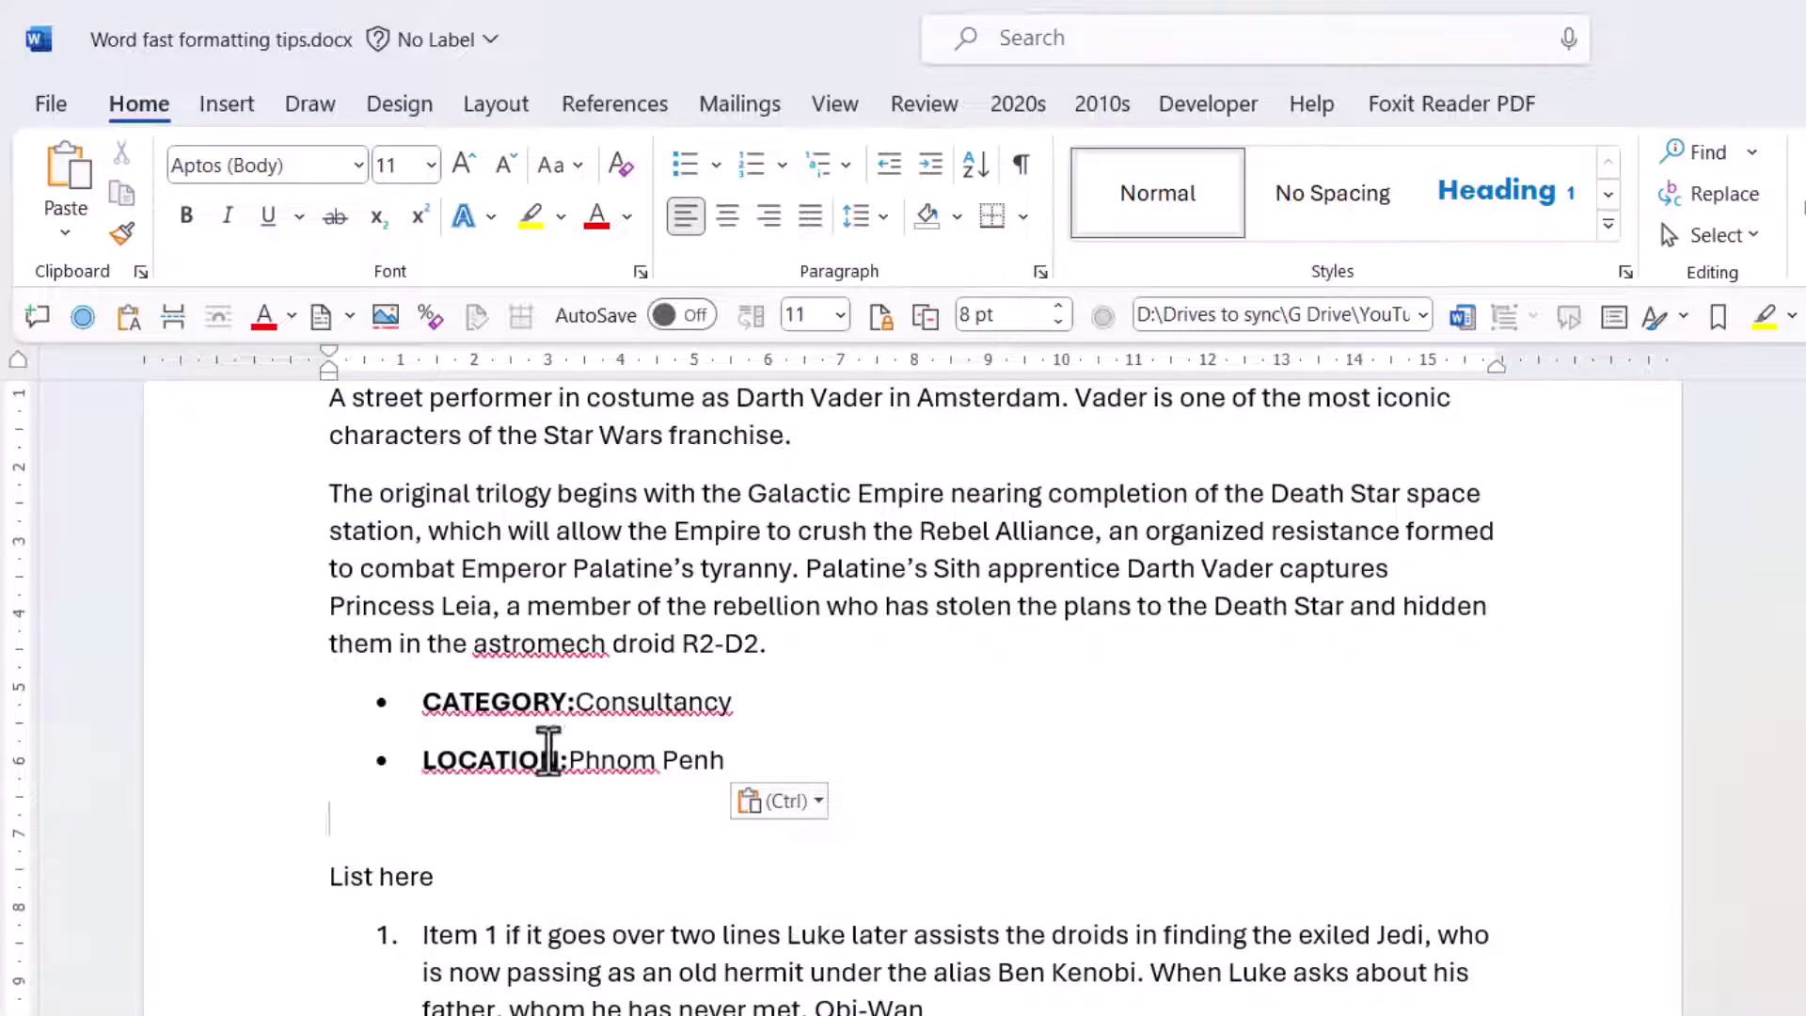
{"action": "left_click", "coordinate": [564, 702]}
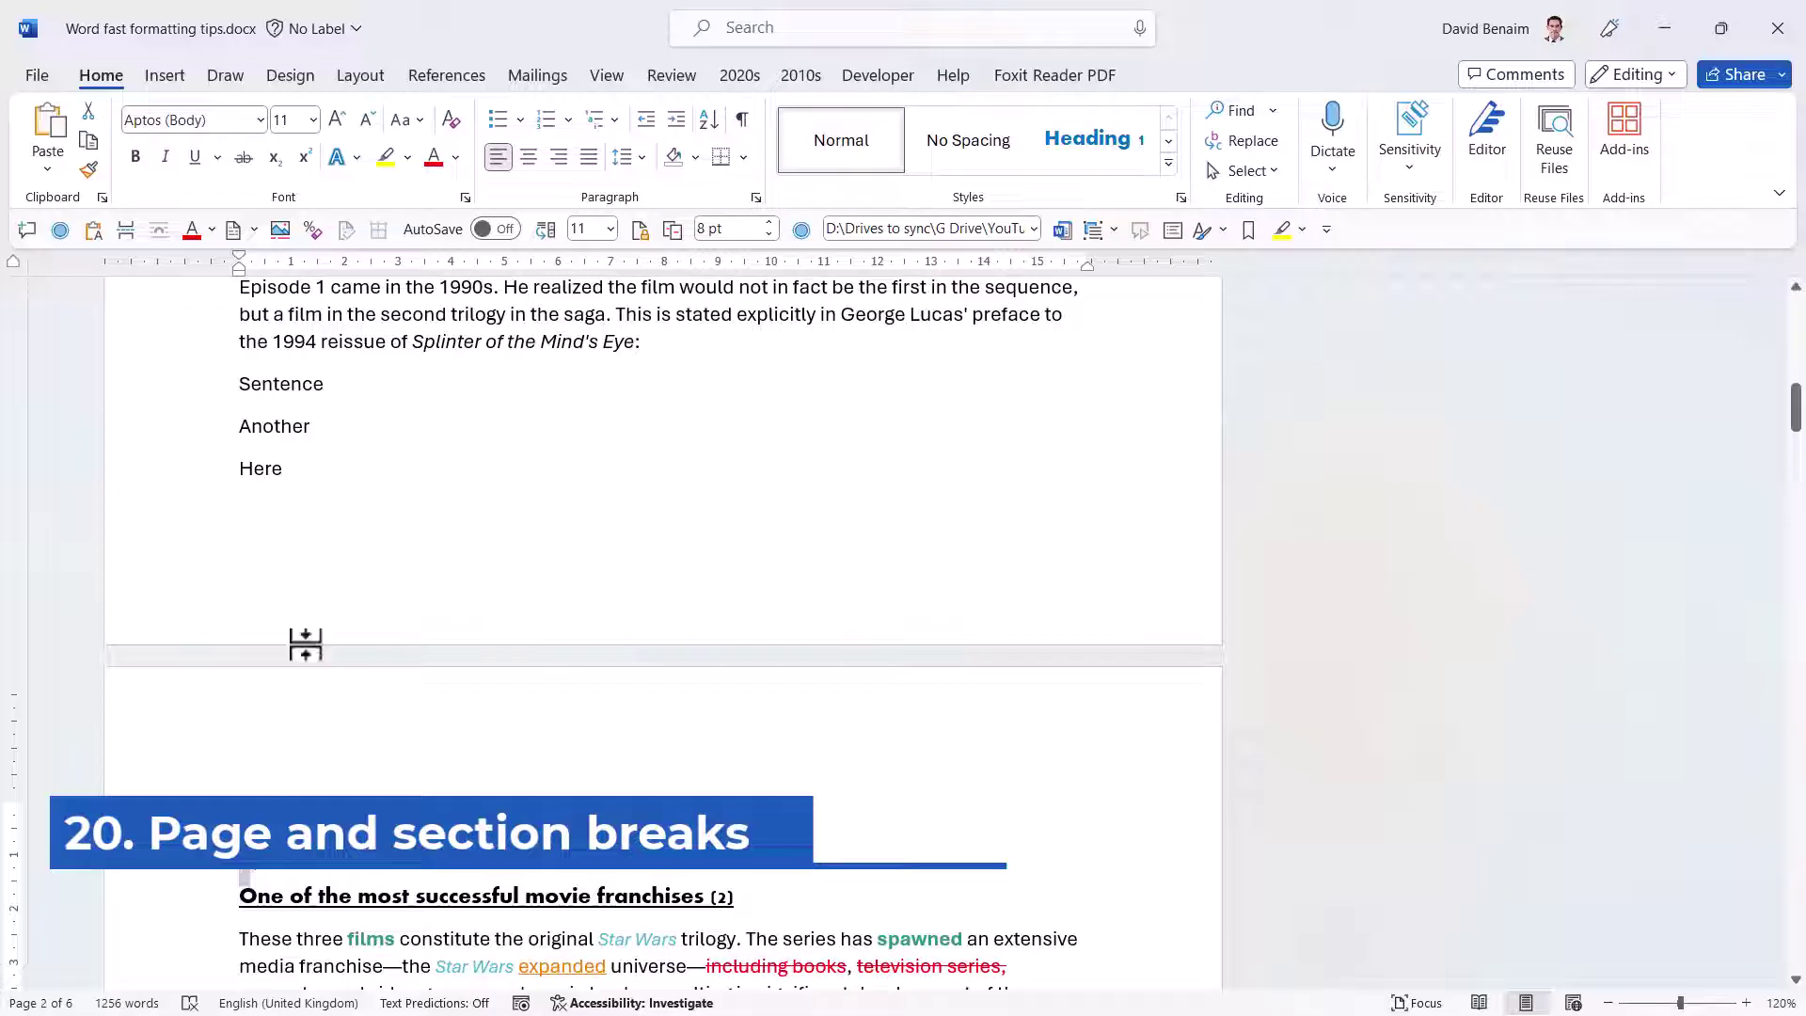
Delete the lines "Sentence", "Another" and "Here" below the paragraph ending in "Splinter of the Mind's Eye".
{"action": "left_click", "coordinate": [347, 395]}
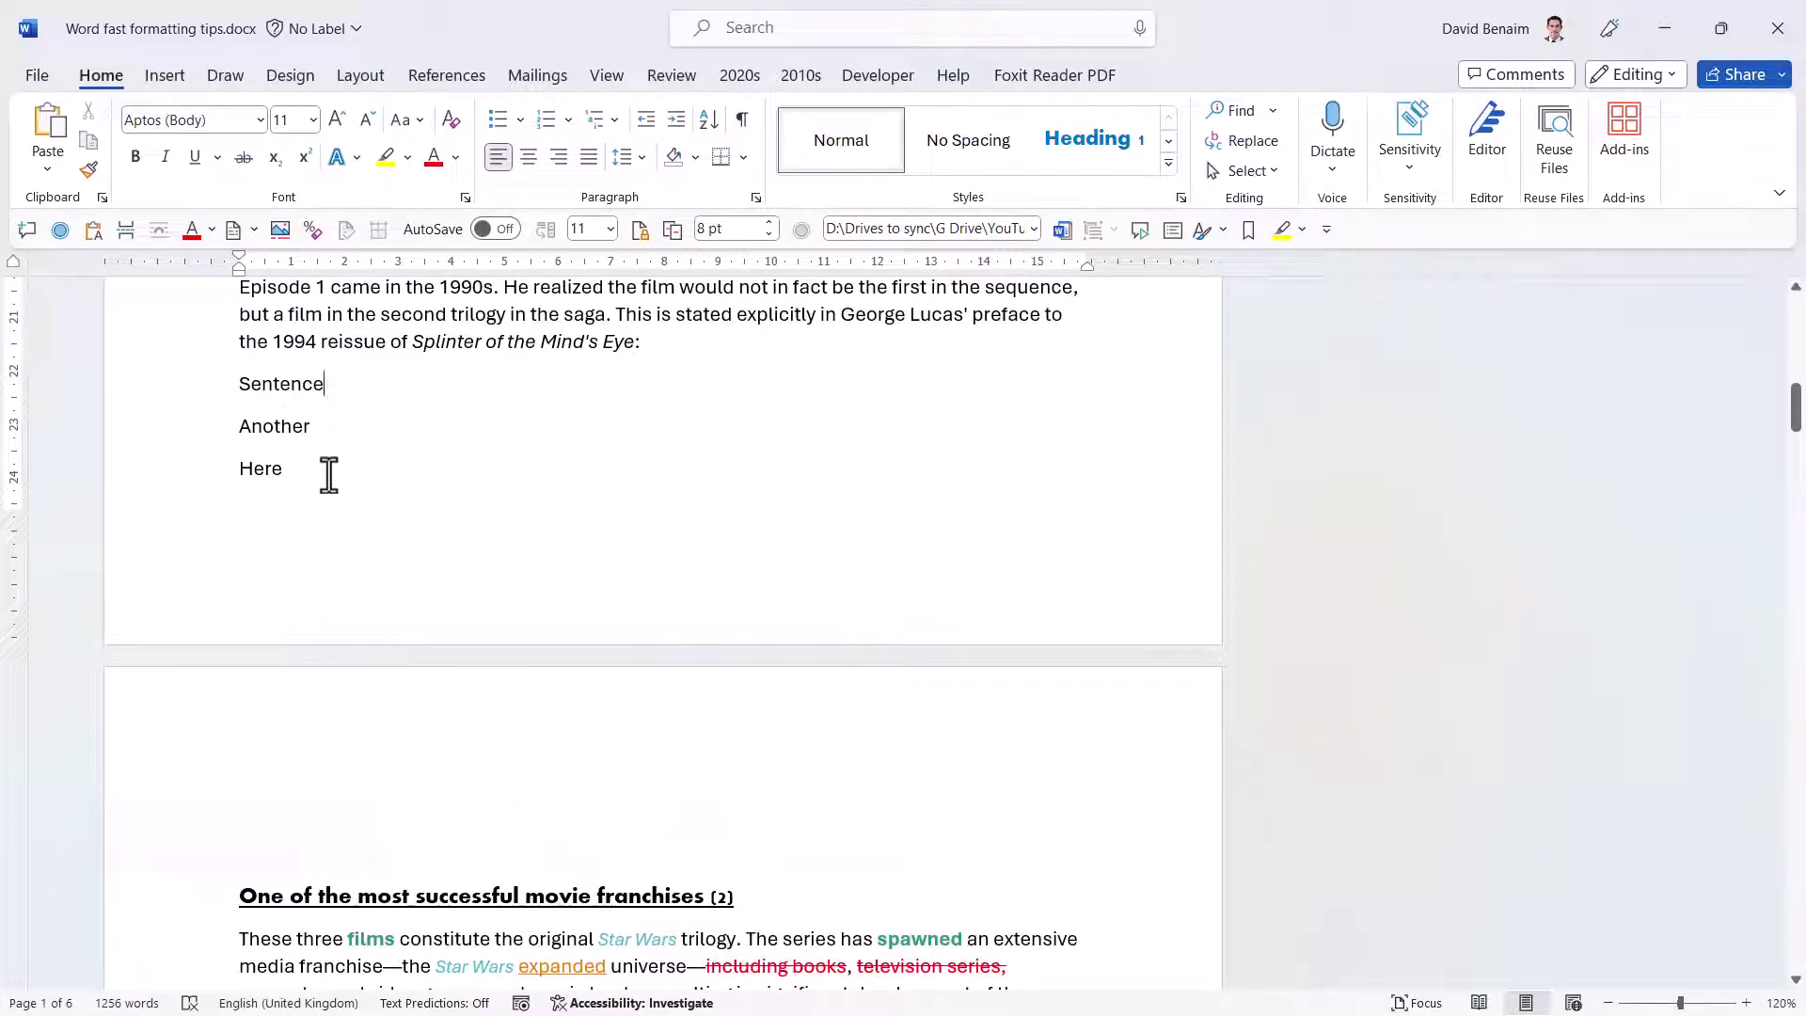
{"action": "left_click_drag", "start_coordinate": [328, 475], "coordinate": [237, 428]}
{"action": "key", "text": "shift+Up"}
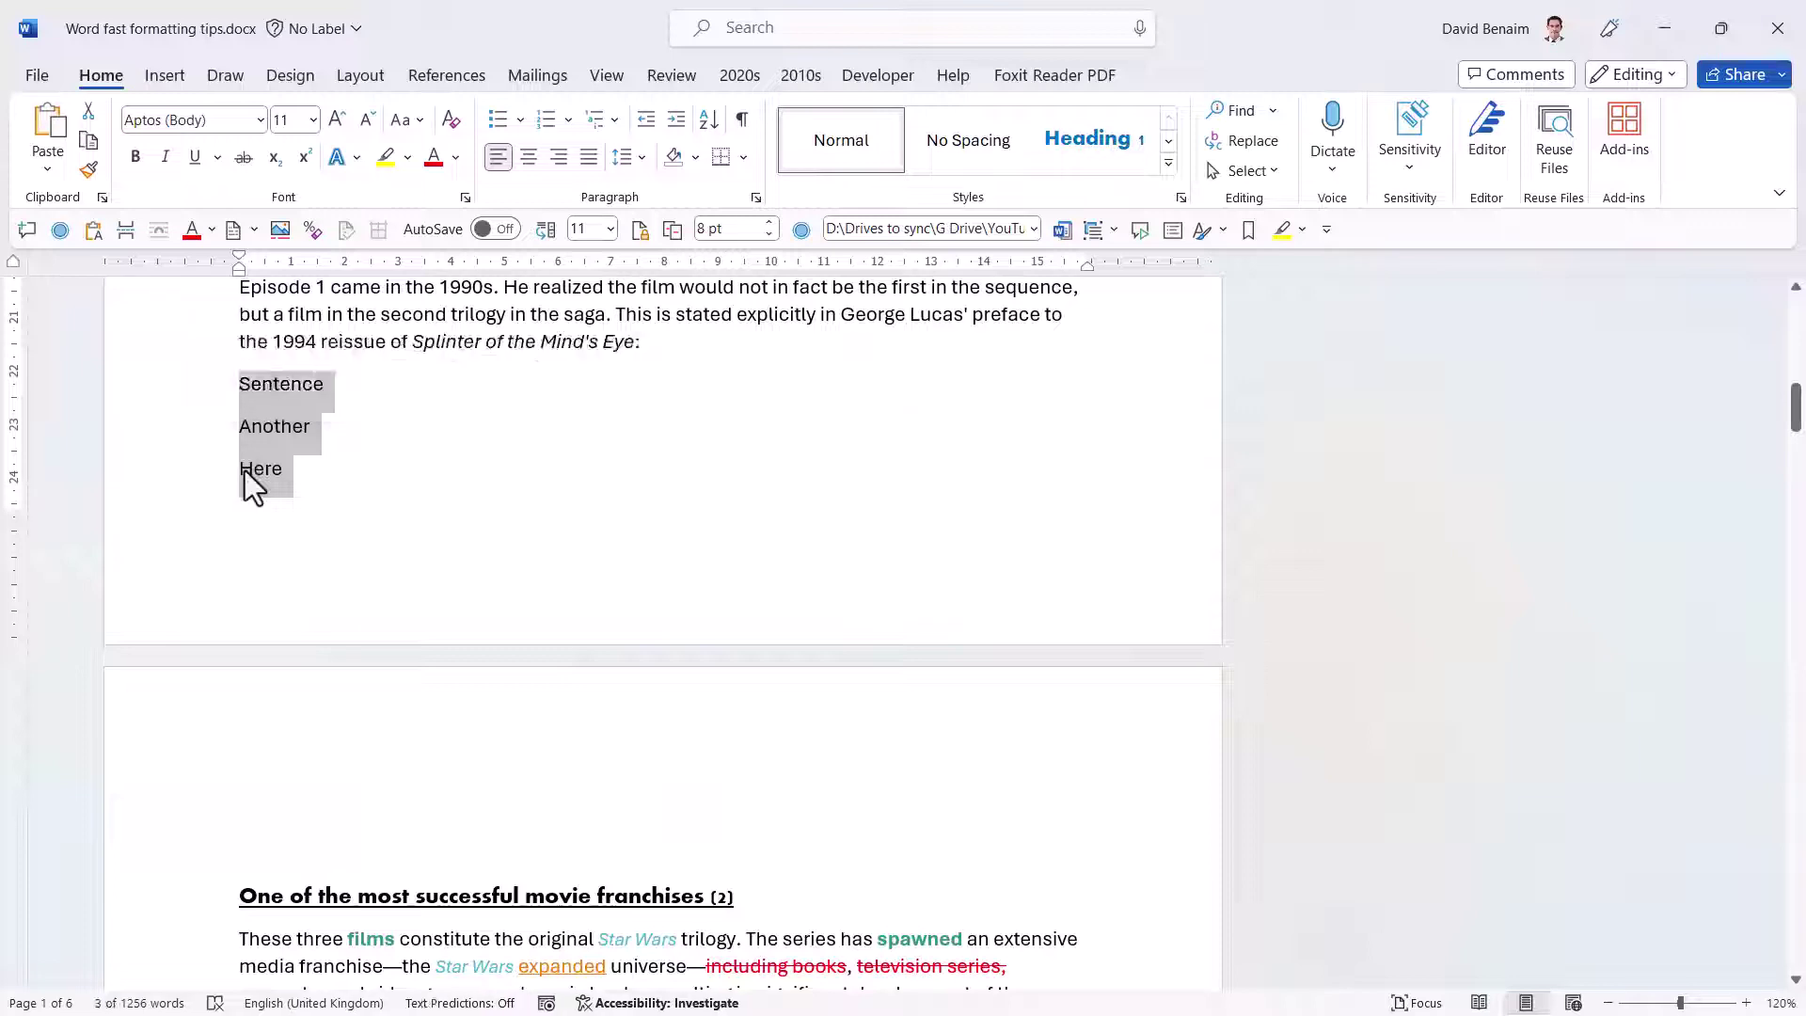
{"action": "key", "text": "Delete"}
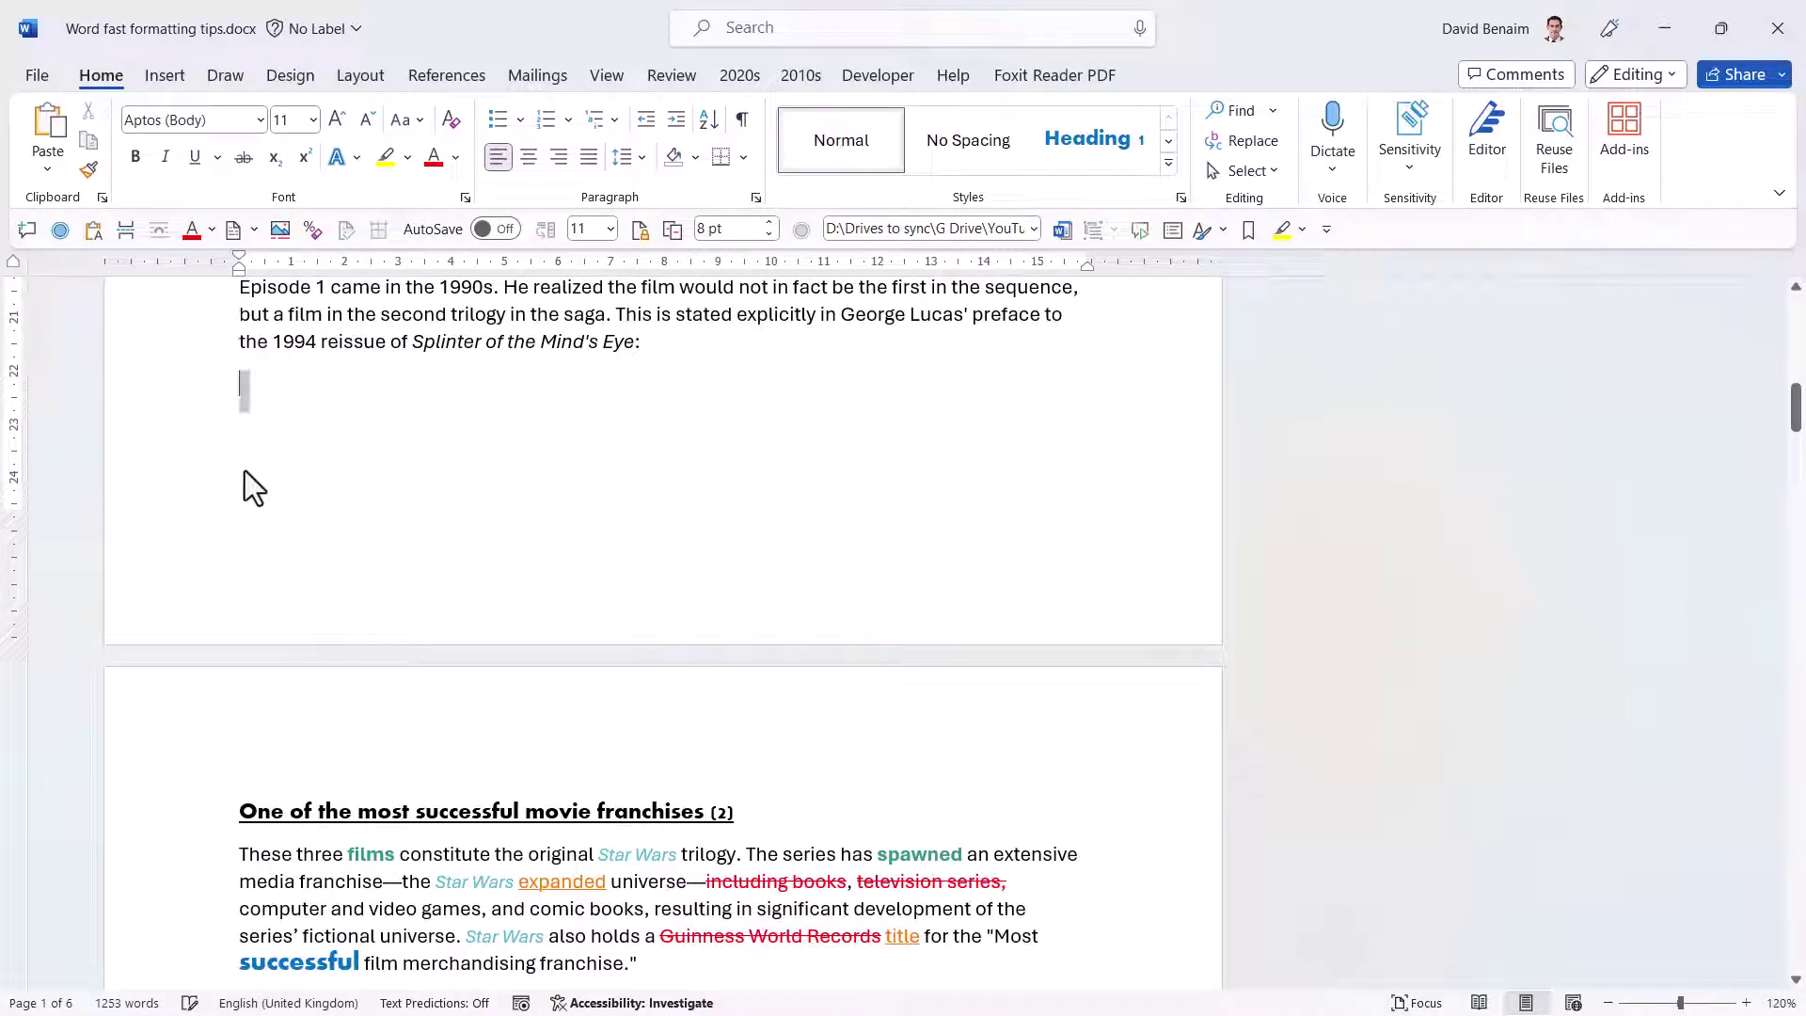
Remove the remaining blank lines and insert a page break before the "One of the most successful movie franchises" heading.
{"action": "key", "text": "shift+Down"}
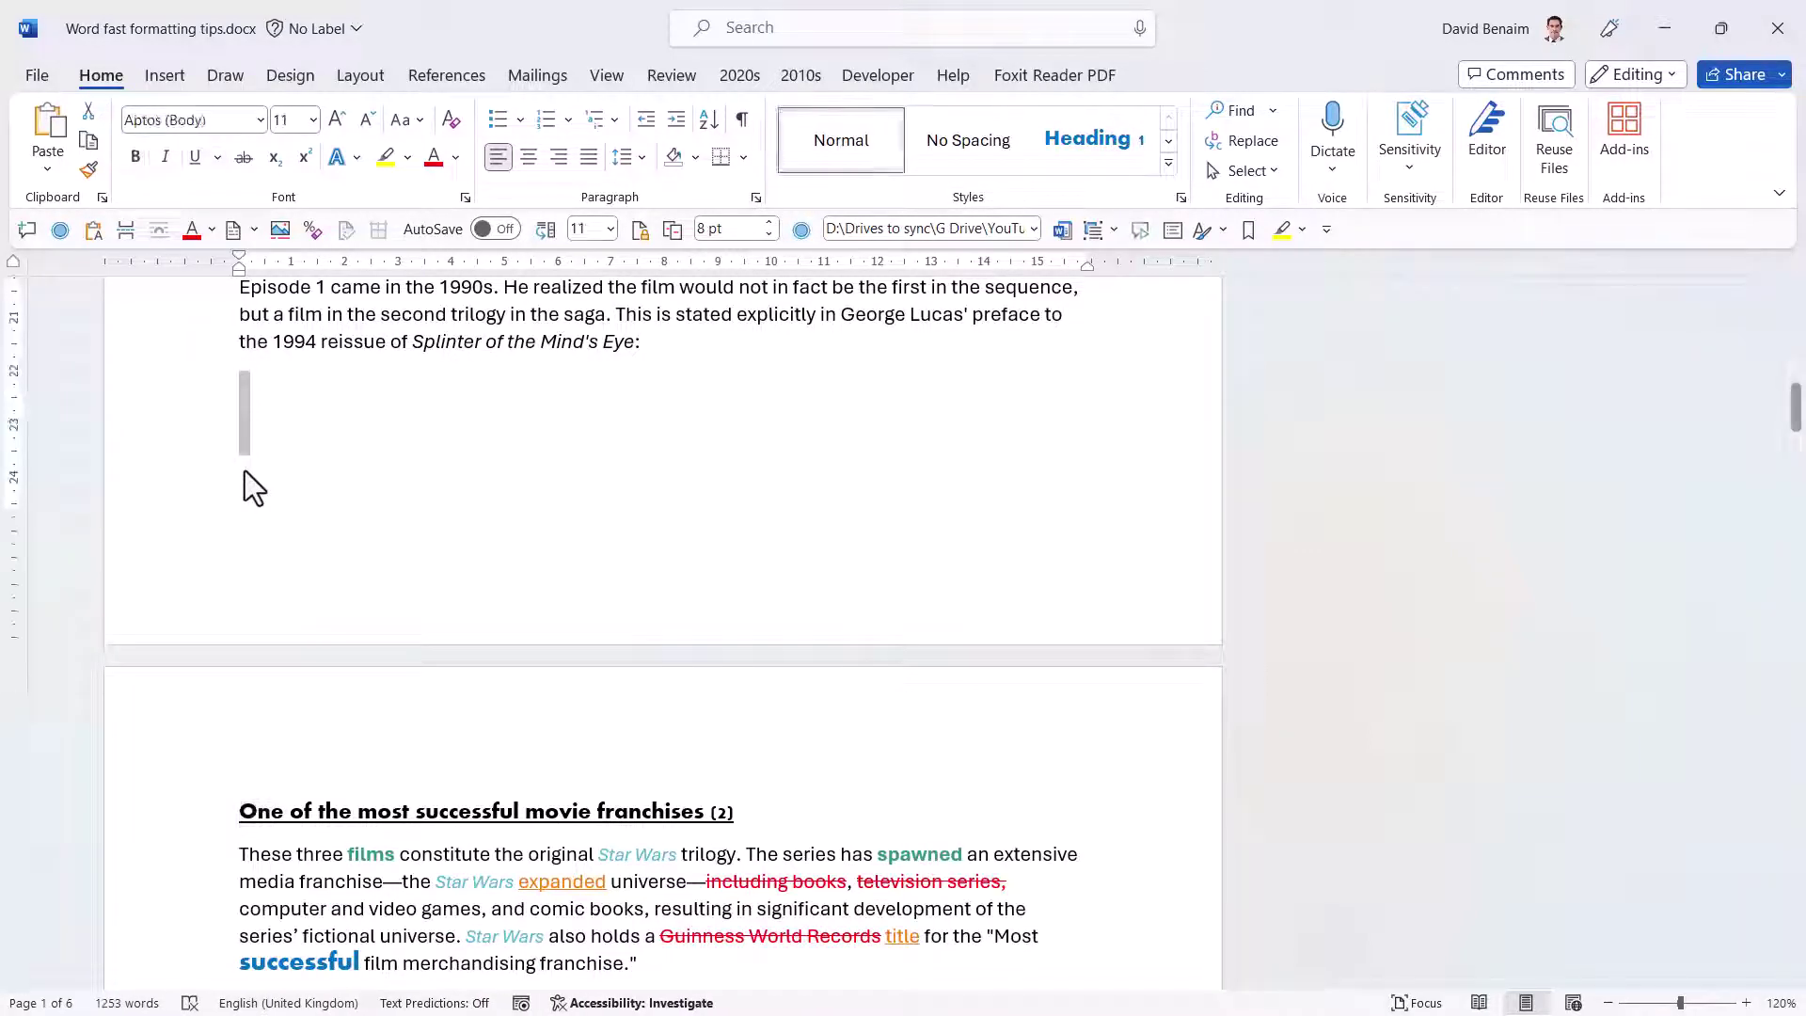
{"action": "key", "text": "Delete"}
{"action": "key", "text": "ctrl+Return"}
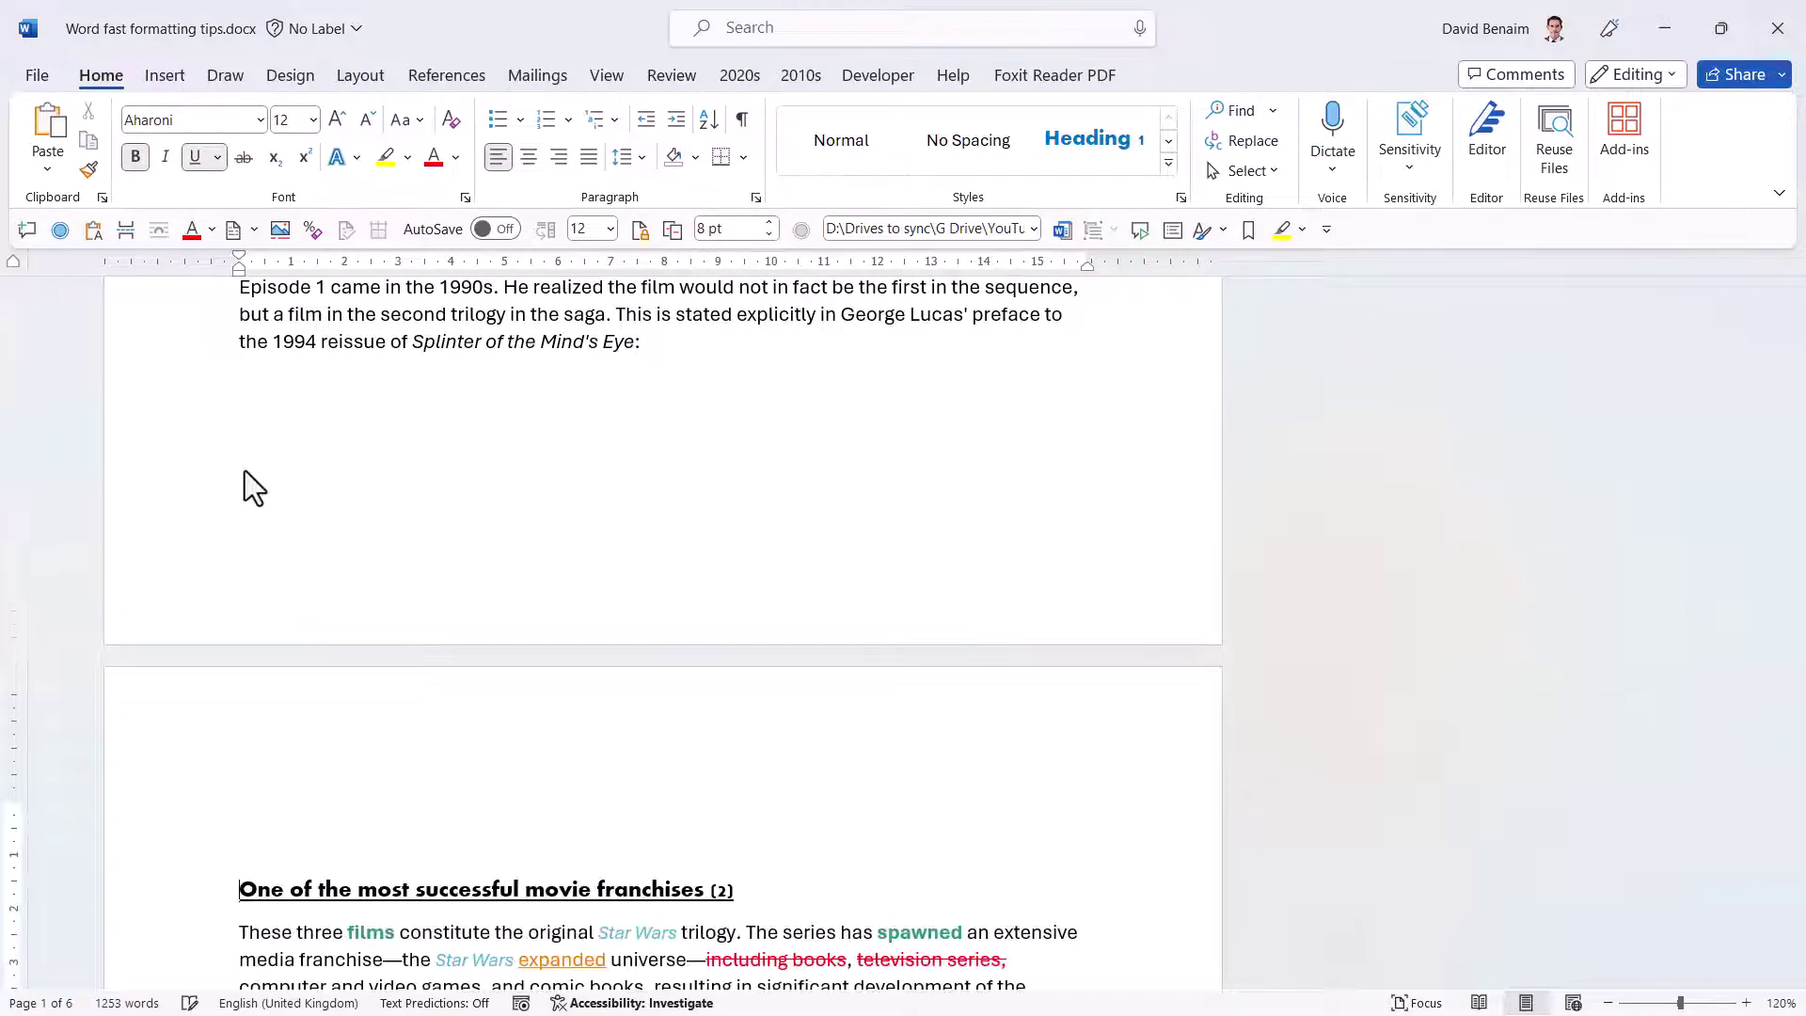
{"action": "key", "text": "Up"}
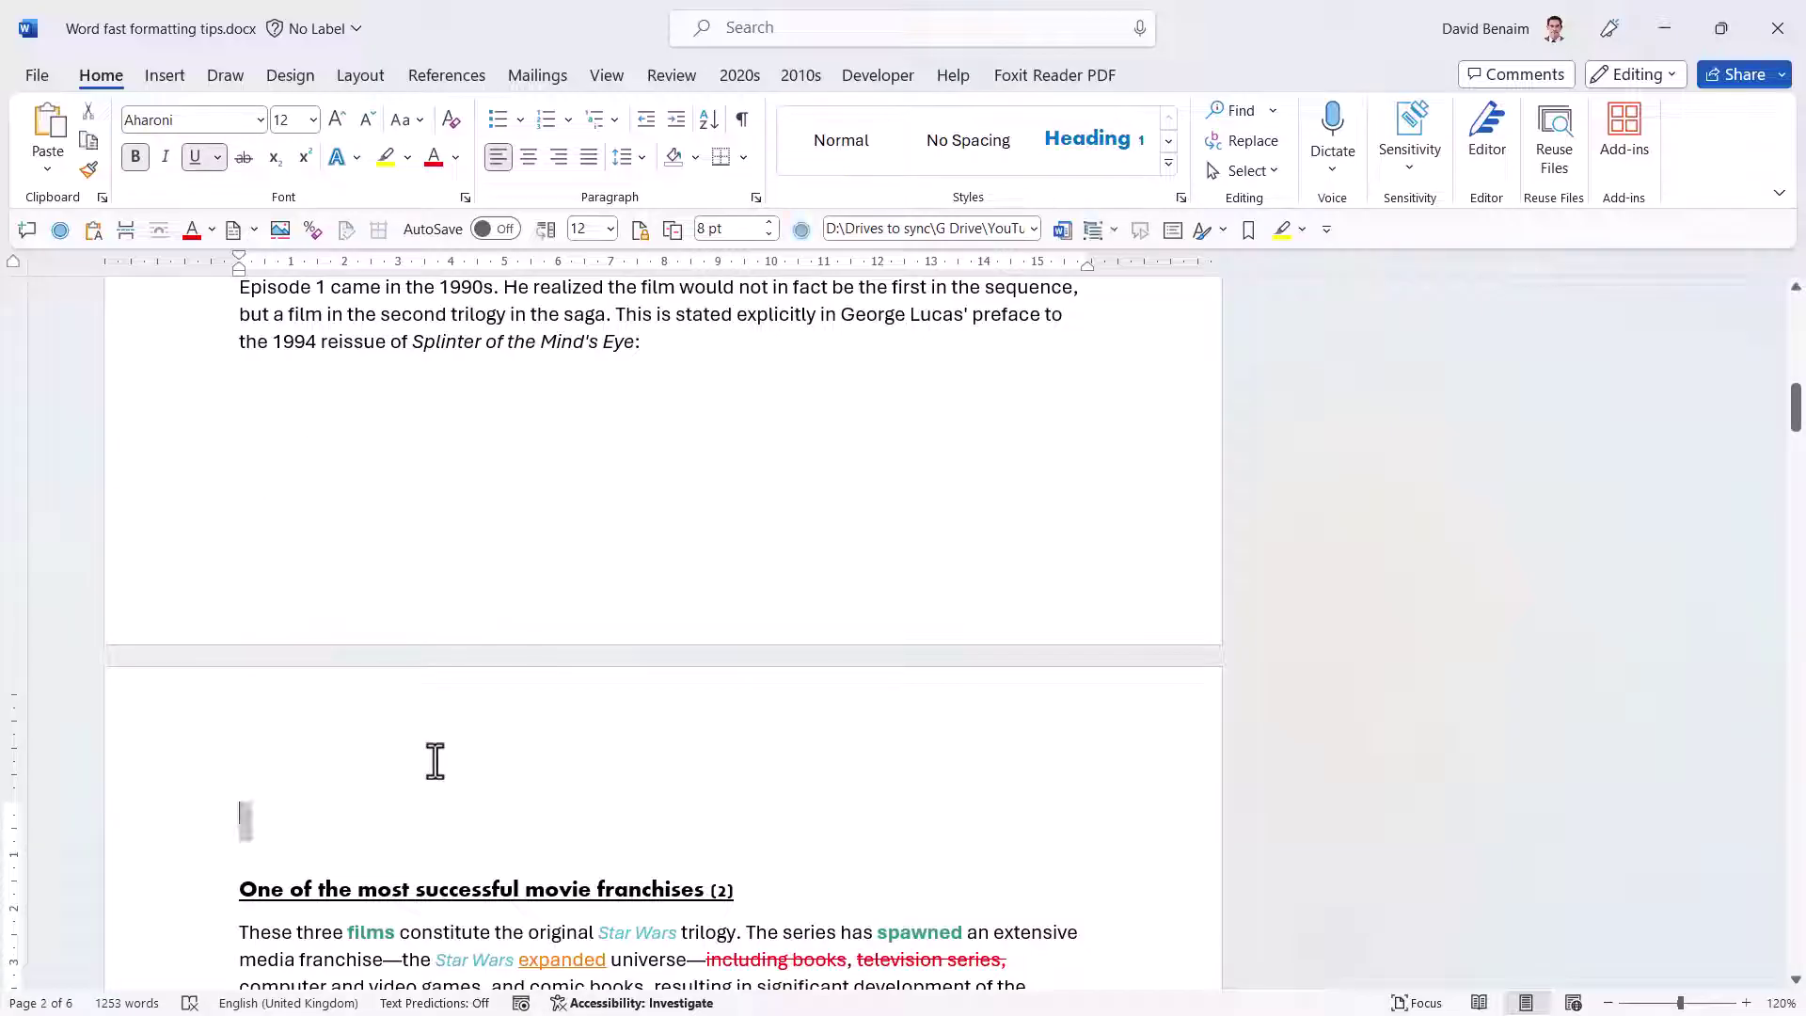
Examine the page break between the "film merchandising franchise" paragraph and the "Plot overview original movie" heading.
{"action": "scroll", "coordinate": [466, 732], "scroll_direction": "down", "scroll_amount": 8}
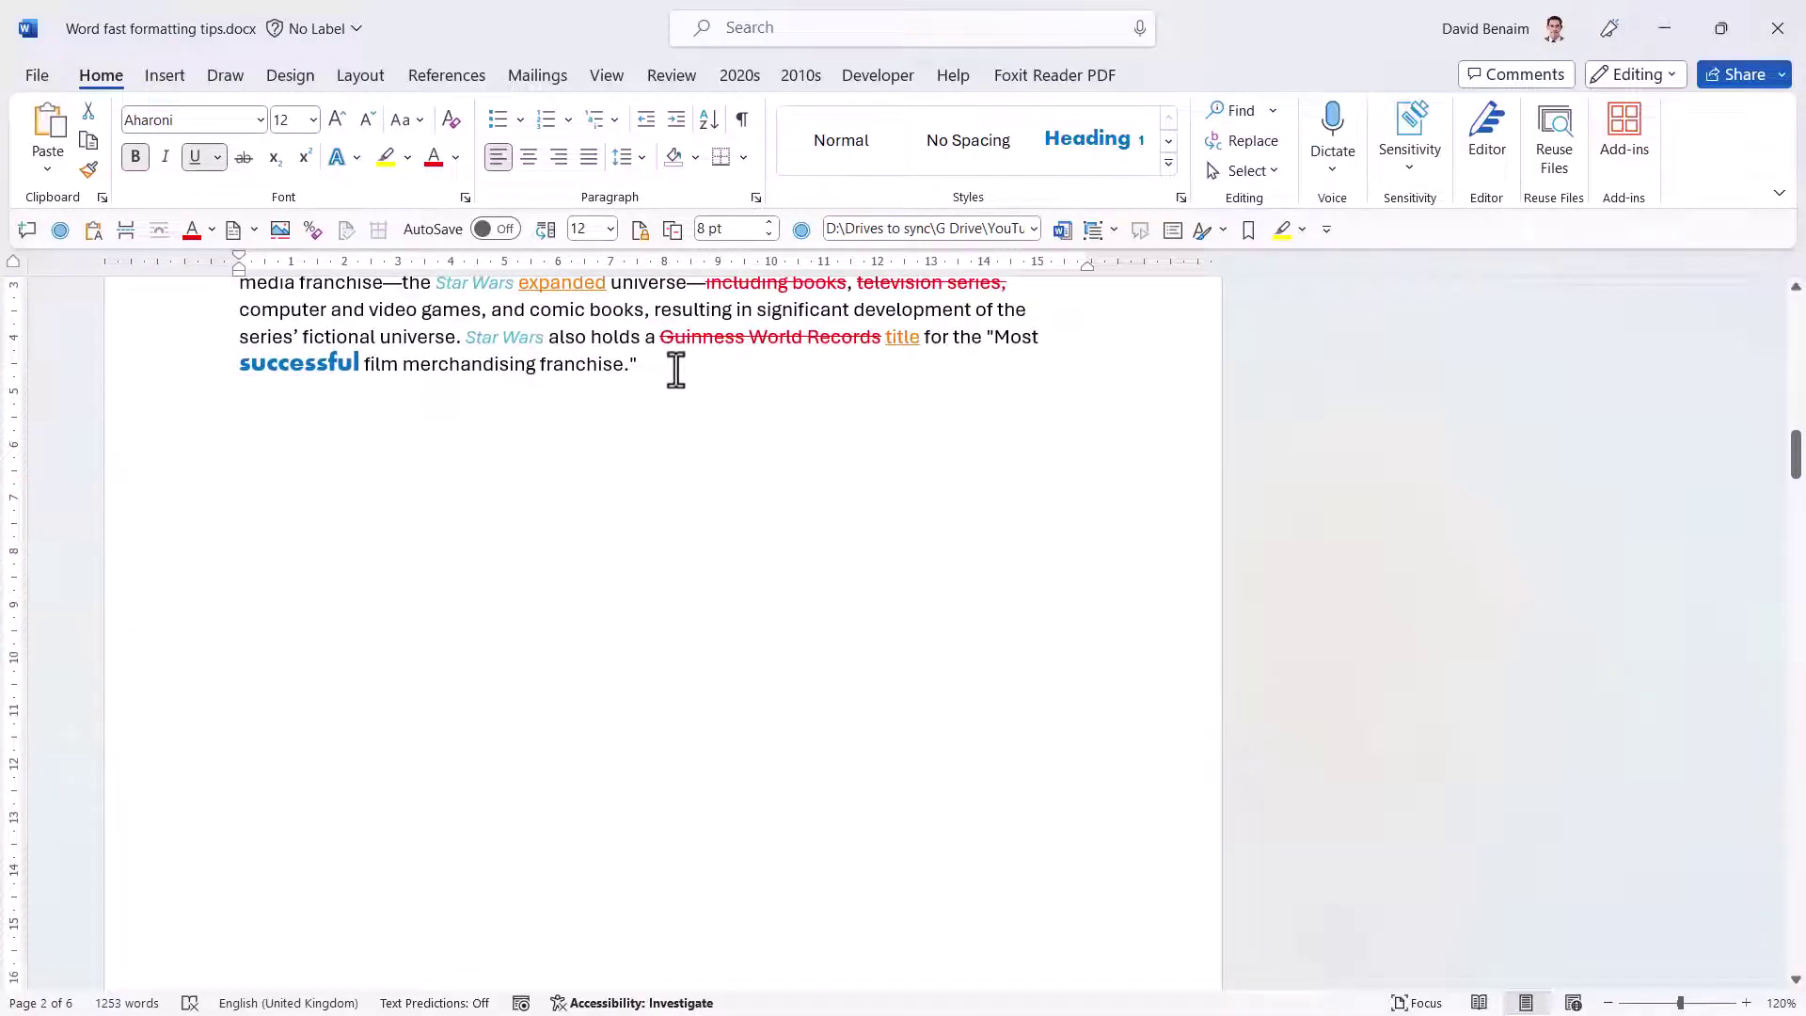
{"action": "left_click", "coordinate": [668, 370]}
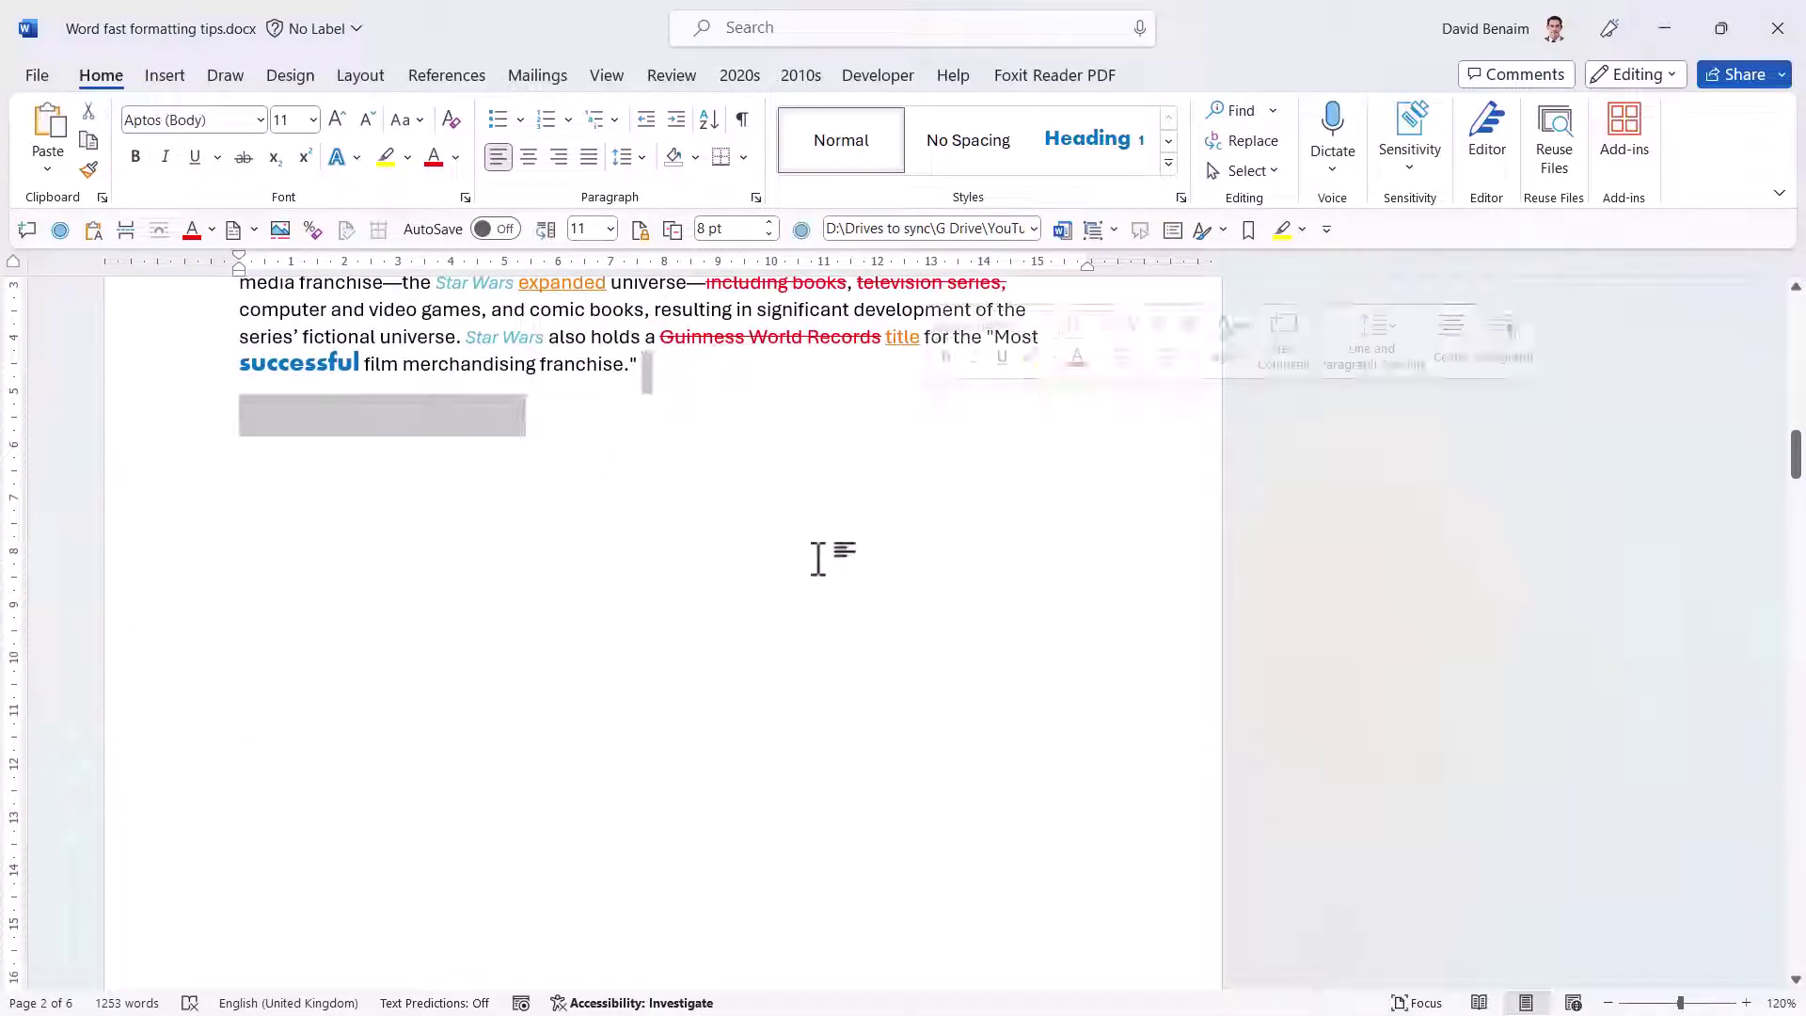
{"action": "scroll", "coordinate": [830, 528], "scroll_direction": "down", "scroll_amount": 12}
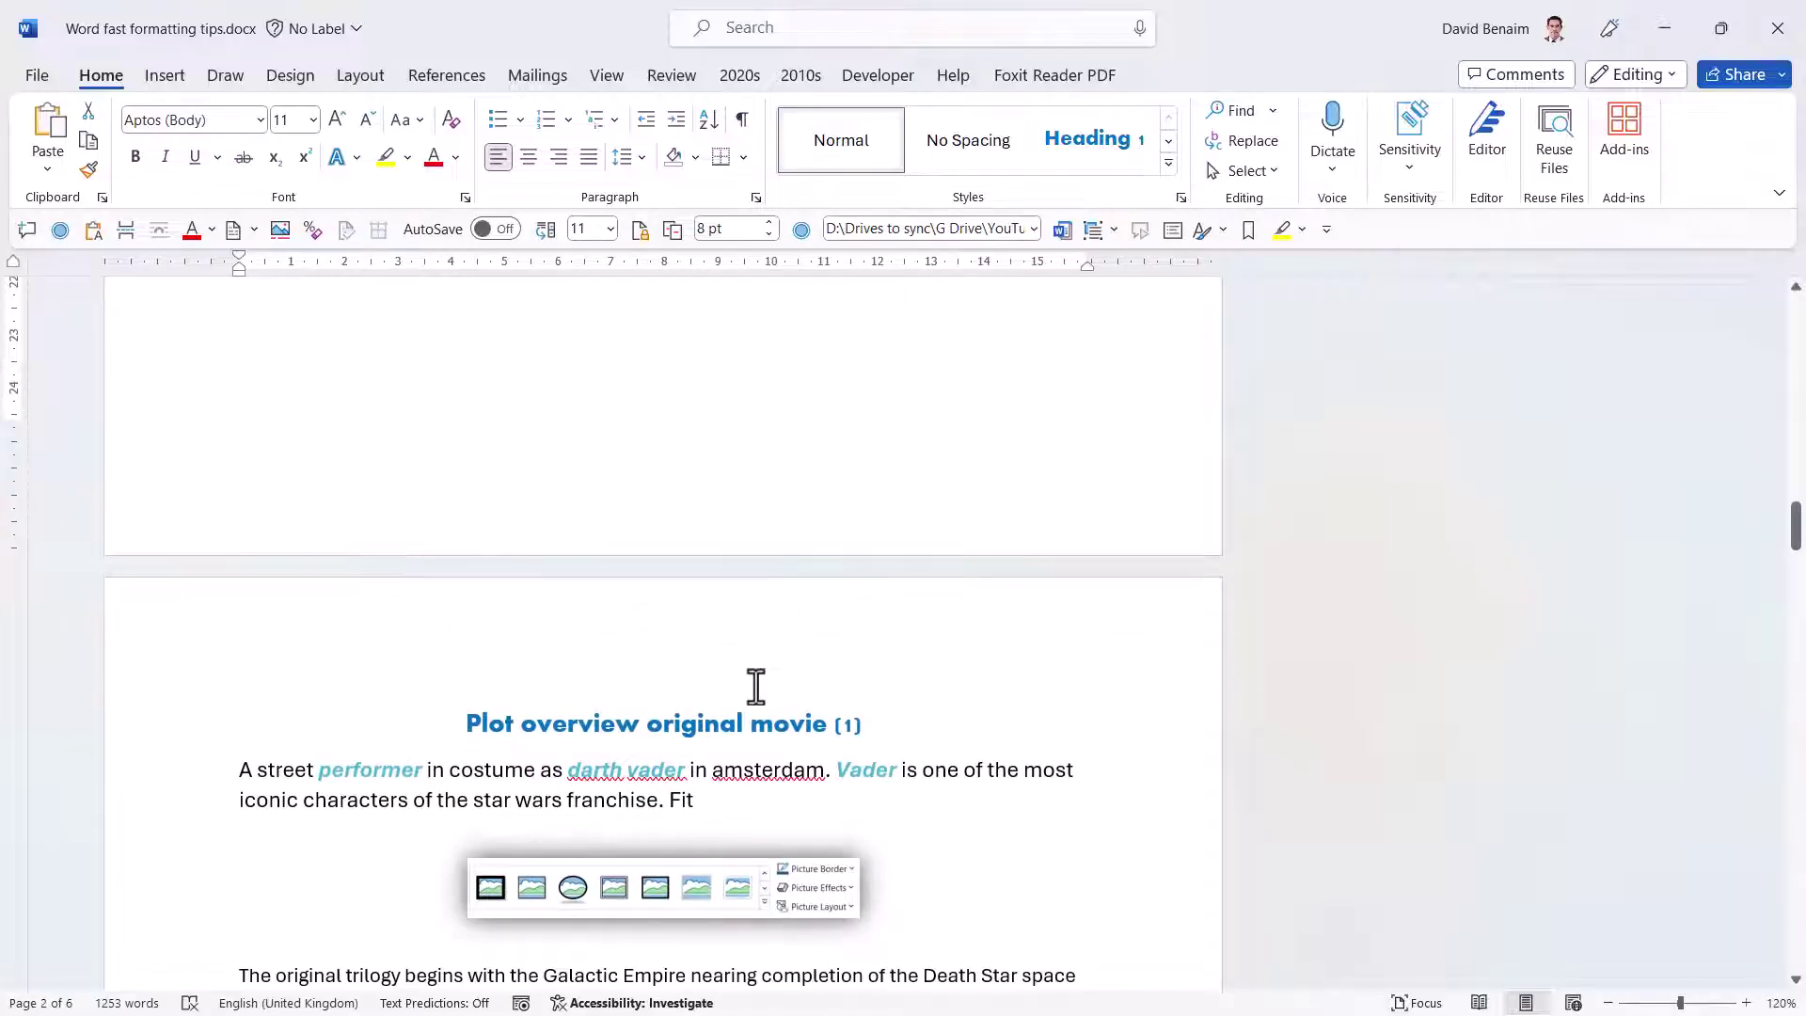
{"action": "key", "text": "ctrl+v"}
{"action": "scroll", "coordinate": [757, 685], "scroll_direction": "up", "scroll_amount": 1}
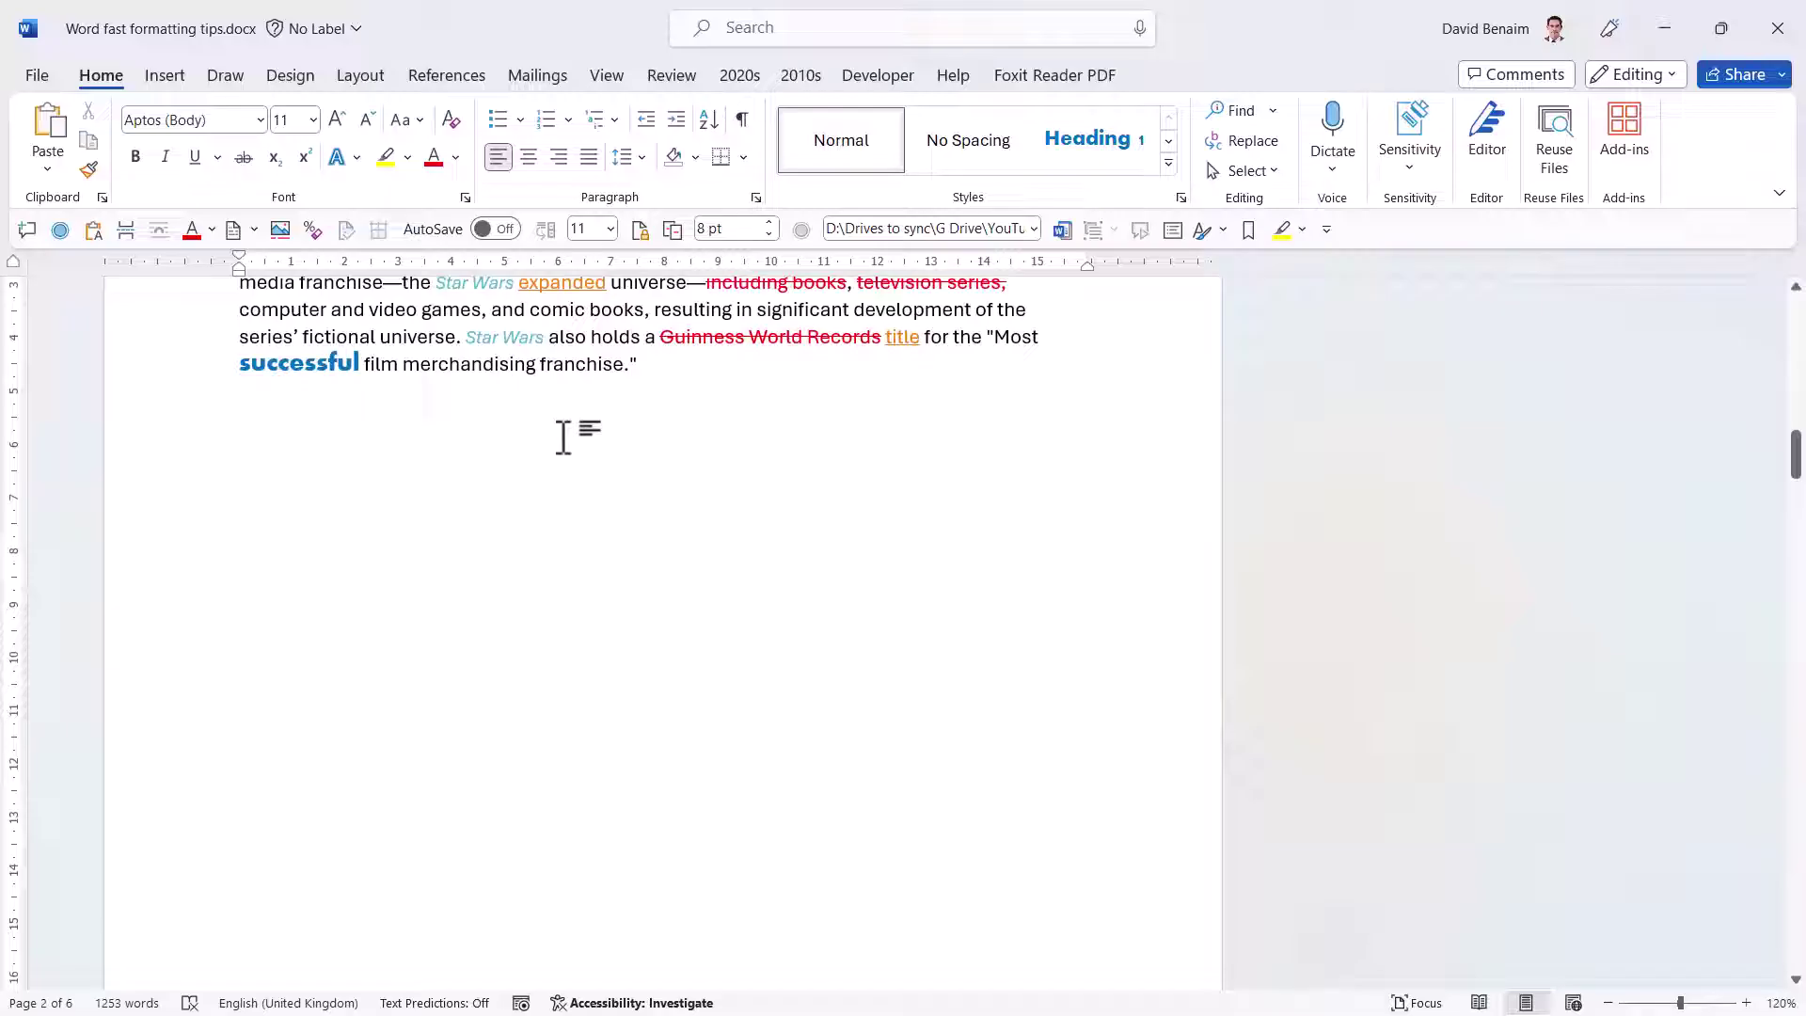
{"action": "scroll", "coordinate": [597, 524], "scroll_direction": "up", "scroll_amount": 4}
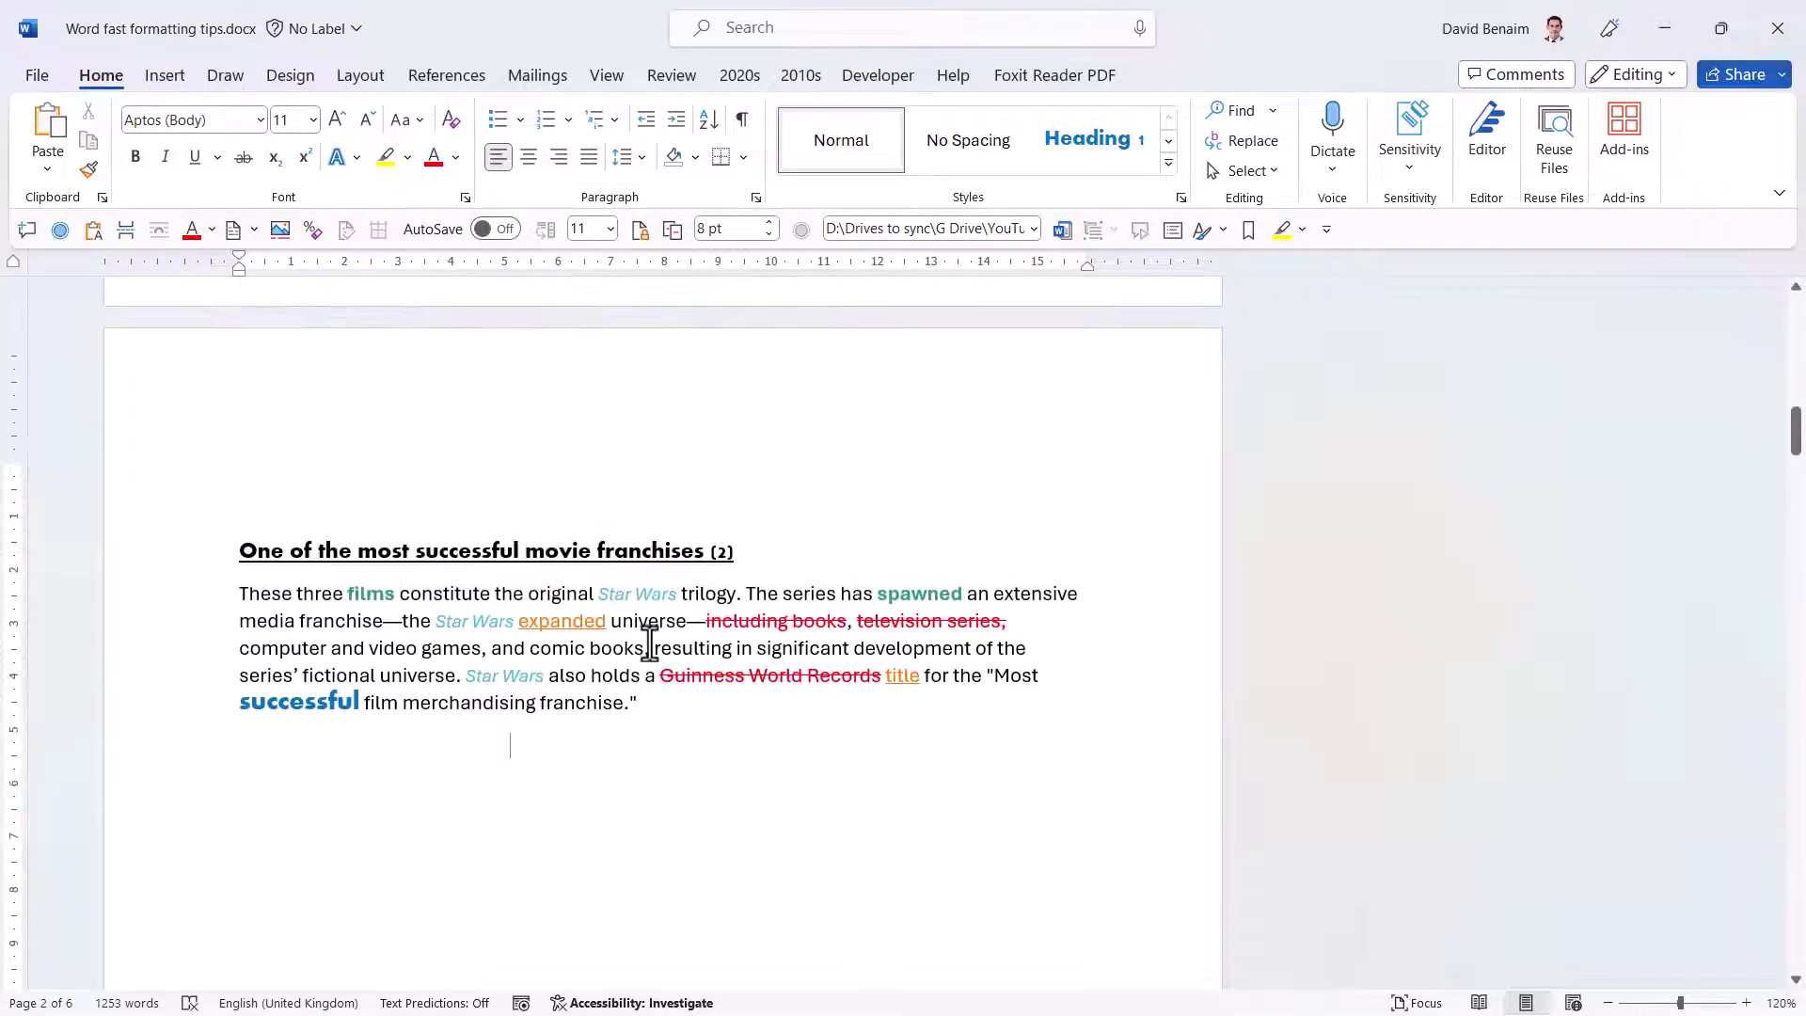
Delete the page break before the "One of the most successful movie franchises" heading and insert a new page break in its place.
{"action": "left_click_drag", "start_coordinate": [249, 431], "coordinate": [367, 521]}
{"action": "key", "text": "Delete"}
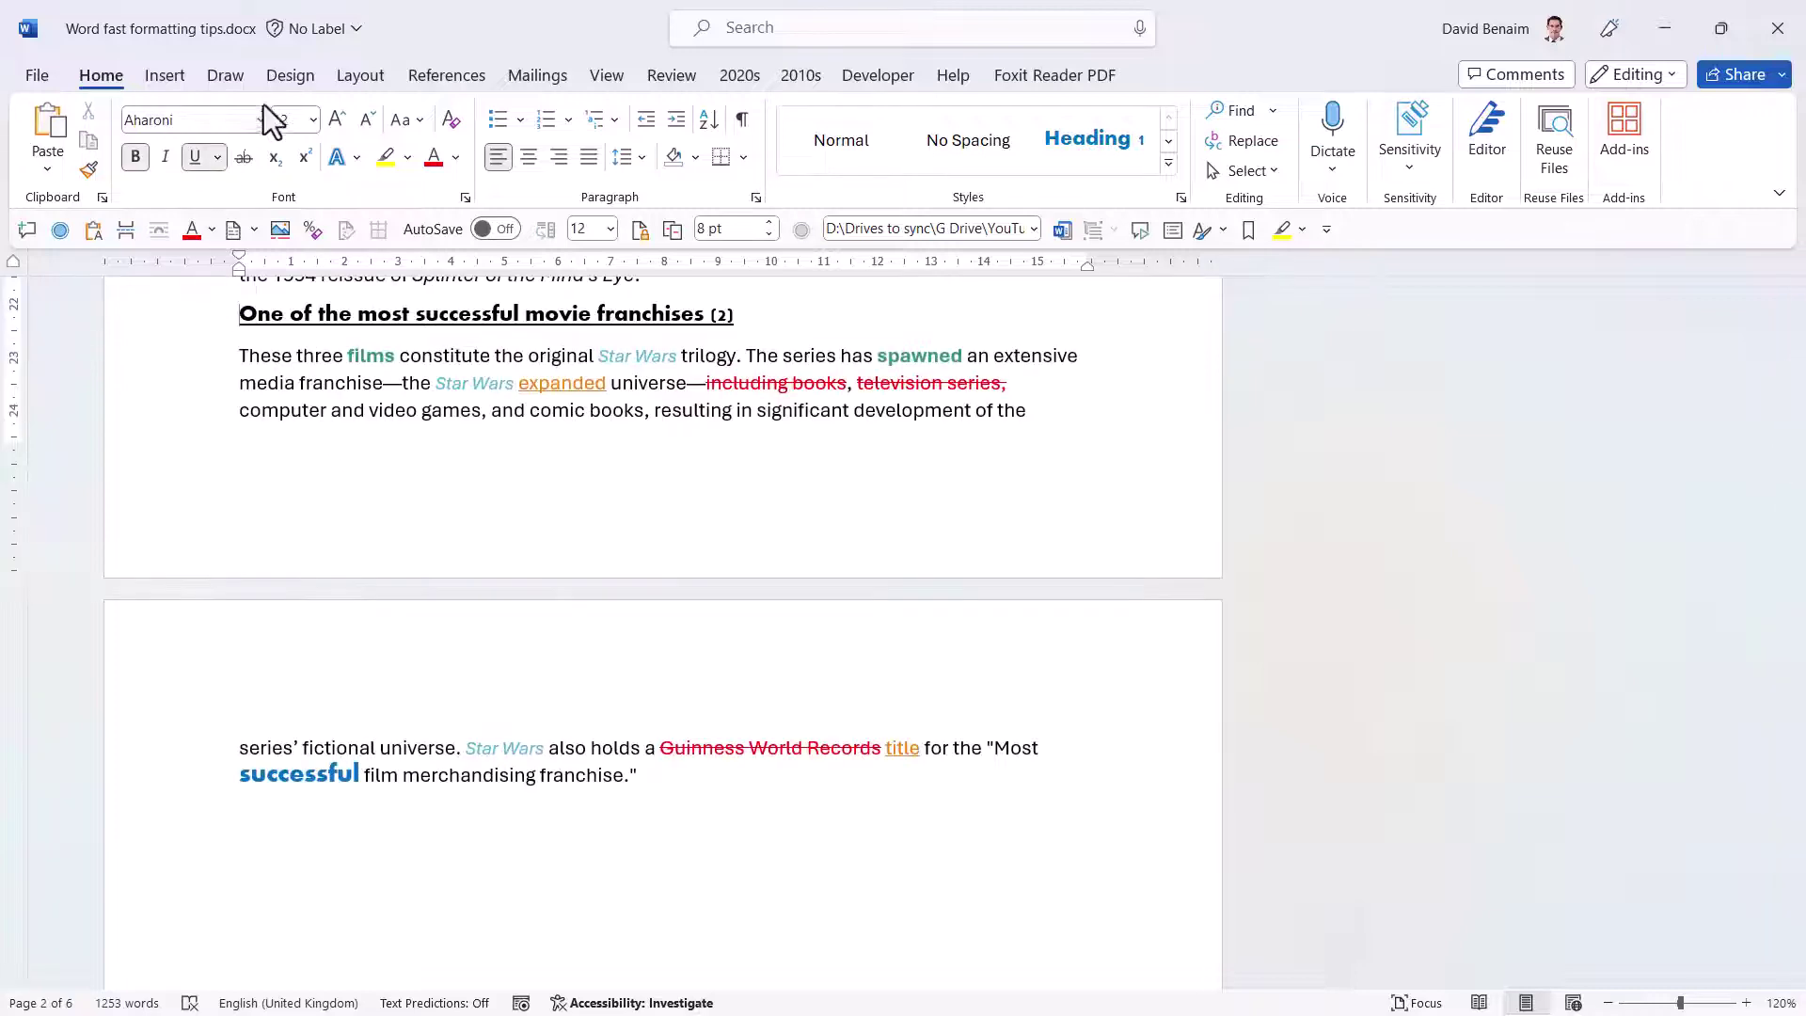
{"action": "left_click", "coordinate": [357, 77]}
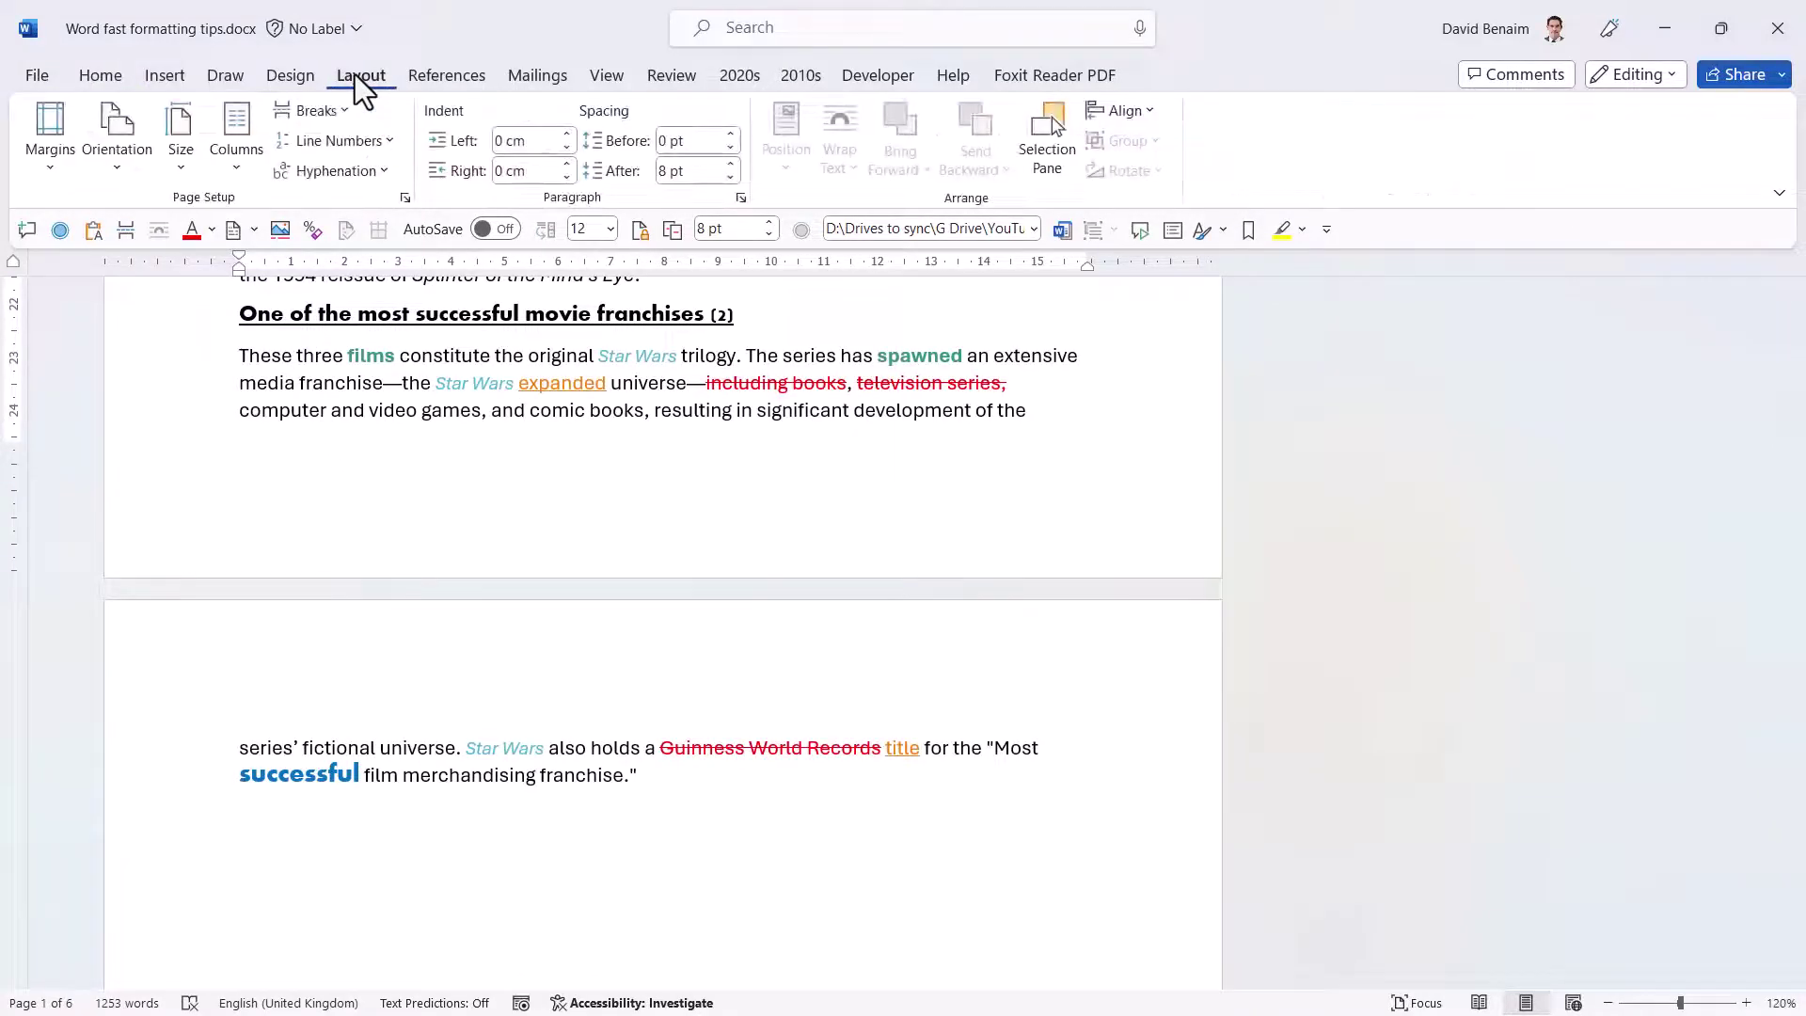
{"action": "left_click", "coordinate": [318, 111]}
{"action": "left_click", "coordinate": [378, 196]}
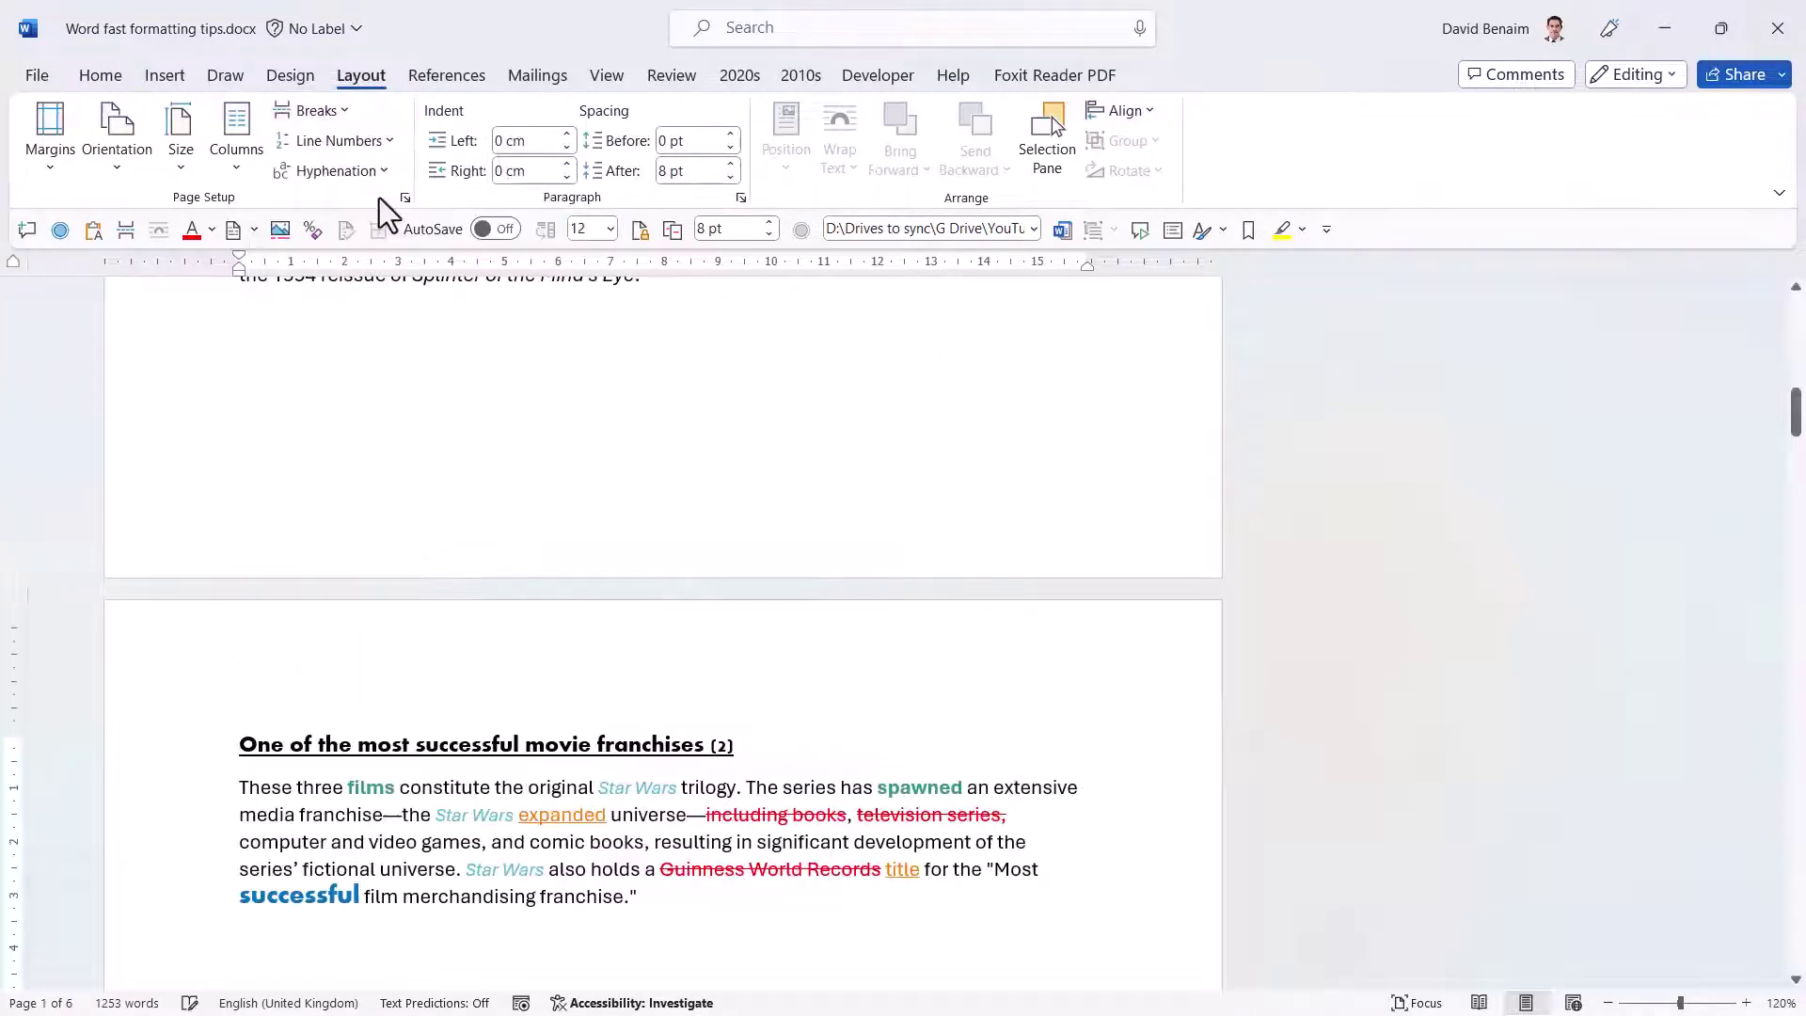
{"action": "left_click", "coordinate": [324, 346]}
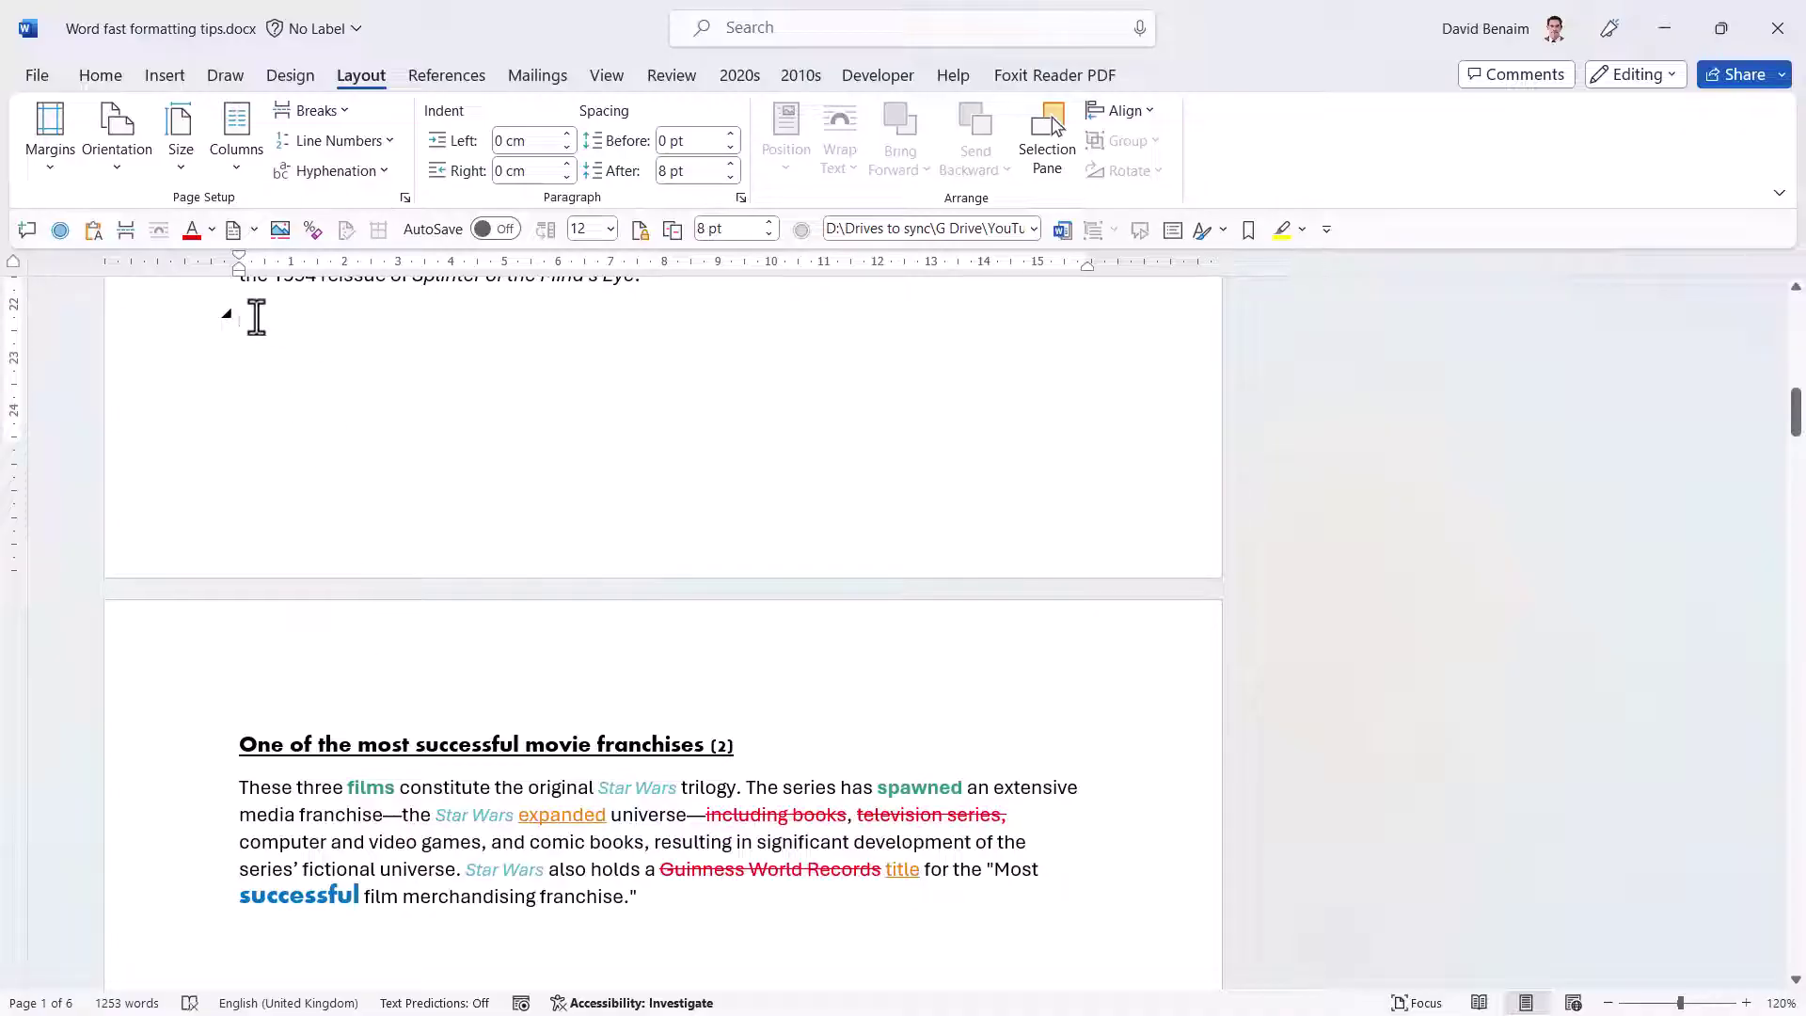
Add a blank line, the line "asdasd" and another blank line after the "A culture phenomenon" paragraph.
{"action": "scroll", "coordinate": [795, 516], "scroll_direction": "up", "scroll_amount": 3}
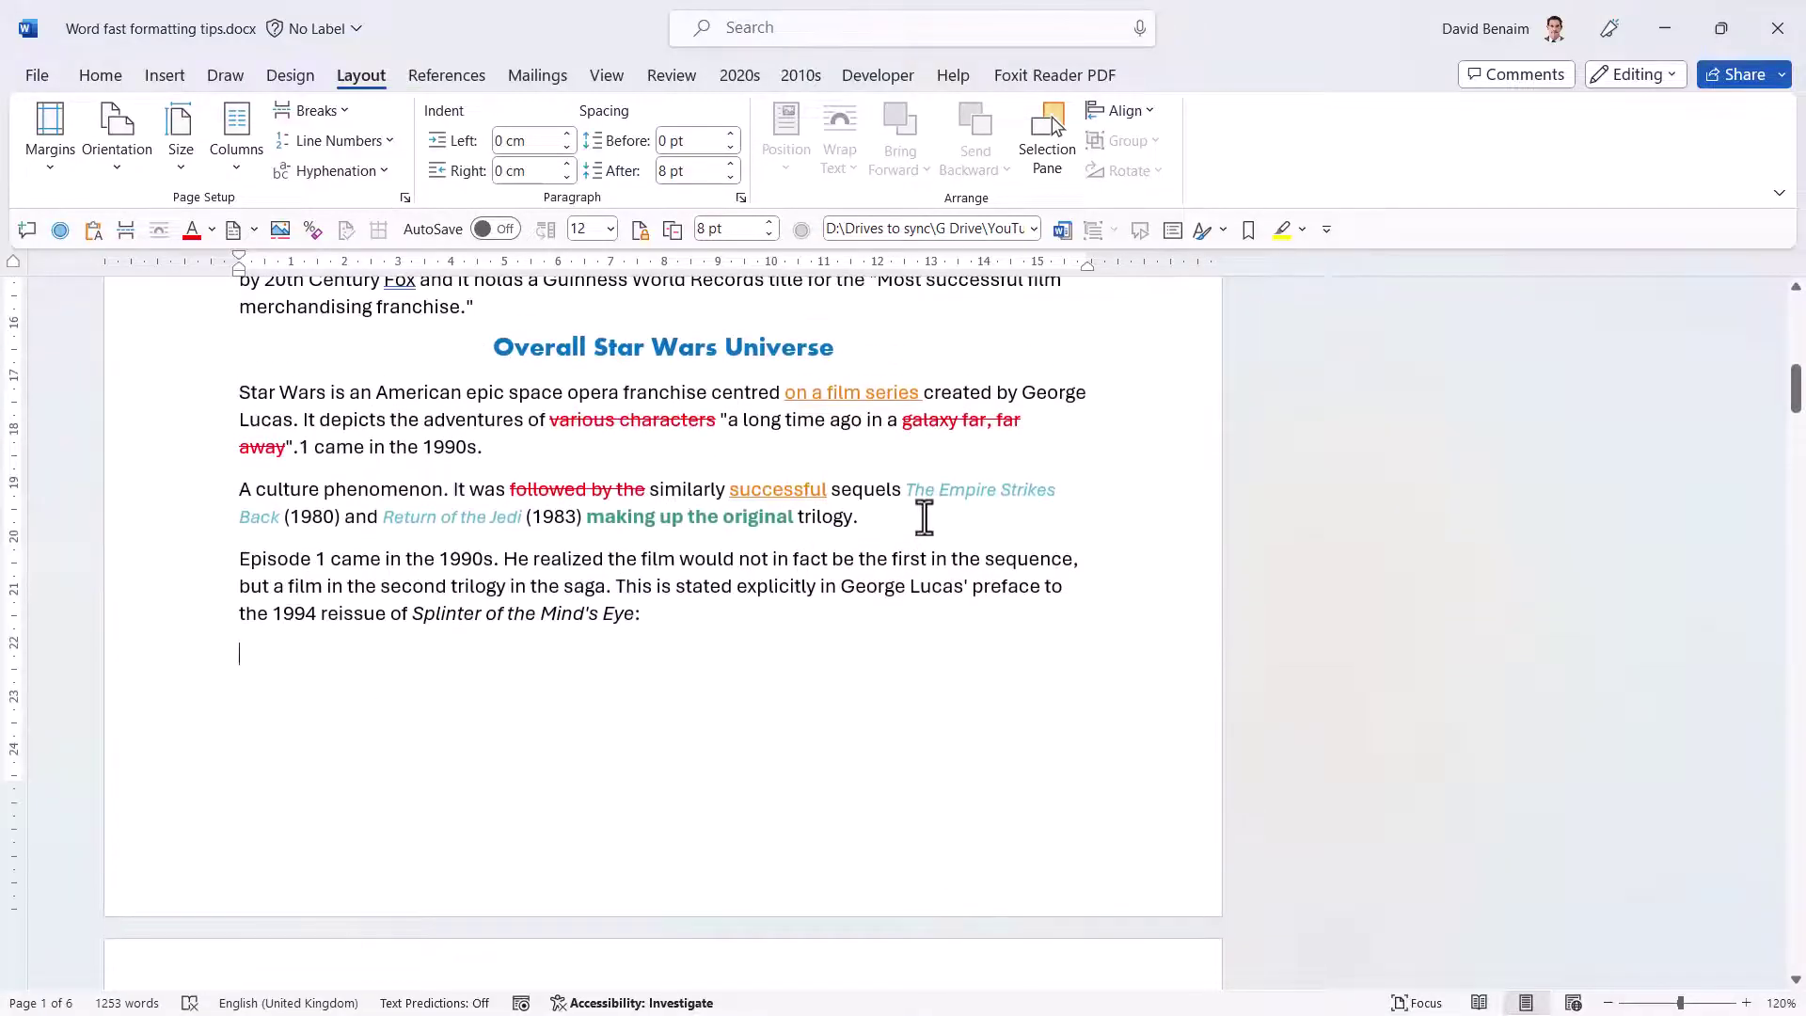
{"action": "key", "text": "Return"}
{"action": "key", "text": "Return"}
{"action": "type", "text": "asdasd"}
{"action": "key", "text": "Return"}
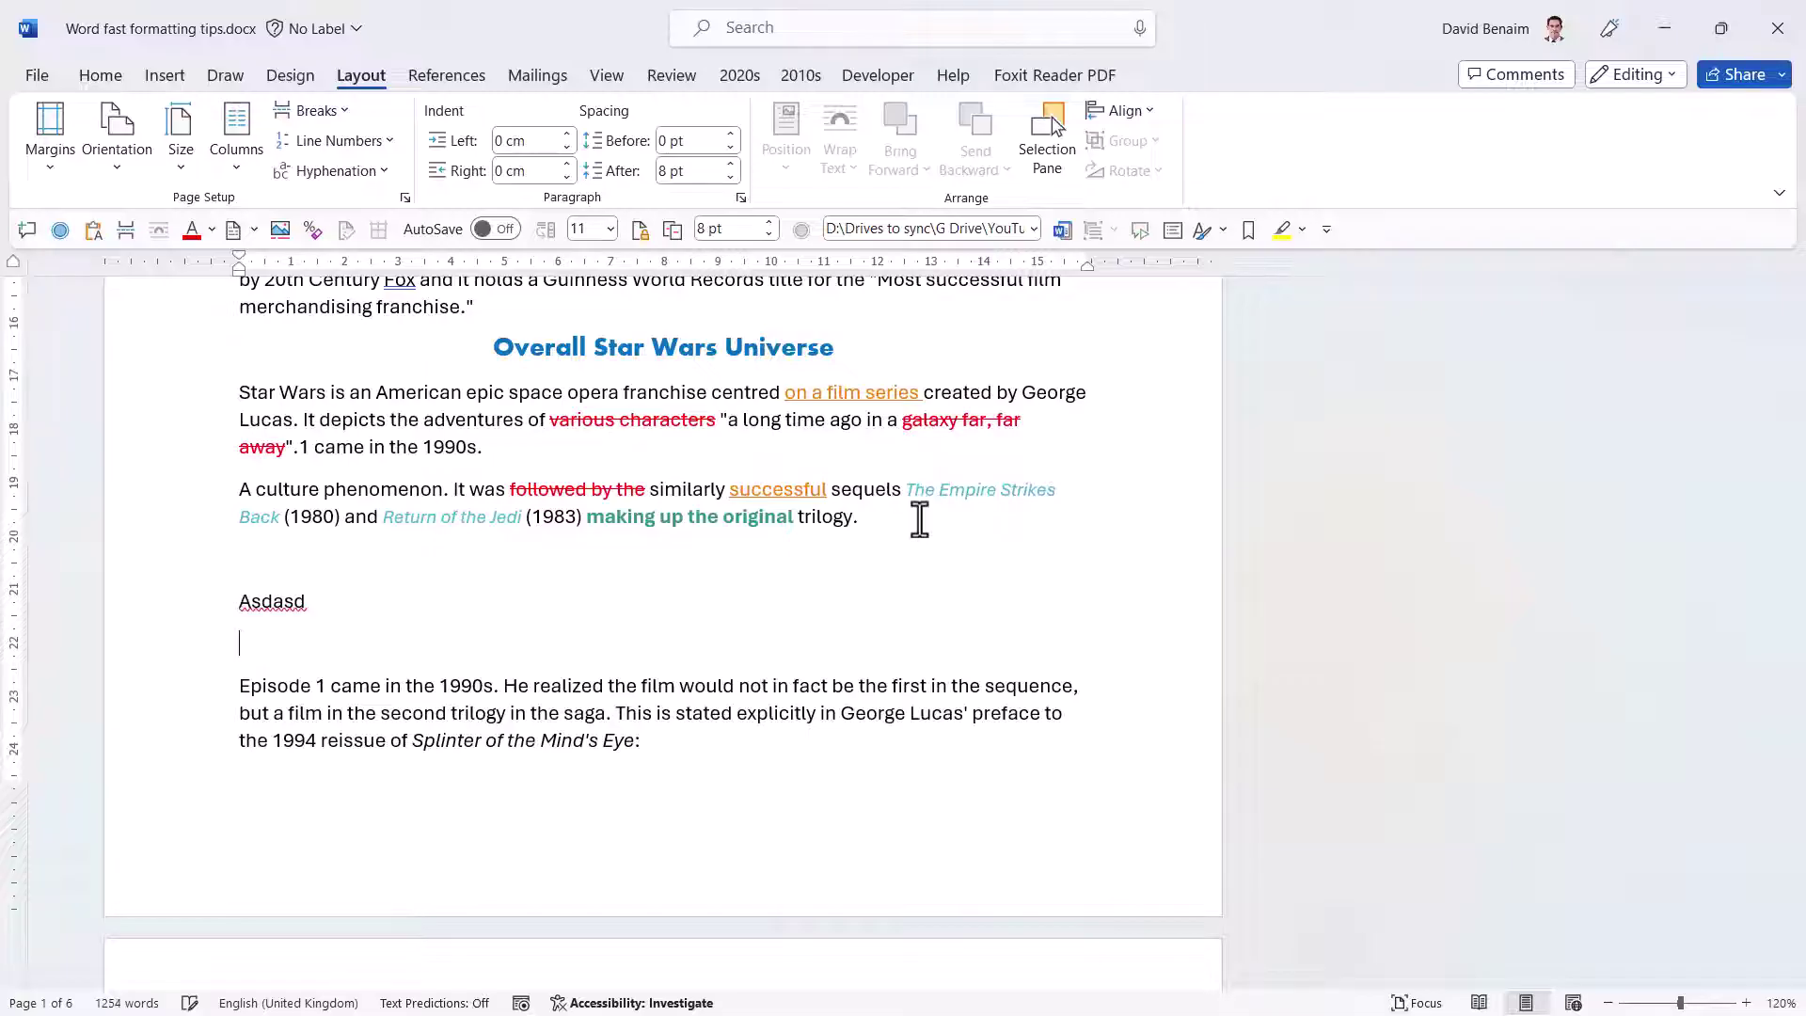
{"action": "scroll", "coordinate": [927, 527], "scroll_direction": "down", "scroll_amount": 2}
{"action": "scroll", "coordinate": [926, 527], "scroll_direction": "down", "scroll_amount": 1}
Review the available page and section break types with the cursor after "film merchandising franchise.".
{"action": "left_click", "coordinate": [320, 659]}
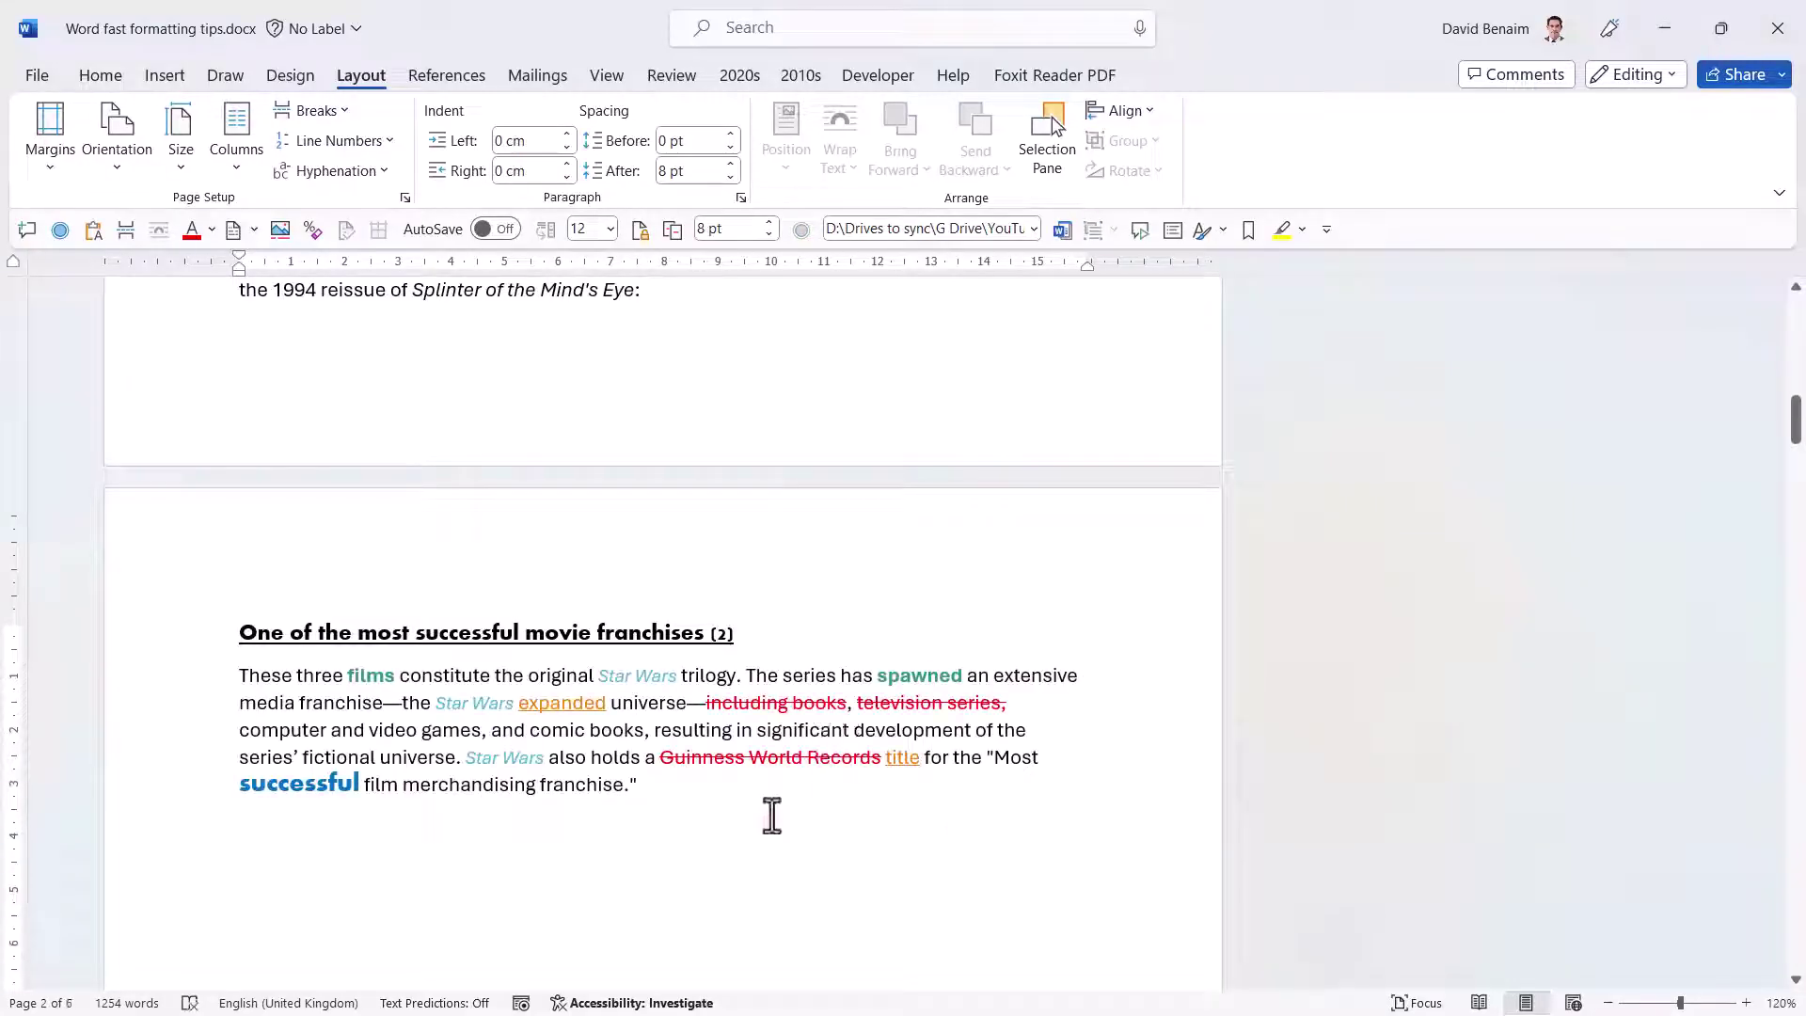
{"action": "left_click", "coordinate": [772, 816]}
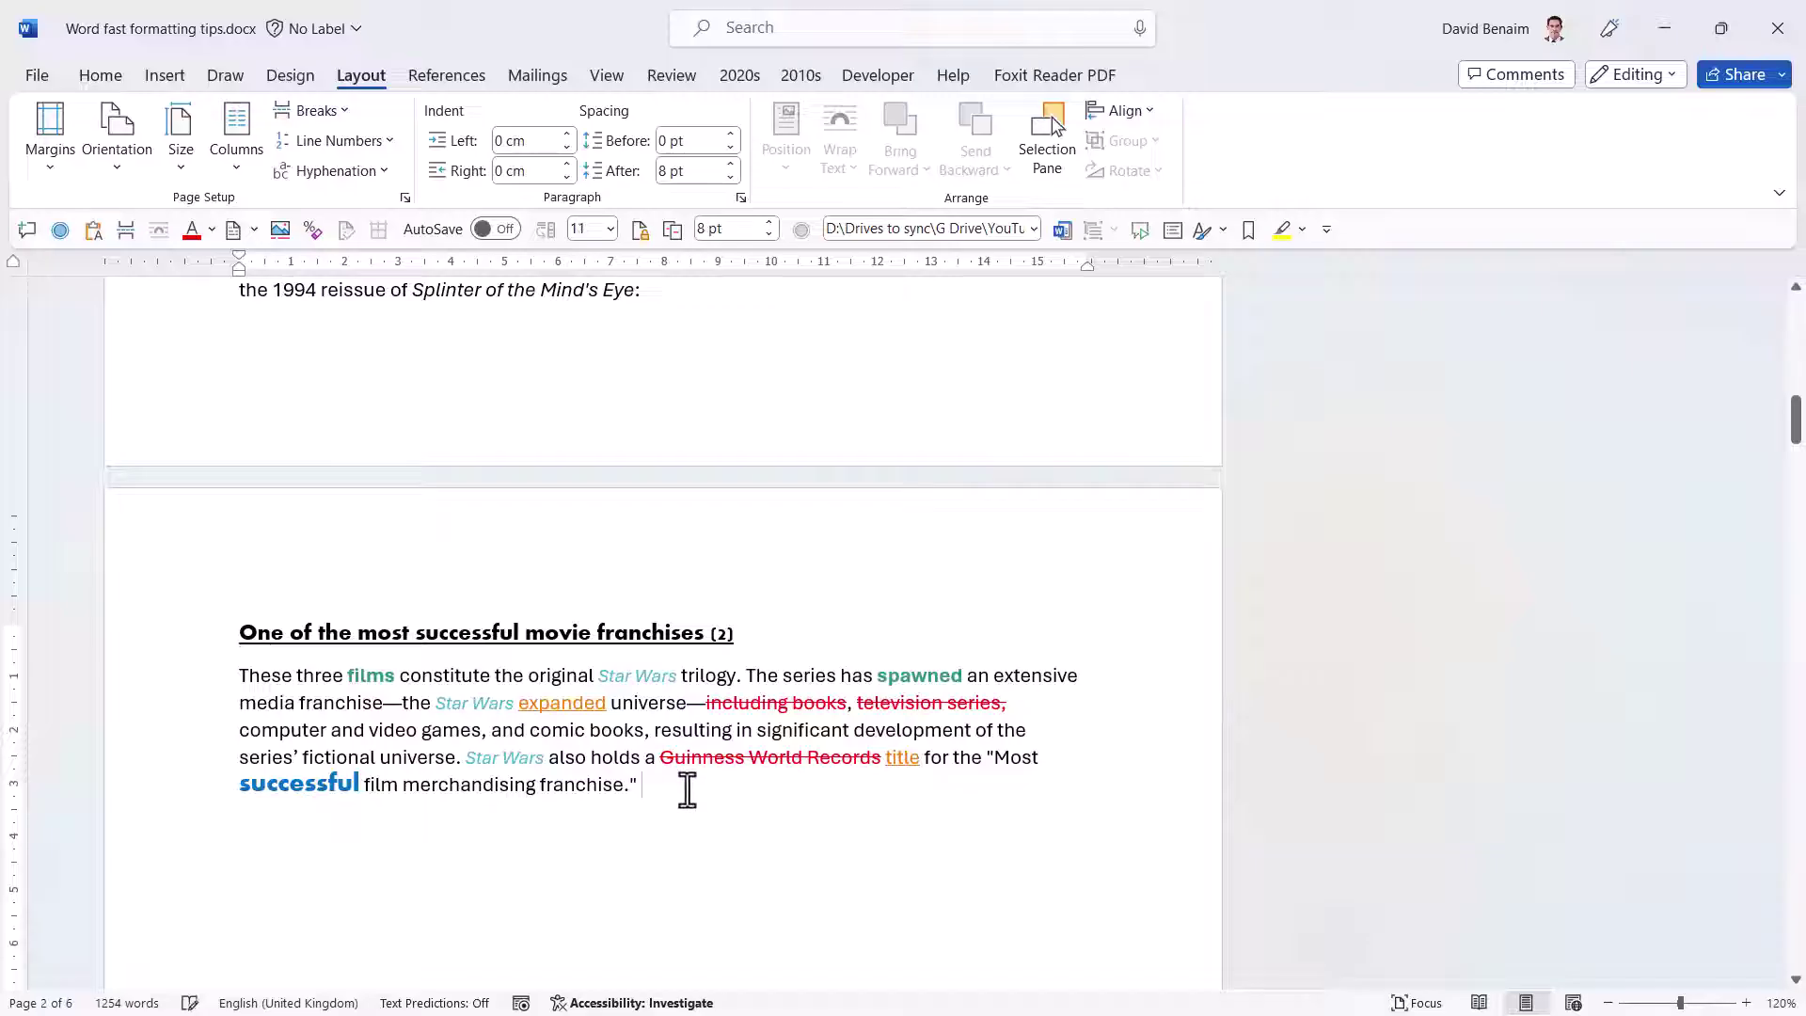
{"action": "left_click", "coordinate": [303, 110]}
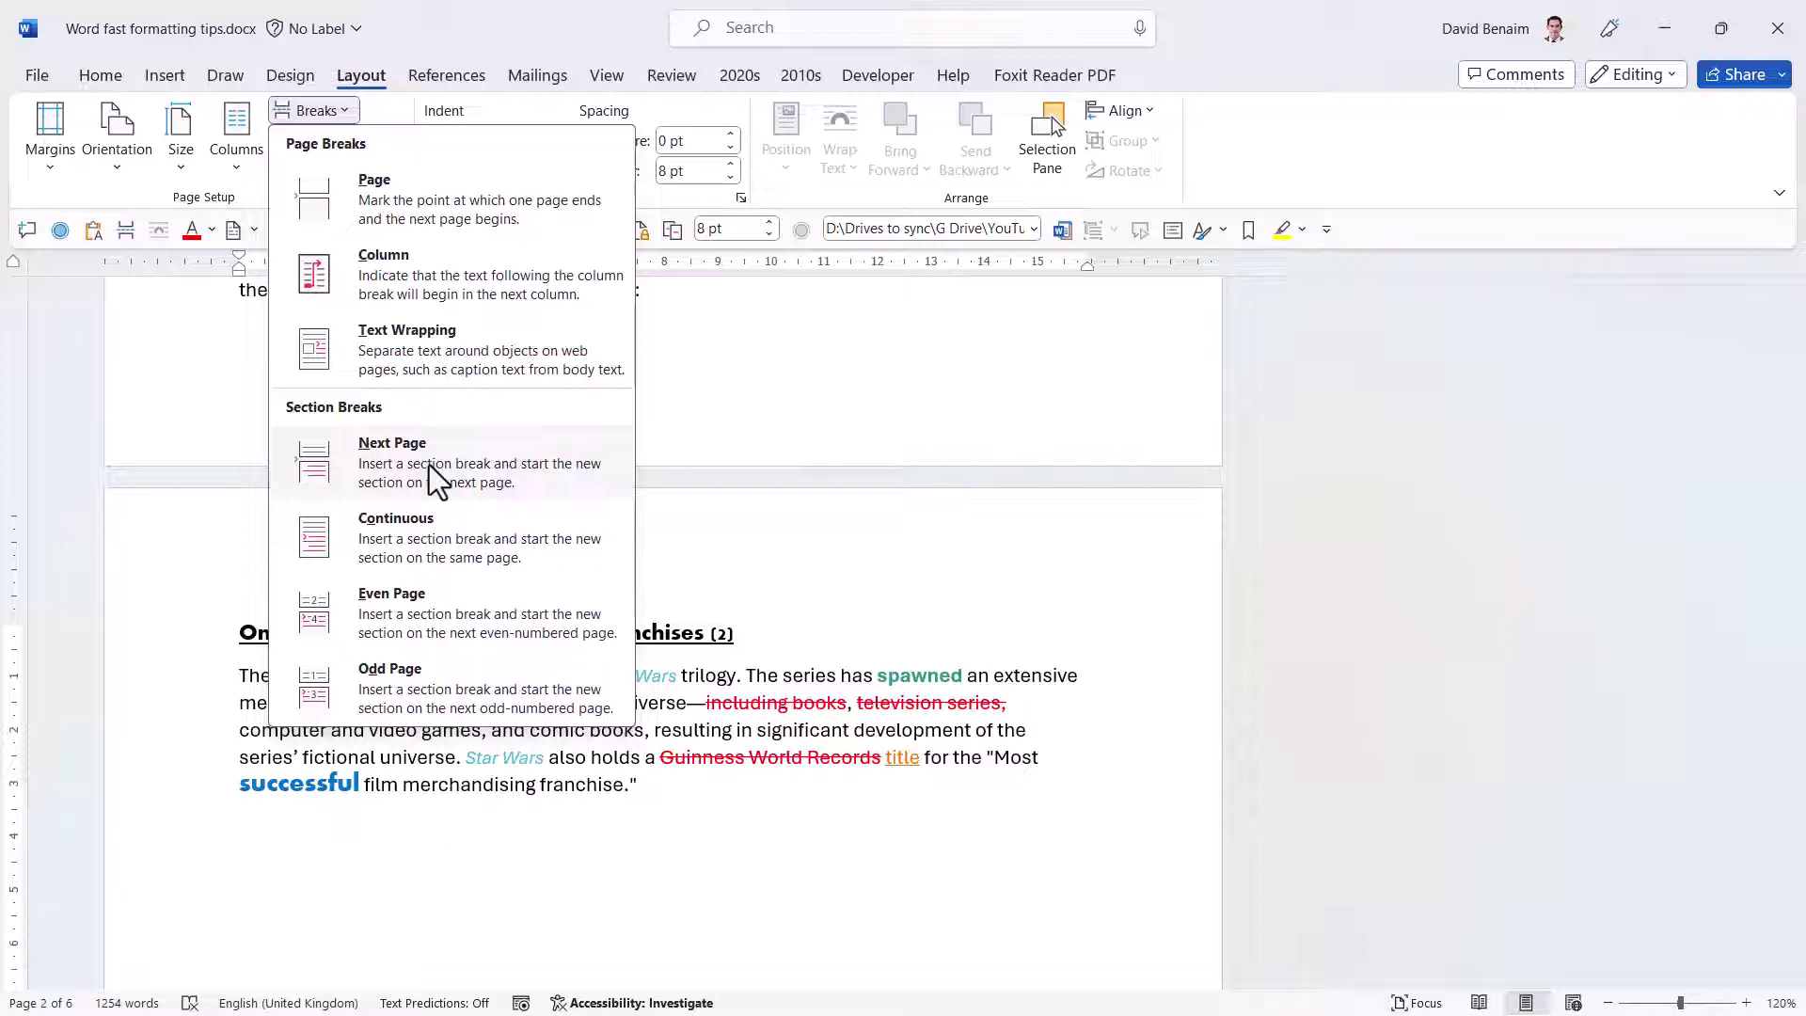
{"action": "left_click", "coordinate": [694, 791]}
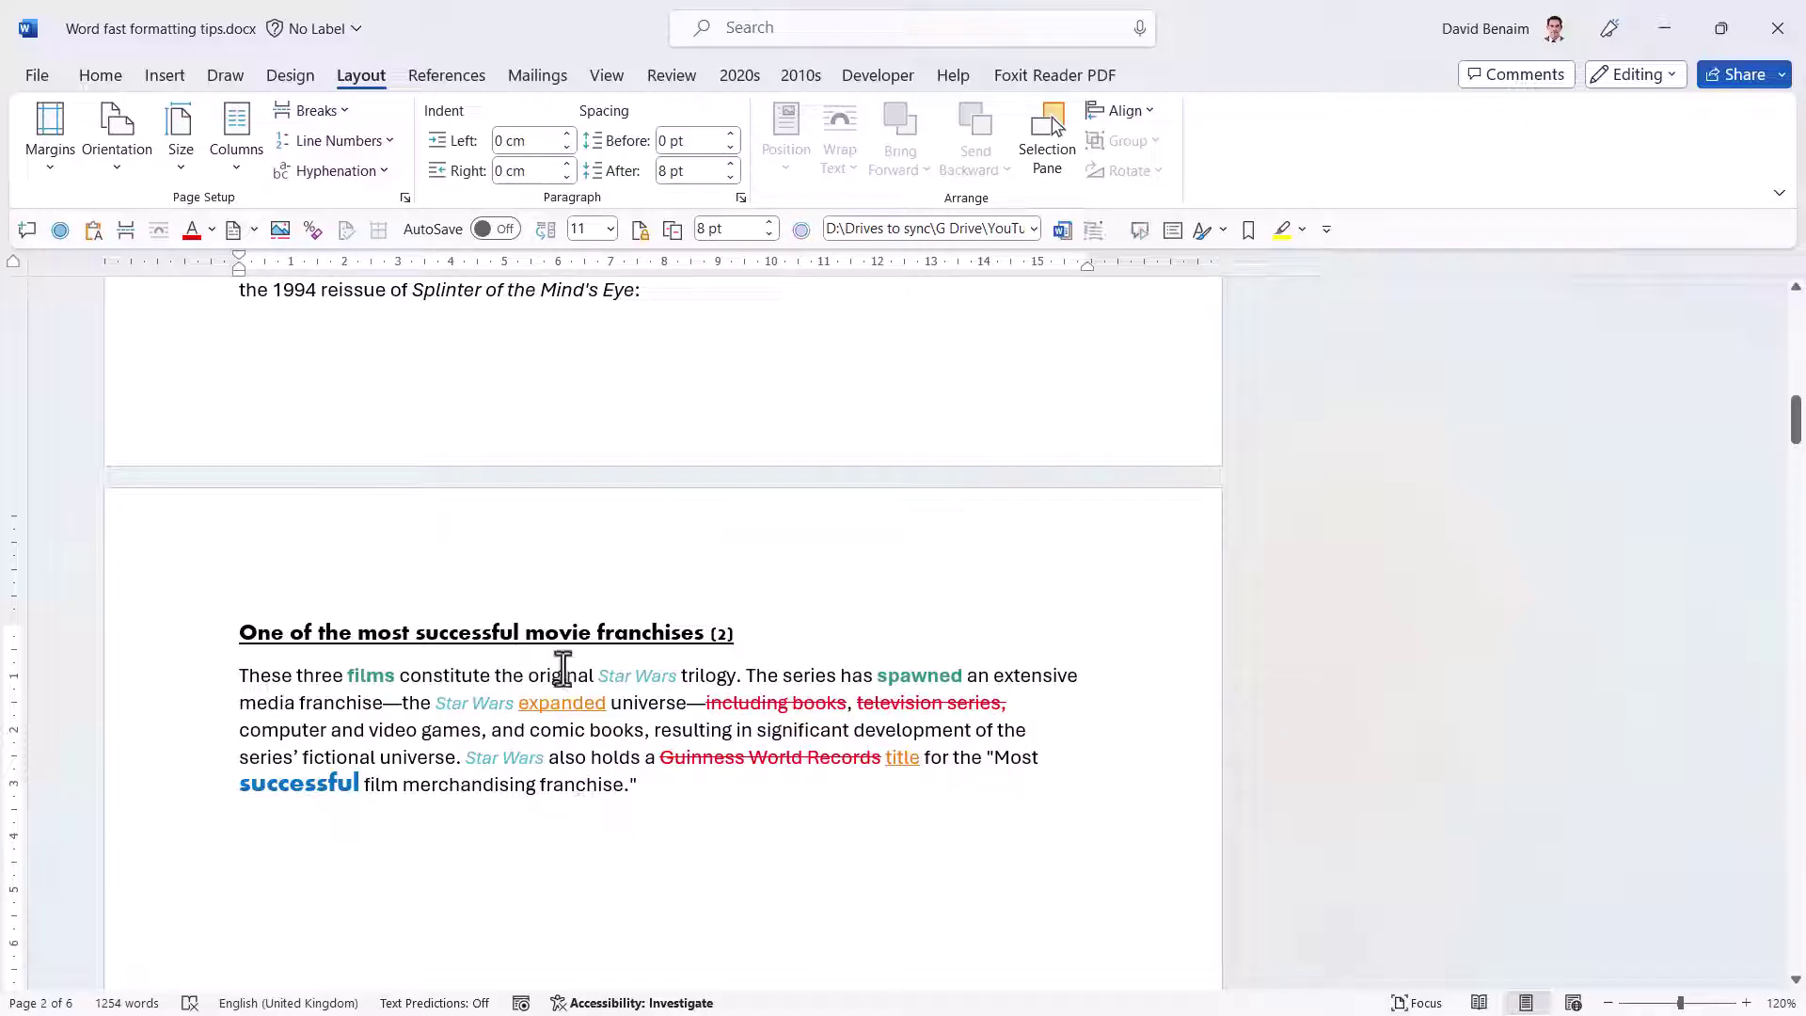
Show the paragraph marks and insert a Next Page section break after the "A culture phenomenon" paragraph.
{"action": "left_click", "coordinate": [104, 73]}
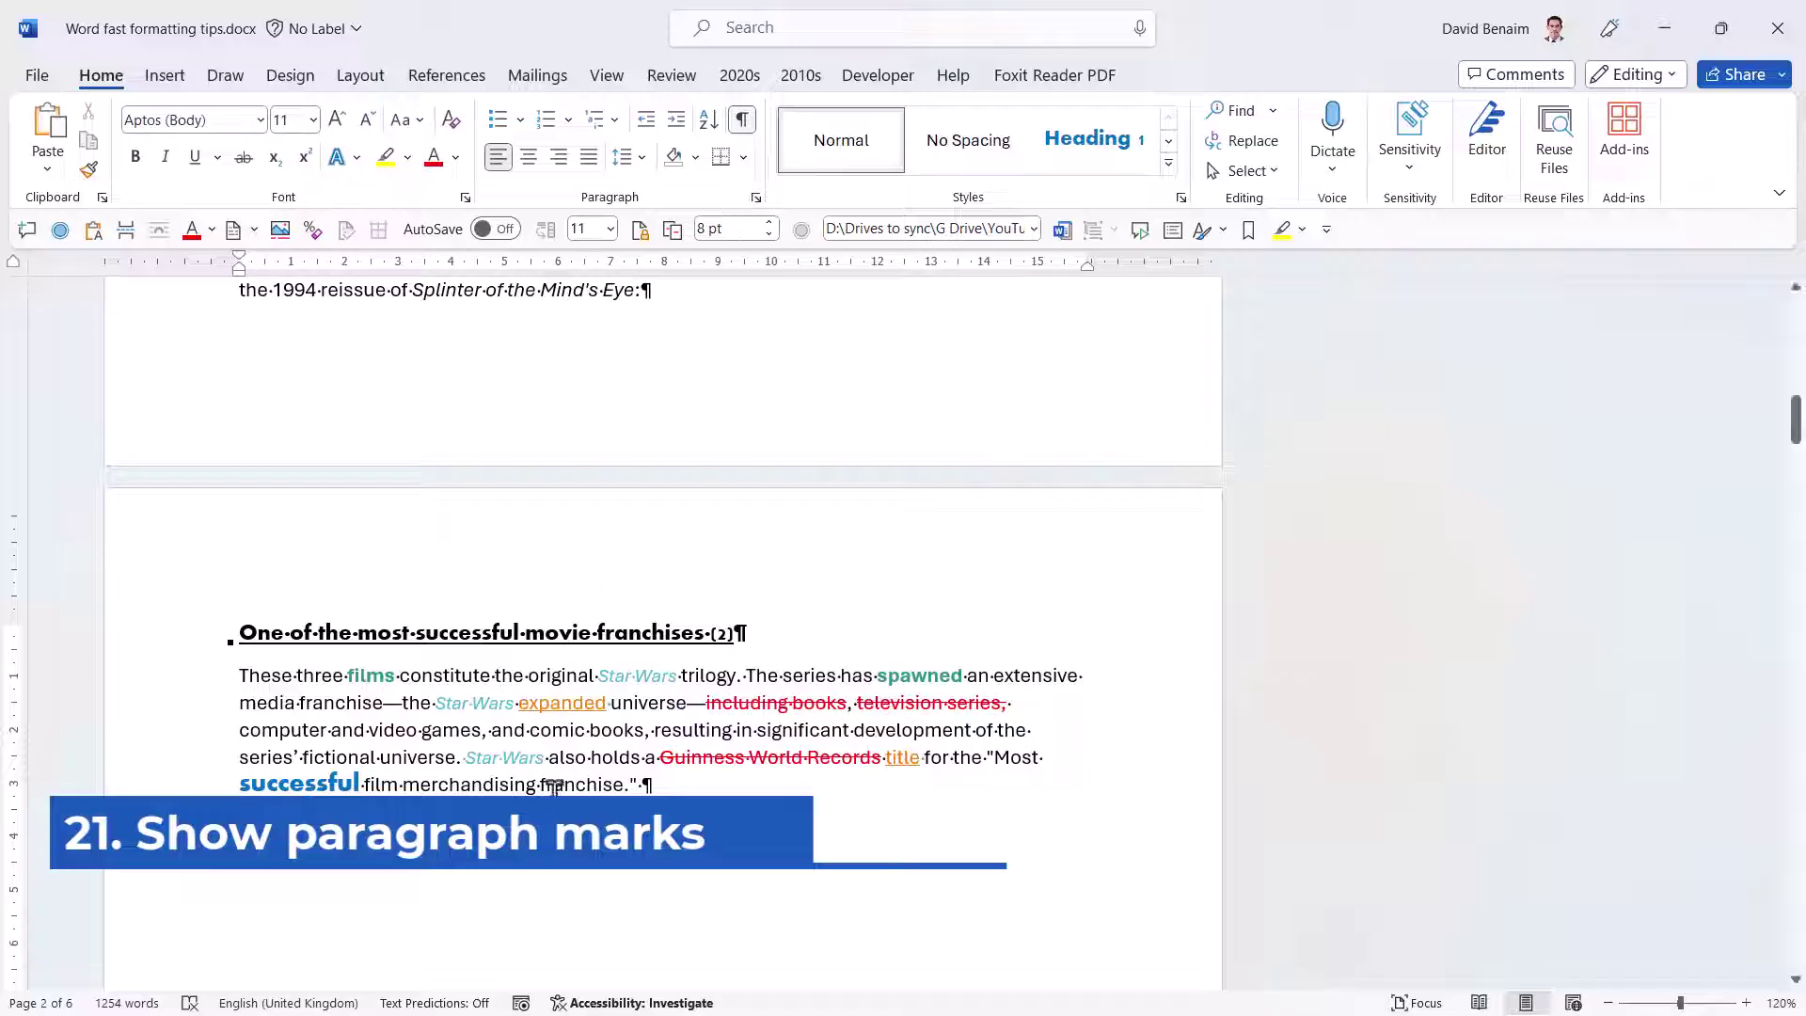
{"action": "scroll", "coordinate": [814, 611], "scroll_direction": "up", "scroll_amount": 3}
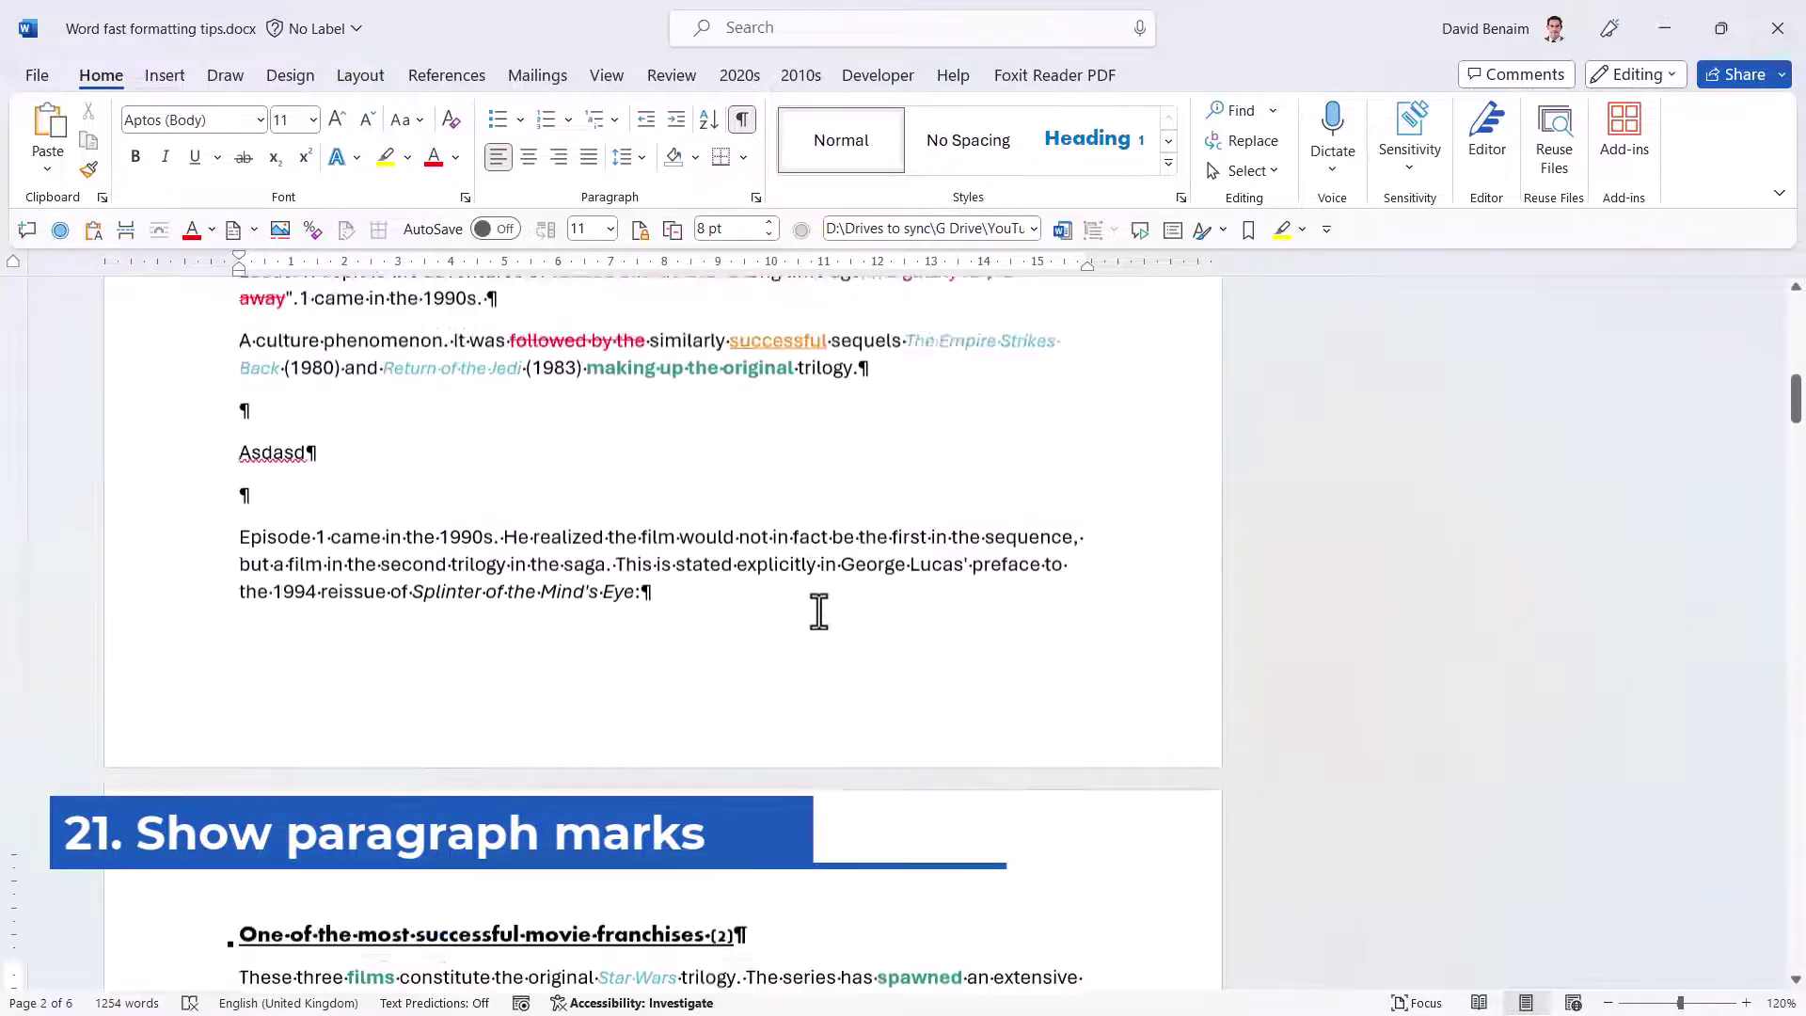
{"action": "left_click", "coordinate": [402, 451]}
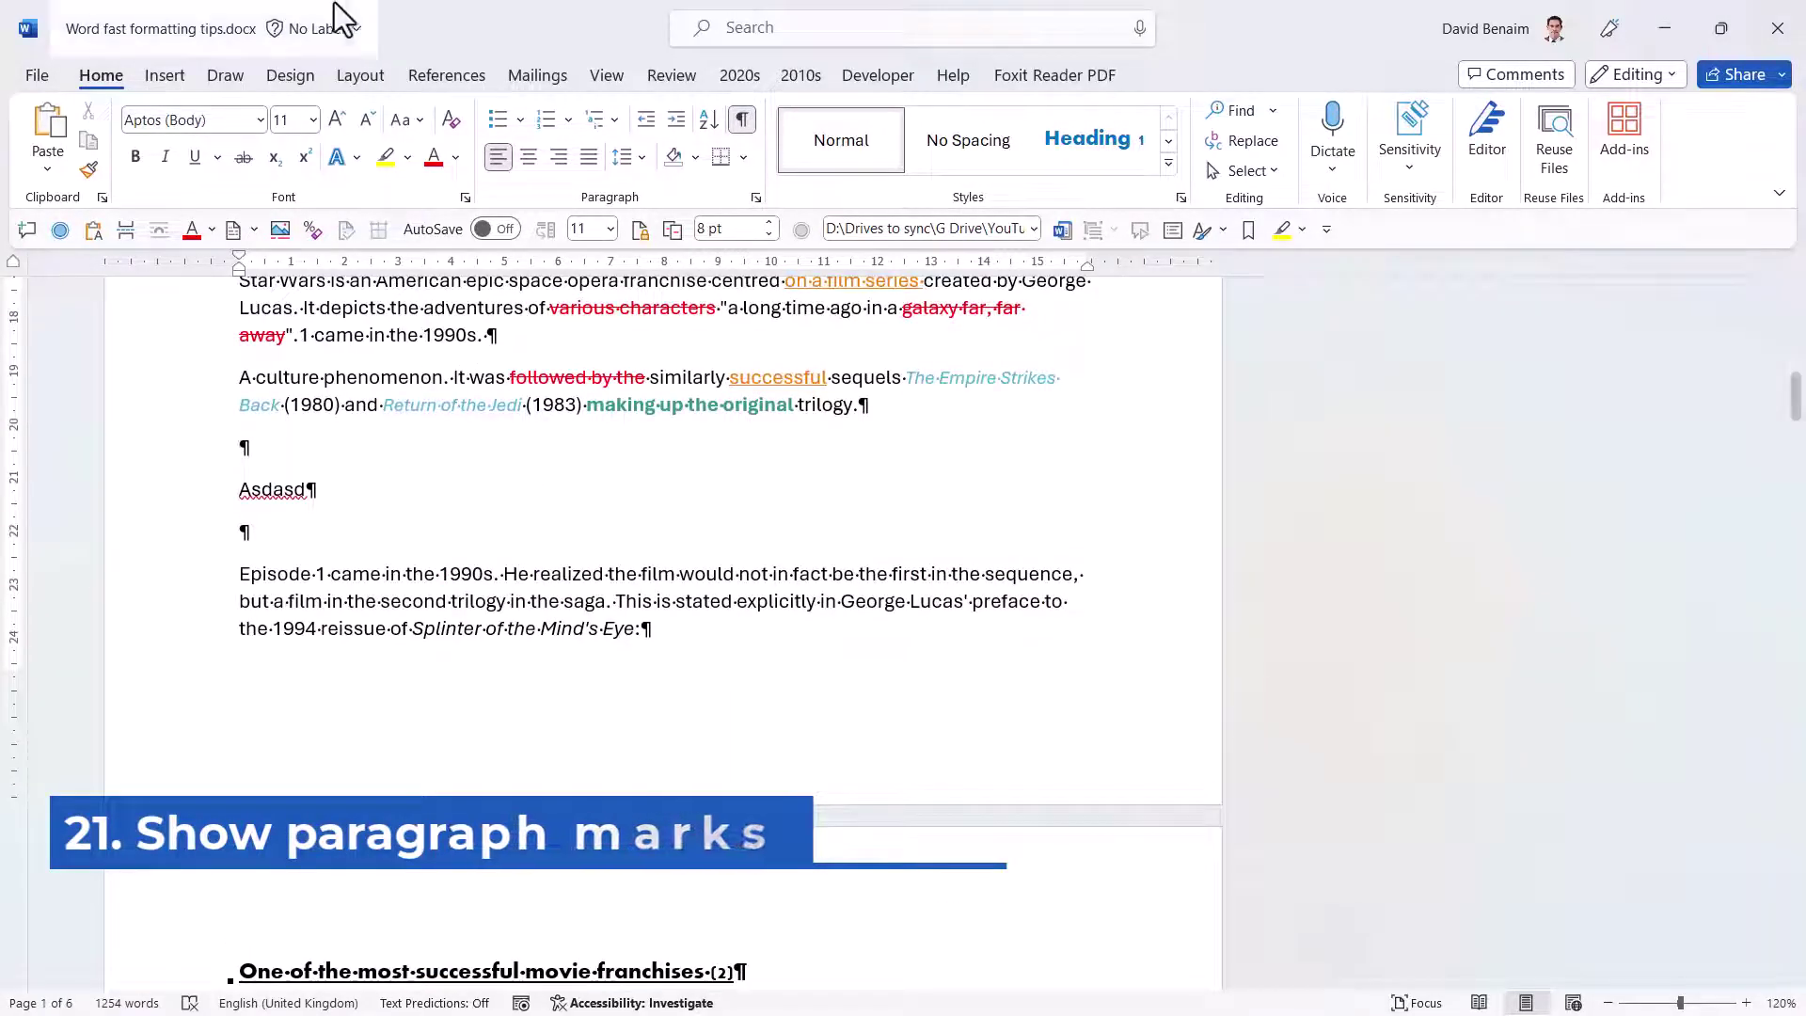
{"action": "left_click", "coordinate": [375, 75]}
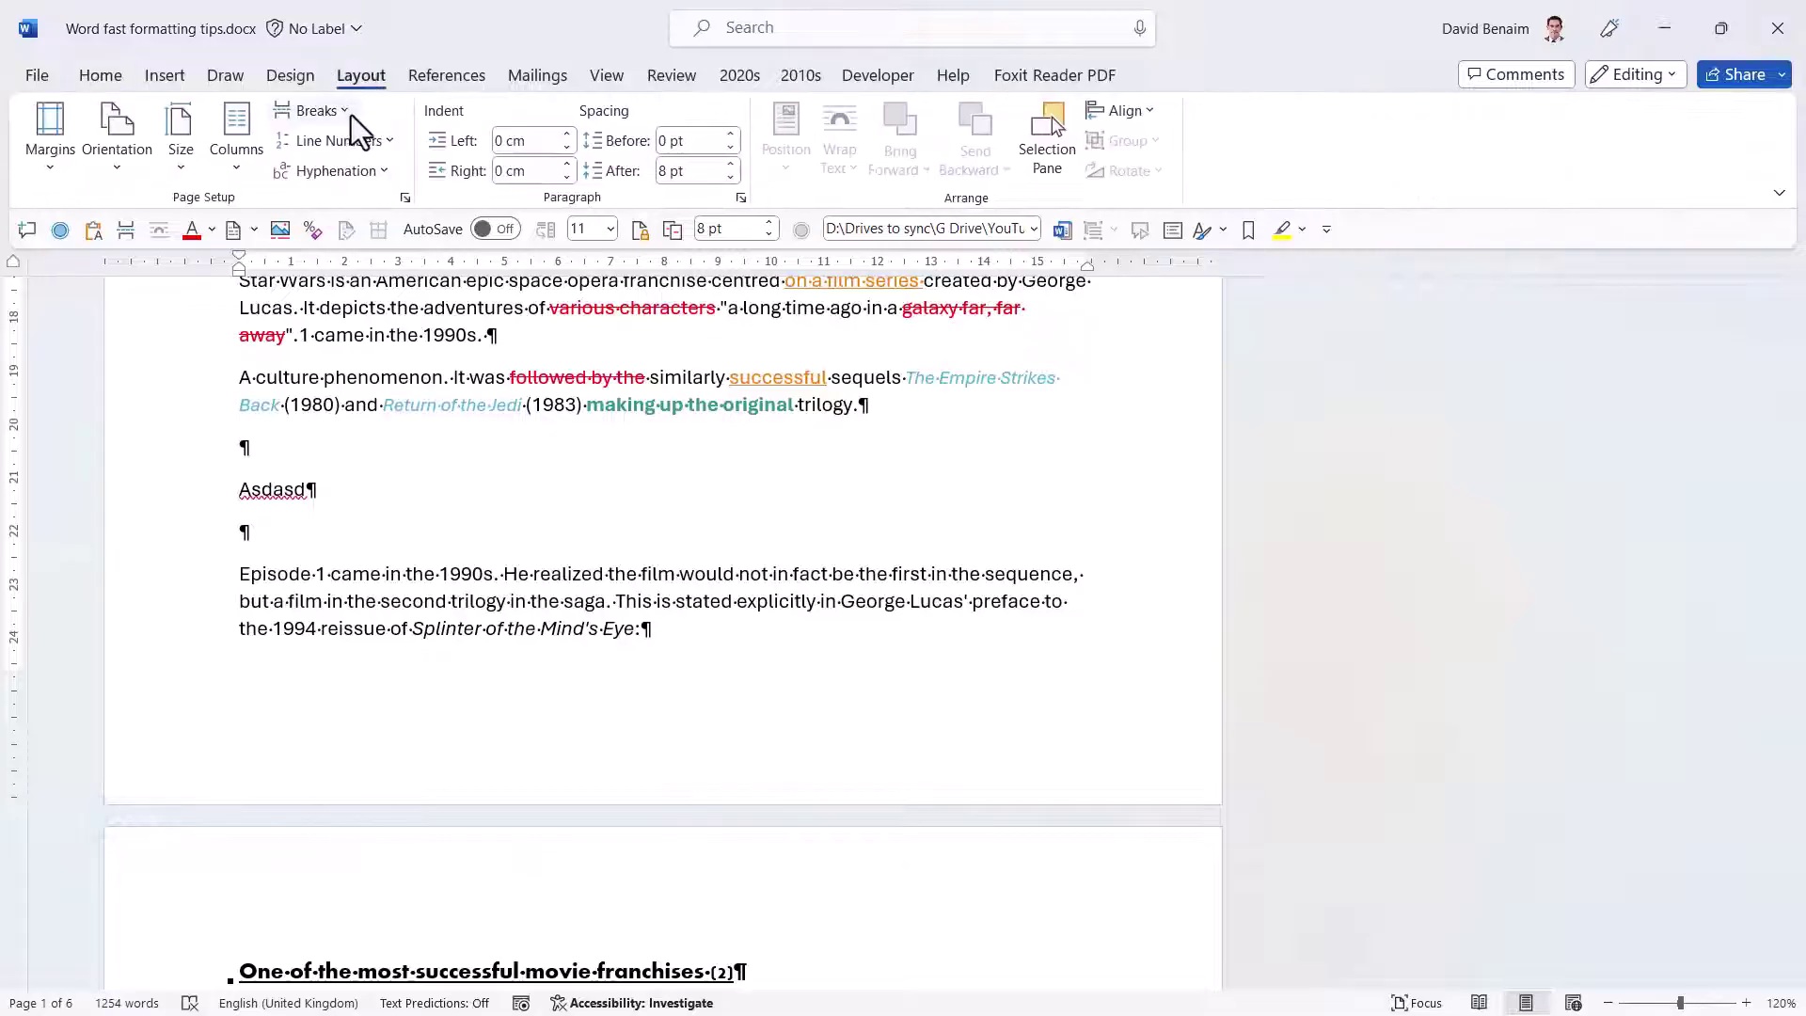
{"action": "left_click", "coordinate": [346, 113]}
{"action": "left_click", "coordinate": [465, 439]}
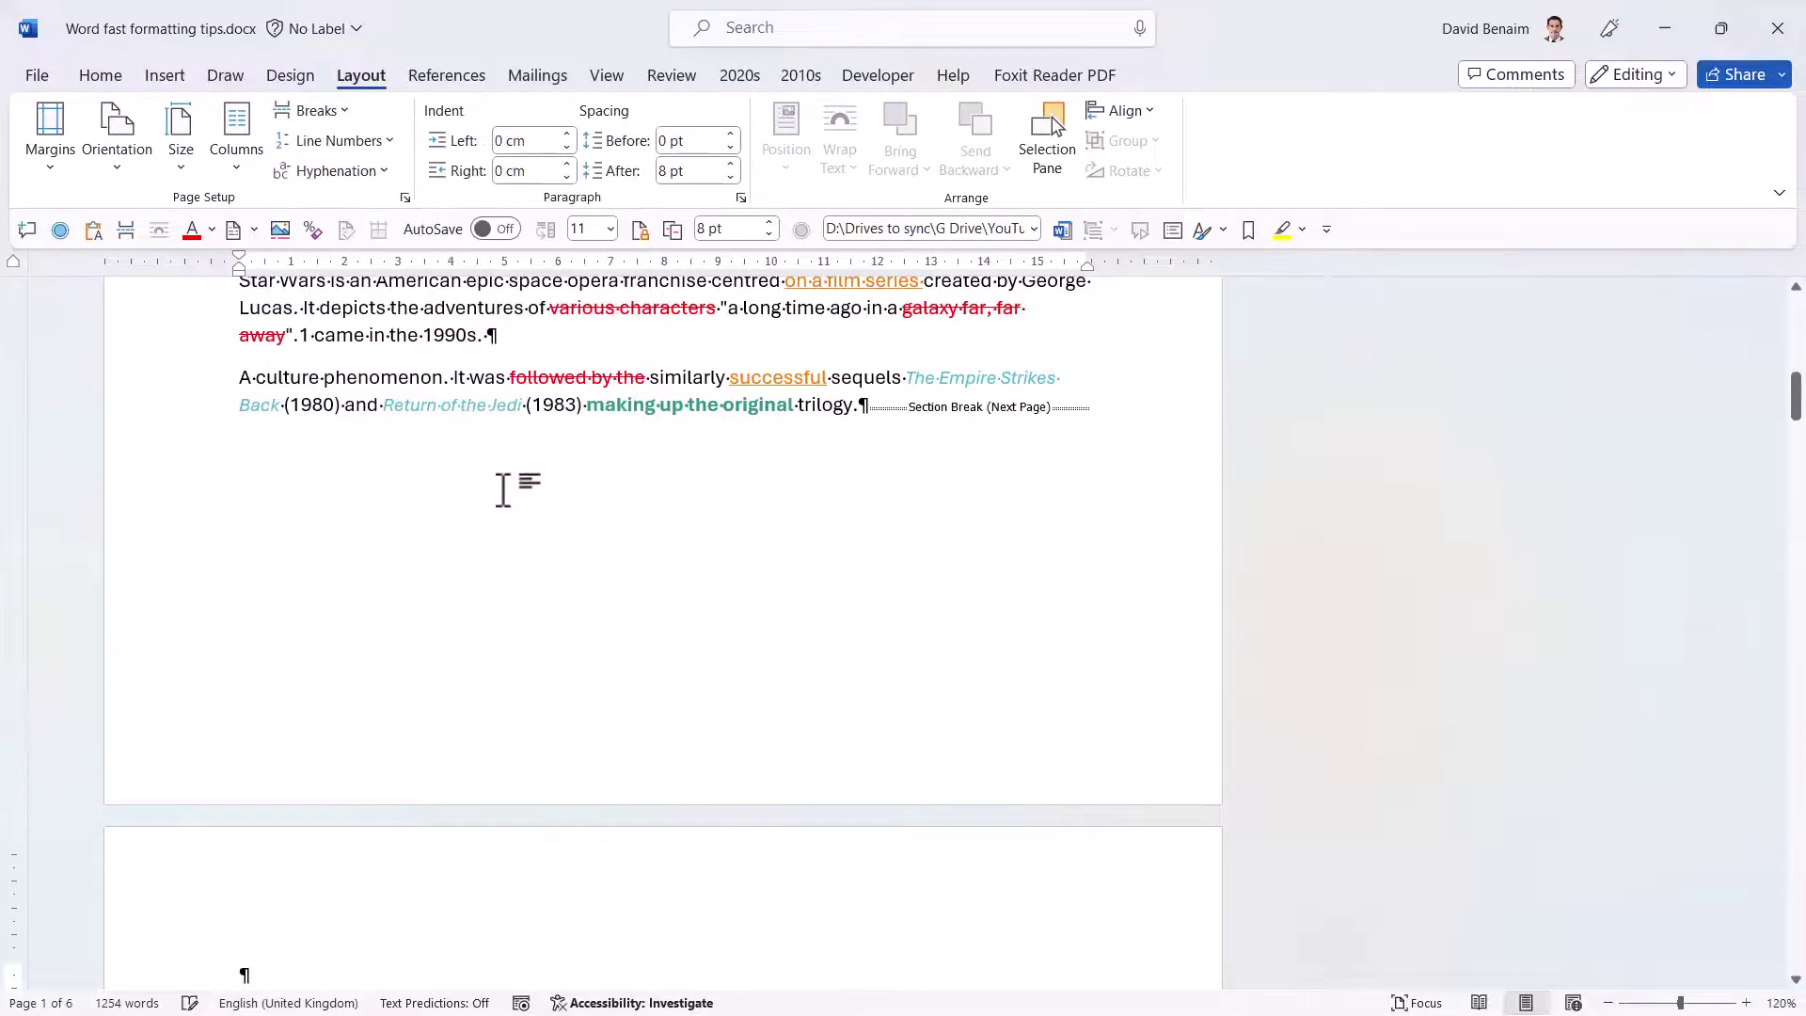
Examine the page break below the "film merchandising franchise" paragraph with the formatting marks displayed.
{"action": "scroll", "coordinate": [828, 618], "scroll_direction": "down", "scroll_amount": 1}
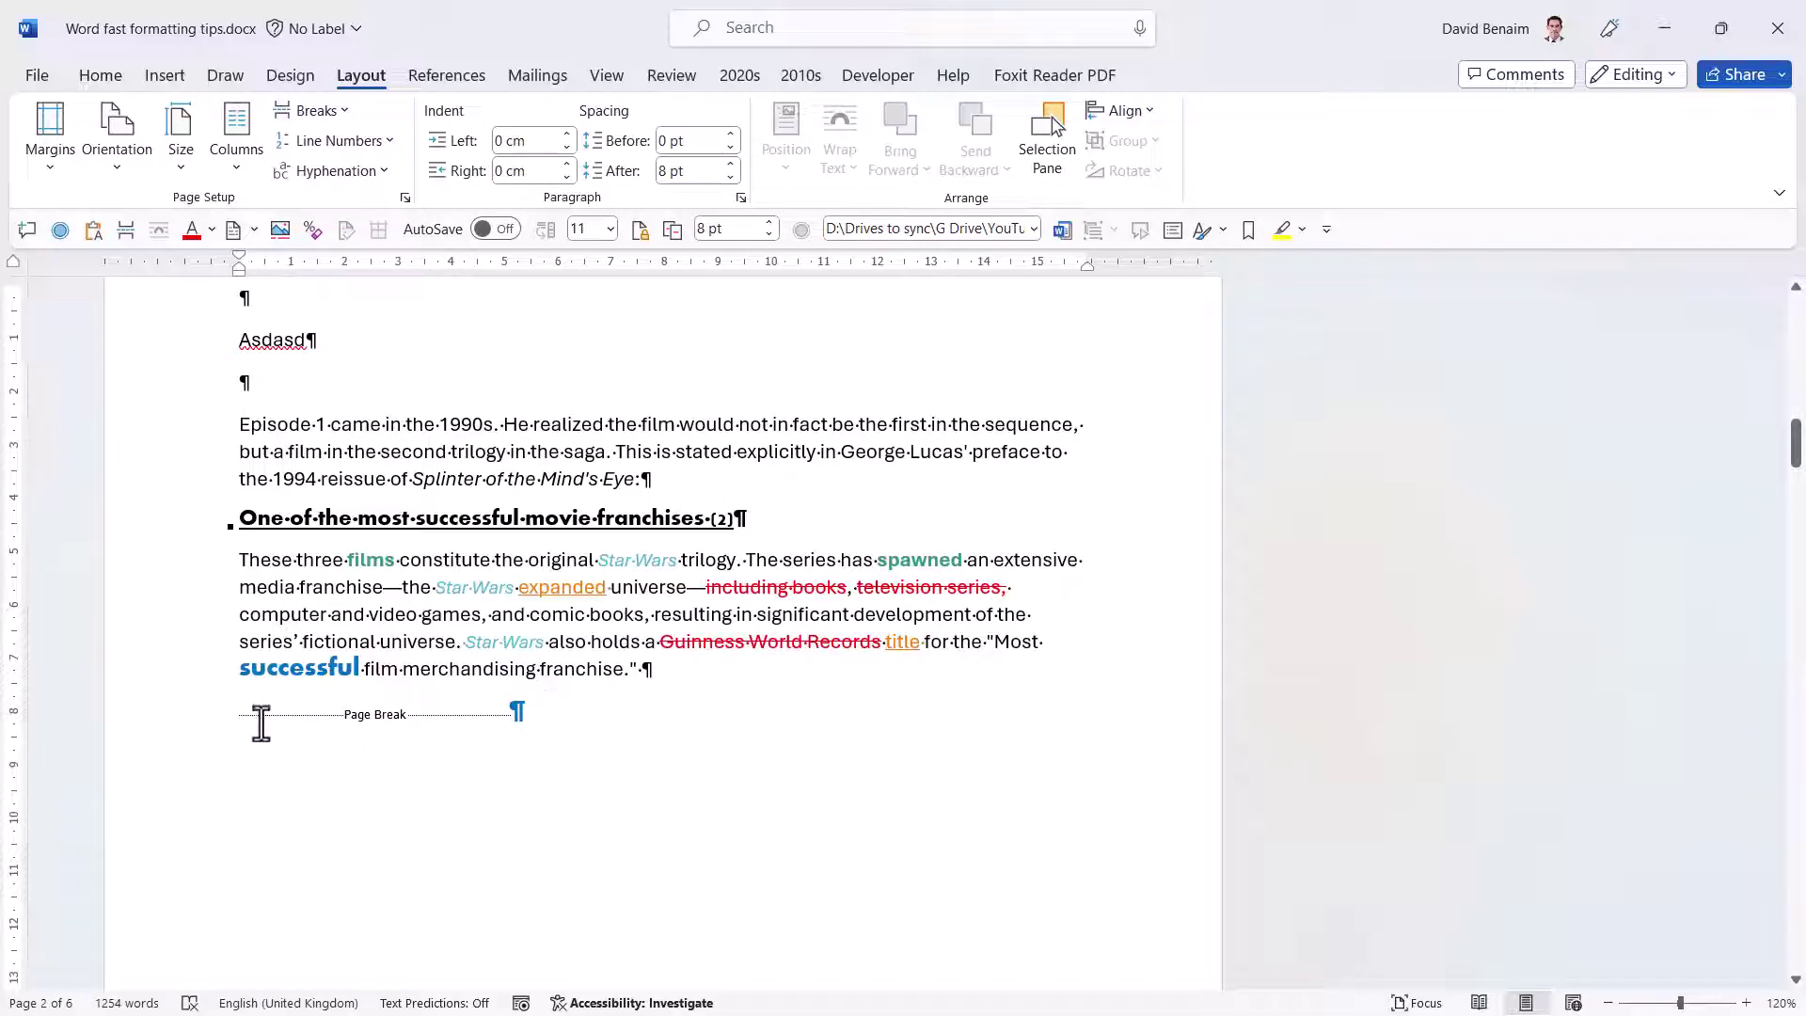
{"action": "left_click", "coordinate": [230, 715]}
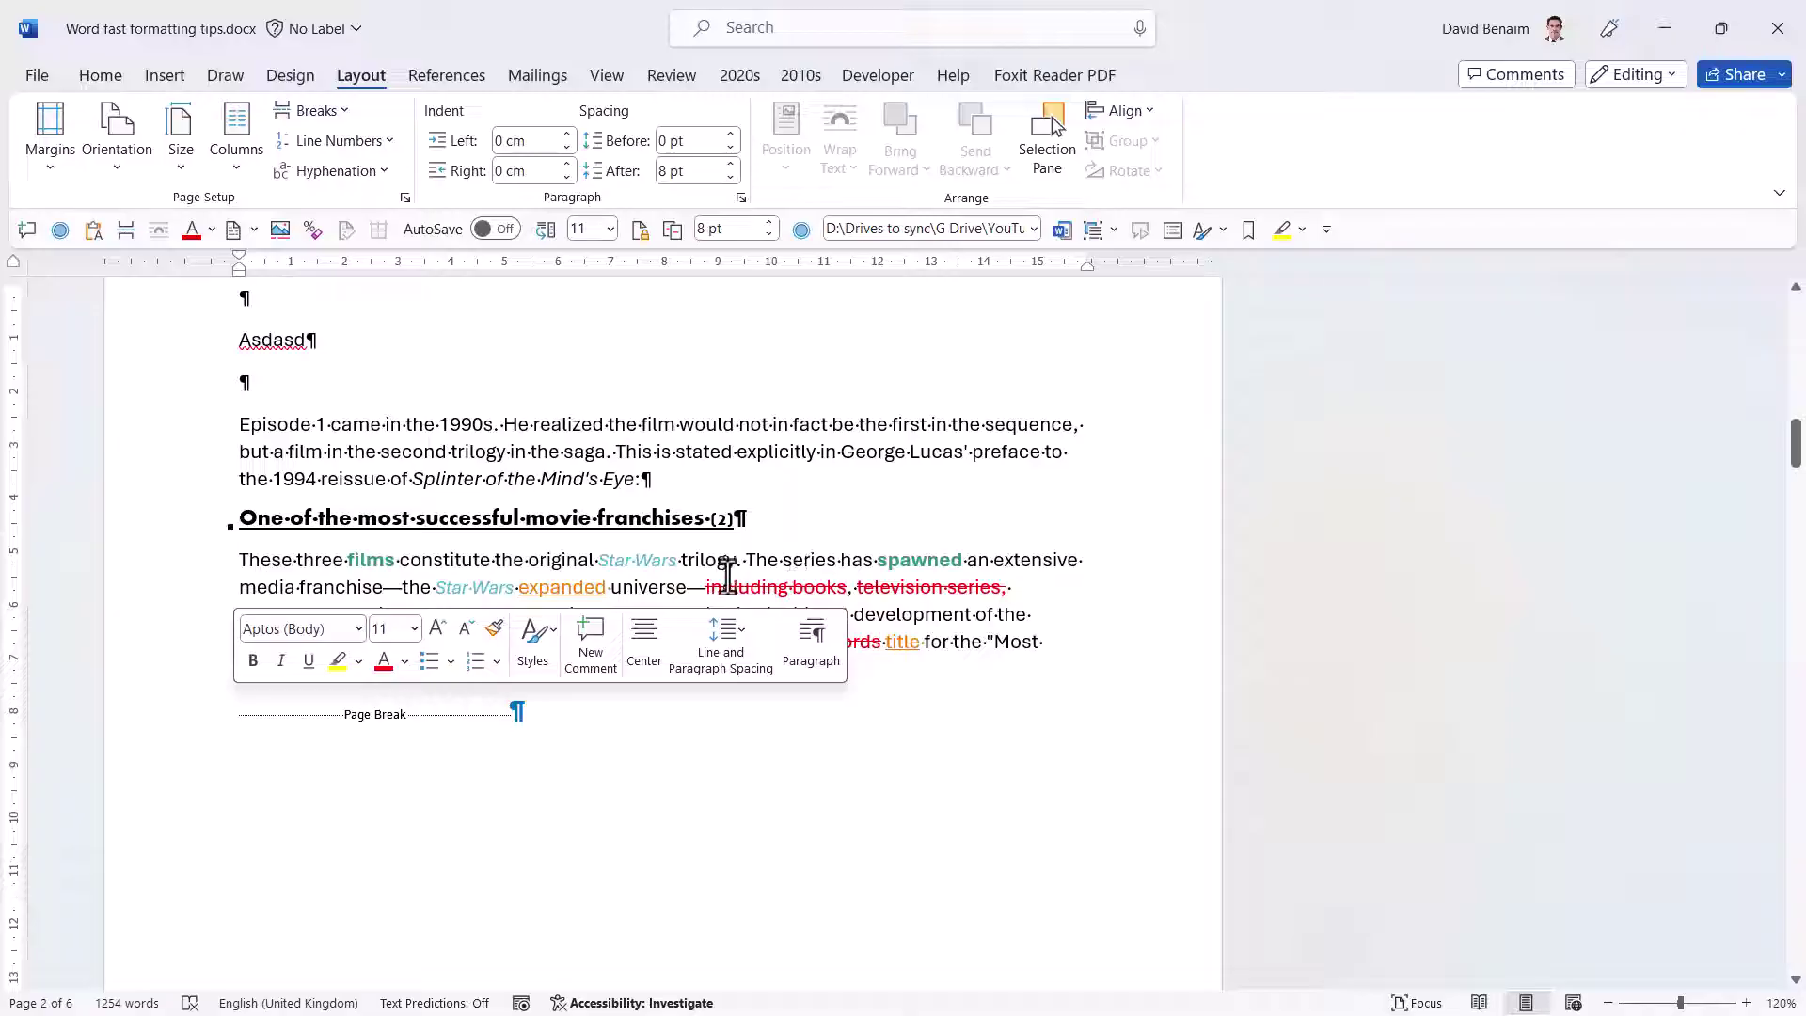
{"action": "left_click", "coordinate": [736, 518]}
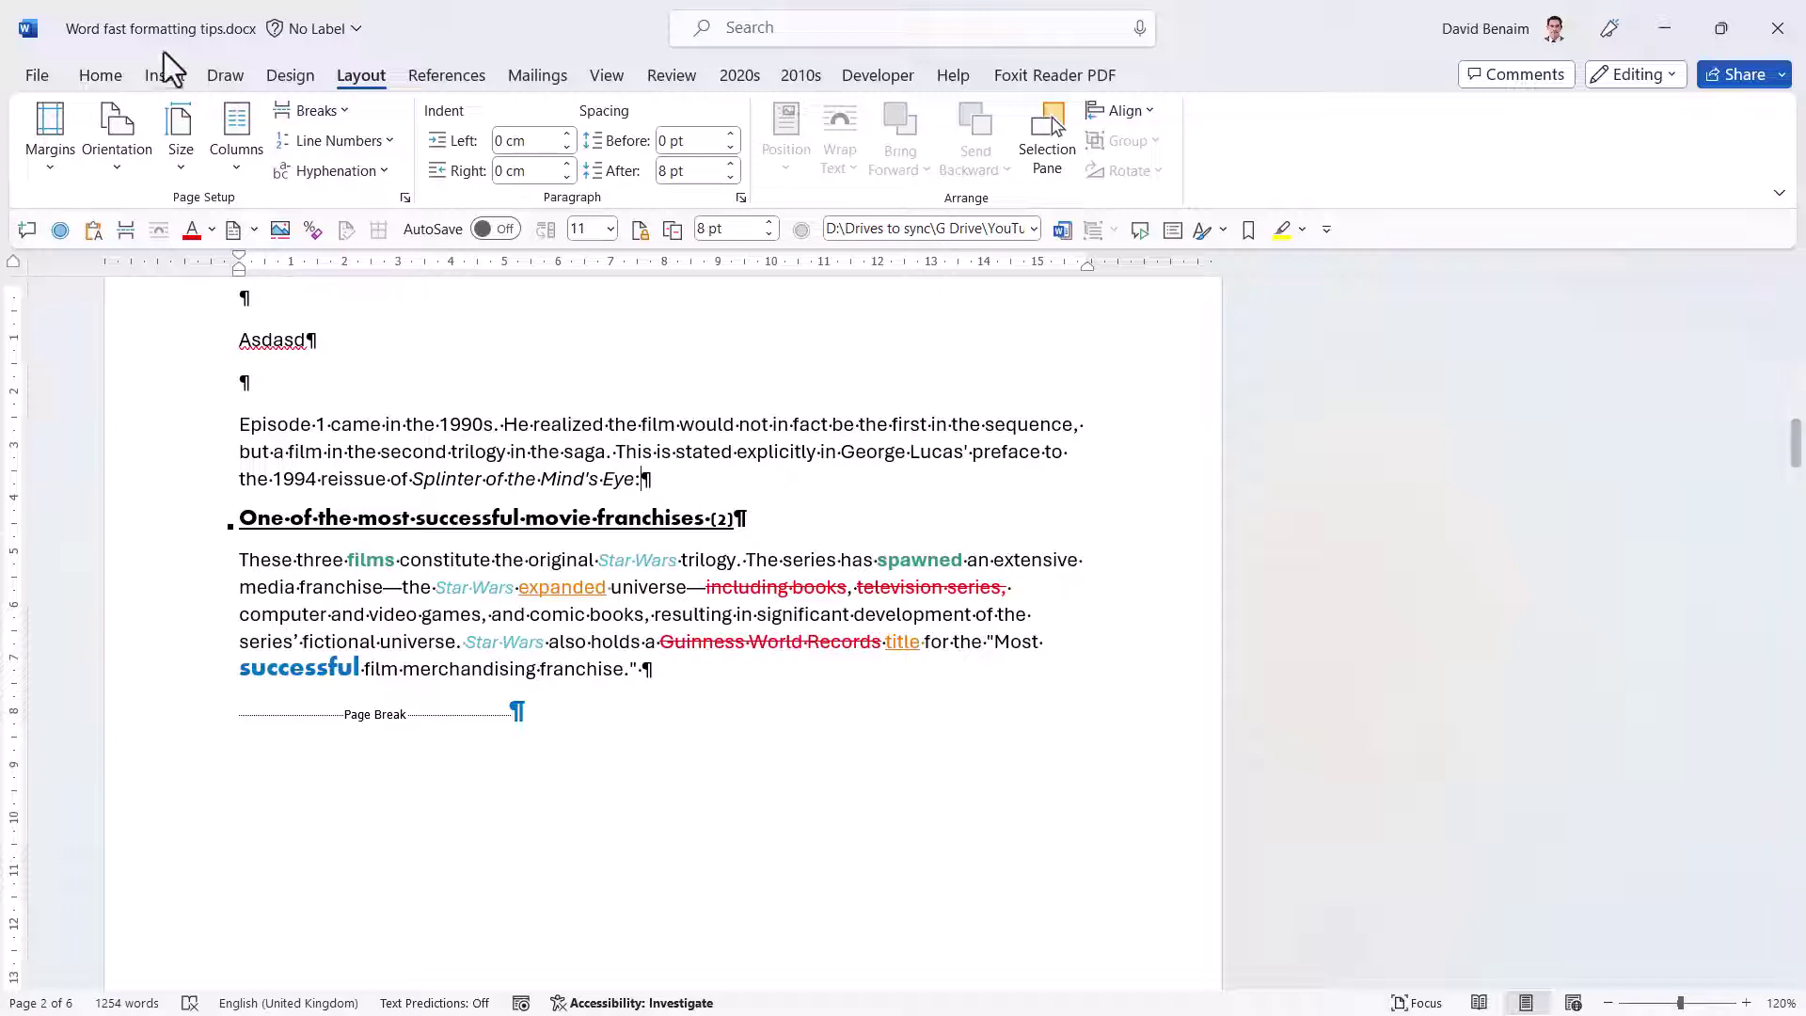
Toggle the display of paragraph marks off, on and off again.
{"action": "left_click", "coordinate": [100, 77]}
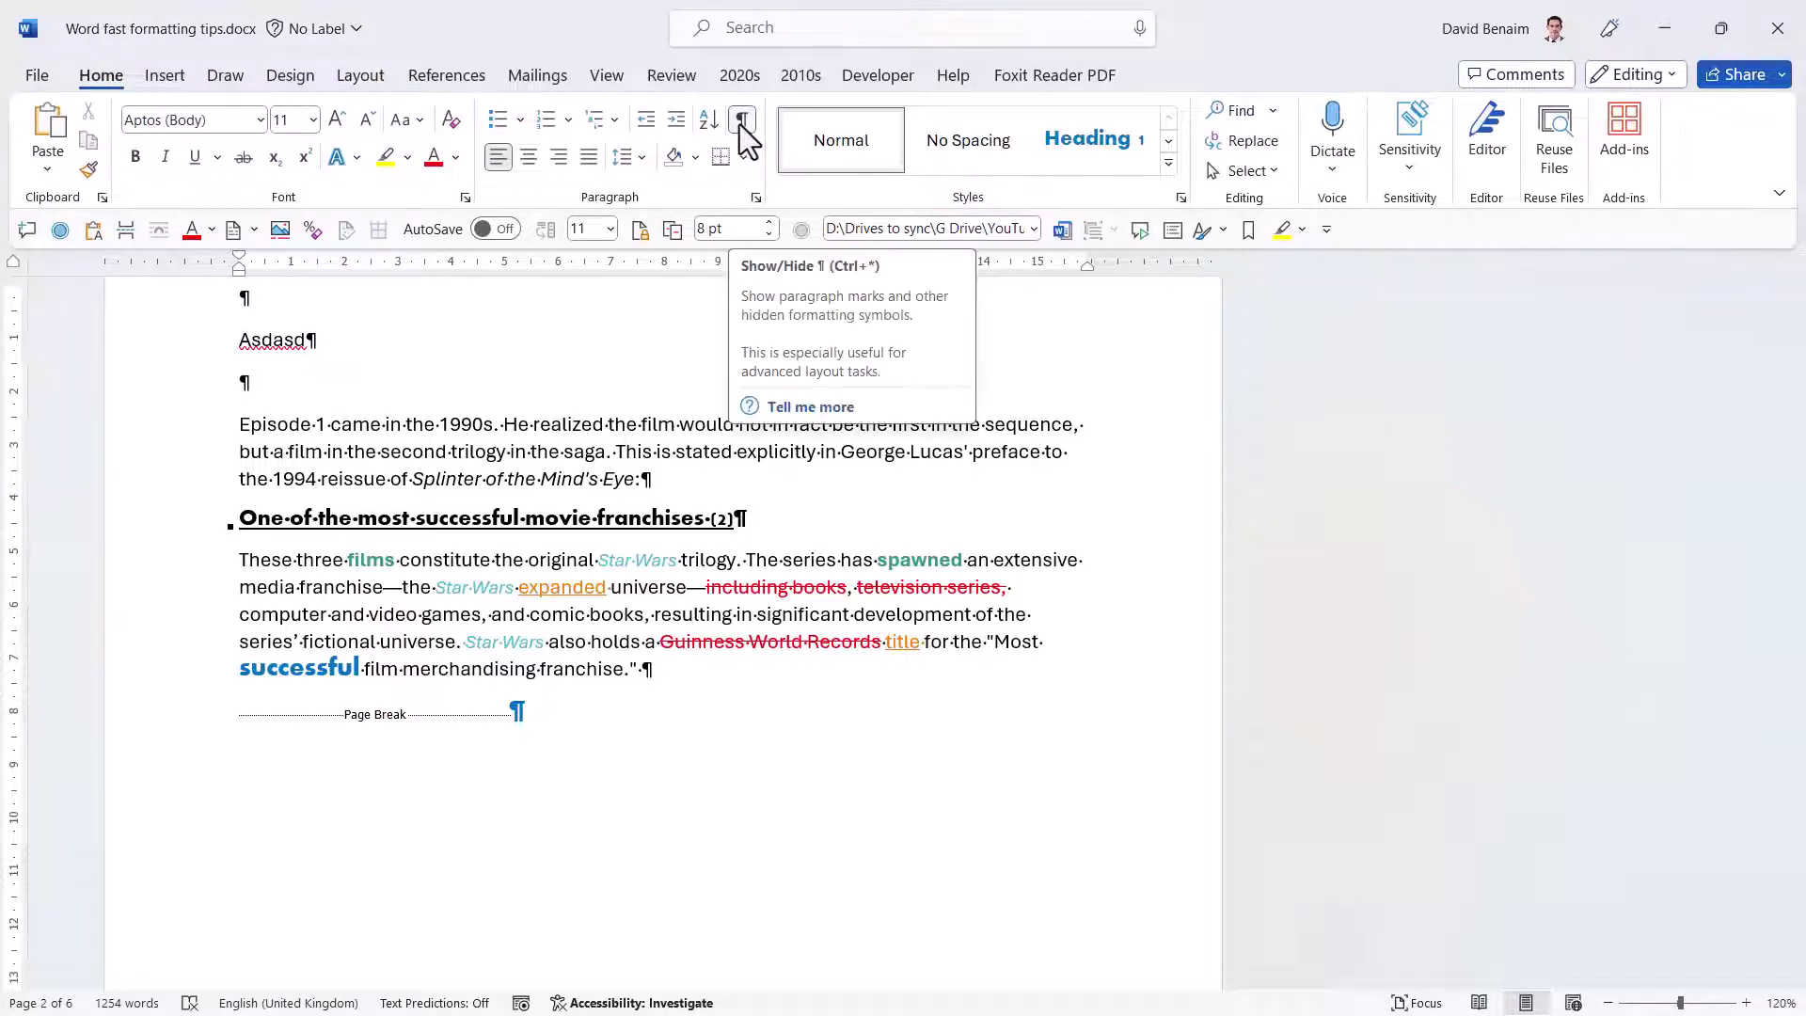
{"action": "key", "text": "ctrl+shift+8"}
{"action": "key", "text": "ctrl+shift+8"}
{"action": "key", "text": "ctrl+shift+8"}
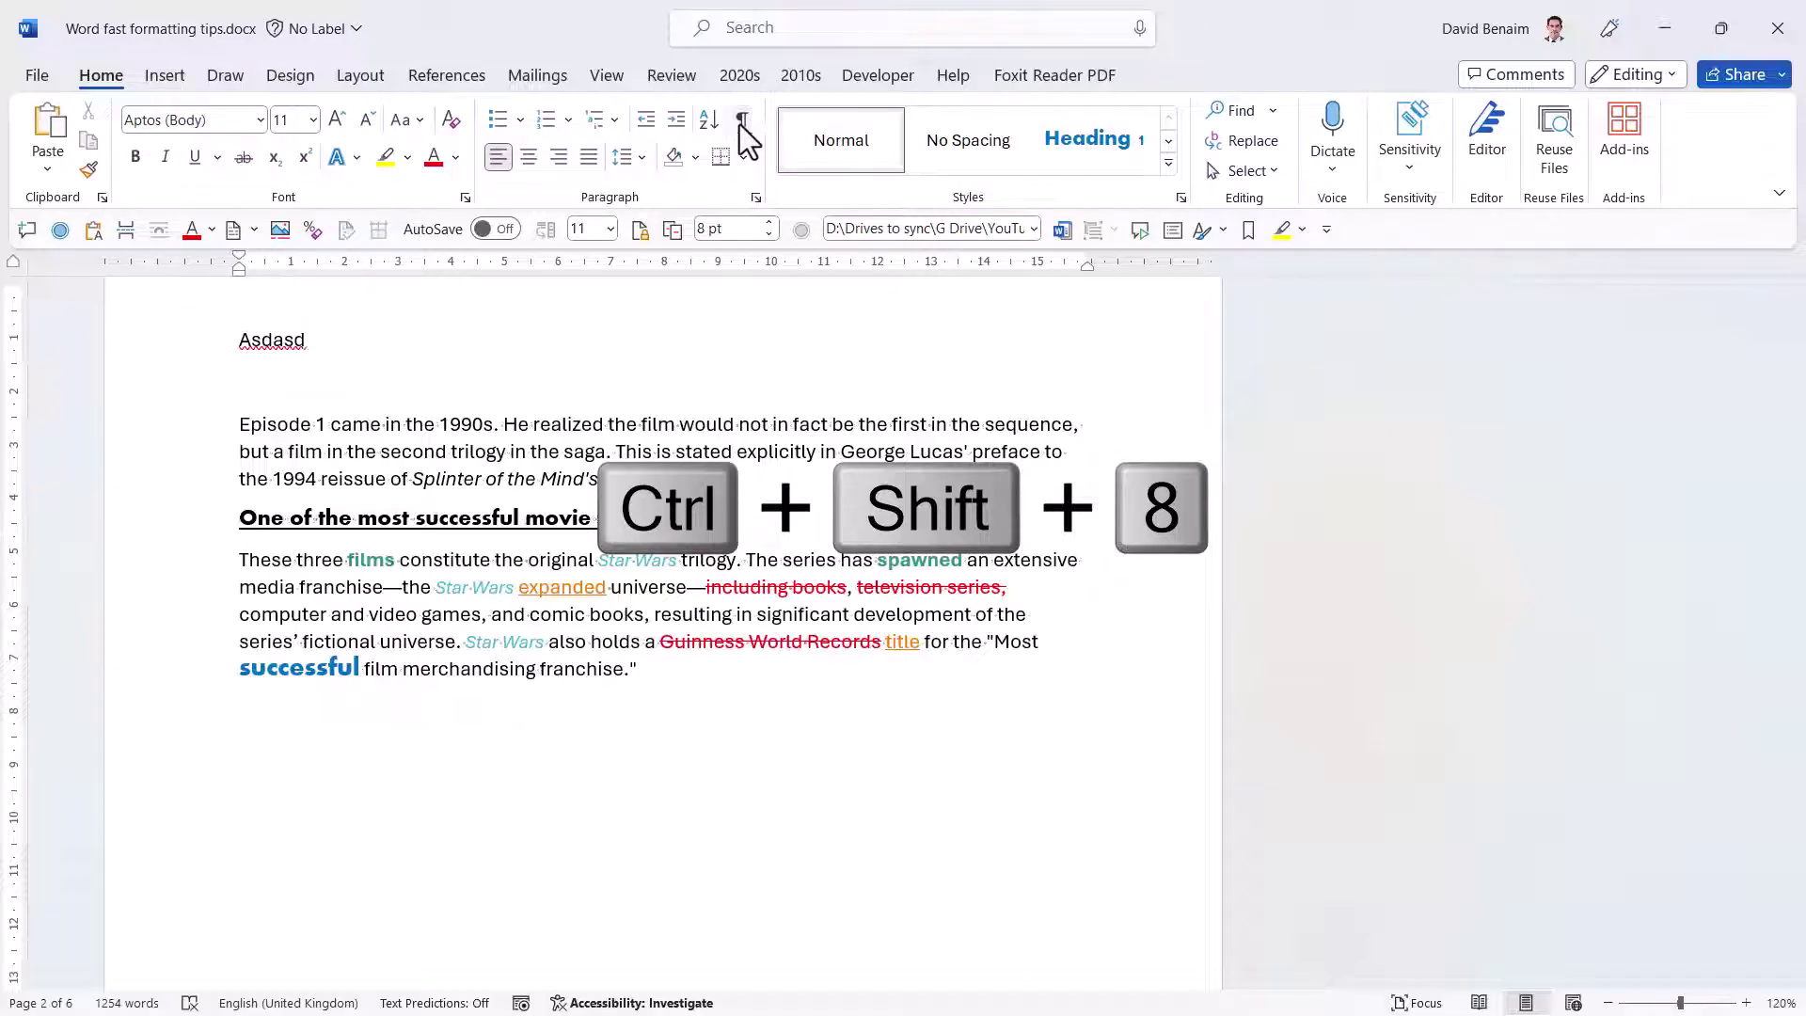
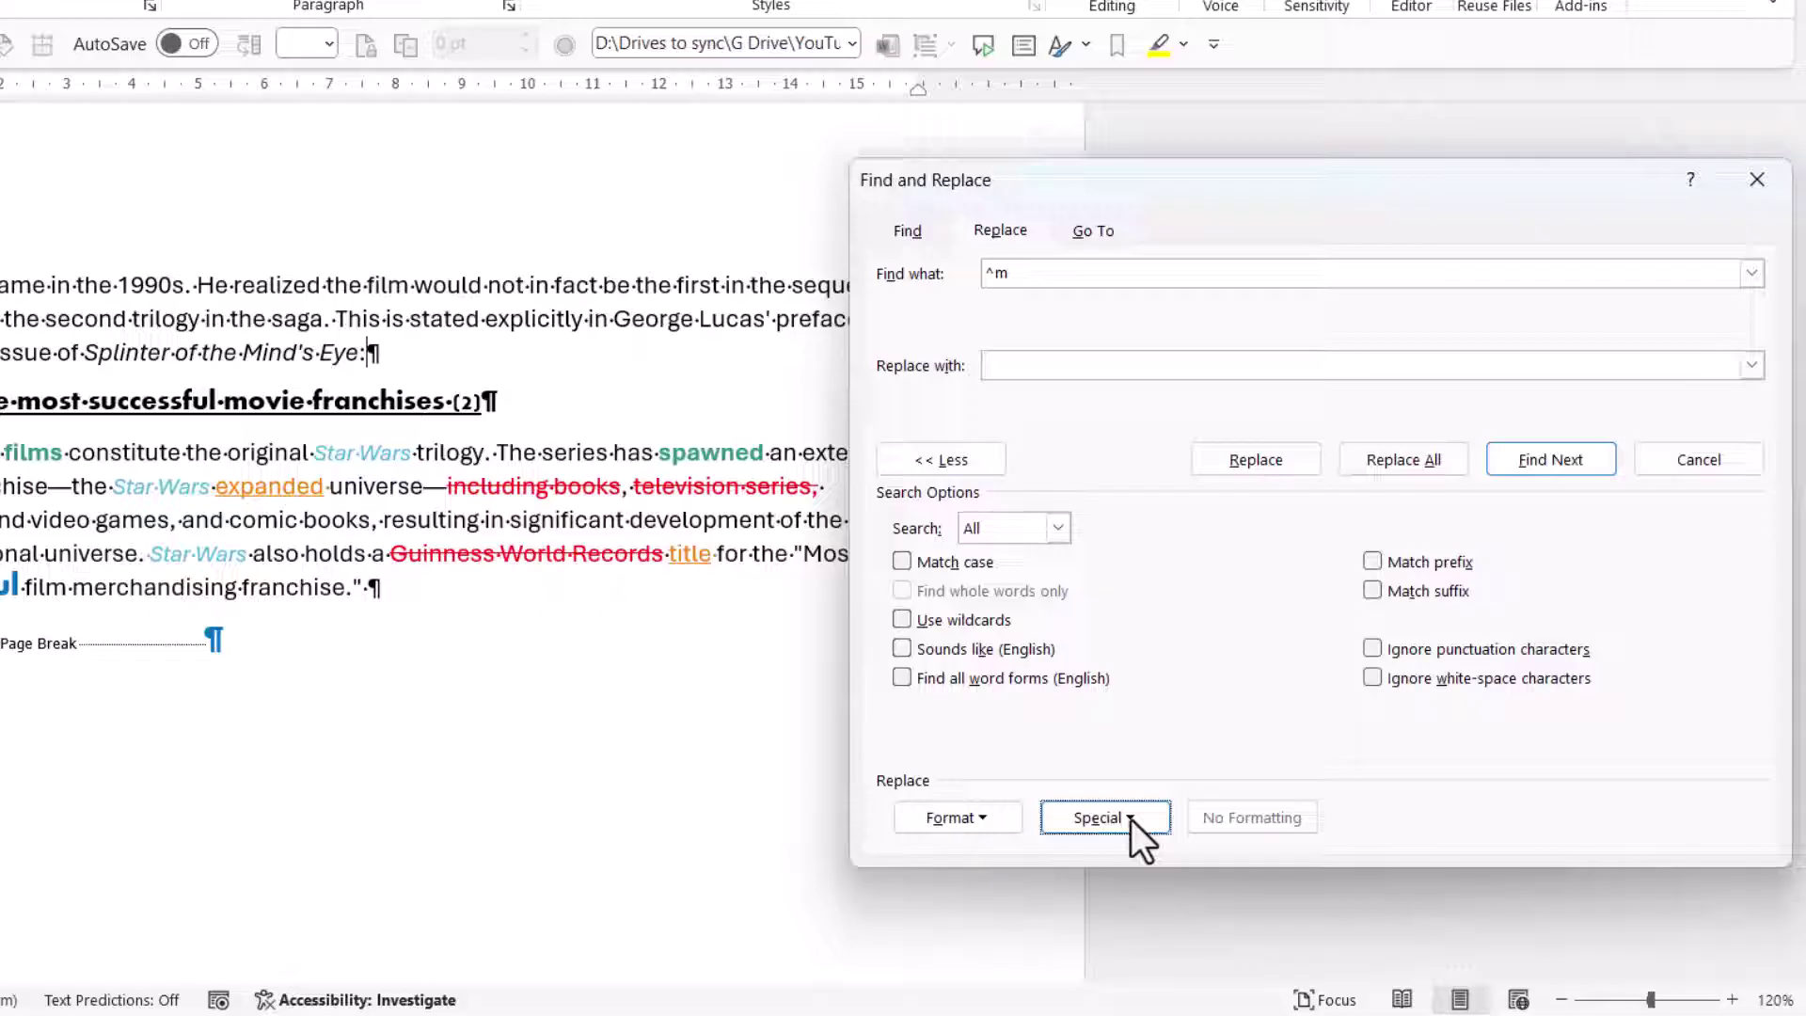
Replace all manual page breaks (^m) in the document with paragraph marks (^p).
{"action": "left_click", "coordinate": [1131, 821]}
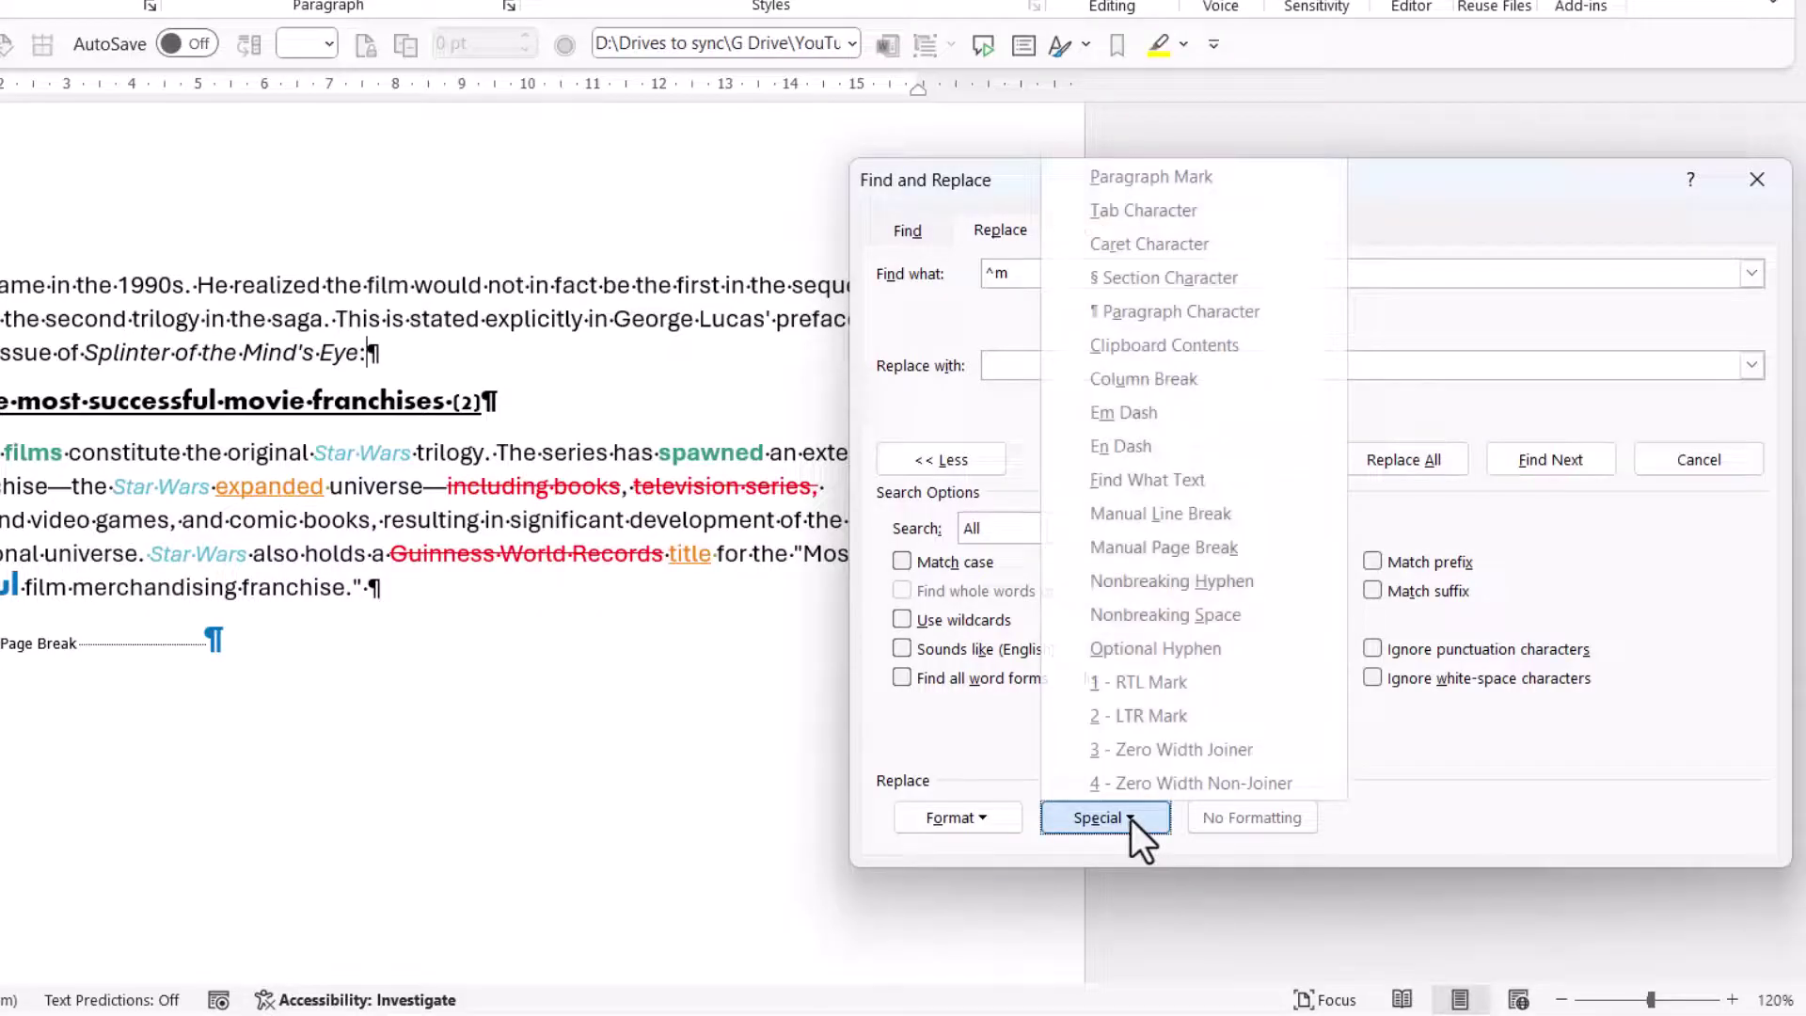
{"action": "left_click", "coordinate": [1187, 179]}
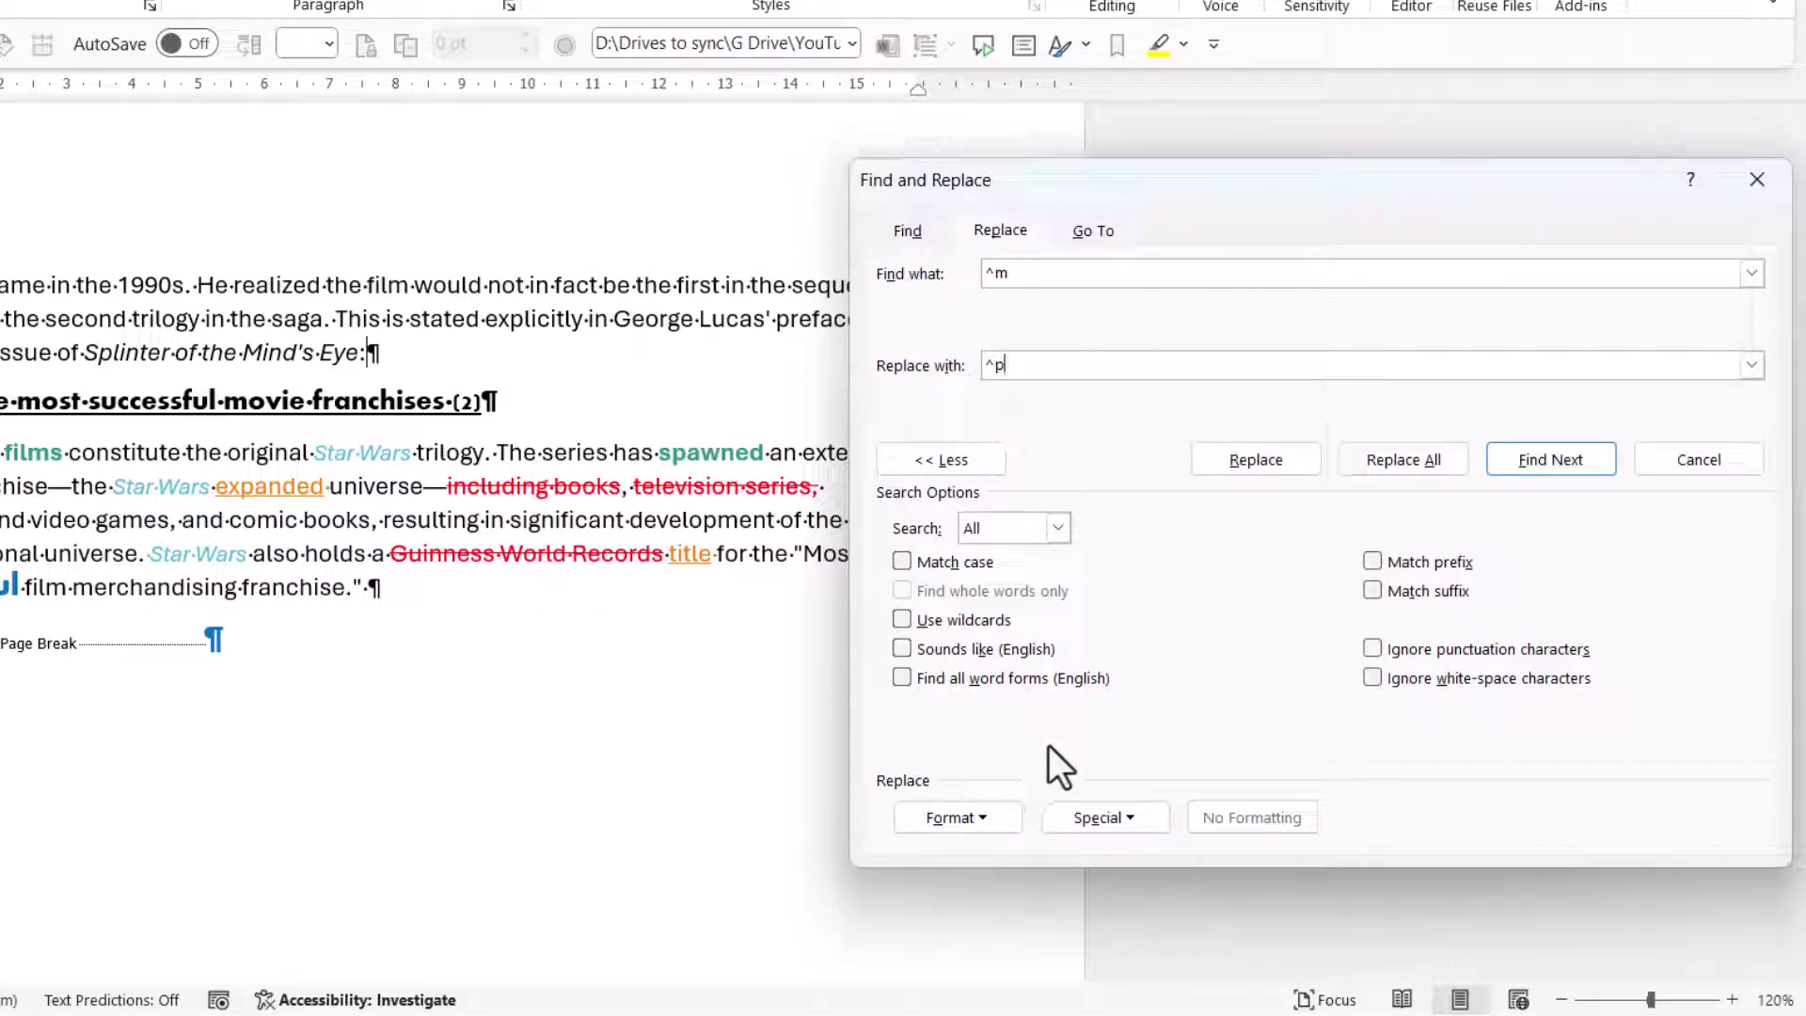
{"action": "left_click", "coordinate": [1532, 464]}
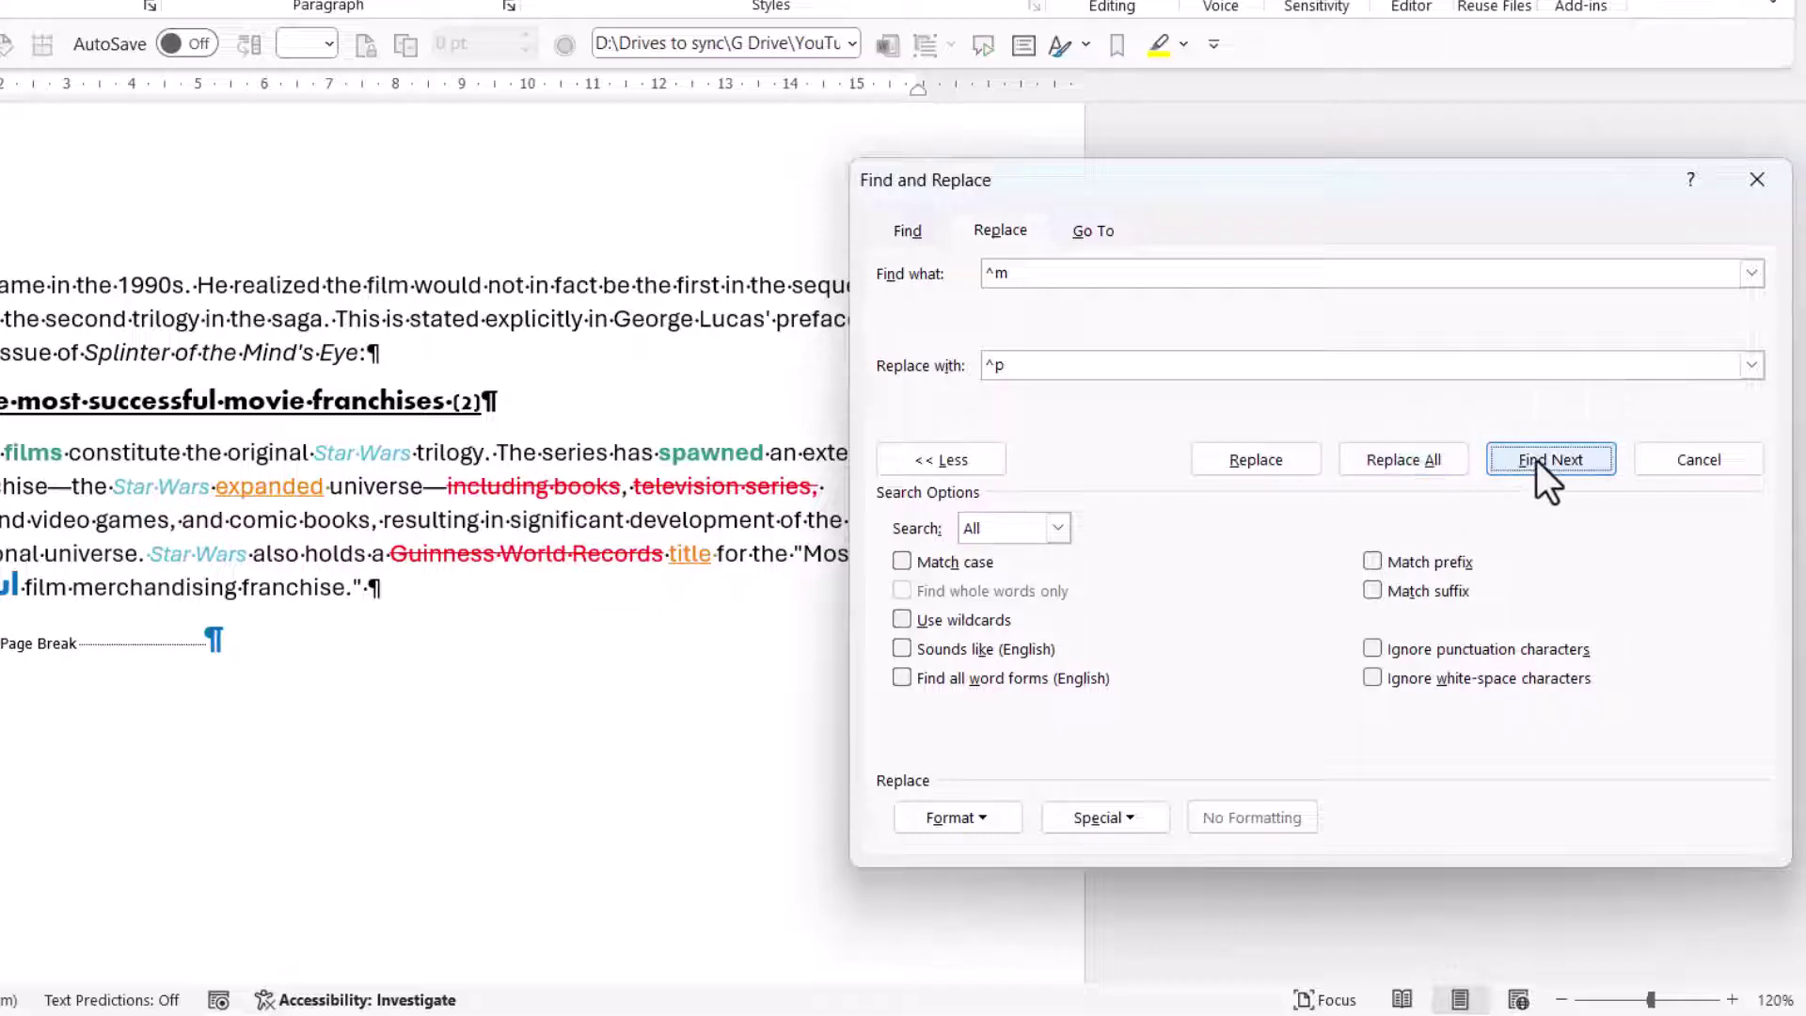
{"action": "left_click", "coordinate": [1406, 467]}
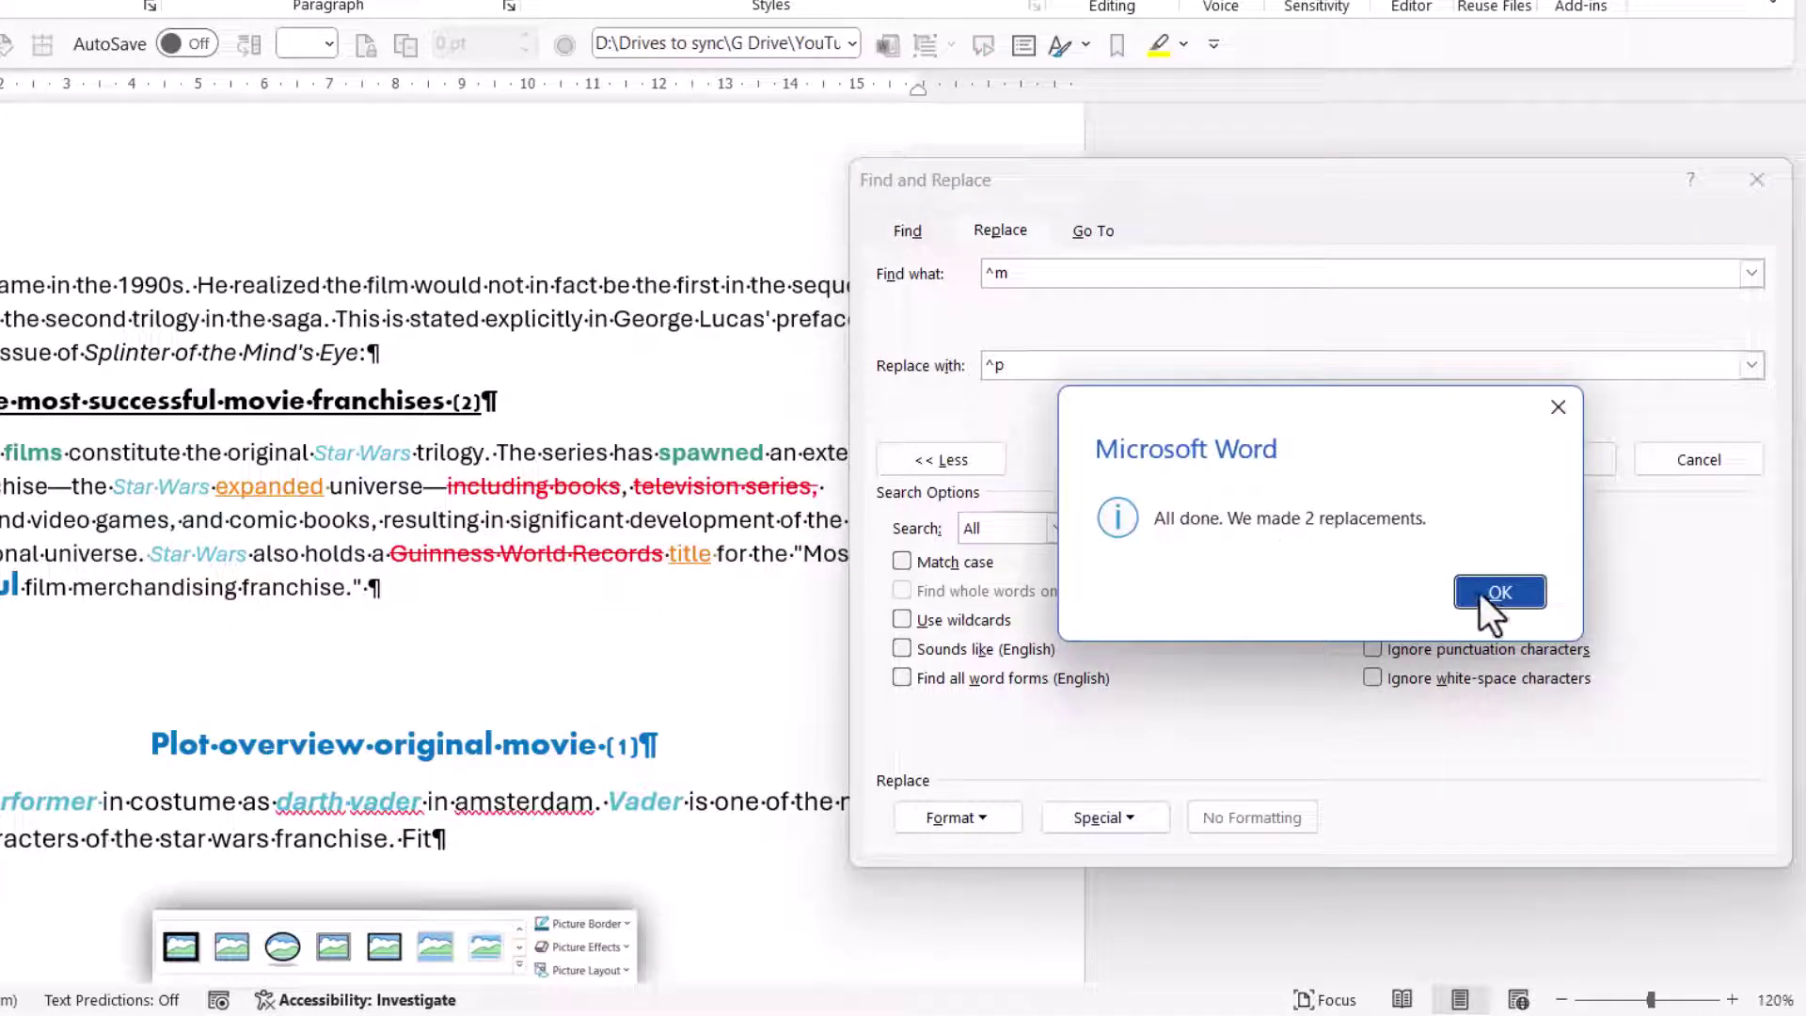
{"action": "left_click", "coordinate": [1481, 593]}
Look over the special characters available for searching, including Section Break, and clear both the find and replacement text.
{"action": "left_click", "coordinate": [1133, 820]}
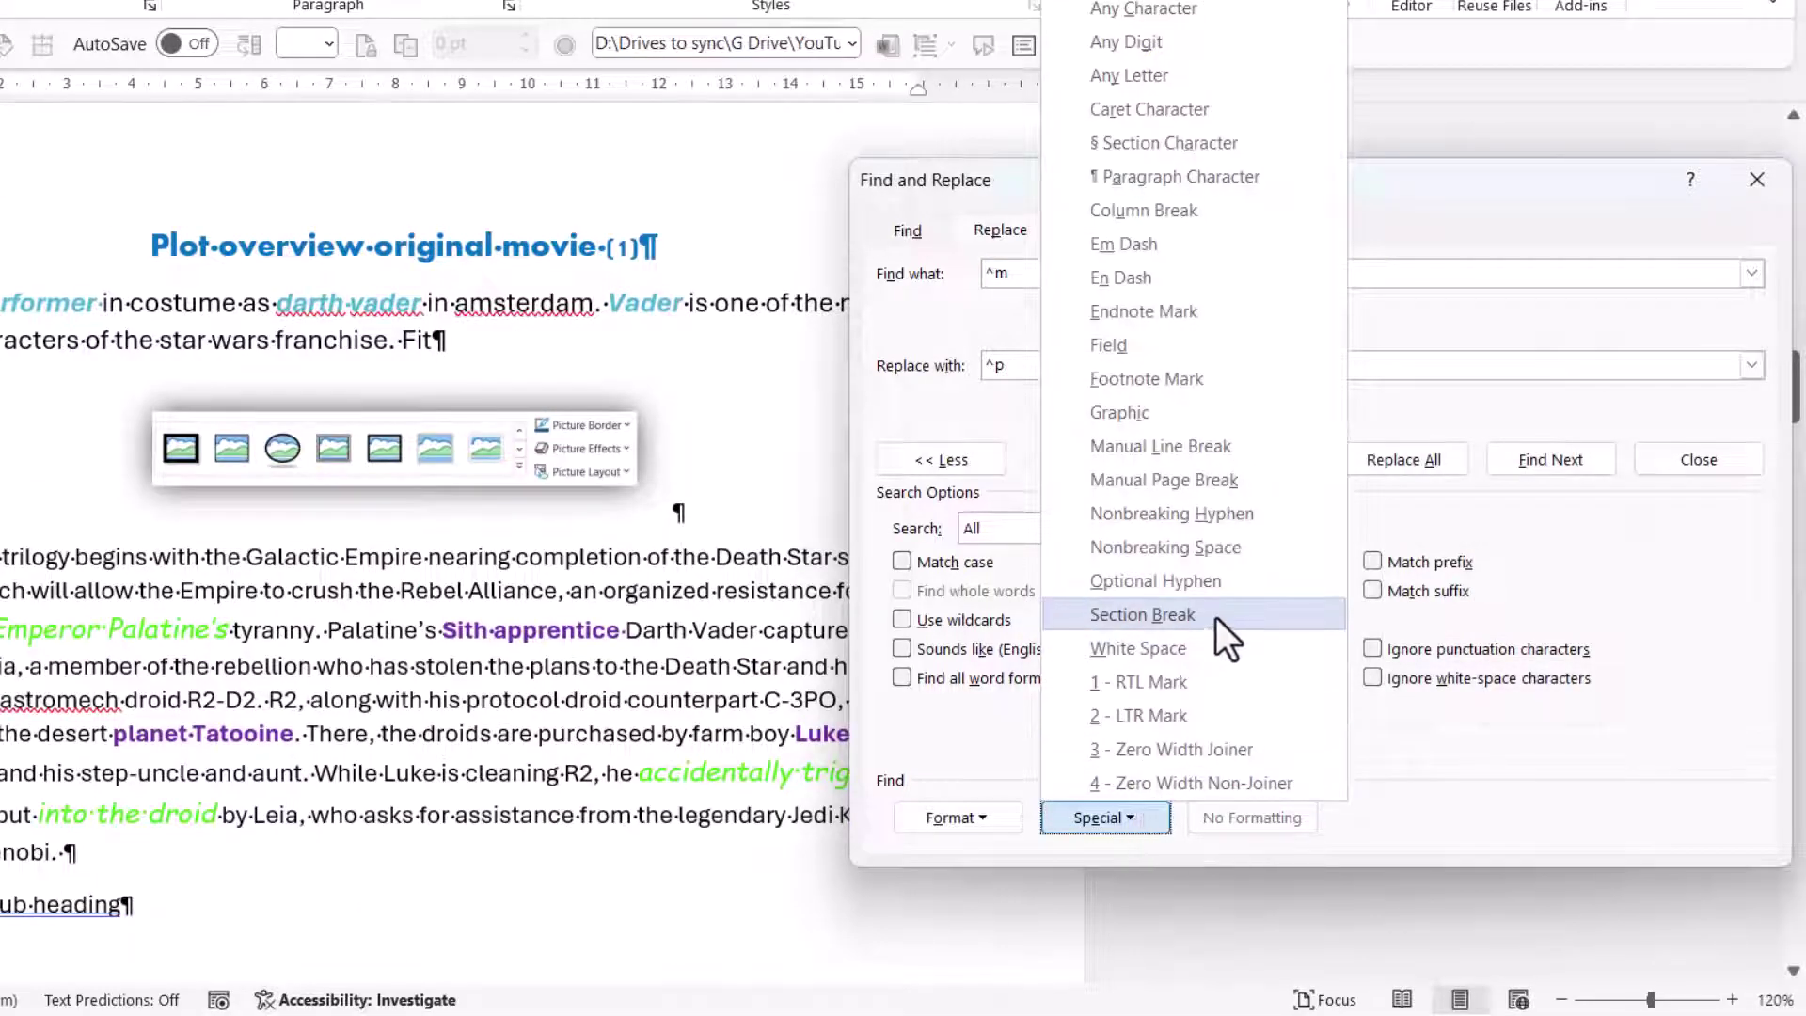
{"action": "left_click", "coordinate": [1528, 706]}
{"action": "left_click_drag", "start_coordinate": [1049, 273], "coordinate": [894, 259]}
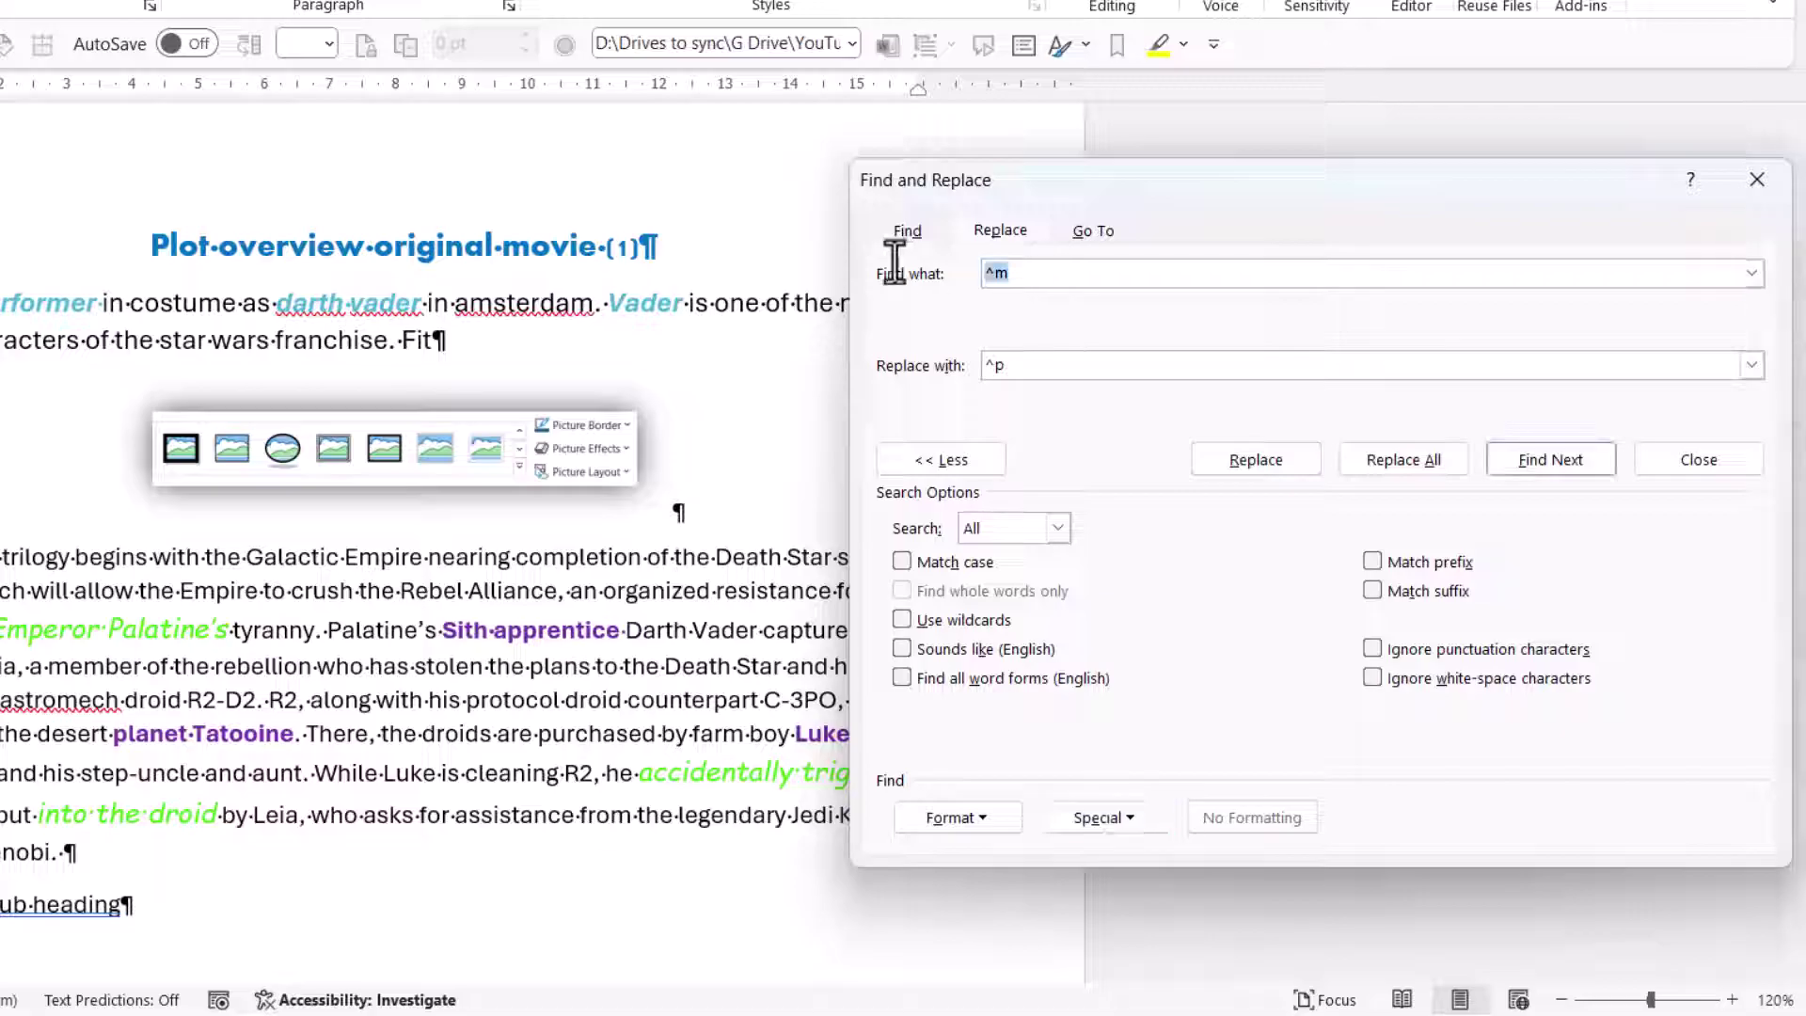
{"action": "key", "text": "BackSpace"}
{"action": "left_click", "coordinate": [1025, 367]}
{"action": "key", "text": "BackSpace"}
{"action": "key", "text": "BackSpace"}
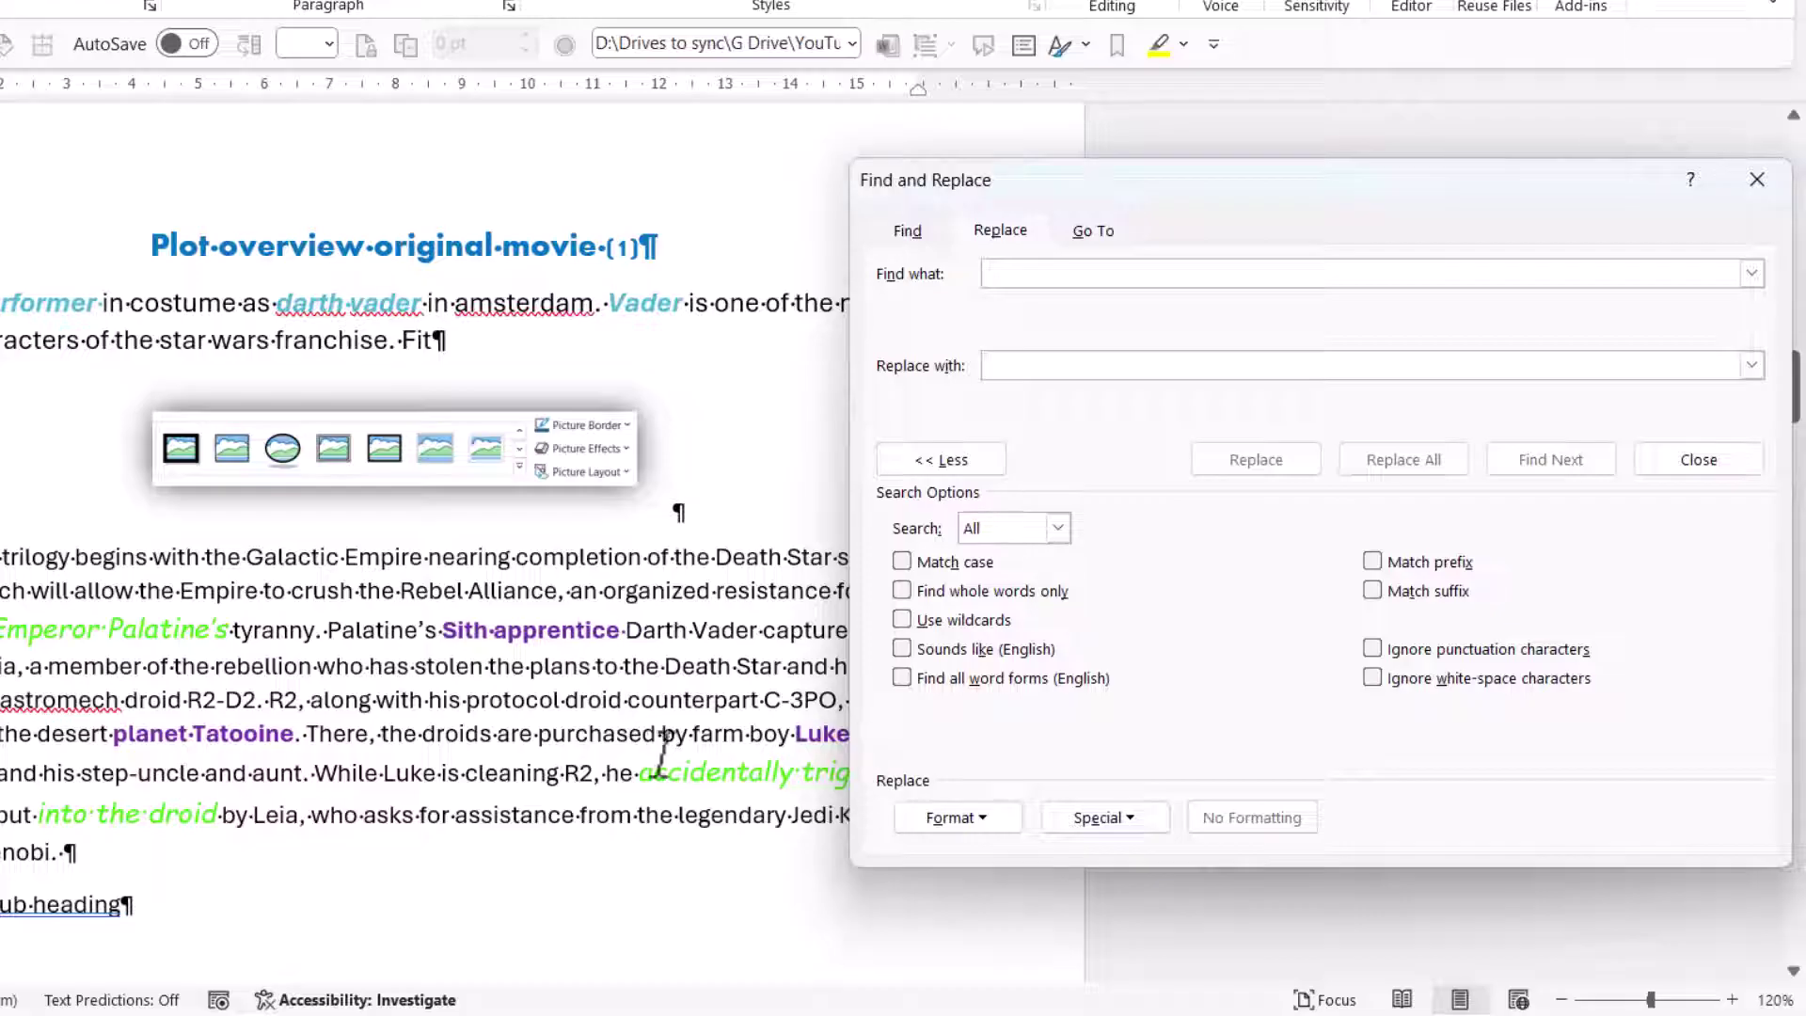
Set the search criterion to text formatted in the Comic Sans MS font, with no search text.
{"action": "left_click", "coordinate": [968, 826]}
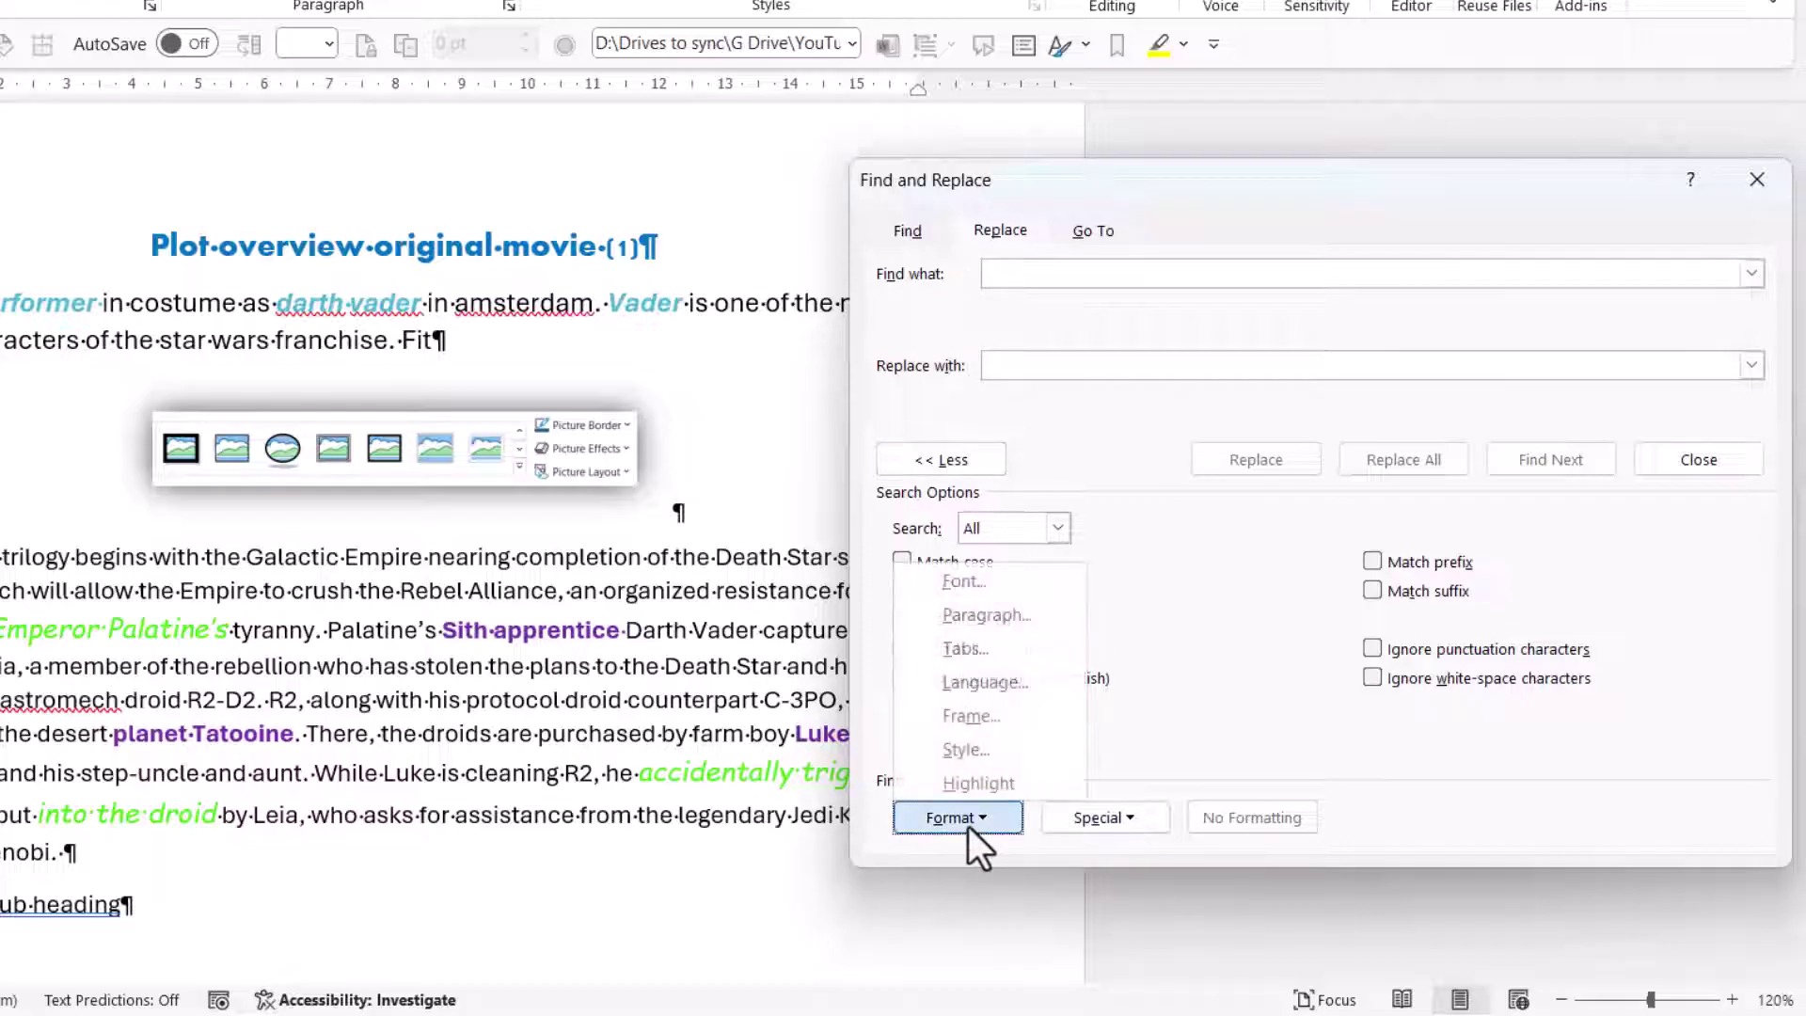
{"action": "left_click", "coordinate": [966, 581]}
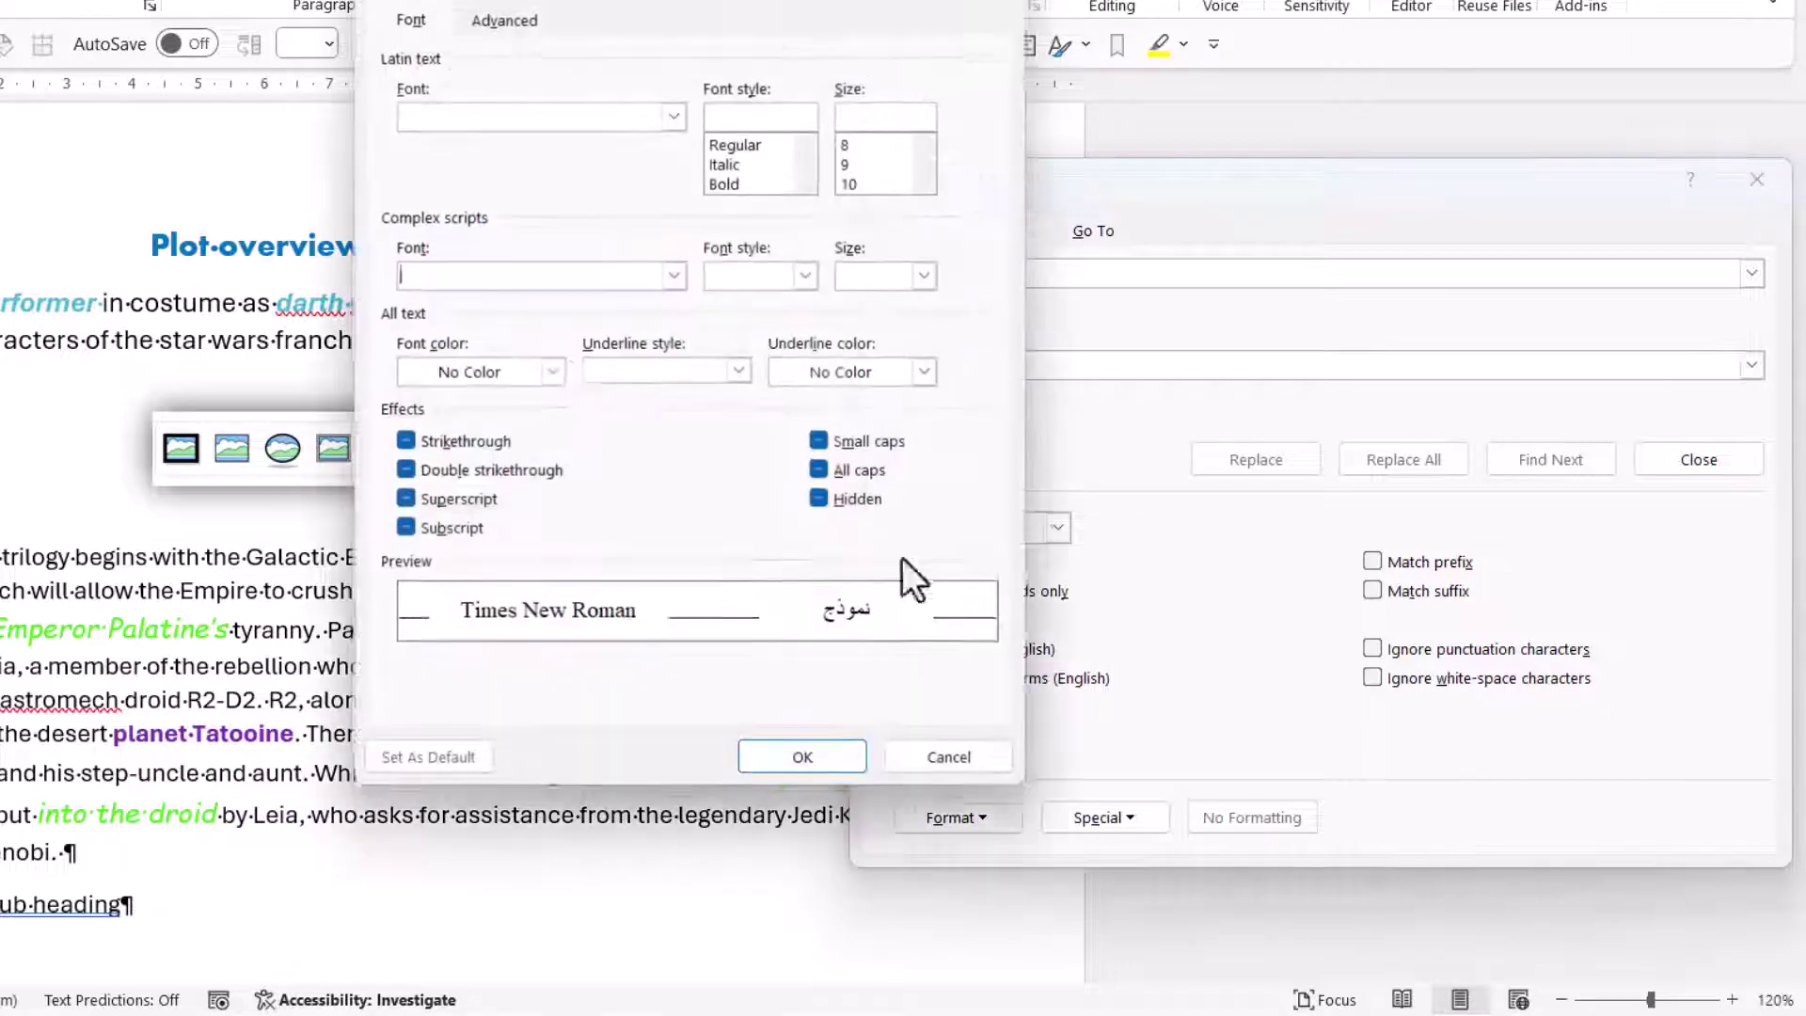
{"action": "left_click", "coordinate": [615, 275]}
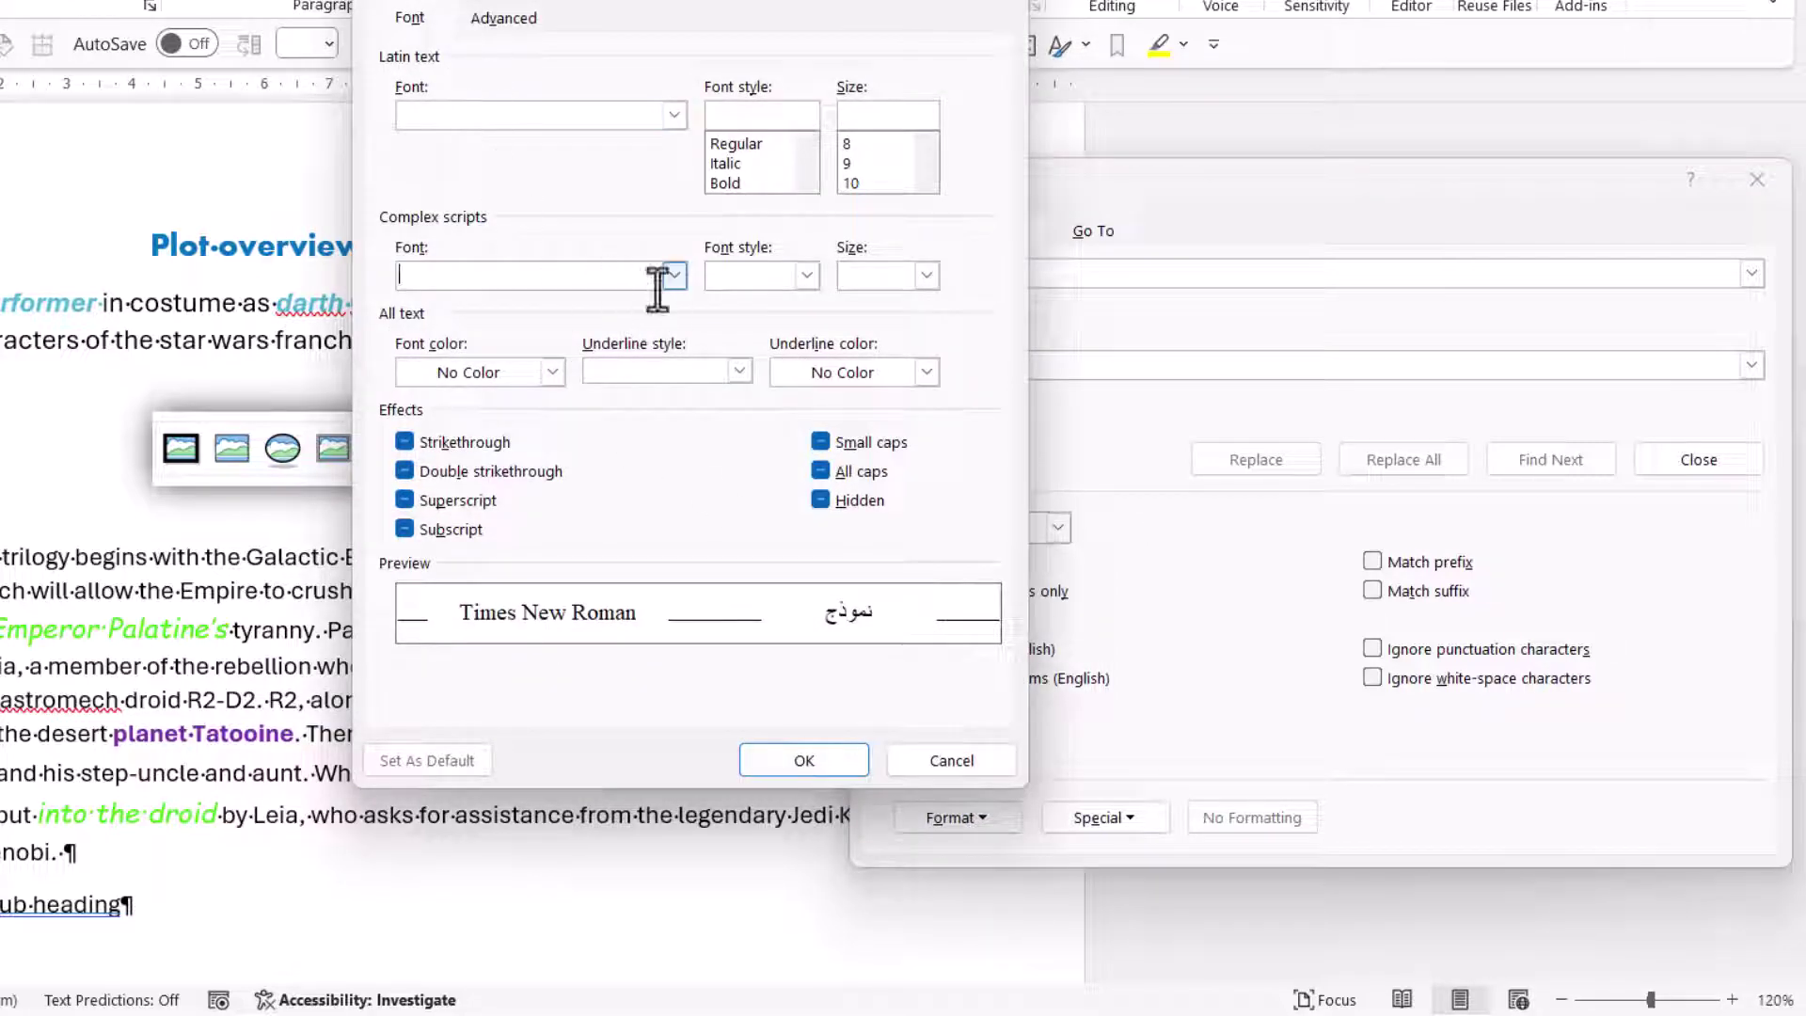
{"action": "left_click", "coordinate": [673, 114]}
{"action": "type", "text": "com"}
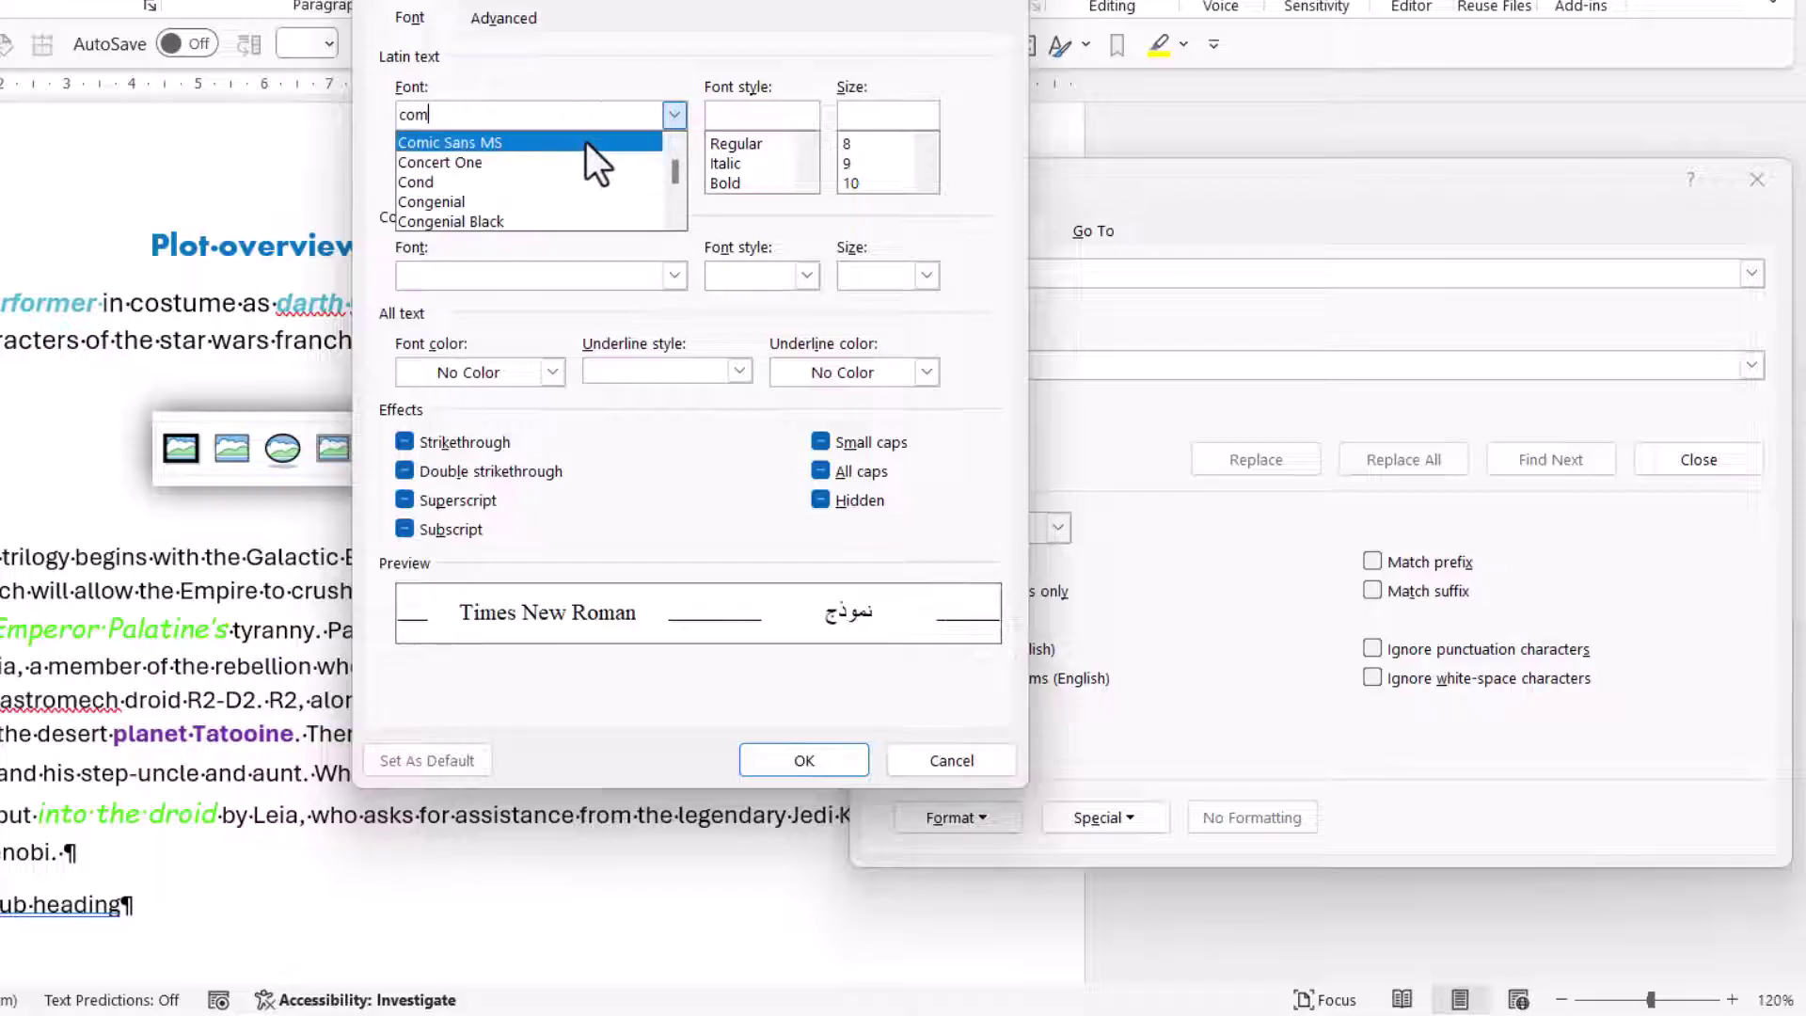
{"action": "left_click", "coordinate": [585, 143]}
{"action": "left_click", "coordinate": [803, 760]}
Set the replacement font to Calibri and replace all matching Comic Sans MS text in the document.
{"action": "left_click", "coordinate": [1029, 365]}
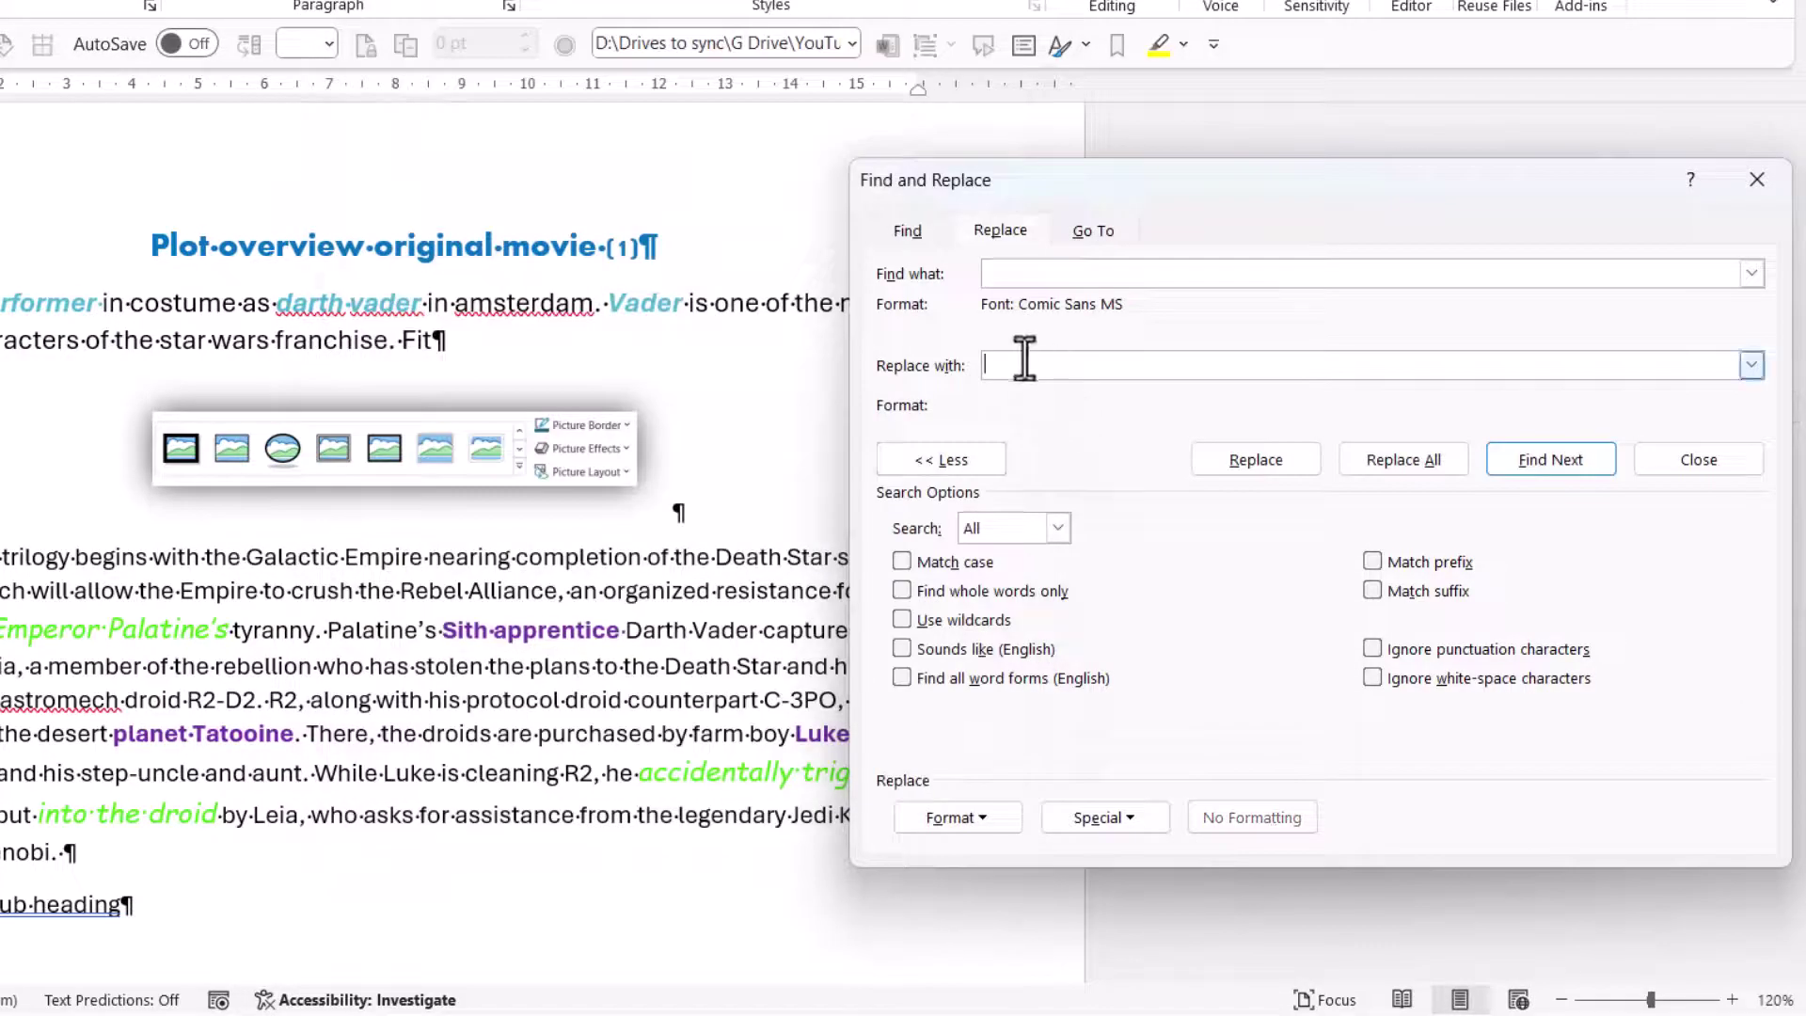
{"action": "left_click", "coordinate": [958, 818]}
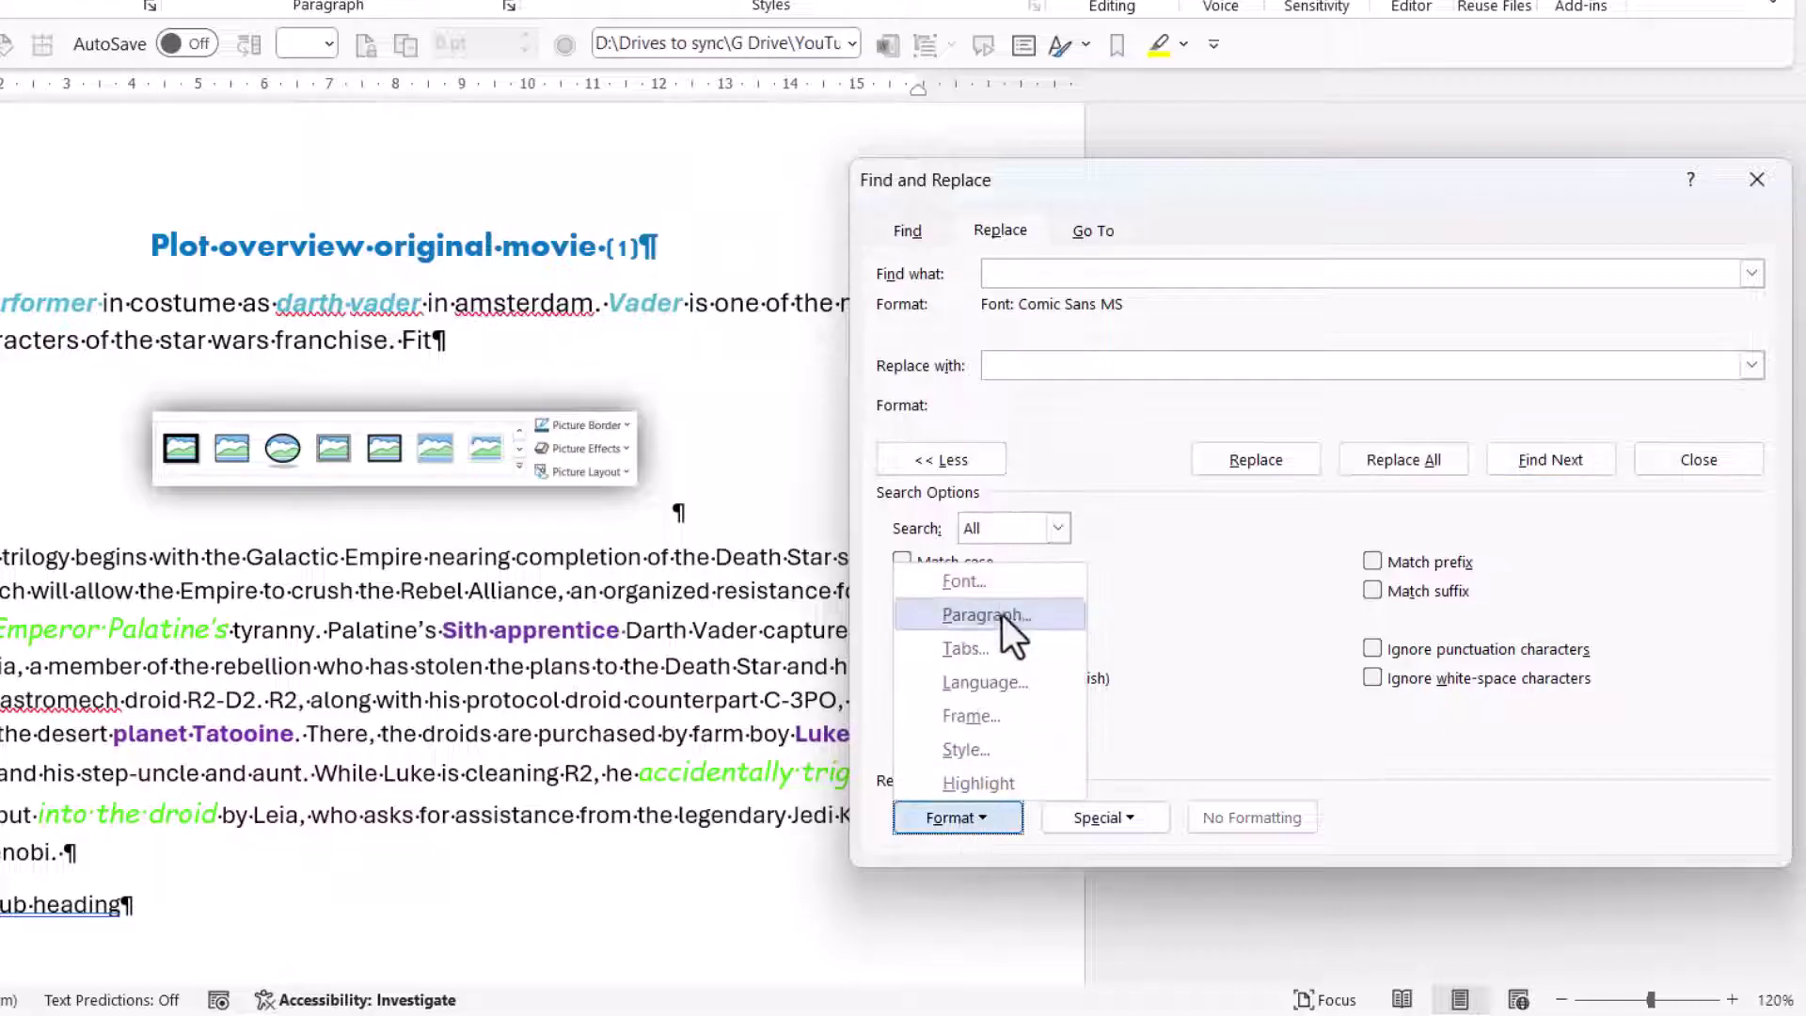
{"action": "left_click", "coordinate": [1000, 579]}
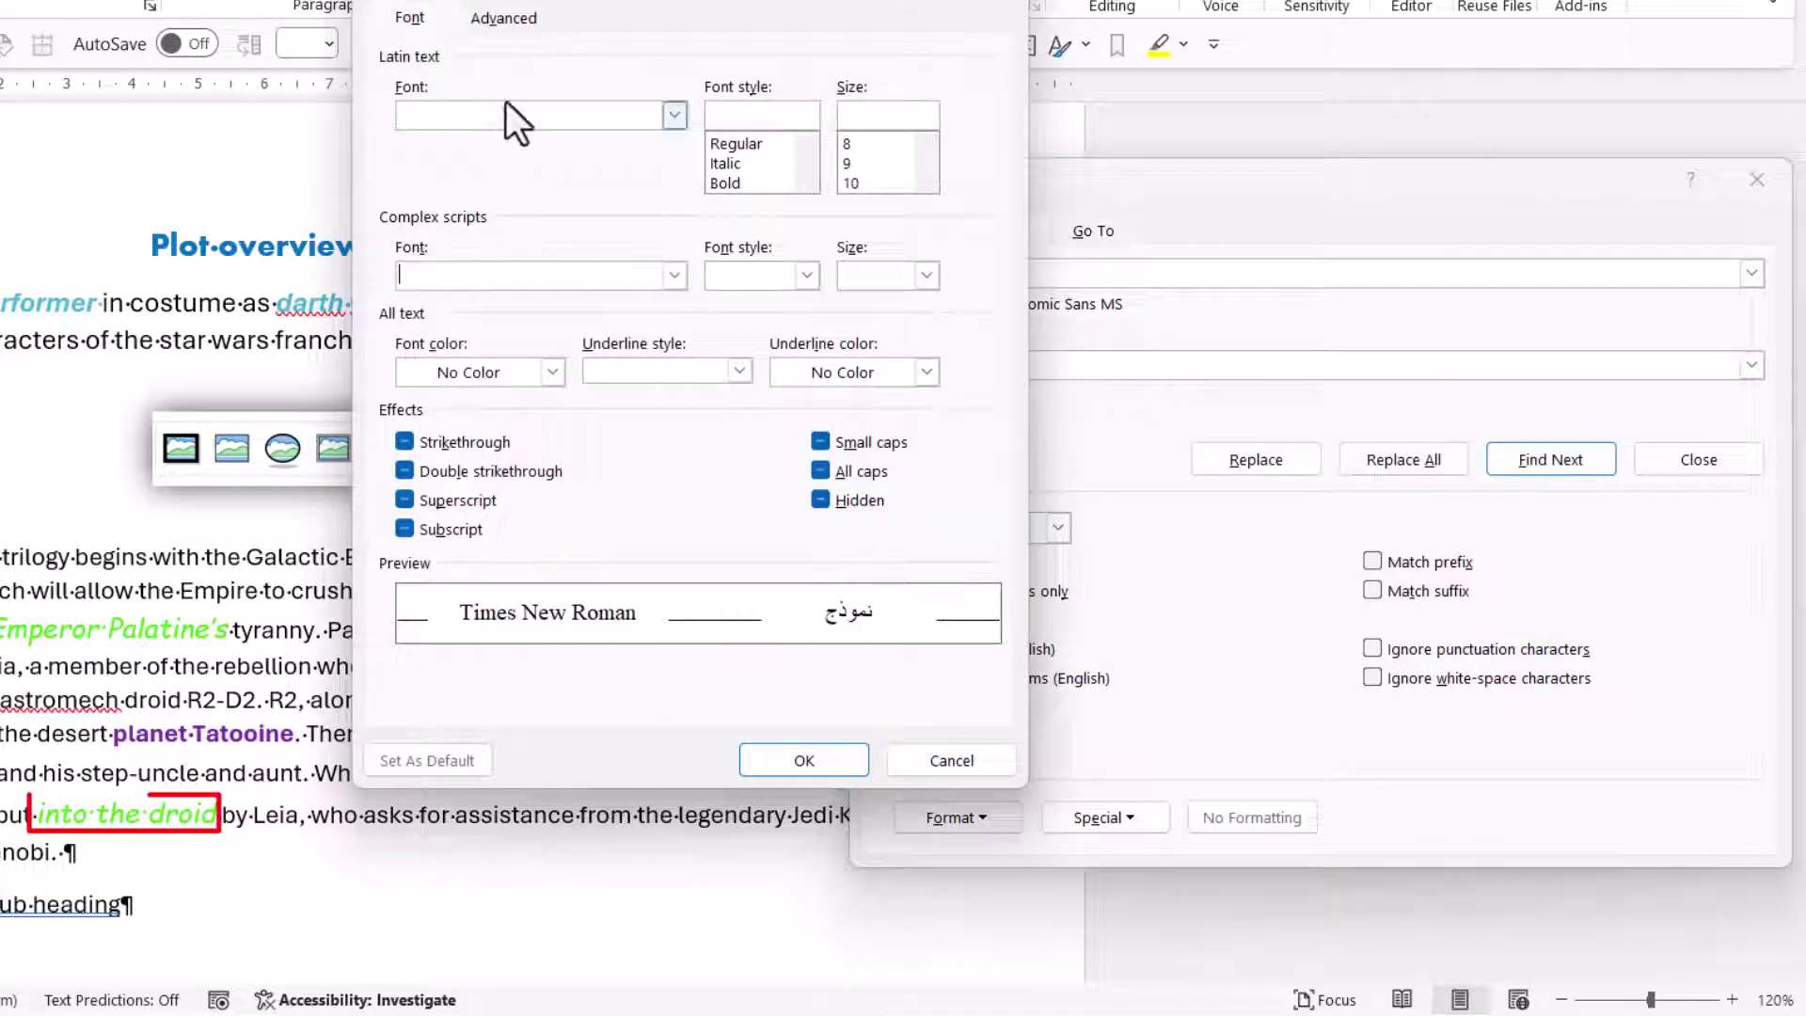
{"action": "type", "text": "cal"}
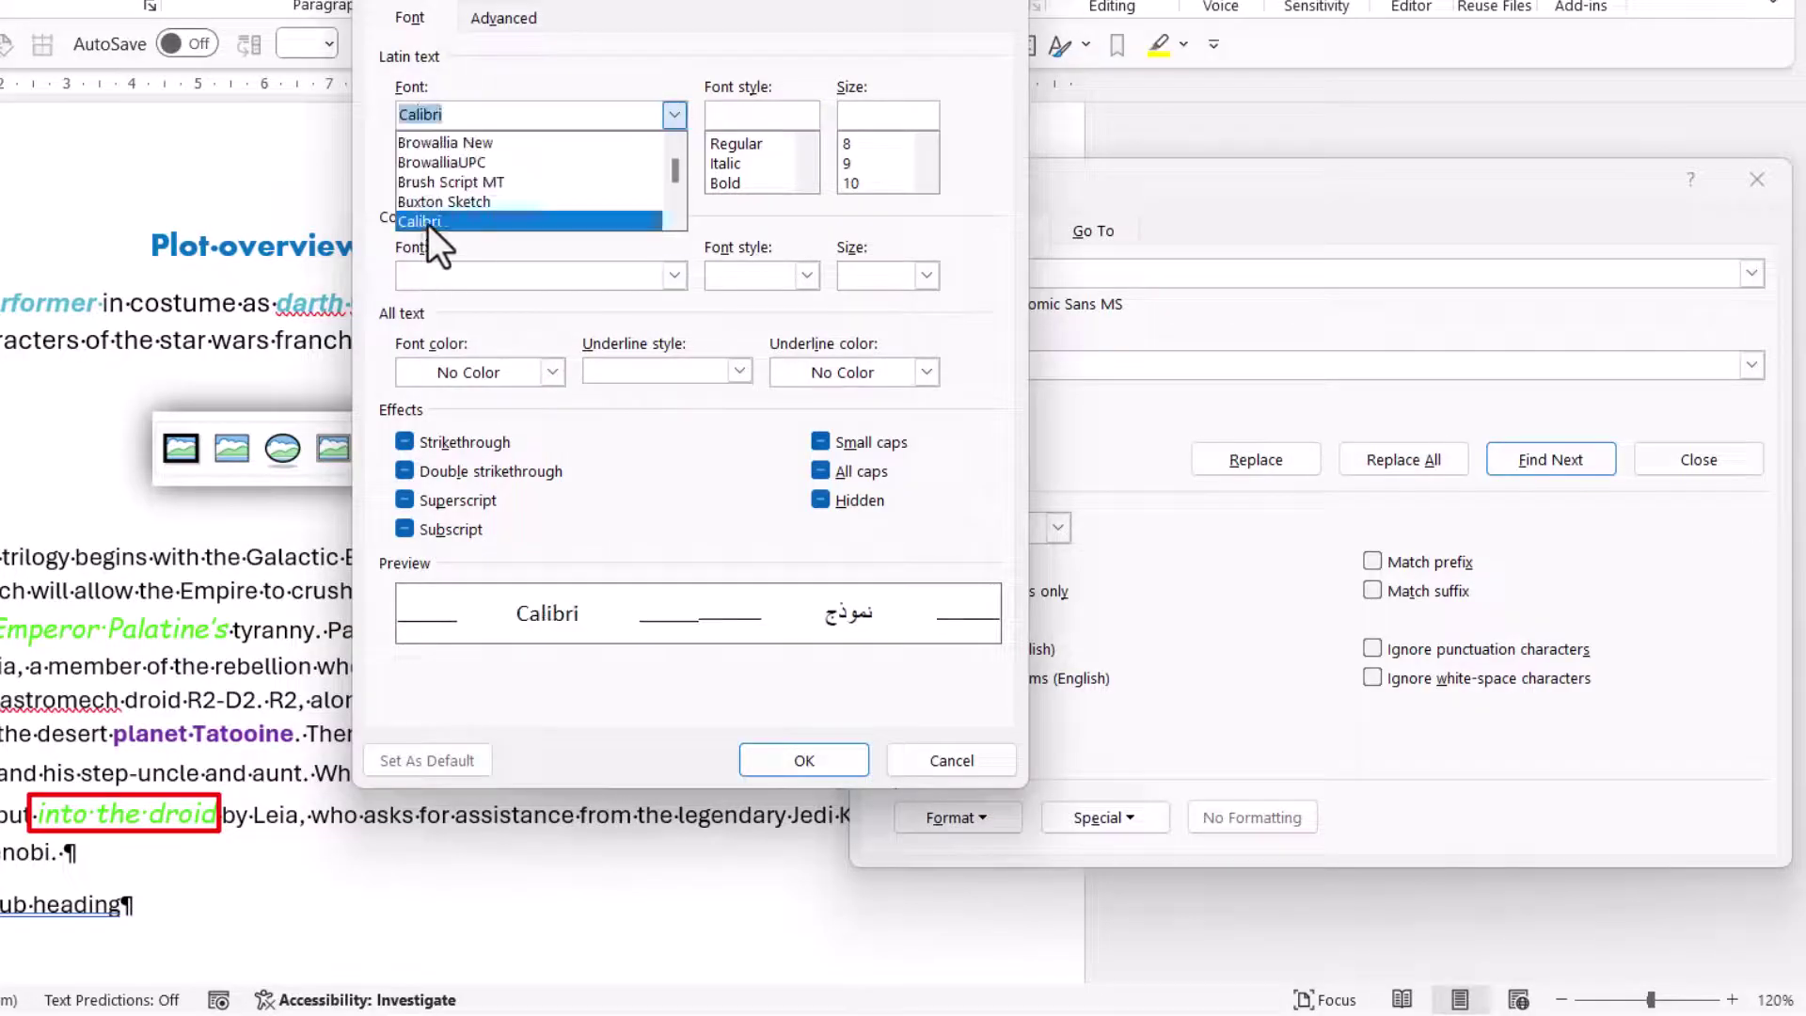
{"action": "left_click", "coordinate": [847, 755]}
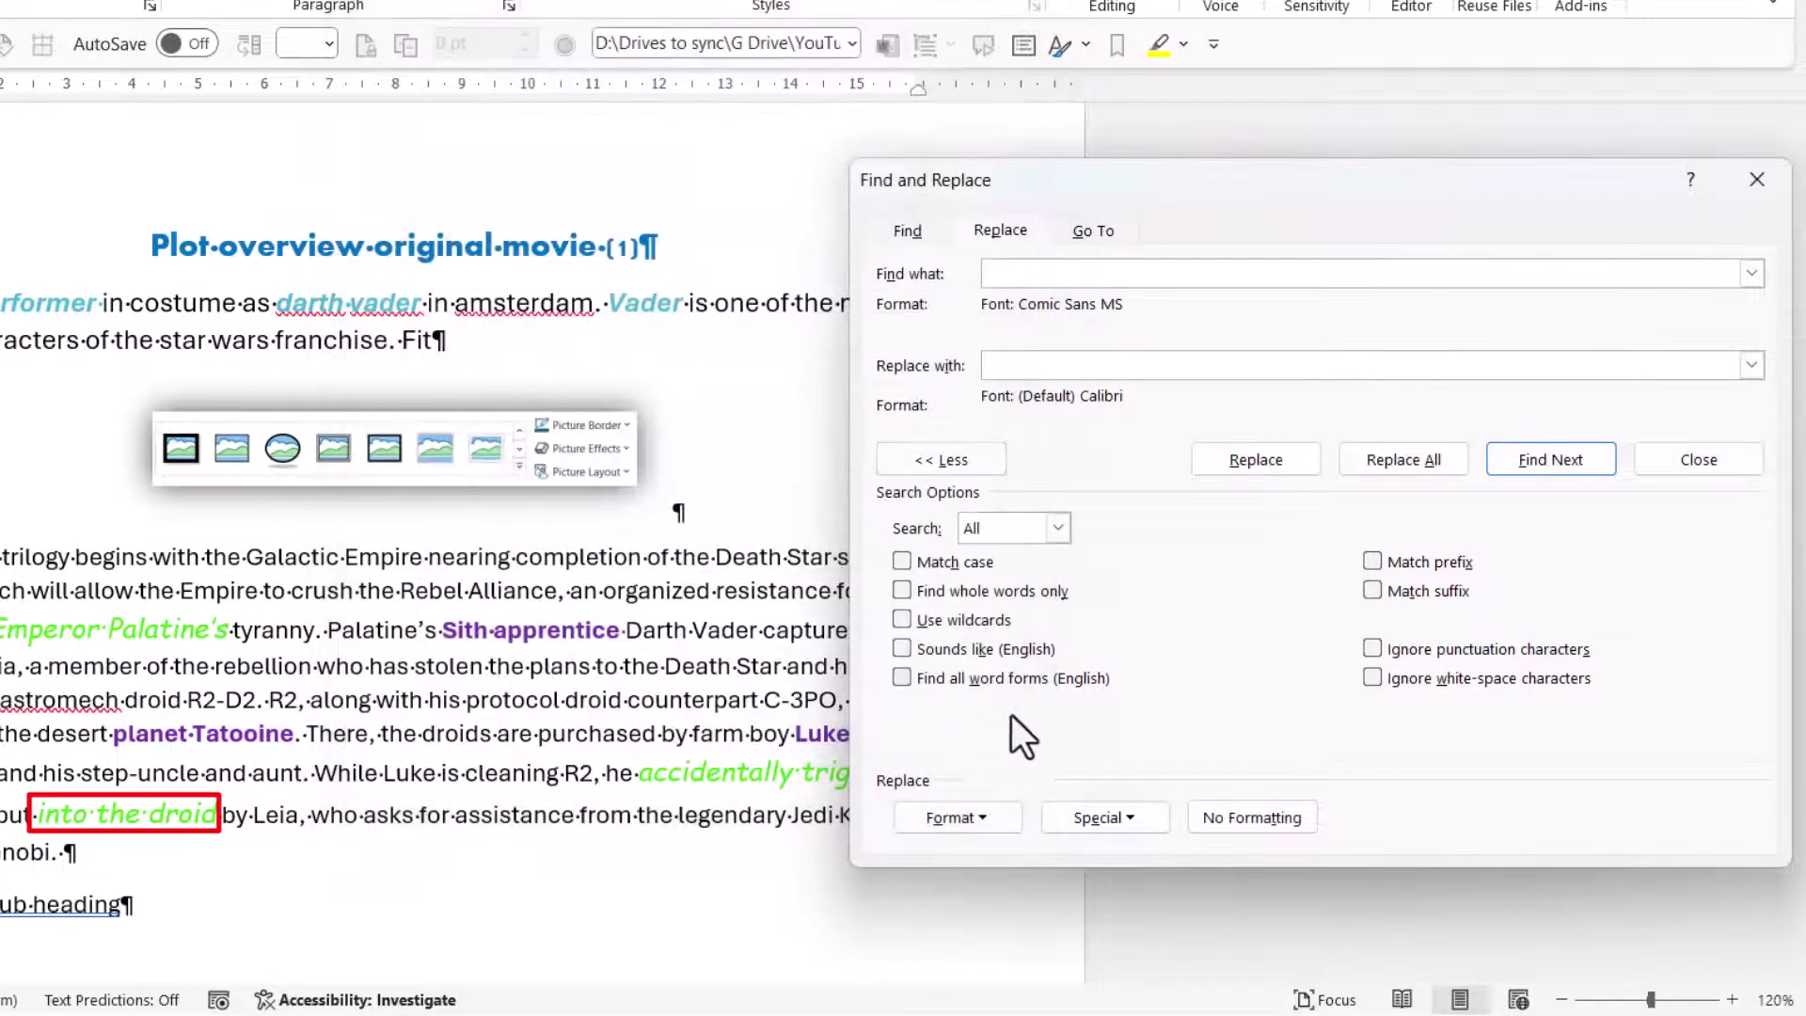
{"action": "left_click", "coordinate": [1402, 459]}
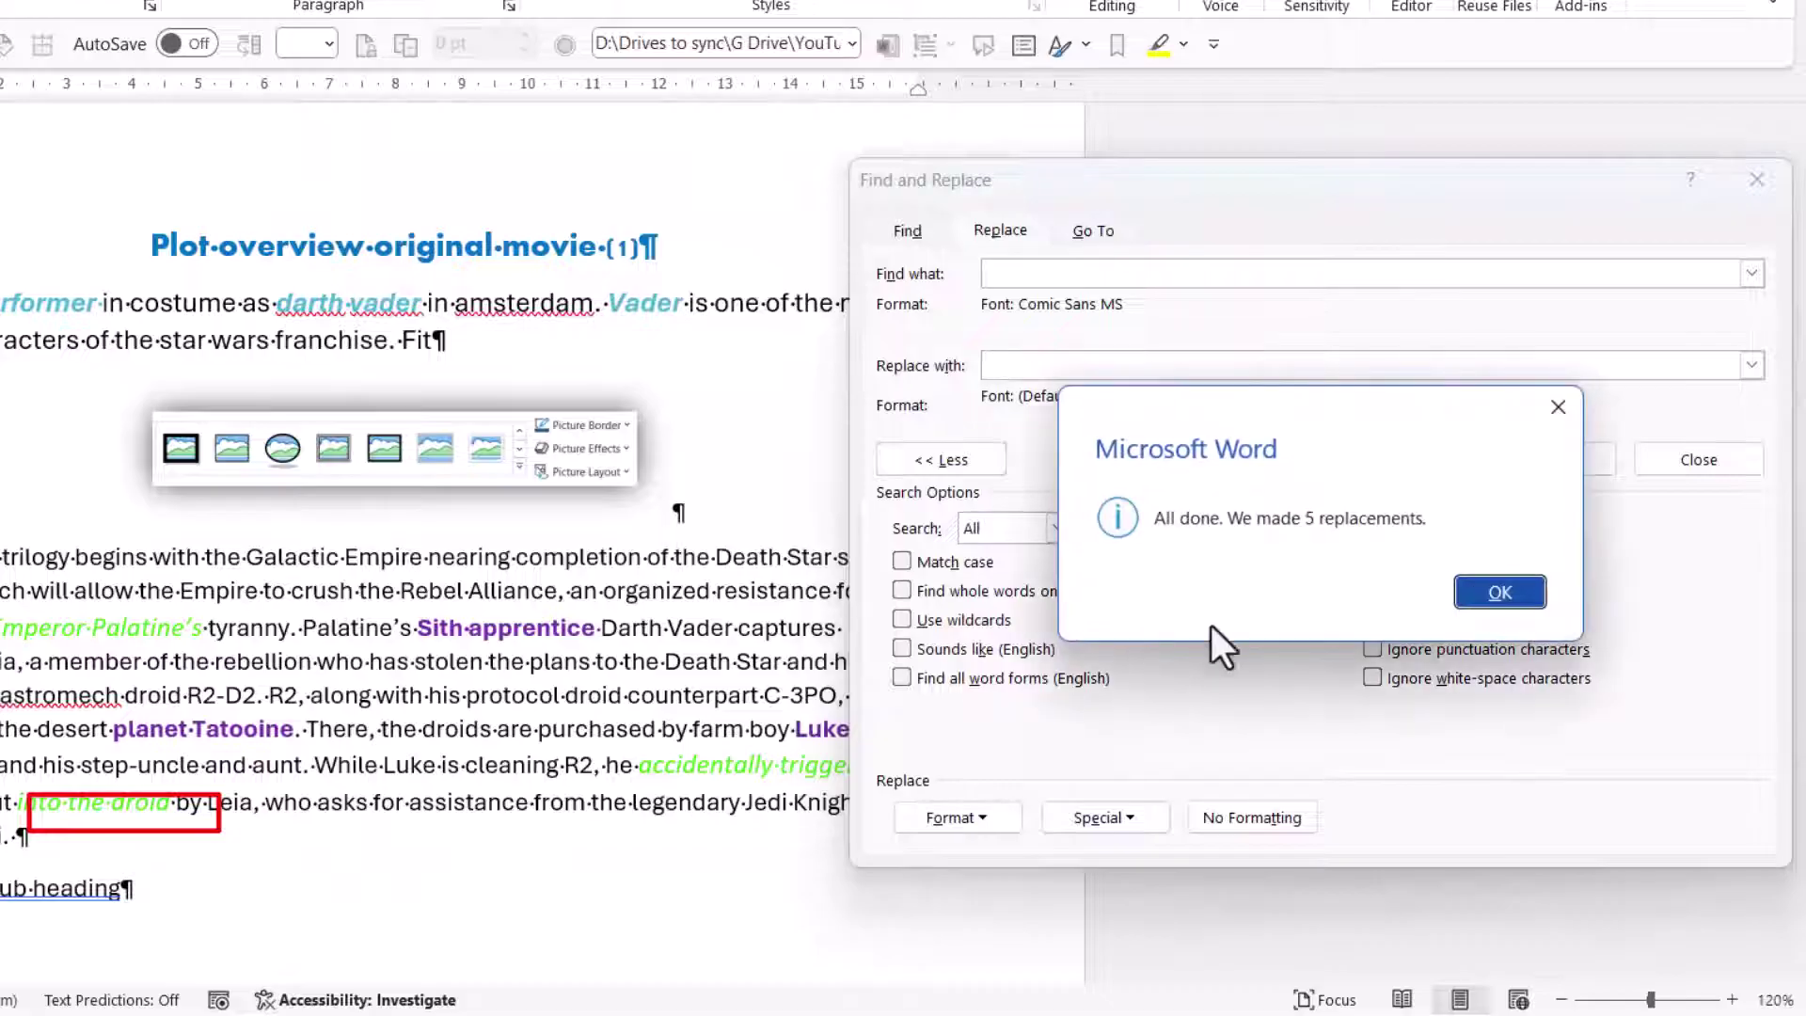
{"action": "left_click", "coordinate": [1502, 593]}
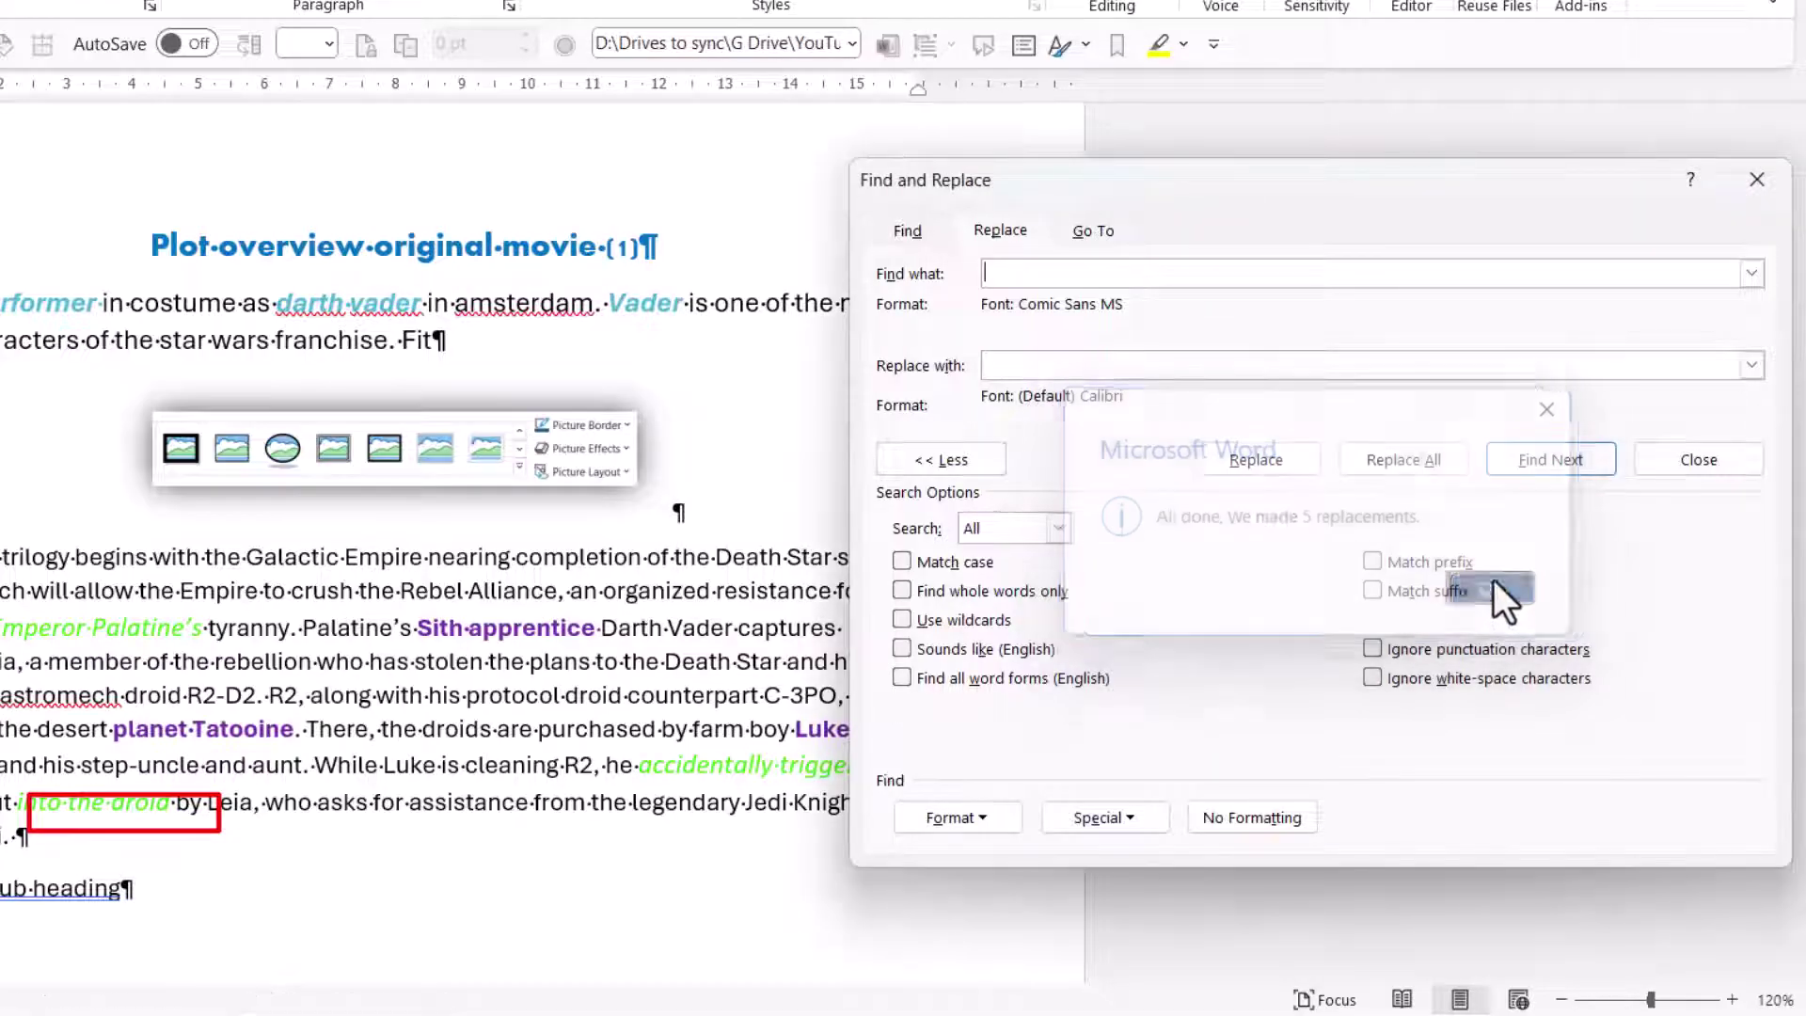
Clear the font formatting criteria from both the find and the replacement entries.
{"action": "left_click", "coordinate": [1265, 828]}
{"action": "left_click", "coordinate": [1095, 382]}
{"action": "left_click", "coordinate": [1233, 815]}
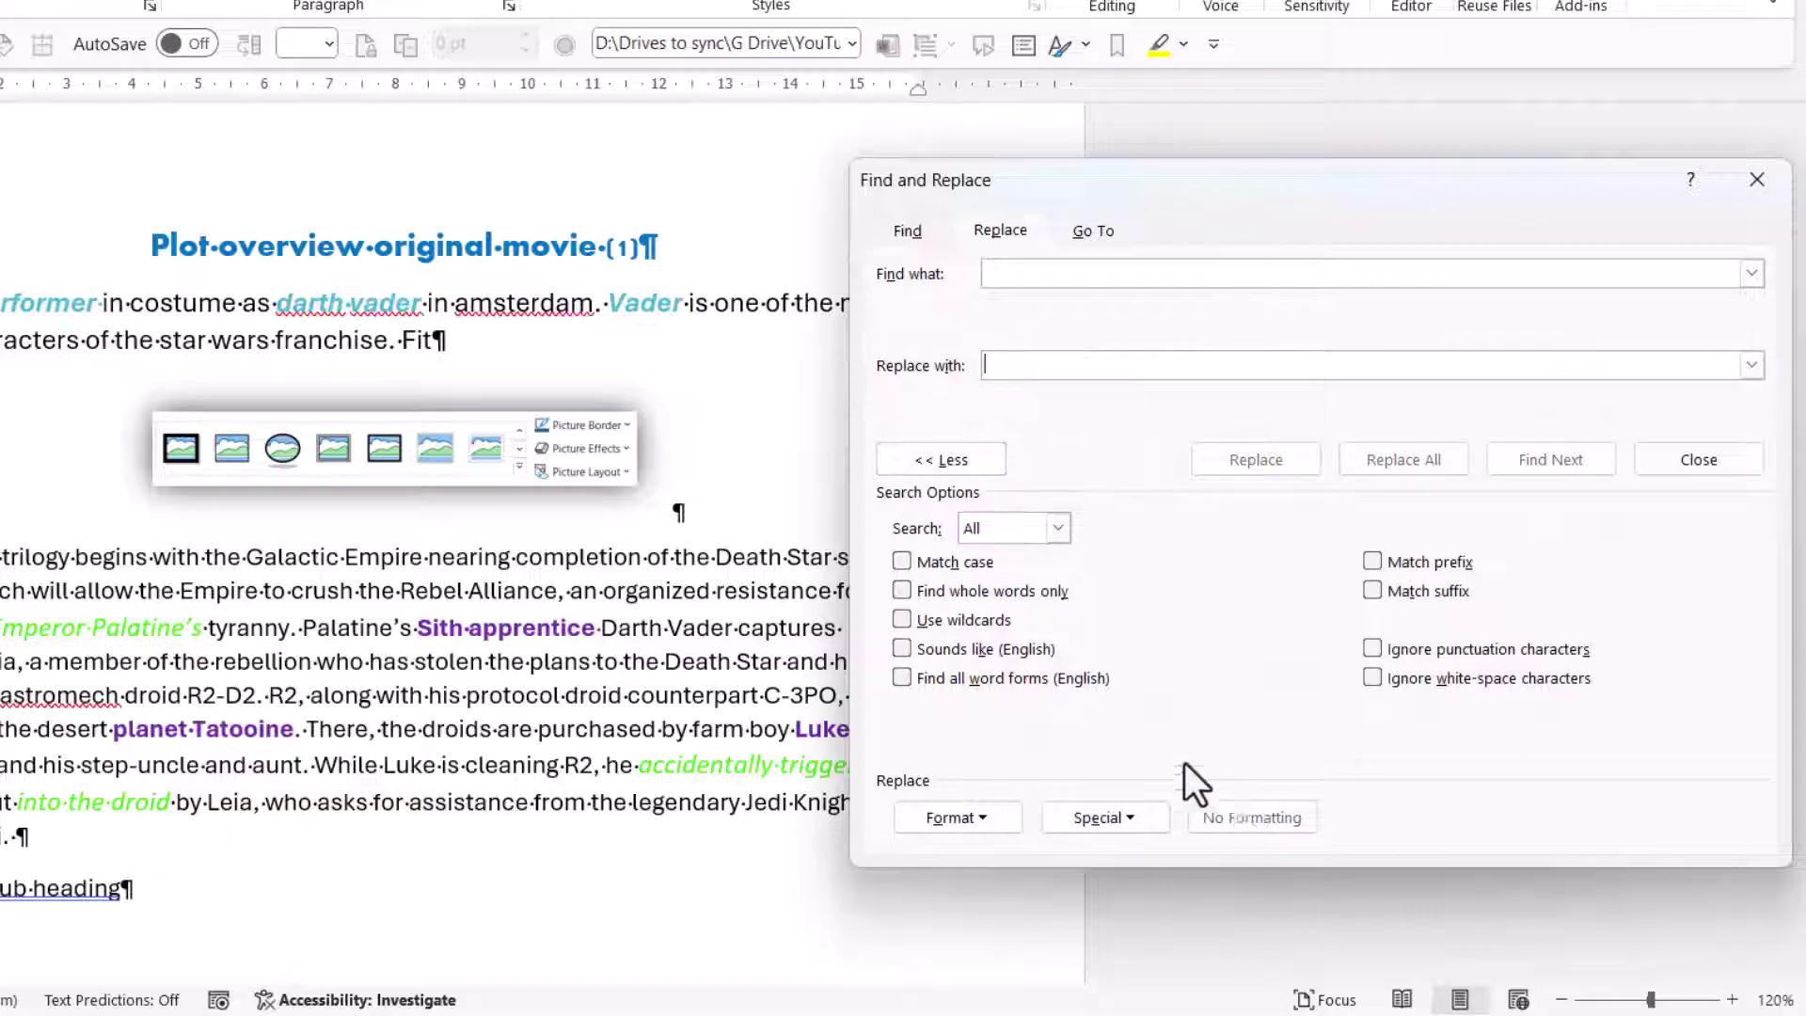
Search the document for all word forms of "have" and go through several matches.
{"action": "left_click", "coordinate": [1021, 279]}
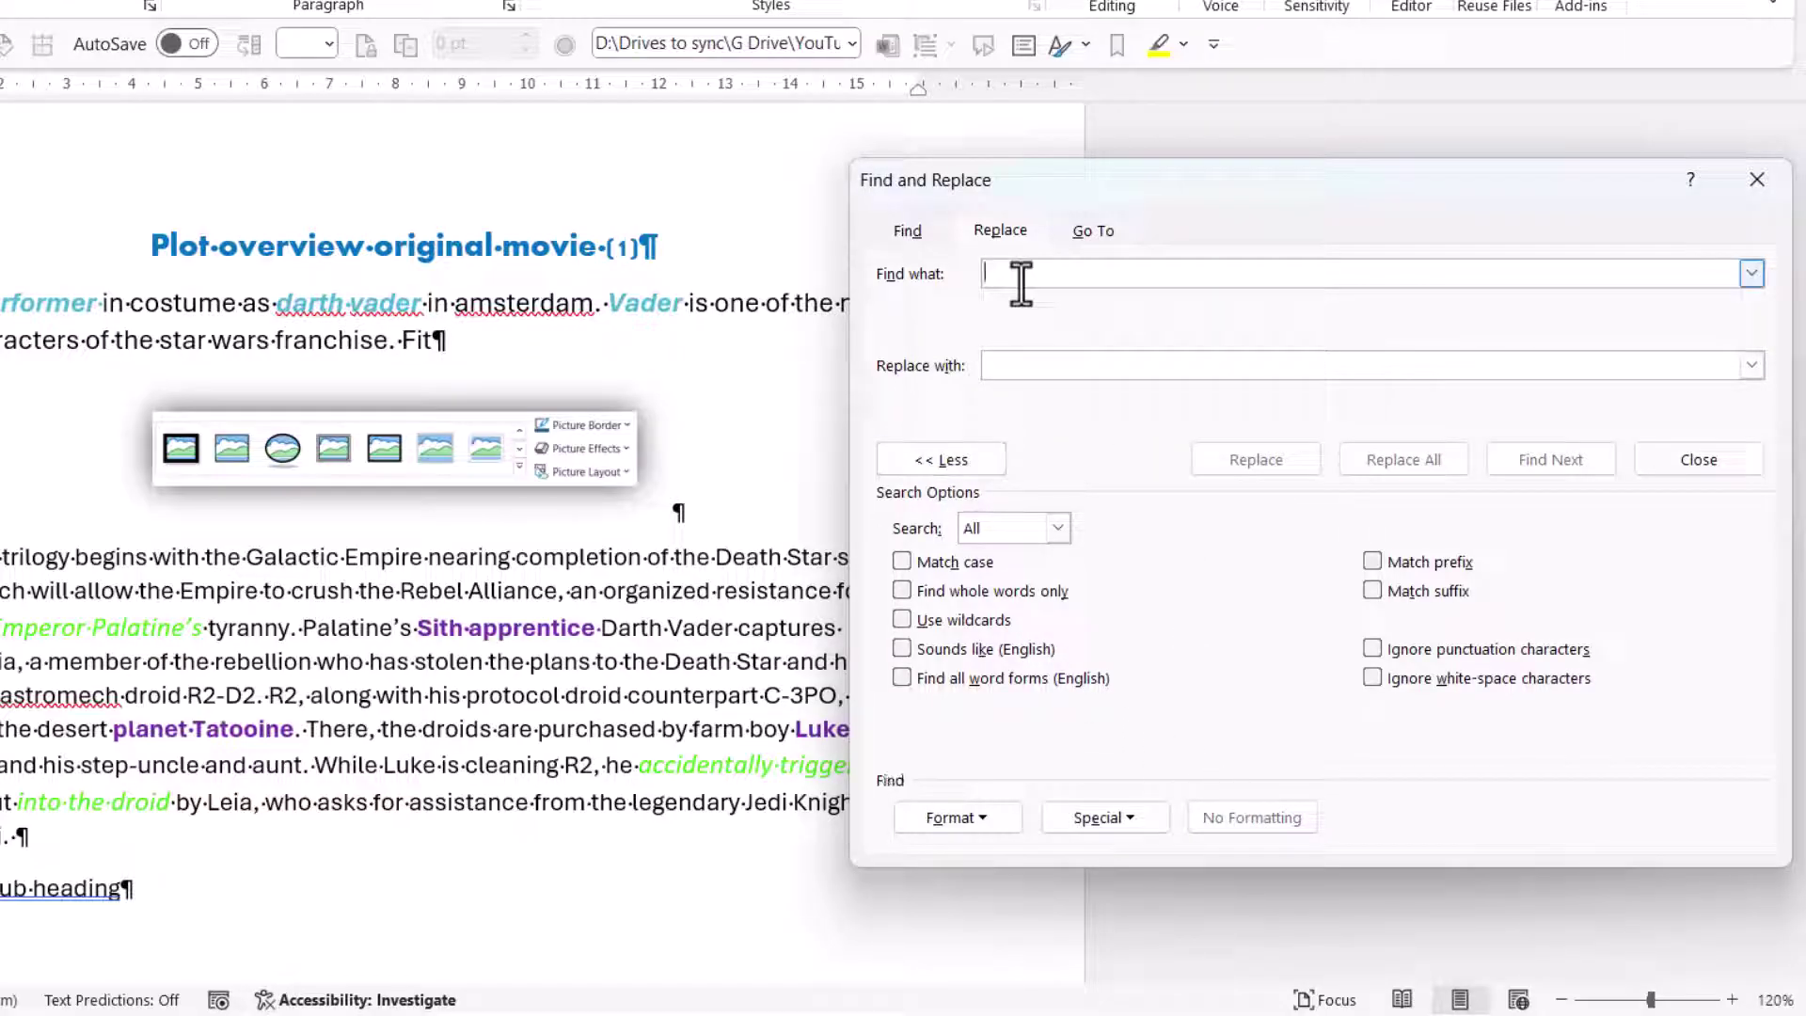
{"action": "type", "text": "have"}
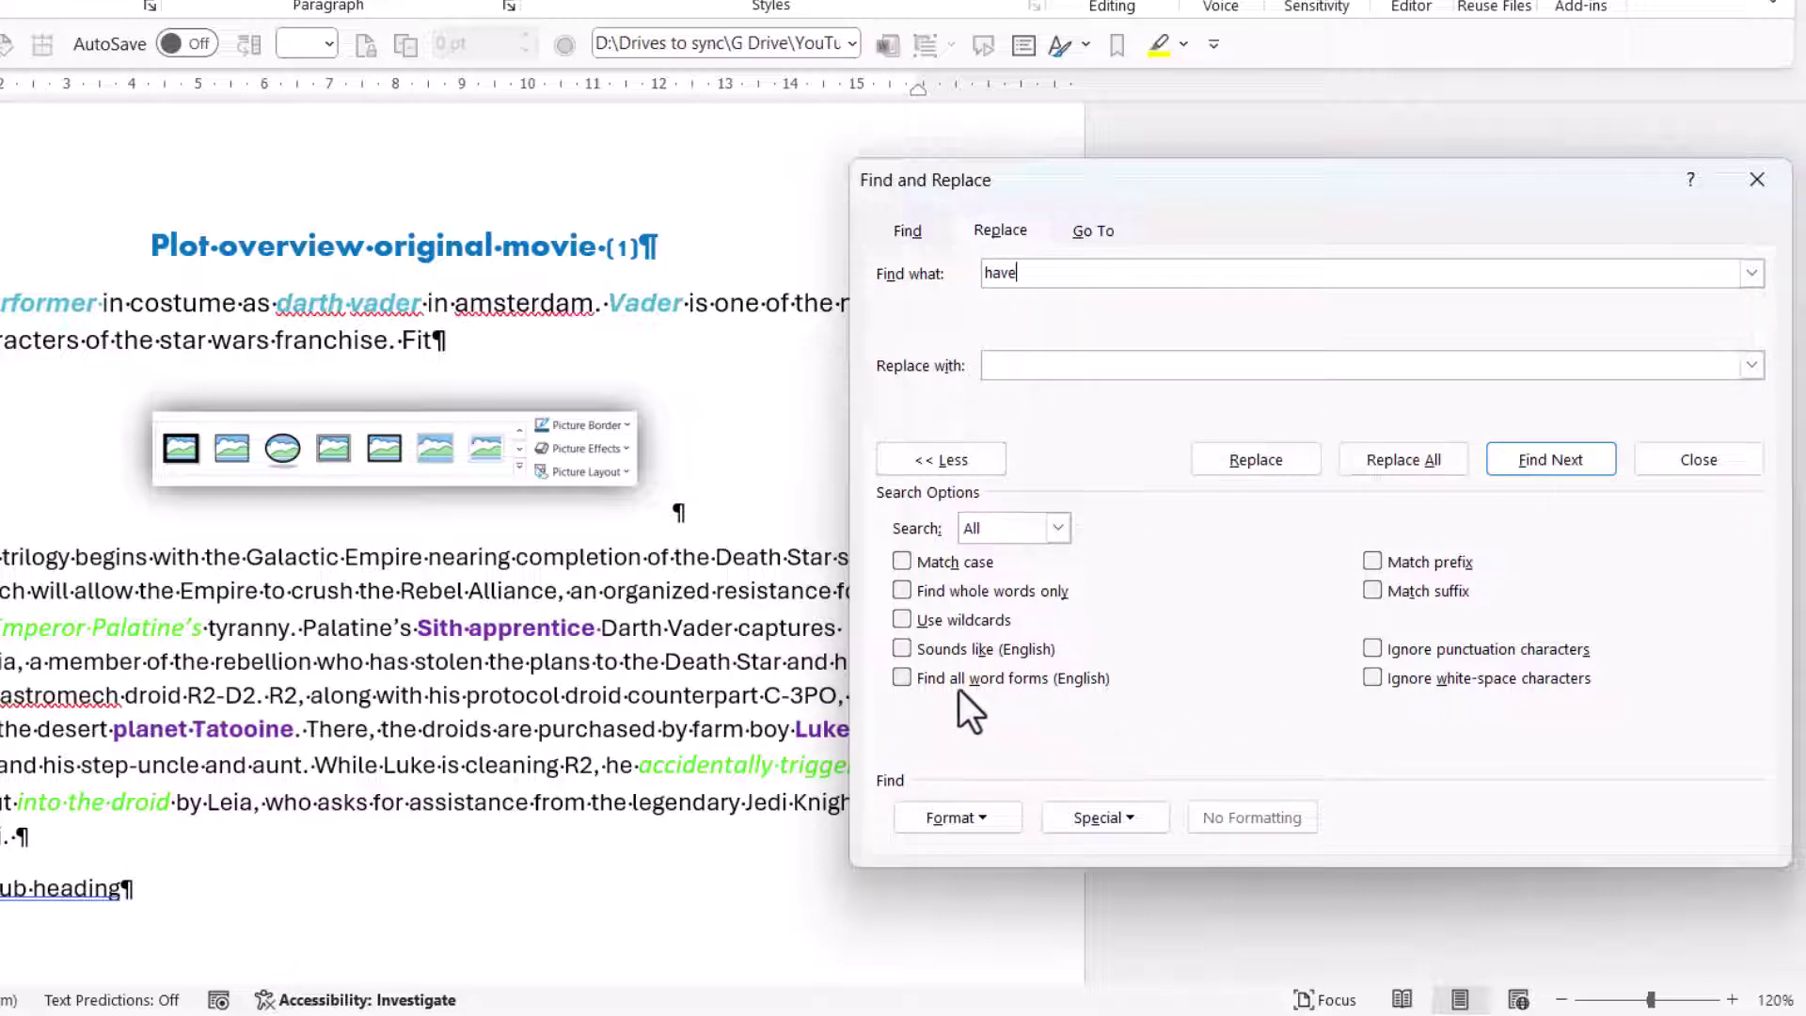
{"action": "left_click", "coordinate": [902, 679]}
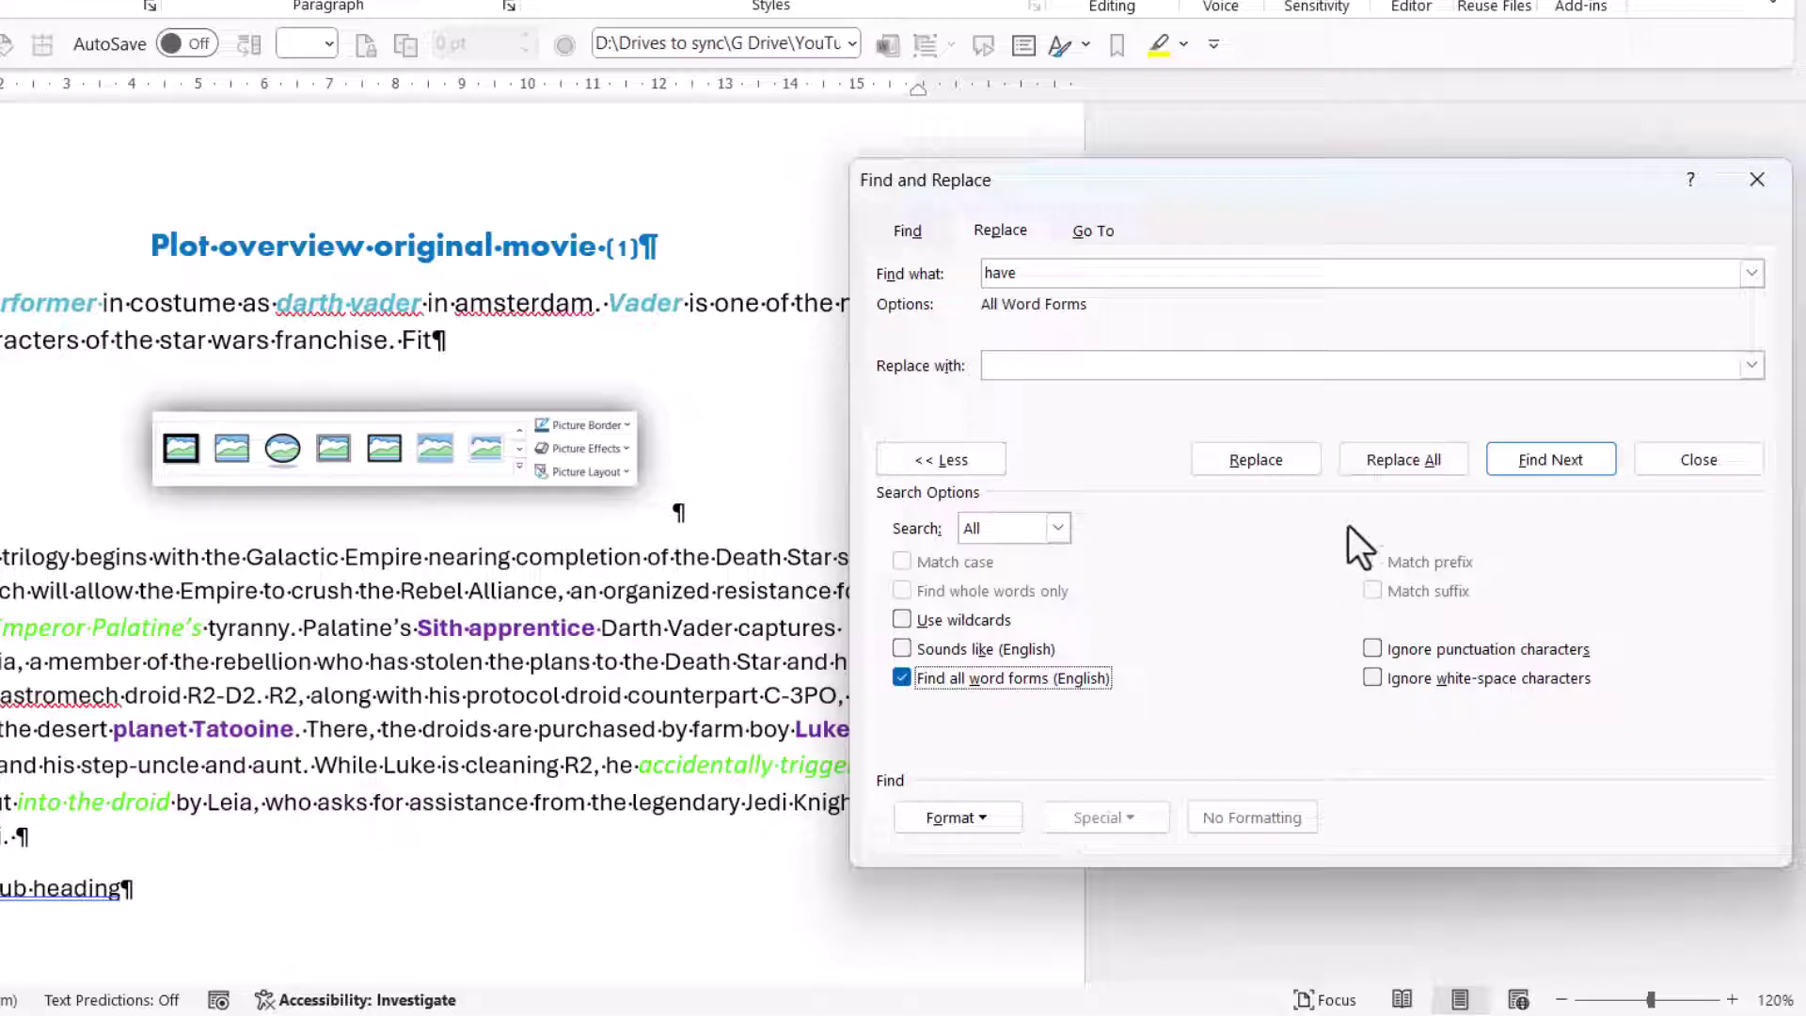
{"action": "left_click", "coordinate": [1516, 458]}
{"action": "left_click", "coordinate": [1521, 462]}
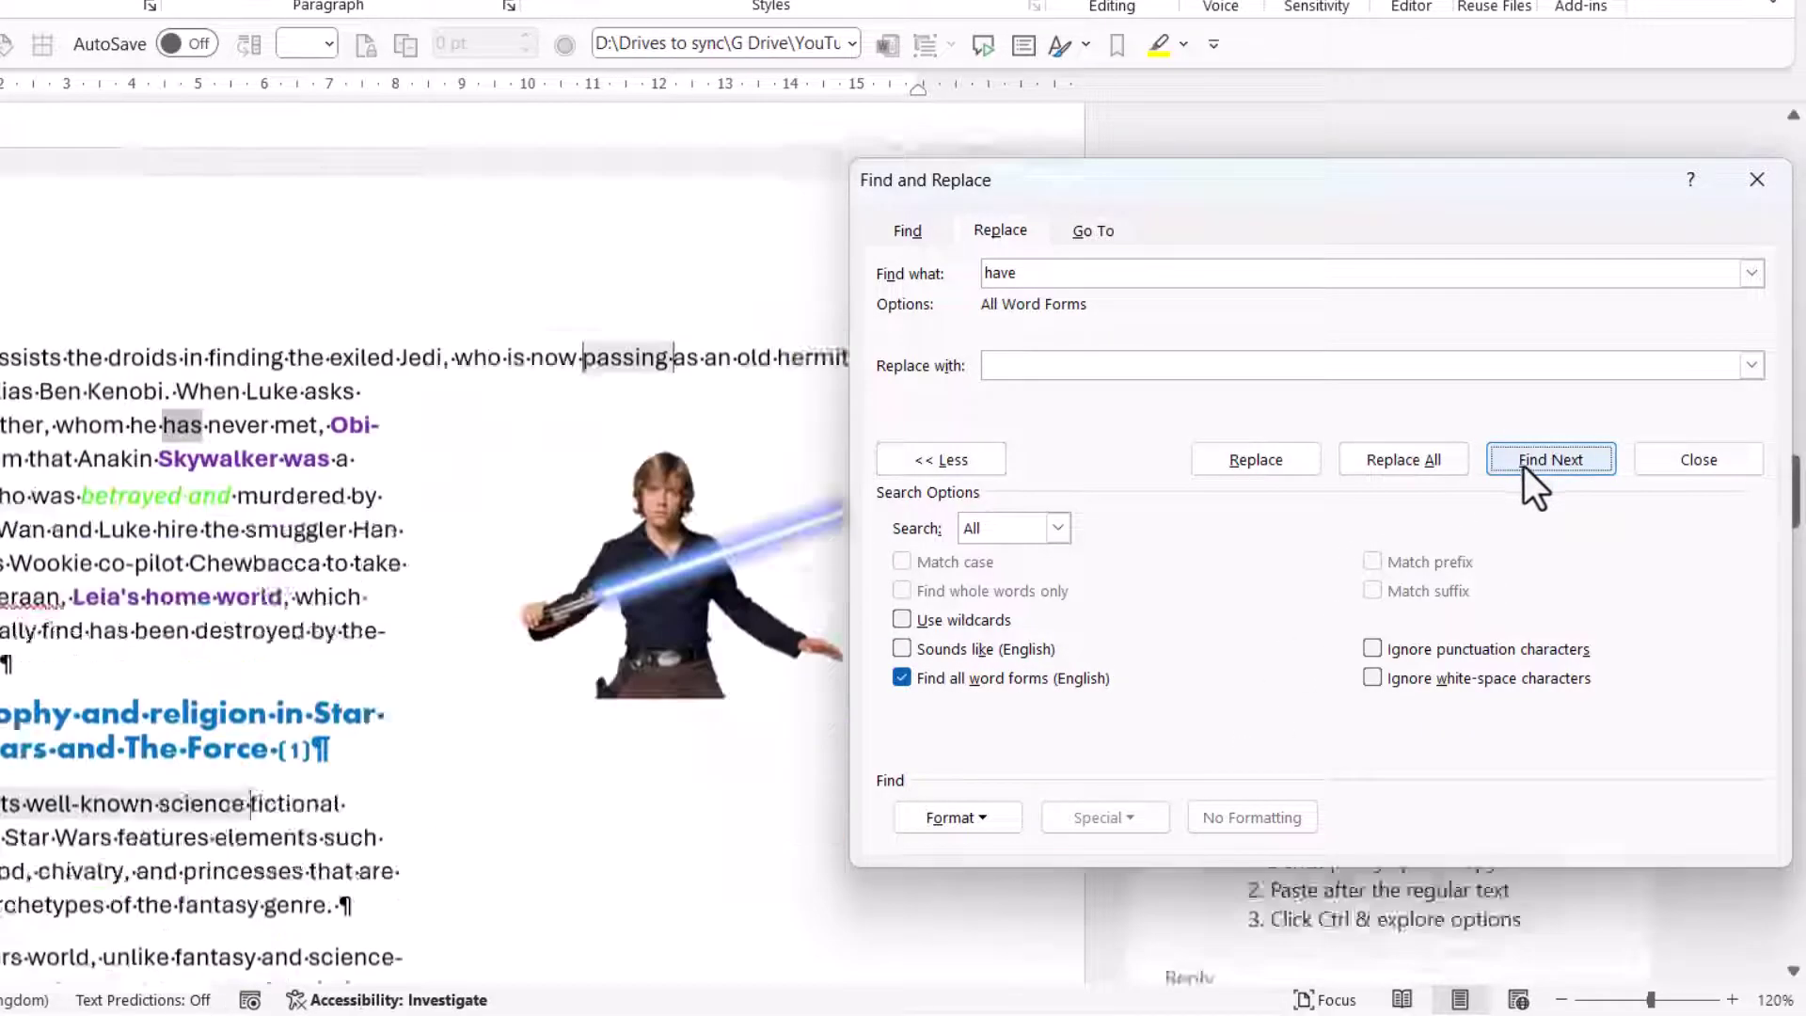
{"action": "left_click", "coordinate": [1545, 466]}
{"action": "left_click", "coordinate": [1545, 465]}
{"action": "left_click", "coordinate": [1545, 463]}
Turn off the word-forms option, search for words that sound like "bin" and go through the matches.
{"action": "left_click", "coordinate": [1057, 274]}
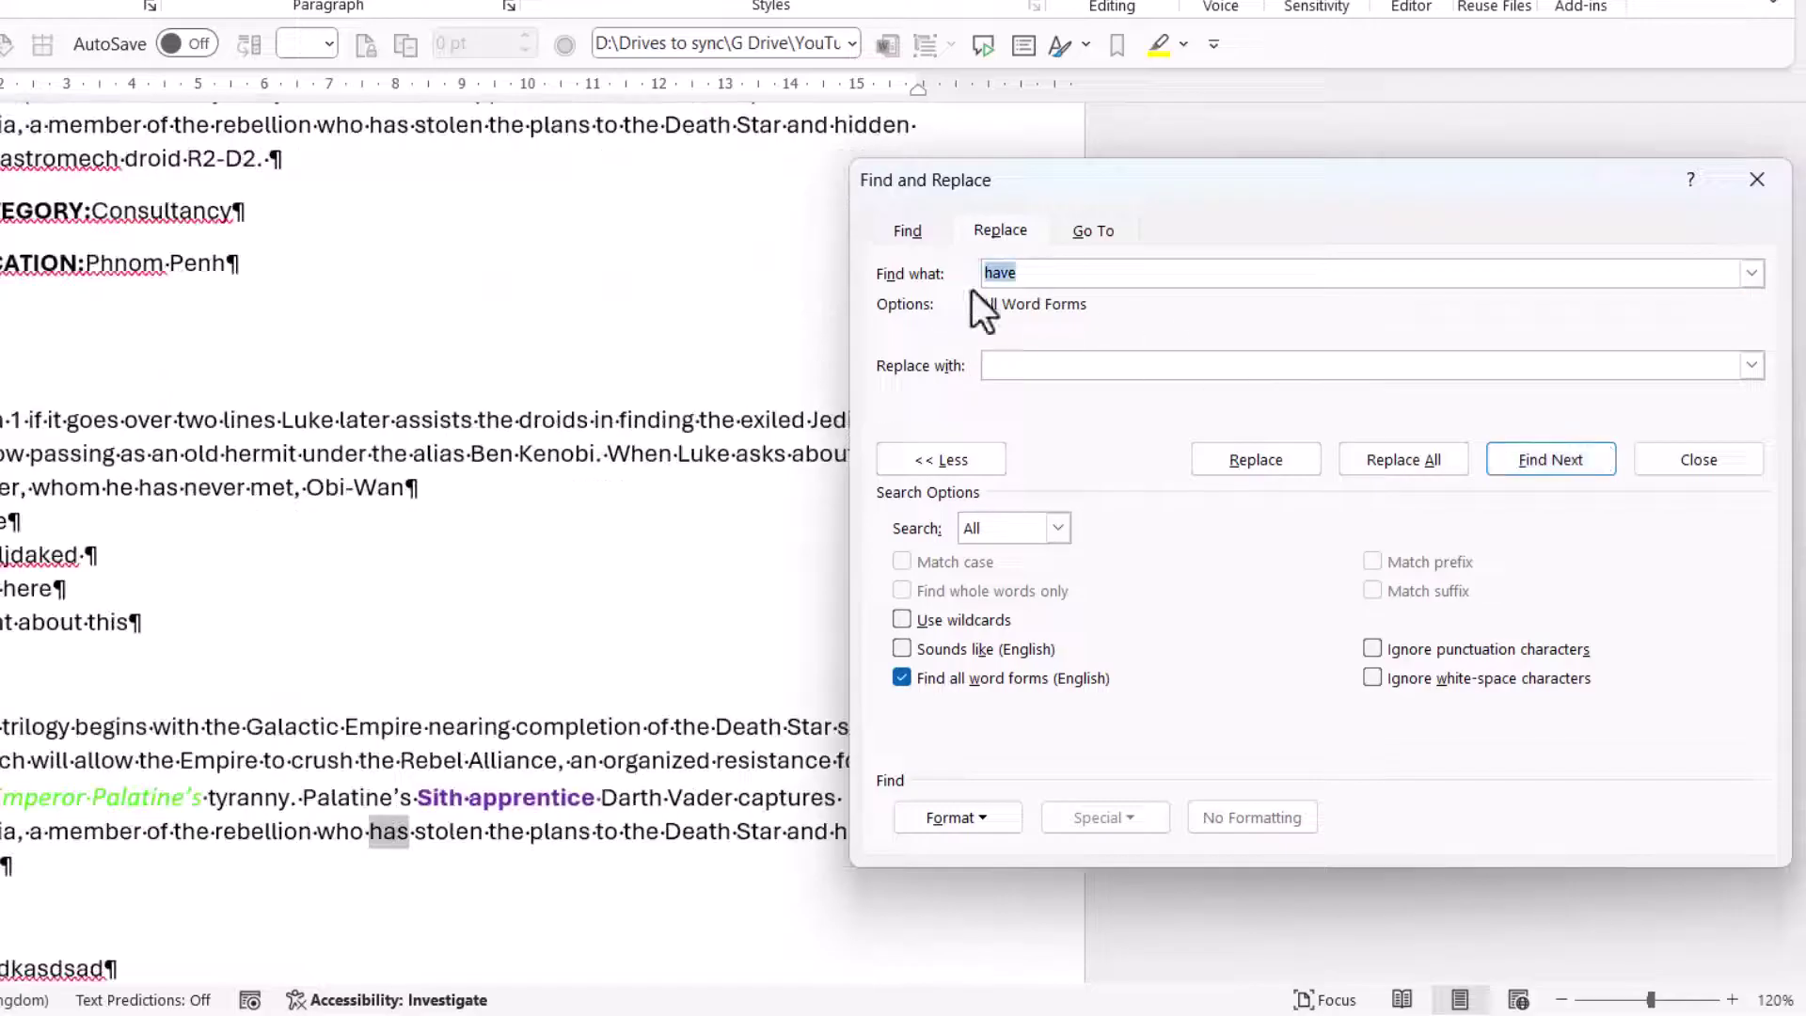
{"action": "left_click", "coordinate": [899, 678]}
{"action": "double_click", "coordinate": [992, 273]}
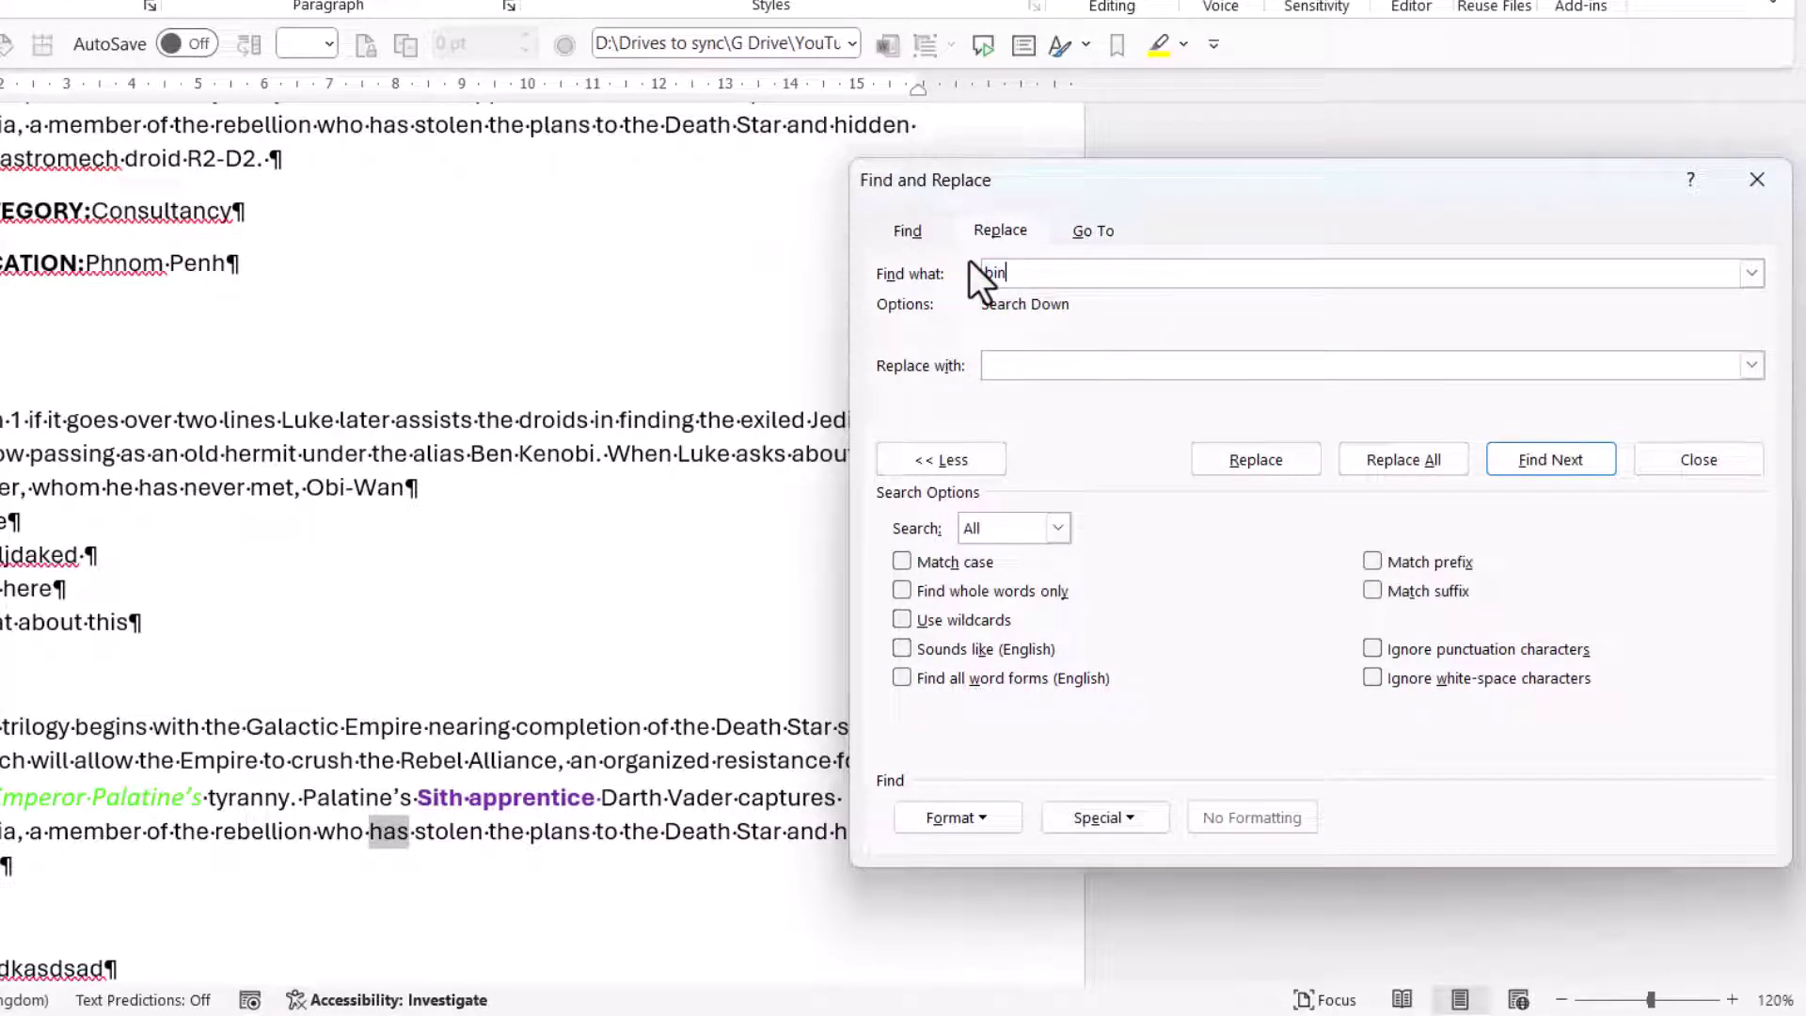
{"action": "left_click", "coordinate": [938, 649]}
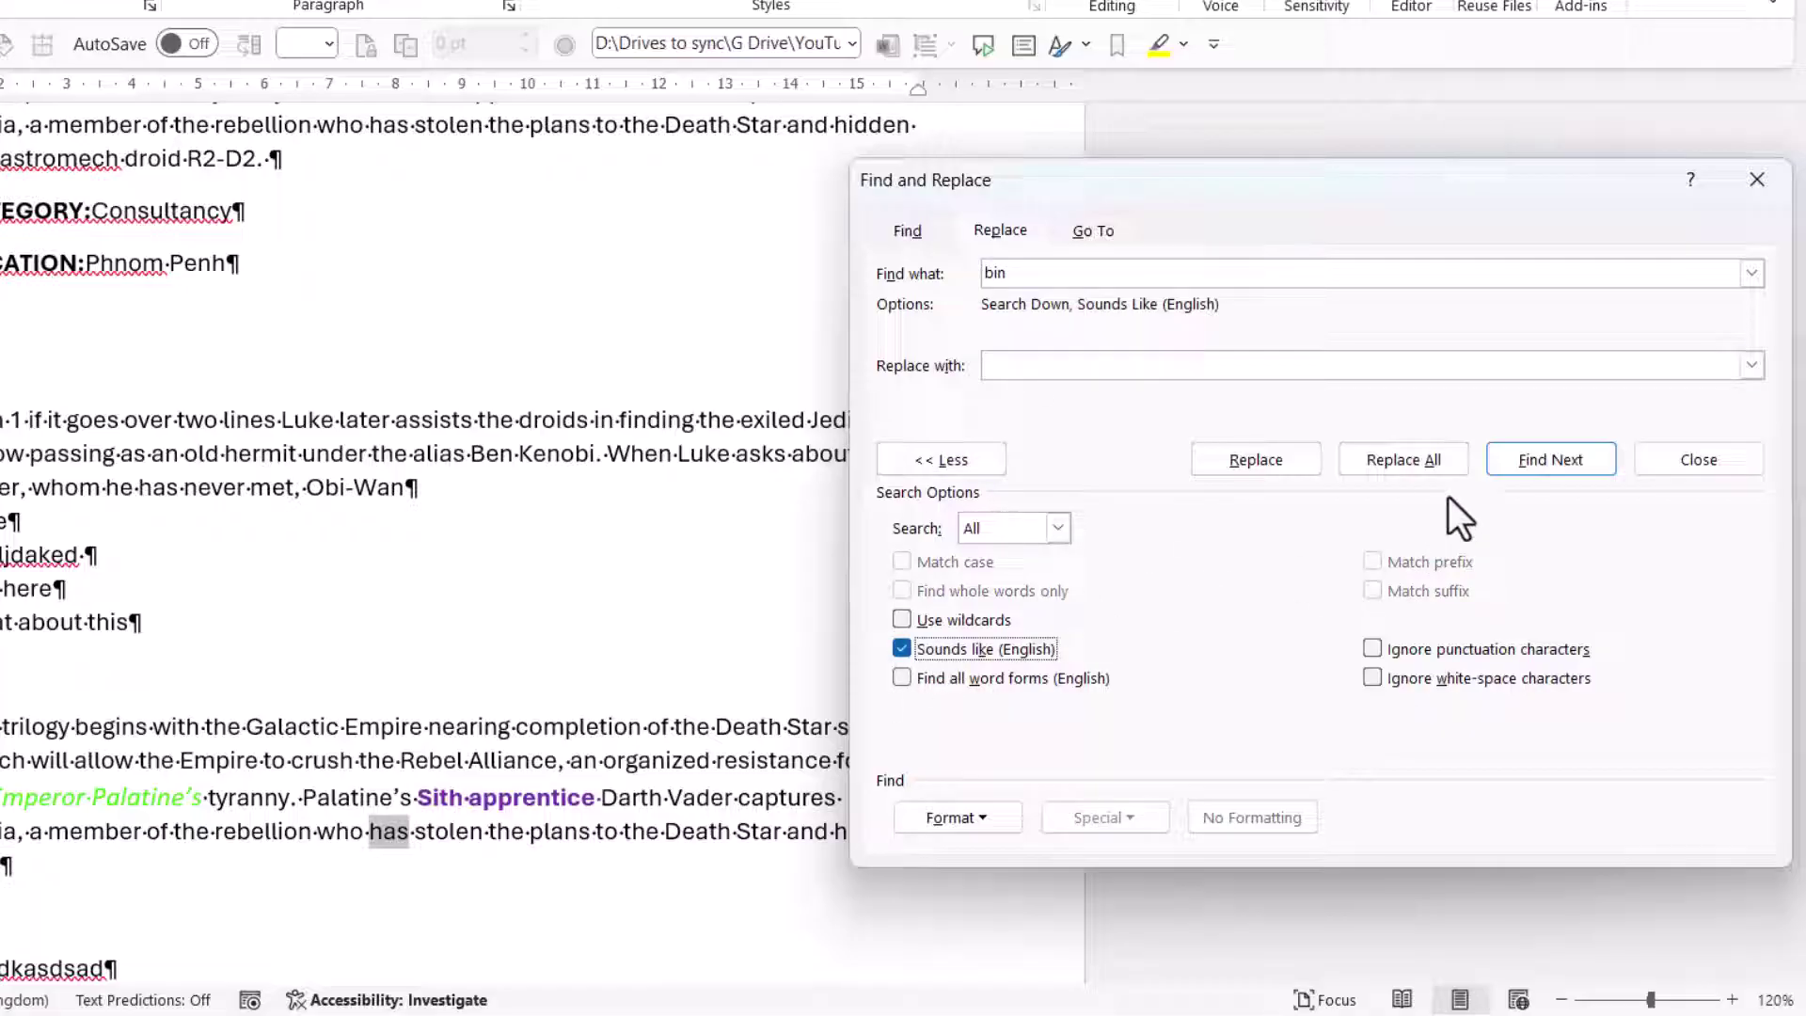
{"action": "left_click", "coordinate": [1538, 459]}
{"action": "left_click", "coordinate": [1387, 613]}
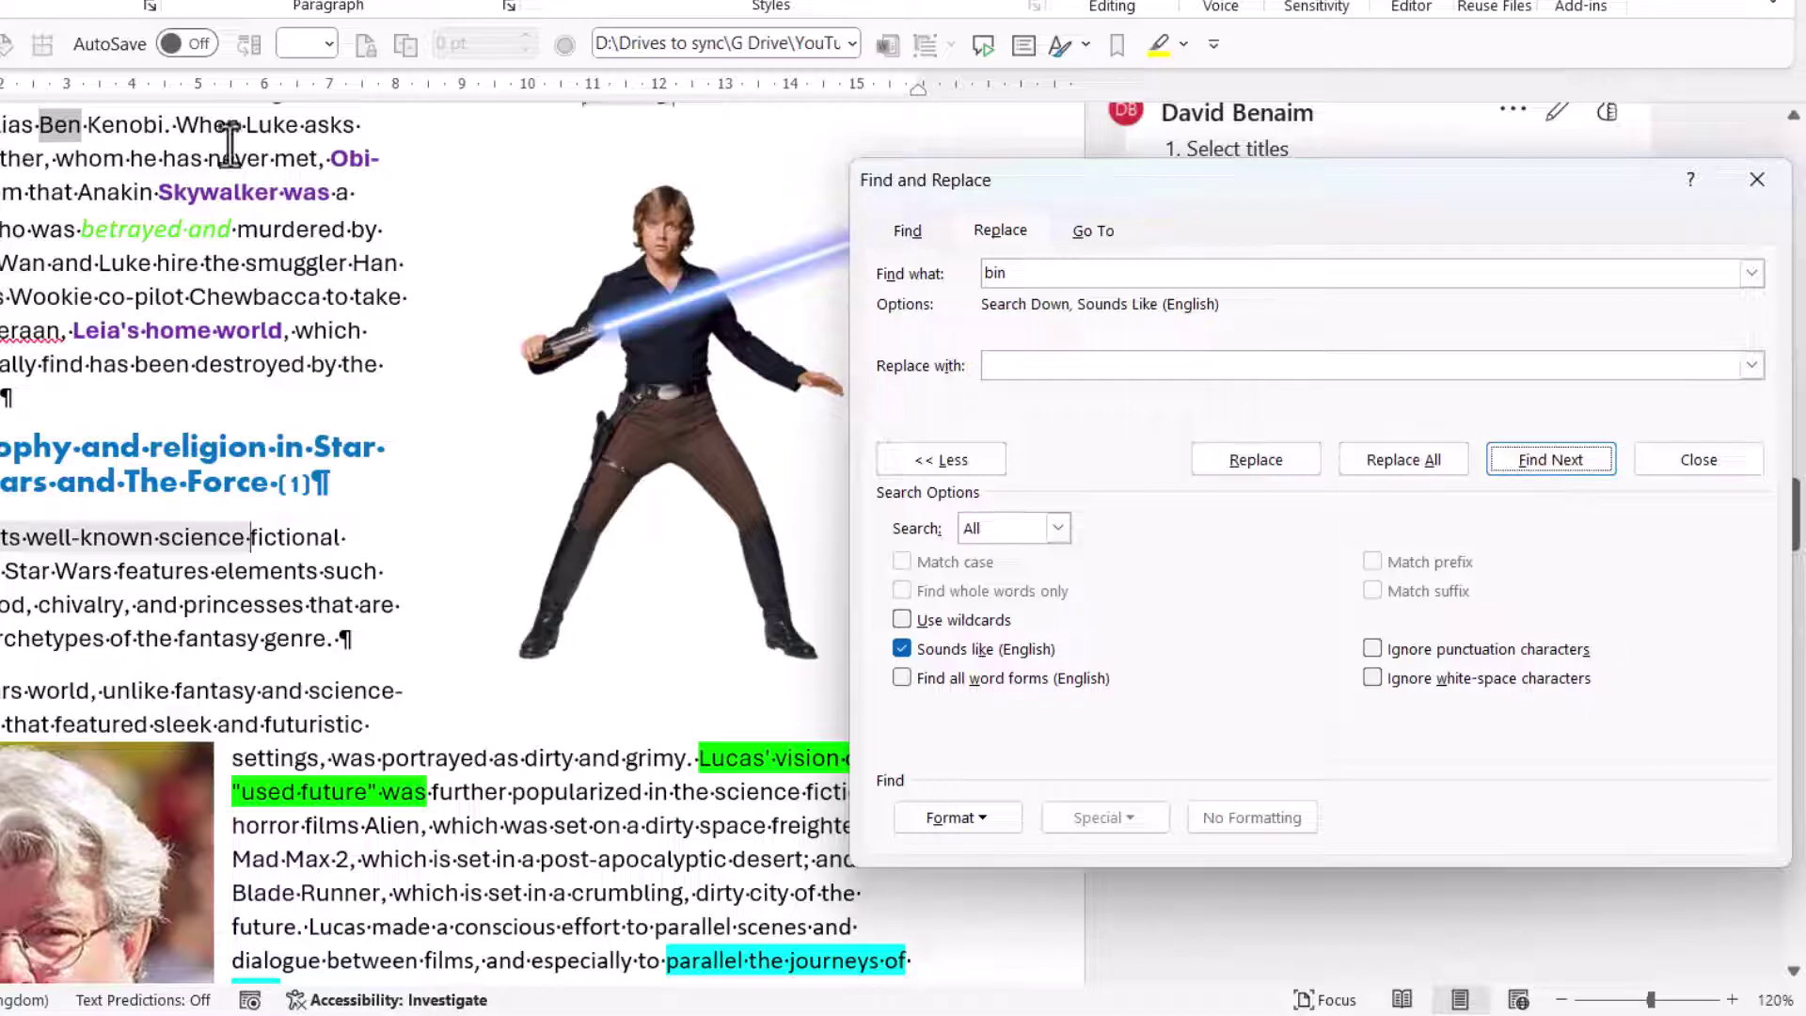
{"action": "left_click", "coordinate": [1521, 457]}
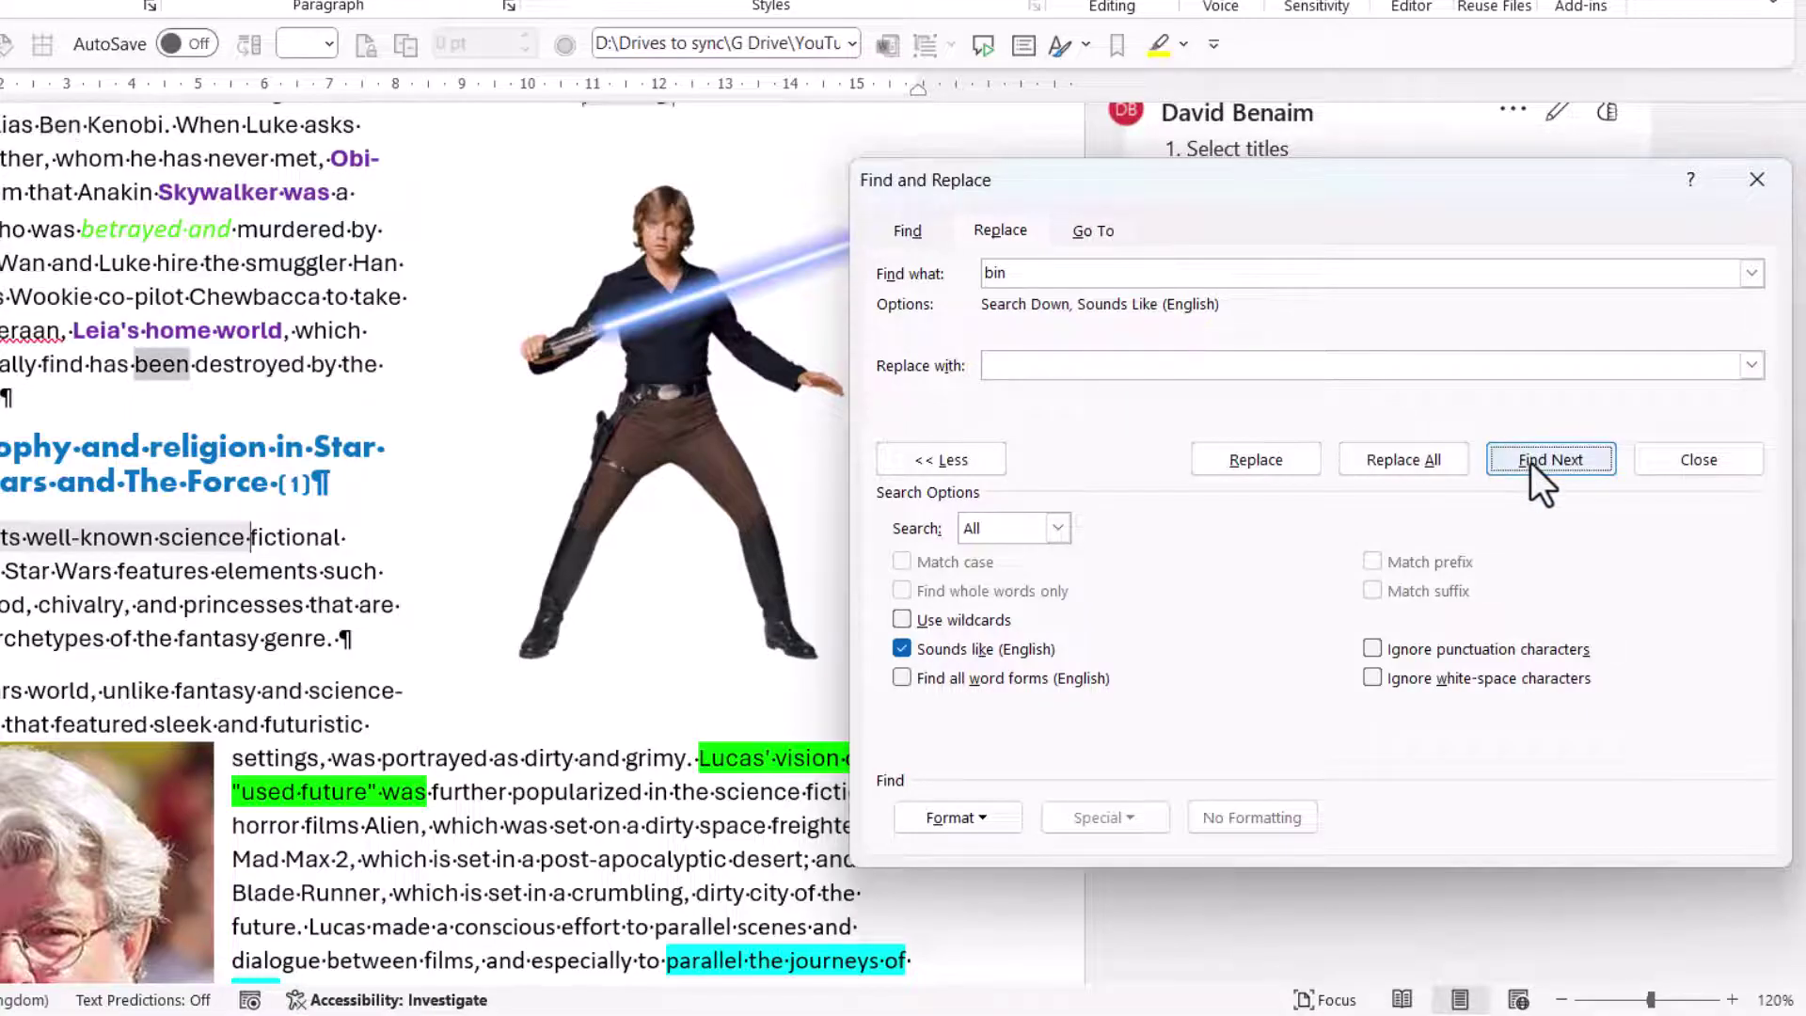
{"action": "left_click", "coordinate": [1531, 461]}
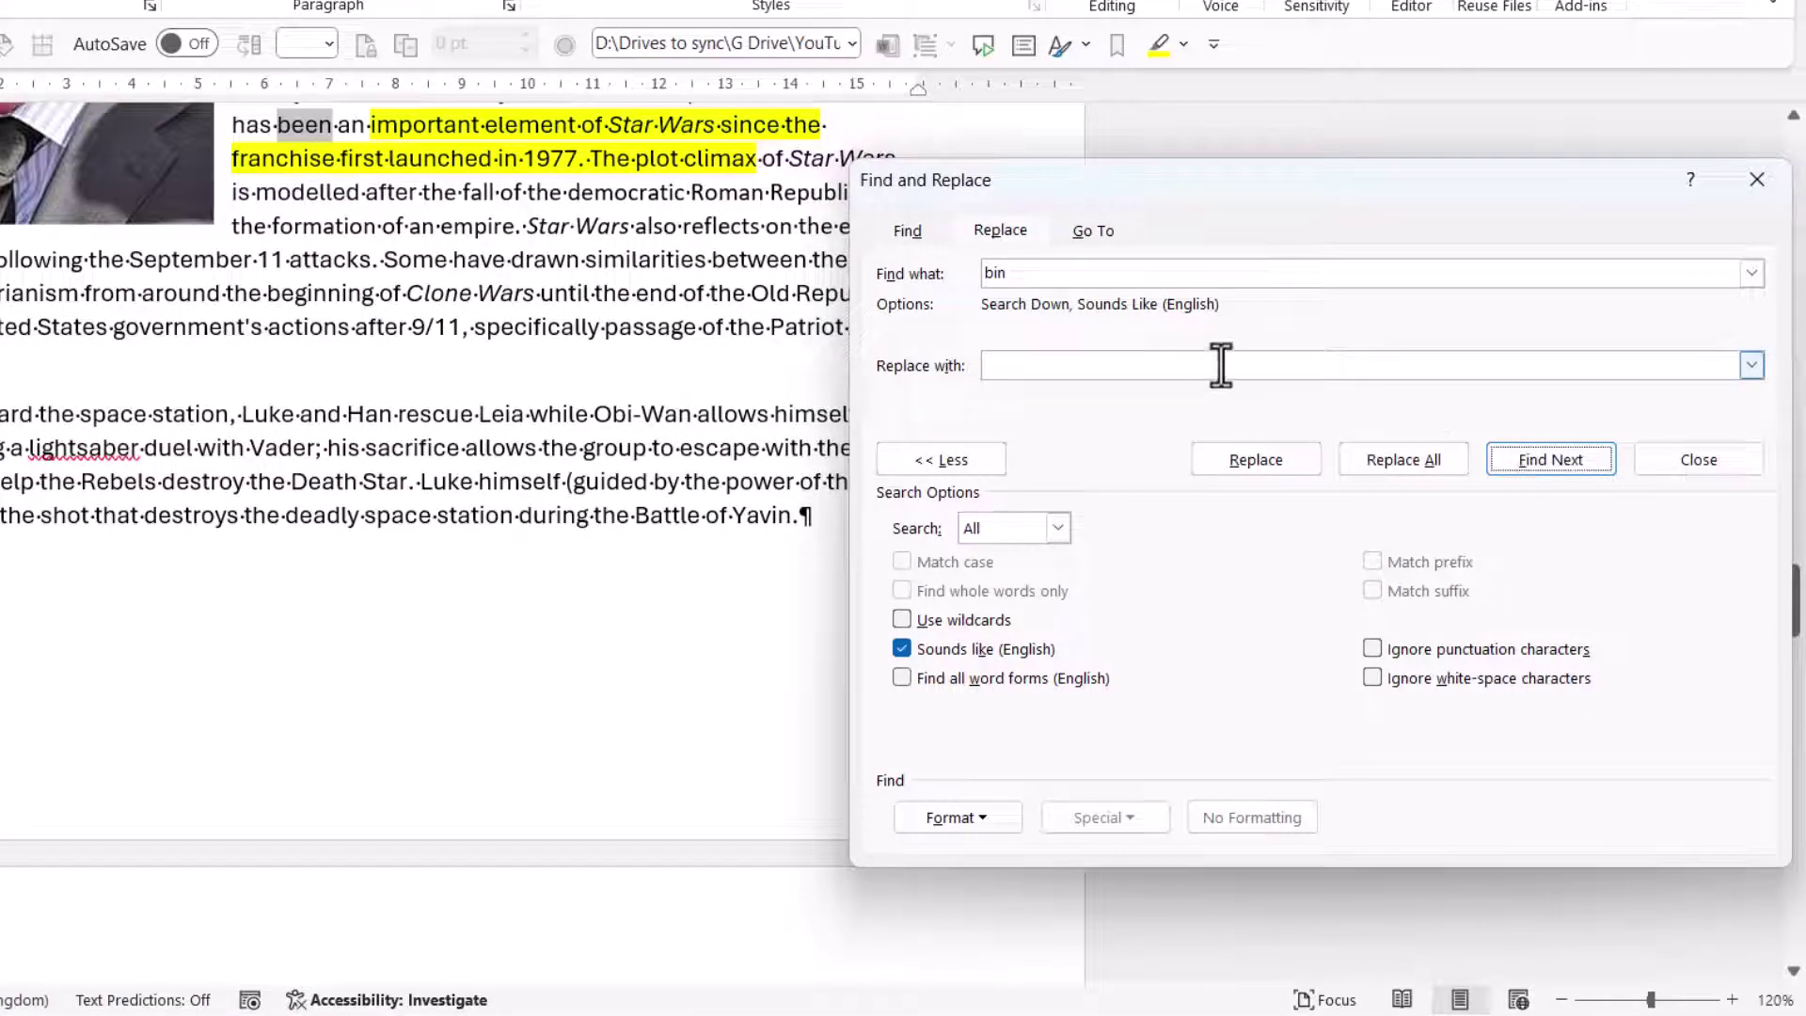